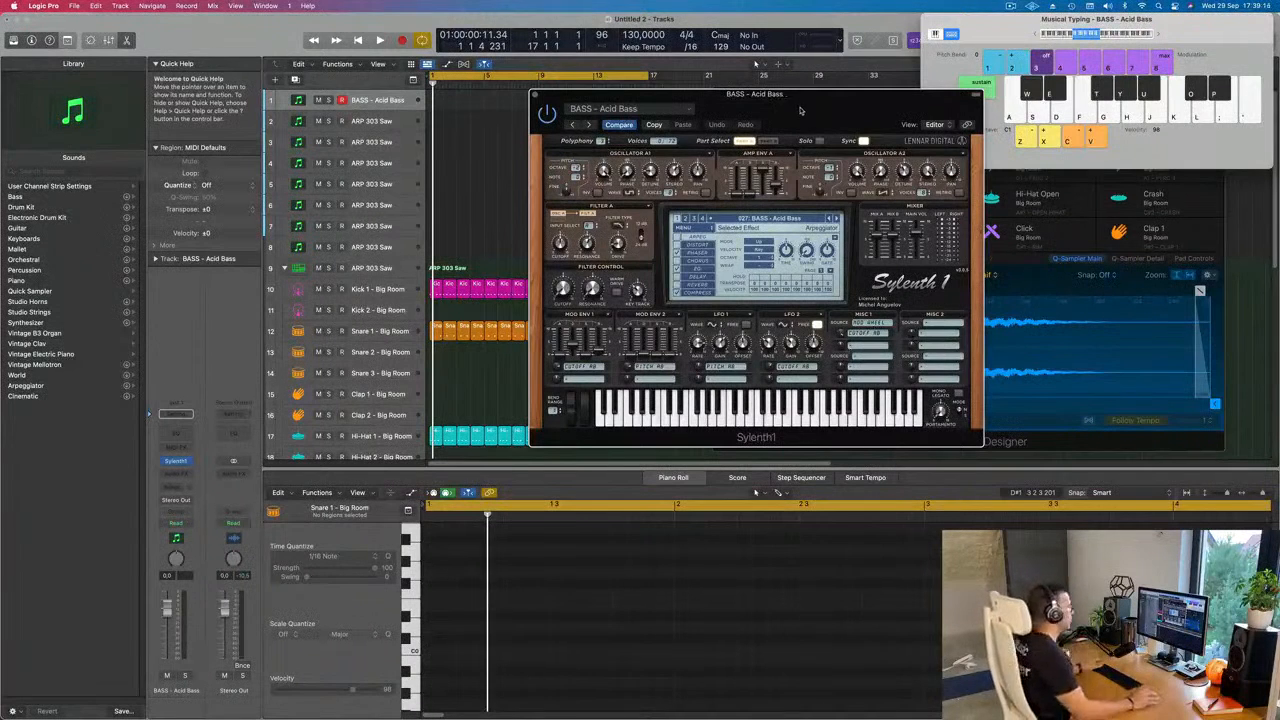
Step: Play the project and load the Atlantis preset in the bass track's Sylenth1, auditioning it with a few notes
drag(807, 108, 832, 104)
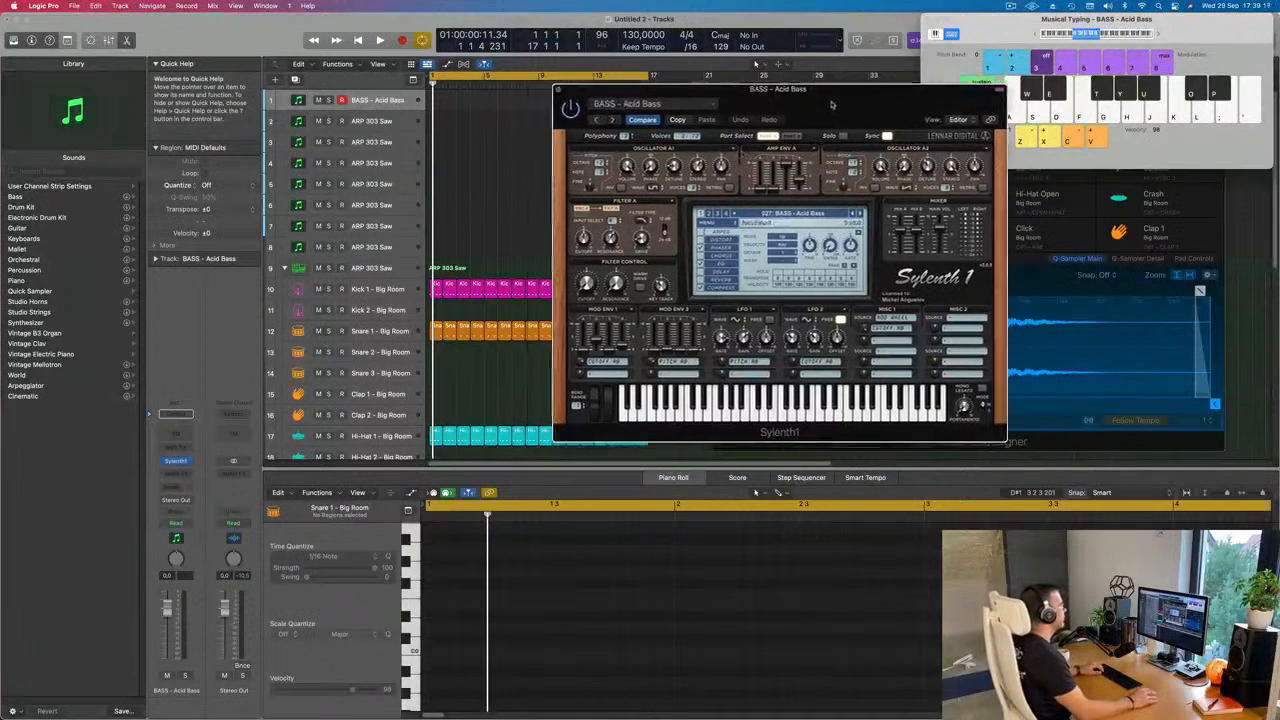
key(space)
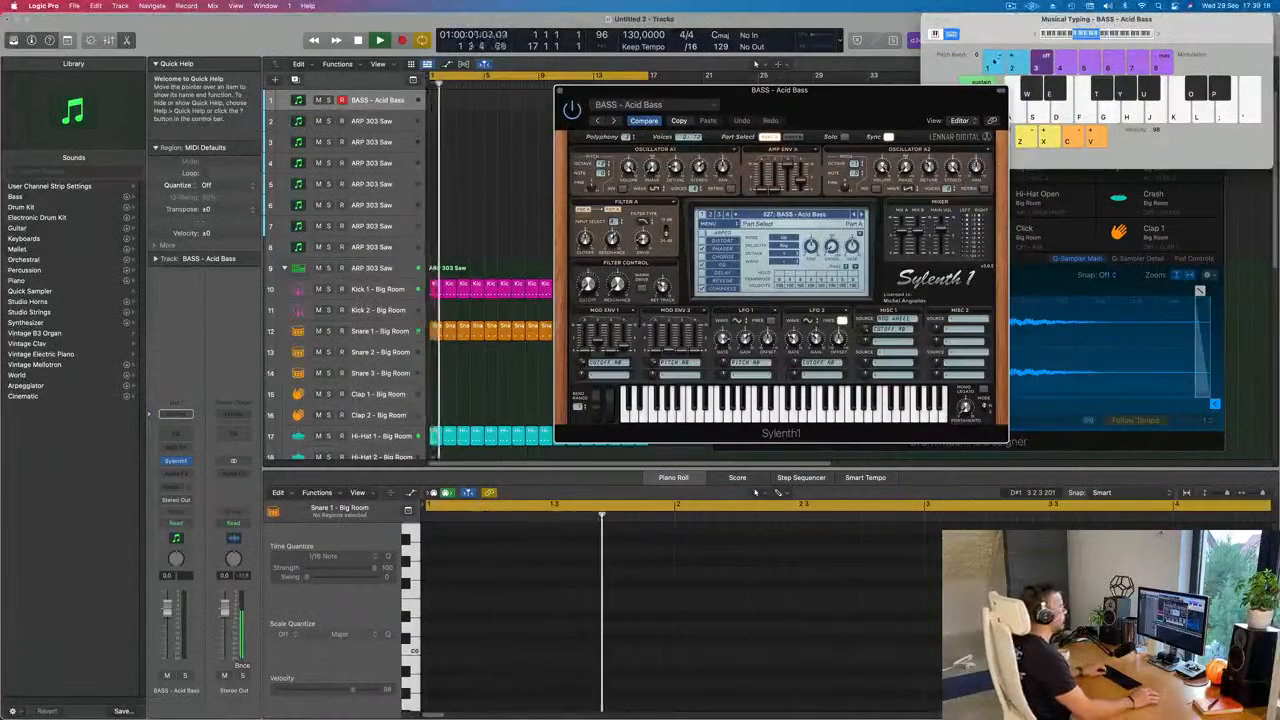
click(385, 101)
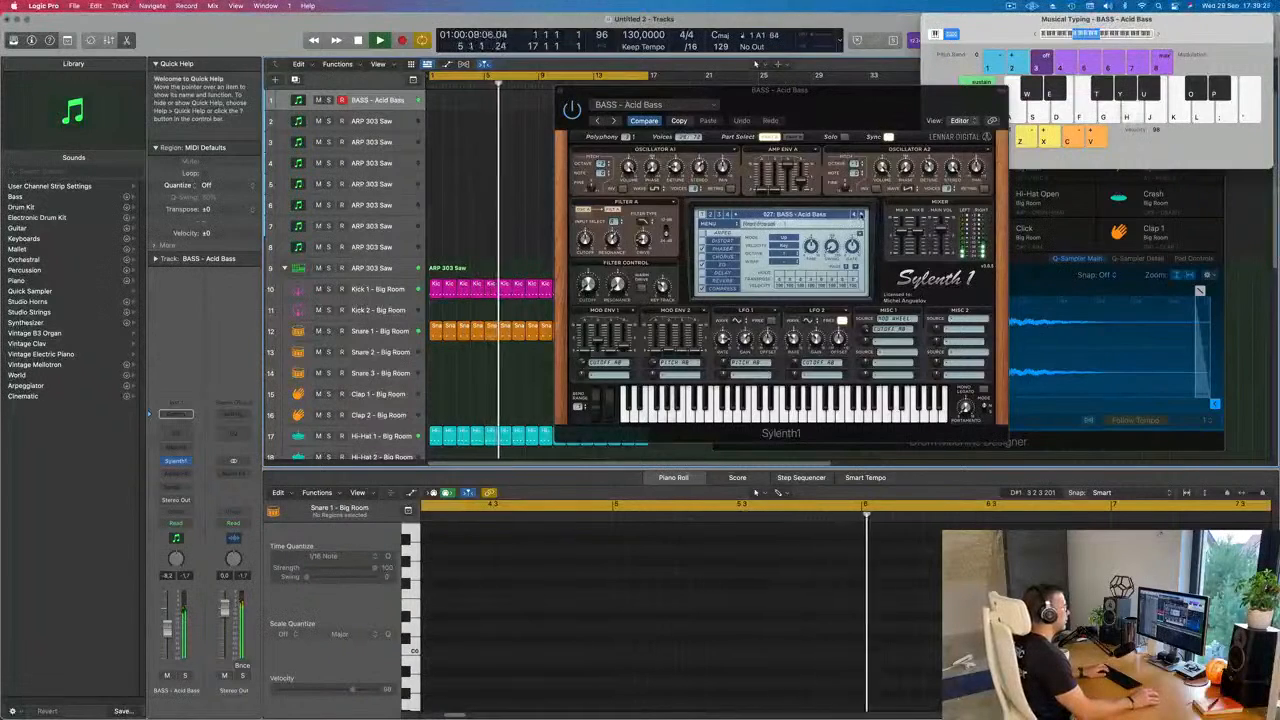
click(861, 215)
key(h)
key(d)
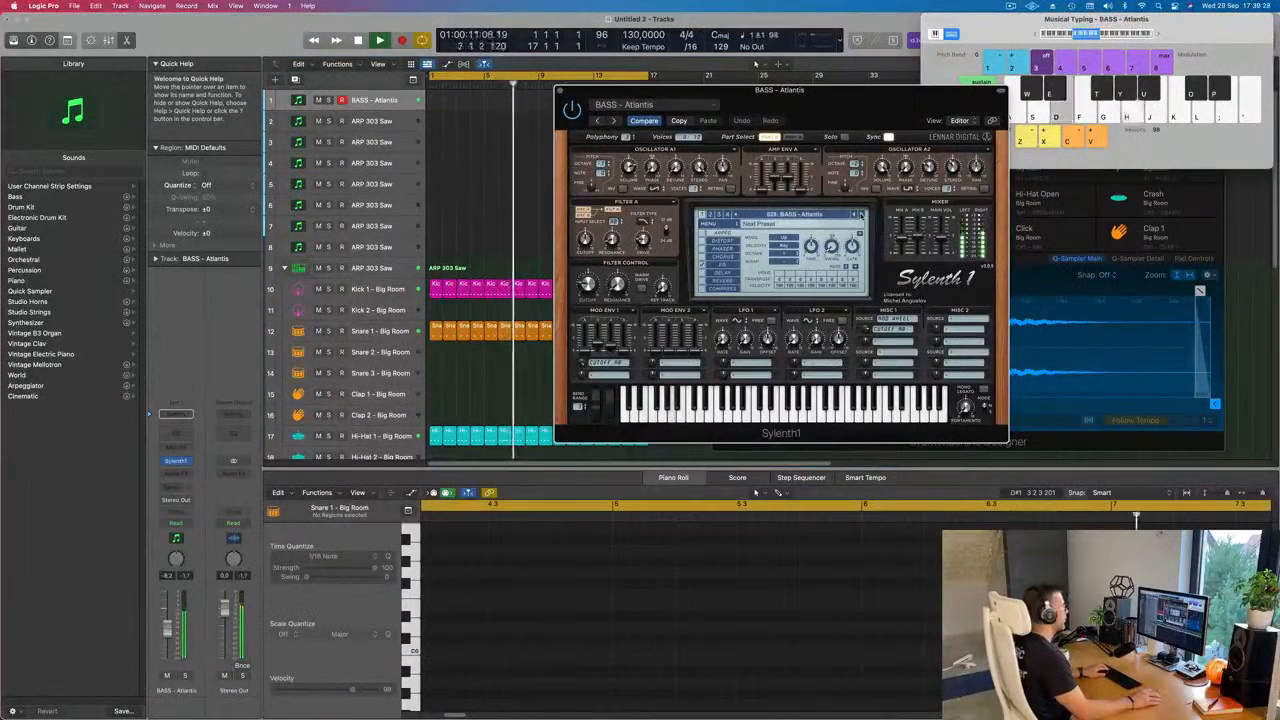
key(d)
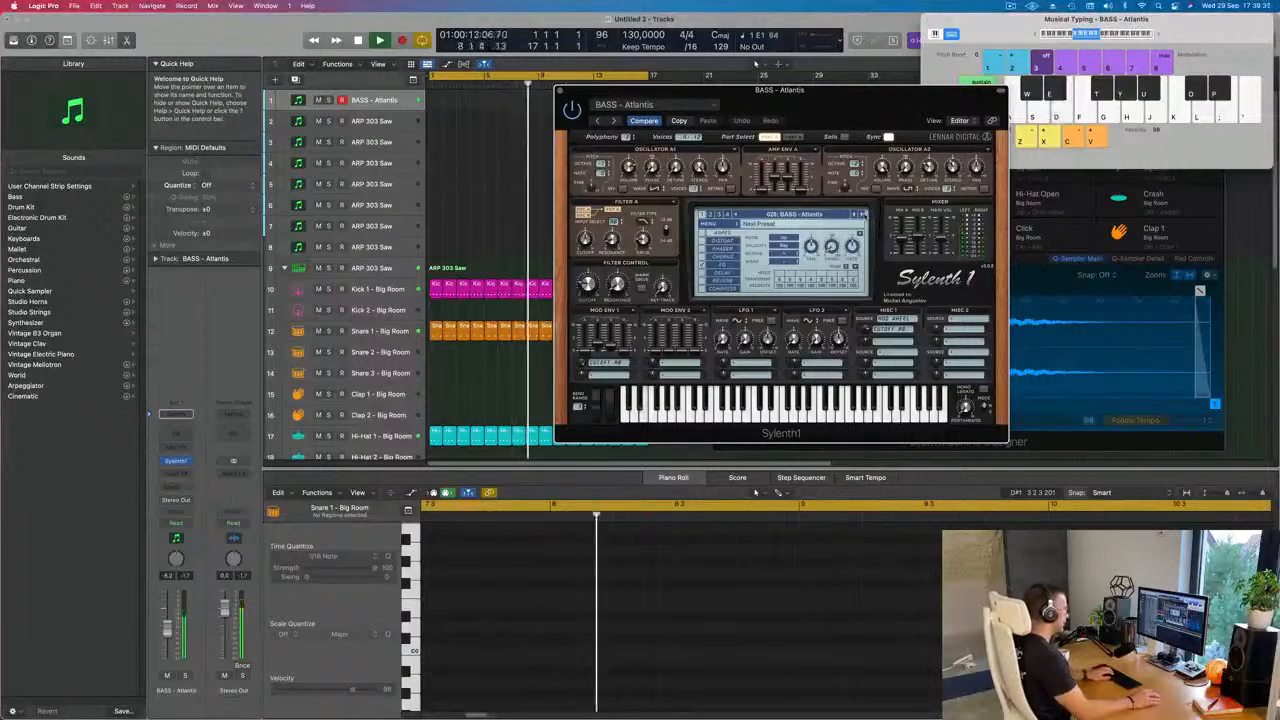
key(semicolon)
Step: Raise the Musical Typing octave to C2 and try a few low notes with the Atlantis preset during playback
click(1158, 35)
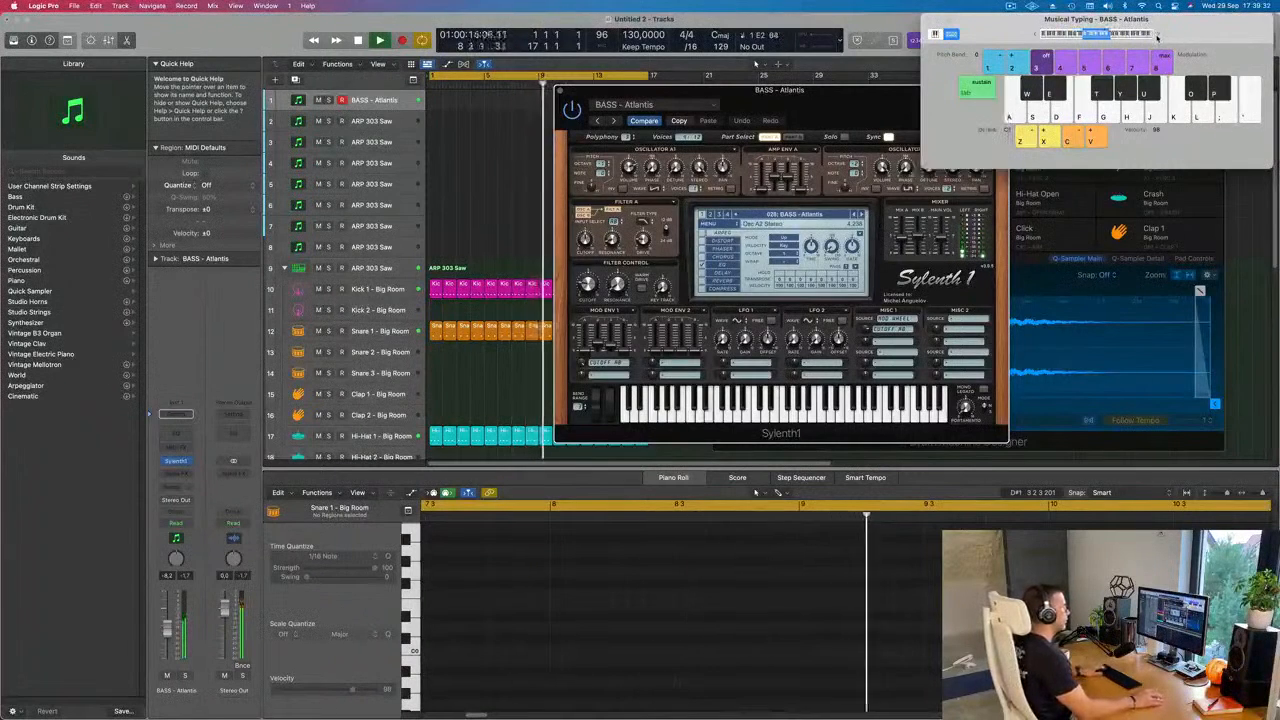
key(s)
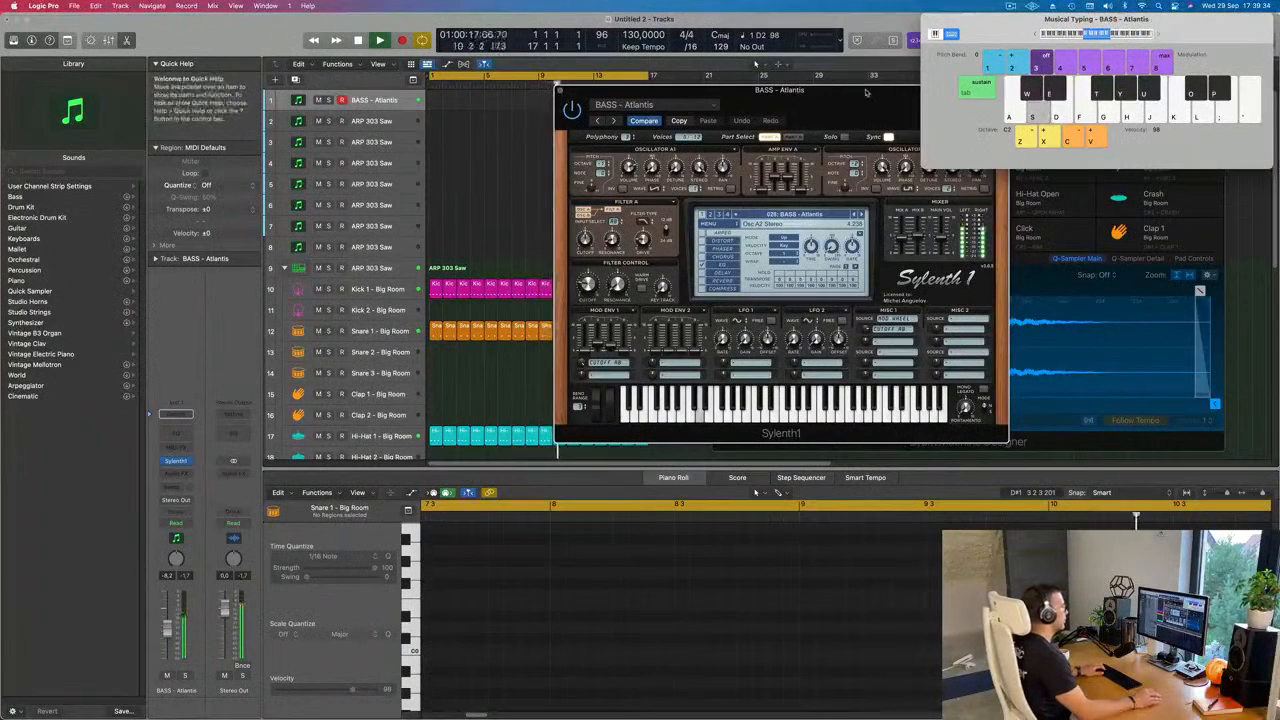
drag(863, 101, 757, 157)
key(d)
key(f)
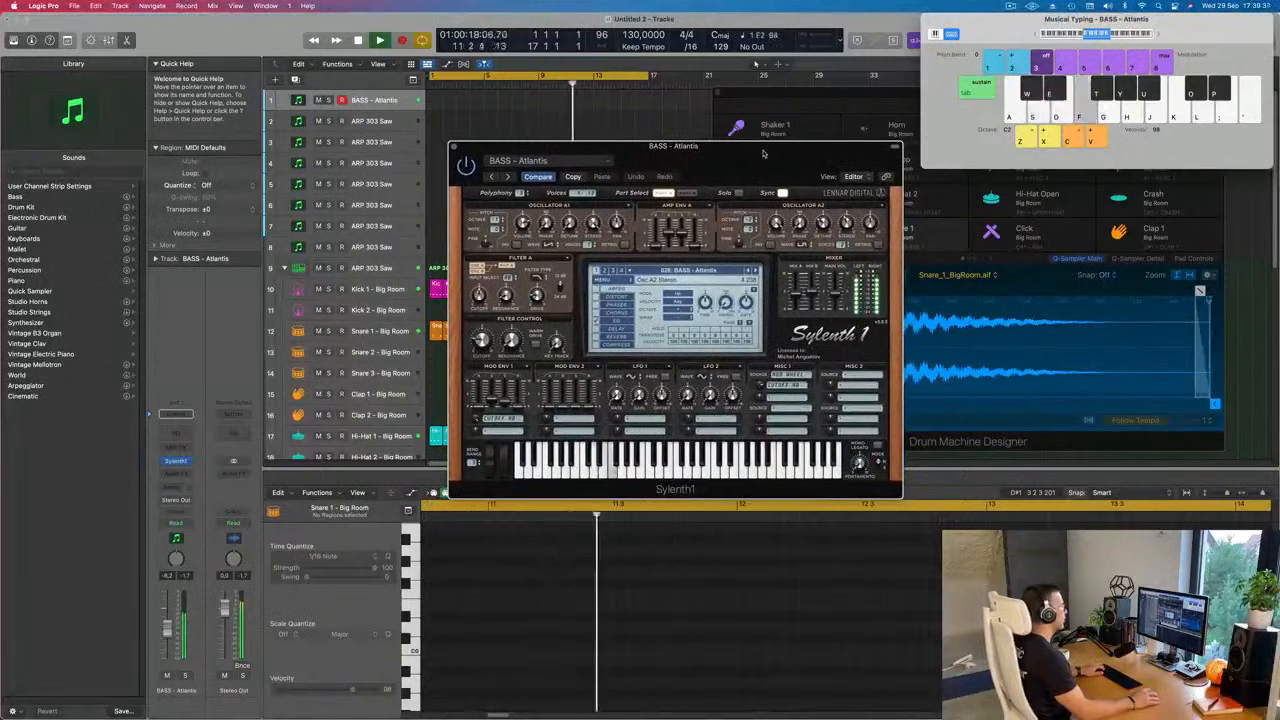
key(f)
key(d)
key(d)
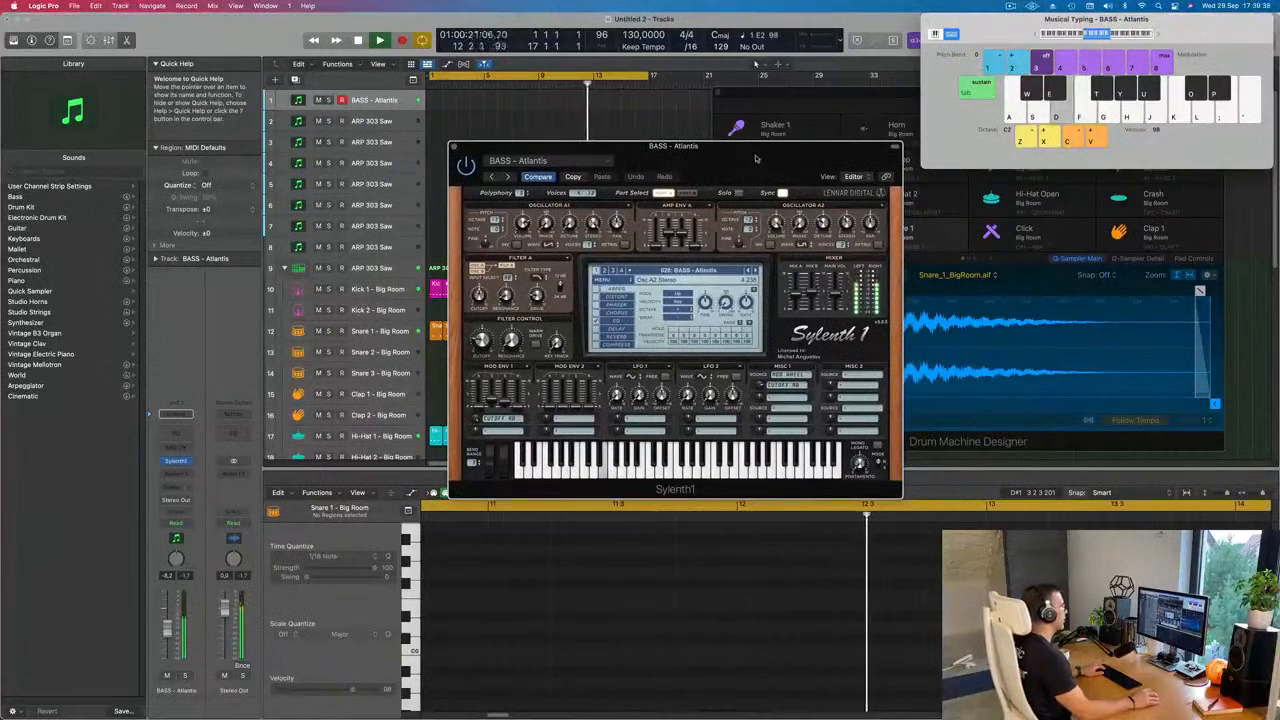
Step: Step forward through the Sylenth1 bass presets while the drums play, and load D-Bass
click(757, 271)
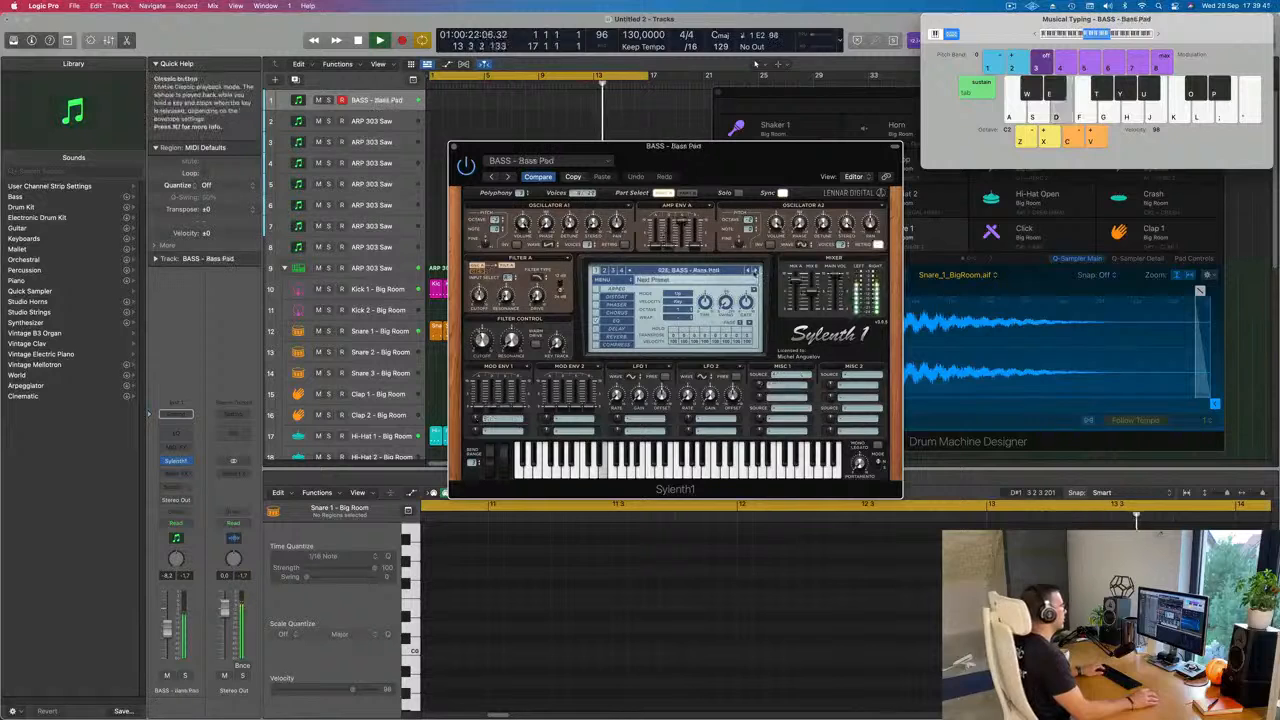
click(755, 271)
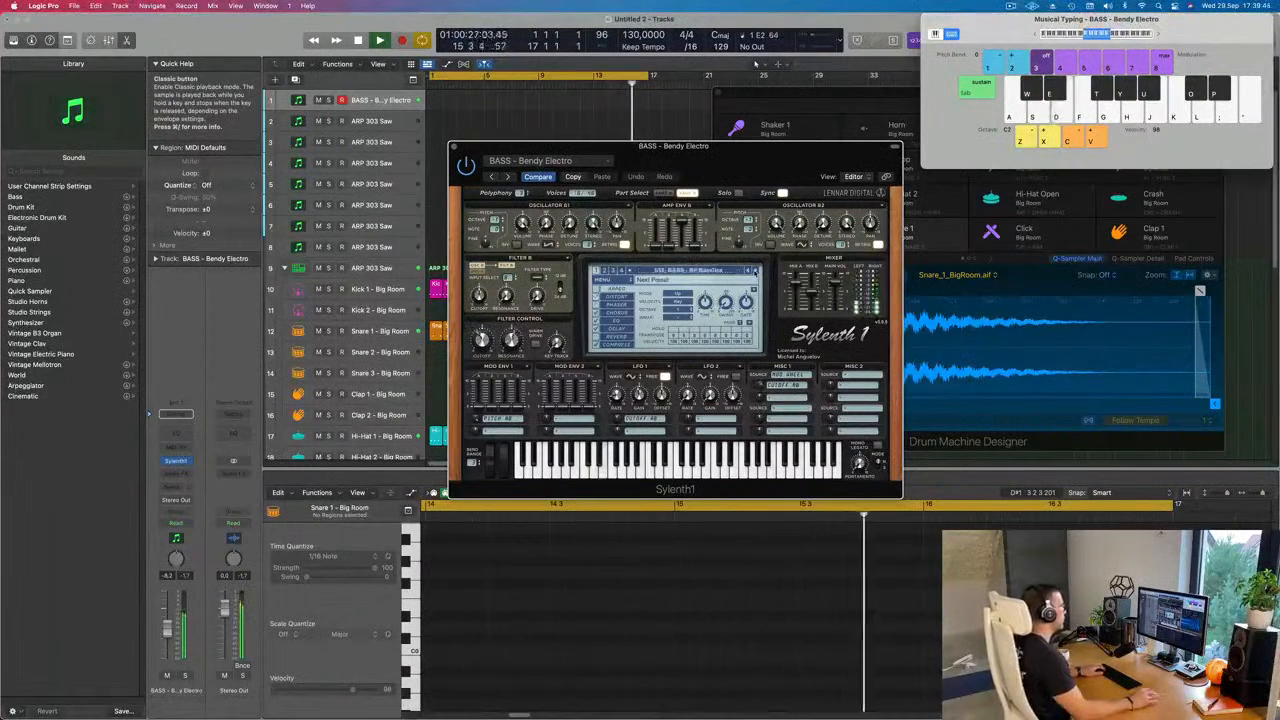
click(755, 271)
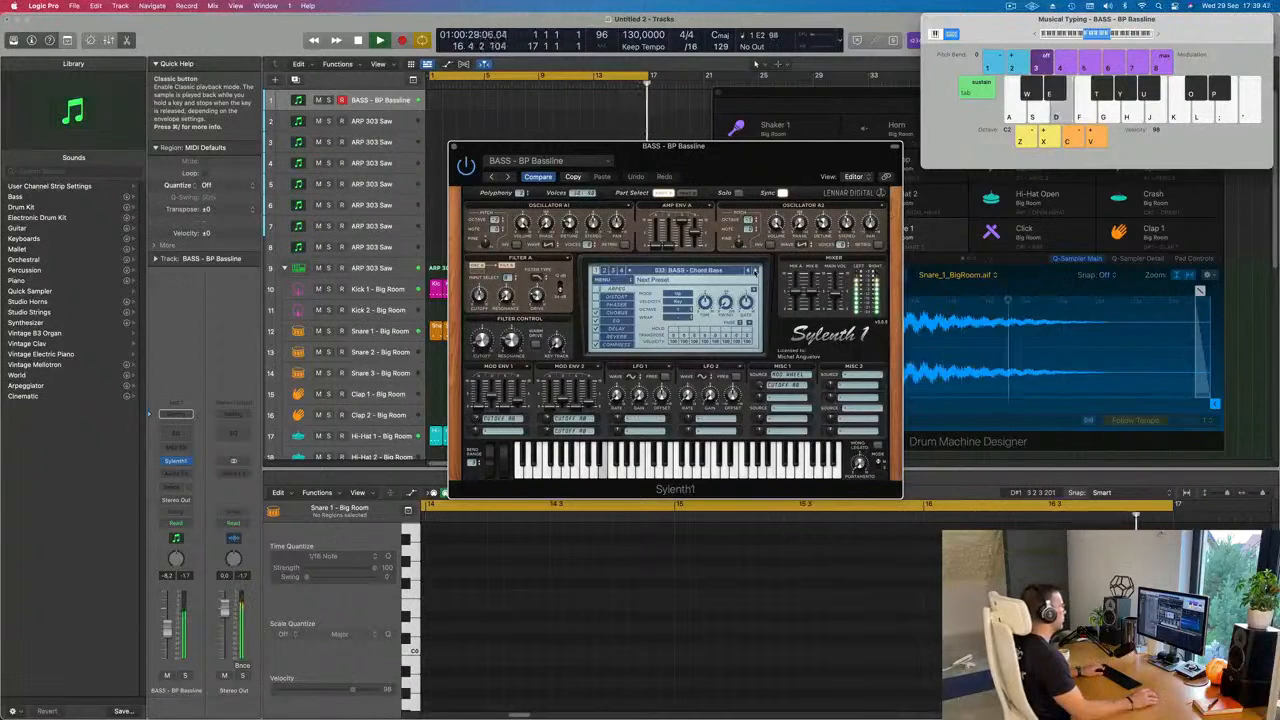
click(755, 271)
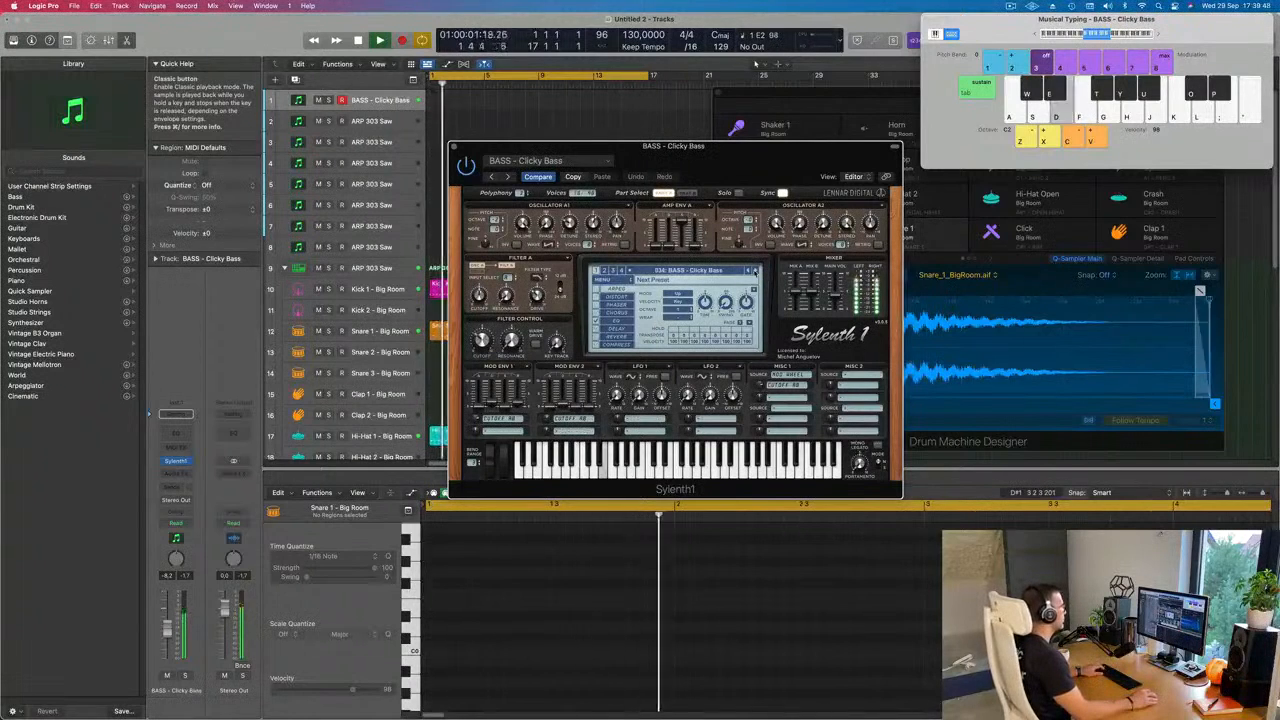
click(755, 271)
click(755, 271)
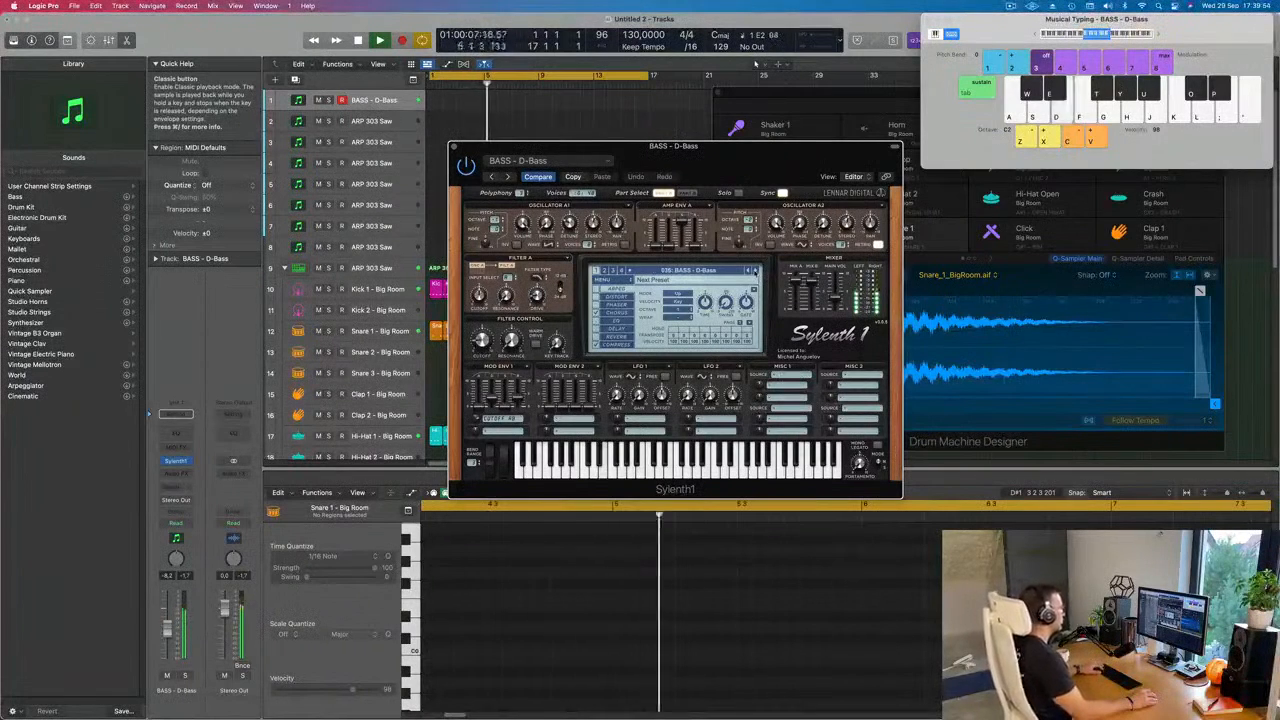
Step: Record a rhythmic bass line of repeated E2 notes on the D-Bass track, and stop recording
key(r)
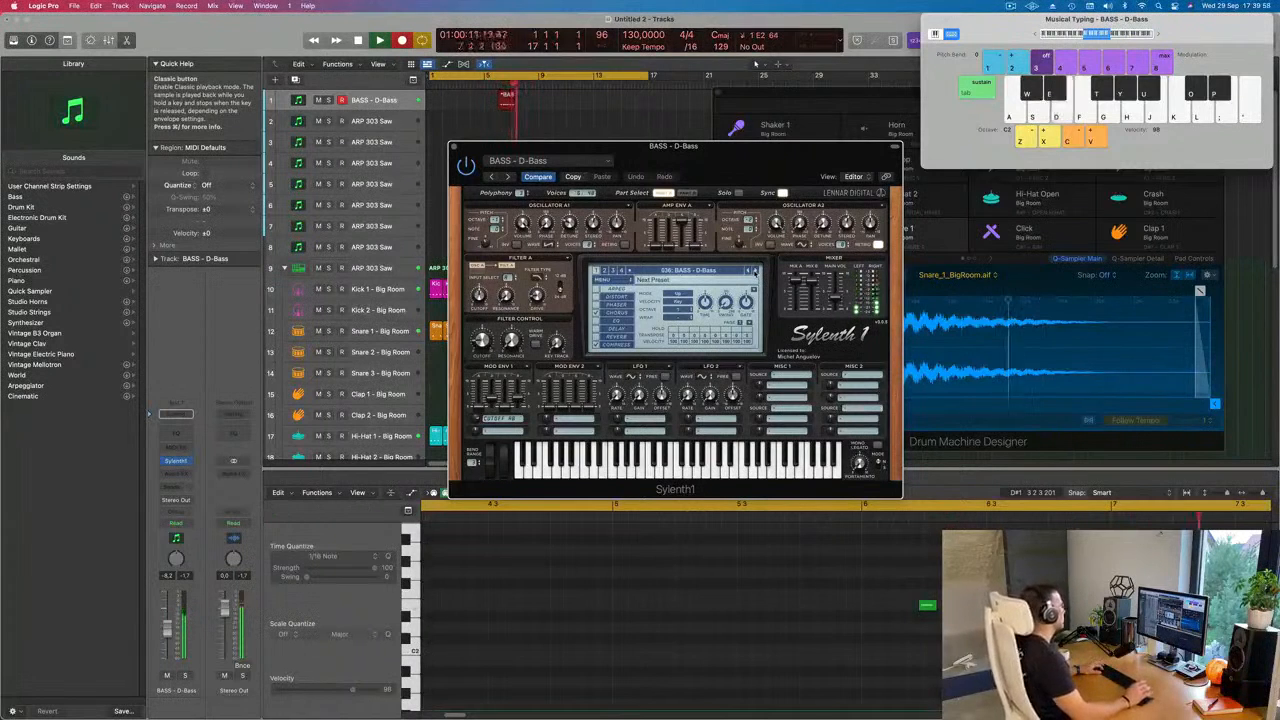
key(d)
key(d)
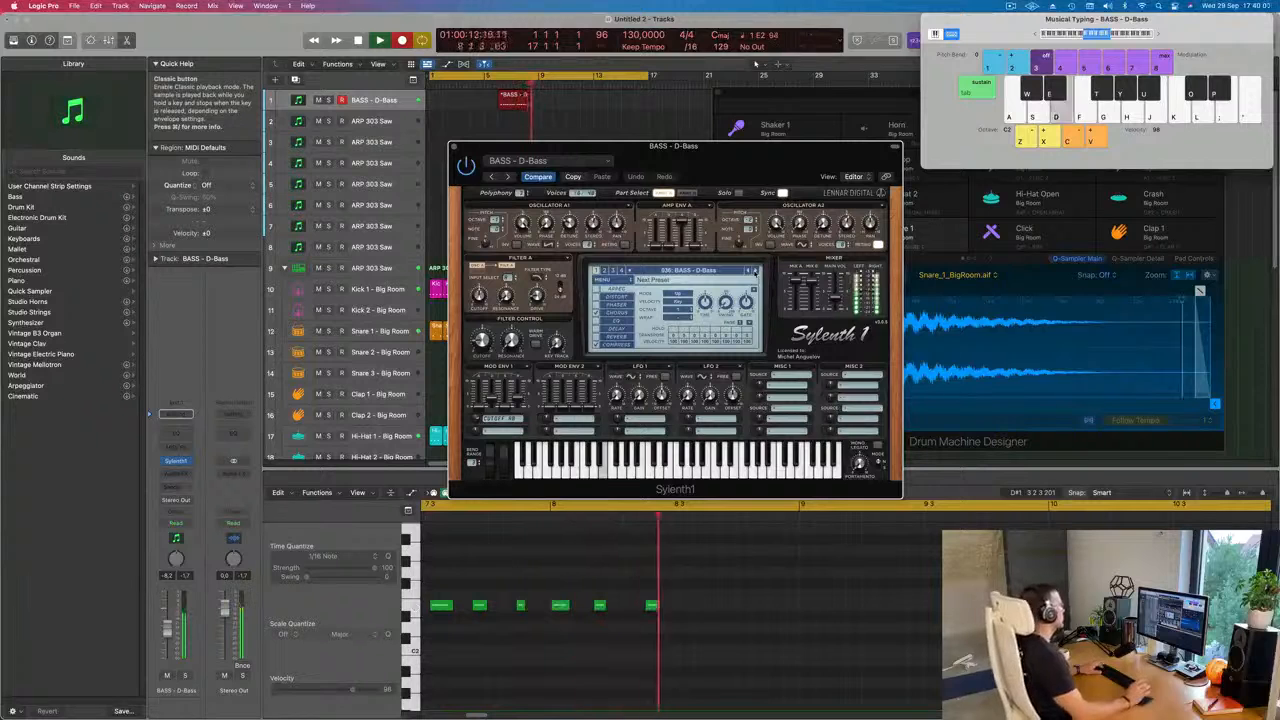
key(d)
key(space)
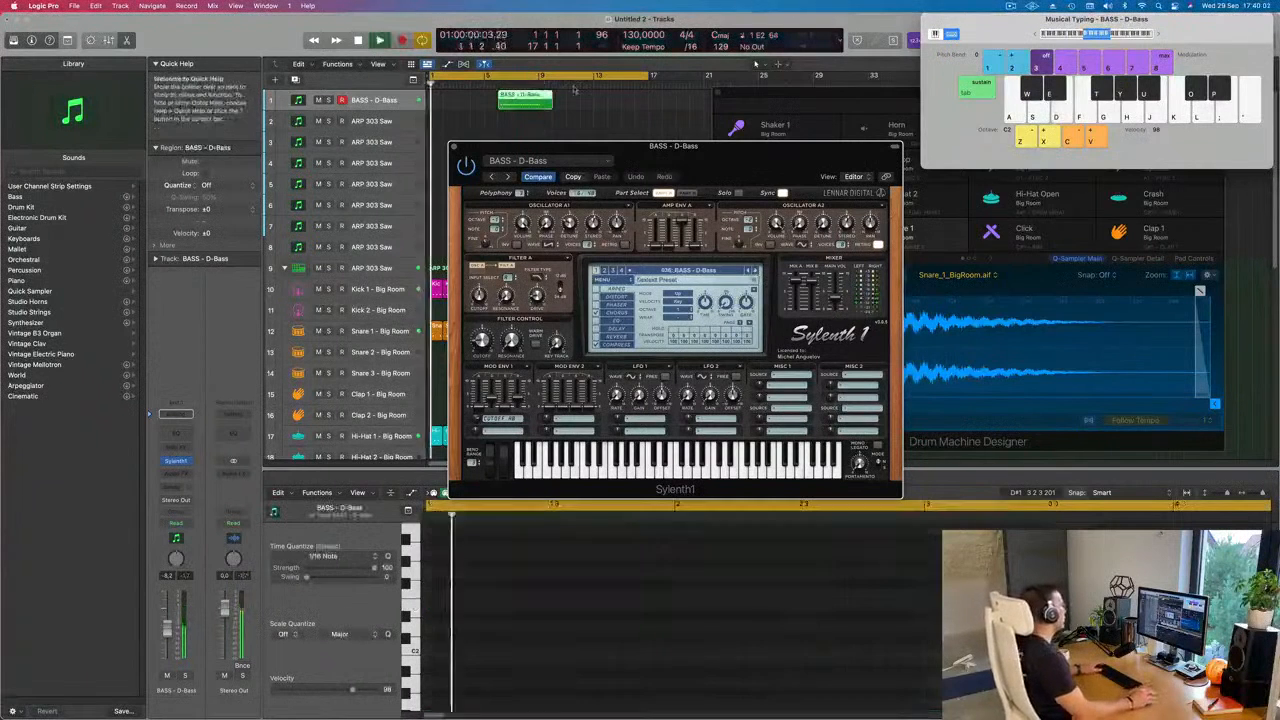
Step: Move the recorded D-Bass region to the start of bar 1 and check it in playback
drag(523, 93, 453, 94)
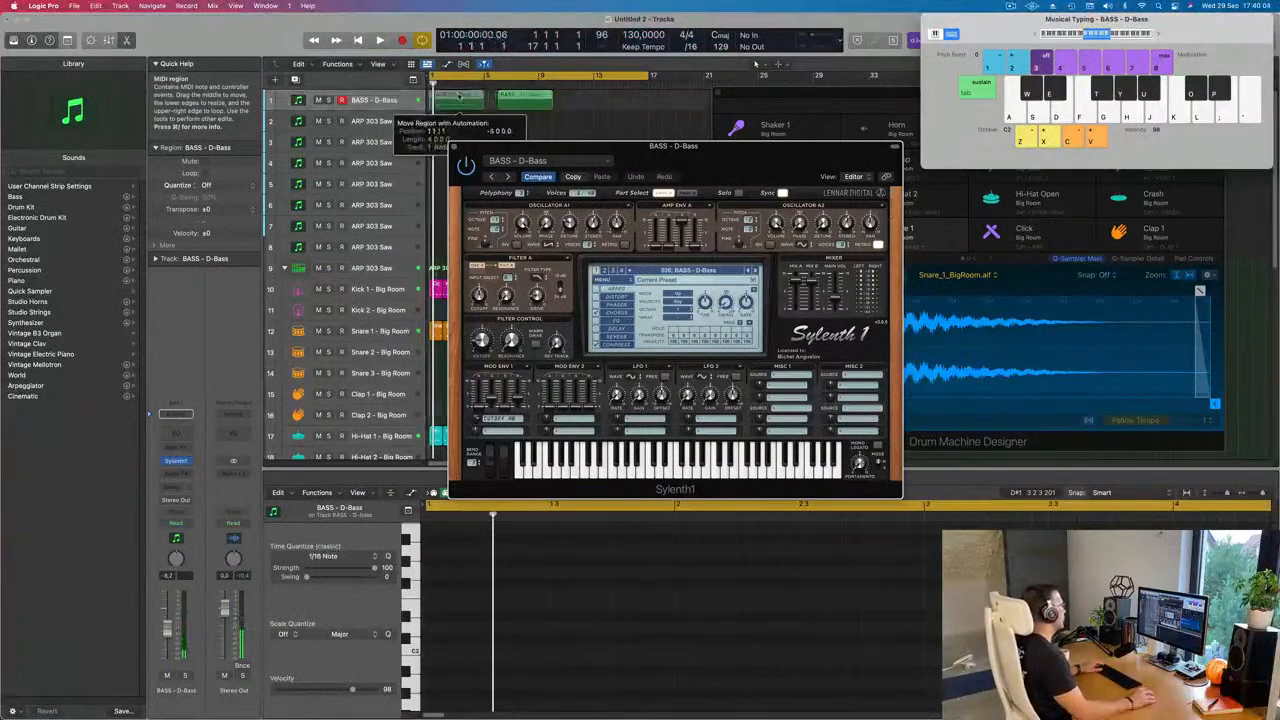
key(space)
scroll(580, 573, down, 2)
key(space)
Step: Quantize all notes of the D-Bass region to 1/16 and play back the result
click(649, 577)
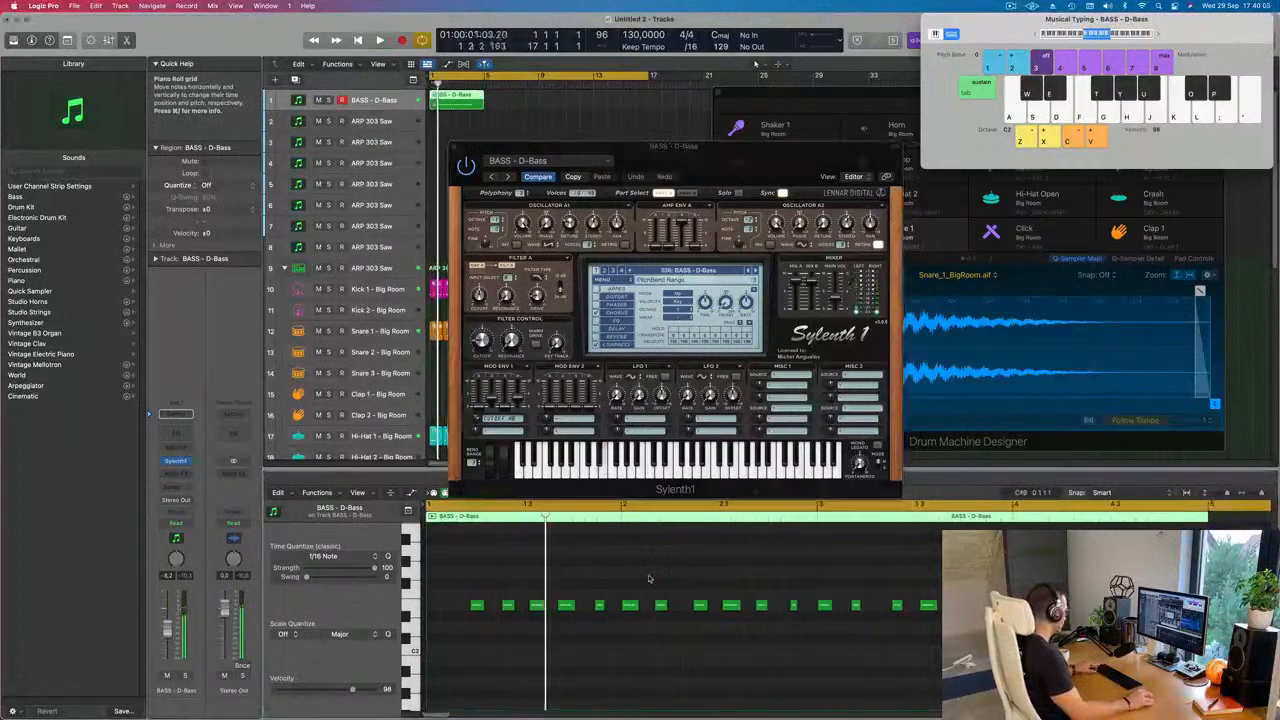
key(super+a)
key(q)
key(space)
scroll(509, 574, down, 1)
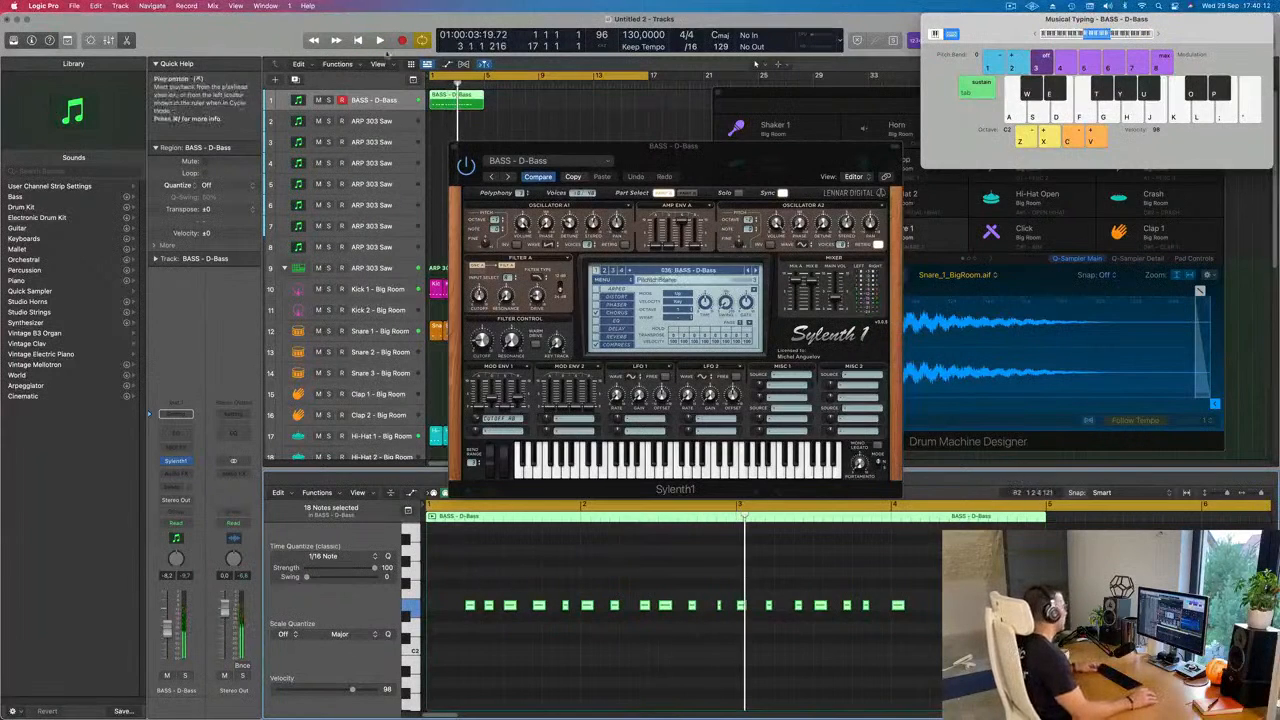
Step: Split the D-Bass region at bar 2 and delete its first bar
scroll(449, 103, up, 2)
scroll(755, 63, up, 2)
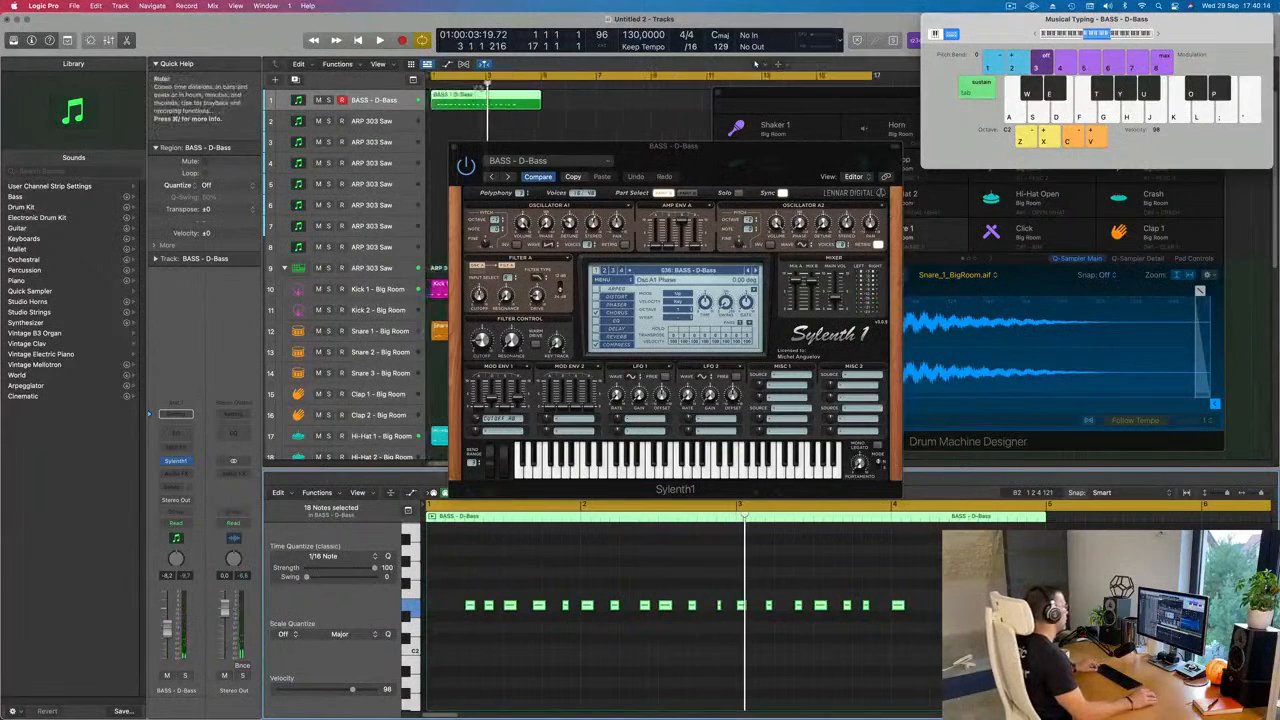
super+double_click(459, 96)
click(446, 98)
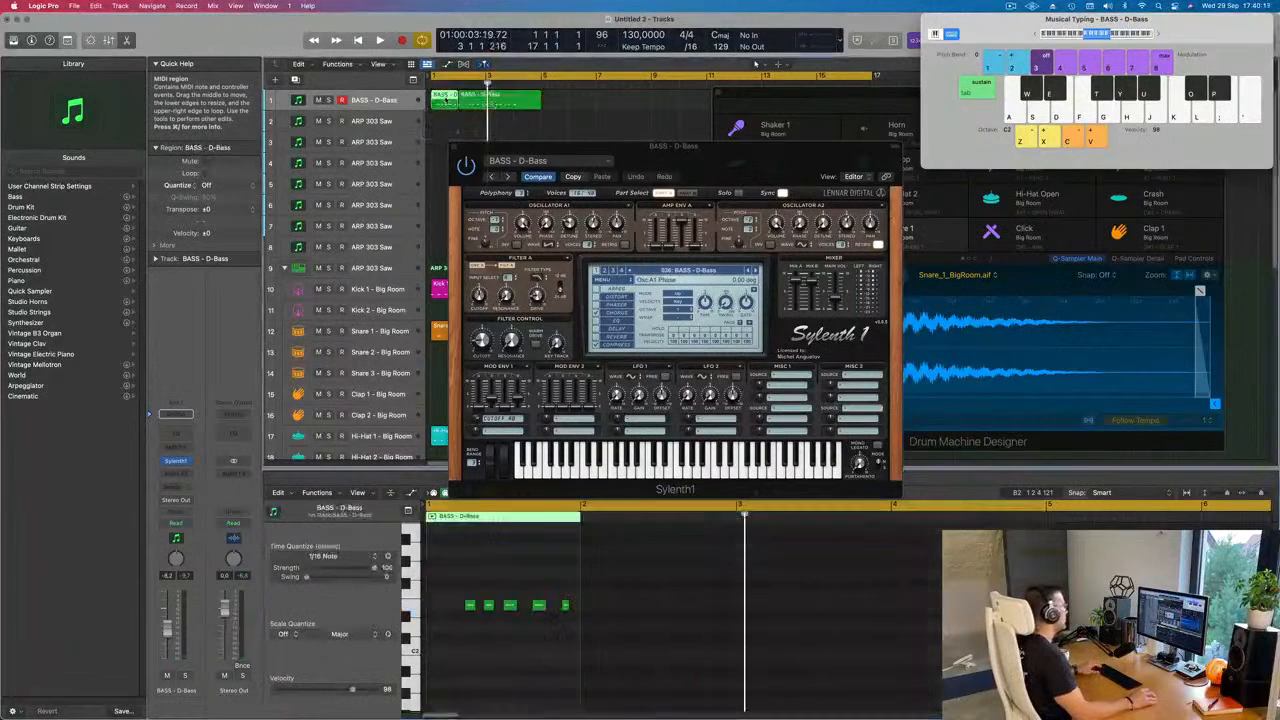
key(Delete)
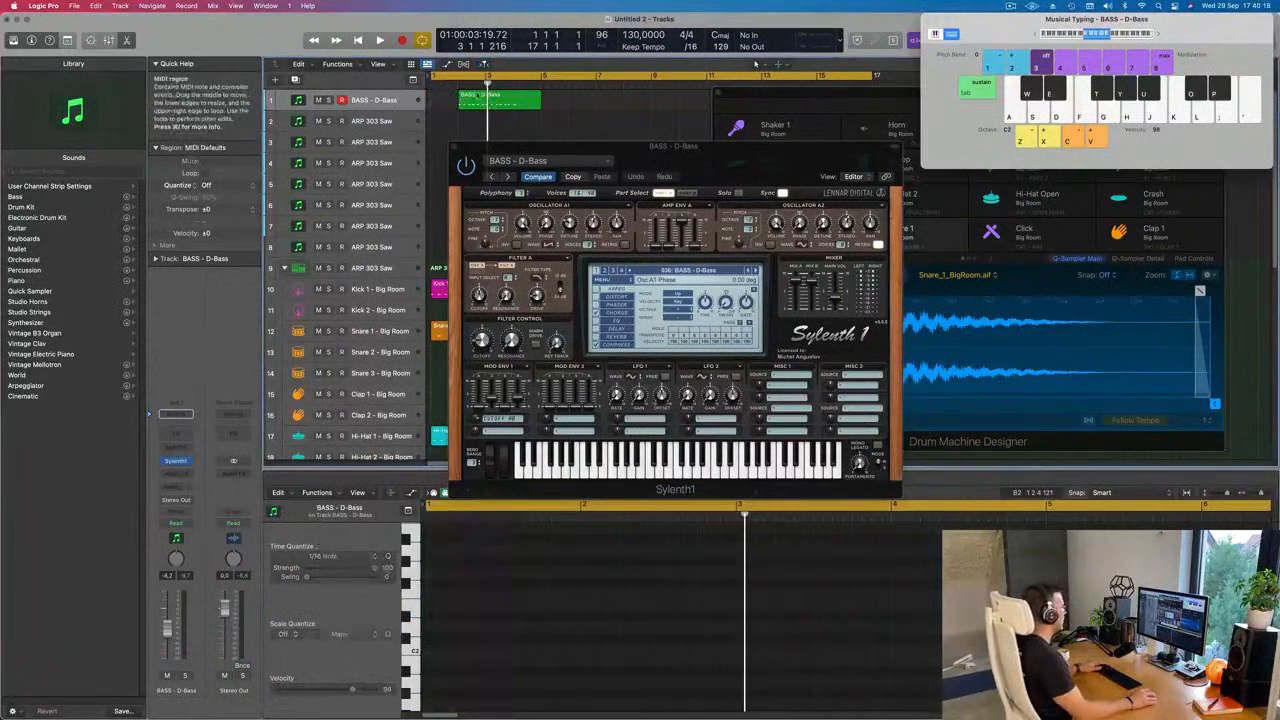
Step: Move the remaining D-Bass region to bar 1 and listen to its opening notes
drag(475, 97, 445, 98)
key(space)
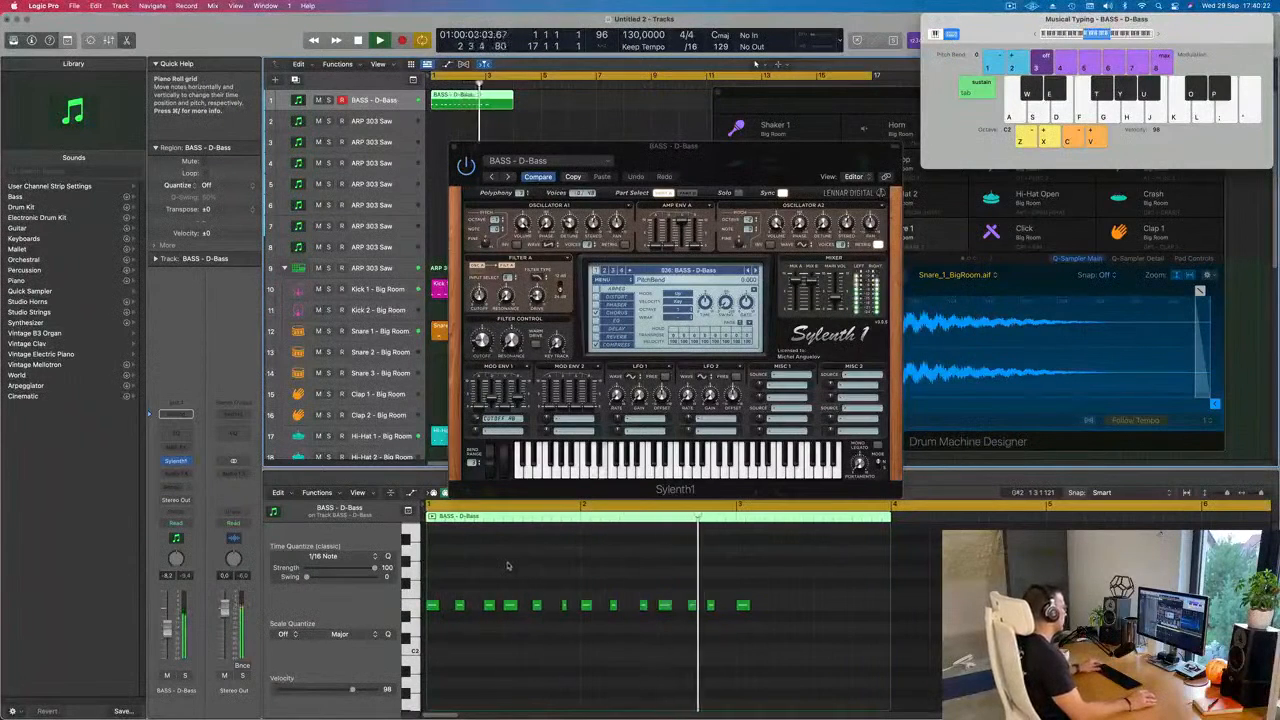
key(space)
key(space)
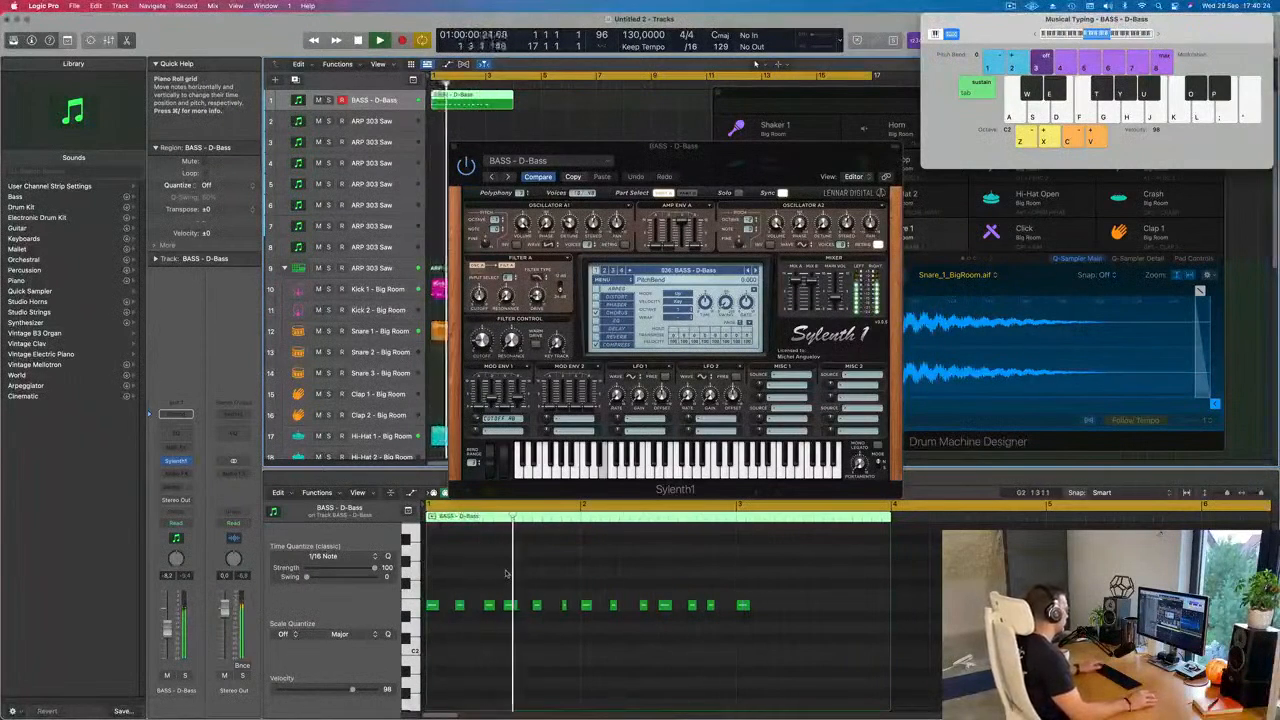
key(space)
Step: Delete the bass notes from bar 2 onward and cut the D-Bass region to end at bar 3
drag(590, 596, 810, 624)
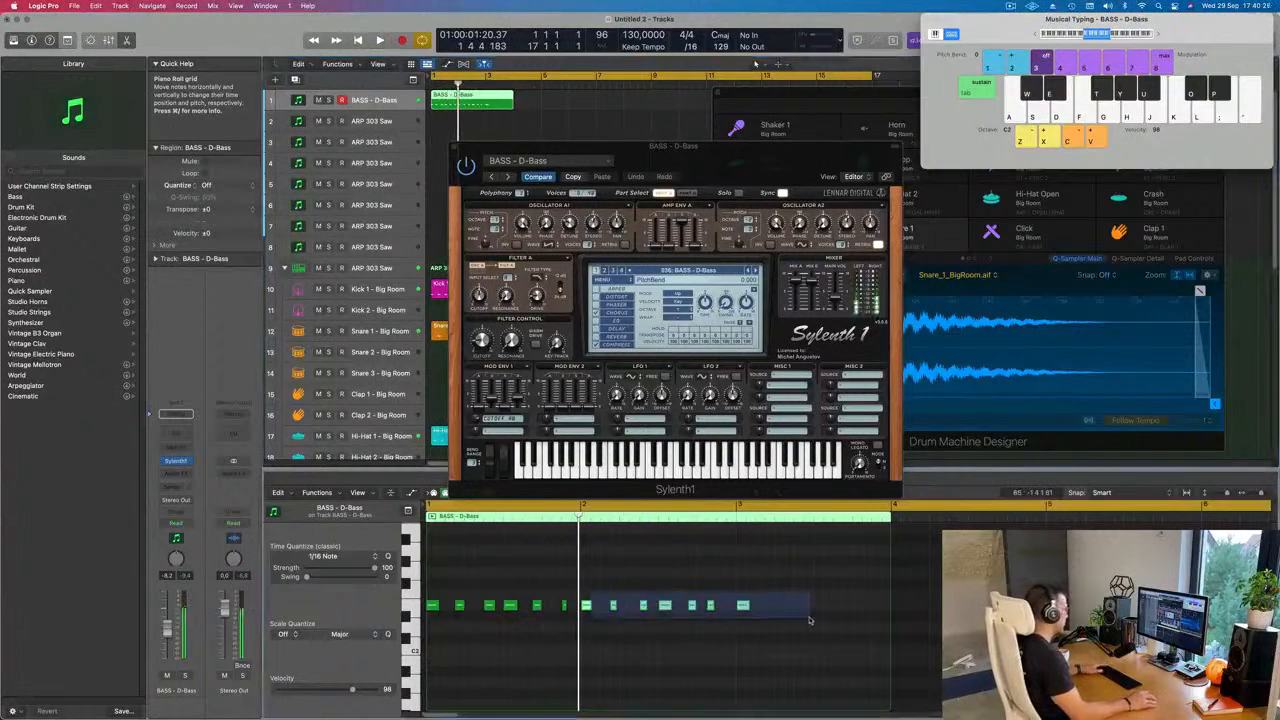
key(Delete)
key(Delete)
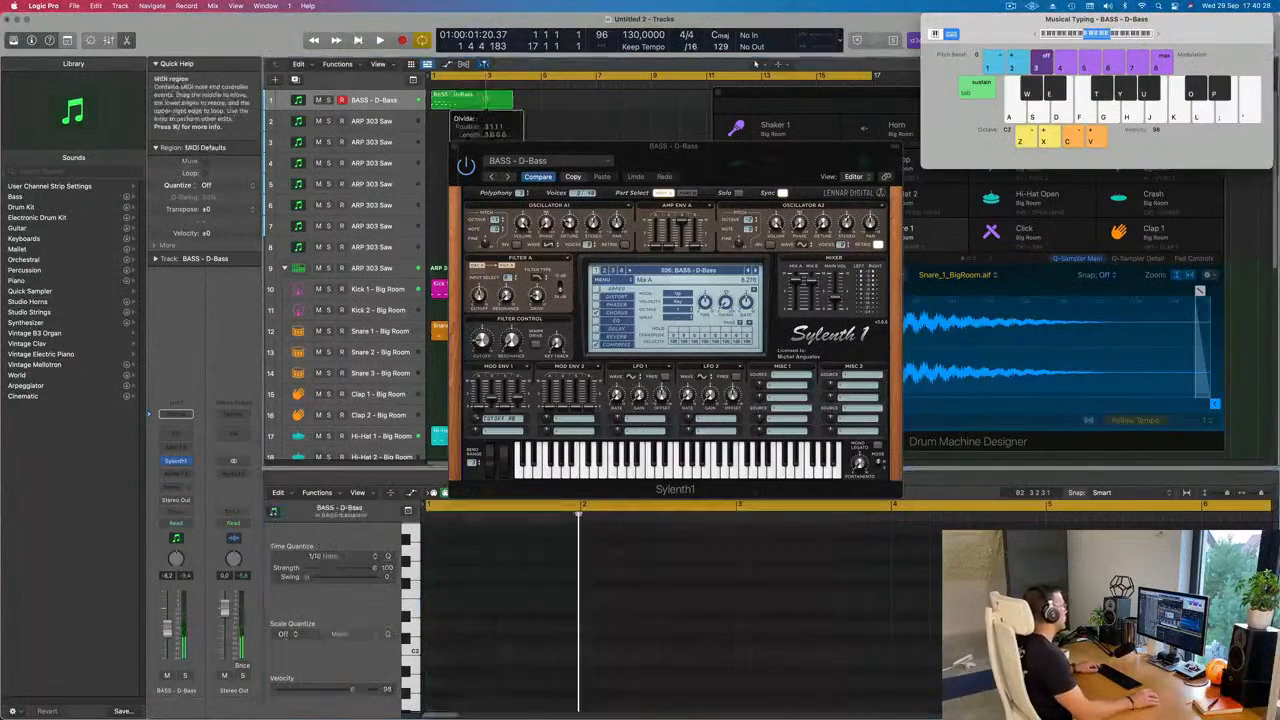
drag(513, 97, 487, 97)
click(458, 97)
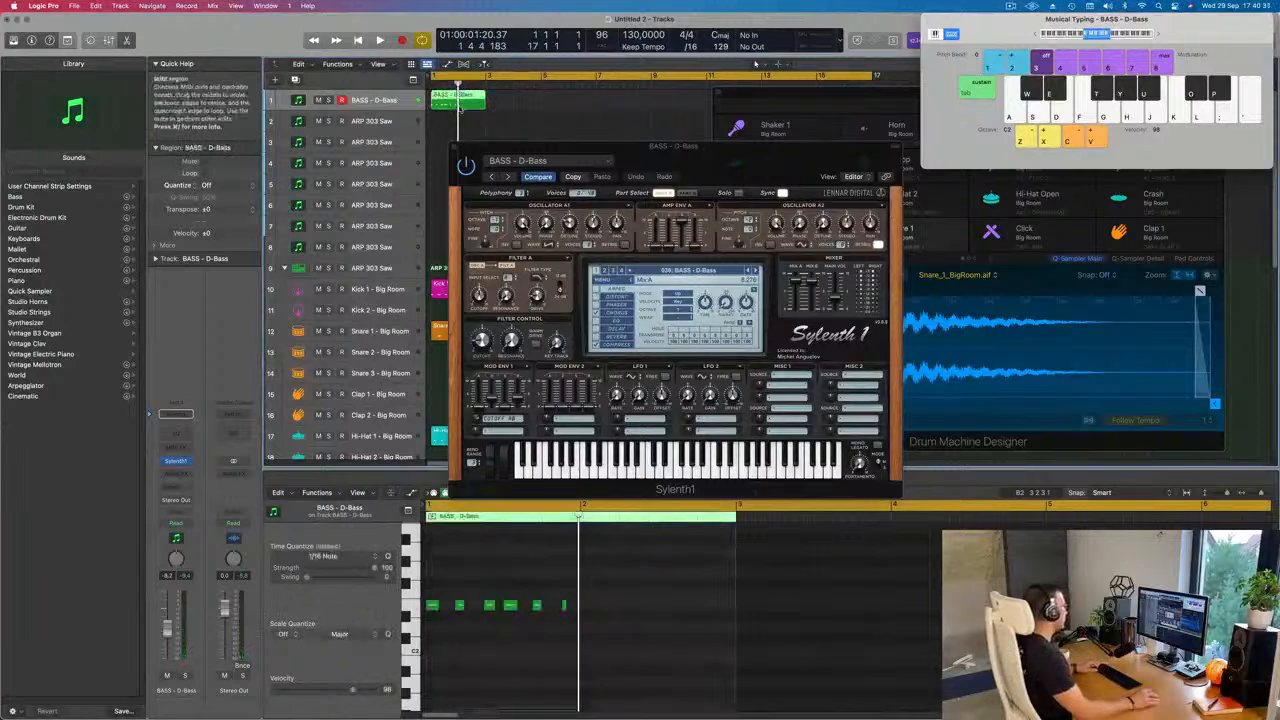
Step: Copy the bass notes of bar 1 into bar 2 of the D-Bass region
mouse_move(601, 597)
mouse_down()
mouse_move(429, 627)
mouse_move(588, 608)
mouse_up()
key(super+Right)
key(super+Right)
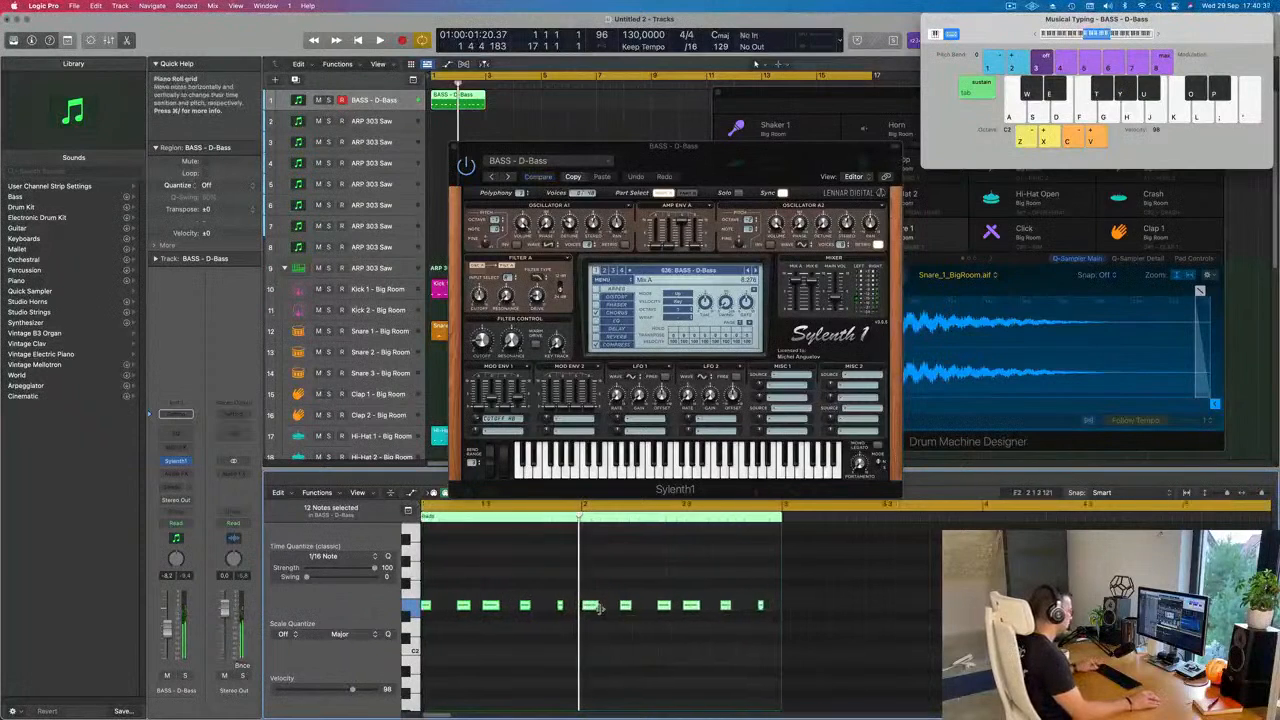
Step: Play the two-bar bass line with the drums and lower Sylenth1's filter control cutoff to 1.503
key(space)
key(super+Left)
key(super+Left)
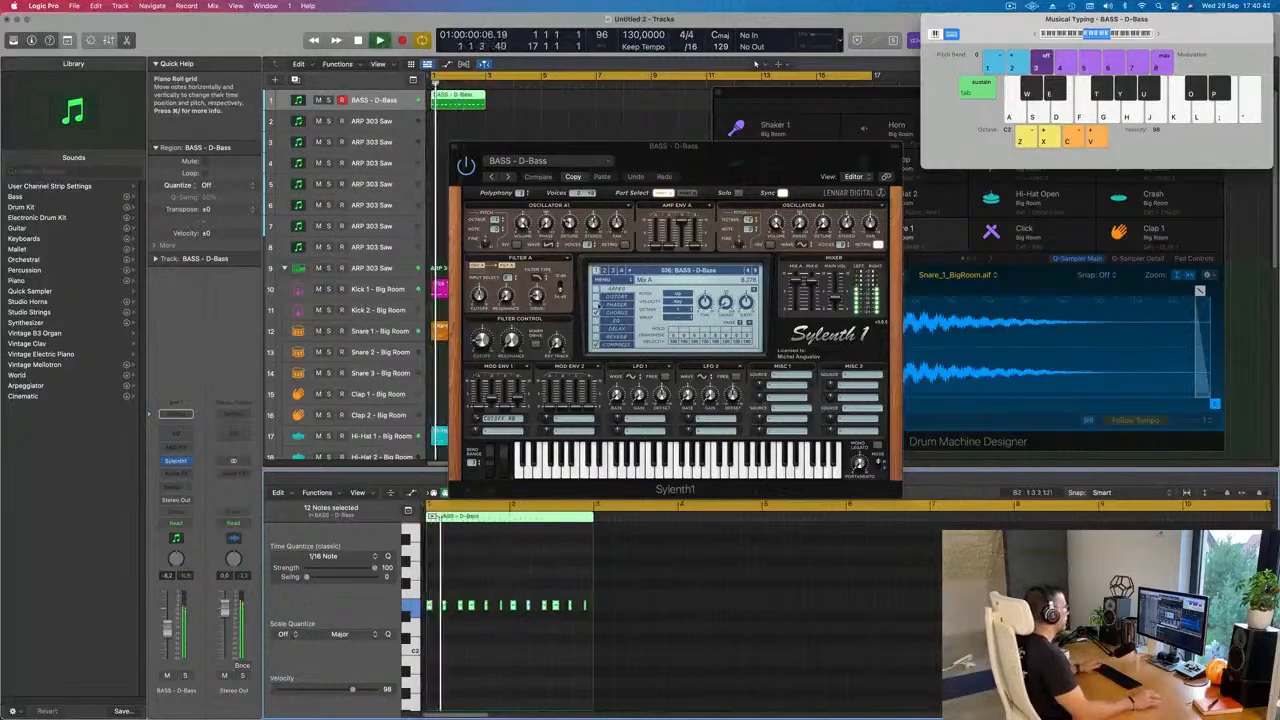
drag(705, 156, 782, 156)
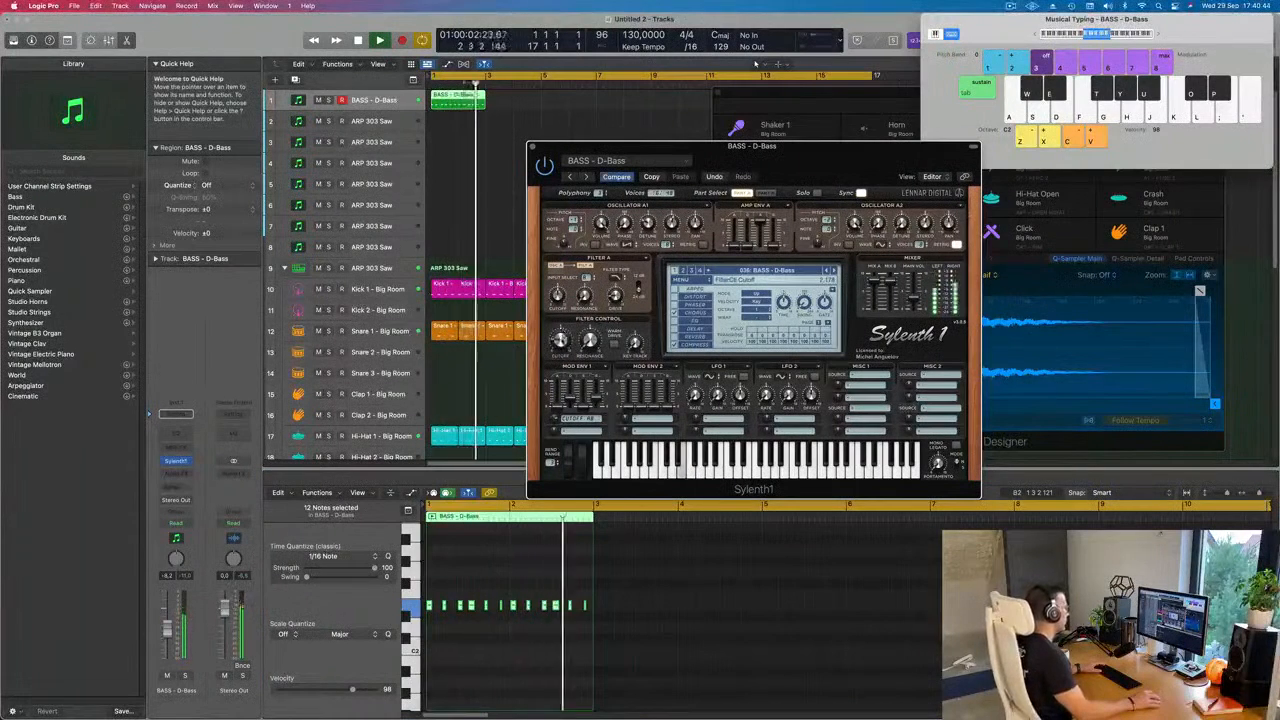
Step: Repeat the two-bar D-Bass region five times along its track
drag(521, 106, 421, 108)
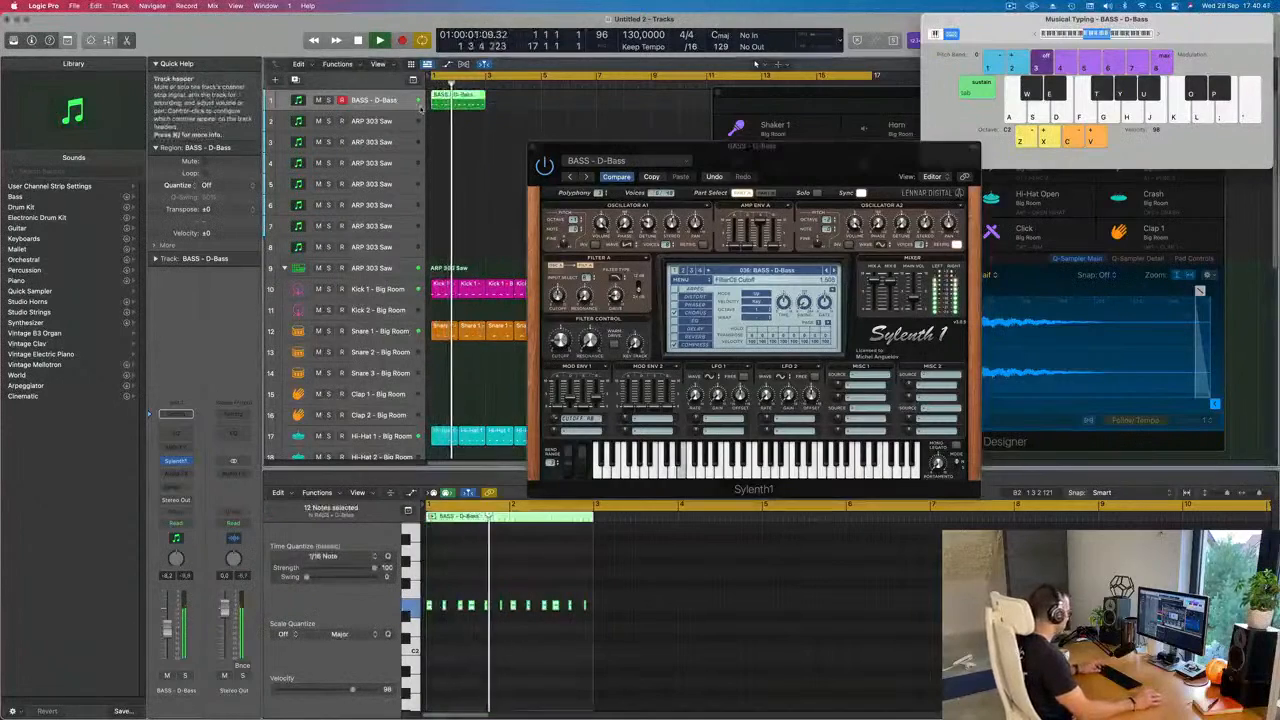
key(super+r)
key(super+r)
key(super+r)
key(super+r)
key(super+r)
Step: Move the drum machine window aside and repeat the last two D-Bass regions to fill the track up to bar 17
drag(755, 94, 1128, 197)
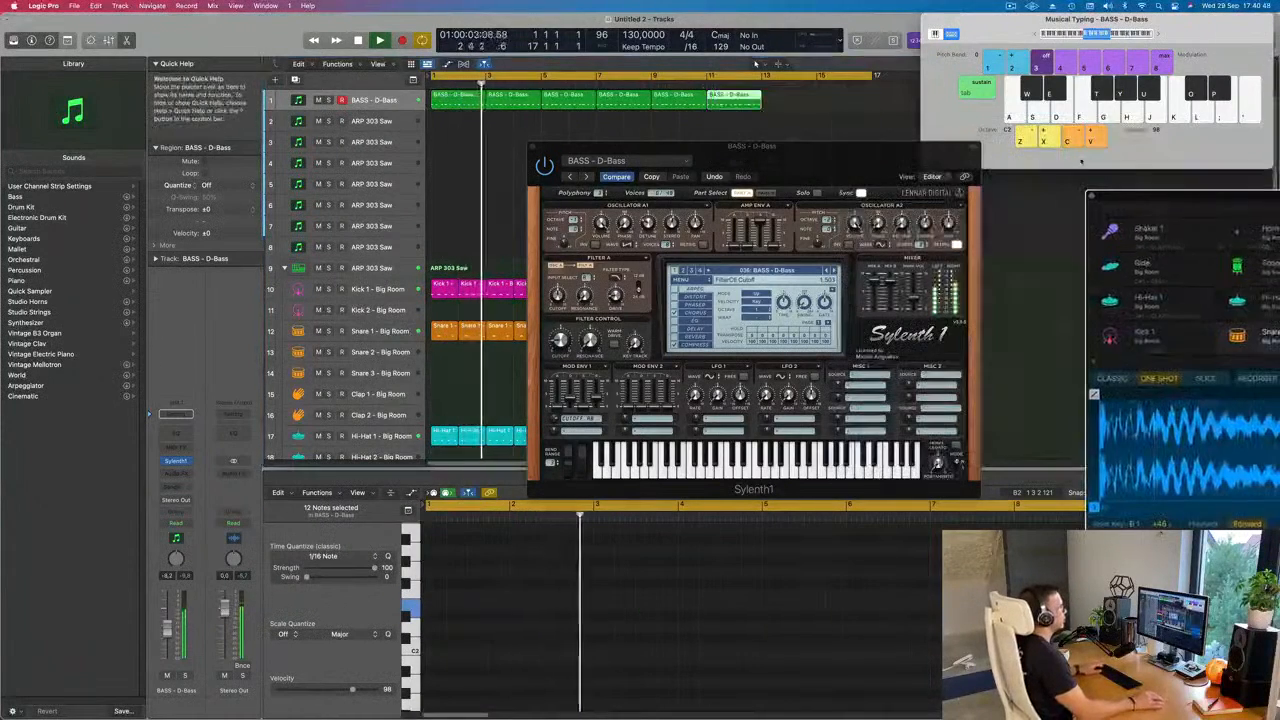
drag(788, 107, 687, 112)
key(super+r)
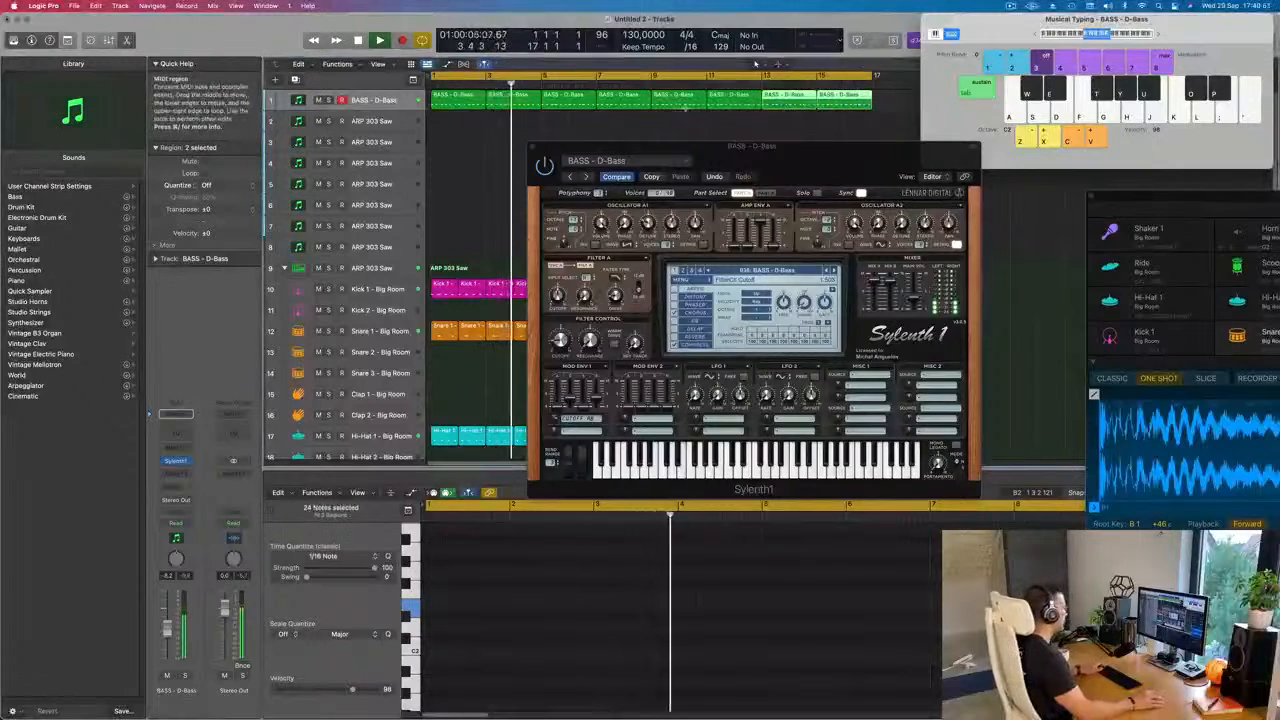
drag(758, 163, 743, 169)
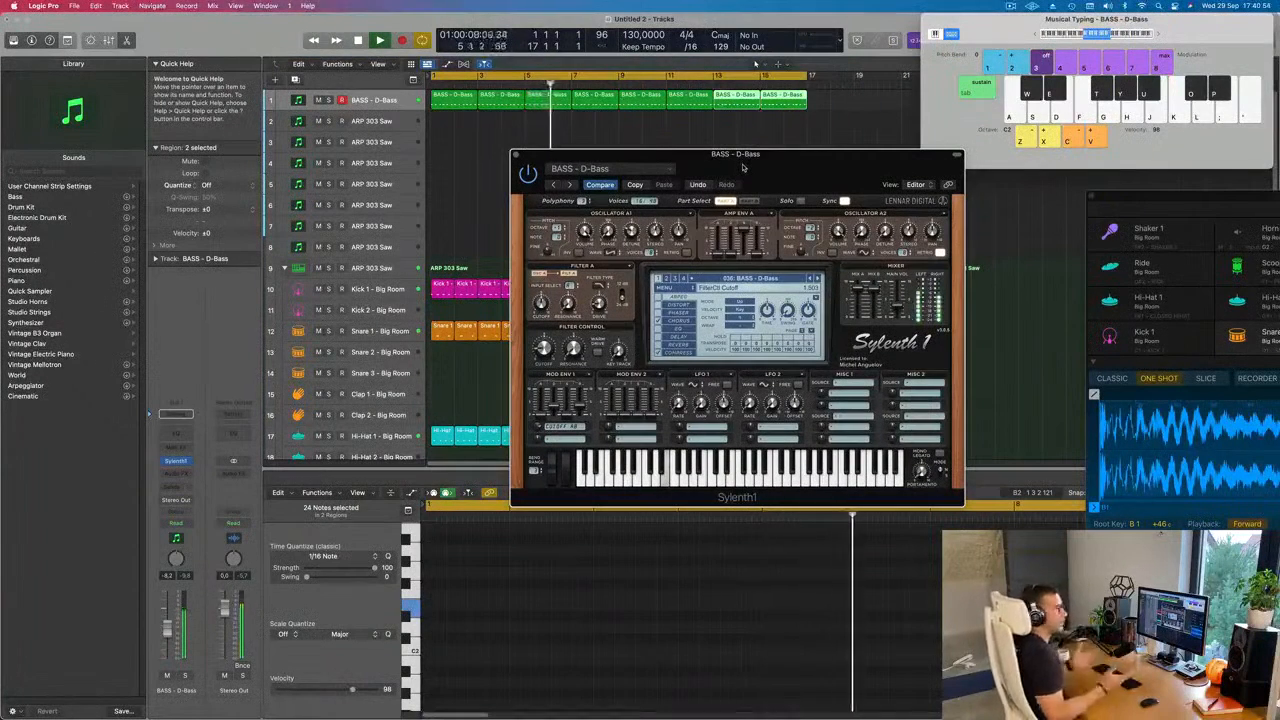
Step: Move the Sylenth1 window aside and audition the presets following D-Bass during playback, up to BASS - Fat Bass
drag(743, 169, 659, 173)
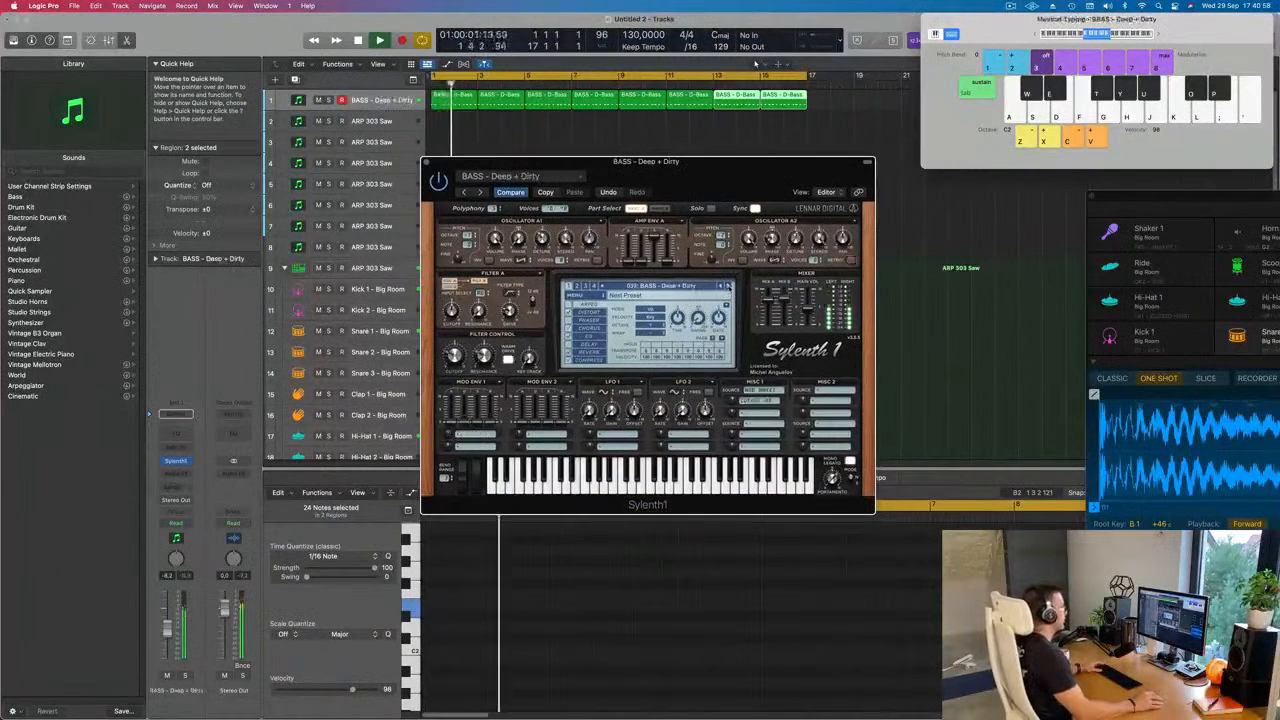
click(729, 287)
click(729, 287)
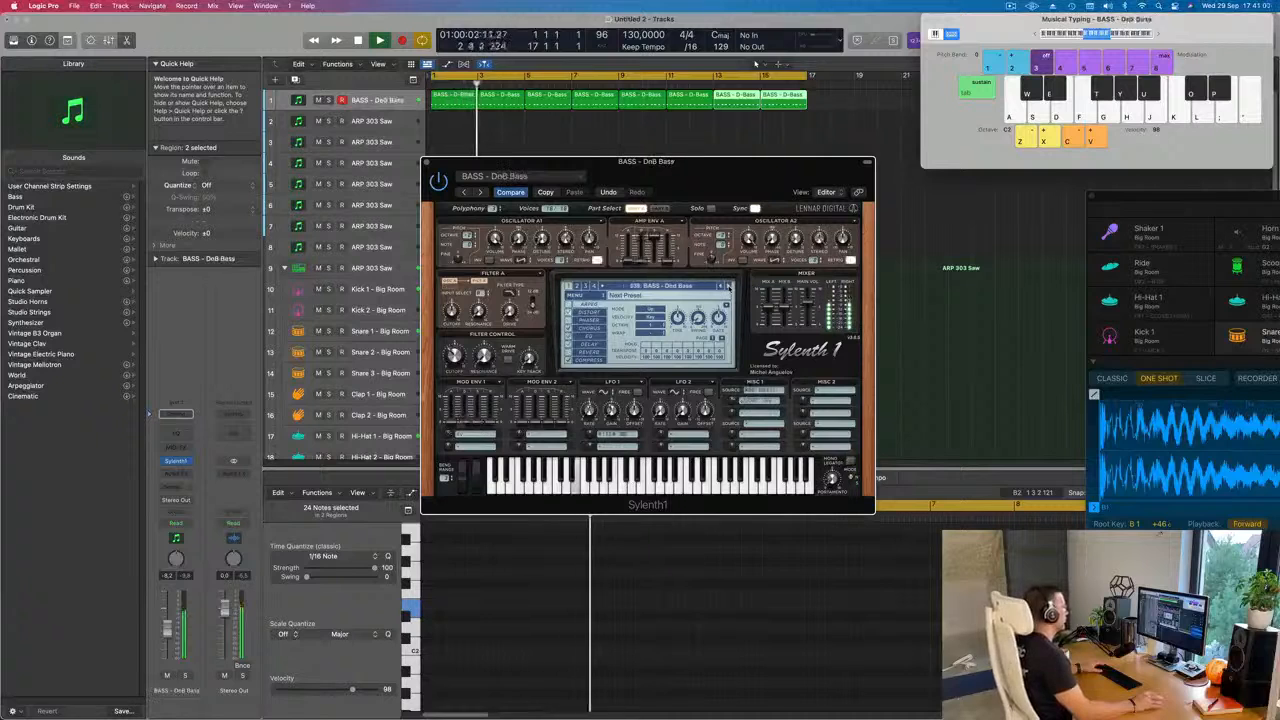
click(729, 287)
click(729, 287)
click(728, 286)
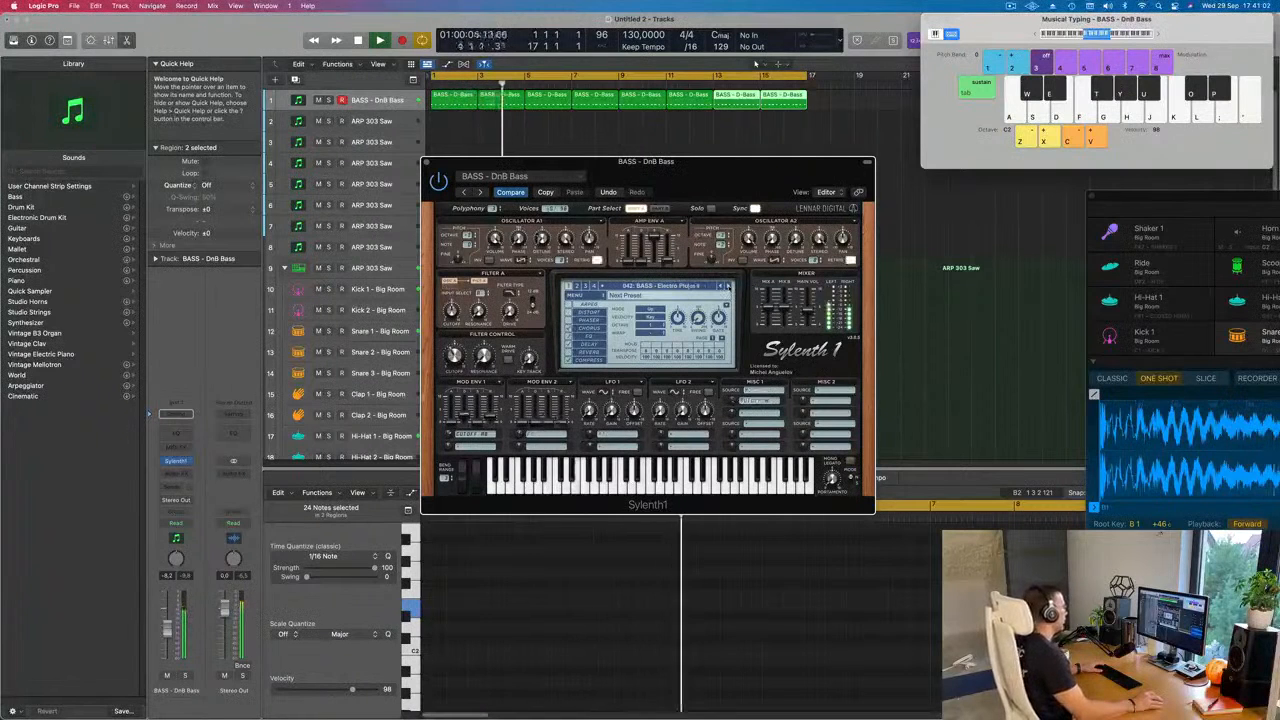
click(728, 286)
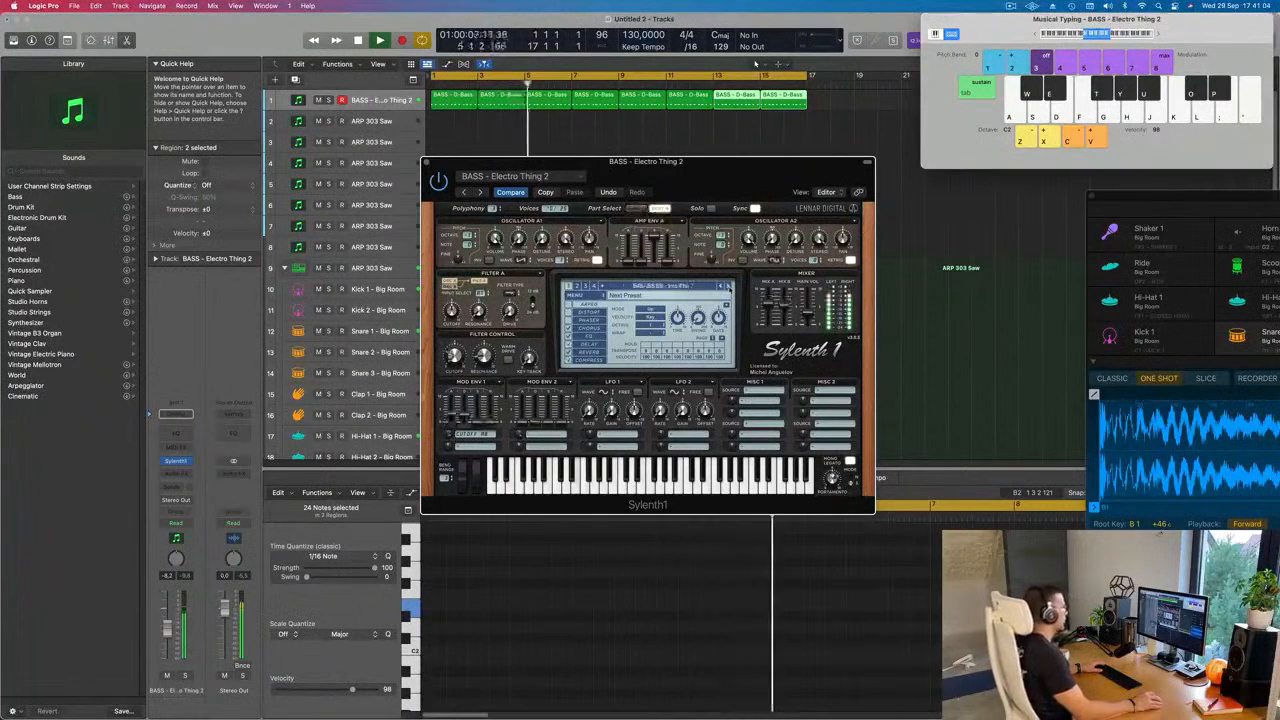
click(728, 286)
click(728, 286)
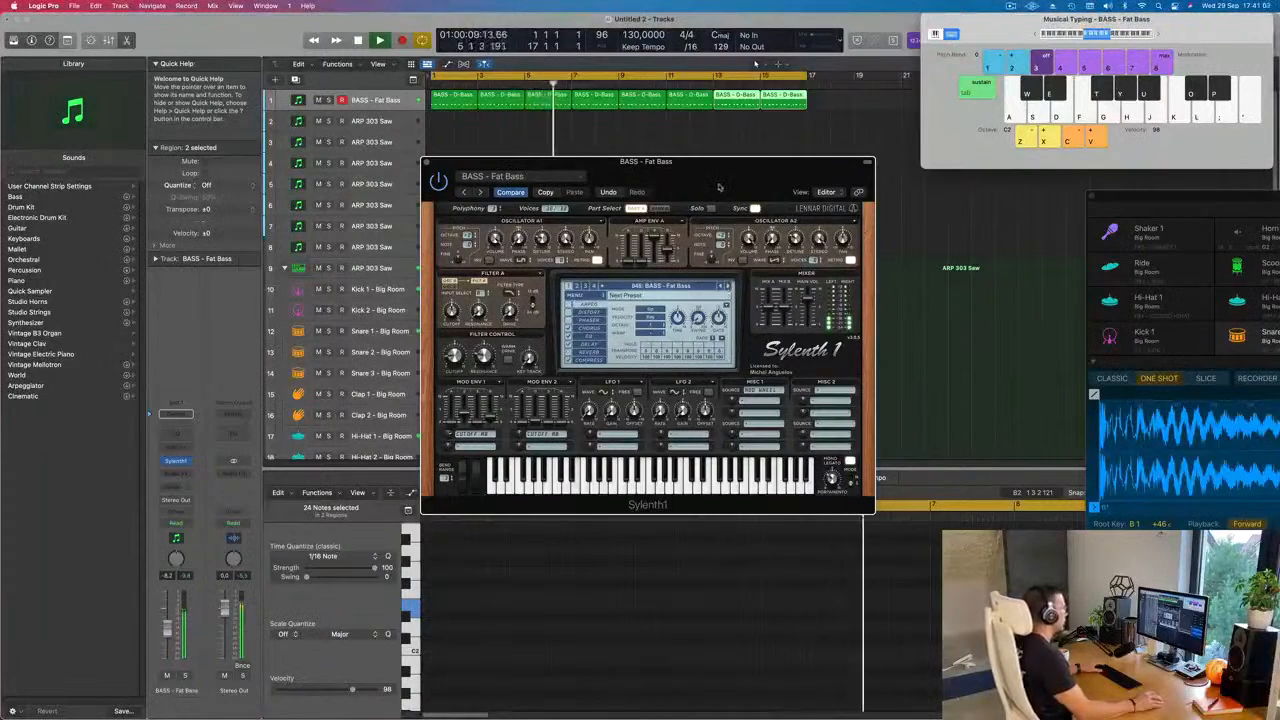
Step: Reposition the Sylenth1 window and advance the preset to BASS - Feelin Good
drag(718, 186, 780, 241)
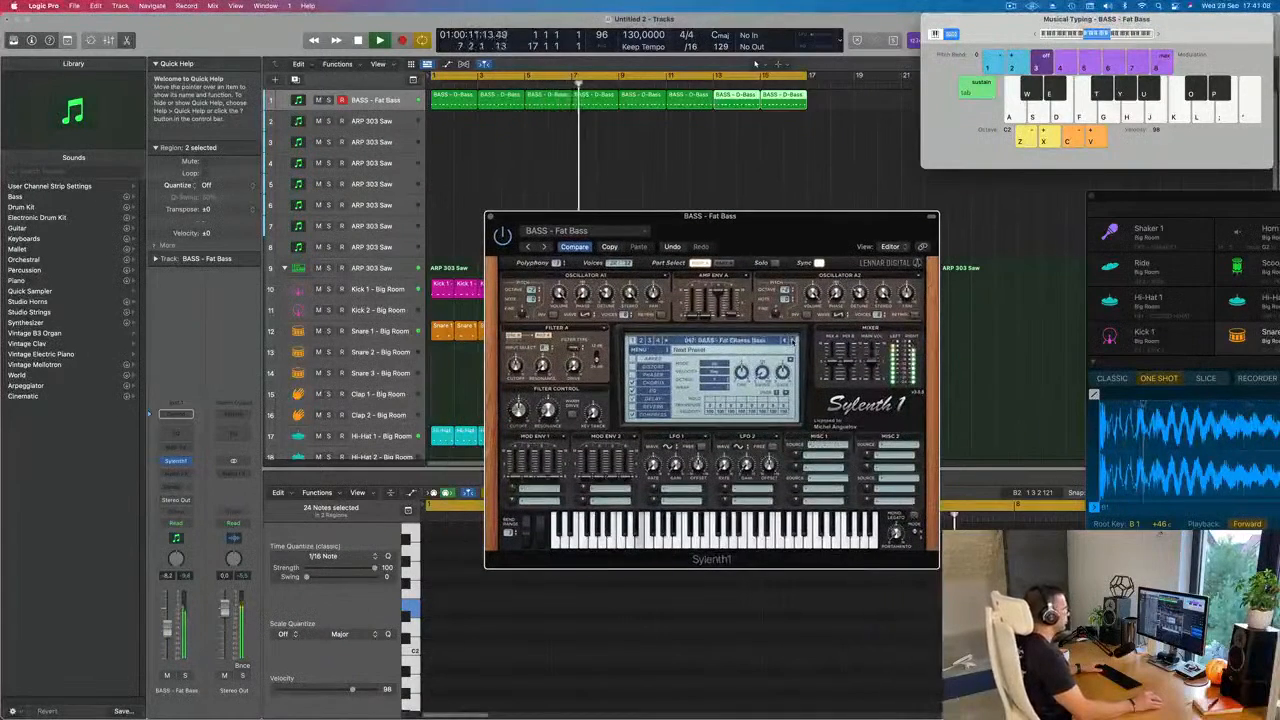
click(793, 341)
click(792, 341)
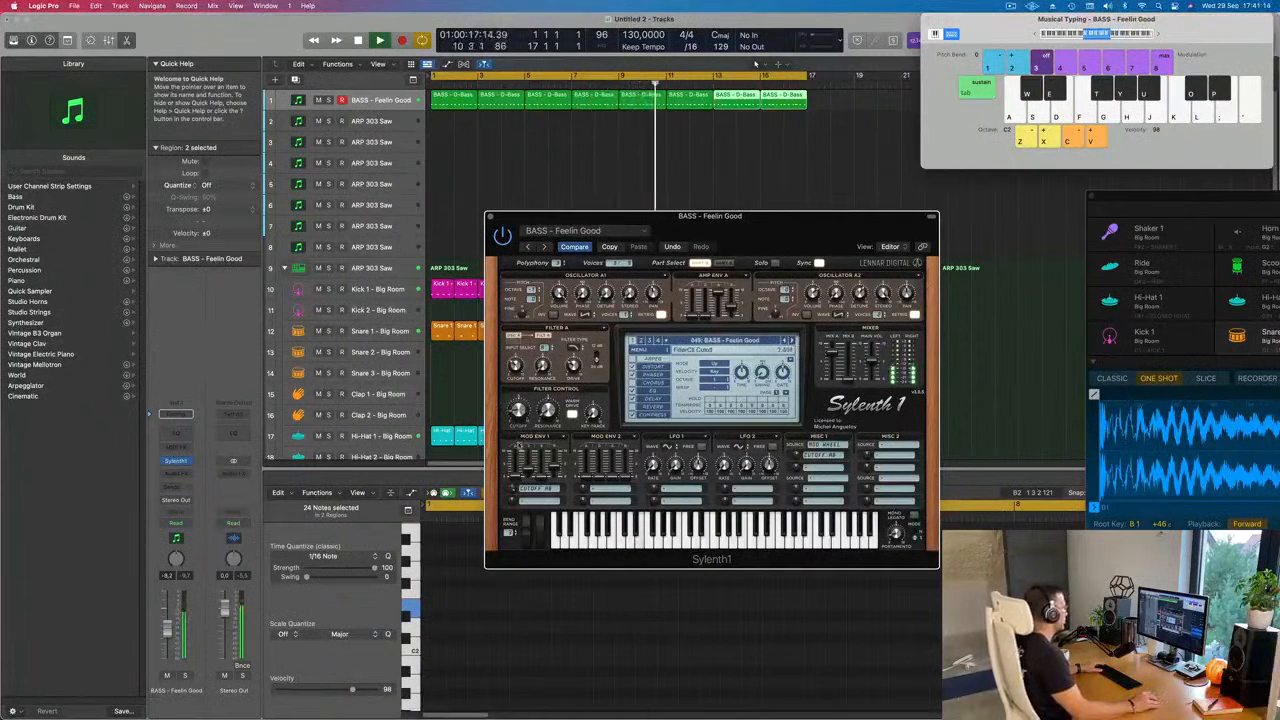
mouse_move(738, 226)
mouse_down()
mouse_move(704, 210)
mouse_move(739, 229)
mouse_move(715, 210)
mouse_move(730, 222)
mouse_up()
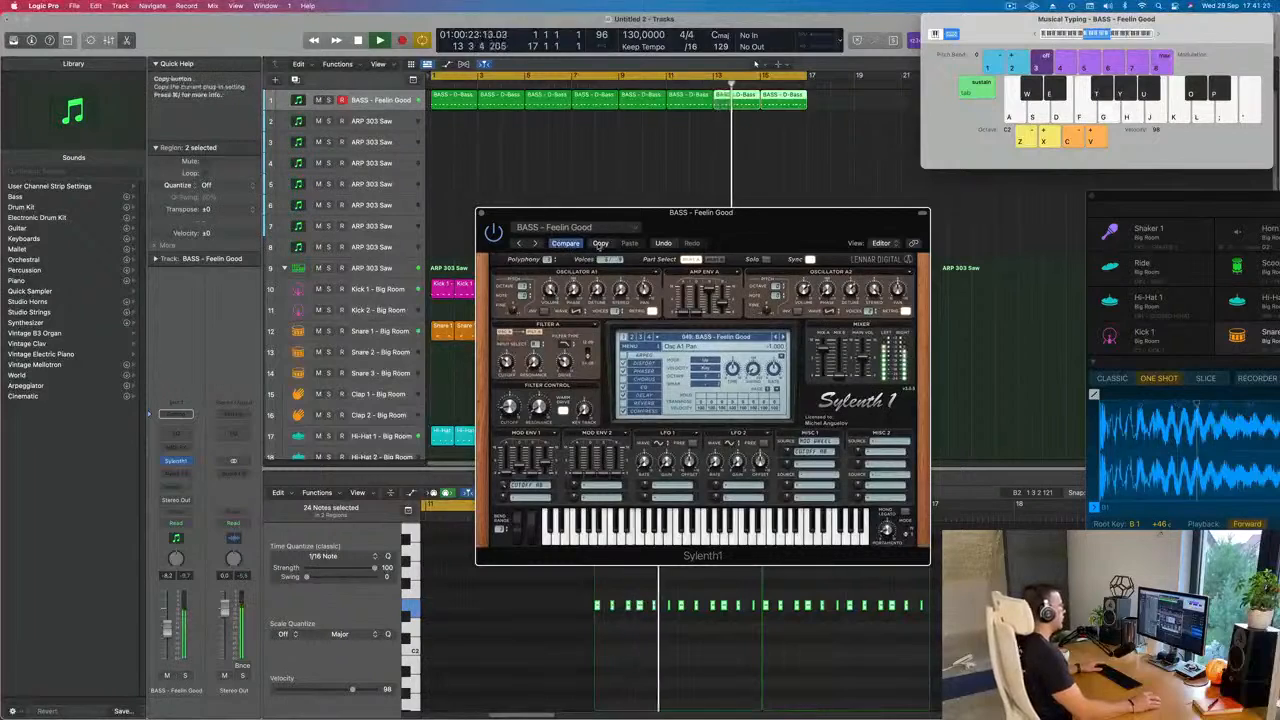
Step: Copy the Feelin Good settings and audition the following bass presets up to BASS - Heavy House
click(600, 245)
click(781, 337)
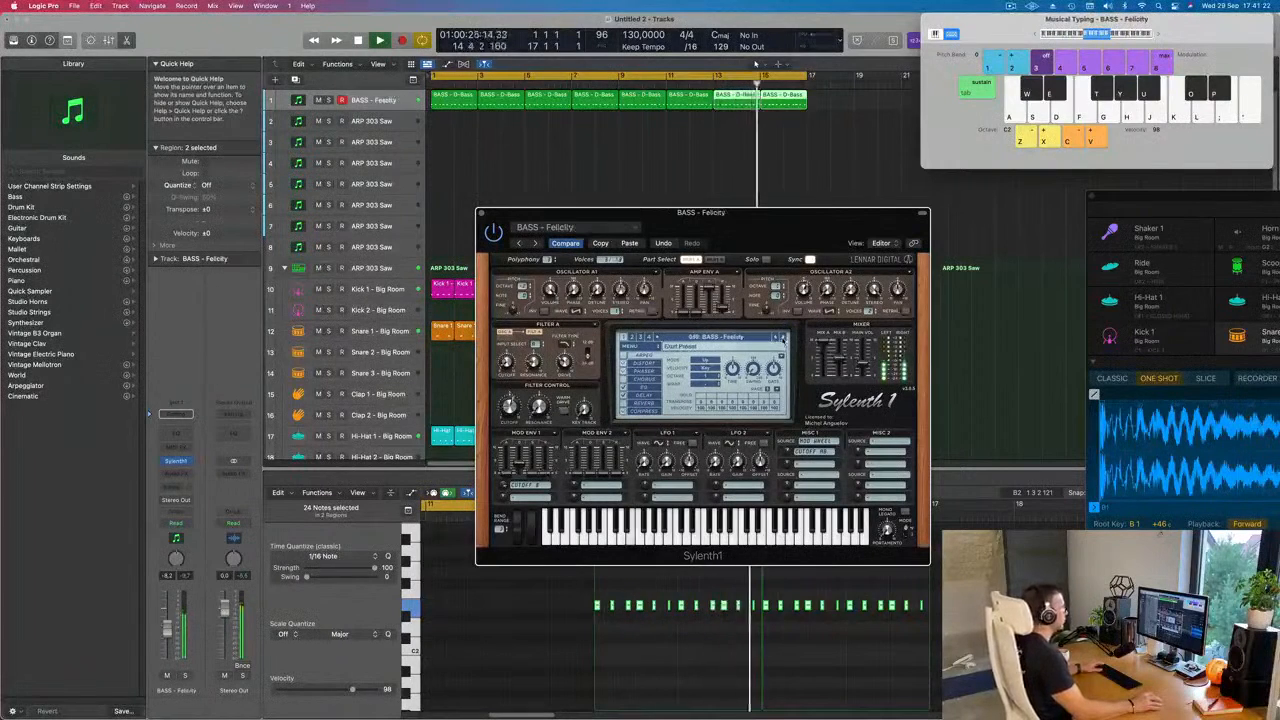
click(783, 338)
click(783, 338)
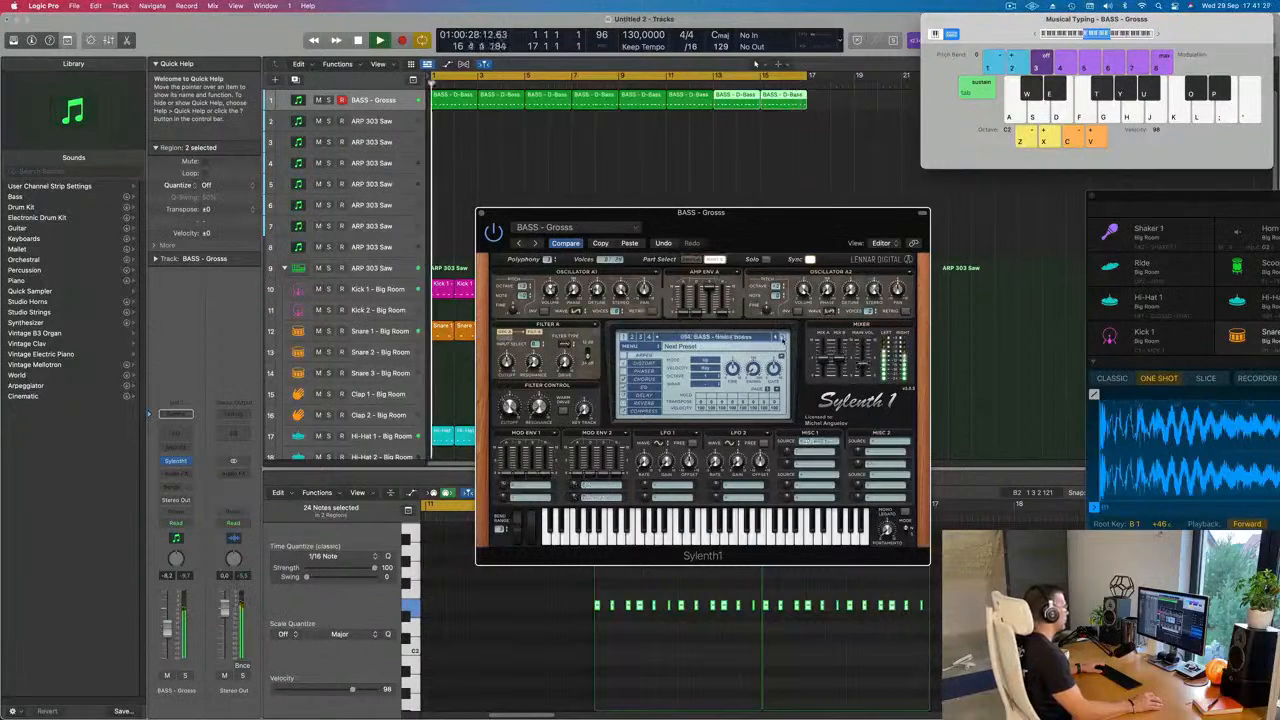
click(783, 338)
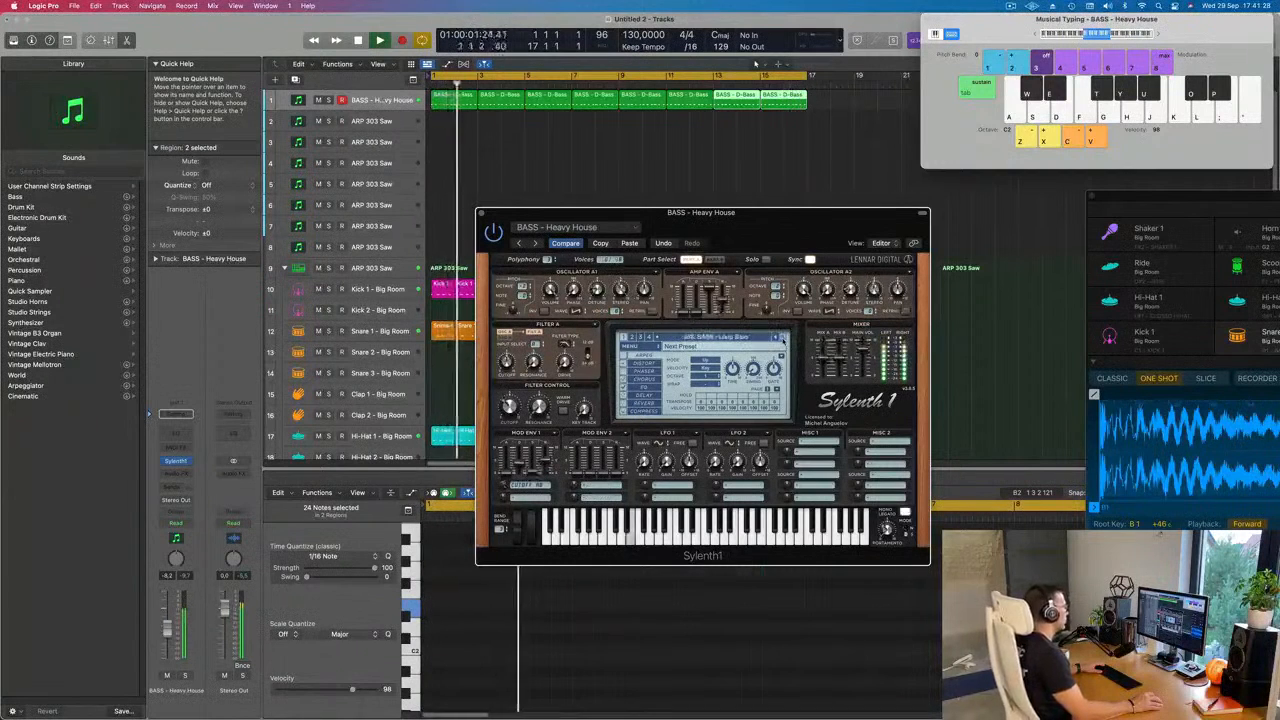
Step: Continue auditioning presets past Long Bass, Moog Style Bass and Plucky Bass 2 until BASS - Rush is loaded
click(783, 338)
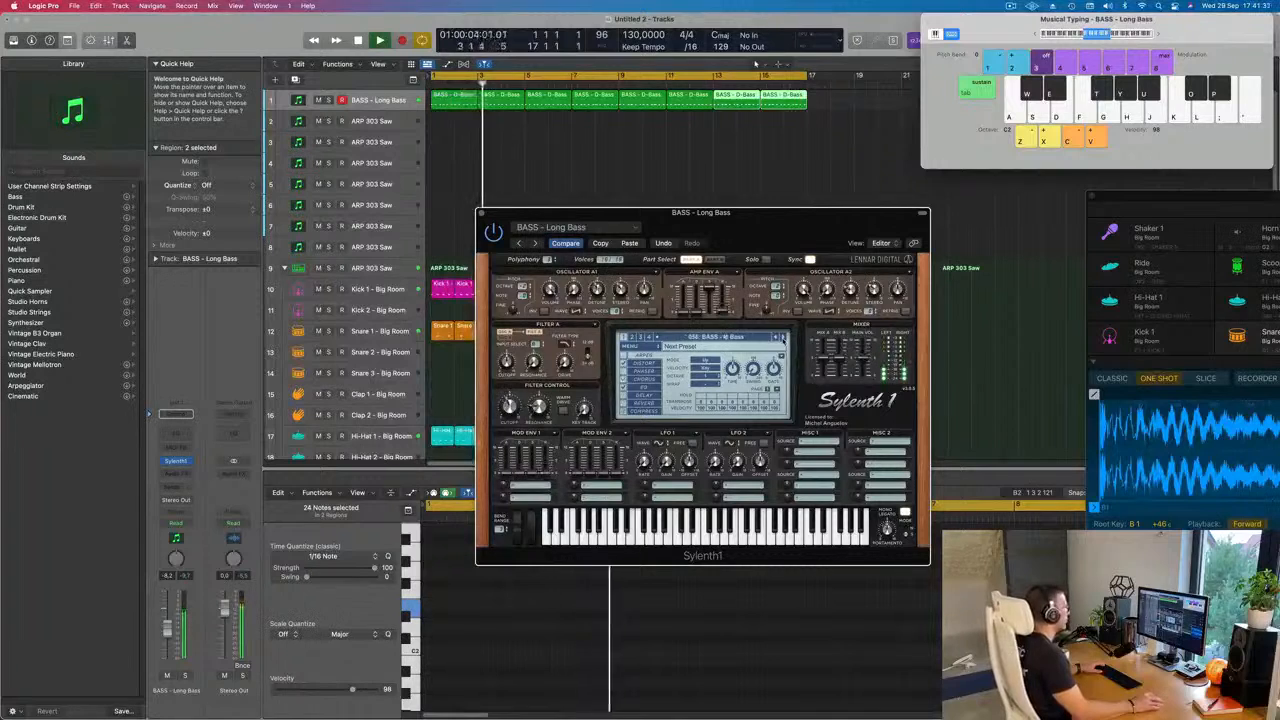
click(783, 338)
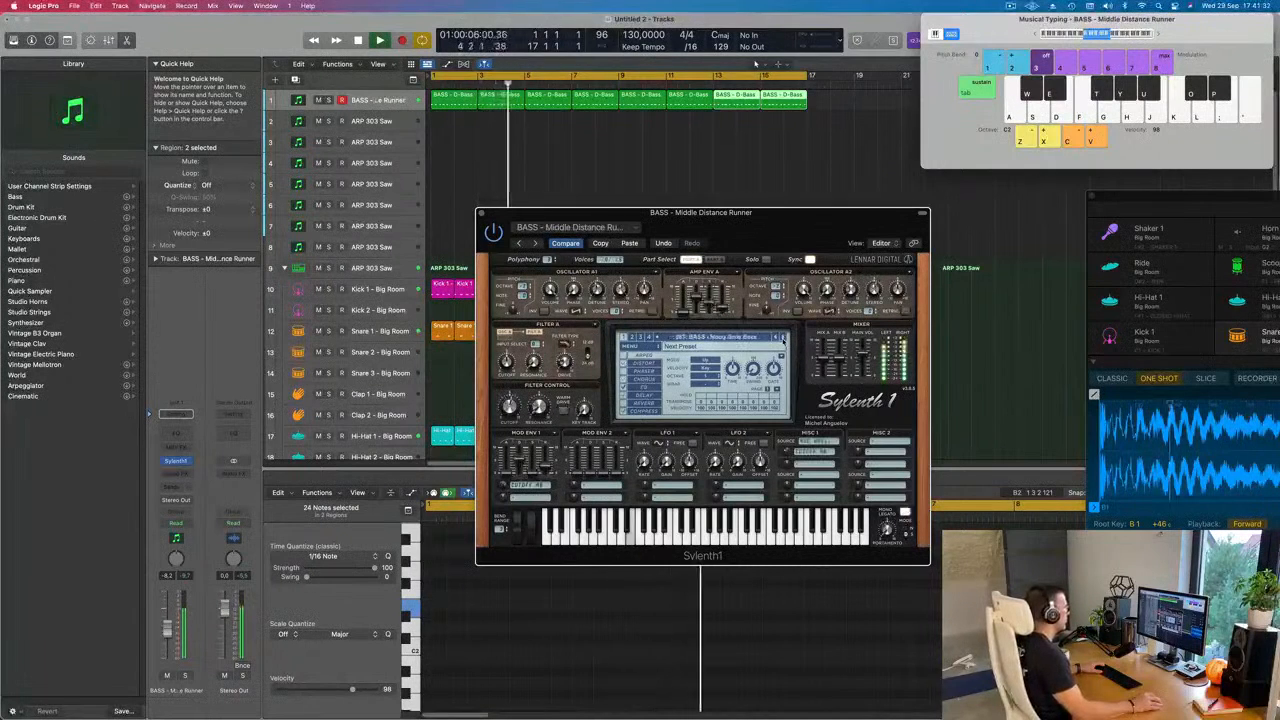
click(783, 338)
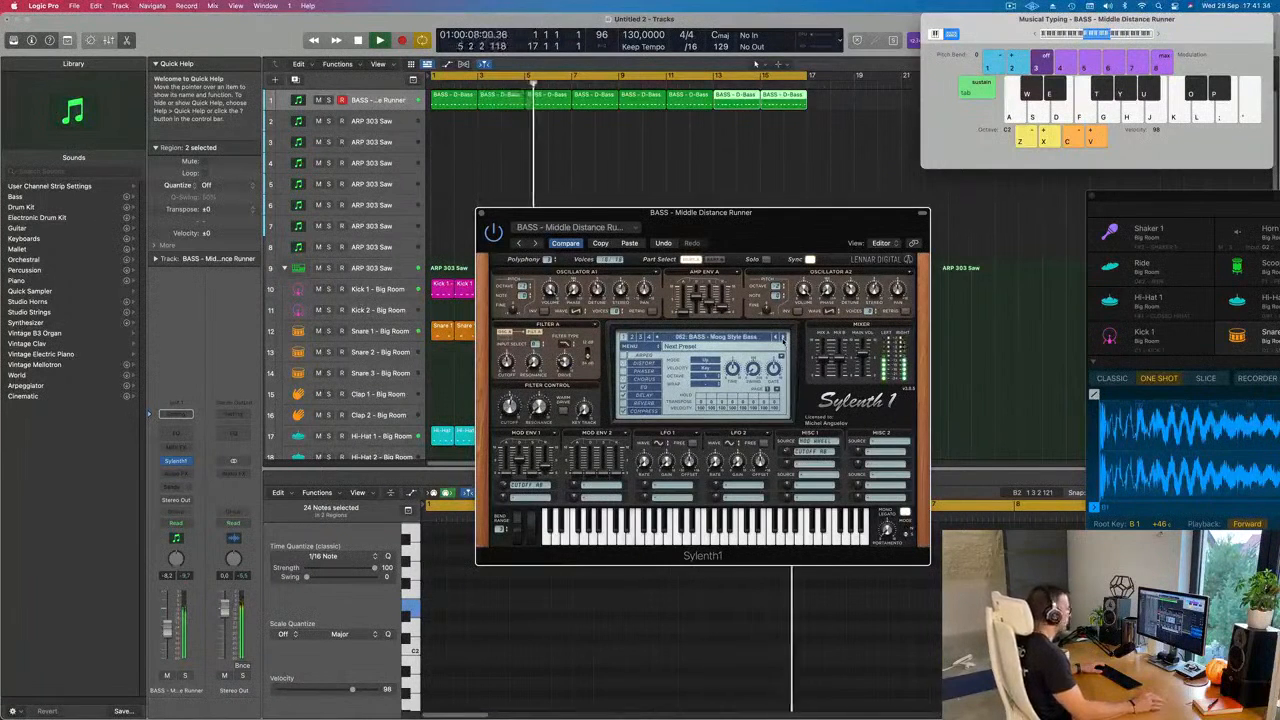
click(783, 338)
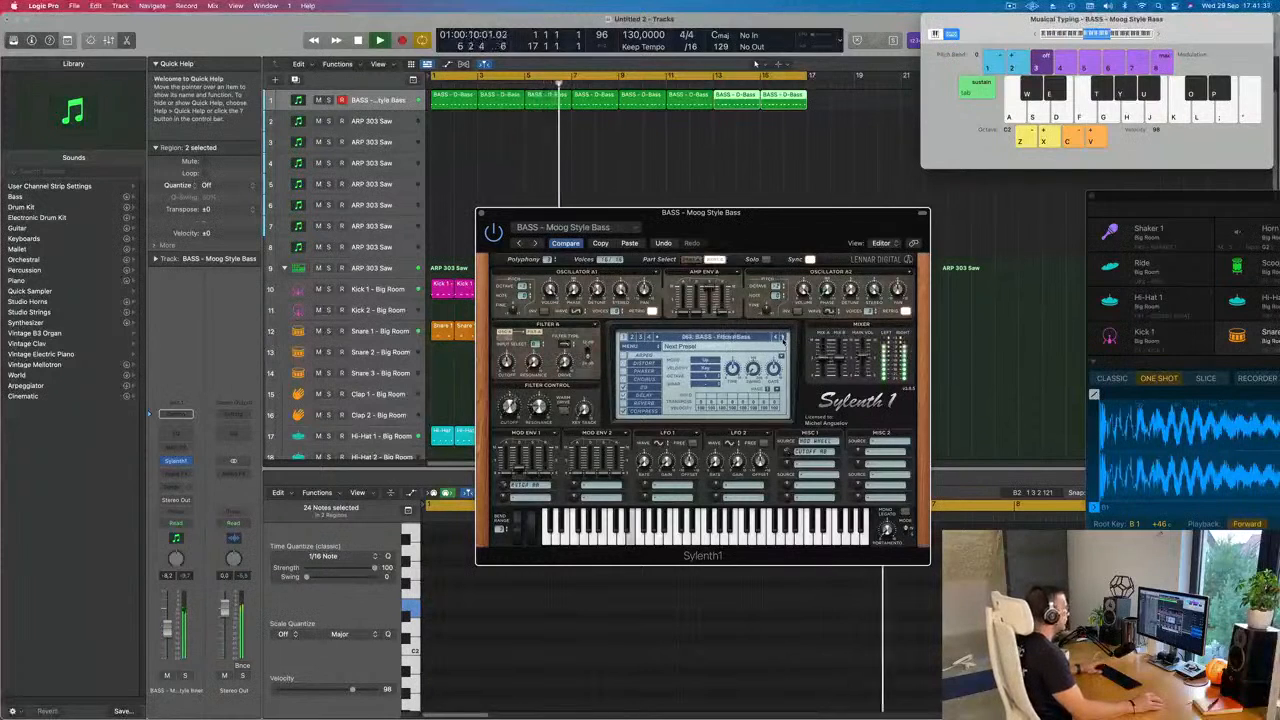
click(783, 338)
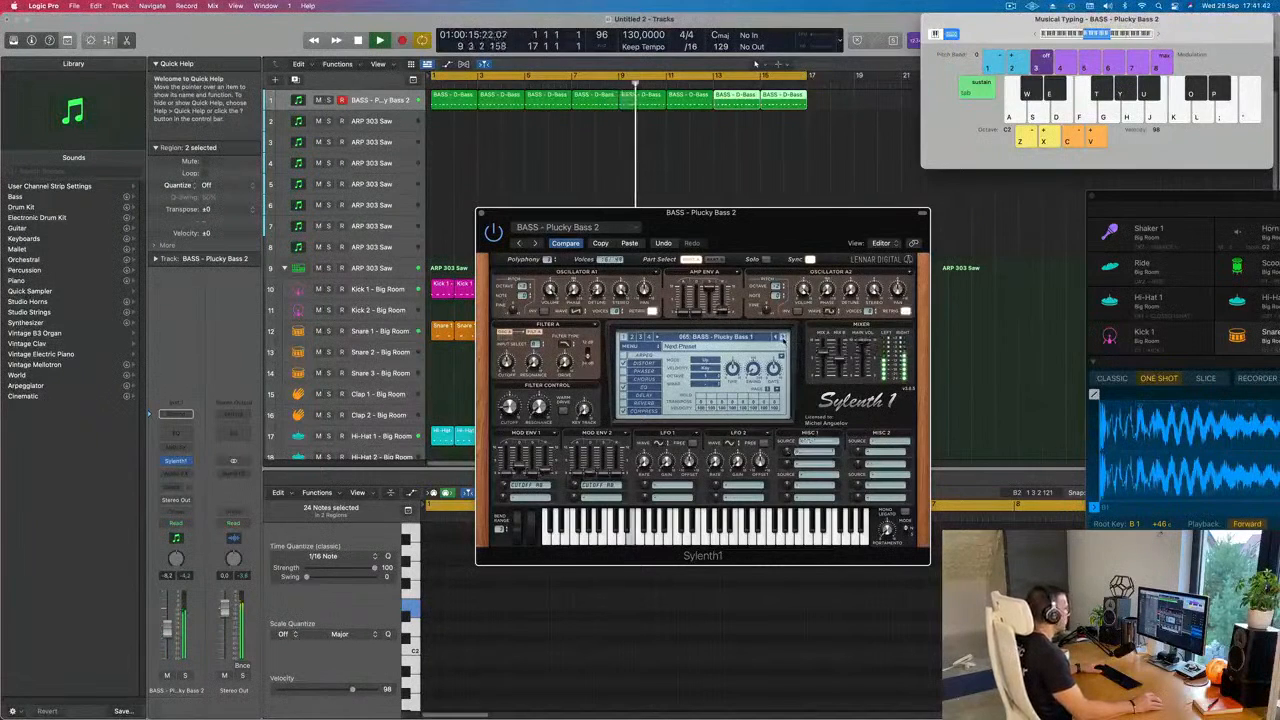
click(783, 338)
click(783, 338)
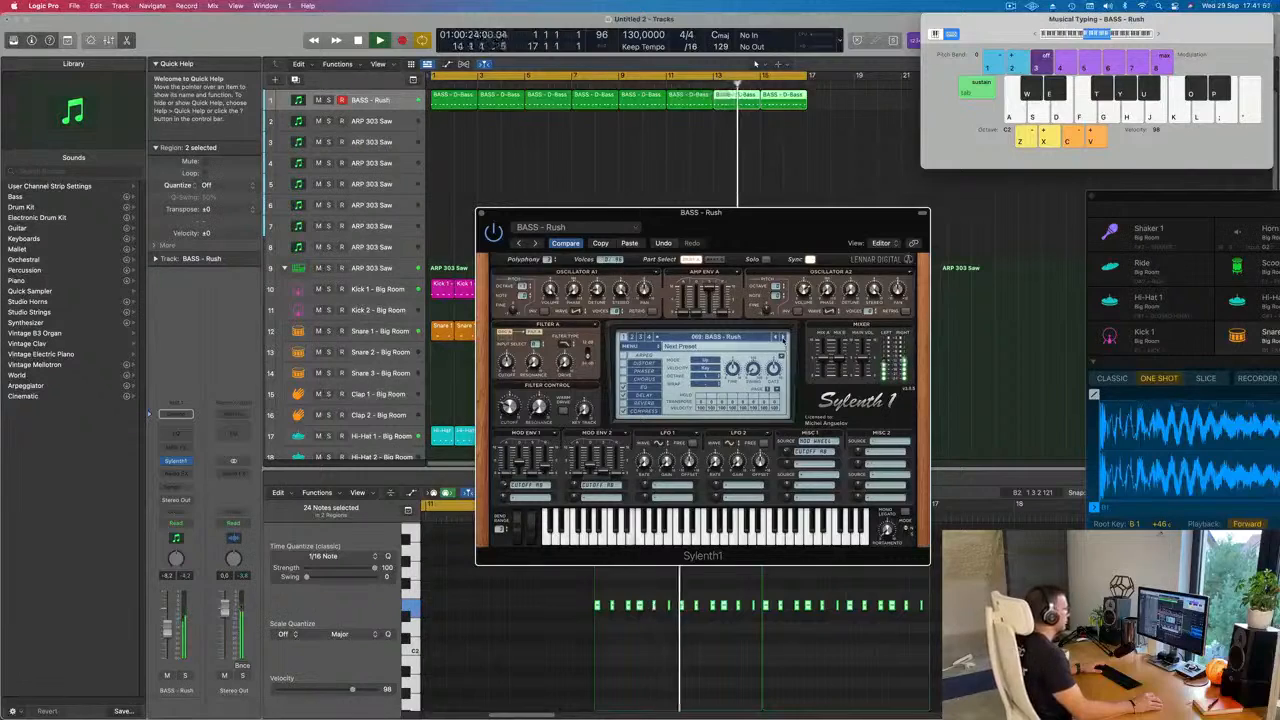
Step: Audition the presets beyond Rush, including Sub Bass and Trance Bassline 1, and step back to BASS - Rush
click(783, 338)
click(783, 338)
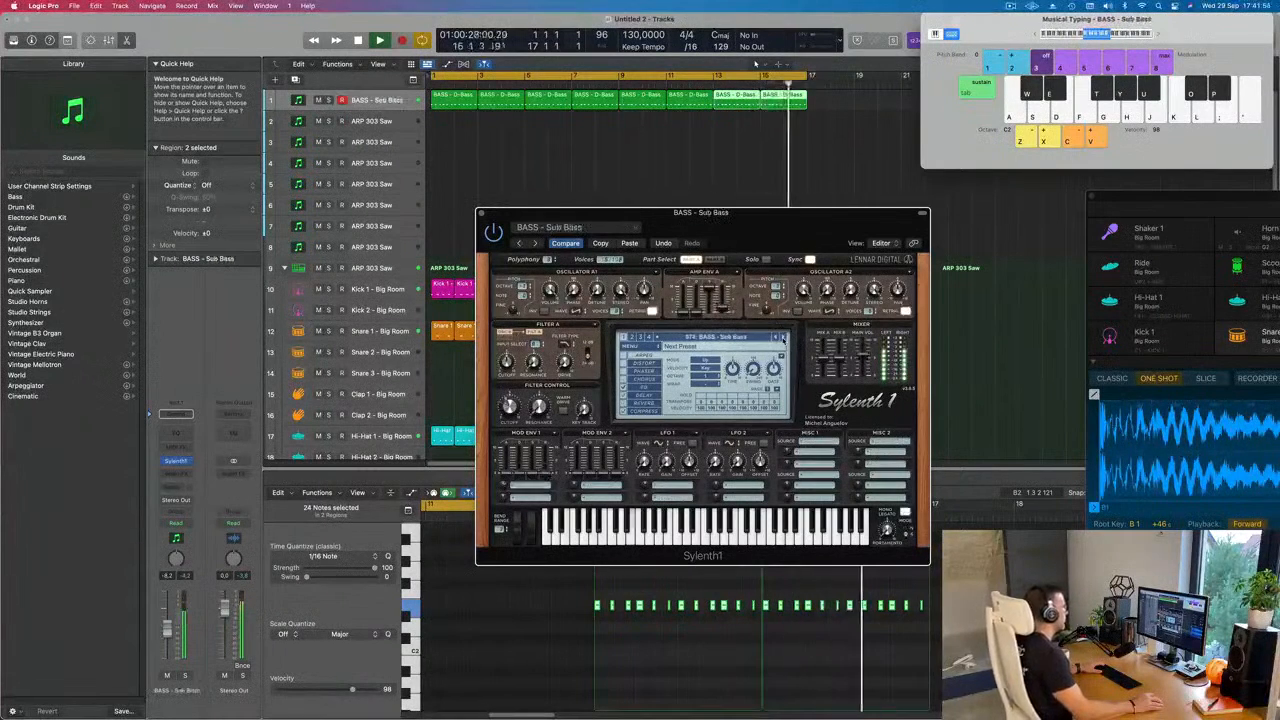
click(782, 338)
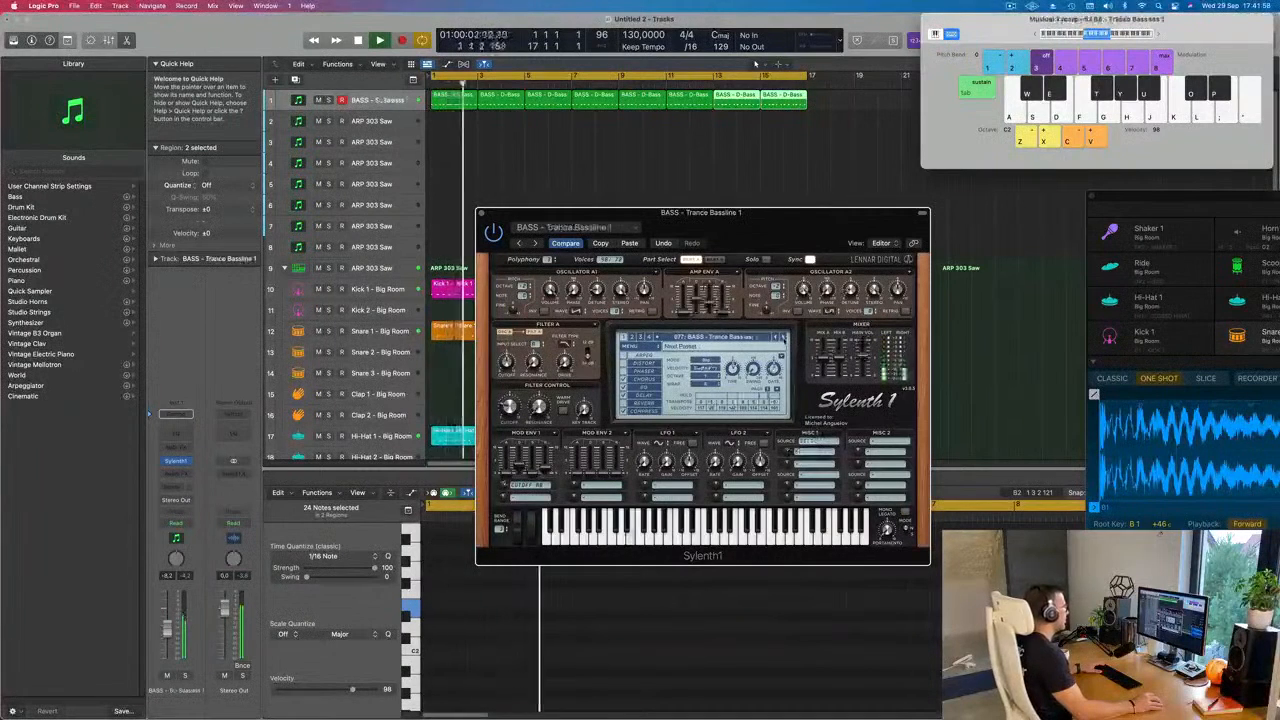
click(776, 338)
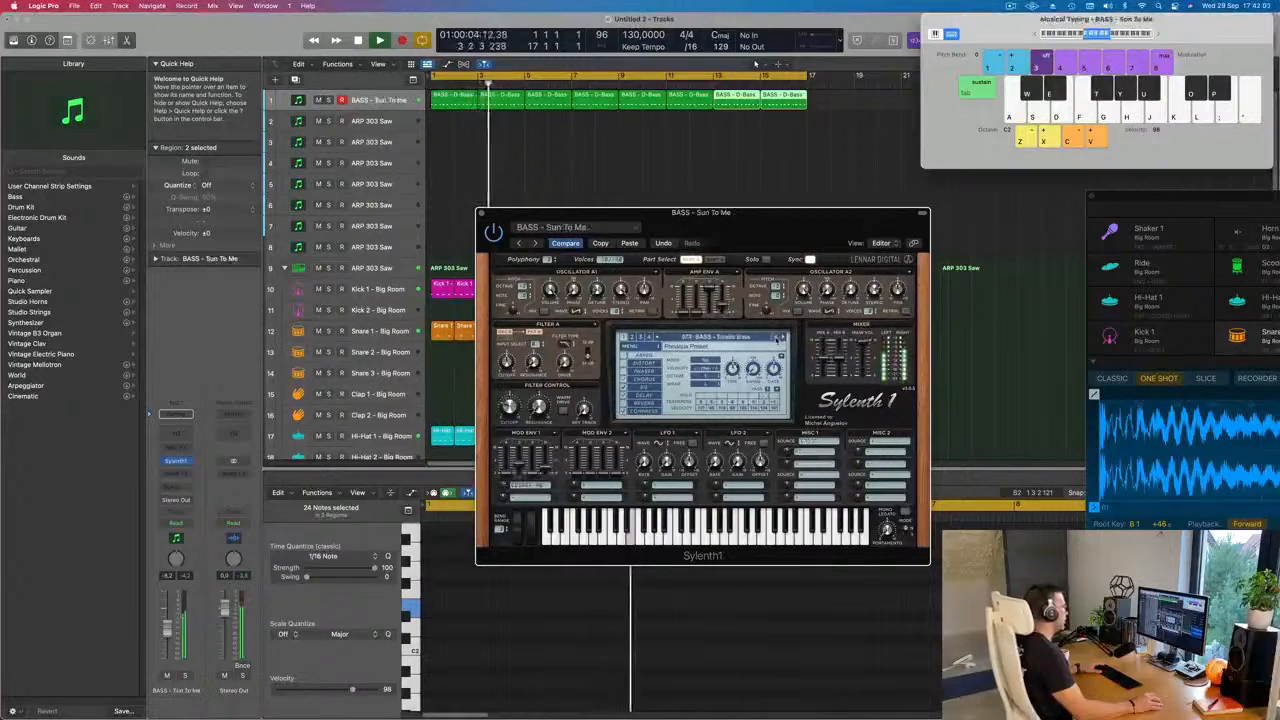
click(777, 338)
click(777, 338)
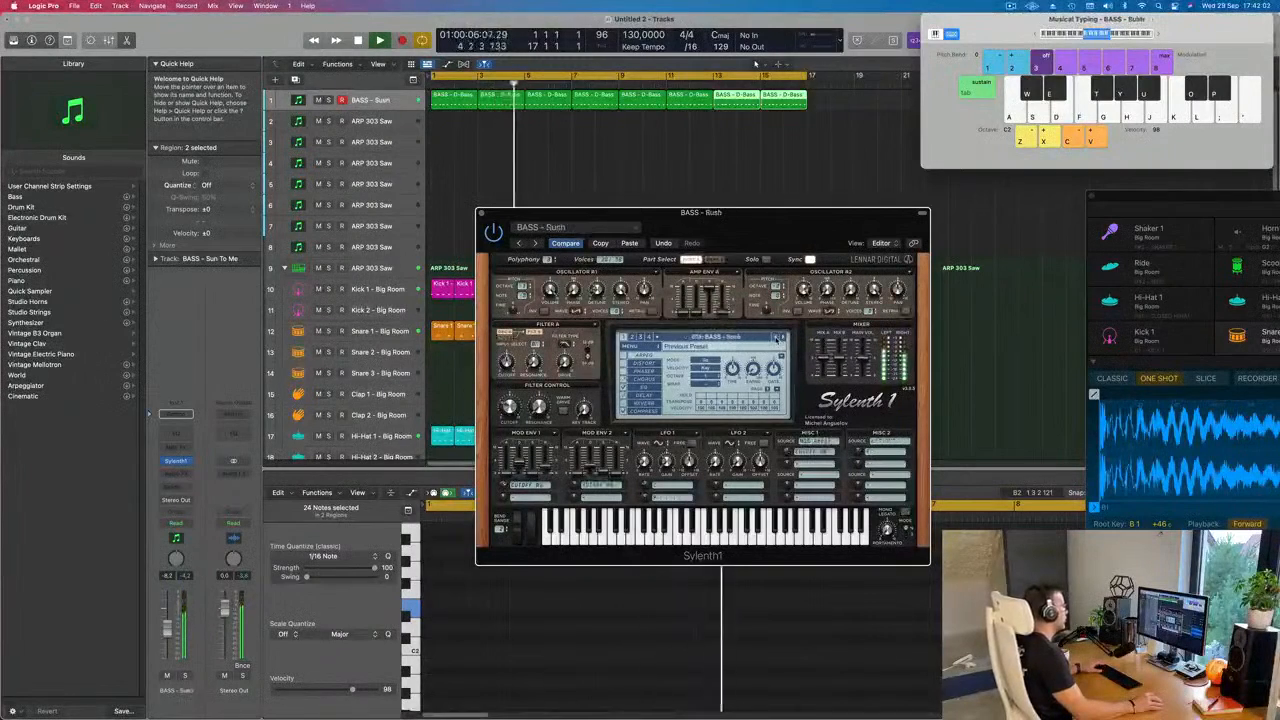
click(777, 338)
Step: Restart playback from the beginning and fine-tune the BASS - Rush track's volume
drag(785, 229, 793, 219)
key(Return)
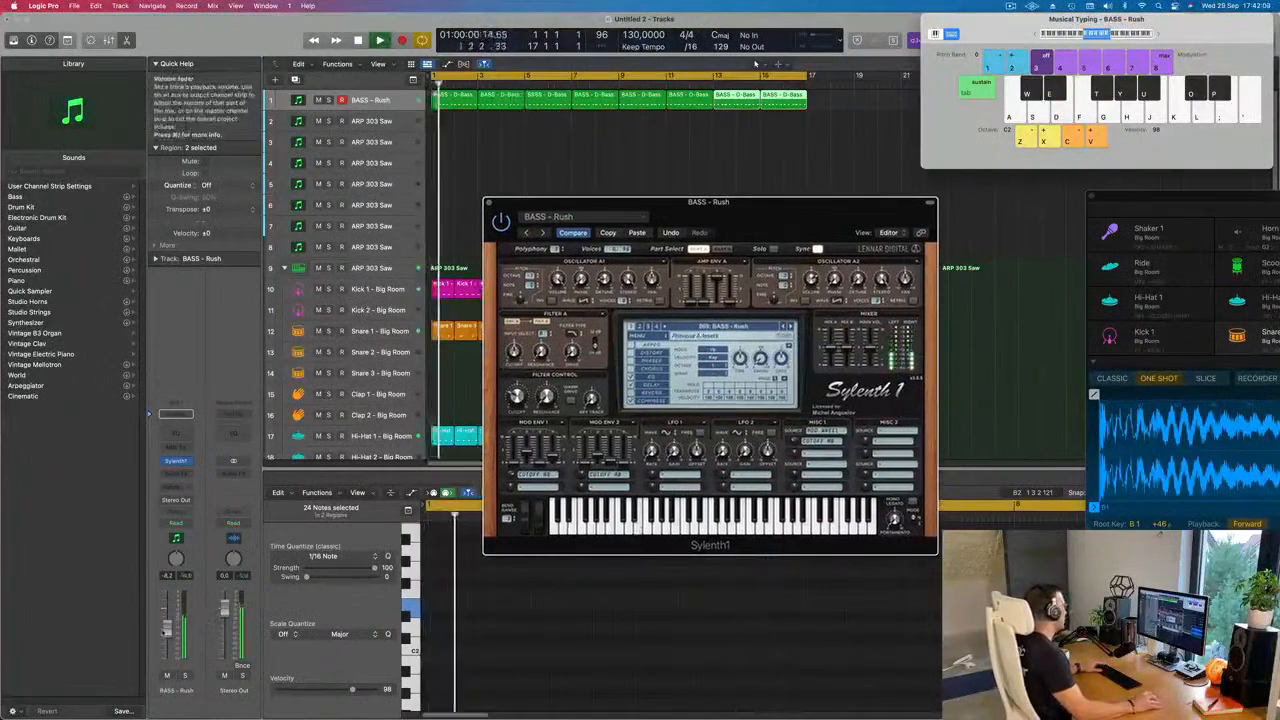
drag(167, 628, 167, 626)
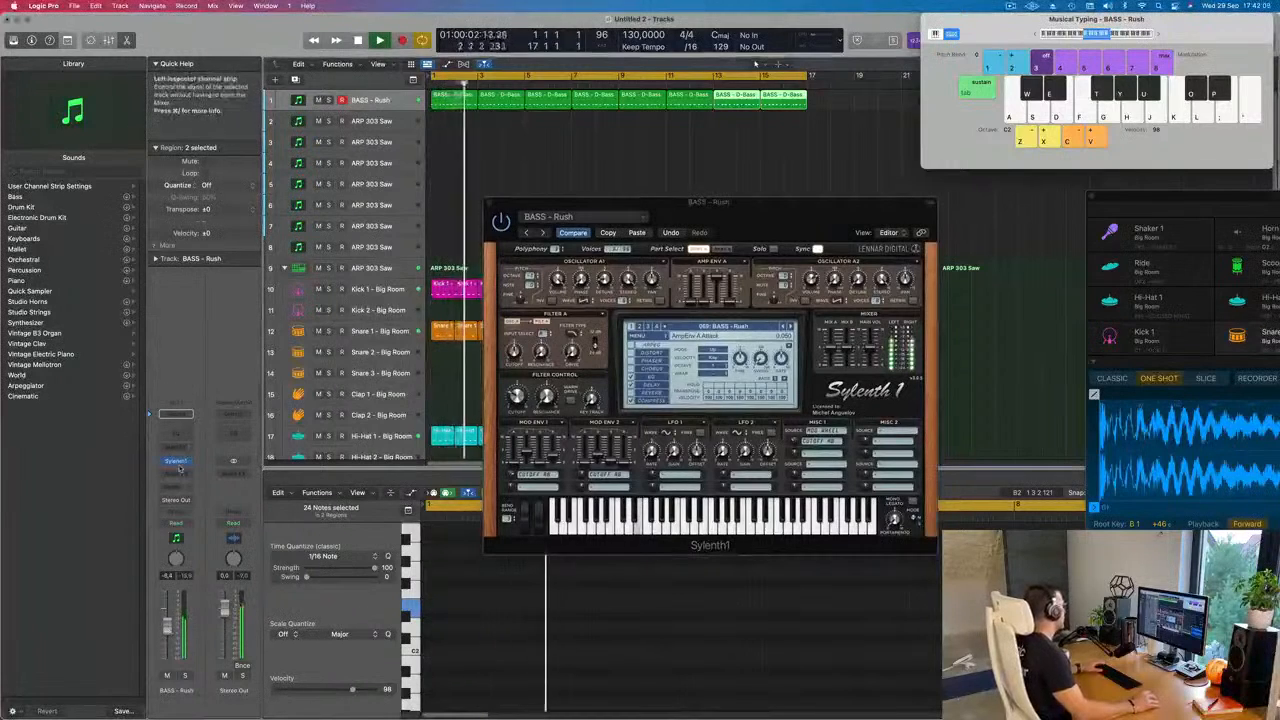
Step: Insert a Compressor on the BASS - Rush track and set its side chain source to Kick 1 - Big Room (Inst 9)
click(176, 472)
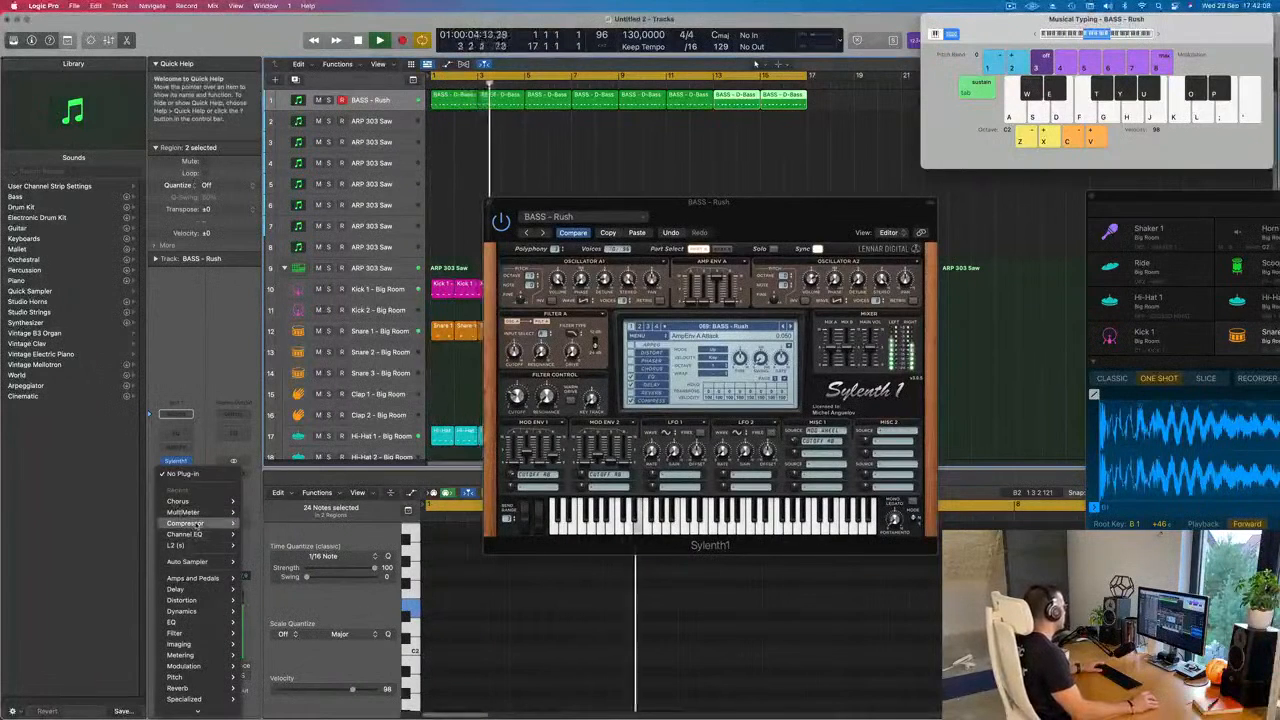
mouse_move(222, 523)
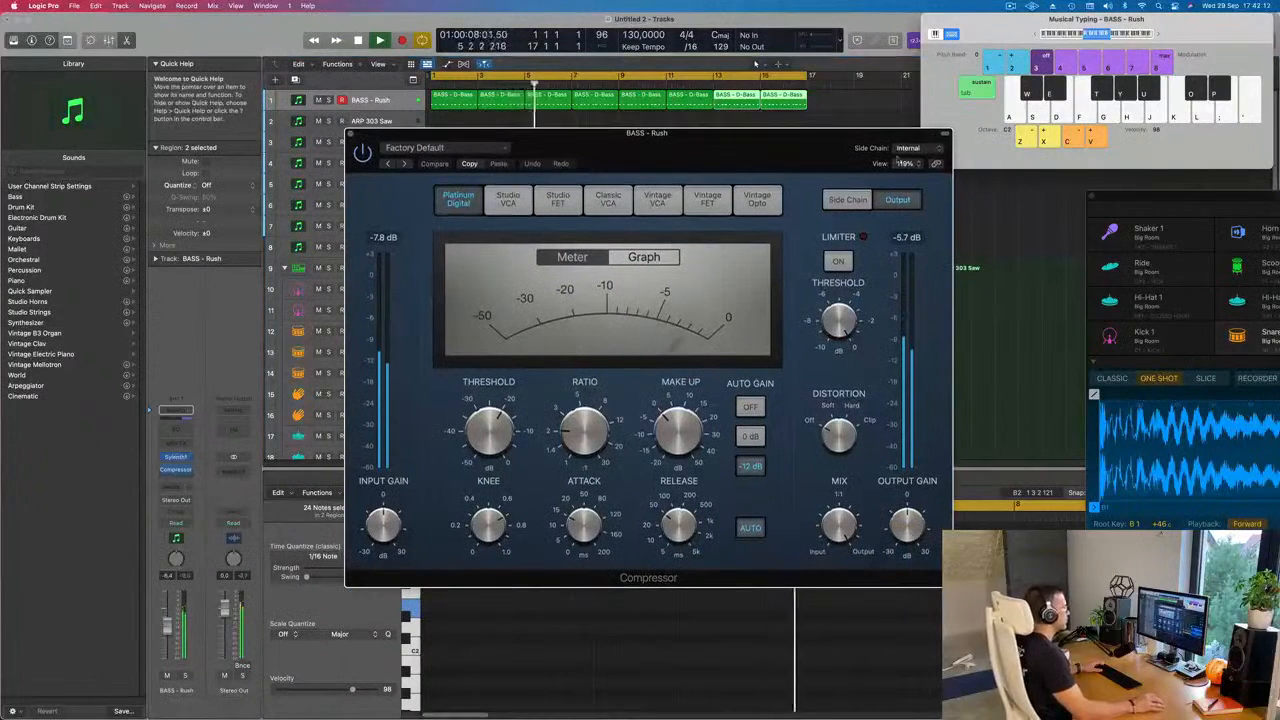
click(907, 148)
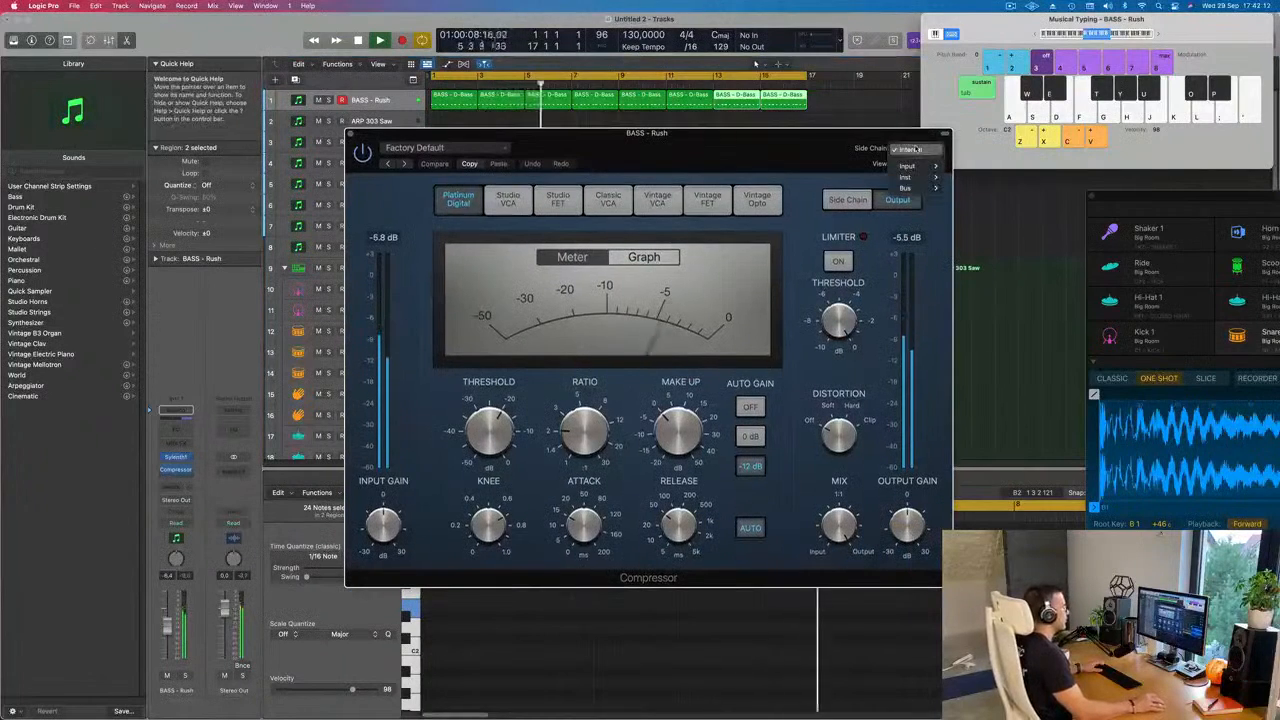
mouse_move(908, 177)
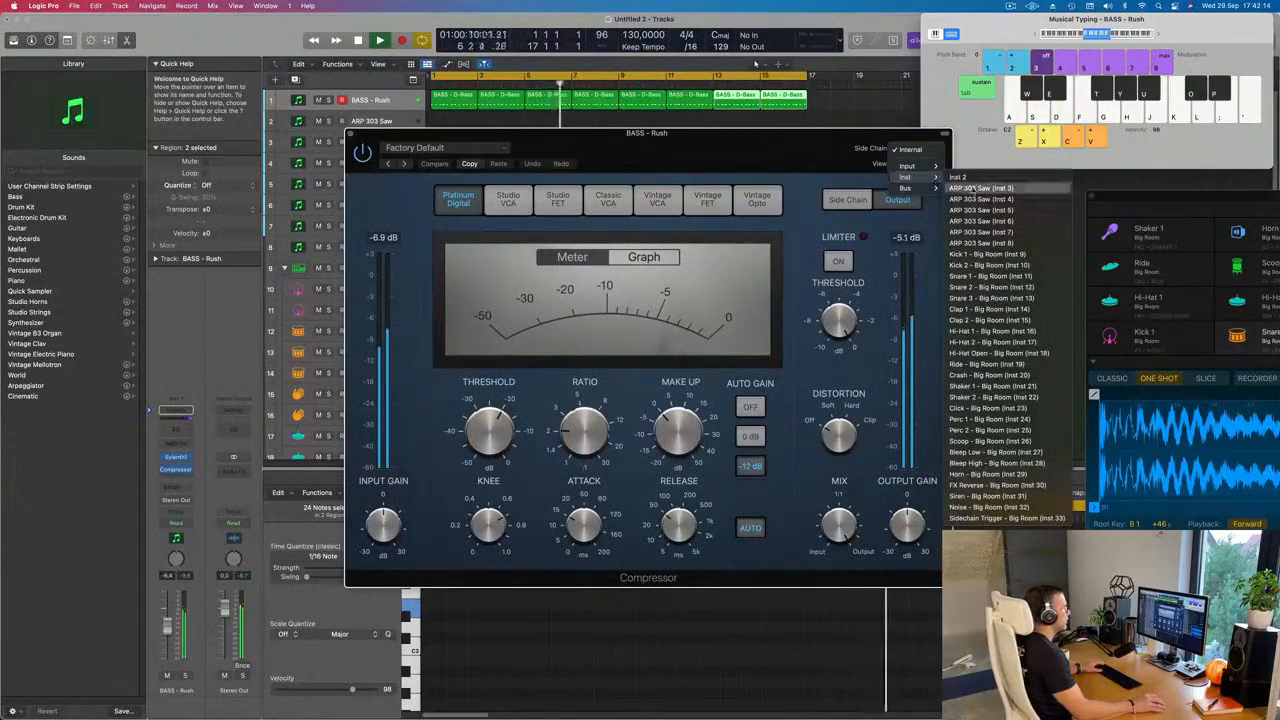
click(982, 254)
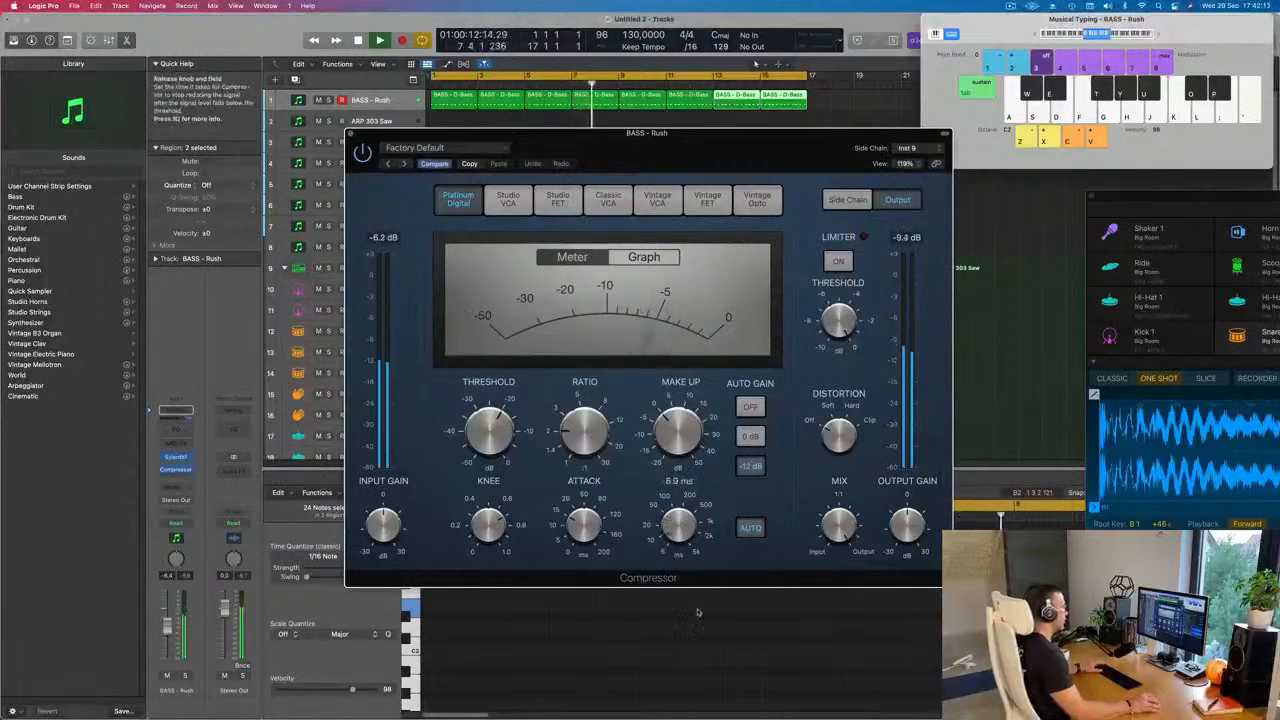
Step: Shorten the compressor's release and set its ratio to 4.1:1, closing the compressor and moving Sylenth1 aside
drag(699, 613, 698, 616)
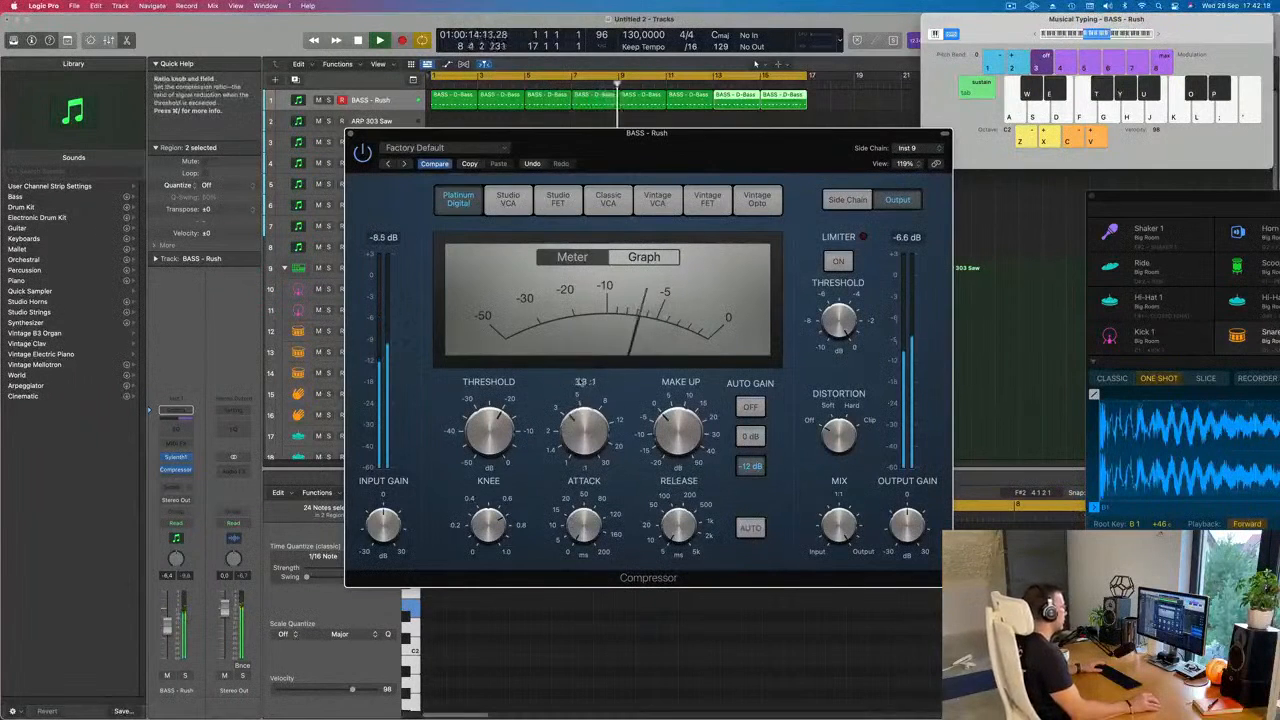
drag(580, 382, 583, 370)
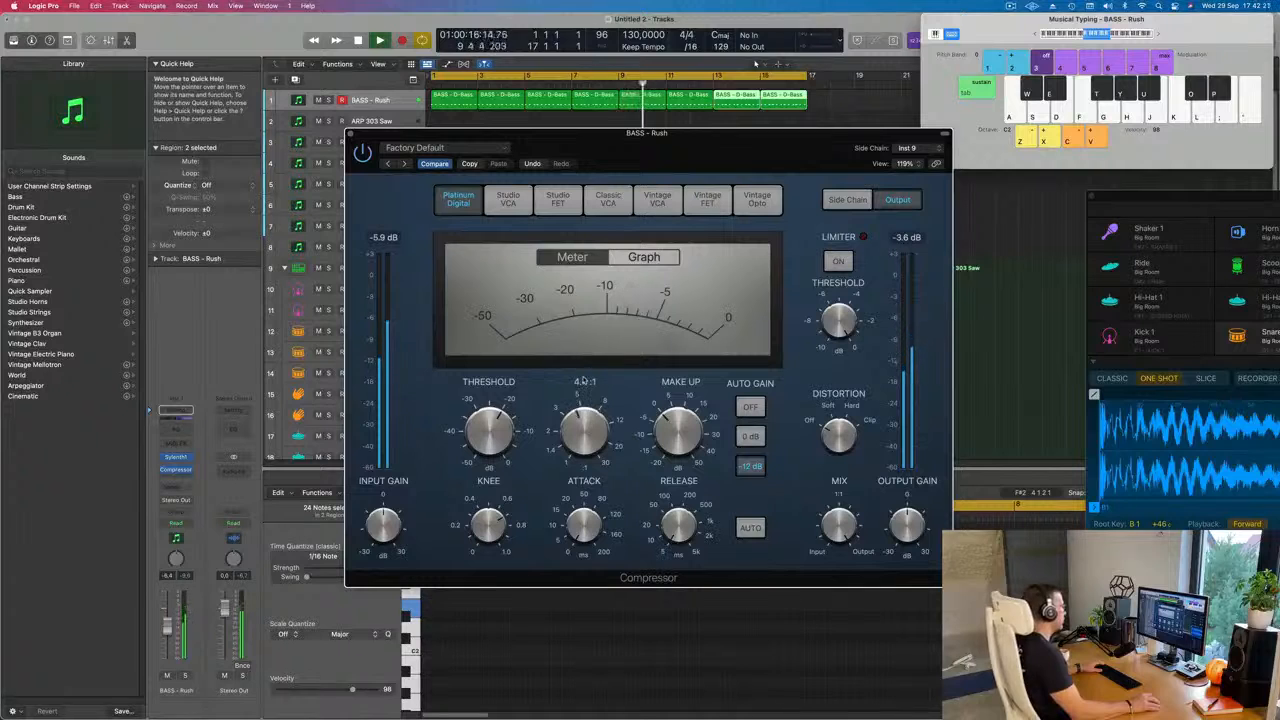
drag(578, 420, 578, 416)
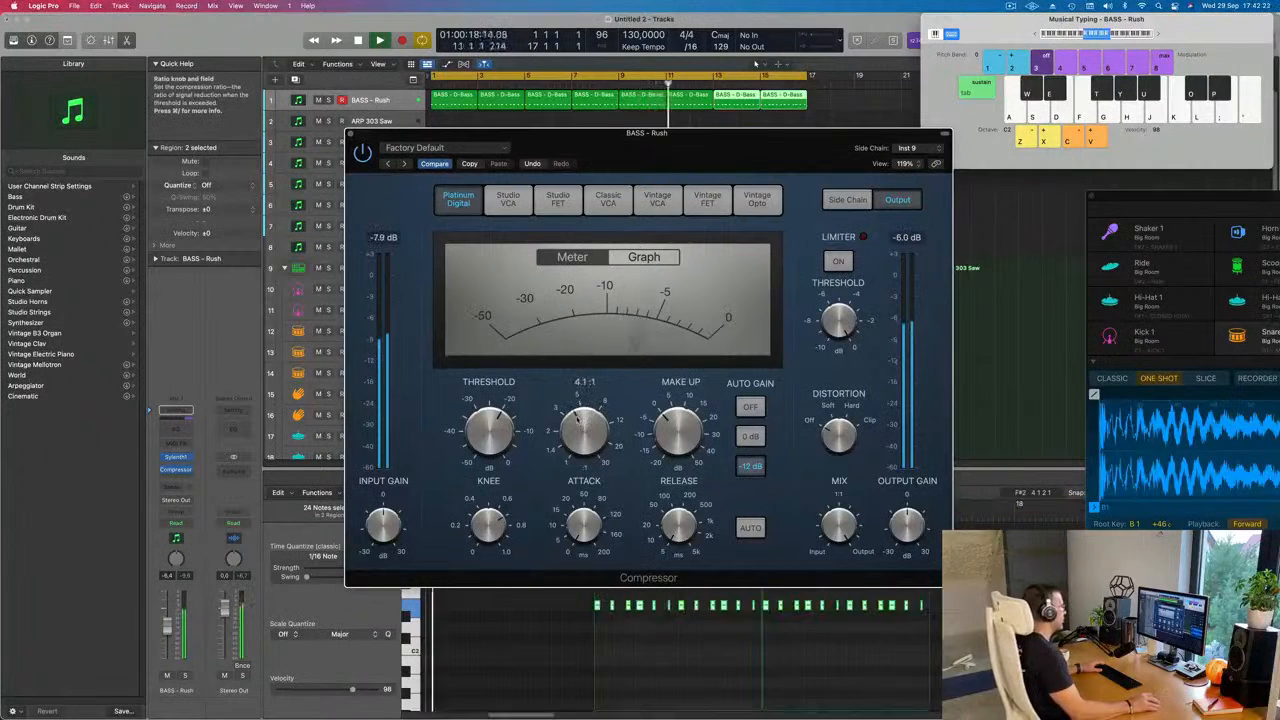
click(350, 135)
drag(791, 220, 718, 168)
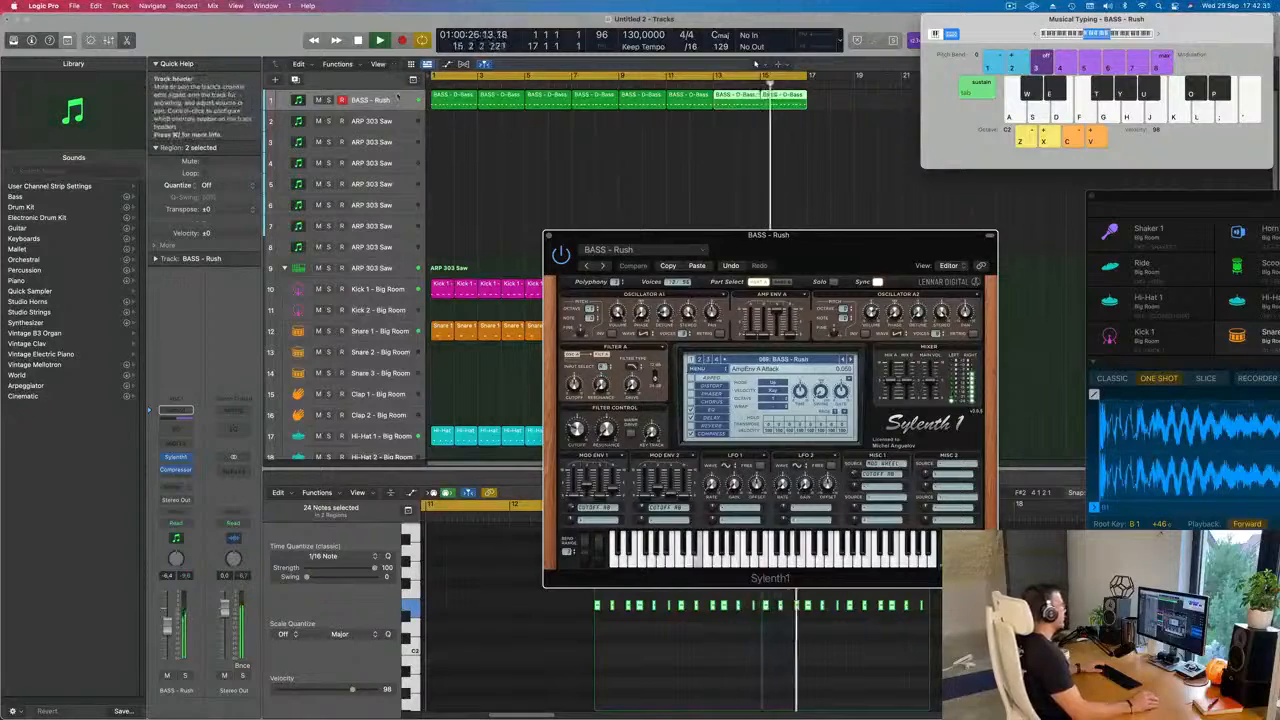
Step: Duplicate the BASS - Rush track and place all D-Bass regions on the duplicate, leaving only the first region on the original track
click(364, 101)
key(super+d)
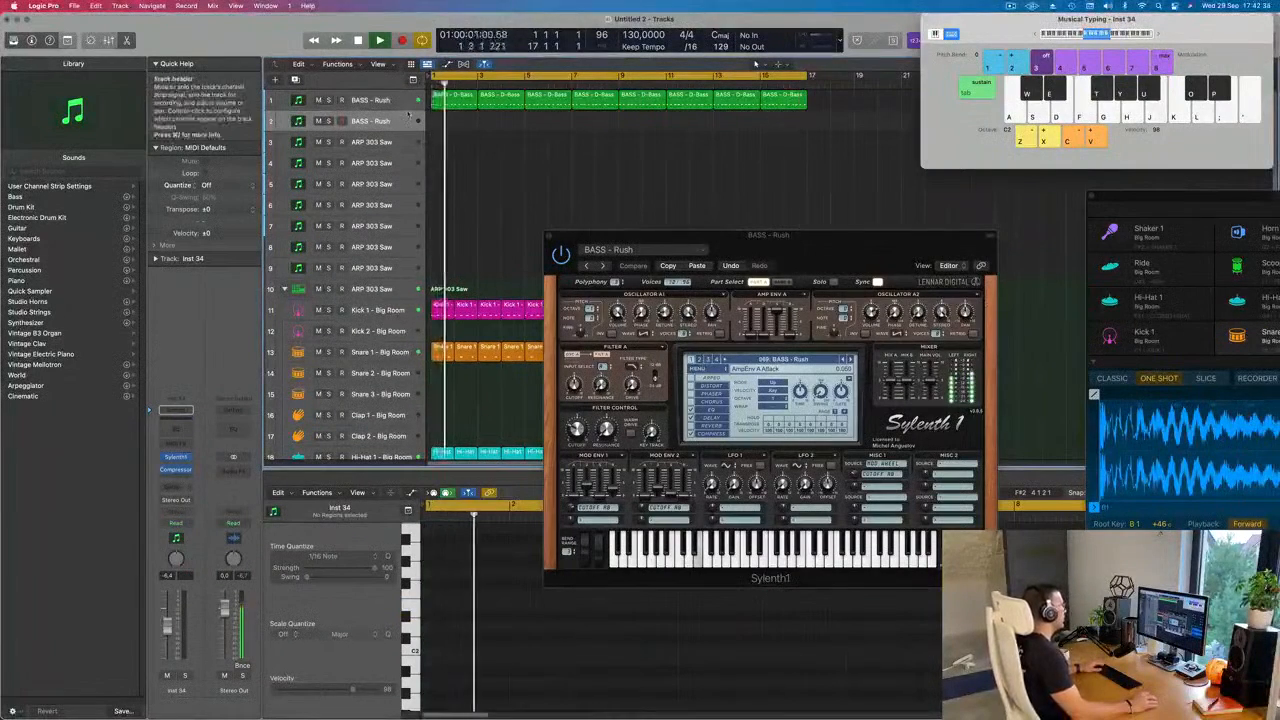
click(394, 101)
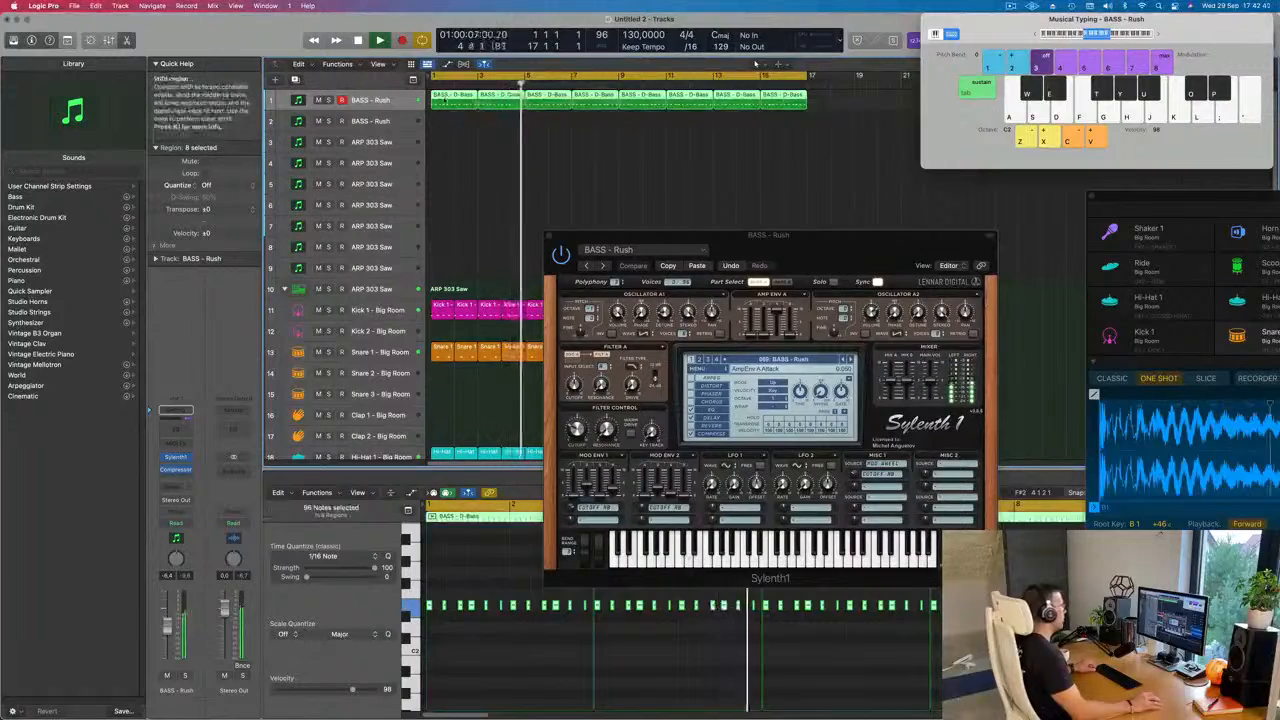
mouse_move(444, 101)
mouse_down()
mouse_move(447, 124)
mouse_move(457, 103)
mouse_up()
click(455, 107)
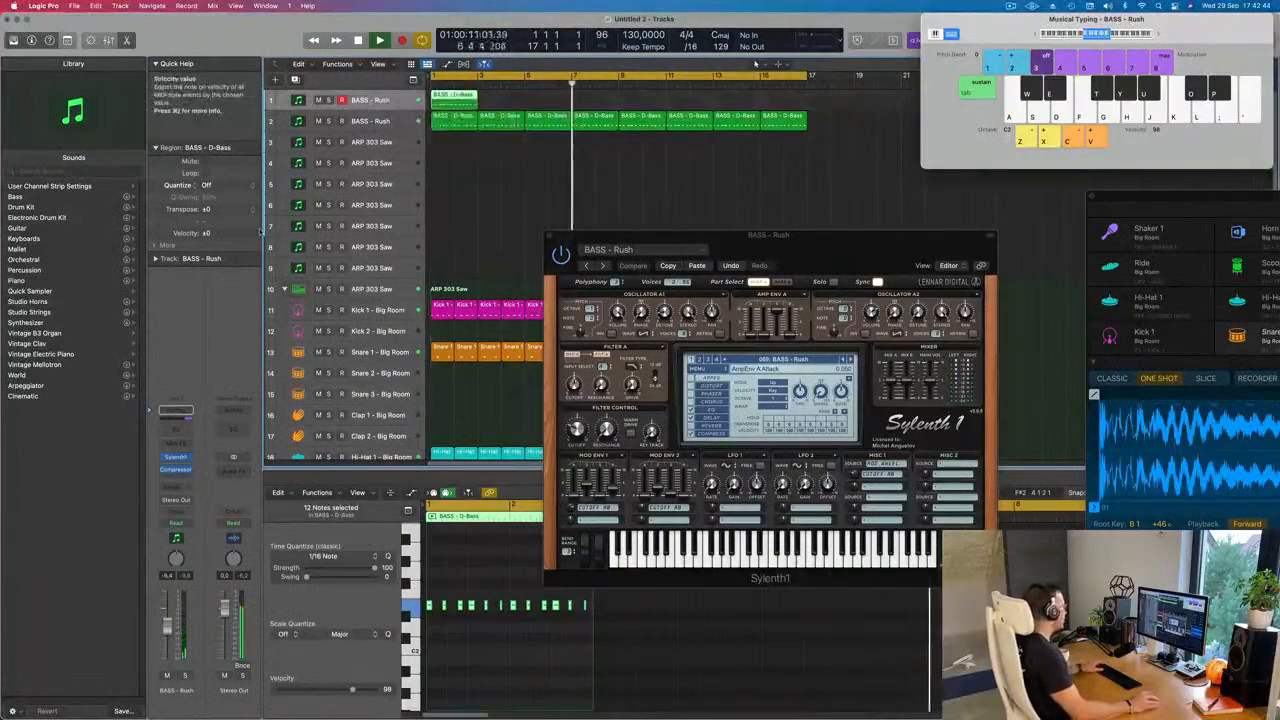
Step: Load the BASS - Feelin Good preset in the original BASS - Rush track's Sylenth1 and mute the duplicate track to audition it alone
click(697, 266)
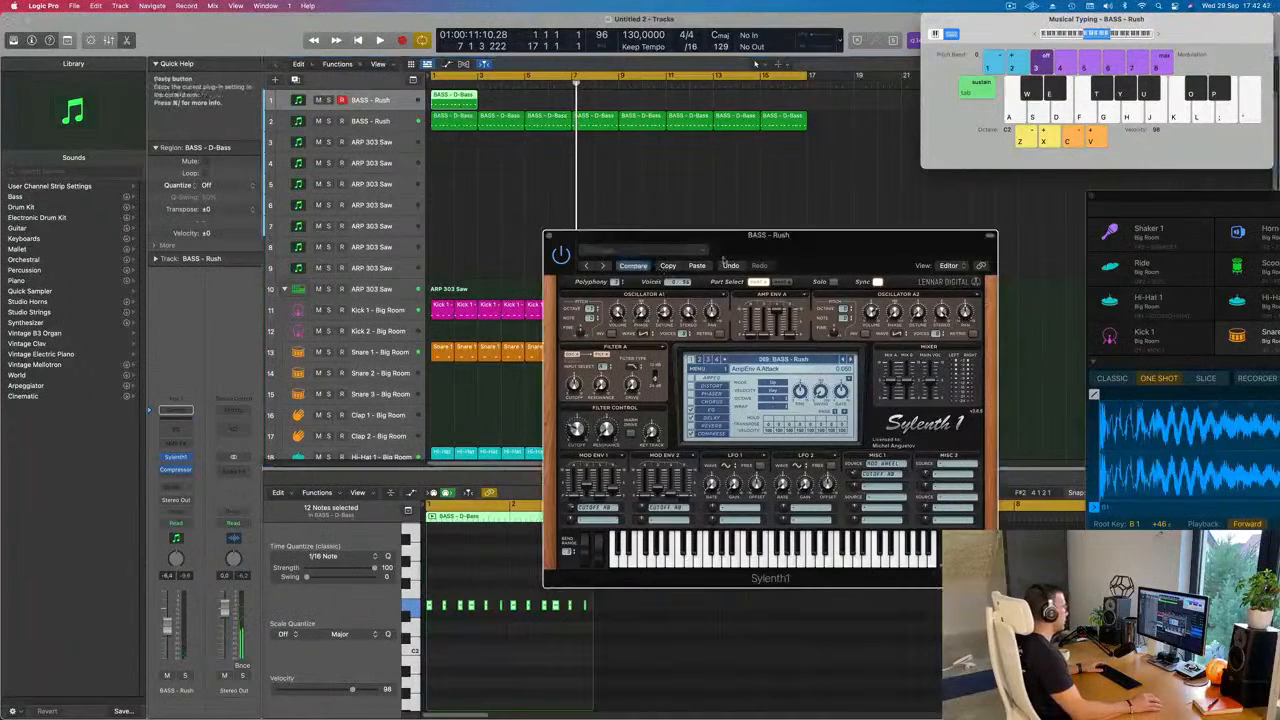
key(space)
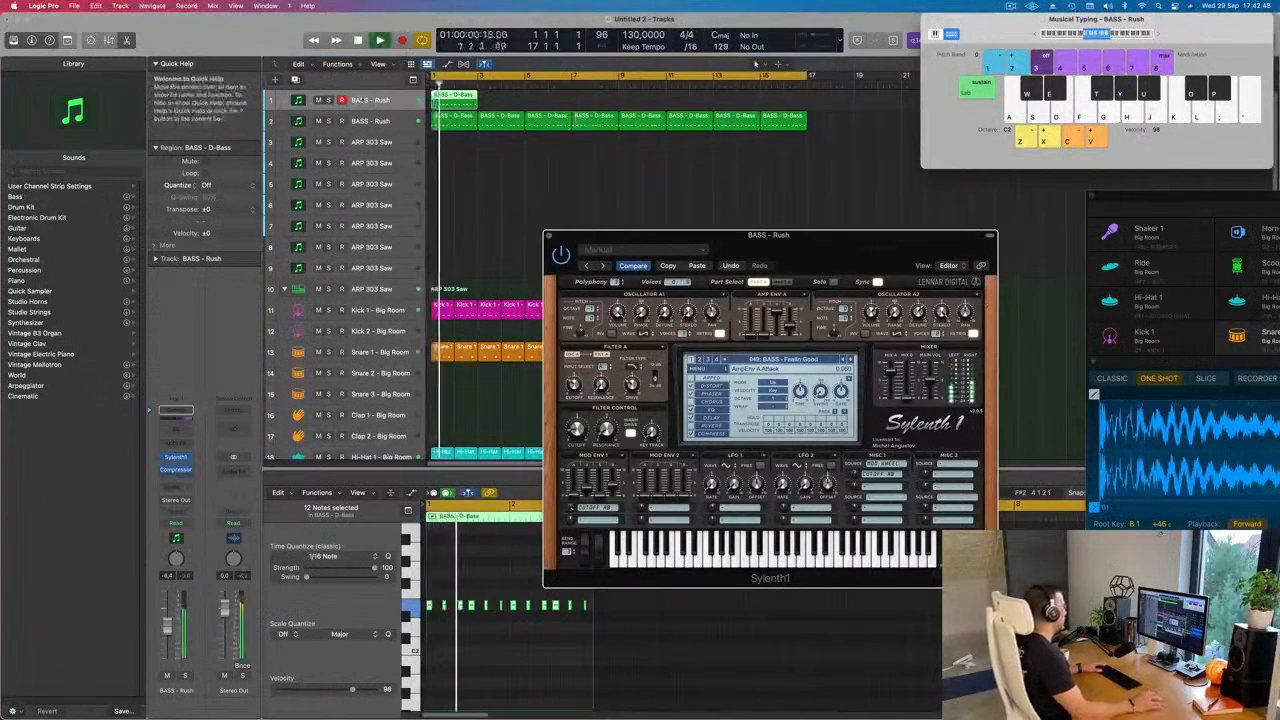
click(328, 101)
click(385, 100)
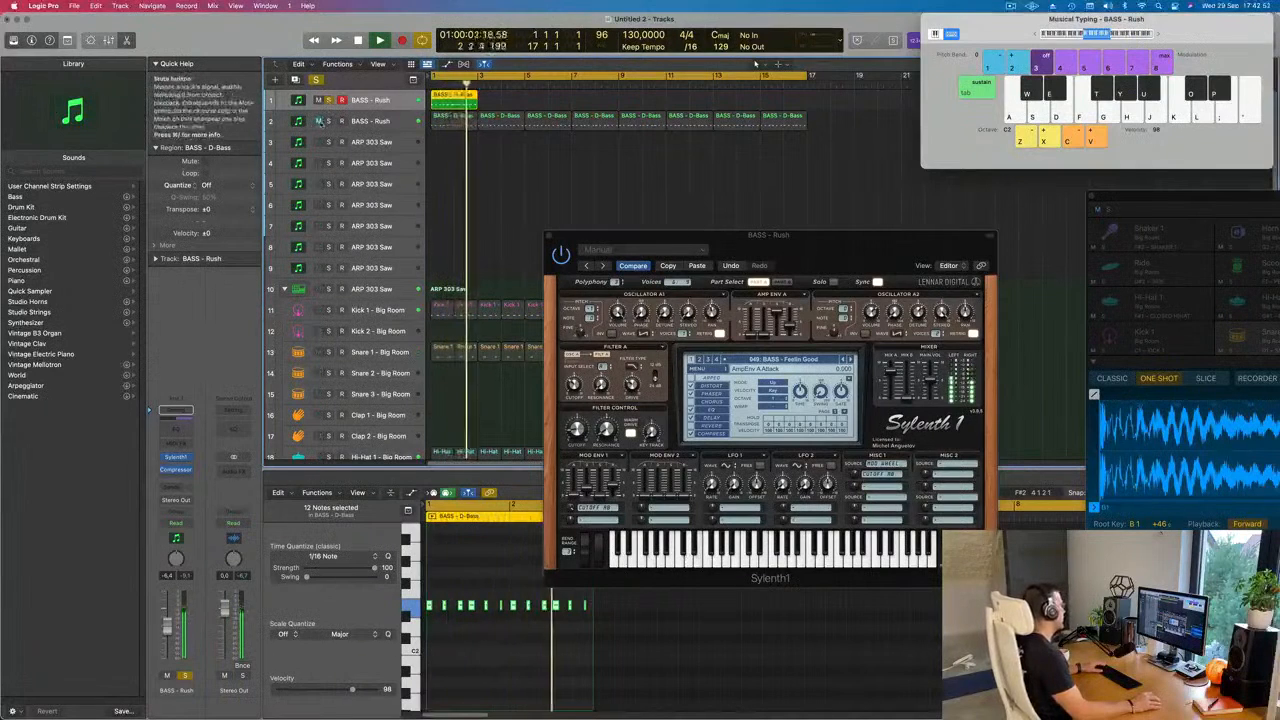
click(329, 100)
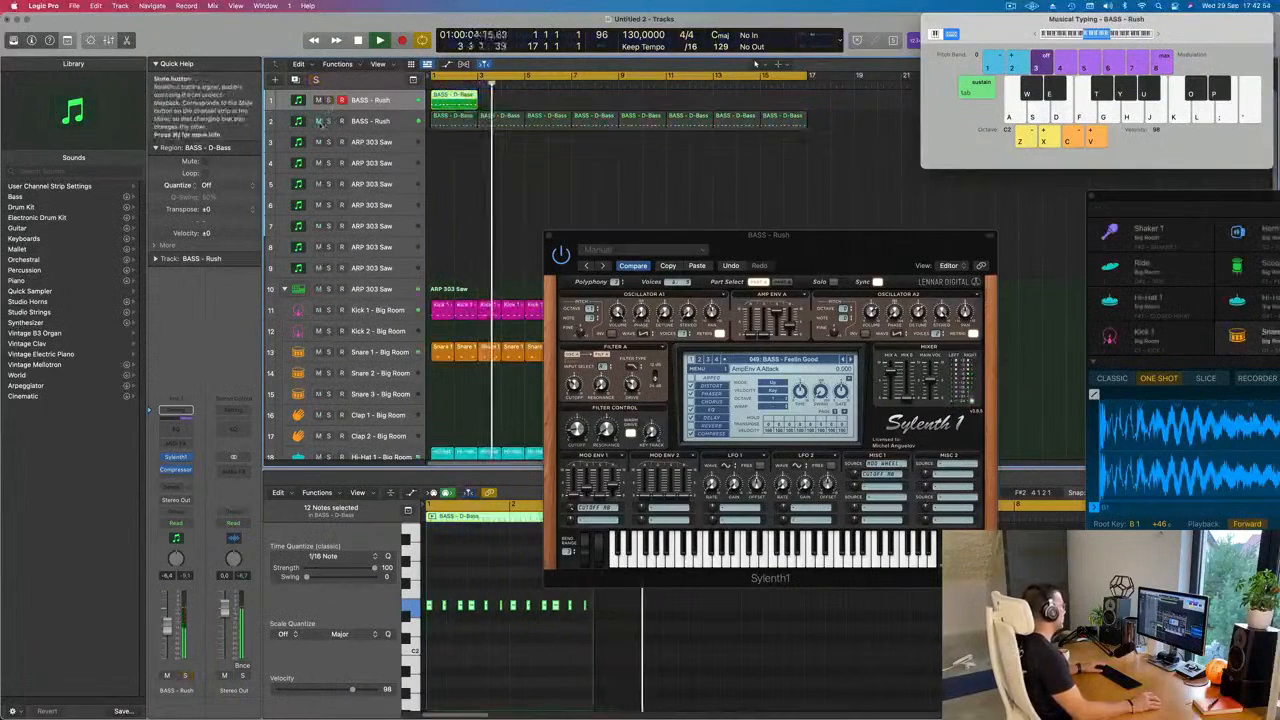
click(385, 104)
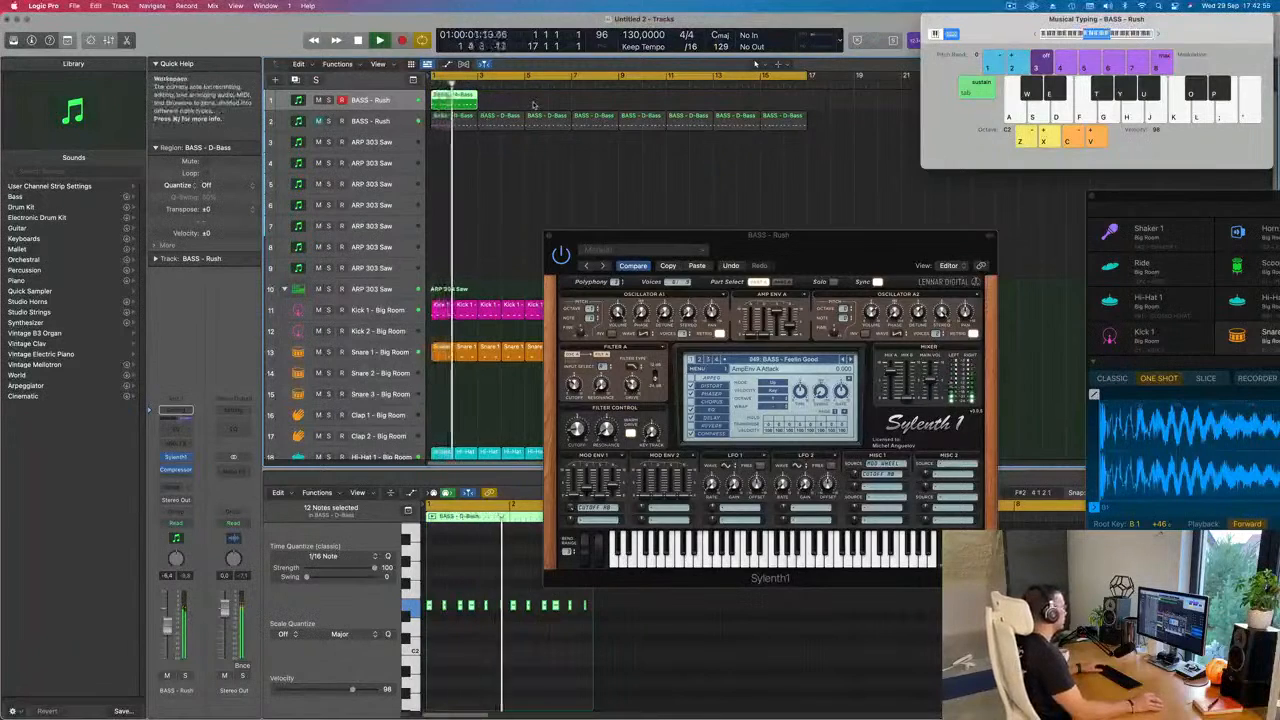
Step: Repeat the D-Bass region along the first BASS - Rush track until it spans the same bars as the duplicate track
key(Return)
key(super+r)
key(super+r)
key(super+r)
key(super+r)
key(super+r)
key(super+r)
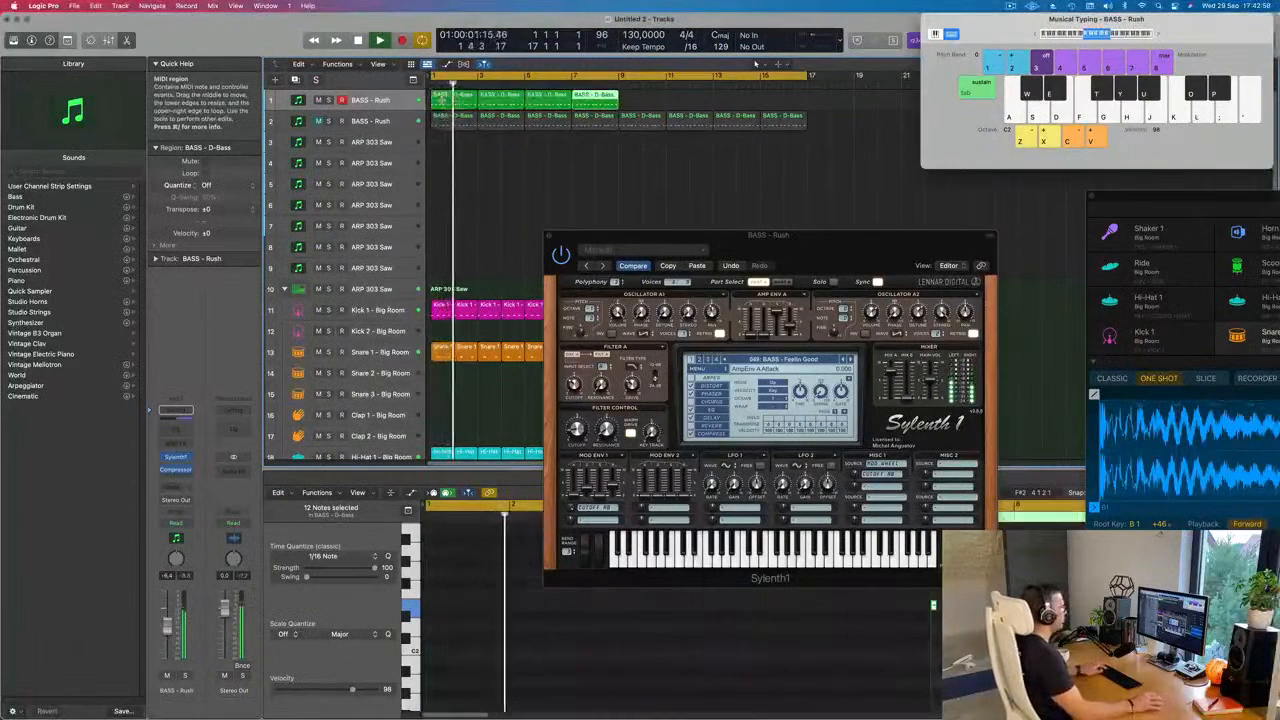
Step: Unmute the duplicate BASS - Rush track and play both bass layers together from the beginning
click(318, 121)
key(Return)
key(super+Left)
key(super+Left)
key(super+Left)
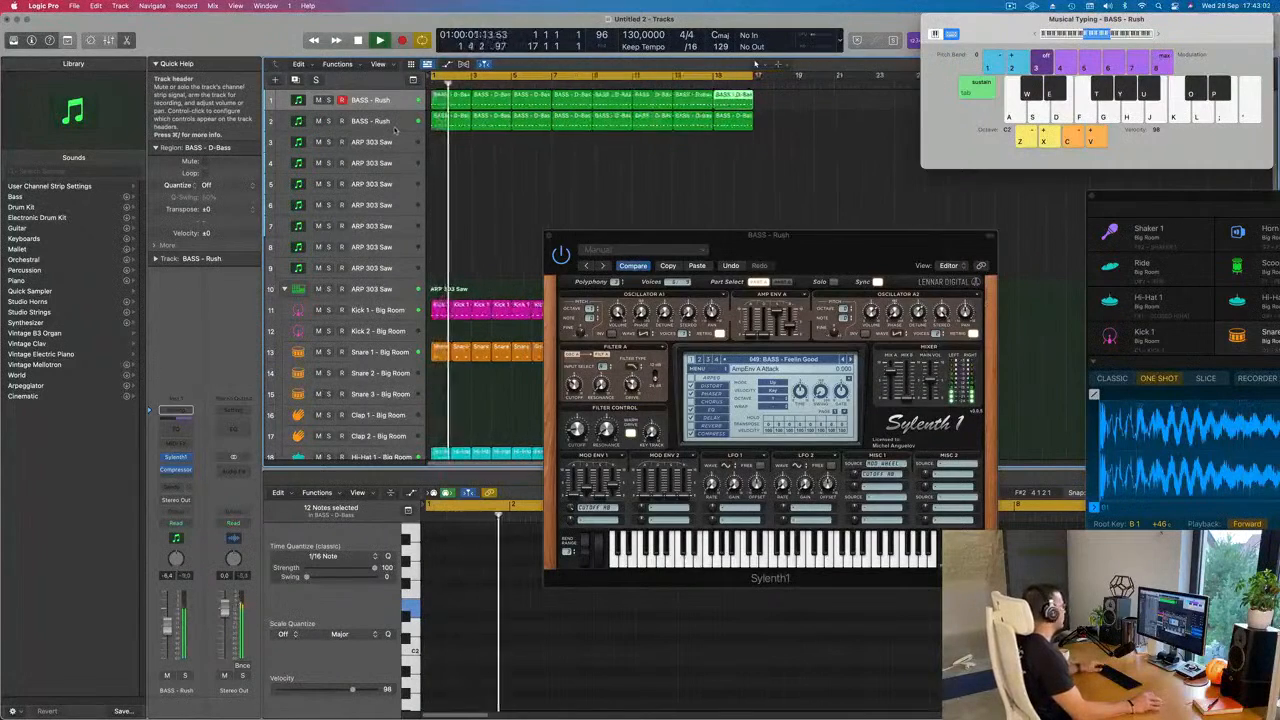
Step: Mute the first BASS - Rush track, select the duplicate and raise its volume slightly
click(318, 100)
click(405, 128)
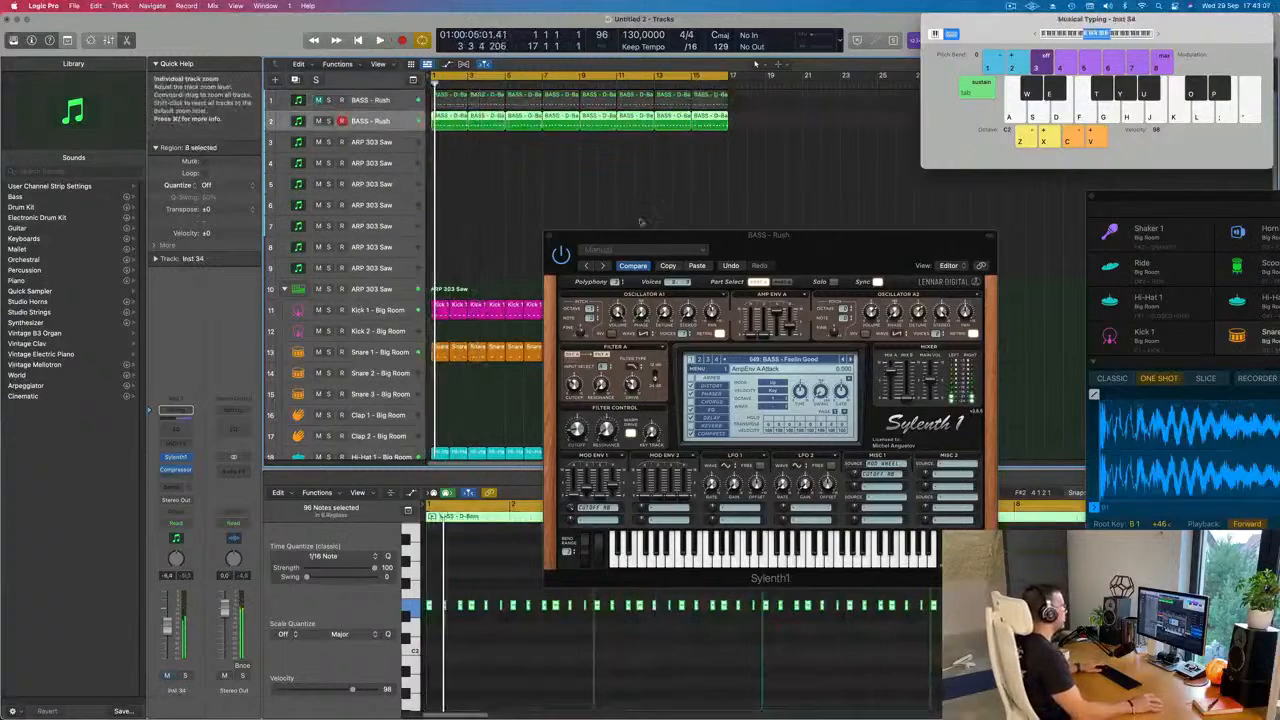
drag(663, 243, 681, 218)
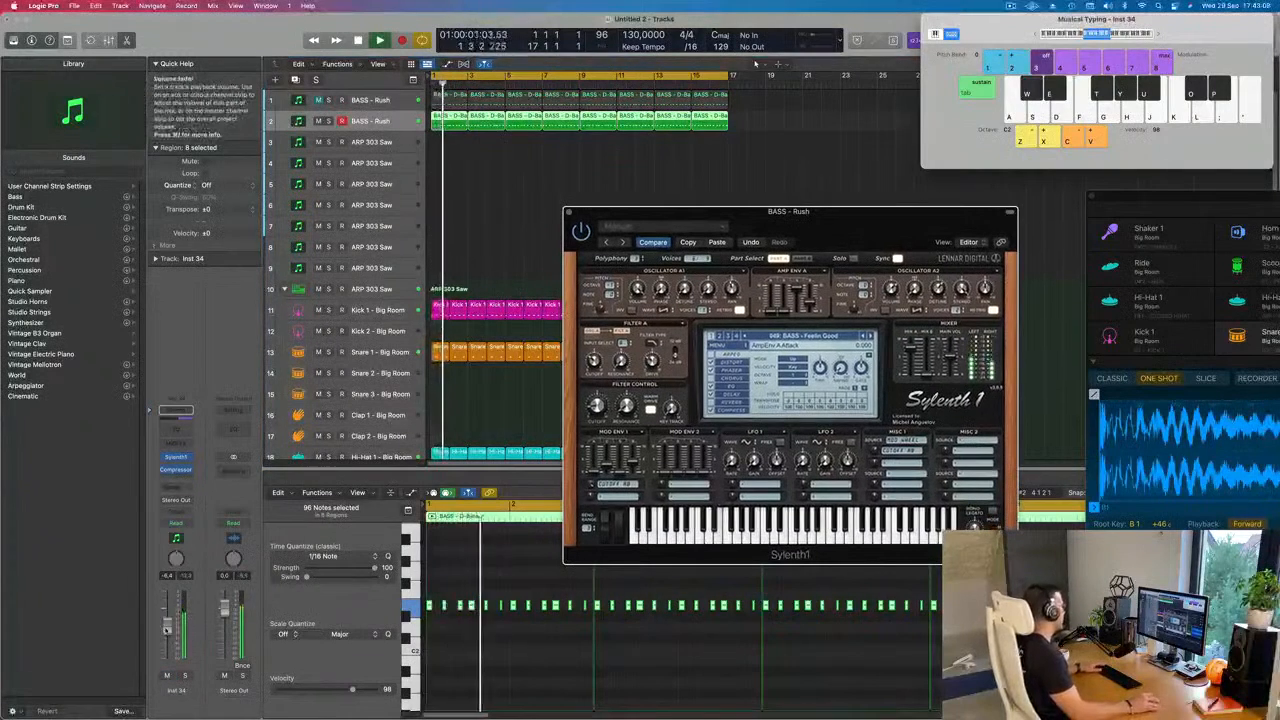
drag(168, 624, 168, 621)
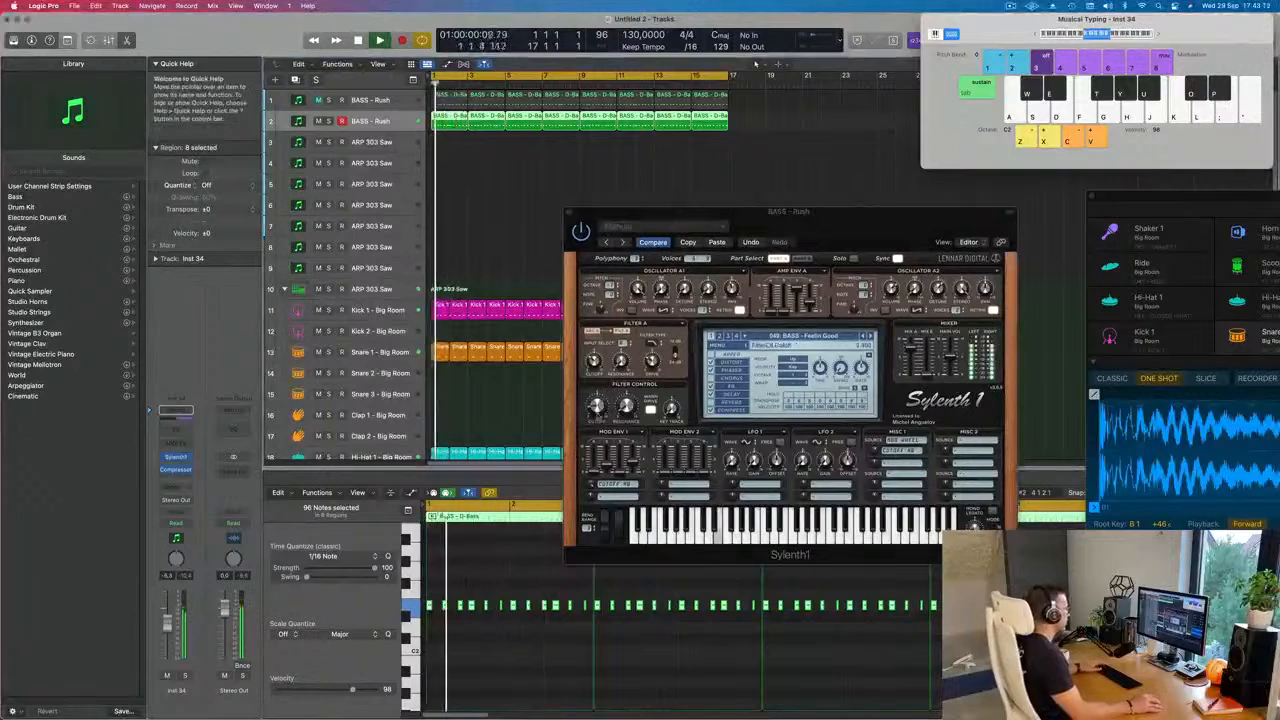
Step: Adjust the Filter Control cutoff in the first track's Sylenth1, and again in the duplicate track's Sylenth1 during playback
drag(599, 408, 599, 430)
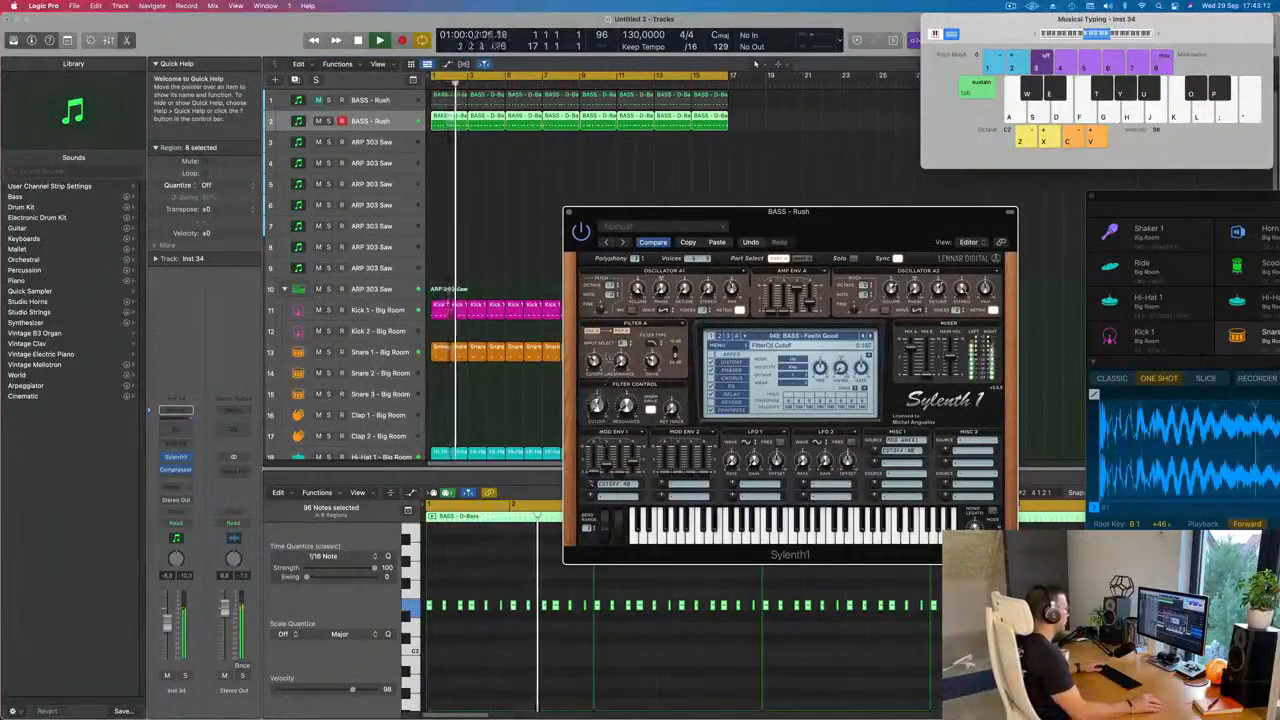
click(398, 122)
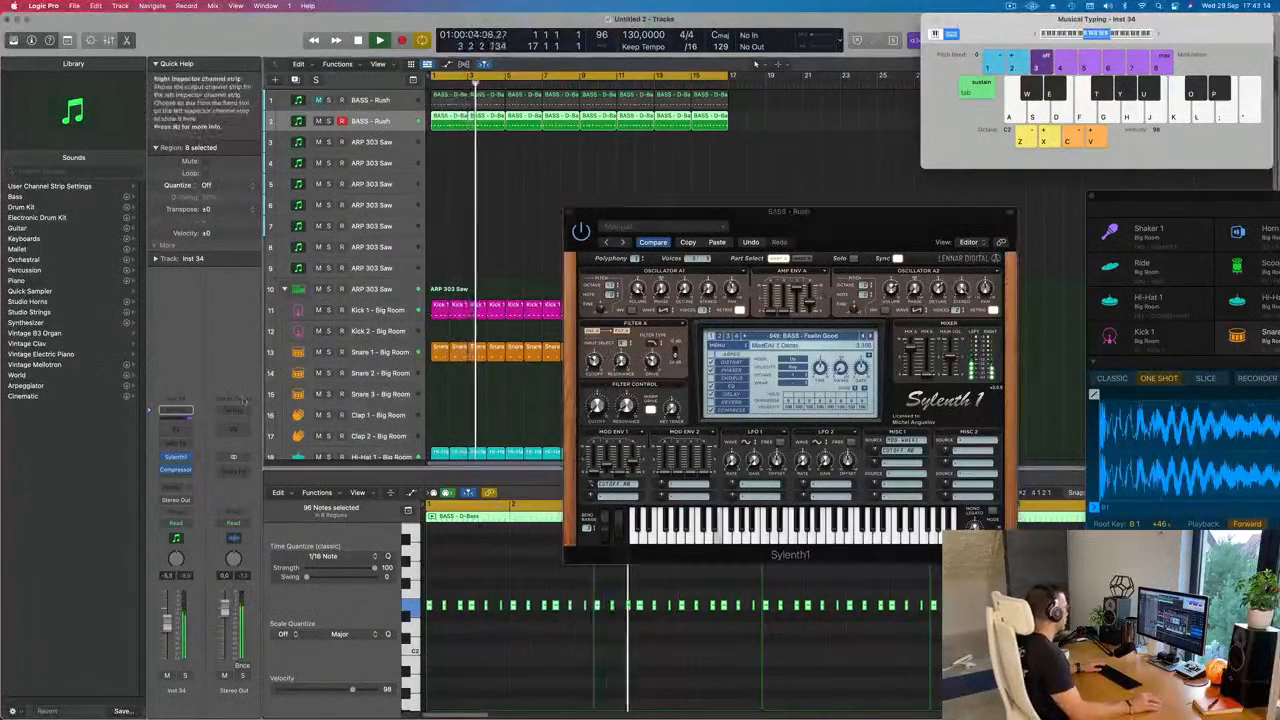
click(179, 459)
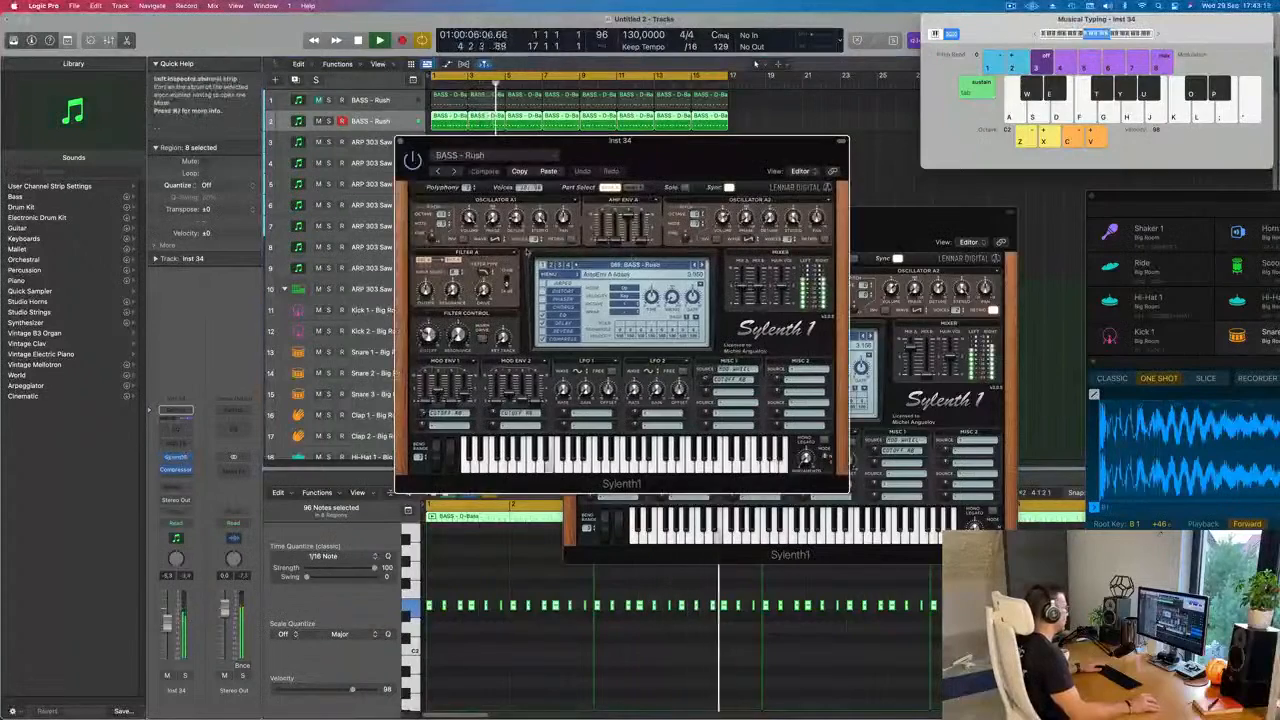
key(Return)
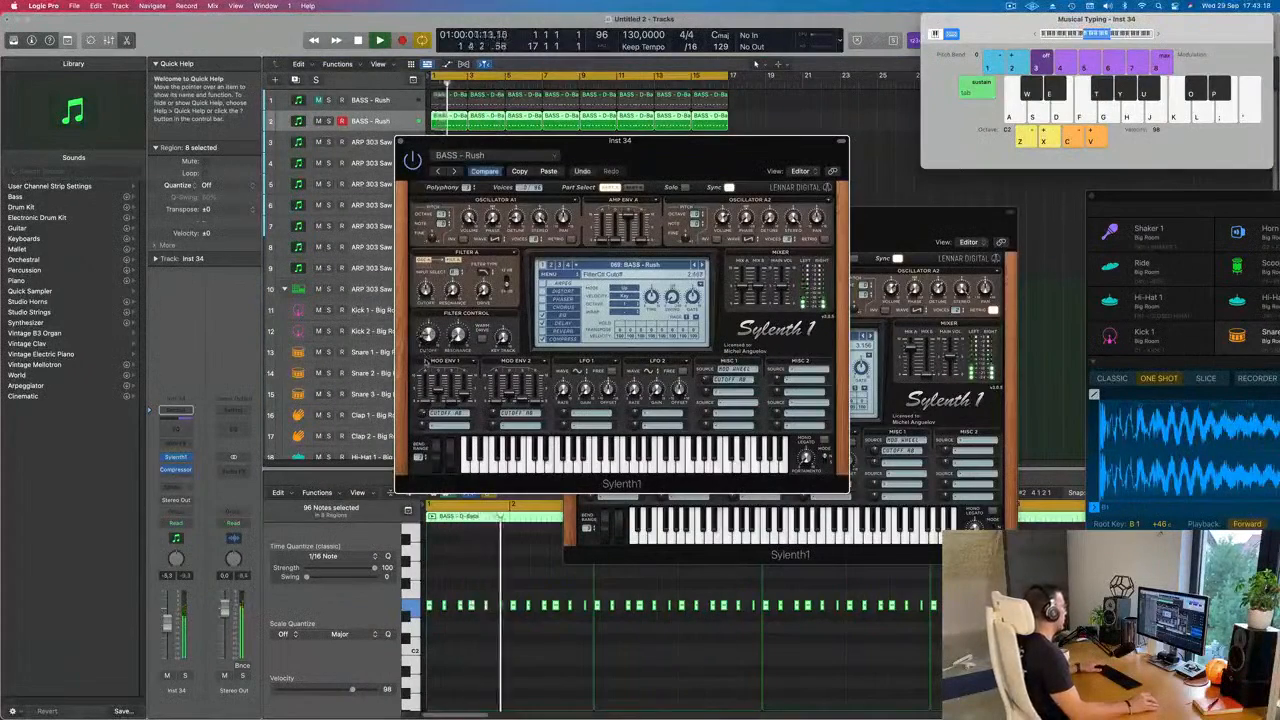
drag(447, 146, 632, 208)
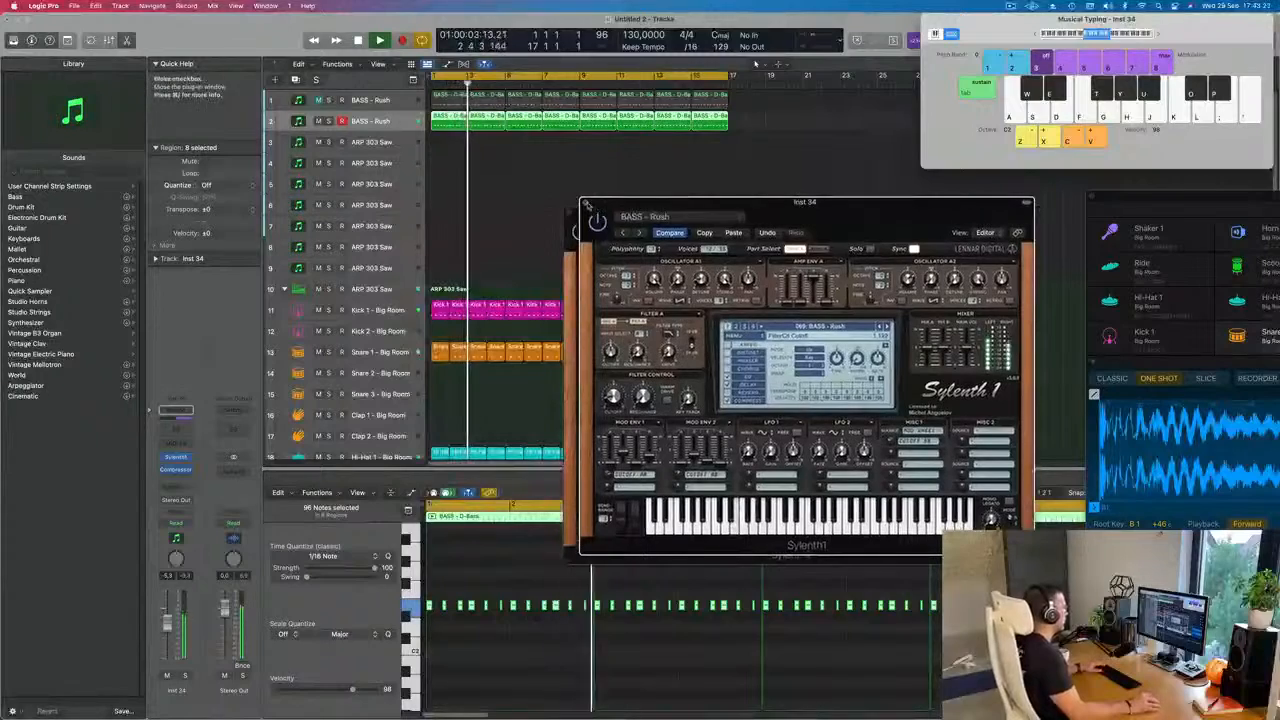
Step: Close both Sylenth1 windows, restart playback and set the duplicate bass track's volume to -4.7 dB
click(586, 203)
drag(775, 216, 748, 222)
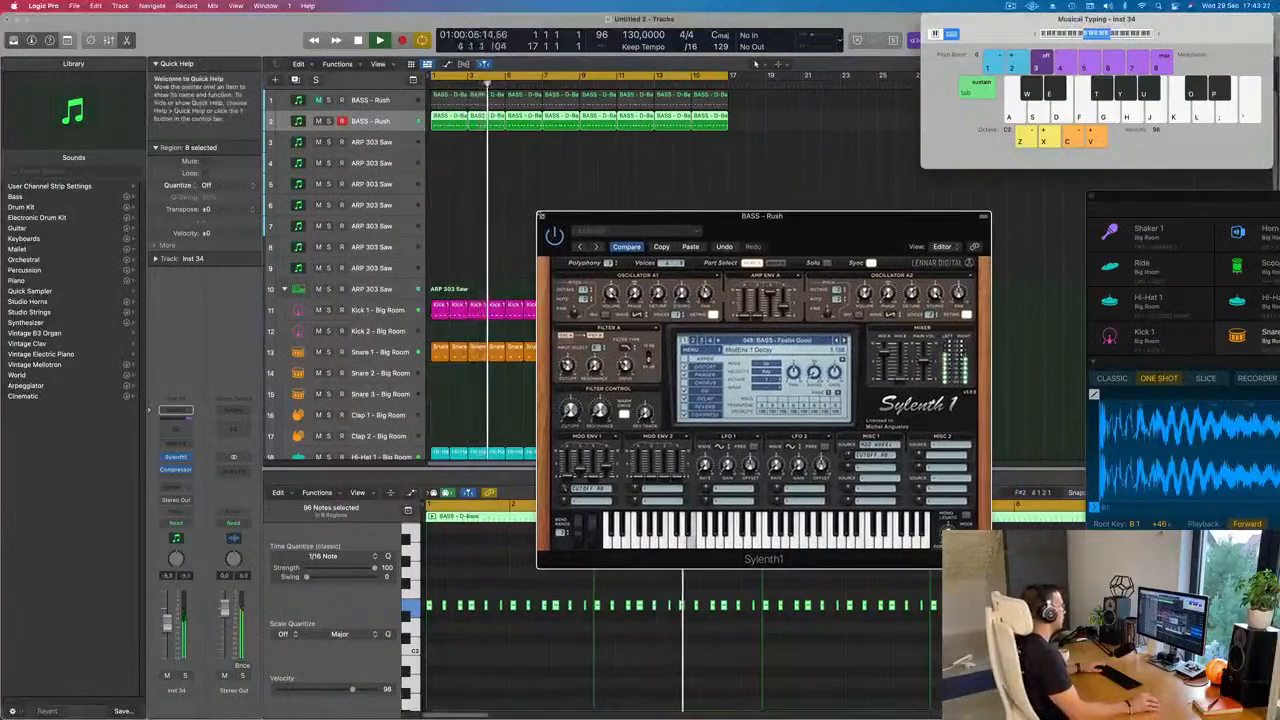
click(541, 216)
key(Return)
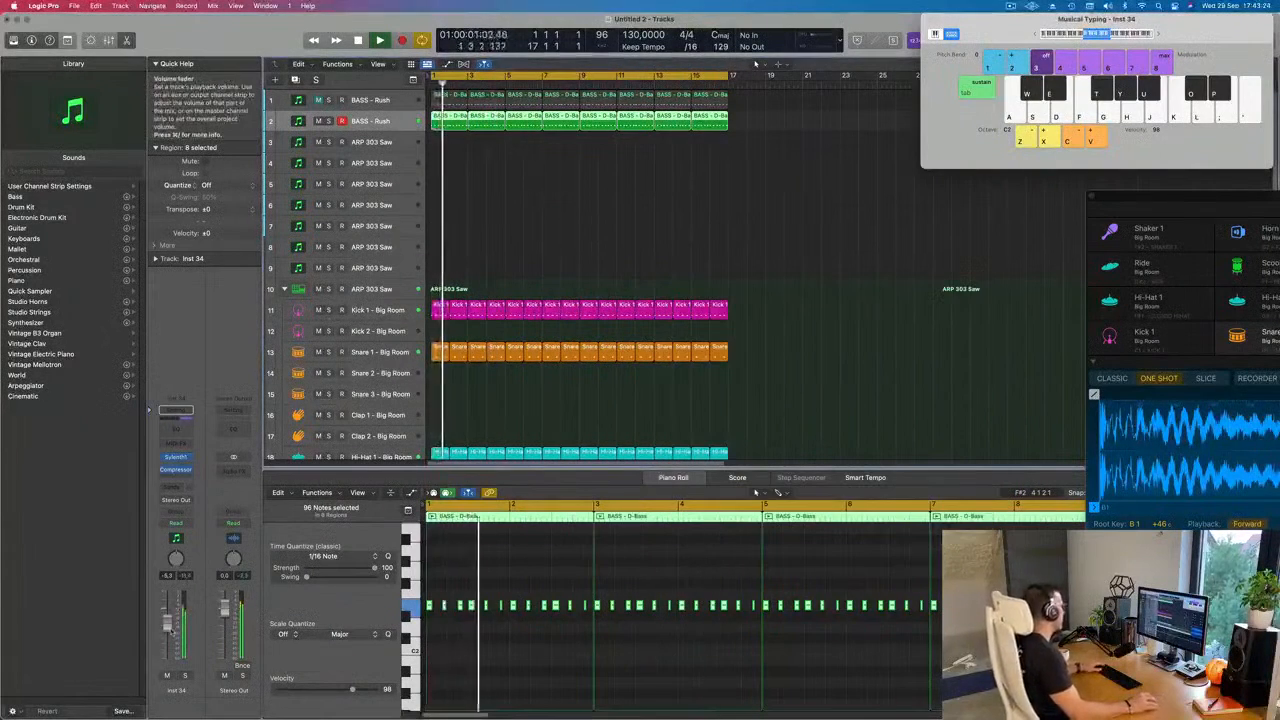
key(Return)
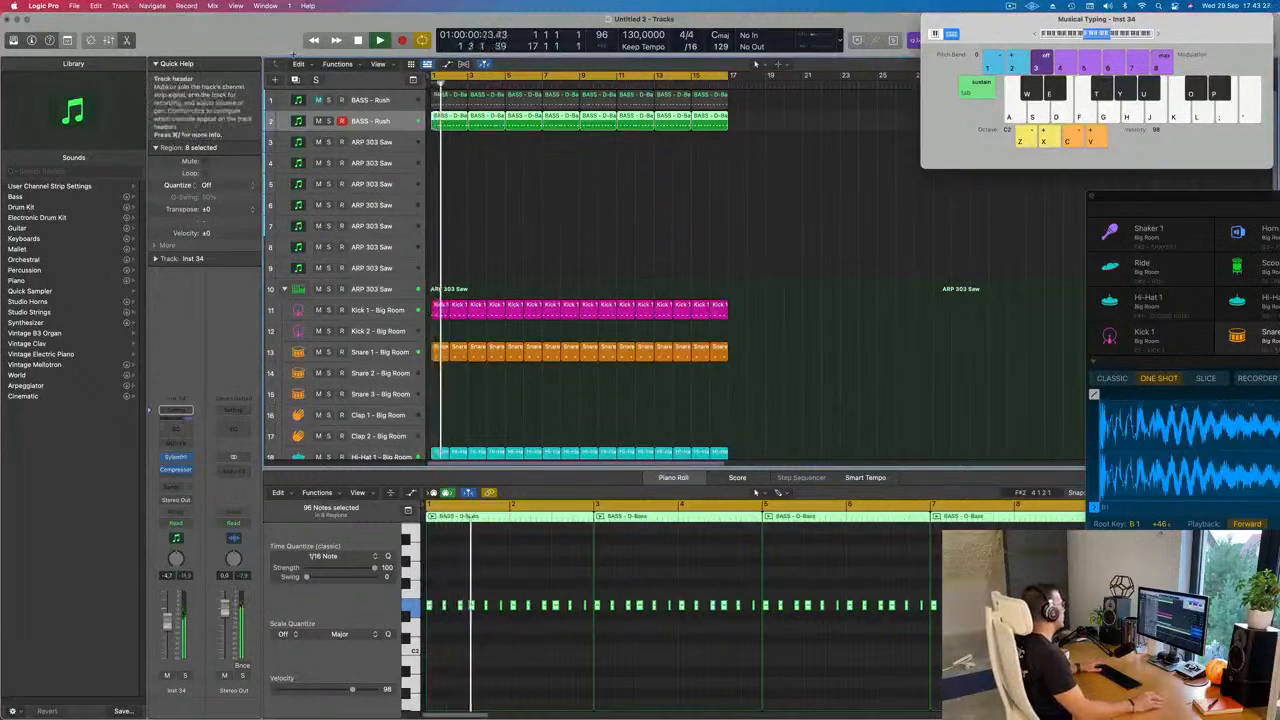
Step: Duplicate the second BASS - Rush track as an empty third track and add a send to Bus 5 on it
click(295, 80)
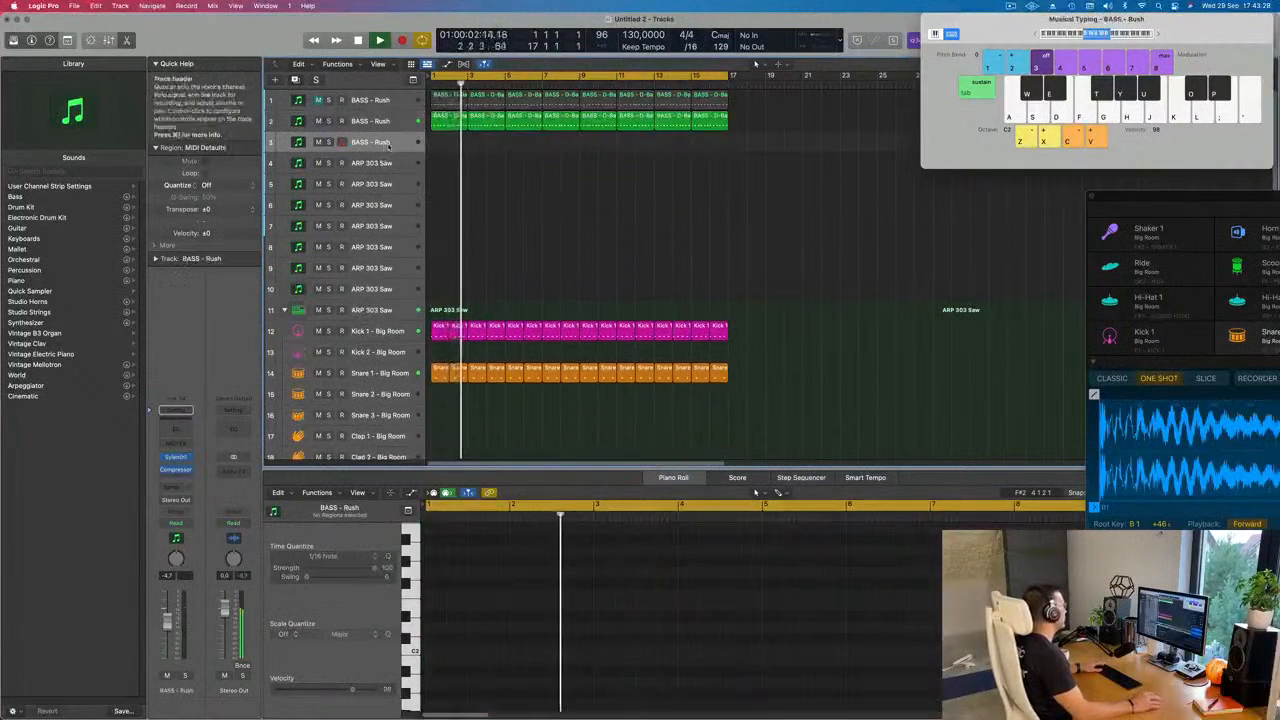
click(176, 488)
mouse_move(178, 503)
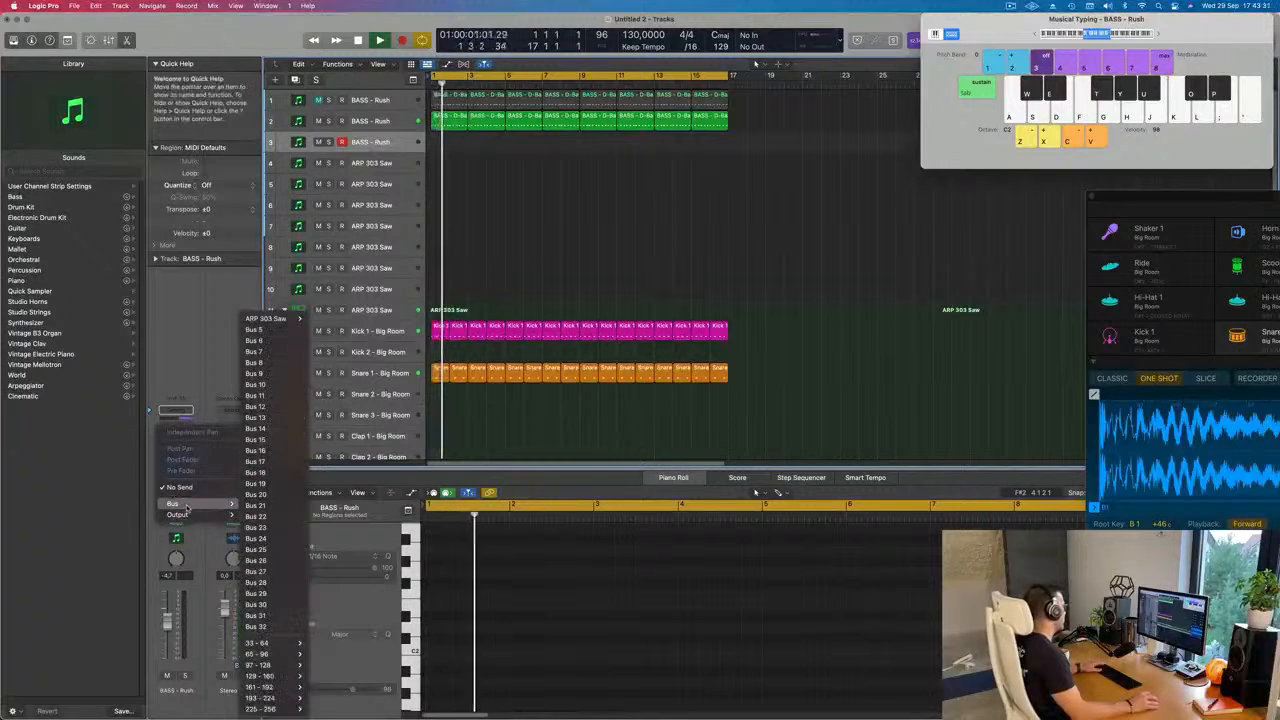
click(256, 330)
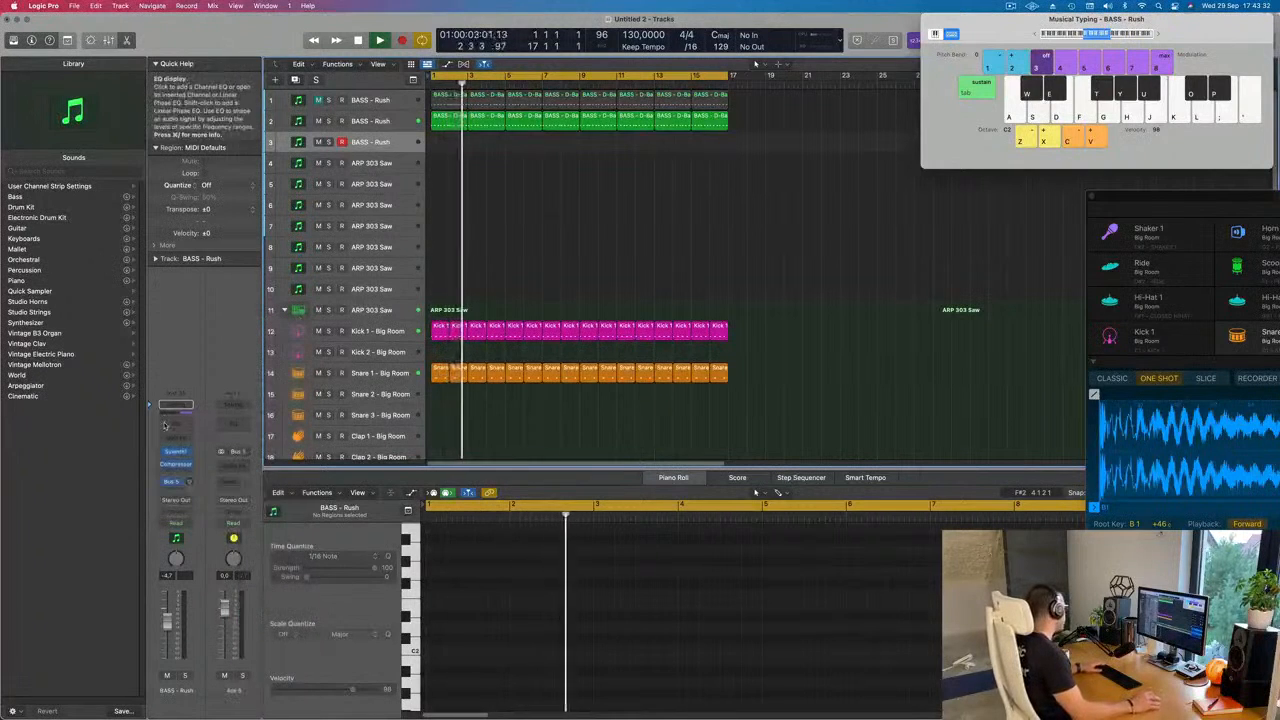
Step: Insert a SilverVerb reverb on the Aux 5 channel fed by Bus 5 and load its grandiose preset
click(233, 470)
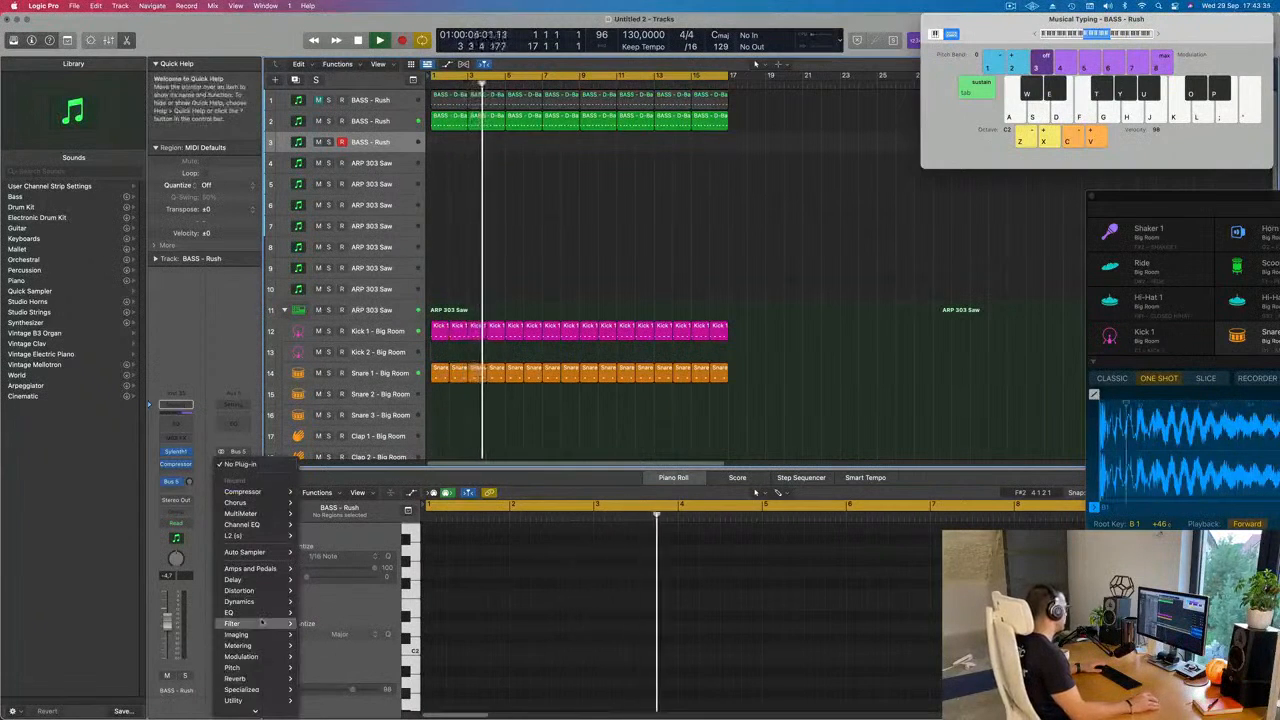
mouse_move(262, 623)
mouse_move(258, 678)
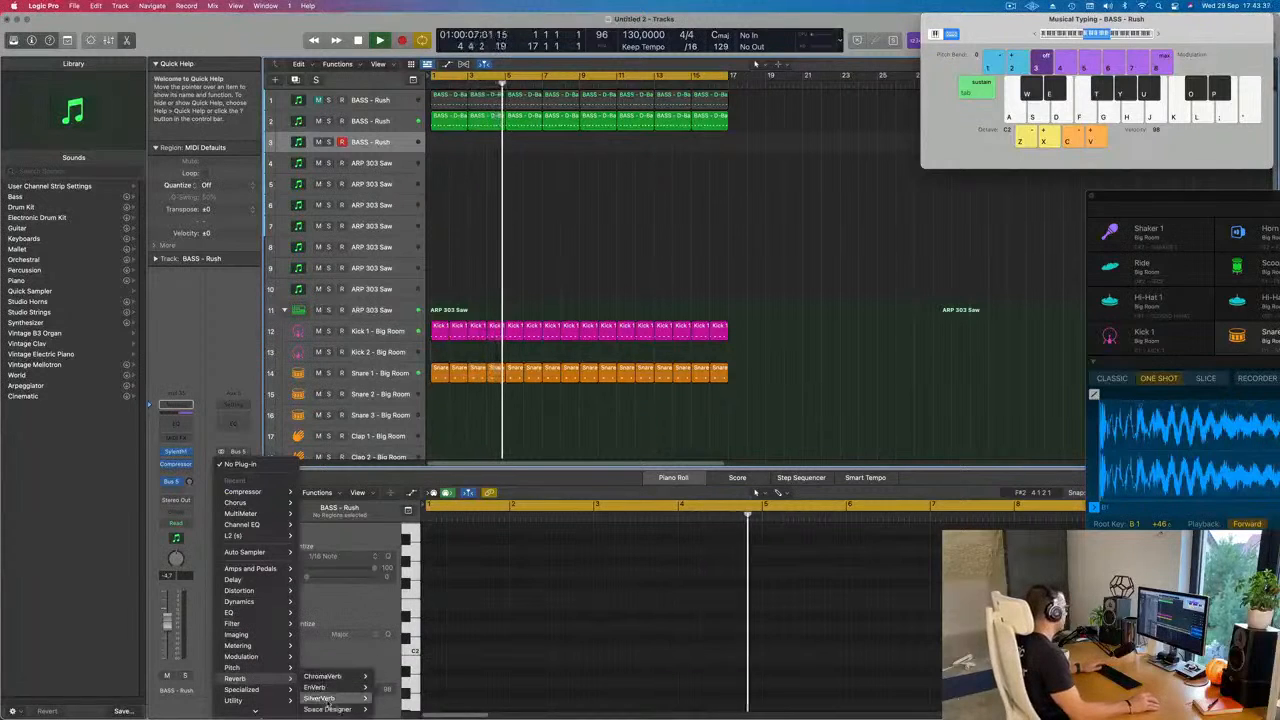
mouse_move(335, 698)
click(388, 698)
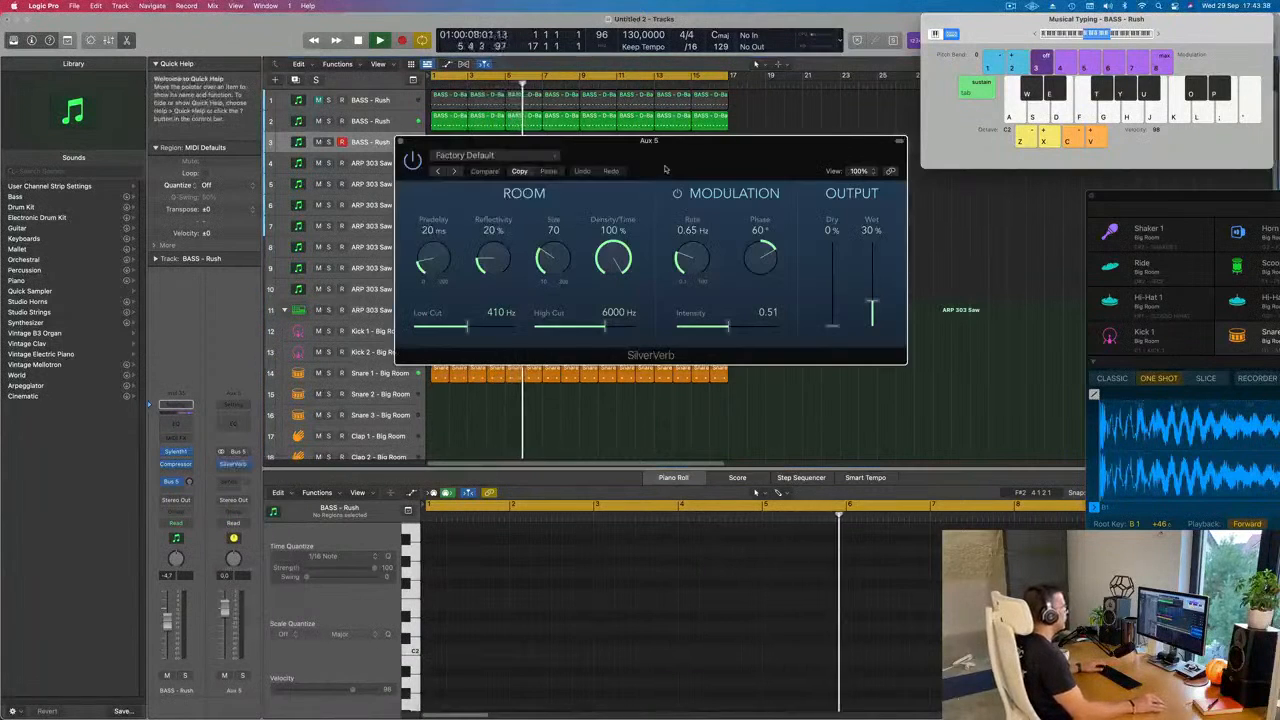
click(560, 167)
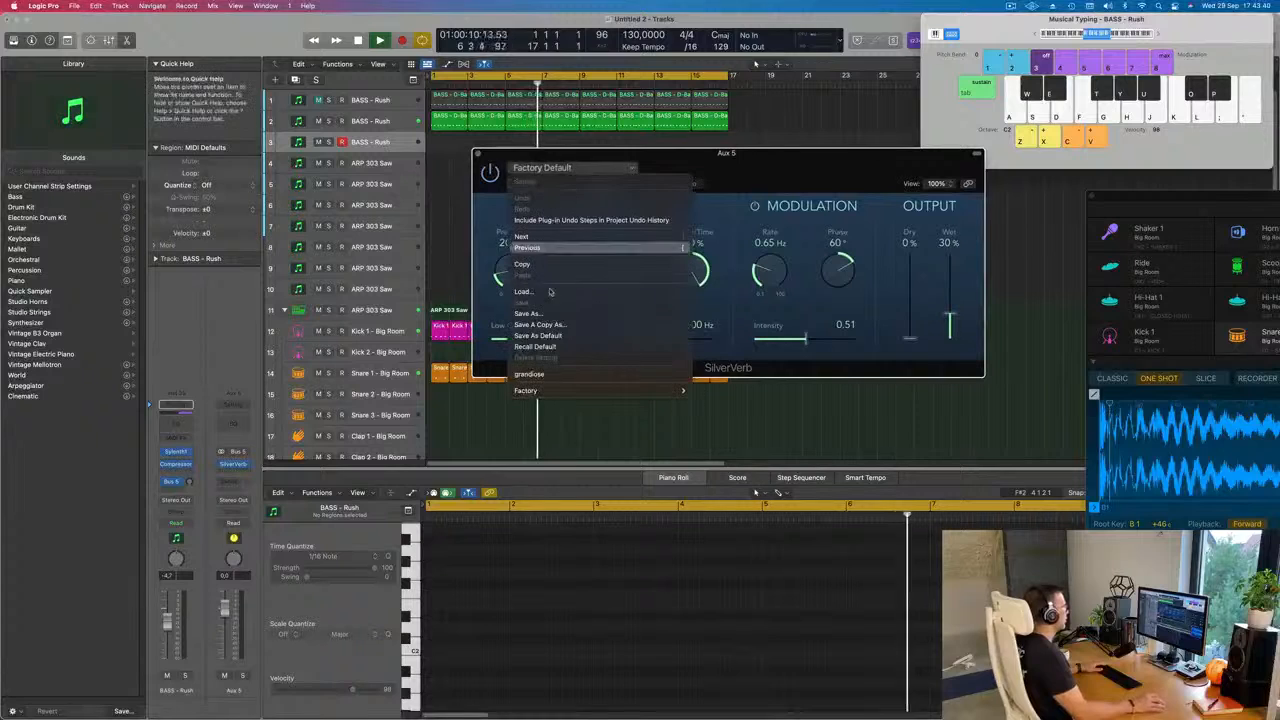
click(529, 373)
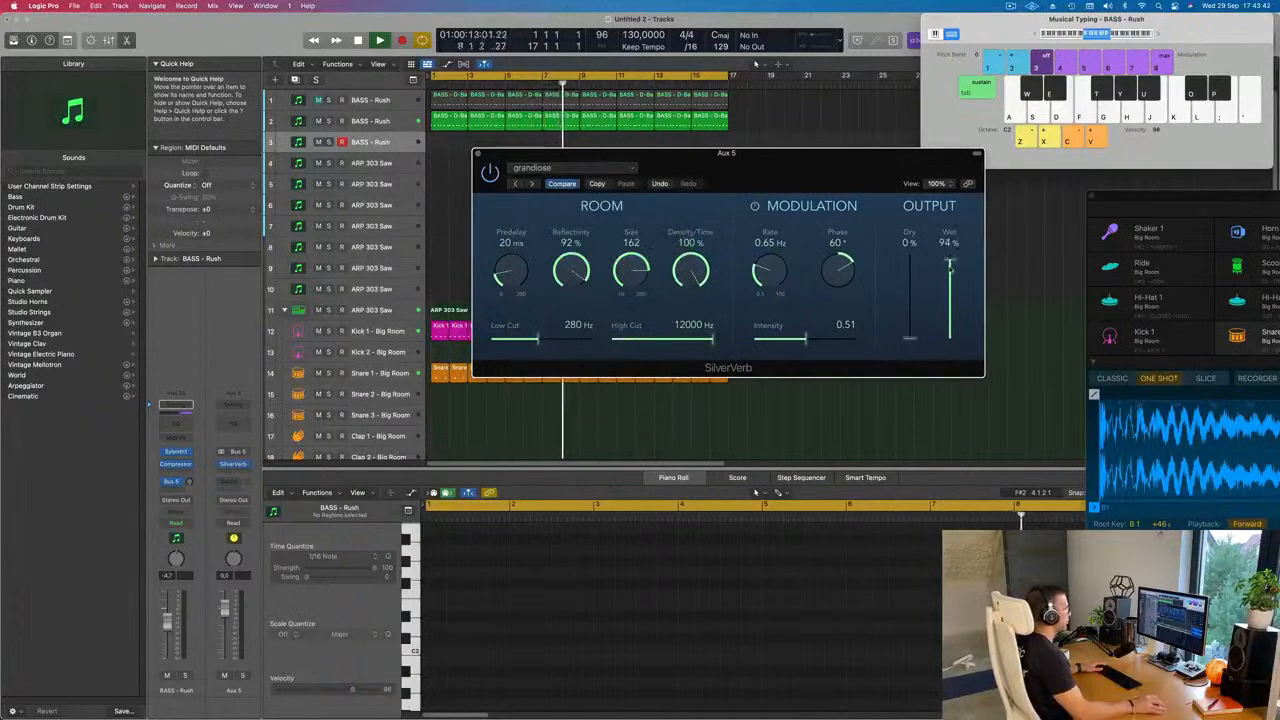
click(478, 153)
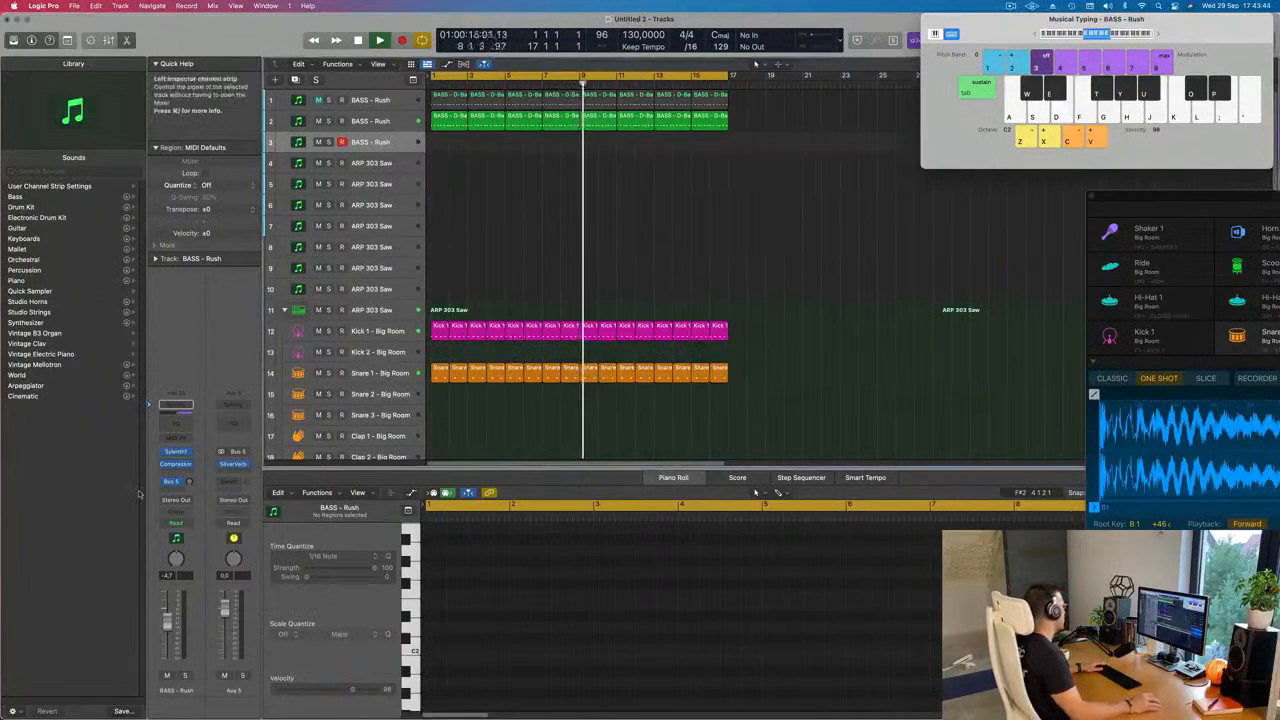
Step: Load the PAD - Air Pad preset in the third track's Sylenth1 and raise the track's Bus 5 send level
click(176, 453)
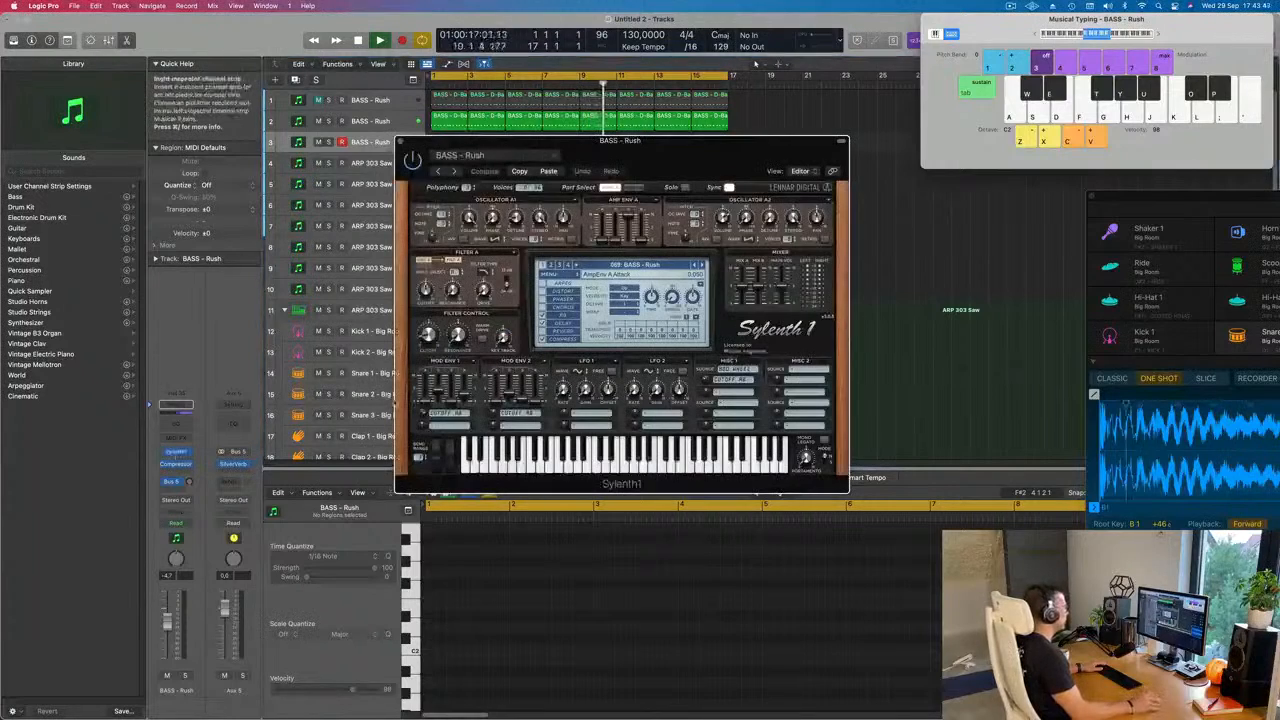
click(668, 265)
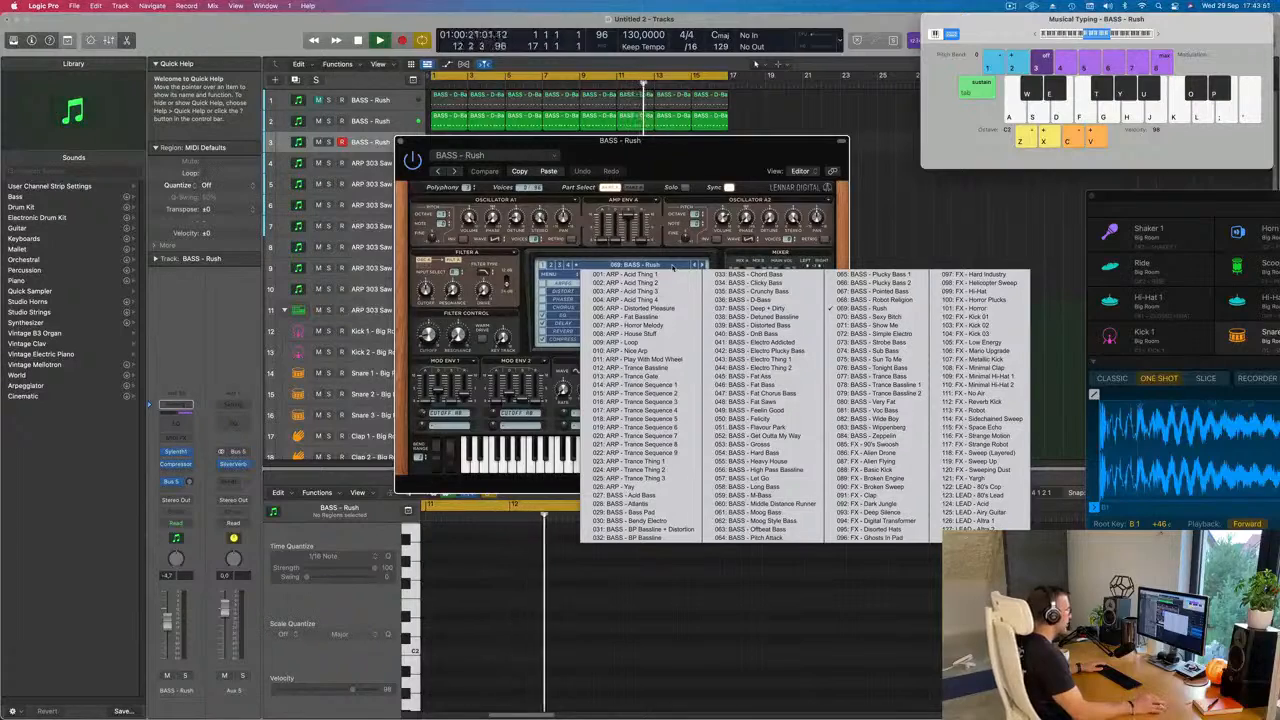
click(551, 266)
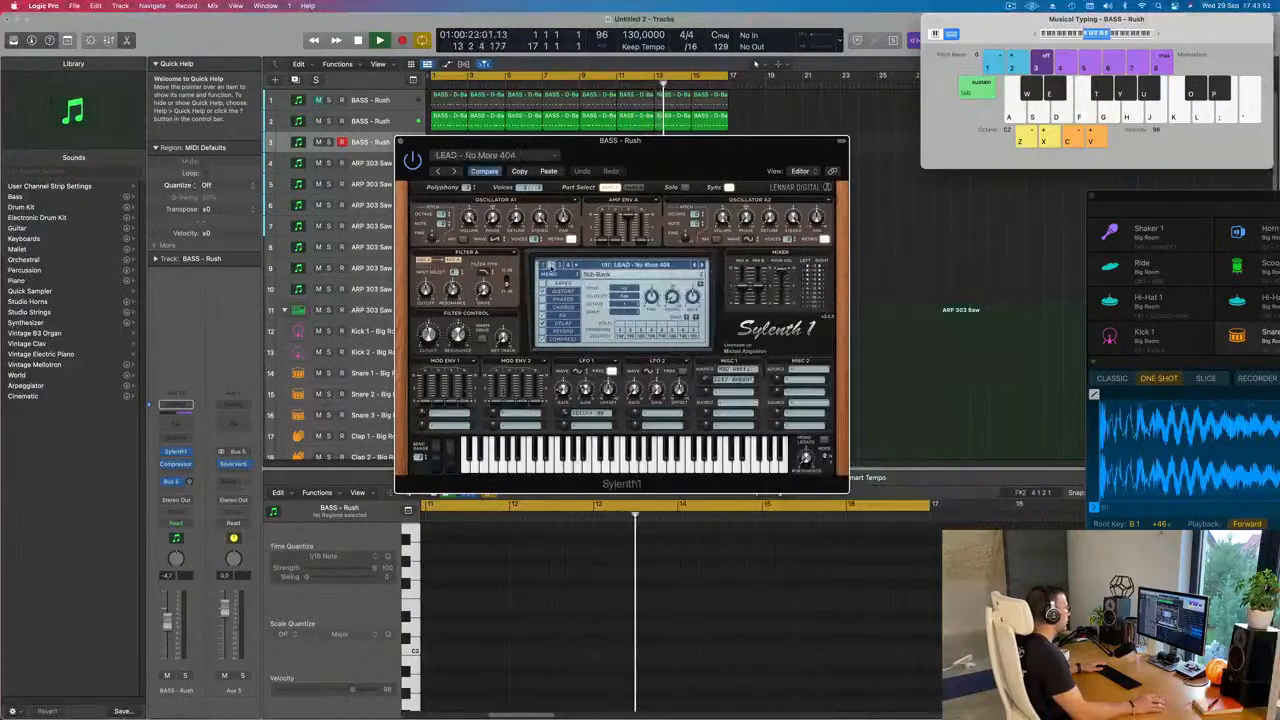
click(606, 264)
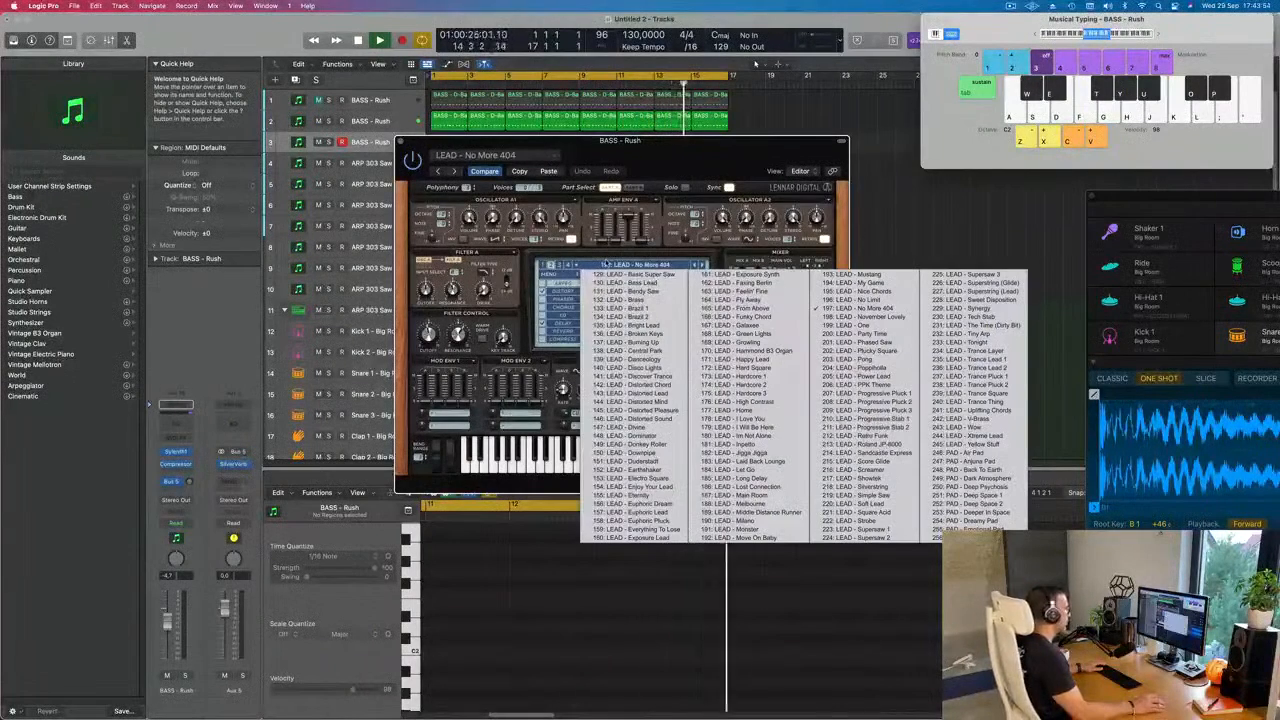
click(957, 452)
drag(706, 163, 903, 253)
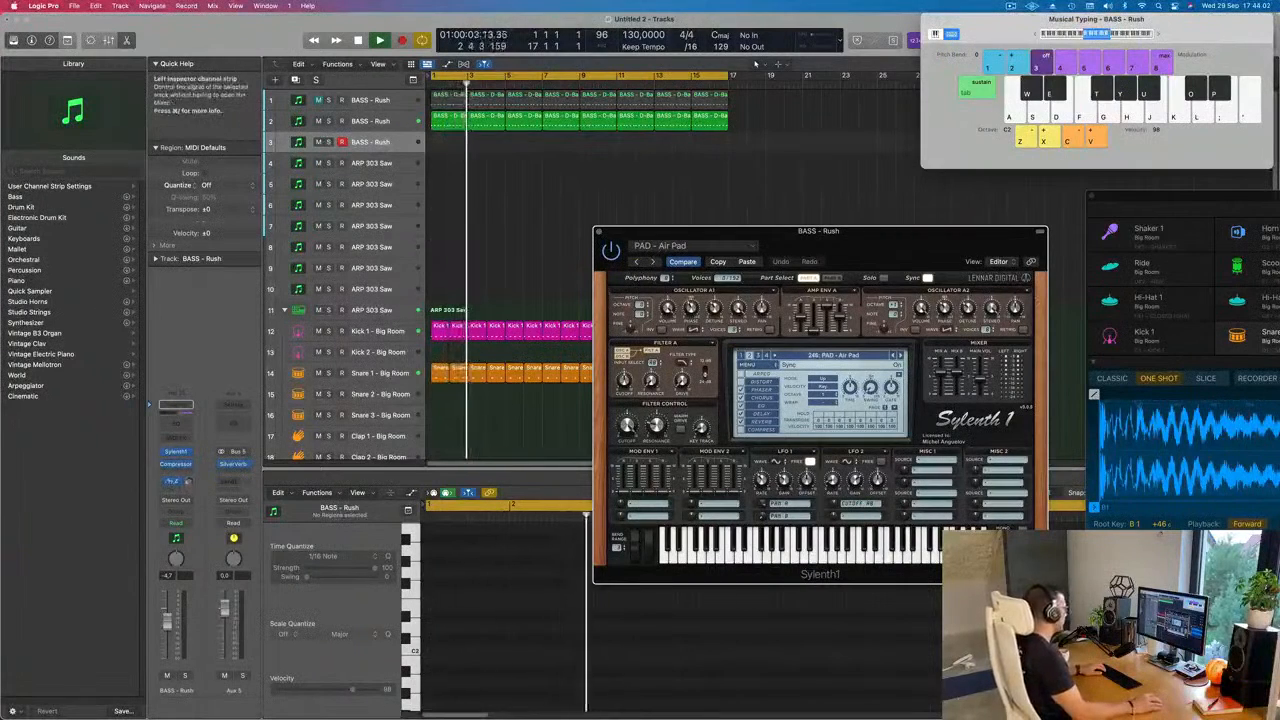
drag(189, 482, 196, 443)
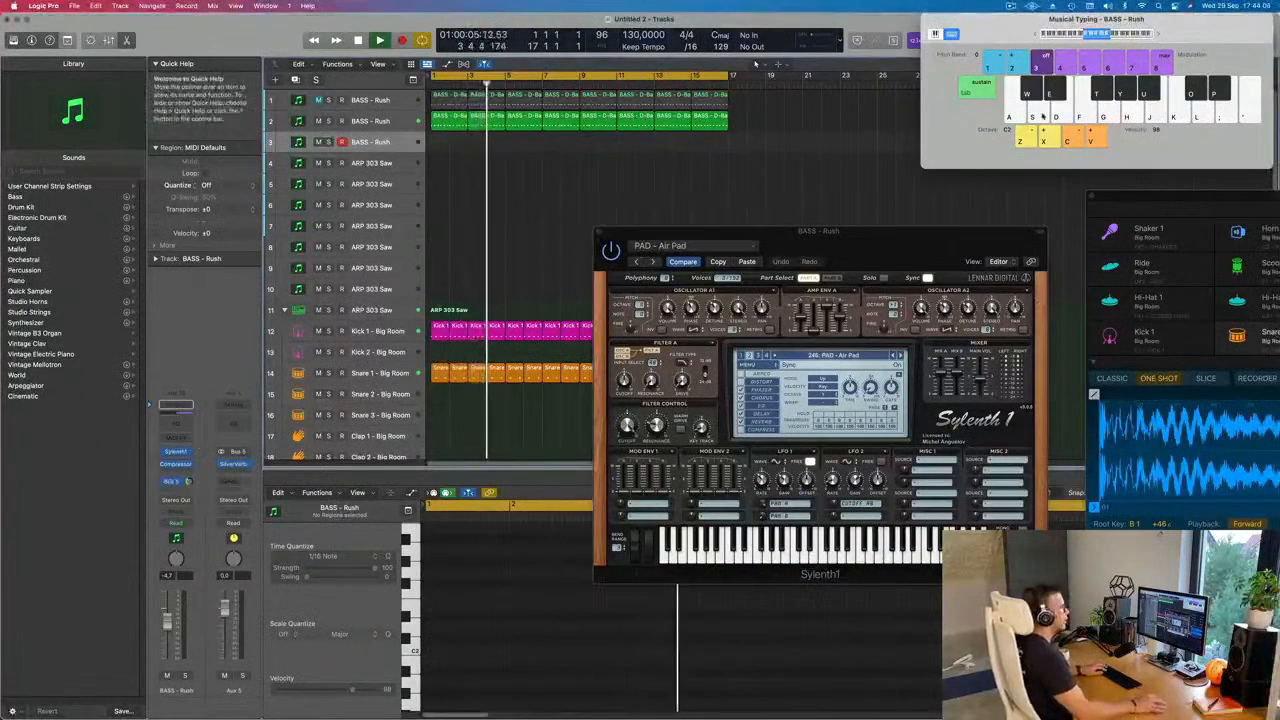
Step: Raise the Musical Typing octave to C3 and try out pad notes over the playing loop
drag(1158, 35, 1101, 67)
key(x)
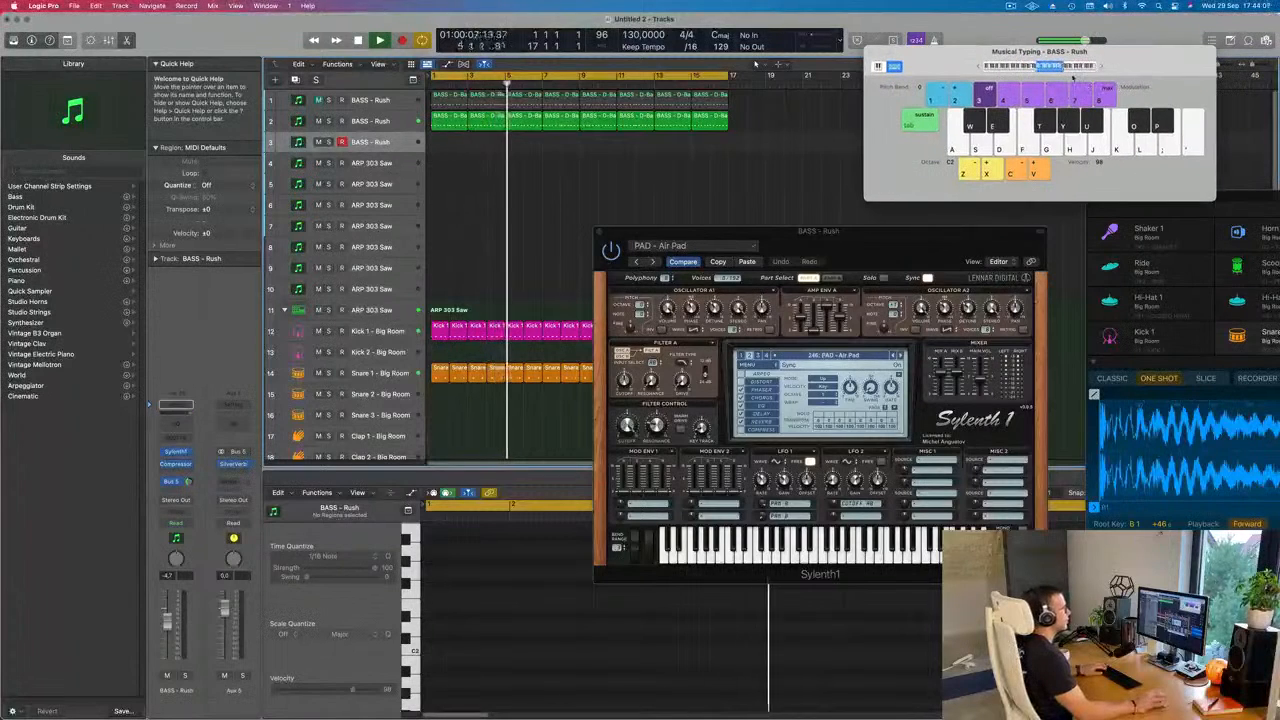
key(d)
key(g)
key(j)
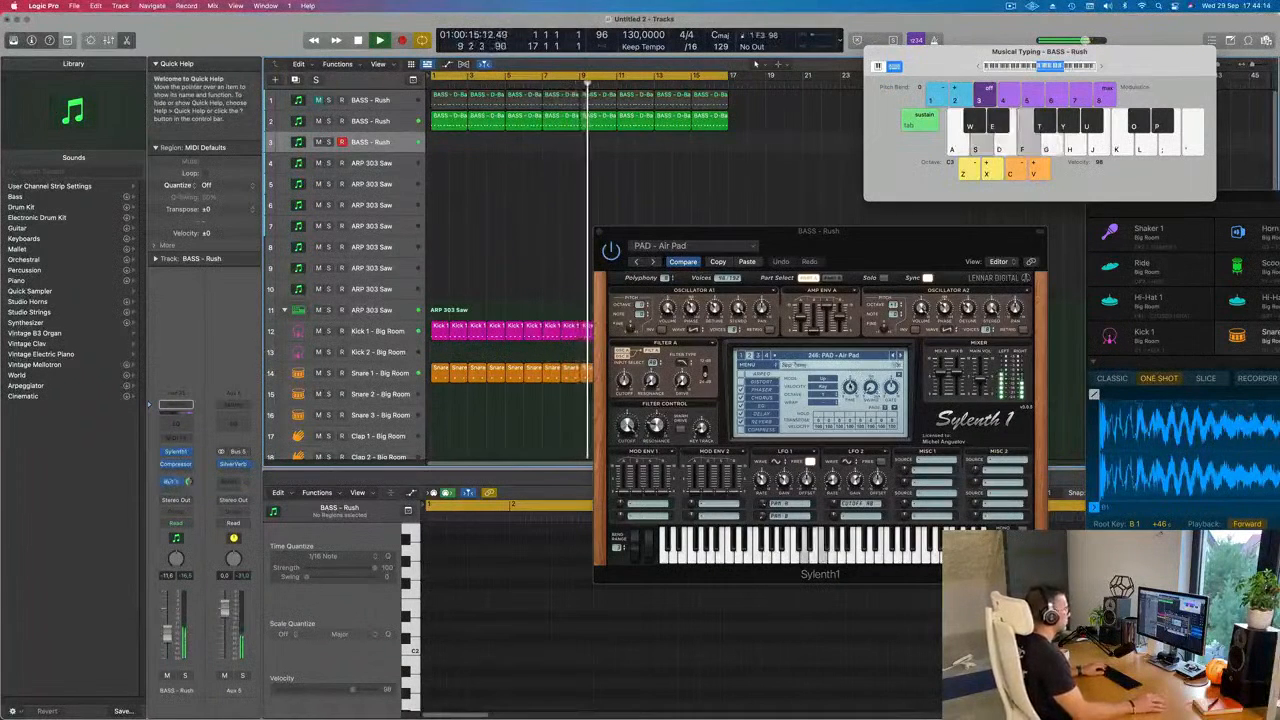
Step: Advance the third track's Sylenth1 through the pad presets to PAD - Deeper In Space and lower the track's volume to about -22.5 dB
drag(870, 269, 797, 268)
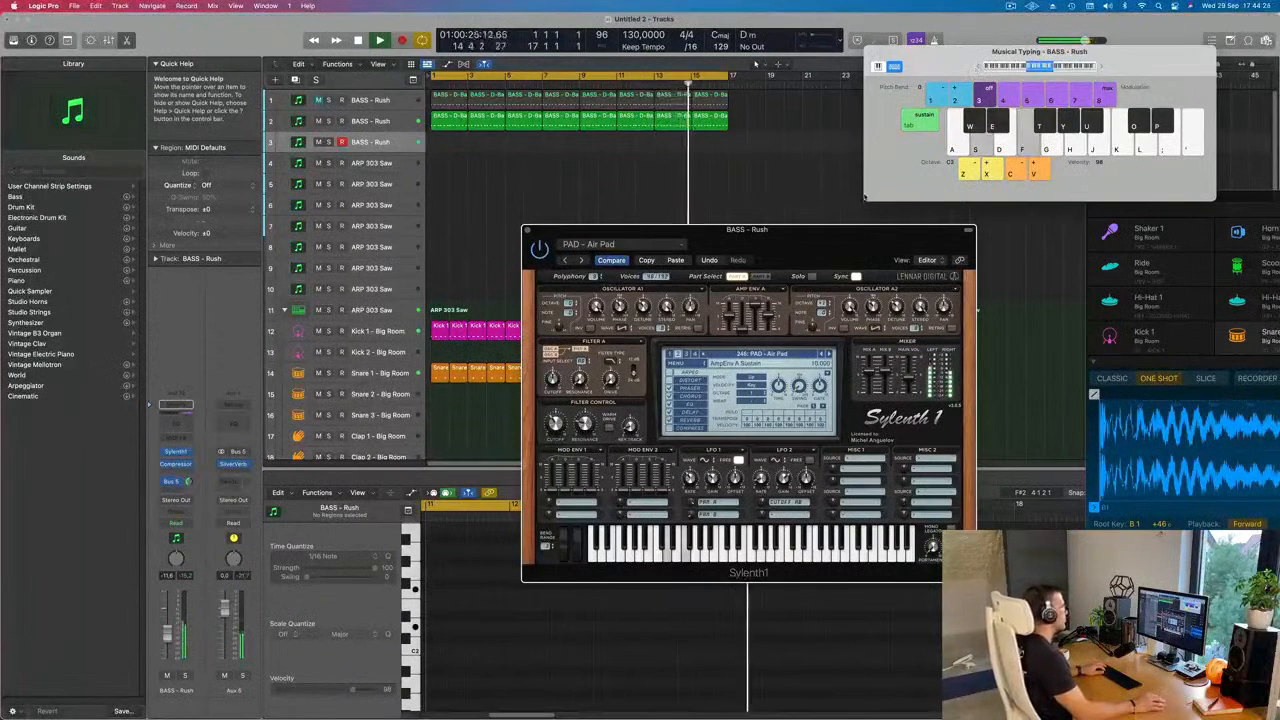
drag(840, 230, 826, 144)
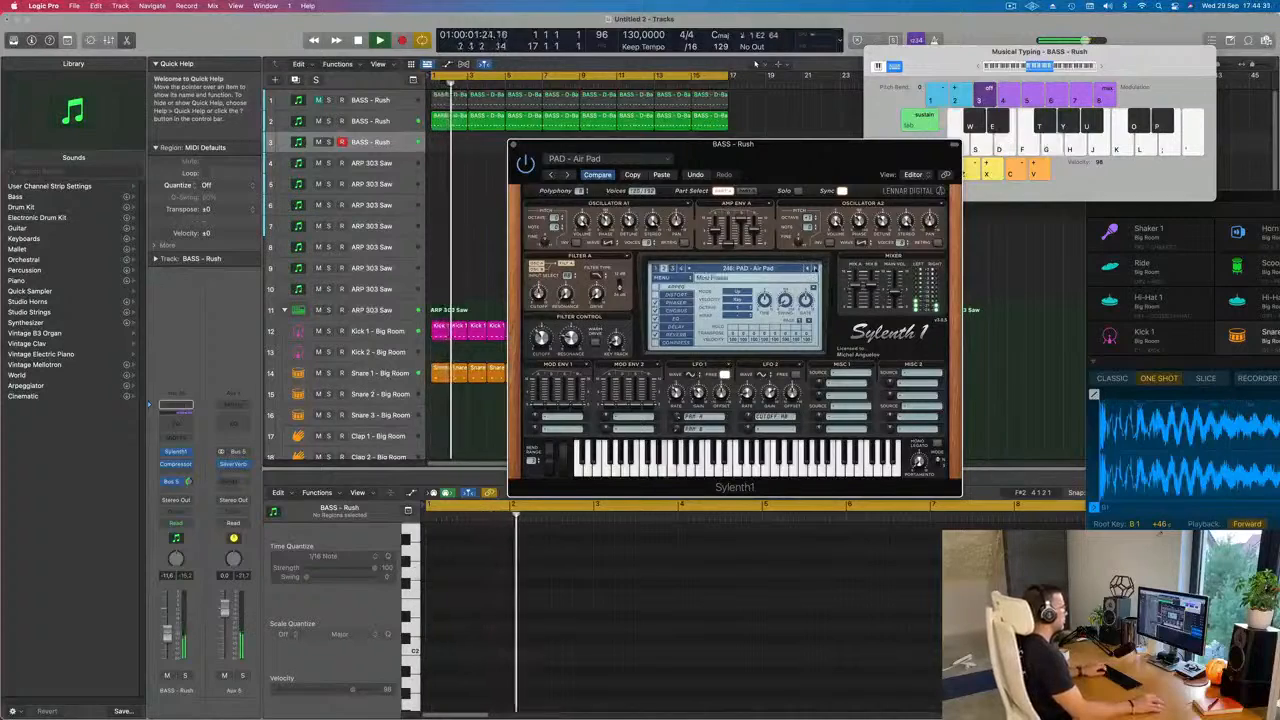
click(815, 268)
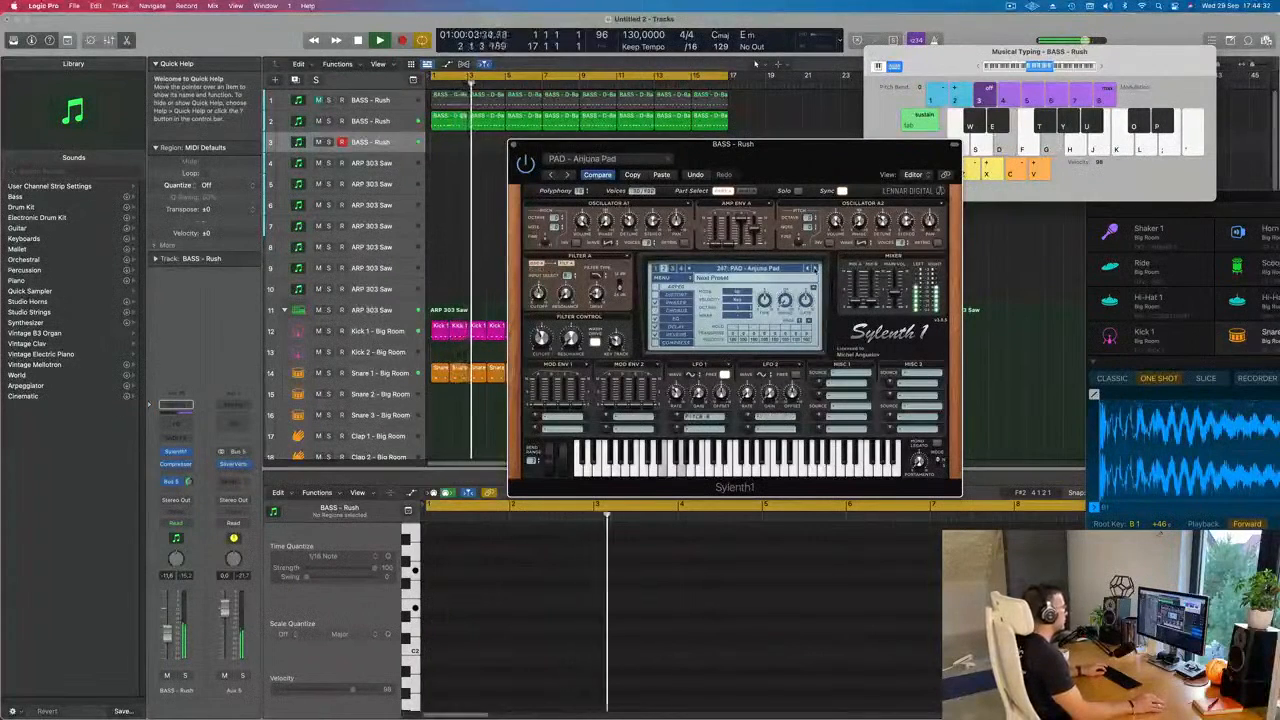
click(815, 268)
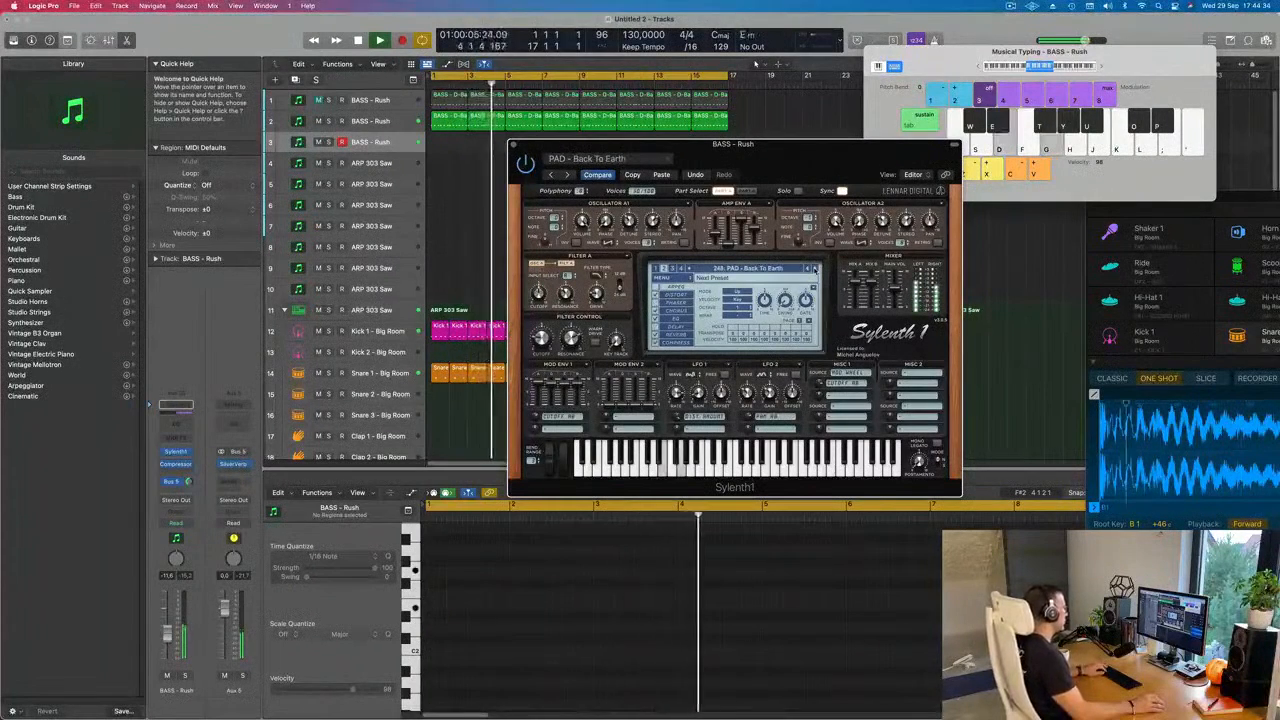
click(815, 268)
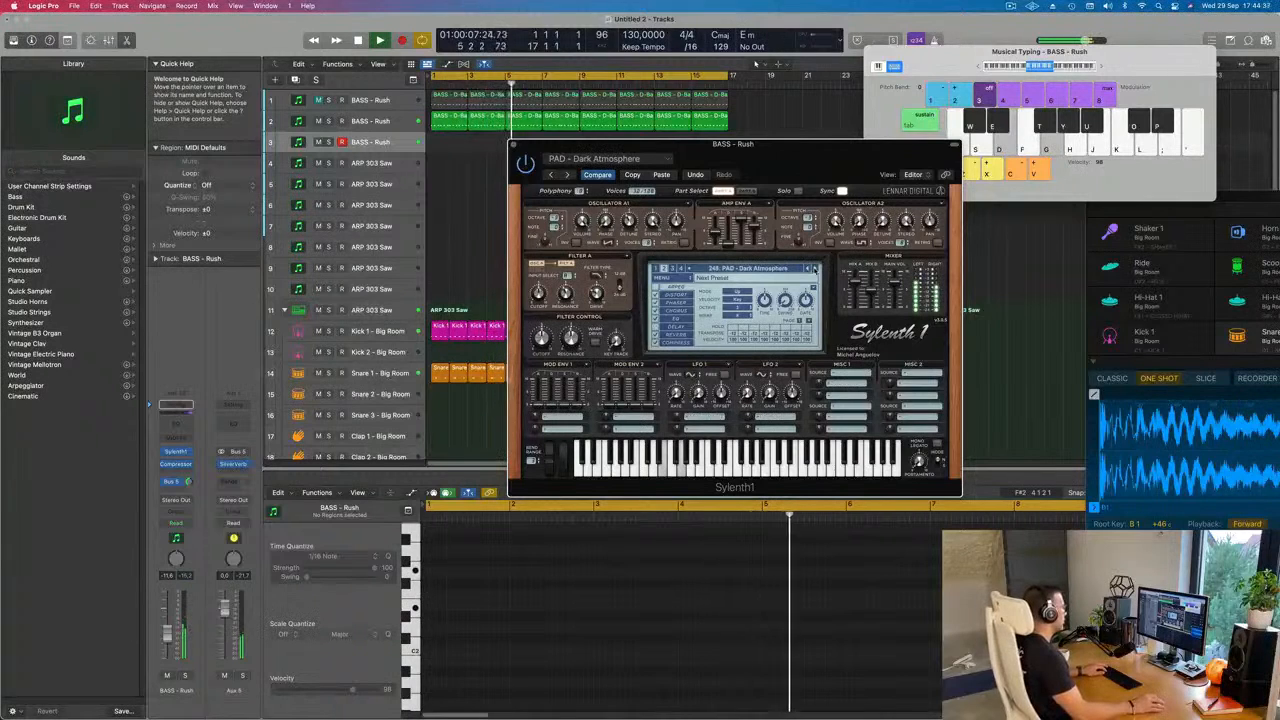
click(815, 268)
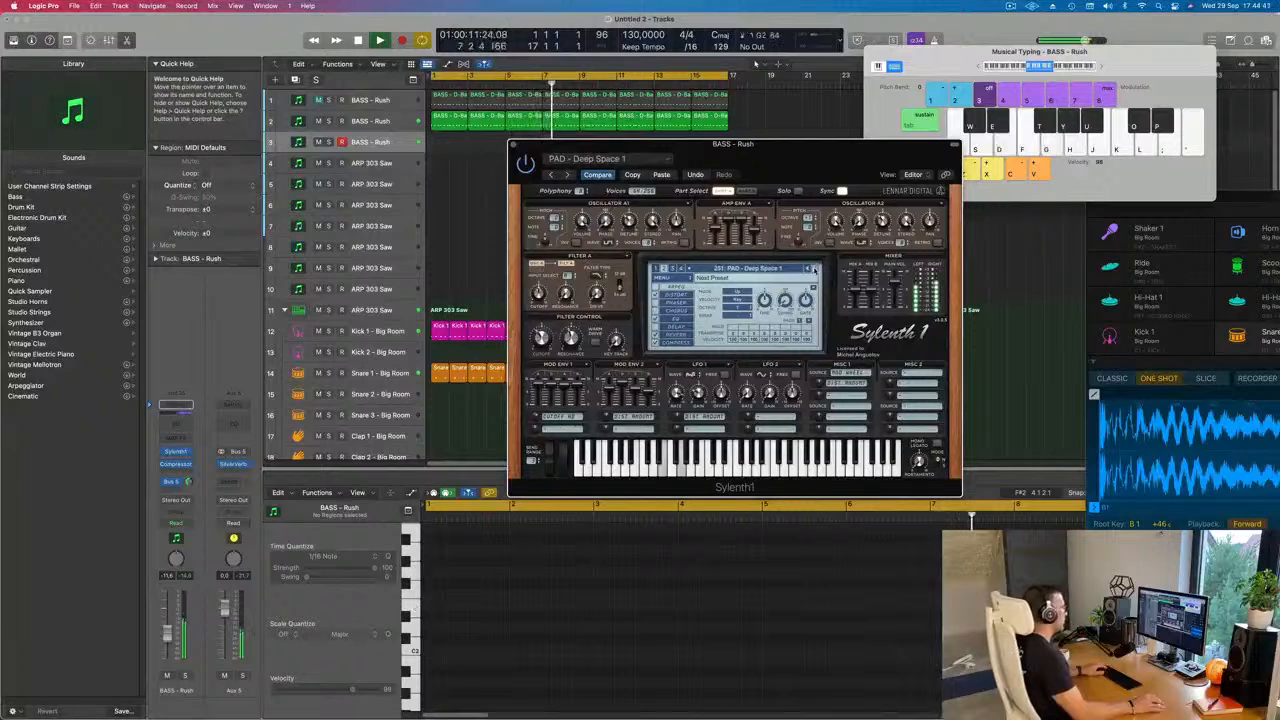
click(815, 268)
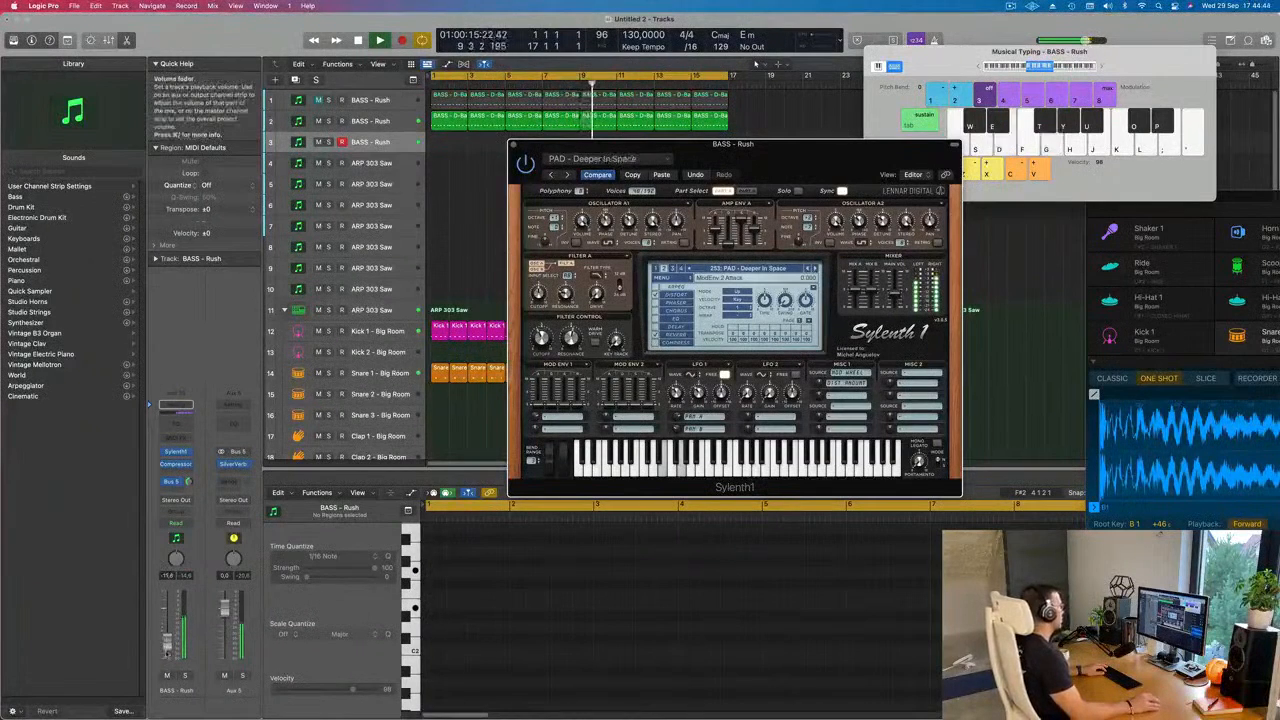
drag(167, 656, 167, 657)
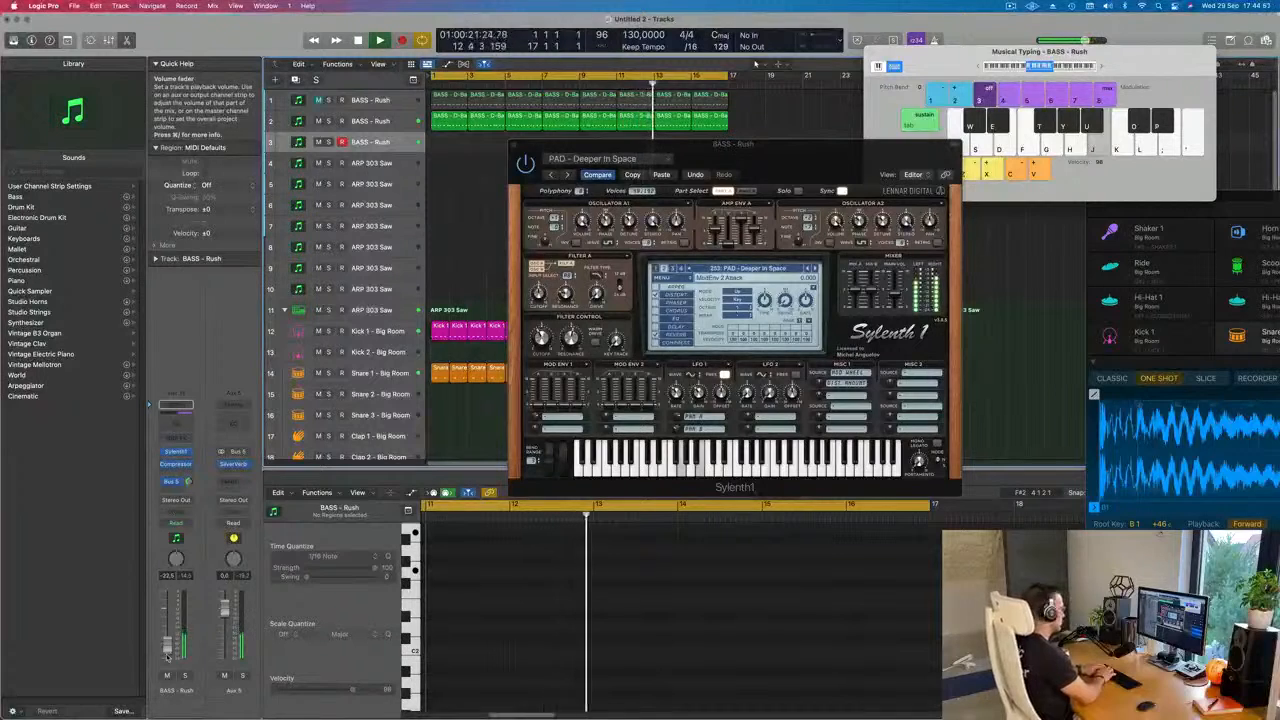
Step: Record two successive two-note pad chords on the third track over the loop, starting at bars 1 and 3
key(j)
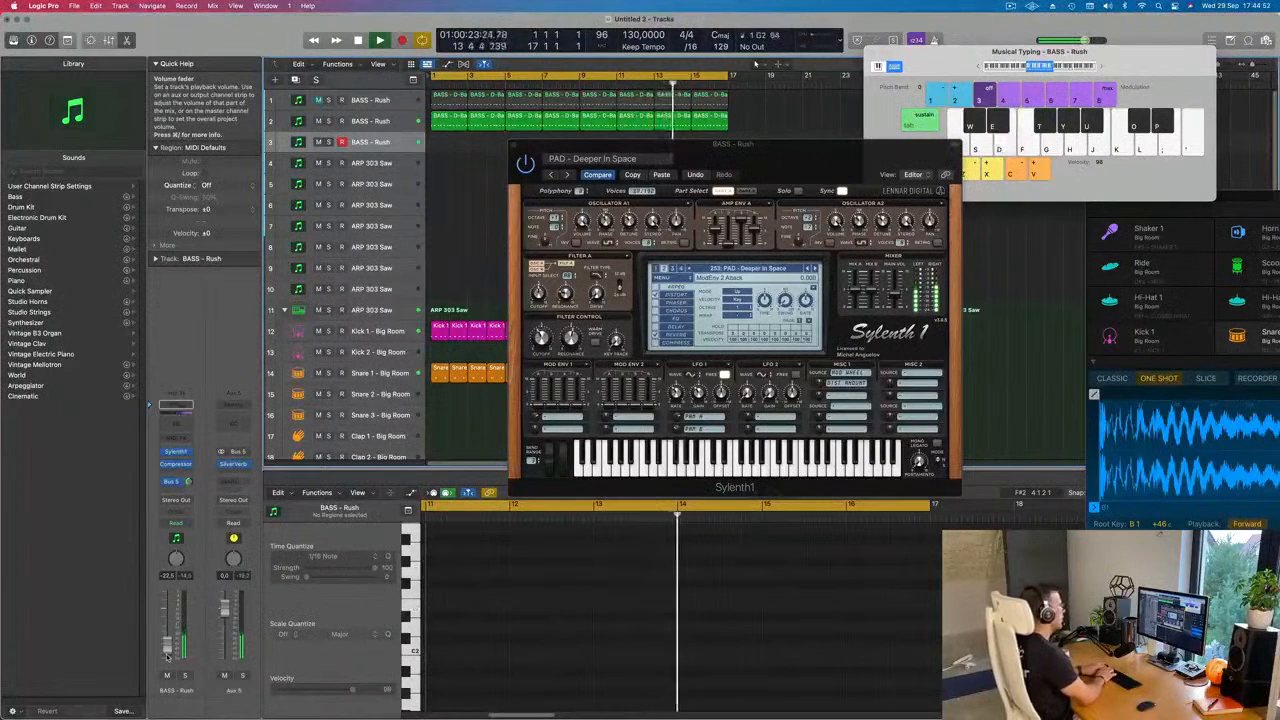
key(r)
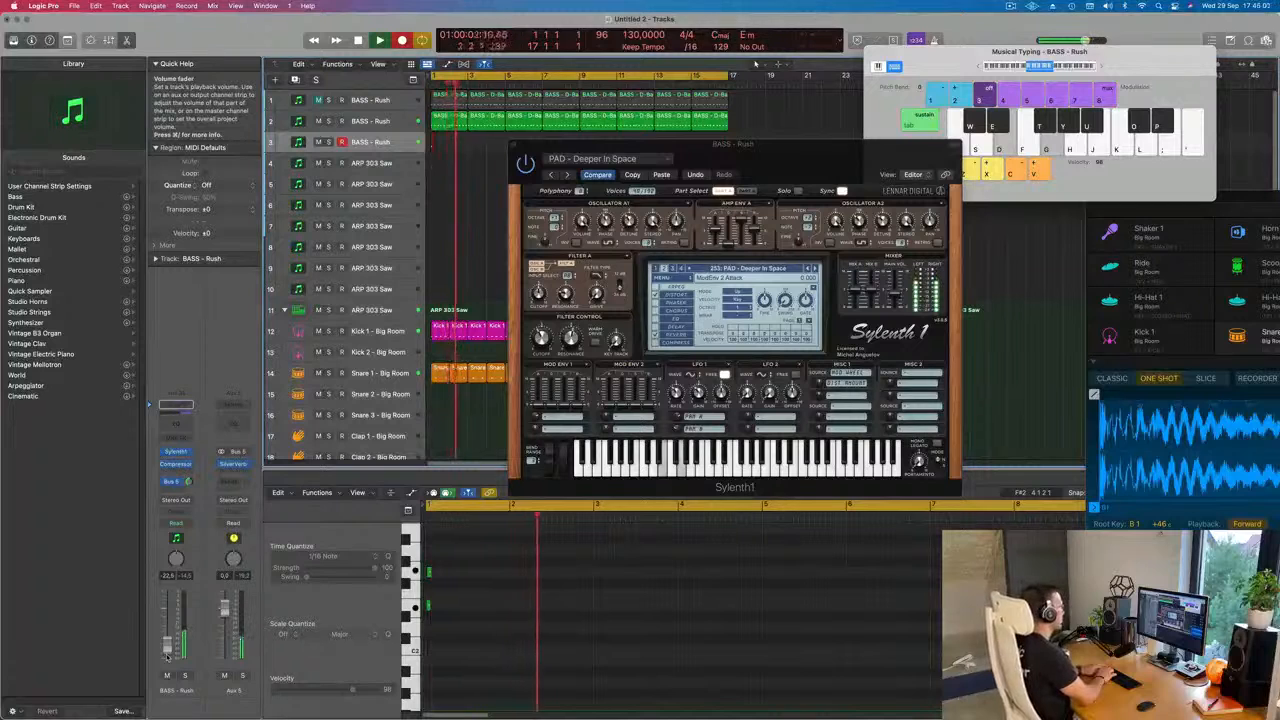
key(g)
key(j)
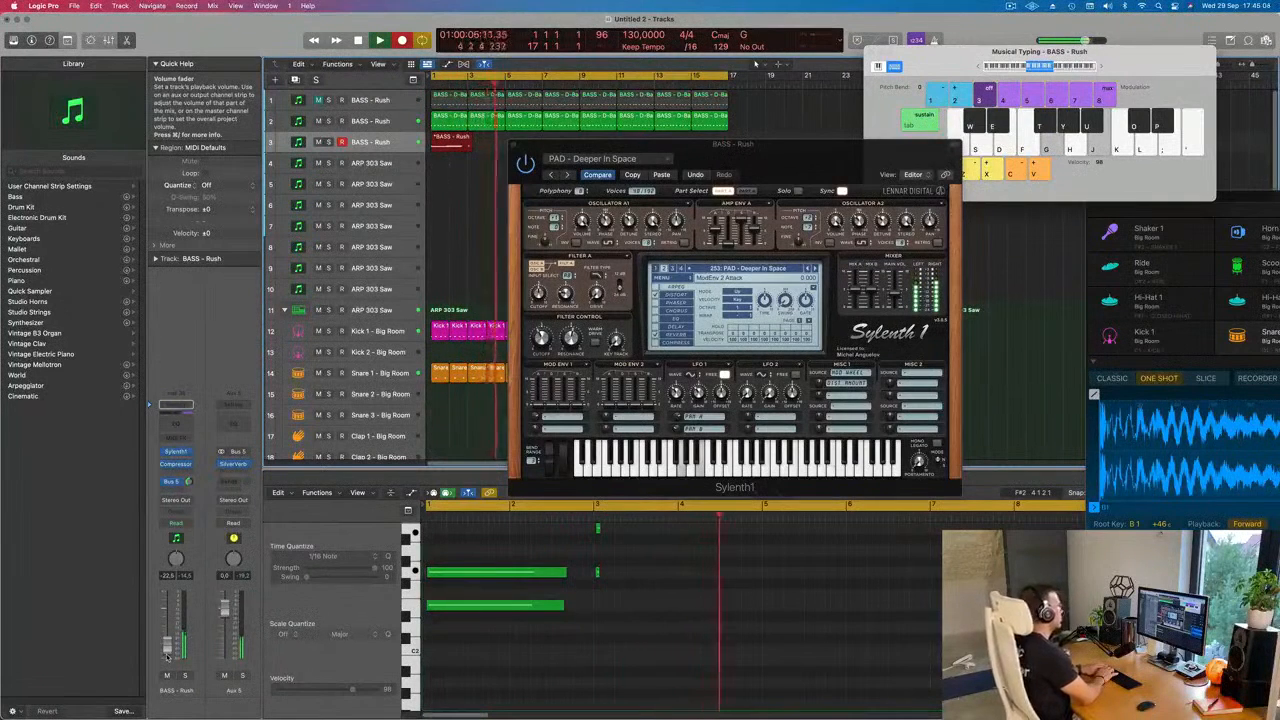
key(space)
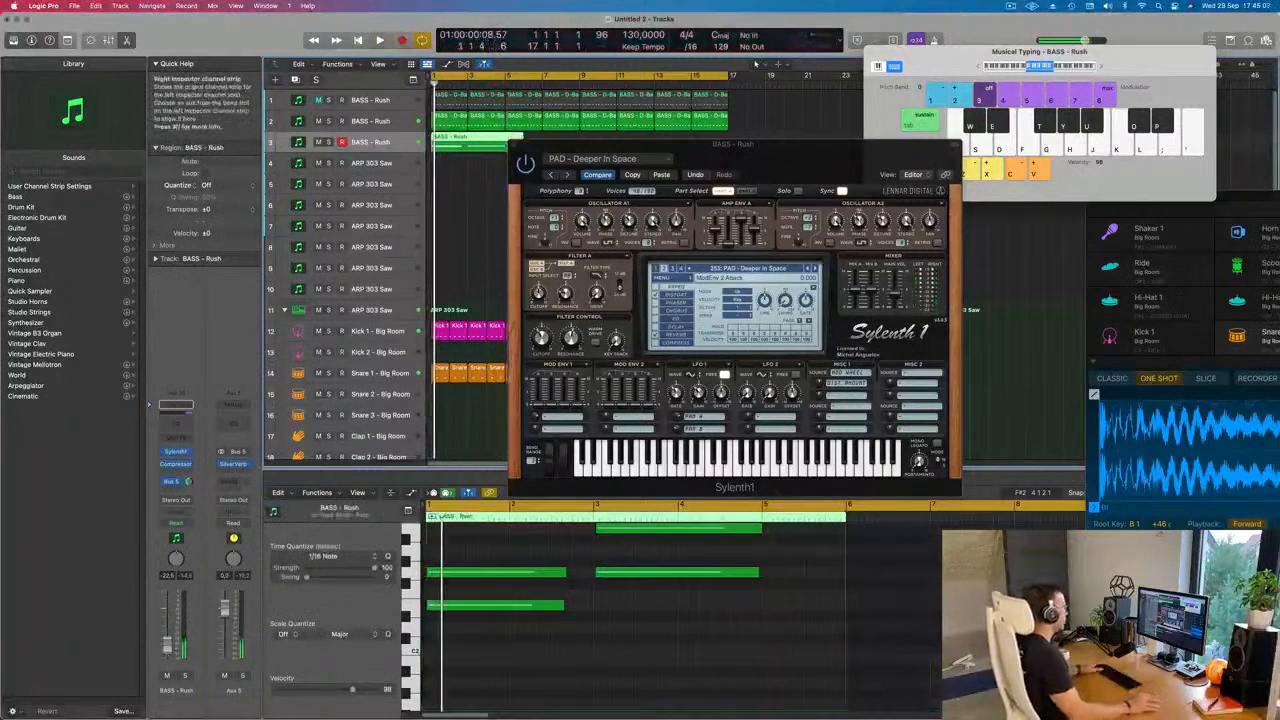
Step: Extend the first chord's notes in the Piano Roll to bar 3, where the second chord starts, and play the part back
click(732, 662)
scroll(628, 682, up, 2)
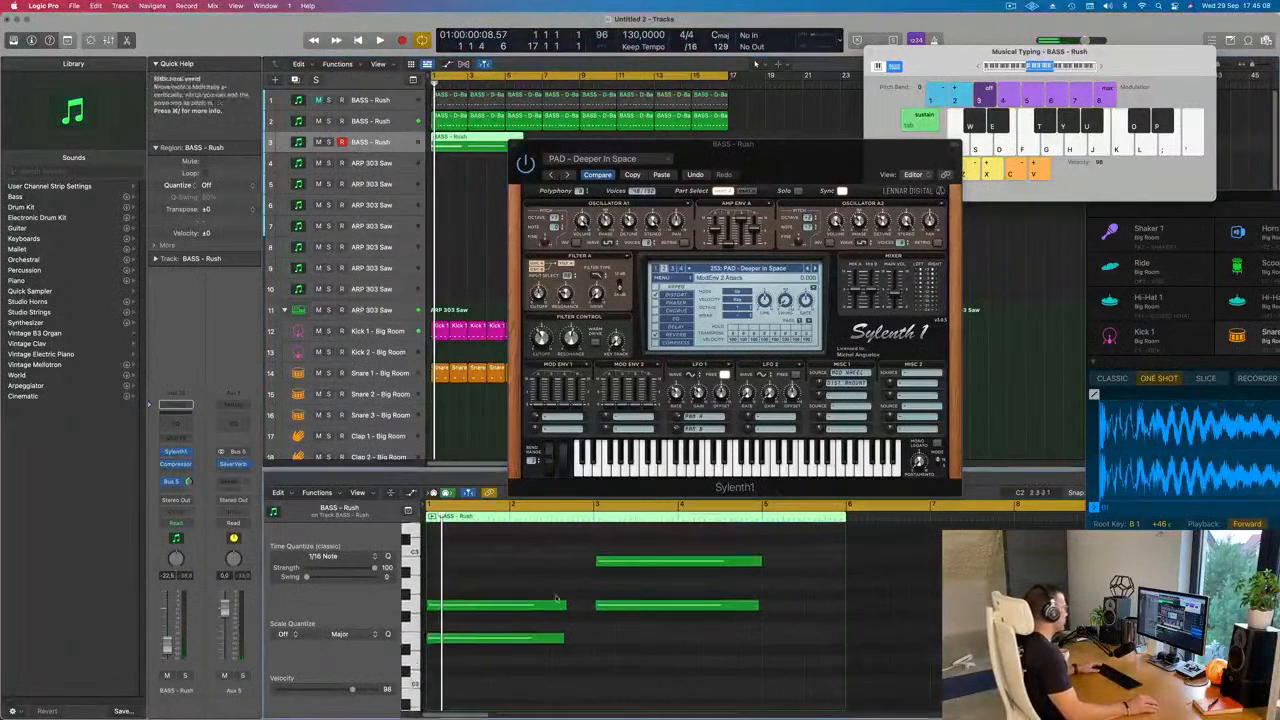
drag(558, 592, 591, 641)
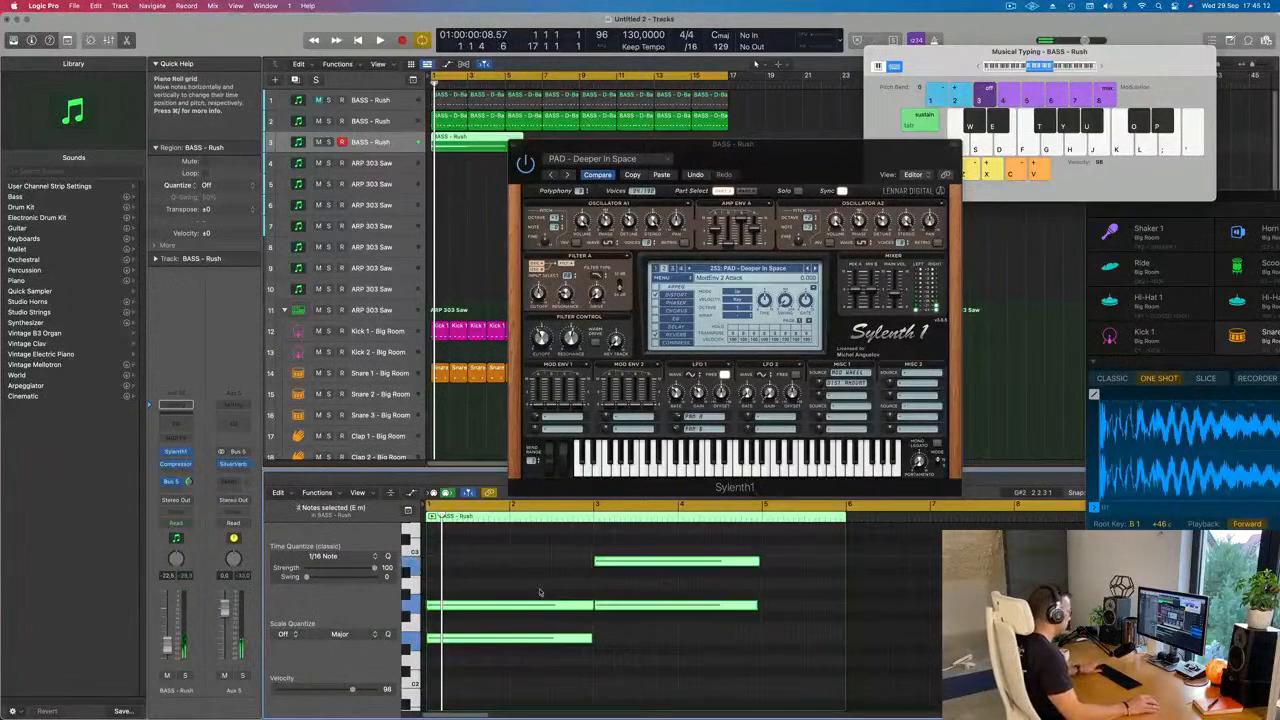
key(space)
key(super+Left)
click(575, 645)
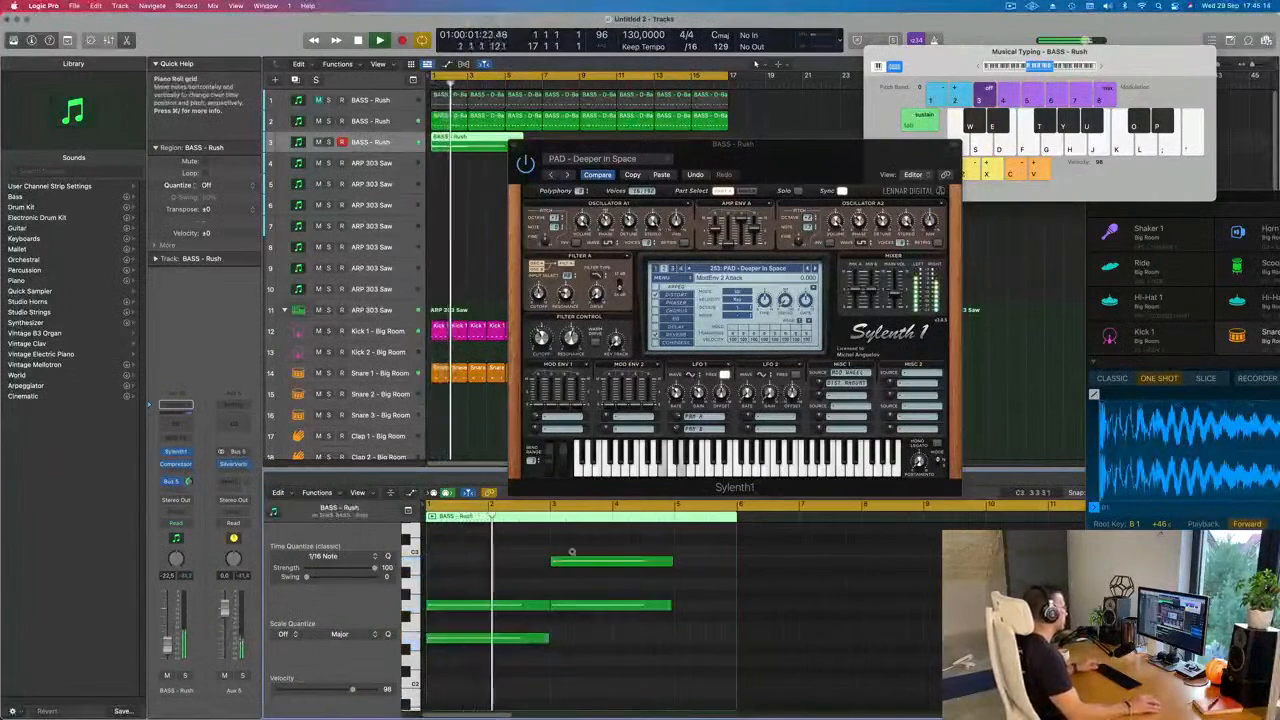
Step: Split the third track's pad region at bar 5 and delete the leftover piece after it
drag(803, 167, 792, 241)
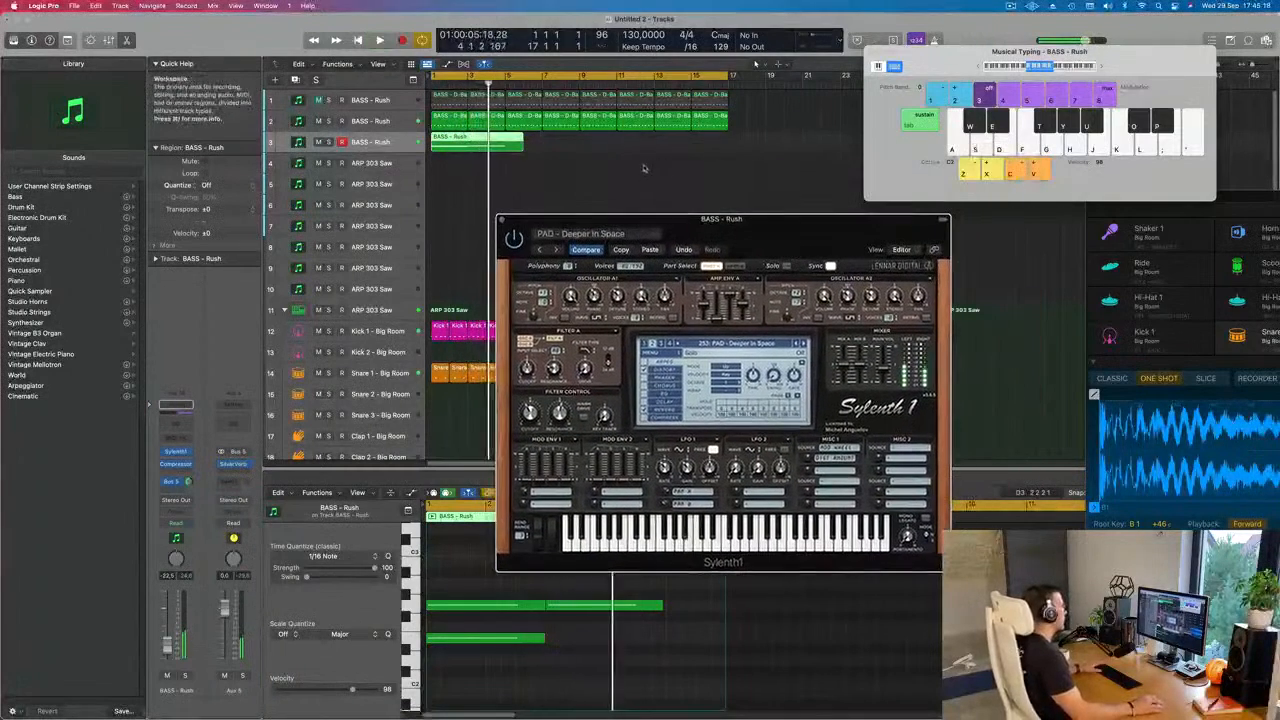
key(space)
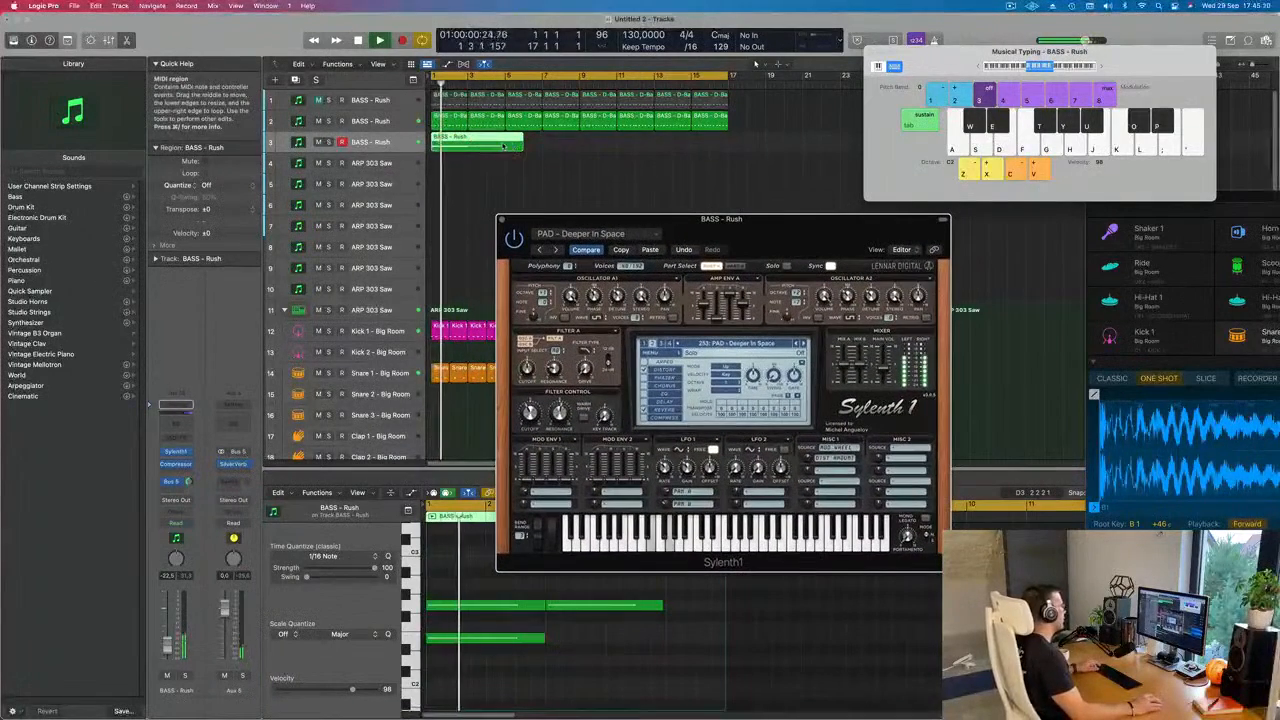
super+double_click(506, 145)
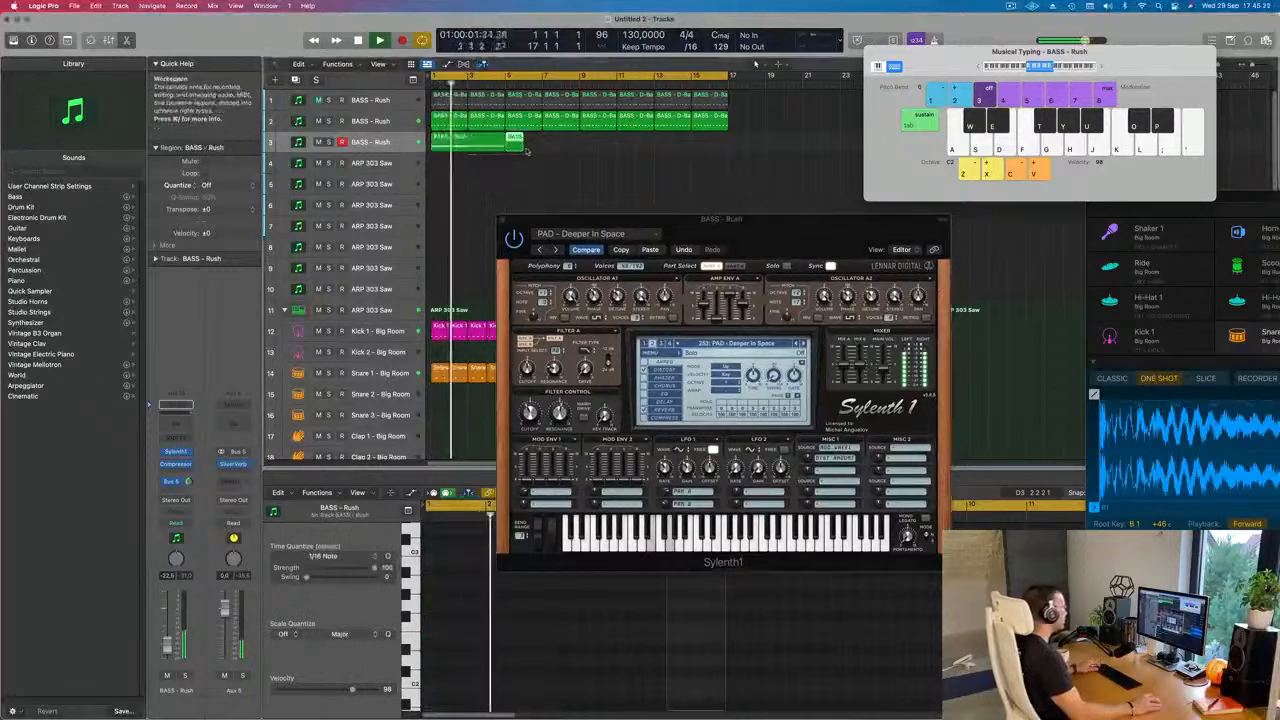
key(Delete)
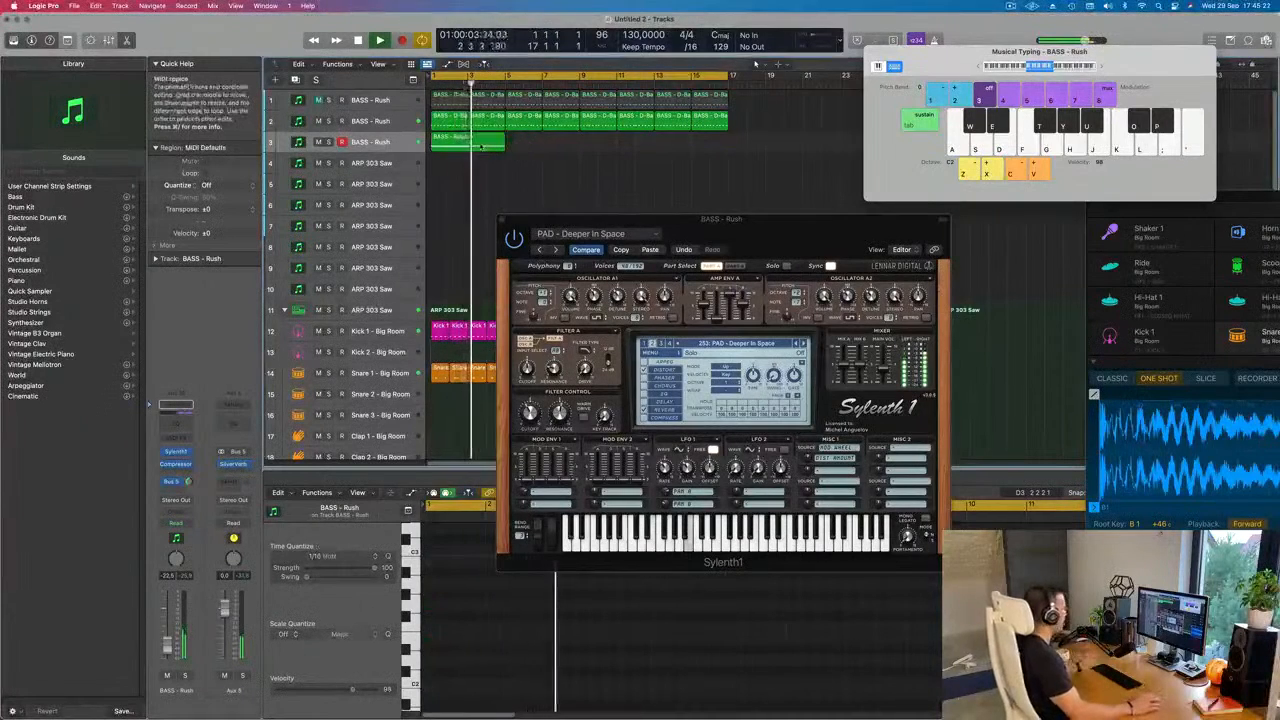
Step: Repeat the four-bar pad region three times so it fills the track up to bar 17
click(480, 146)
key(super+r)
key(super+r)
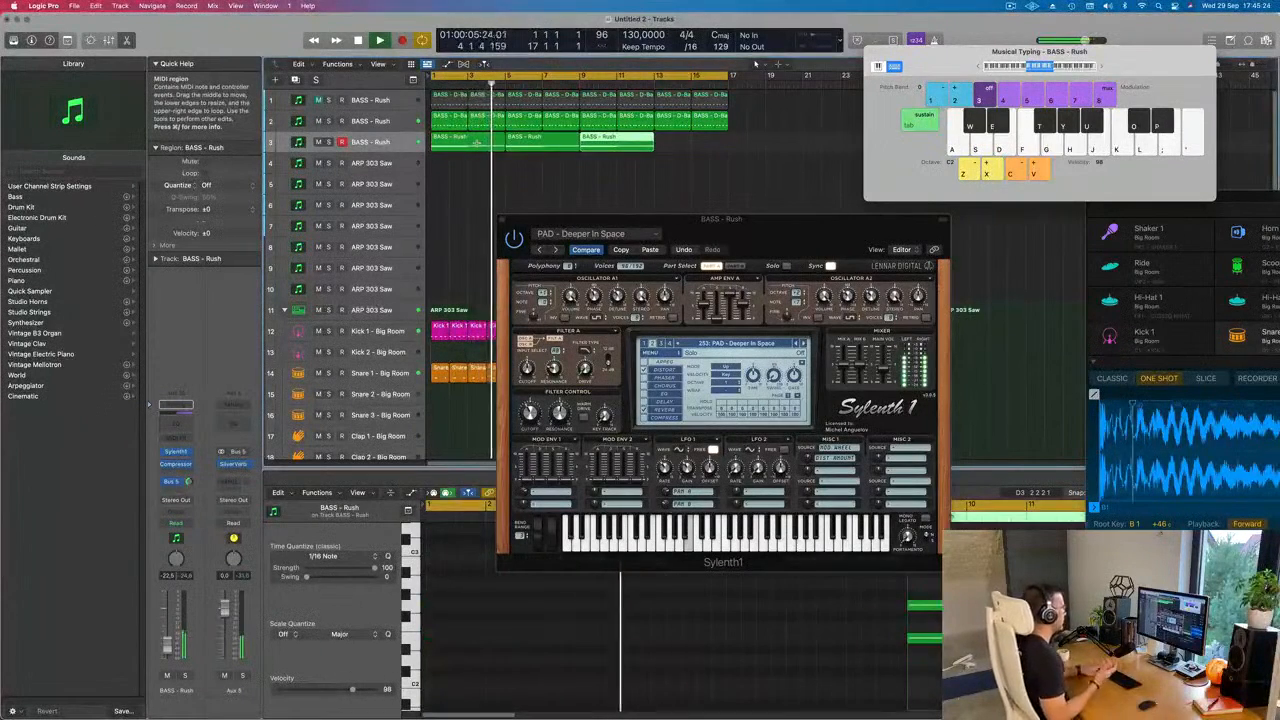
key(super+r)
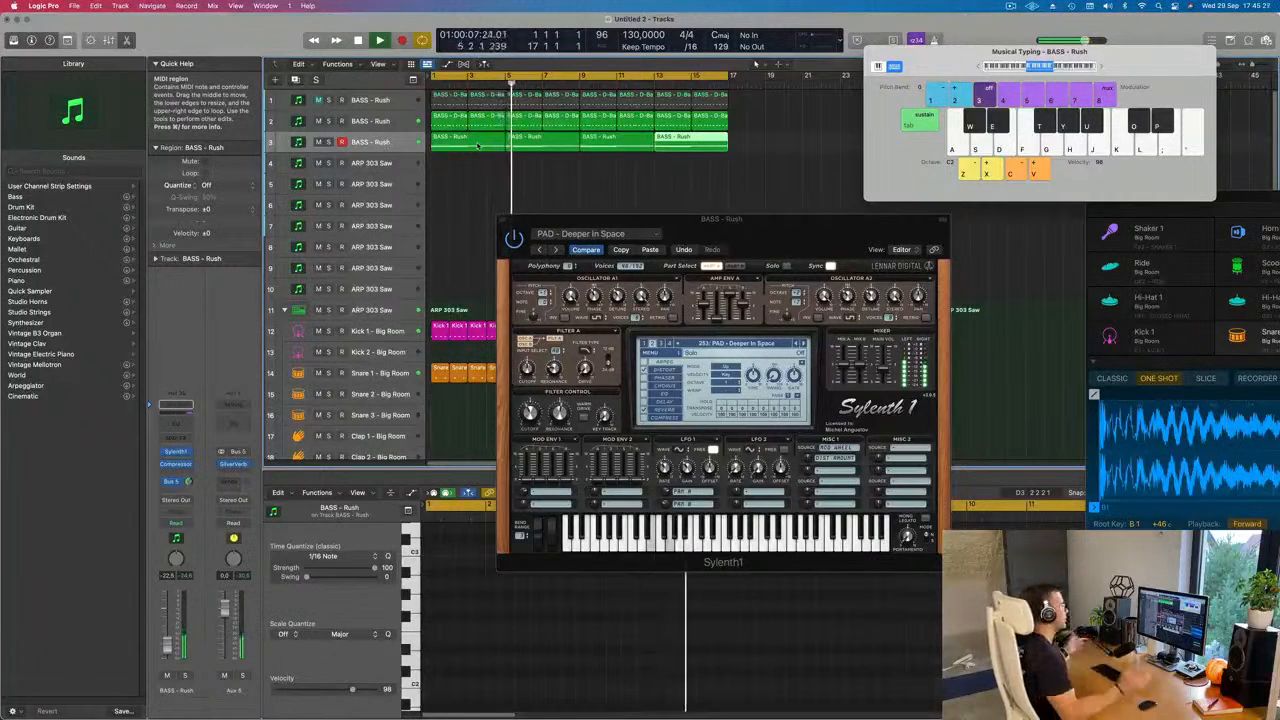
drag(747, 226, 754, 226)
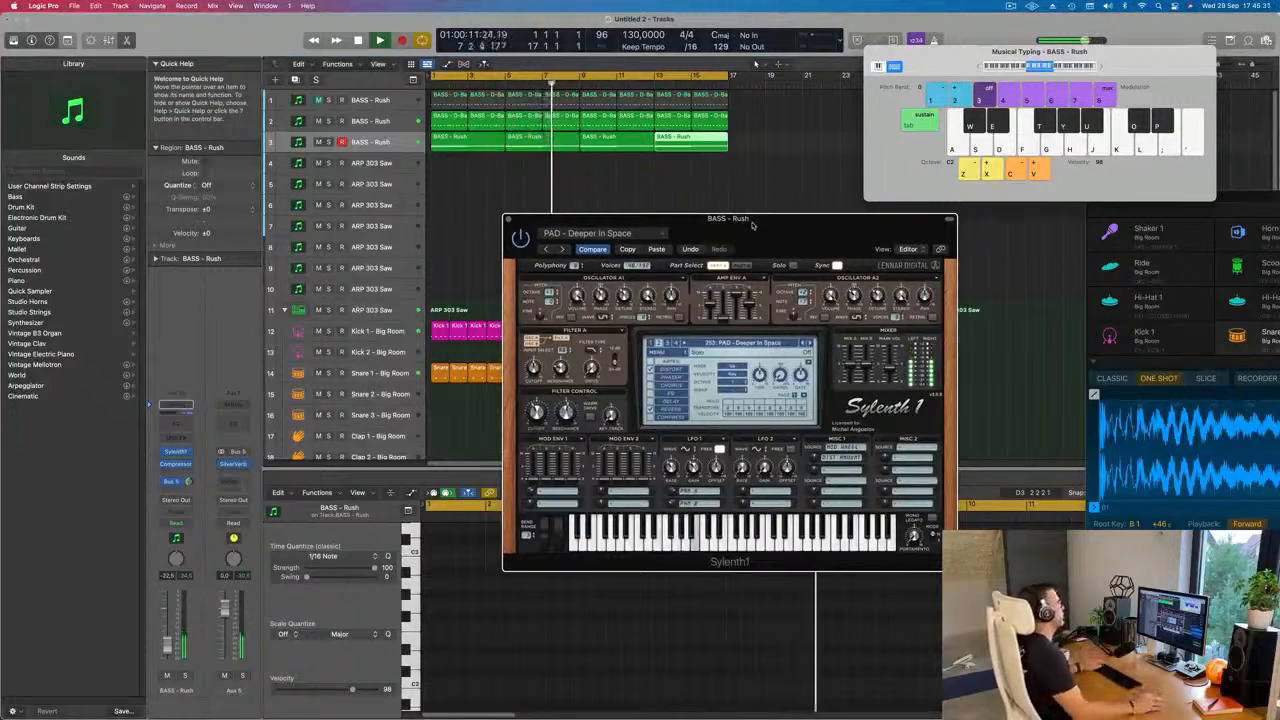
drag(753, 226, 747, 226)
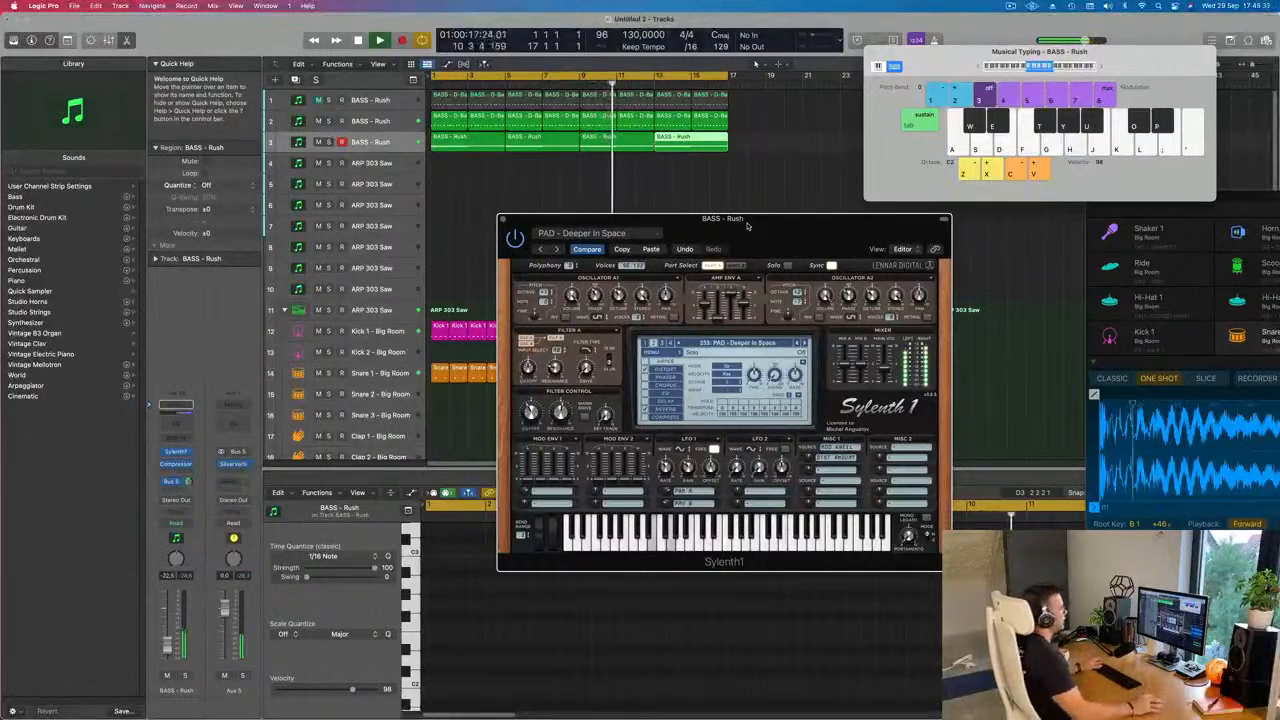
drag(747, 226, 832, 205)
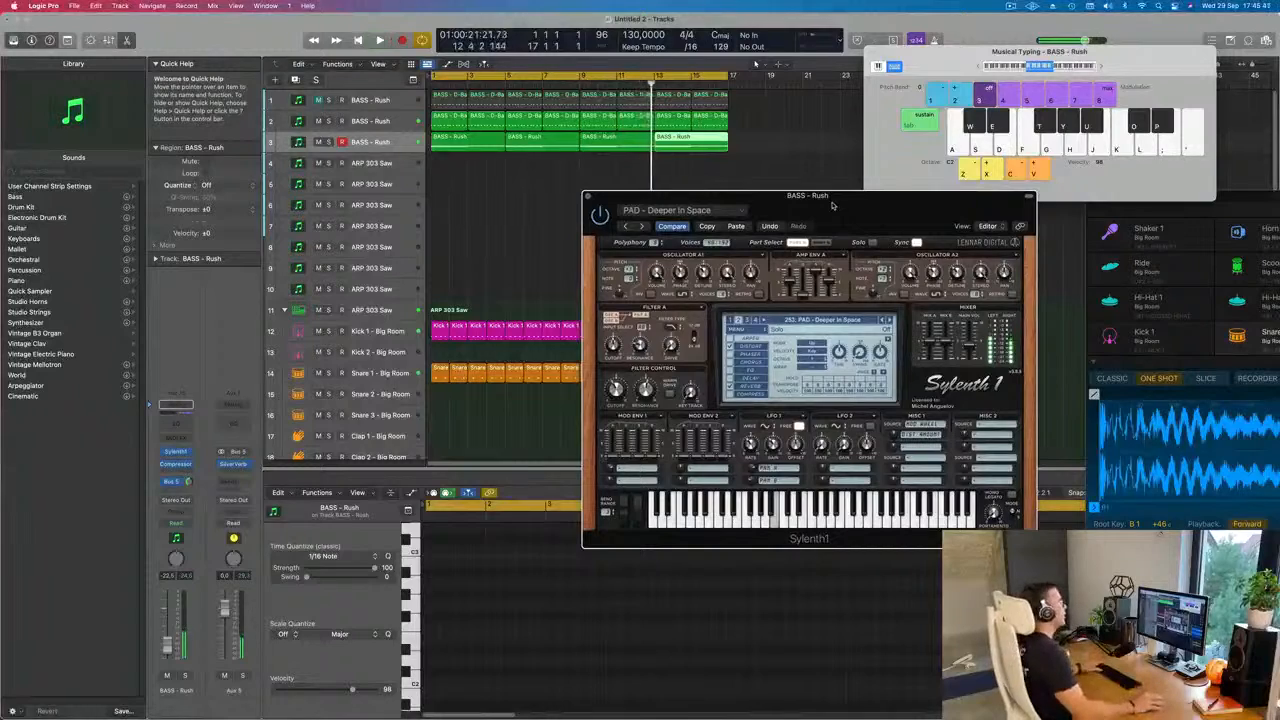
drag(832, 205, 704, 194)
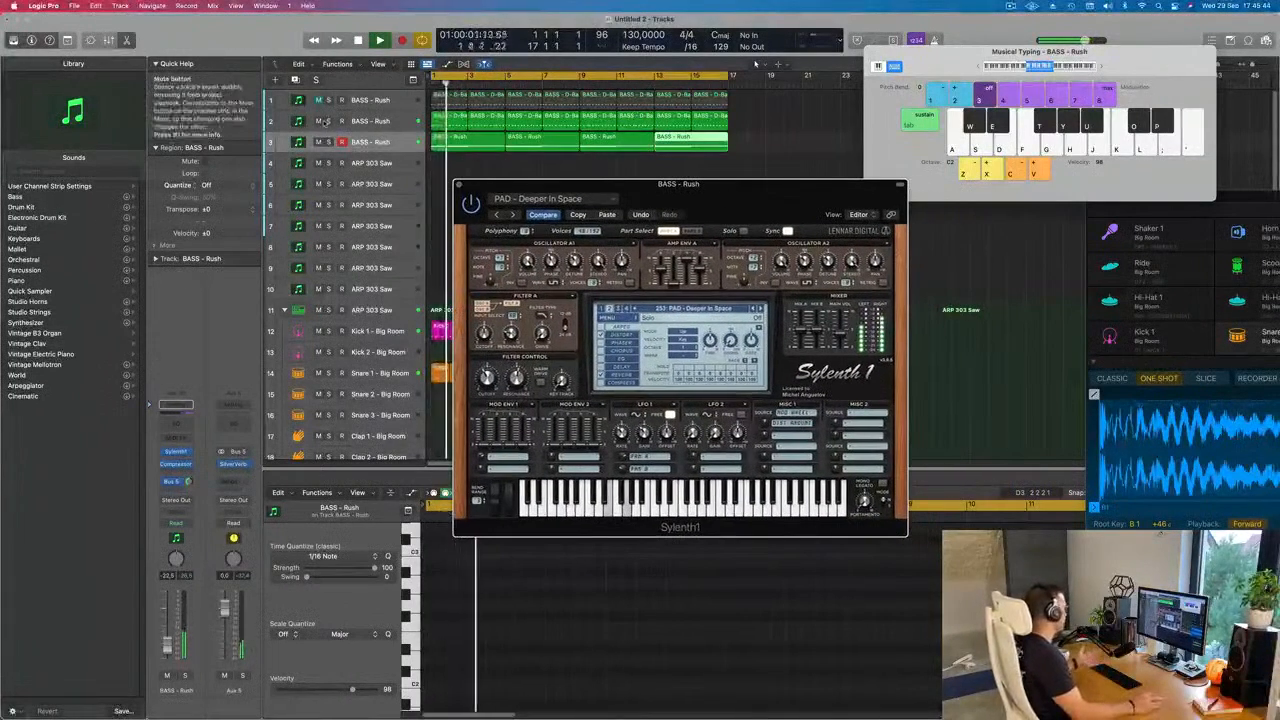
Step: Audition further Sylenth1 pad presets against the loop, settle on PAD - Rain, and browse the preset list without changing it
click(760, 309)
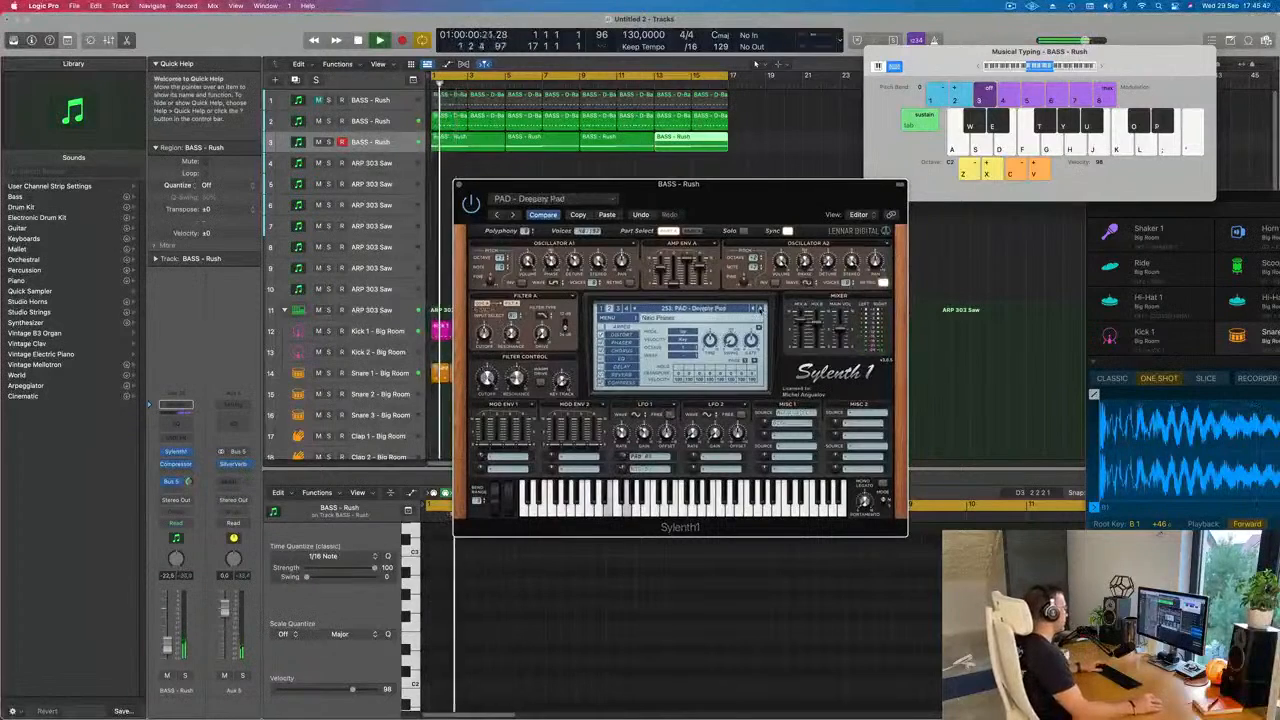
key(space)
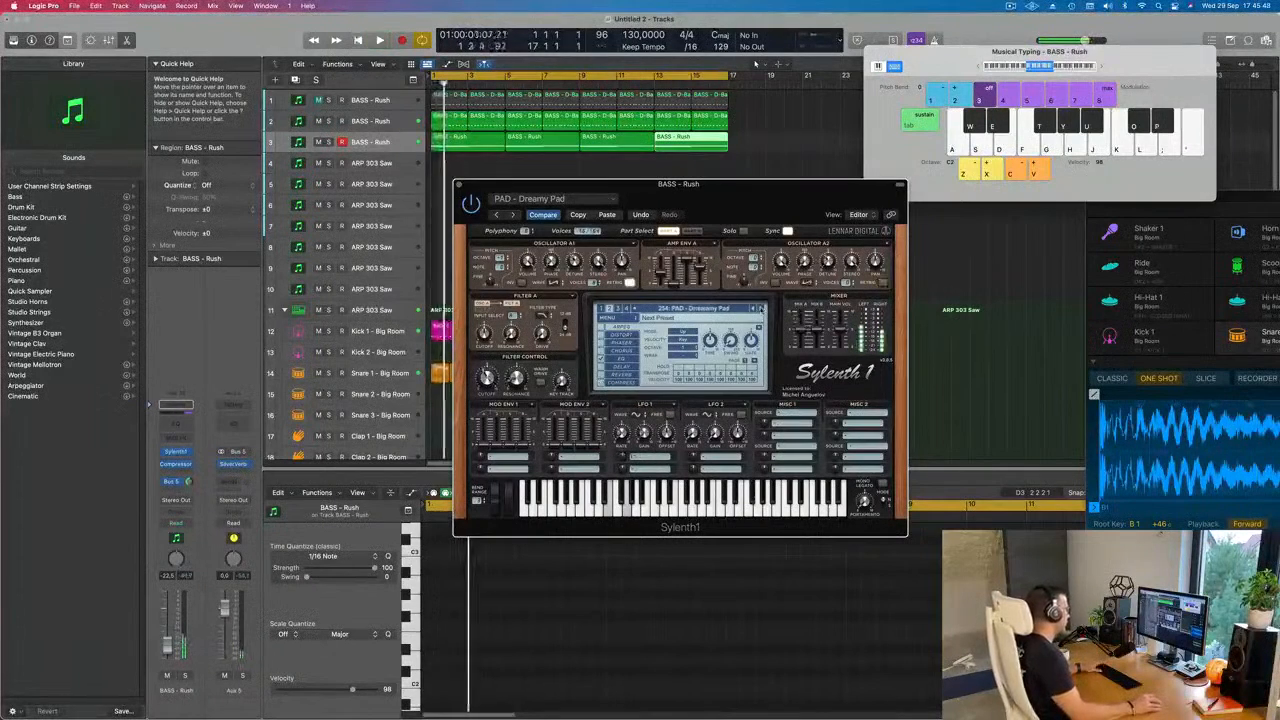
click(760, 309)
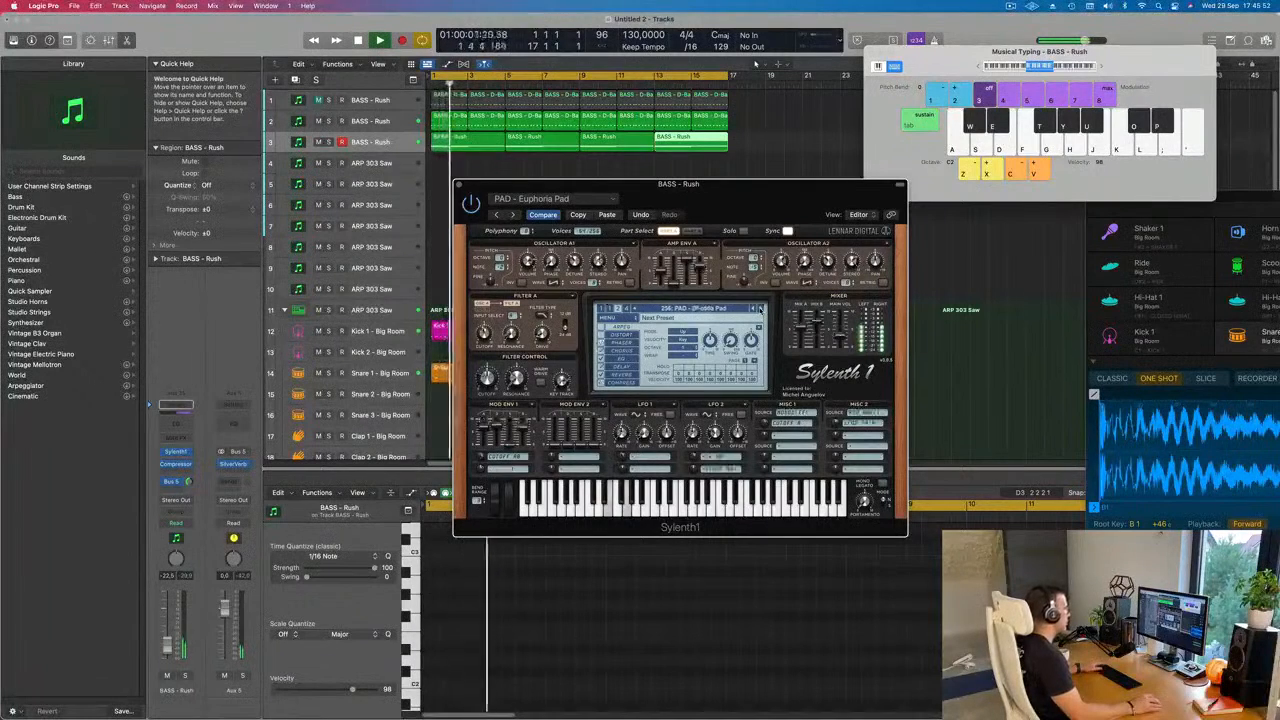
click(760, 309)
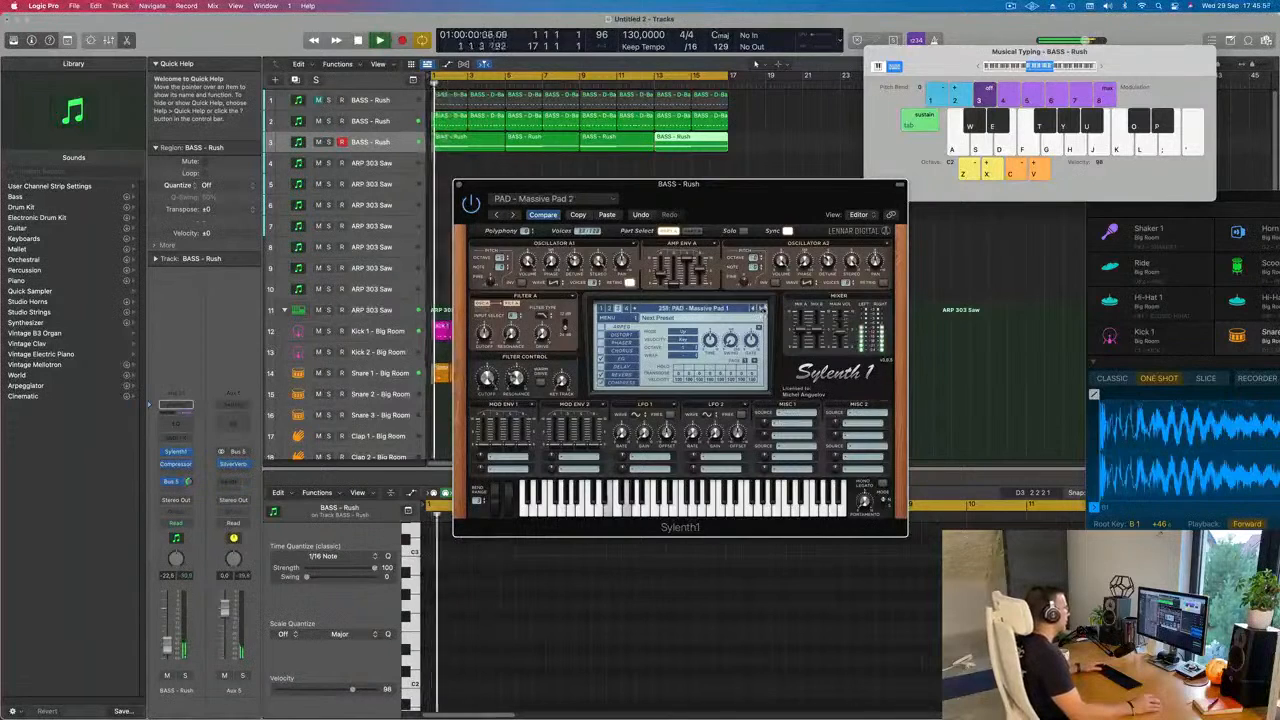
click(760, 309)
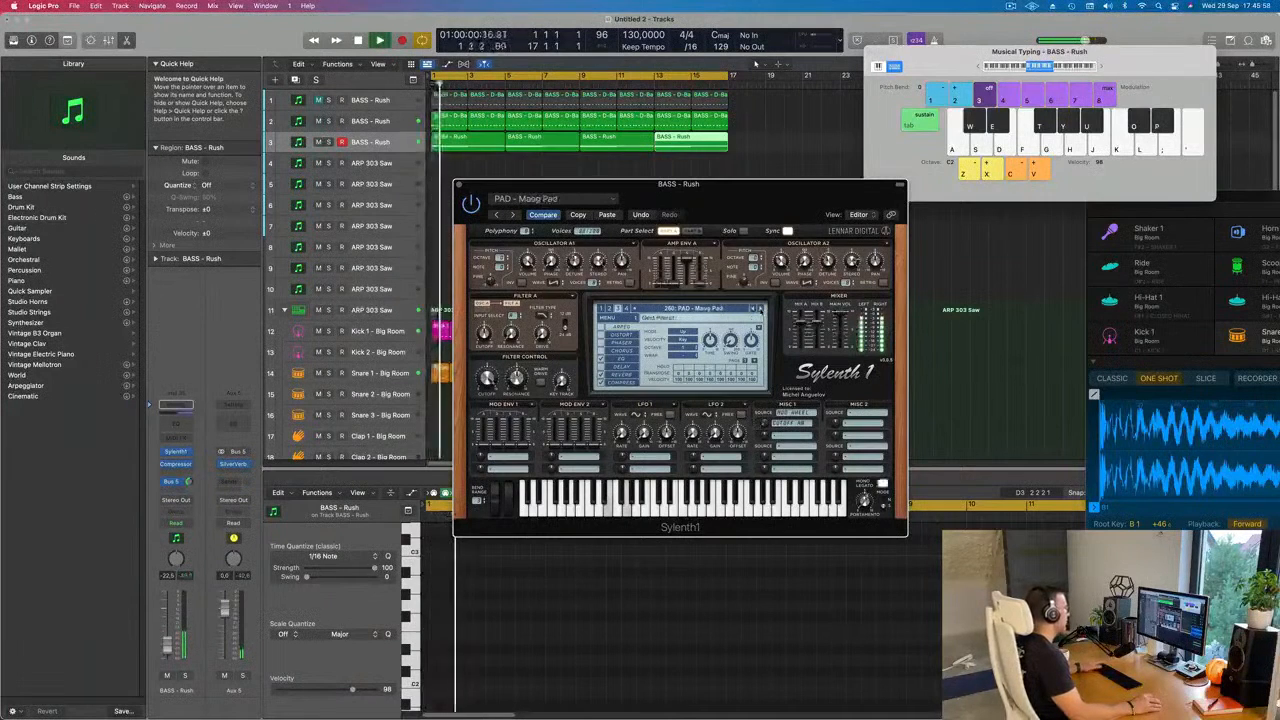
click(760, 309)
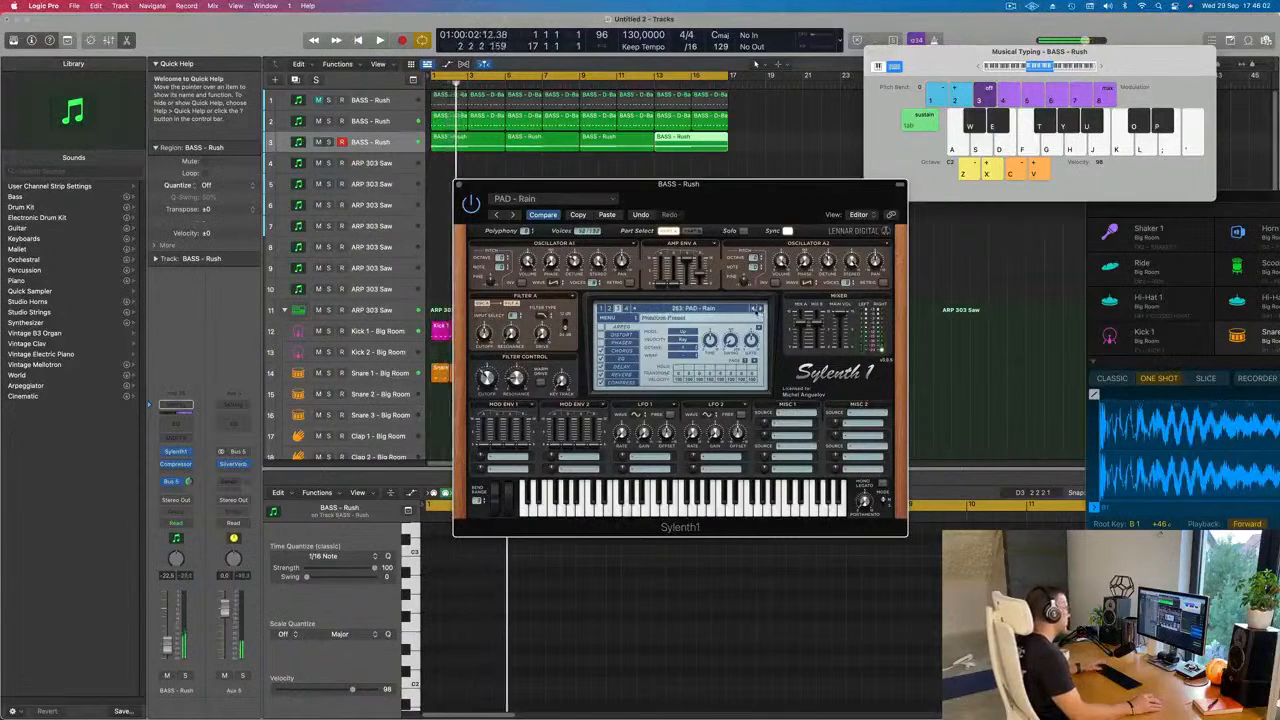
click(729, 310)
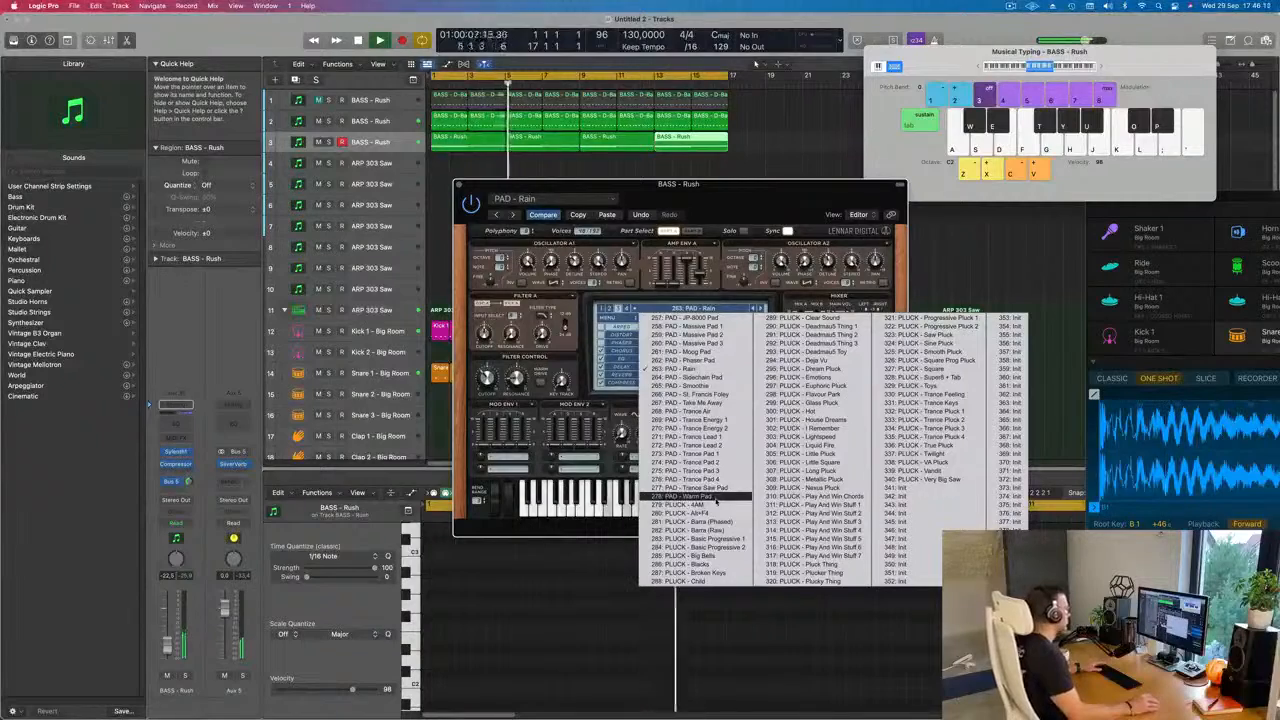
click(521, 406)
key(Return)
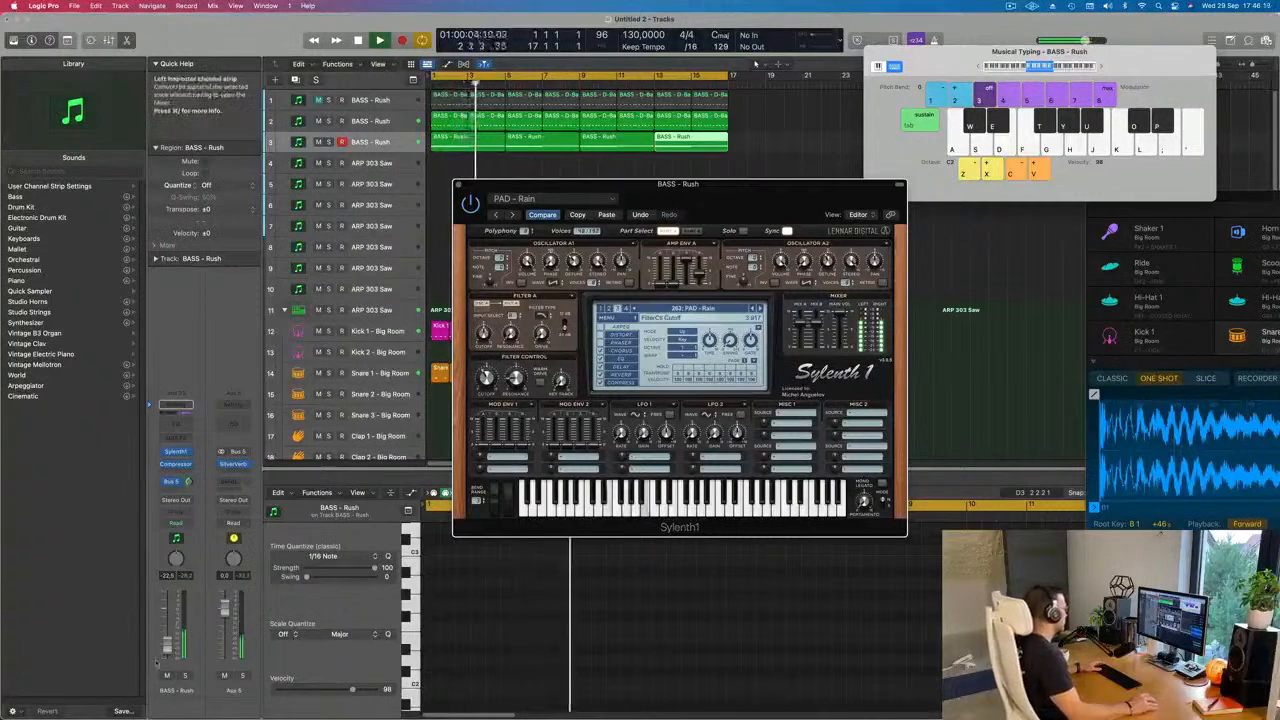
Step: Add a Channel EQ to the pad track with a 12 dB/Oct low cut at about 146 Hz
click(176, 425)
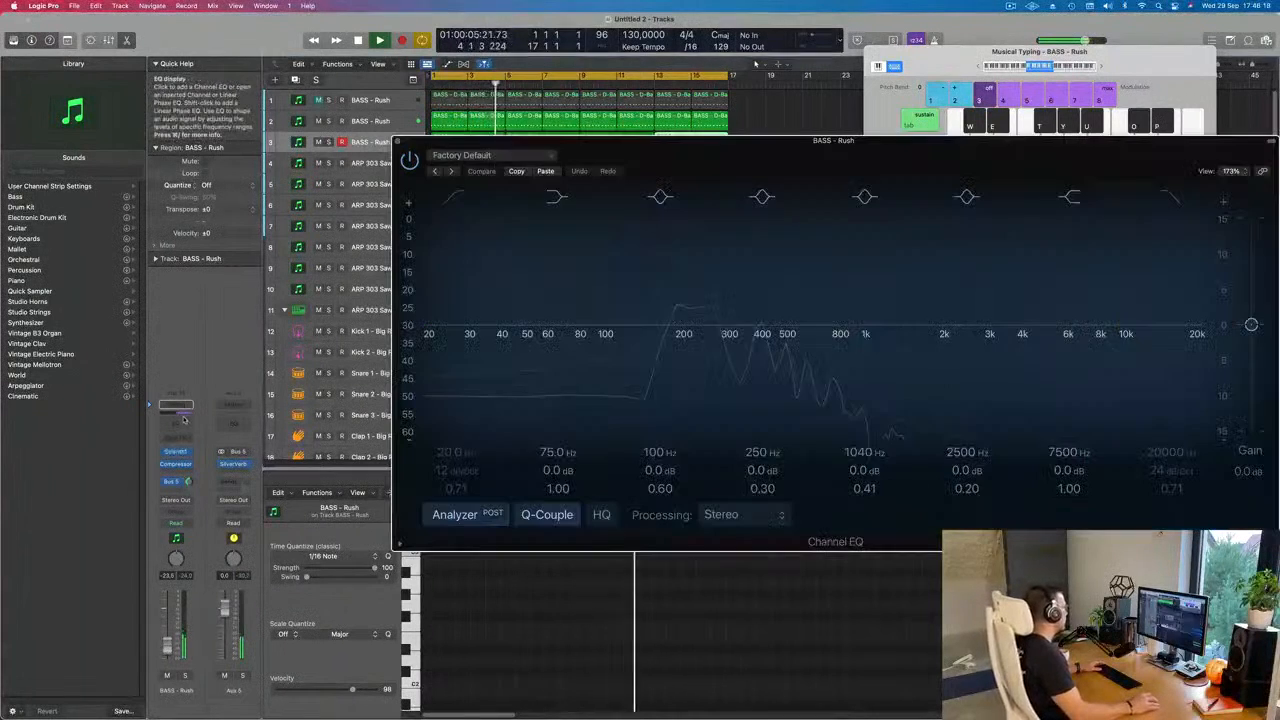
click(450, 207)
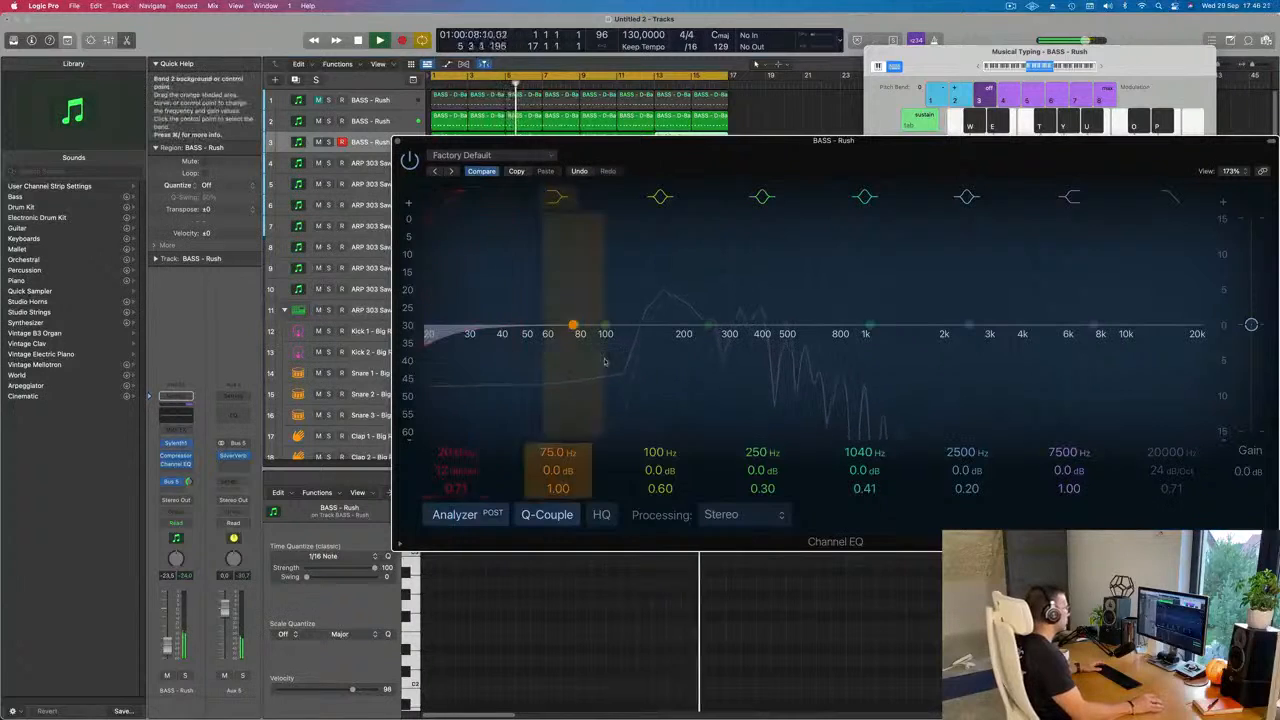
drag(530, 360, 660, 318)
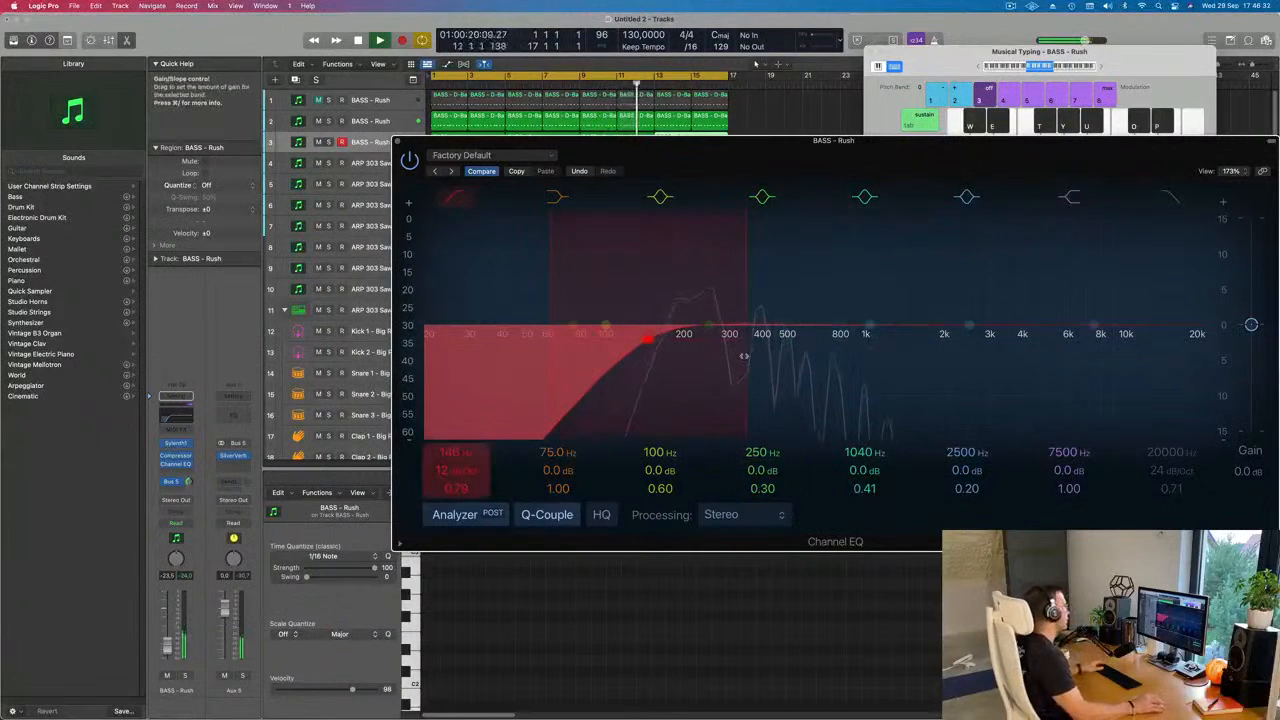
click(398, 143)
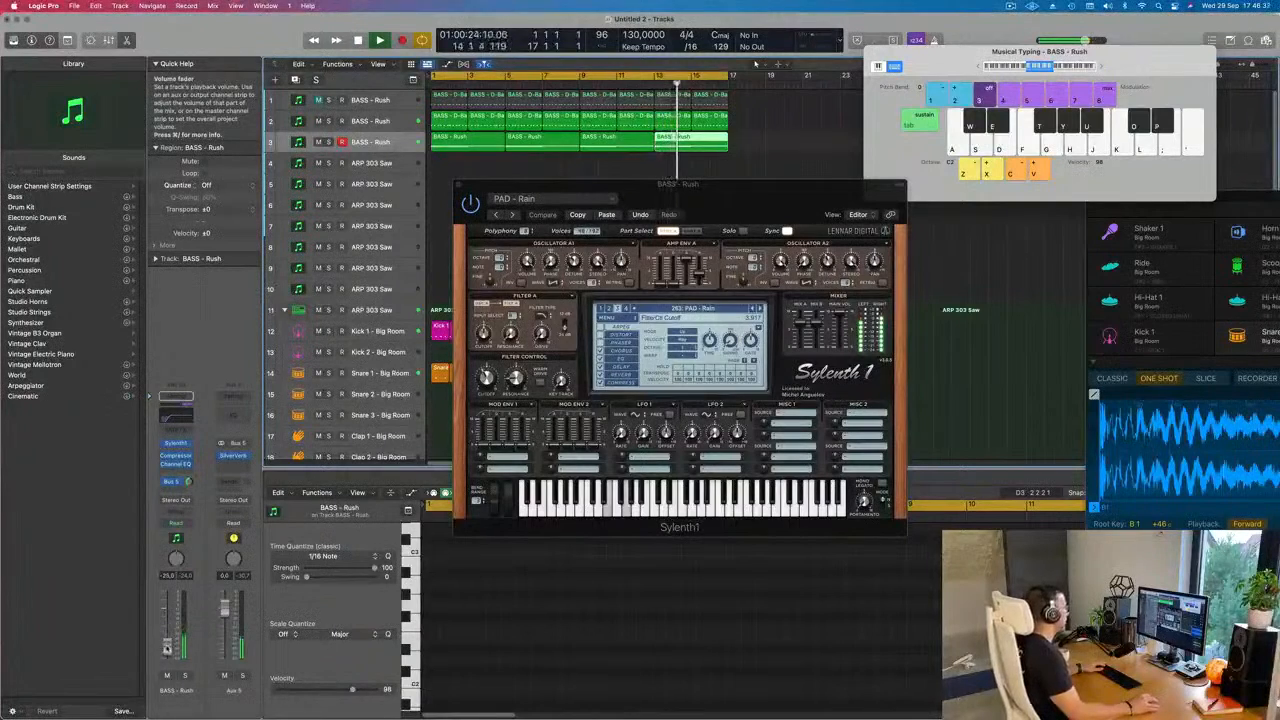
Step: Move the pad's Sylenth1 window aside and close it to clear the arrangement view
drag(745, 201, 795, 236)
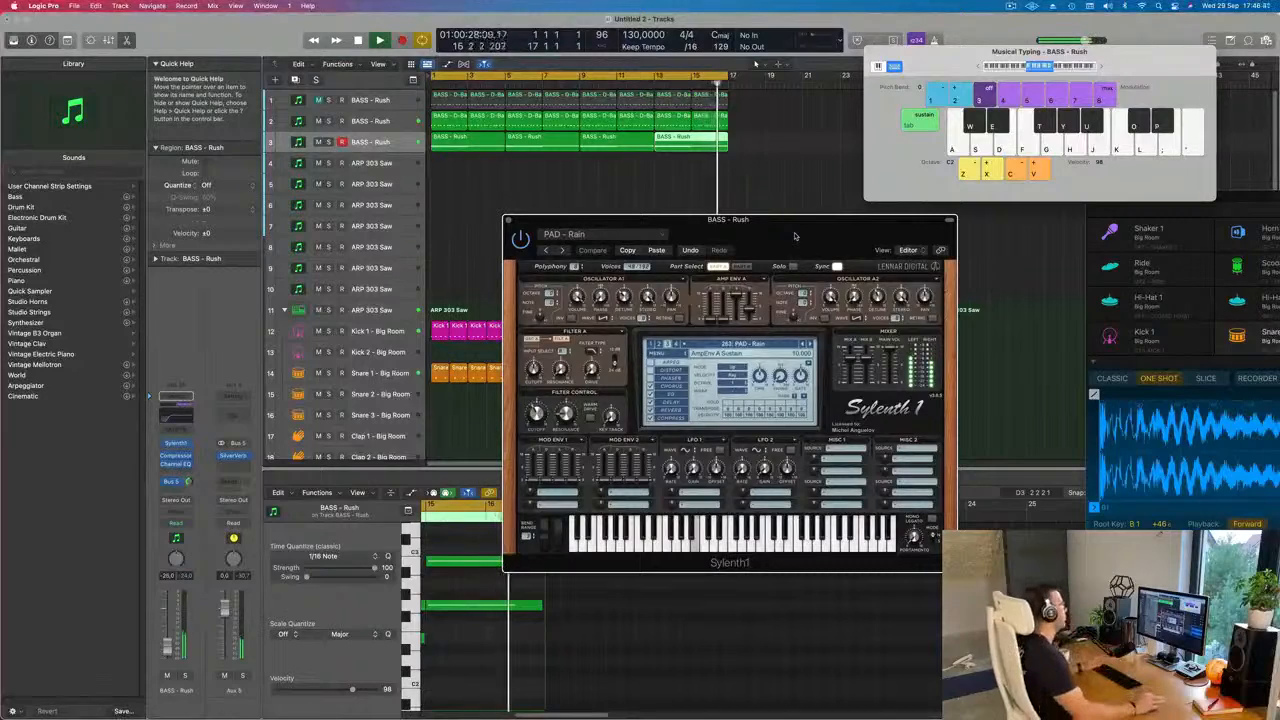
drag(795, 236, 867, 230)
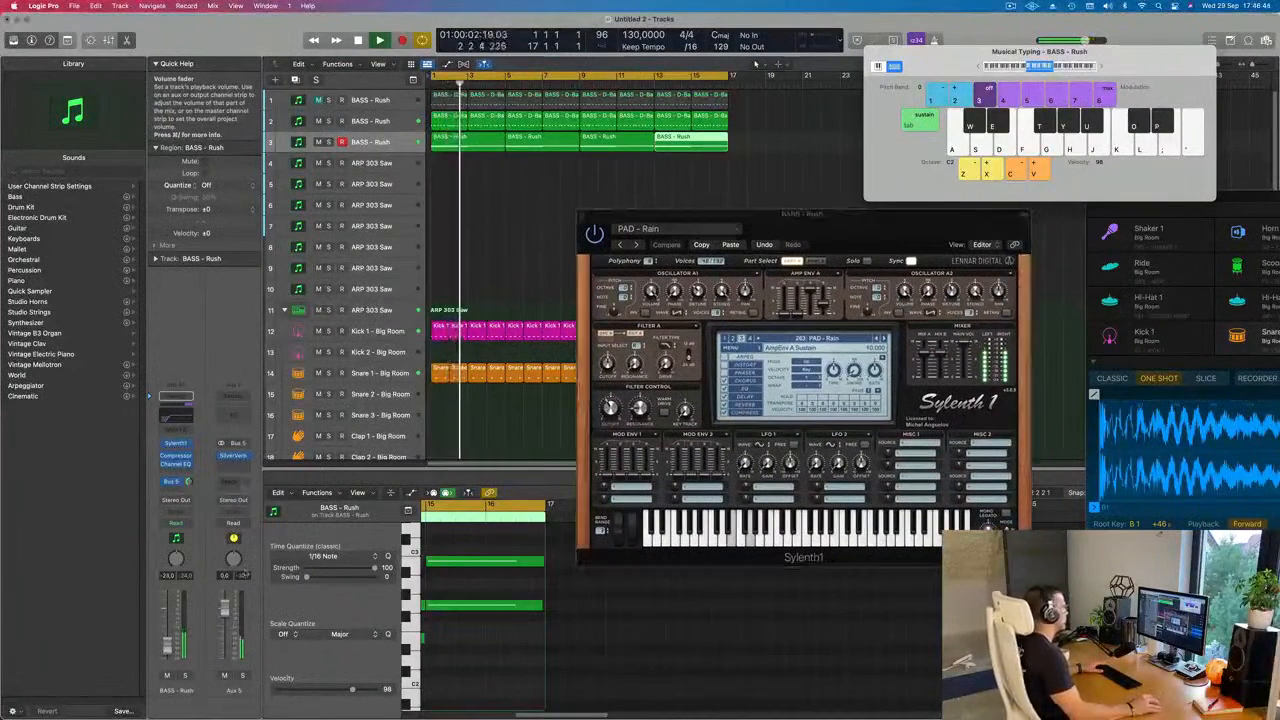
drag(583, 215, 492, 264)
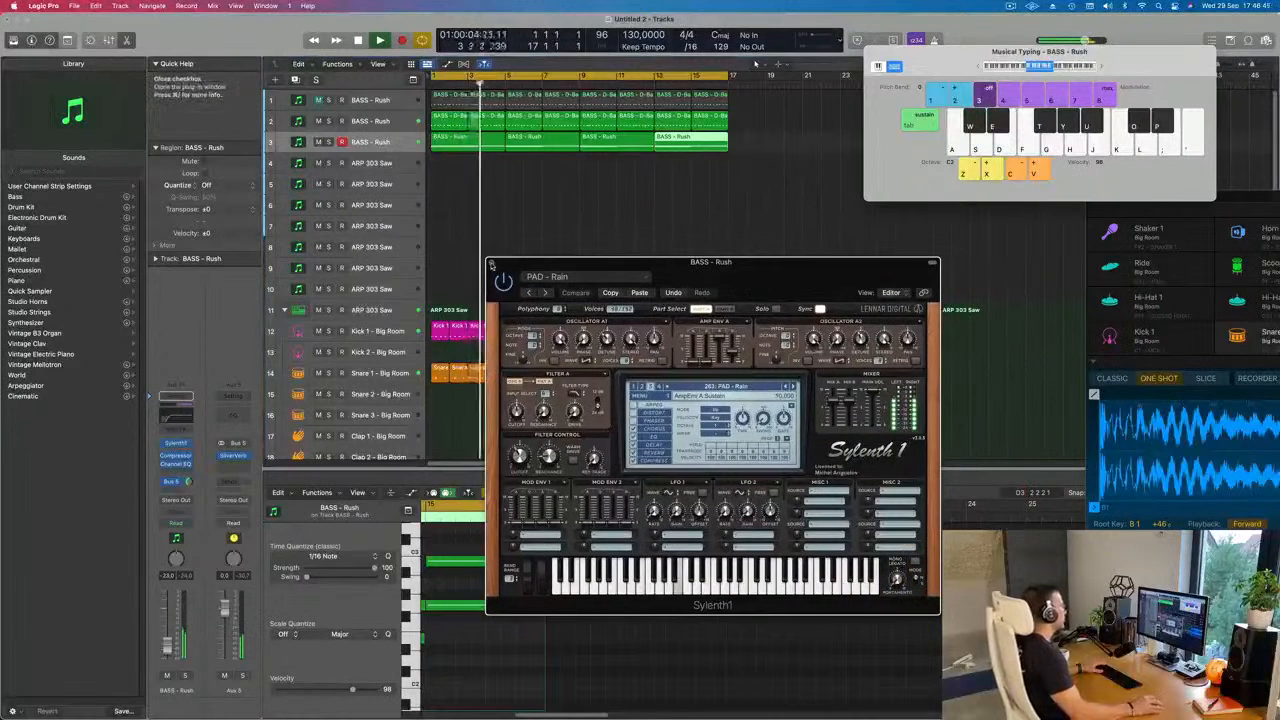
click(491, 263)
click(383, 163)
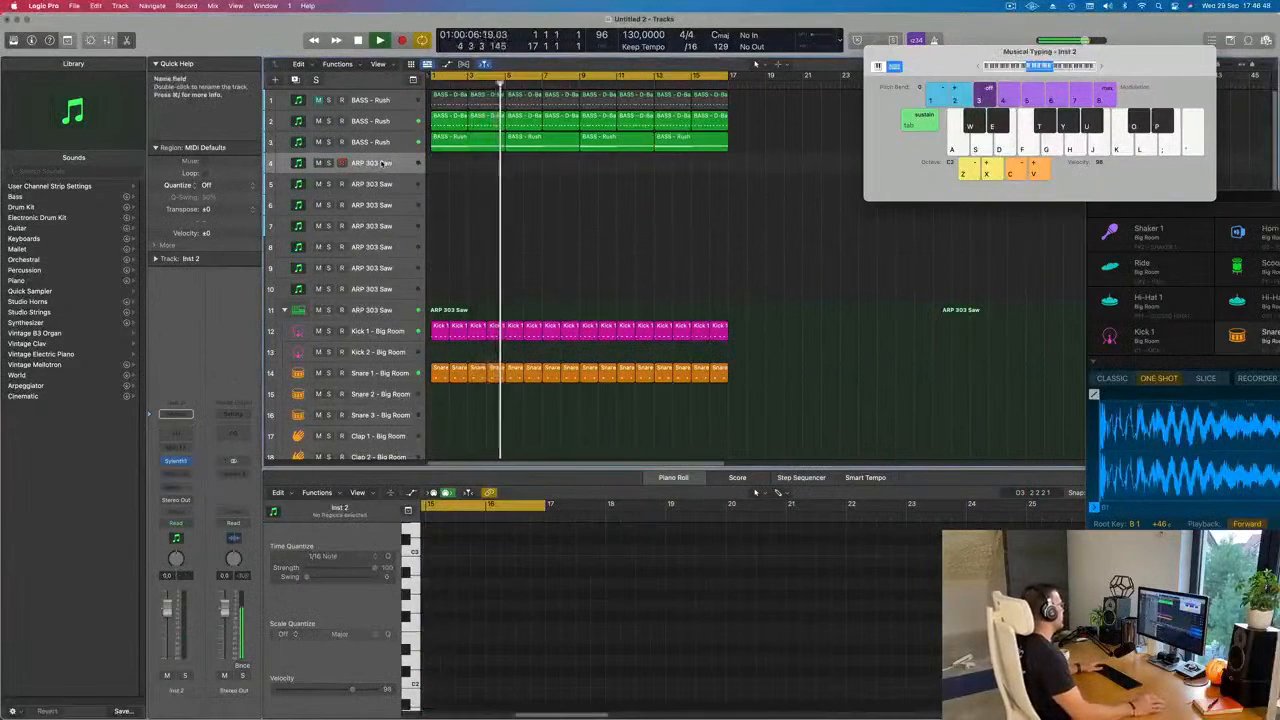
click(175, 461)
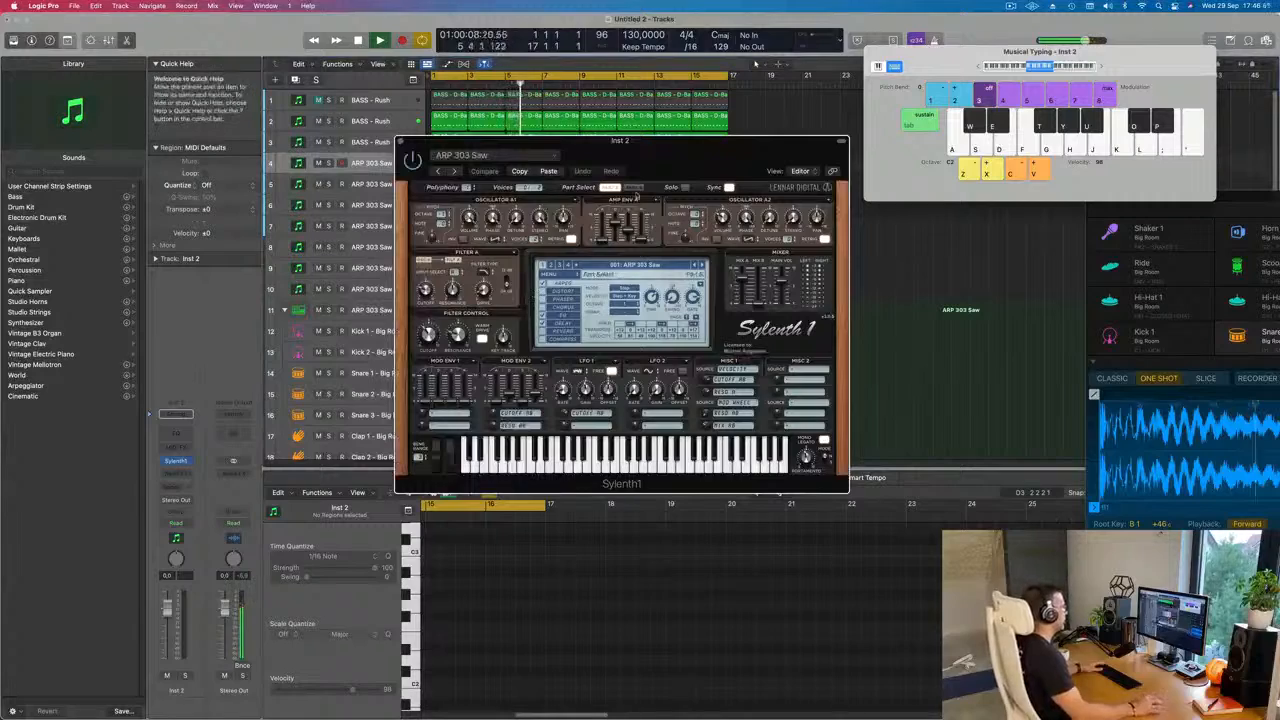
drag(636, 141, 813, 193)
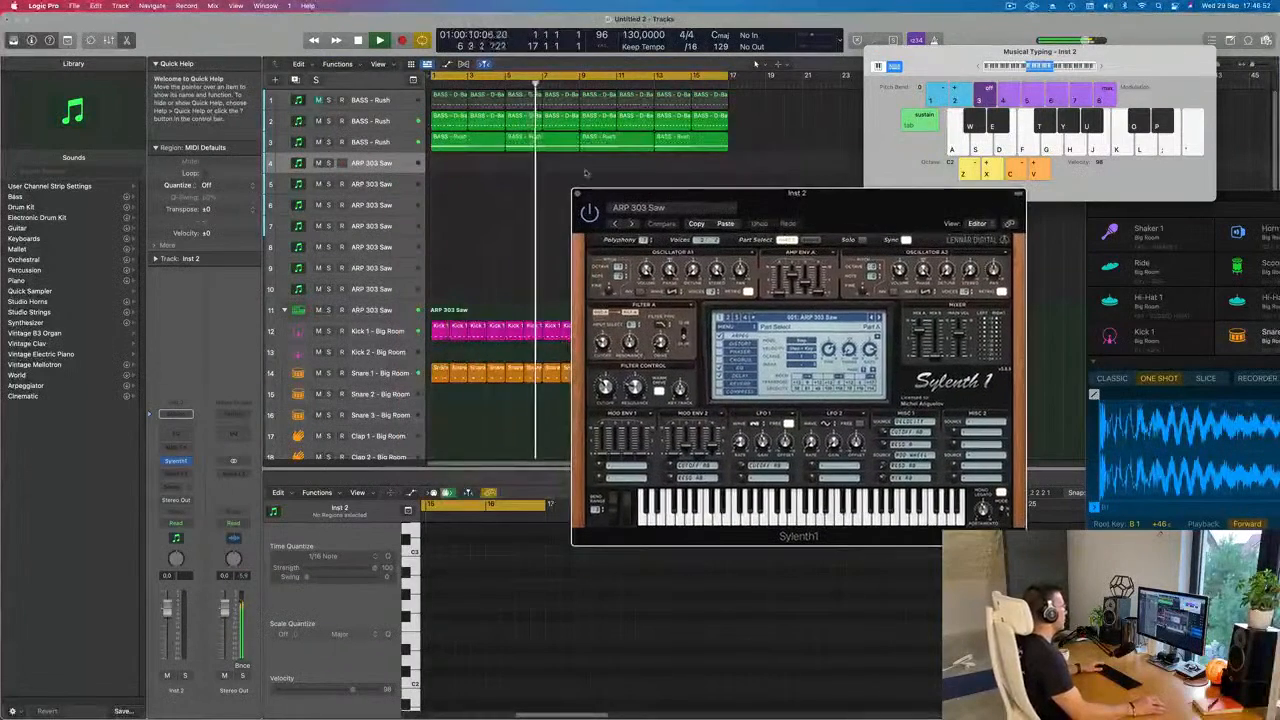
Step: Duplicate the third track with its channel settings and enlarge the new fourth track's height
click(393, 143)
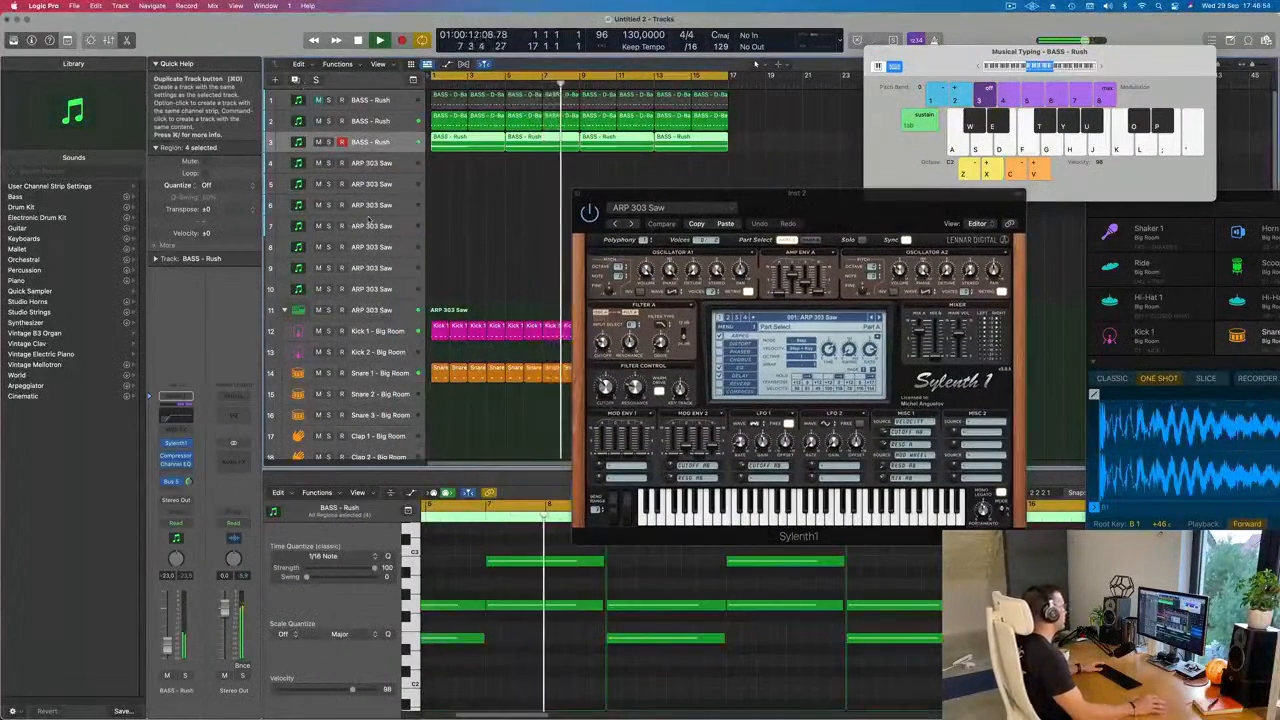
key(super+d)
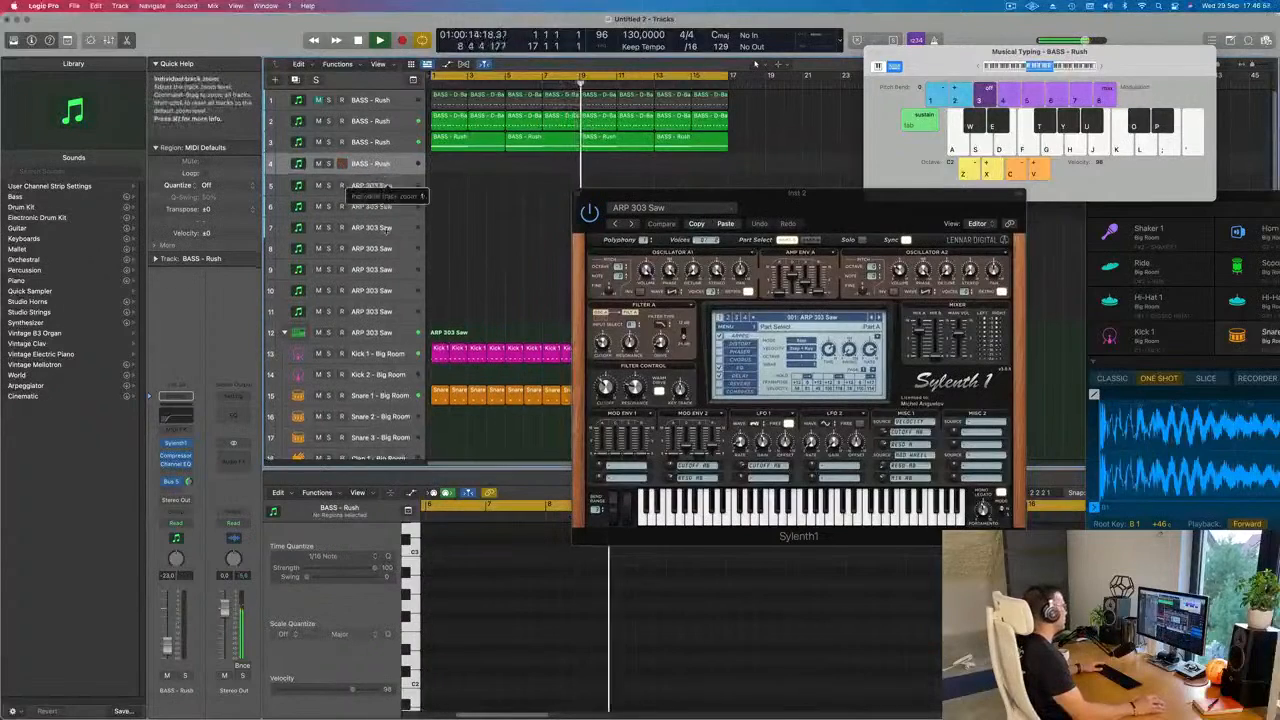
drag(378, 176, 395, 234)
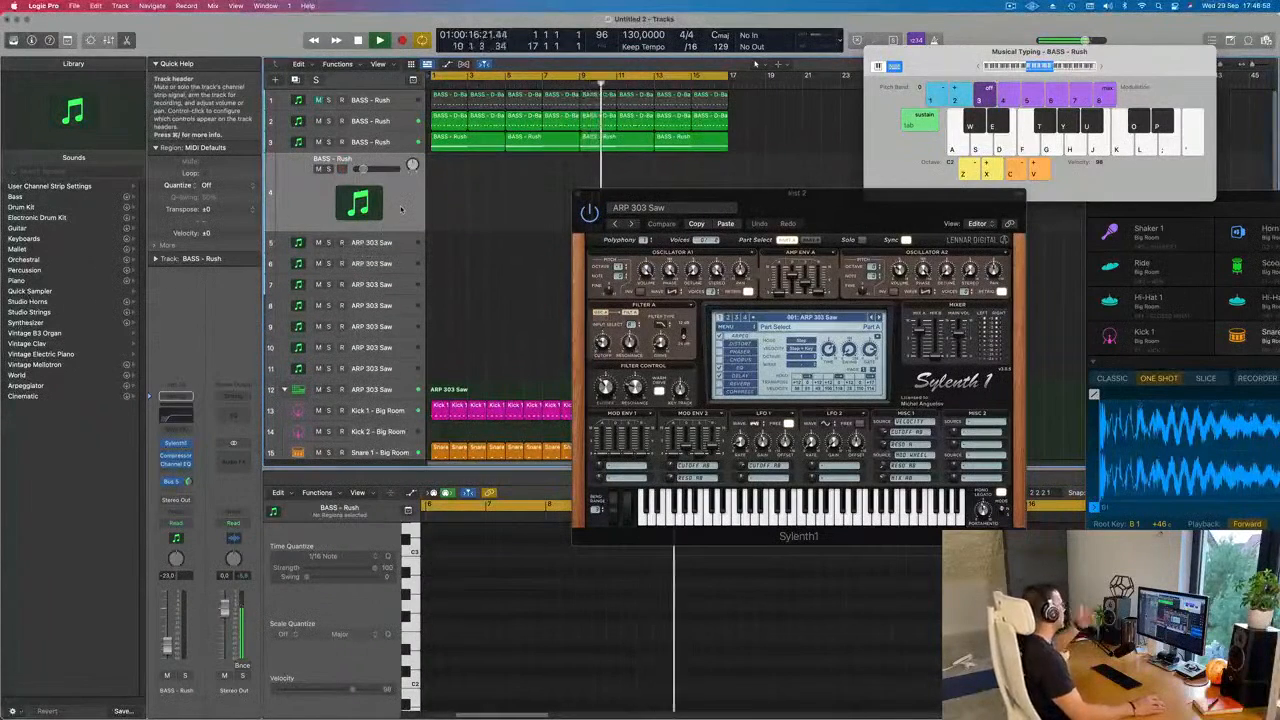
Step: Open Sylenth1 on the duplicated fourth track and load the PLUCK - 4AM preset
click(176, 444)
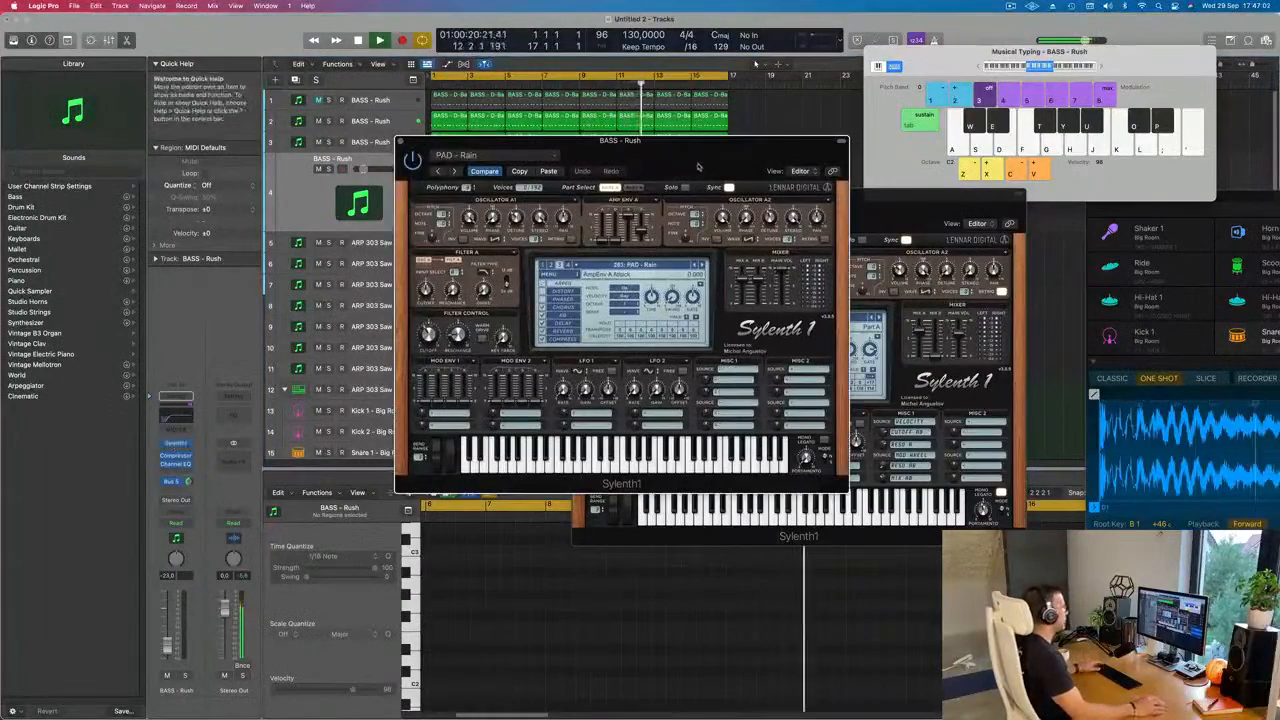
drag(698, 167, 751, 249)
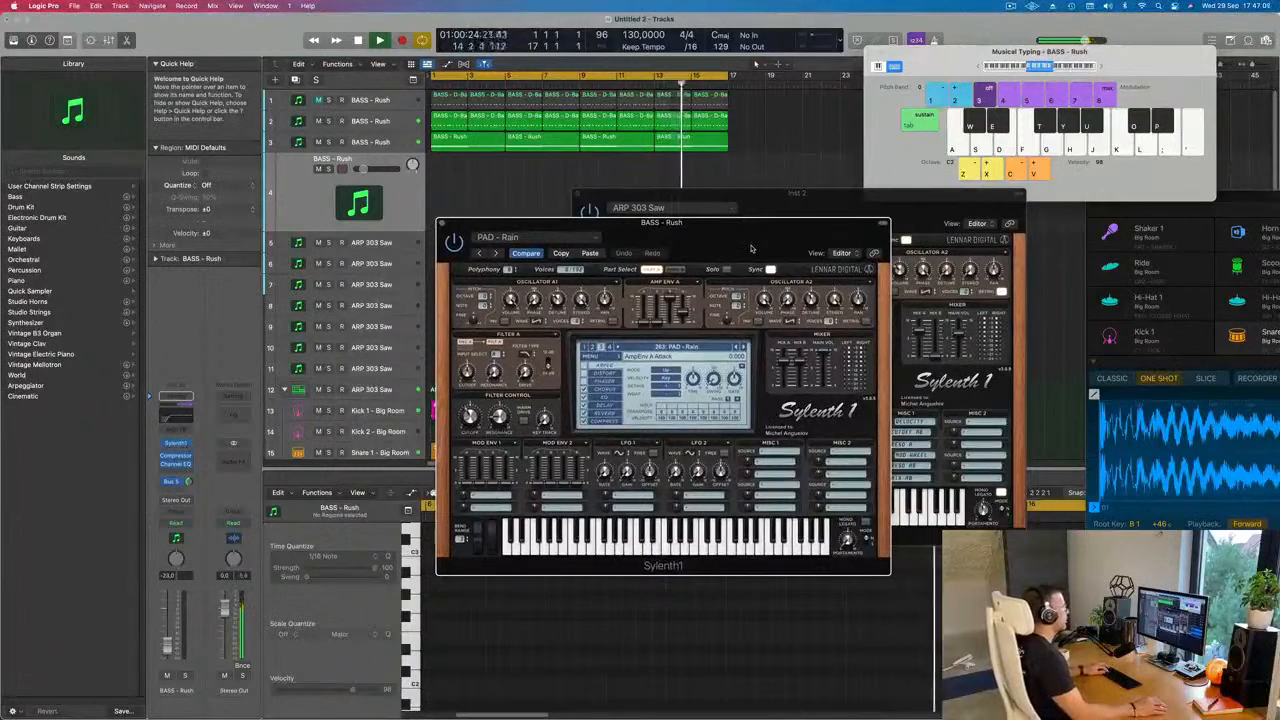
drag(751, 247, 690, 231)
key(f)
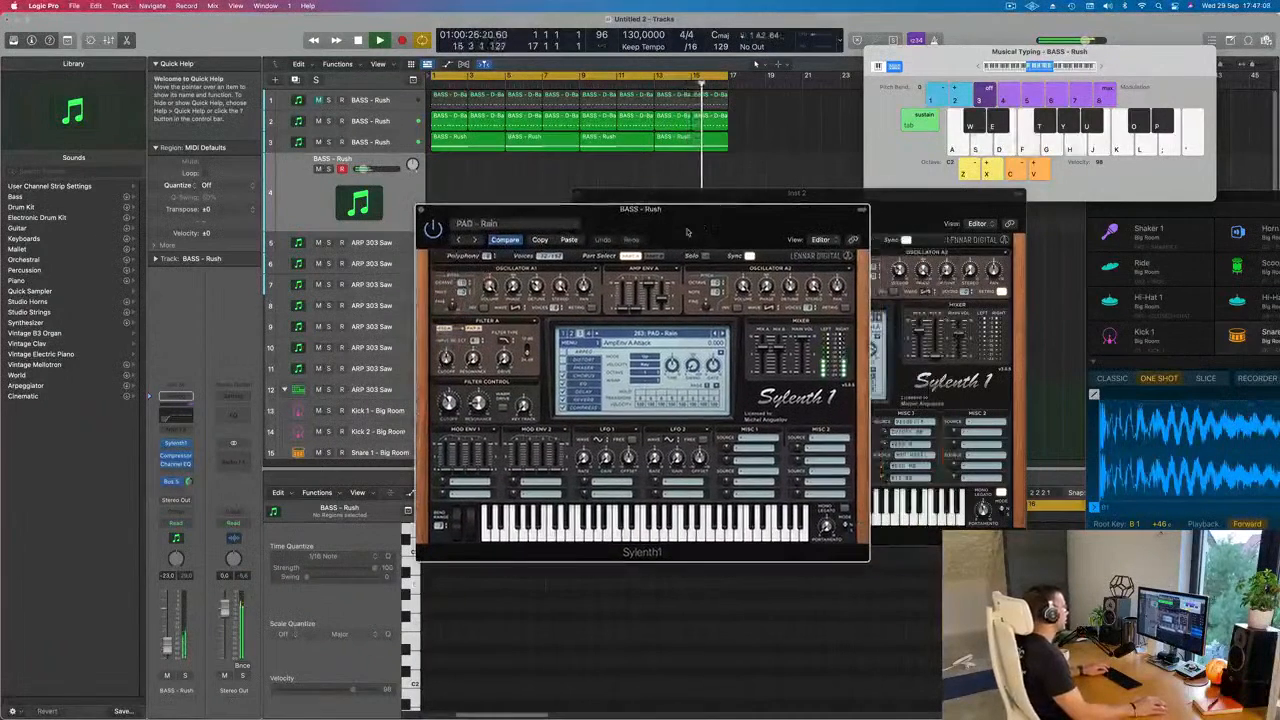
click(686, 334)
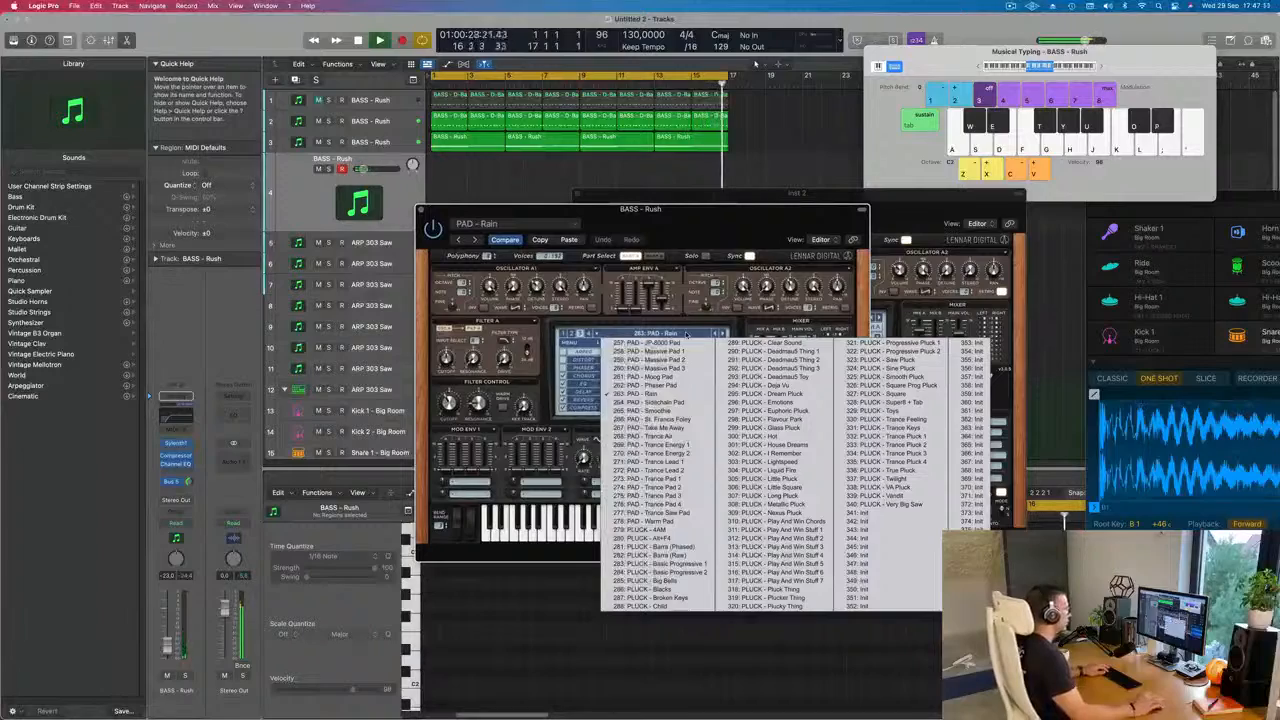
click(660, 530)
drag(693, 226, 724, 227)
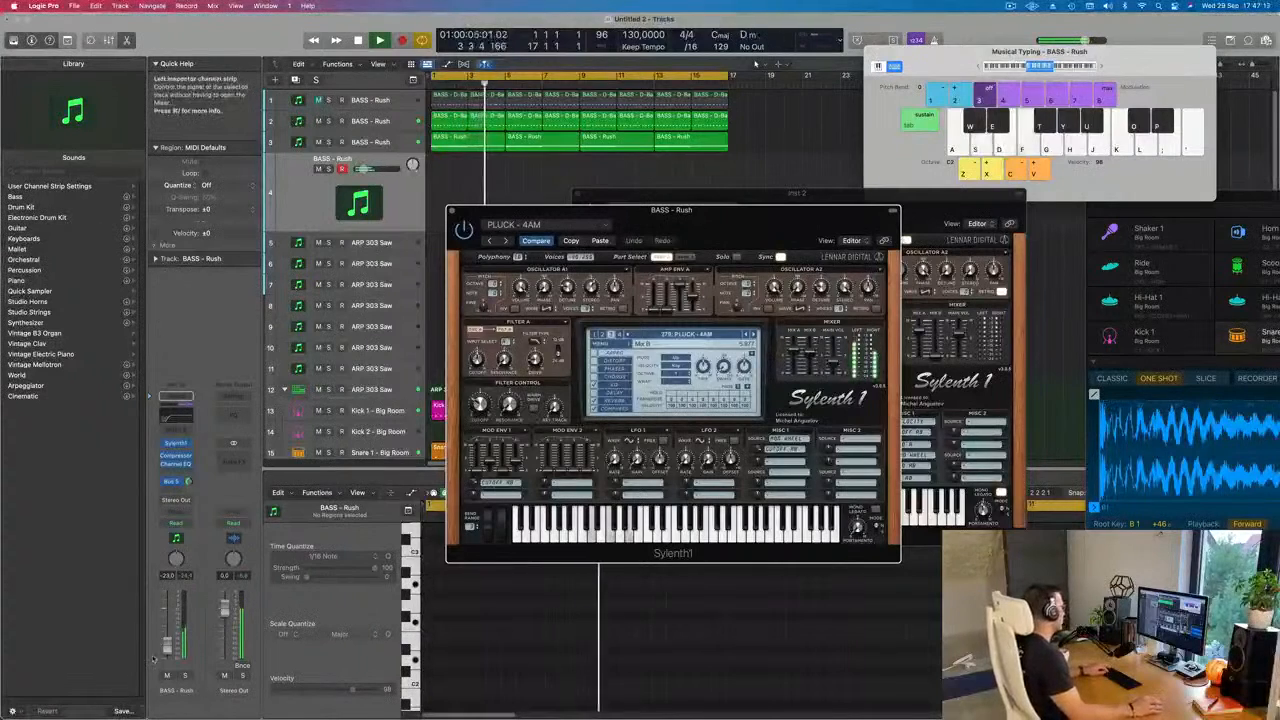
Step: Try the pluck presets up to PLUCK - Barra (Raw) and adjust the fourth track's volume to about -14 dB
drag(168, 635, 167, 631)
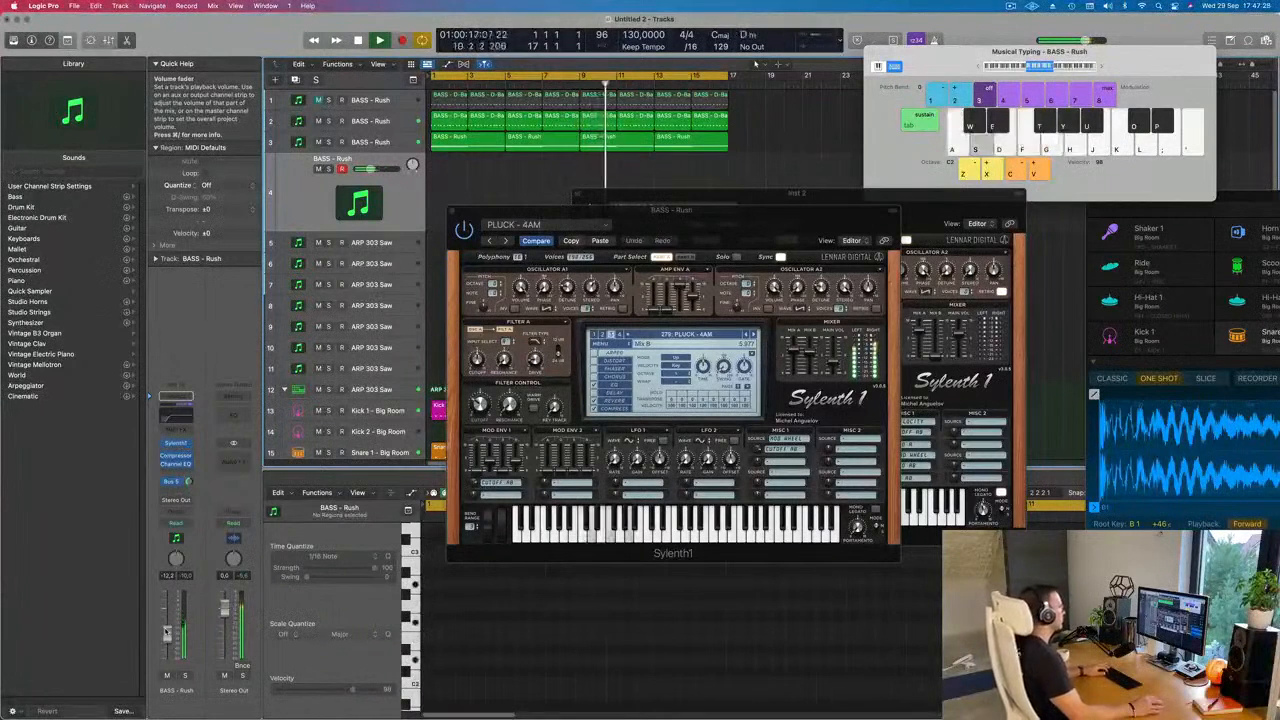
drag(706, 245, 869, 282)
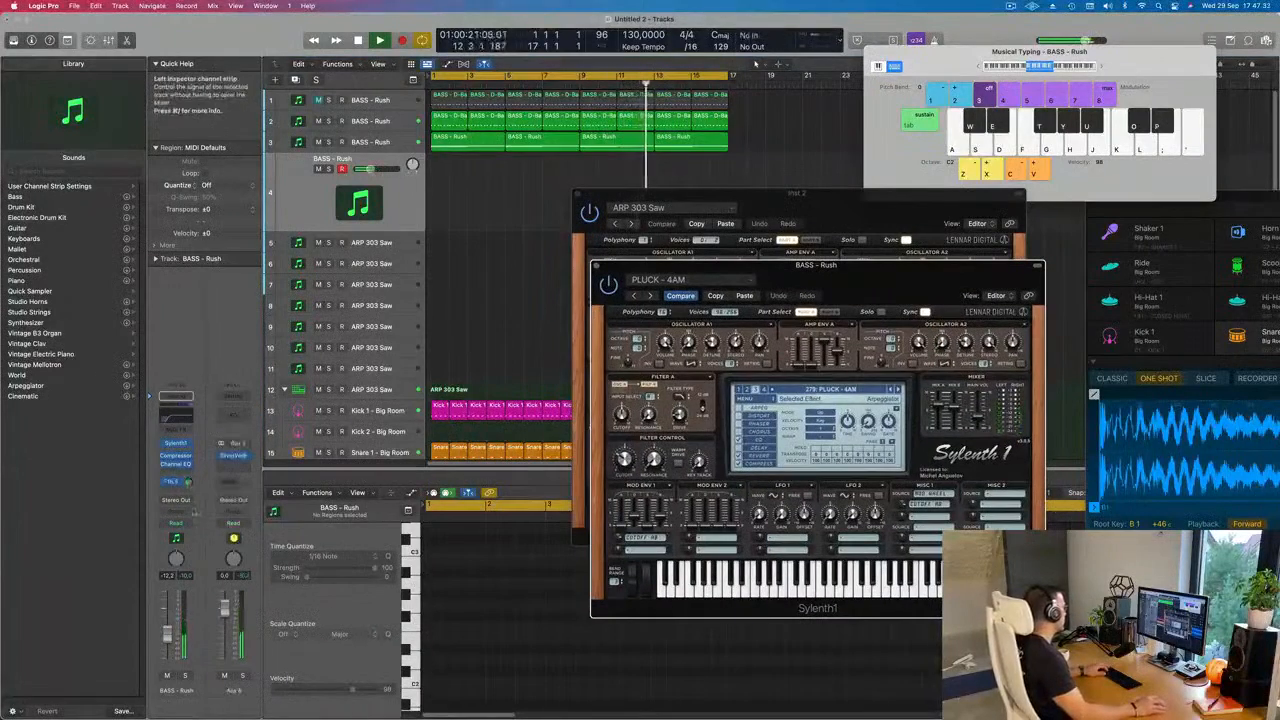
click(168, 657)
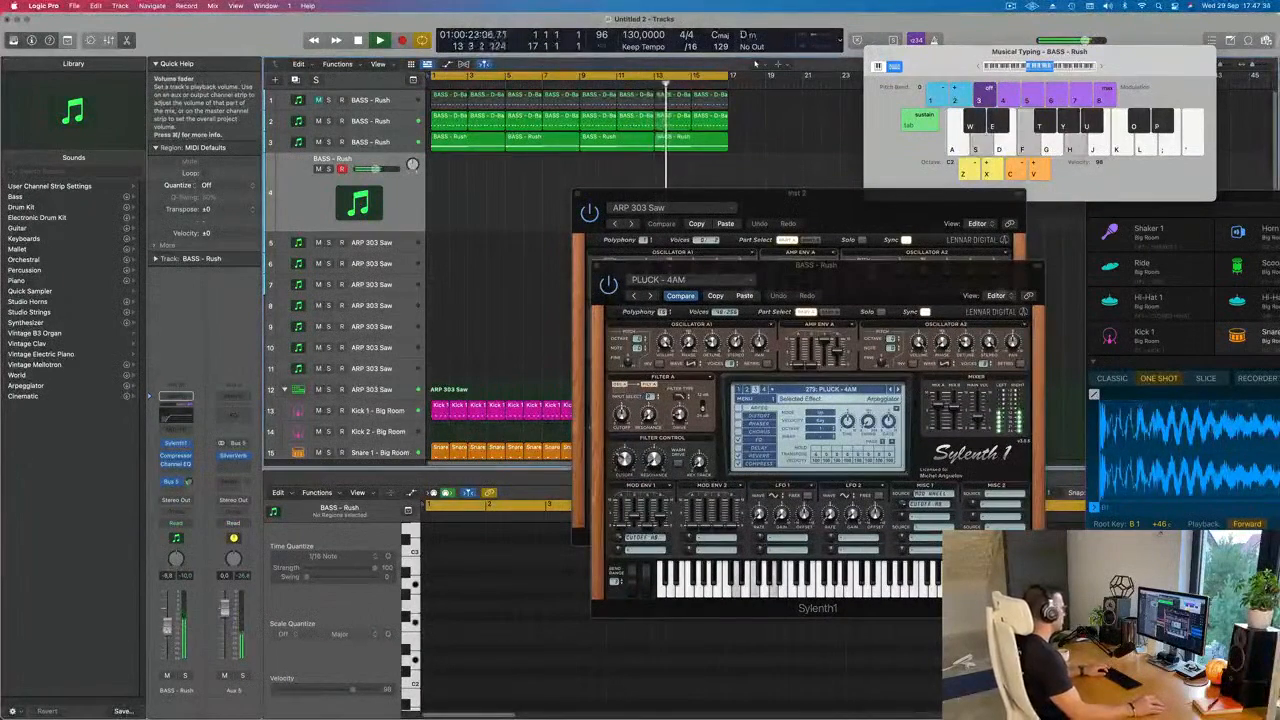
click(898, 390)
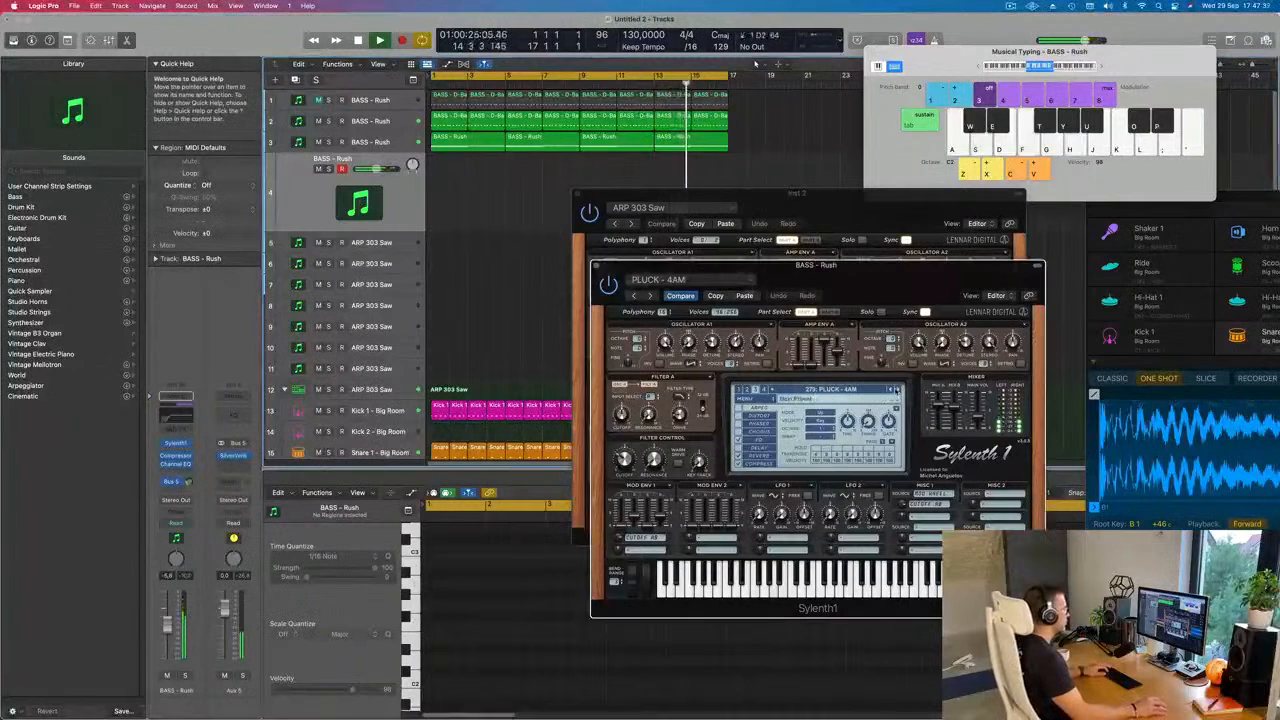
click(898, 390)
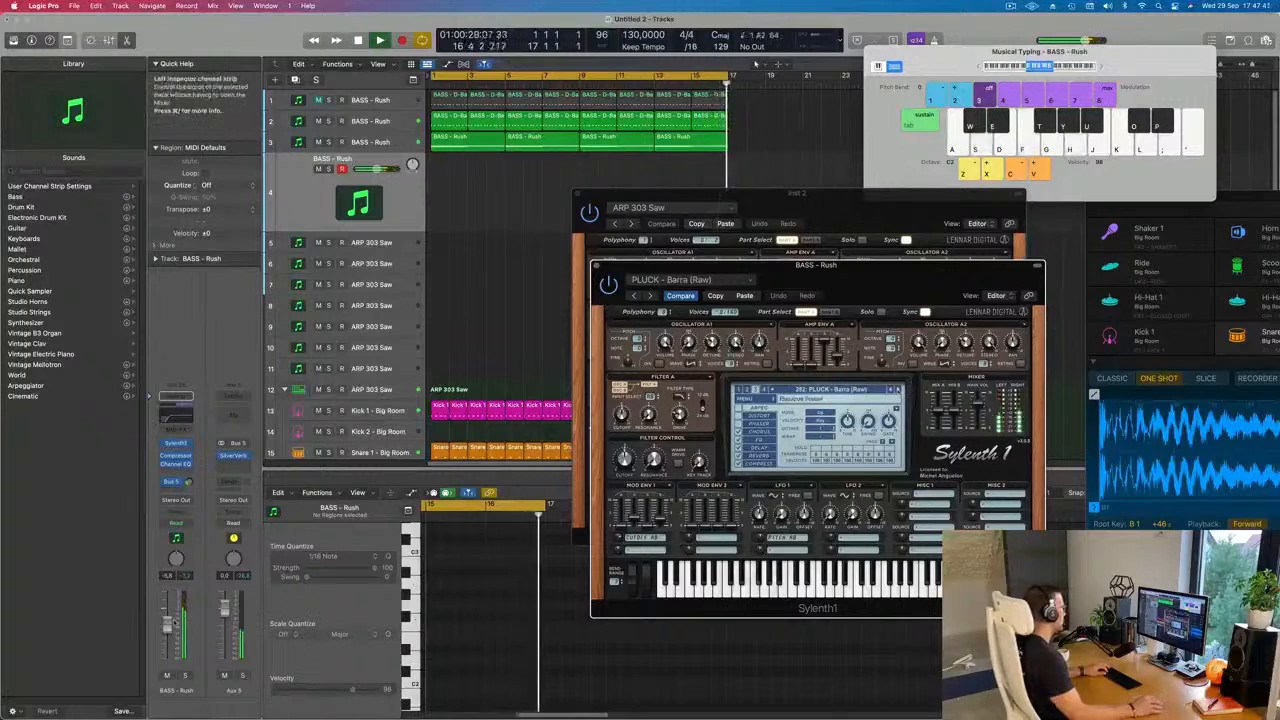
drag(168, 625, 168, 635)
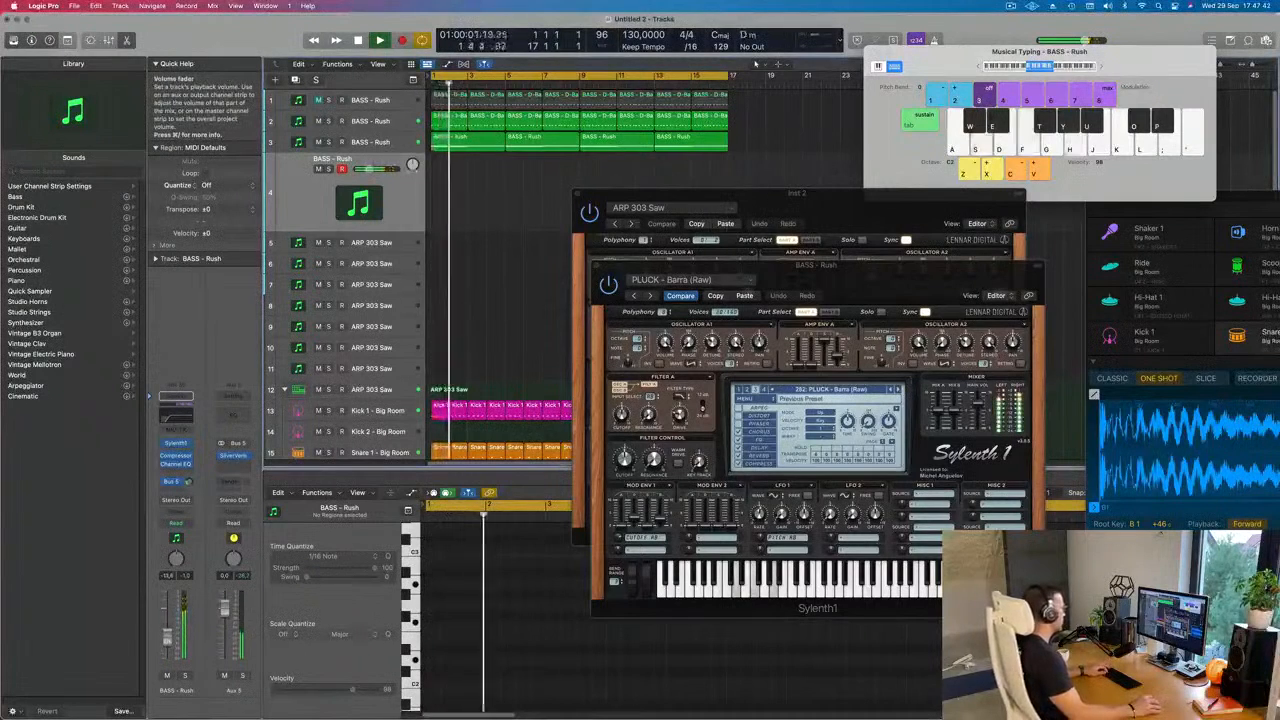
Step: Audition the pluck presets one after another from PLUCK - Basic Progressive 1 to PLUCK - Little Pluck
click(896, 390)
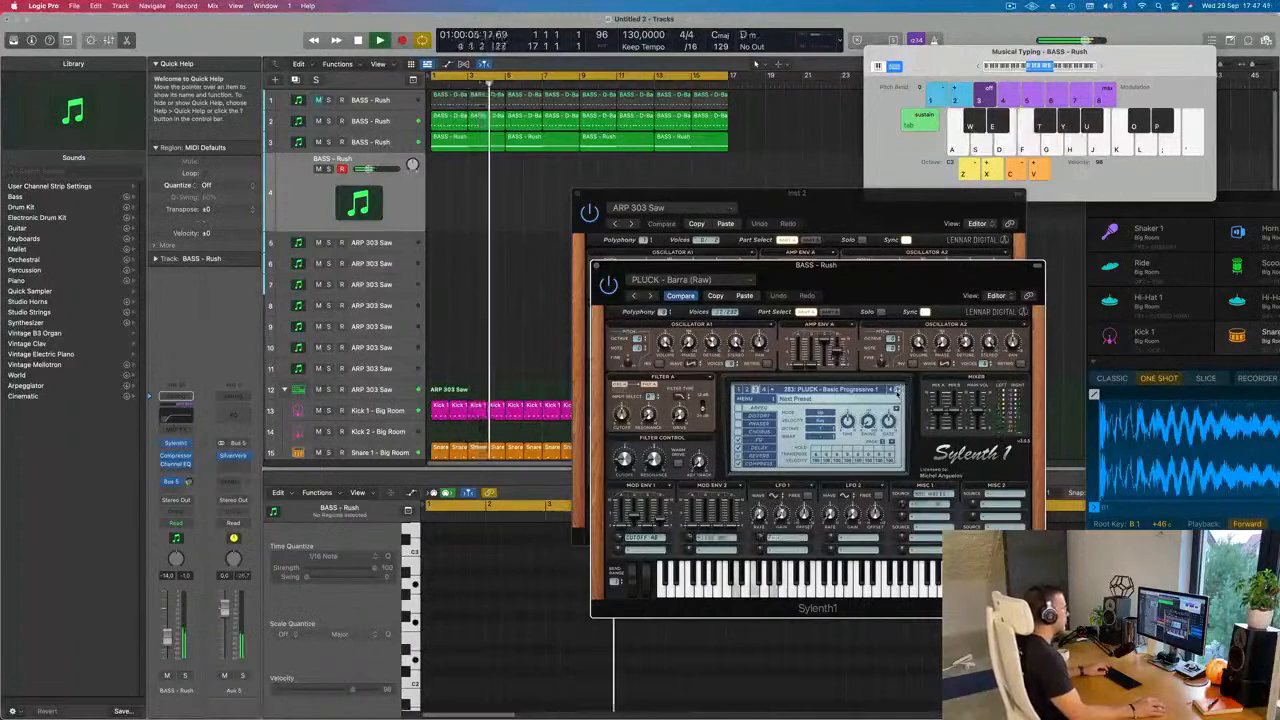
click(896, 391)
click(896, 391)
click(896, 391)
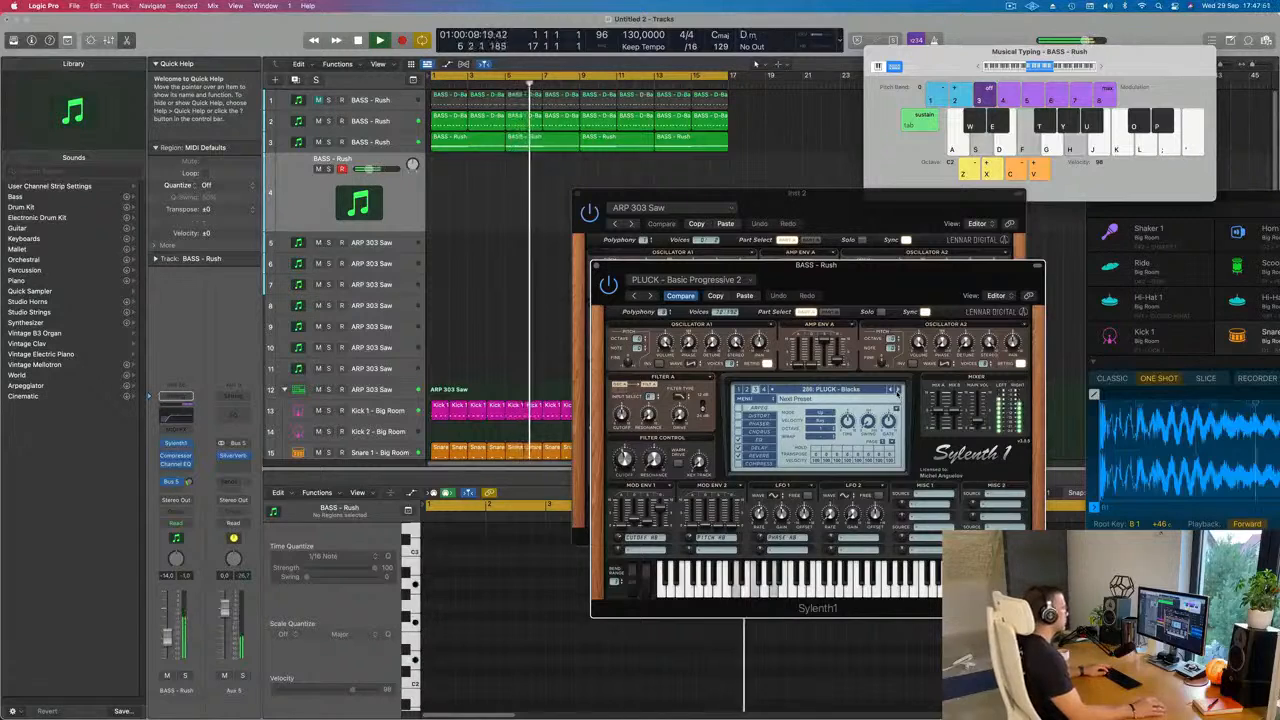
click(896, 391)
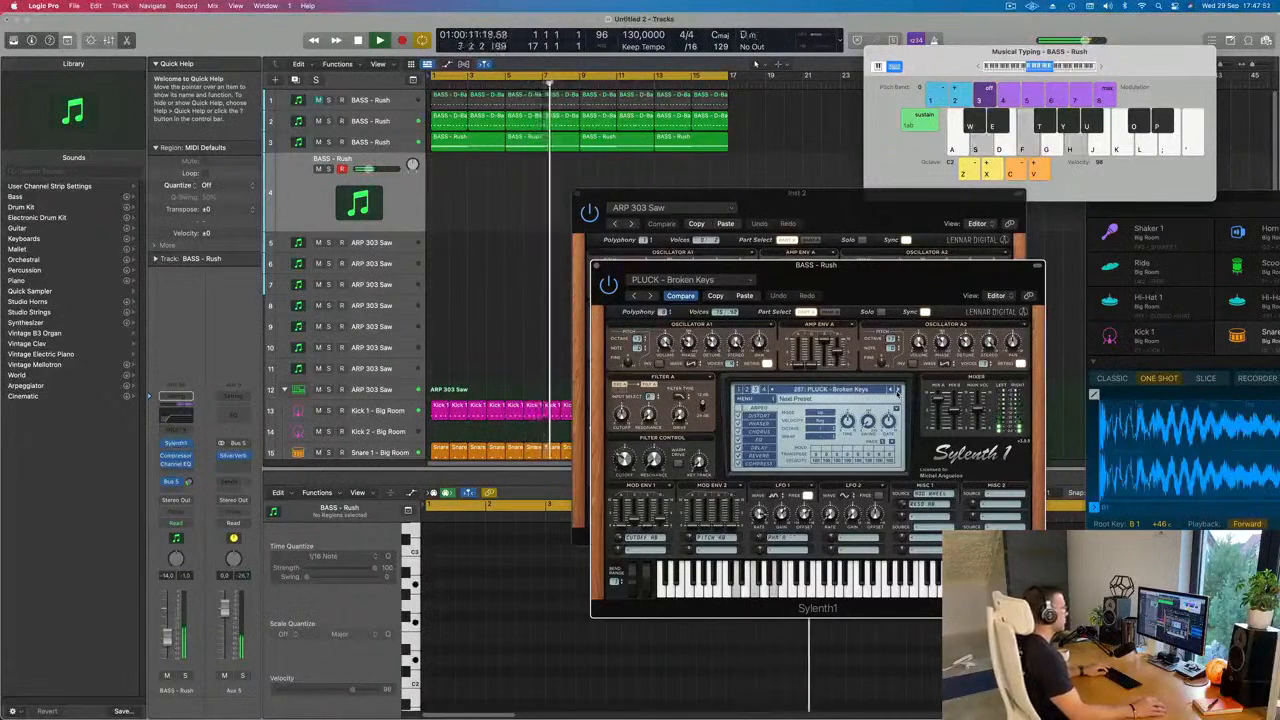
click(896, 391)
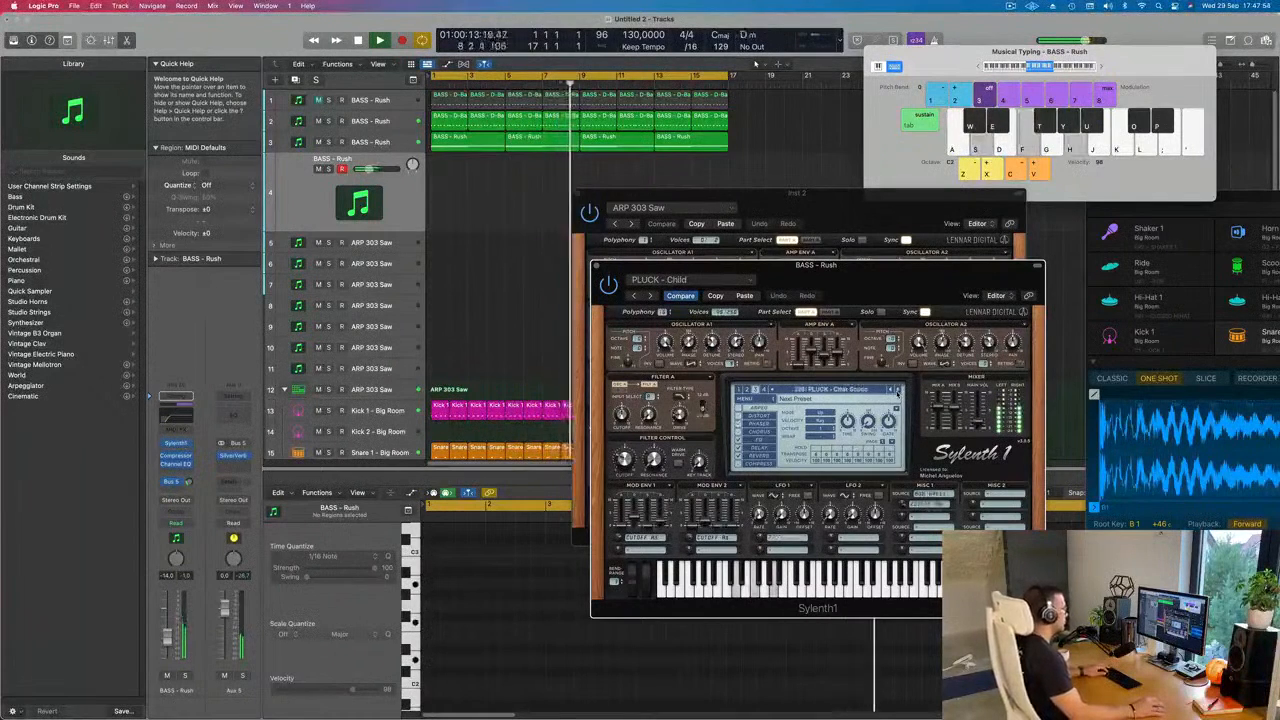
click(896, 391)
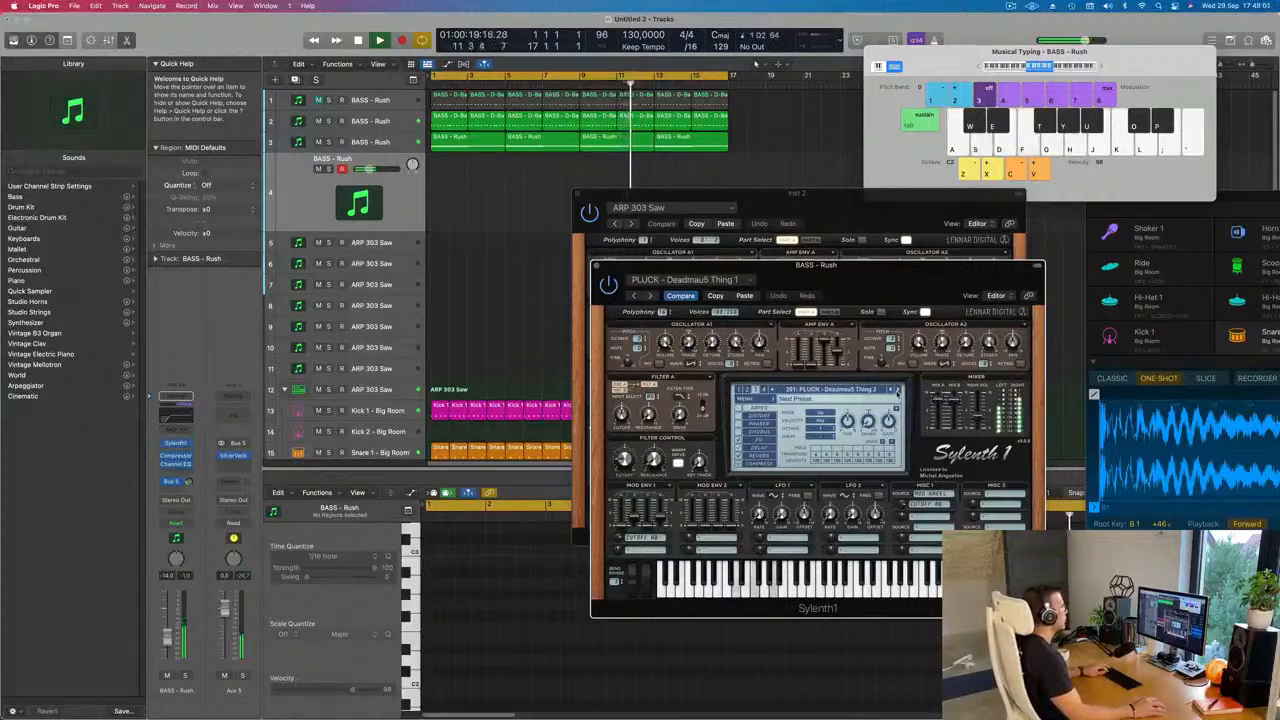
click(896, 391)
click(896, 391)
click(896, 391)
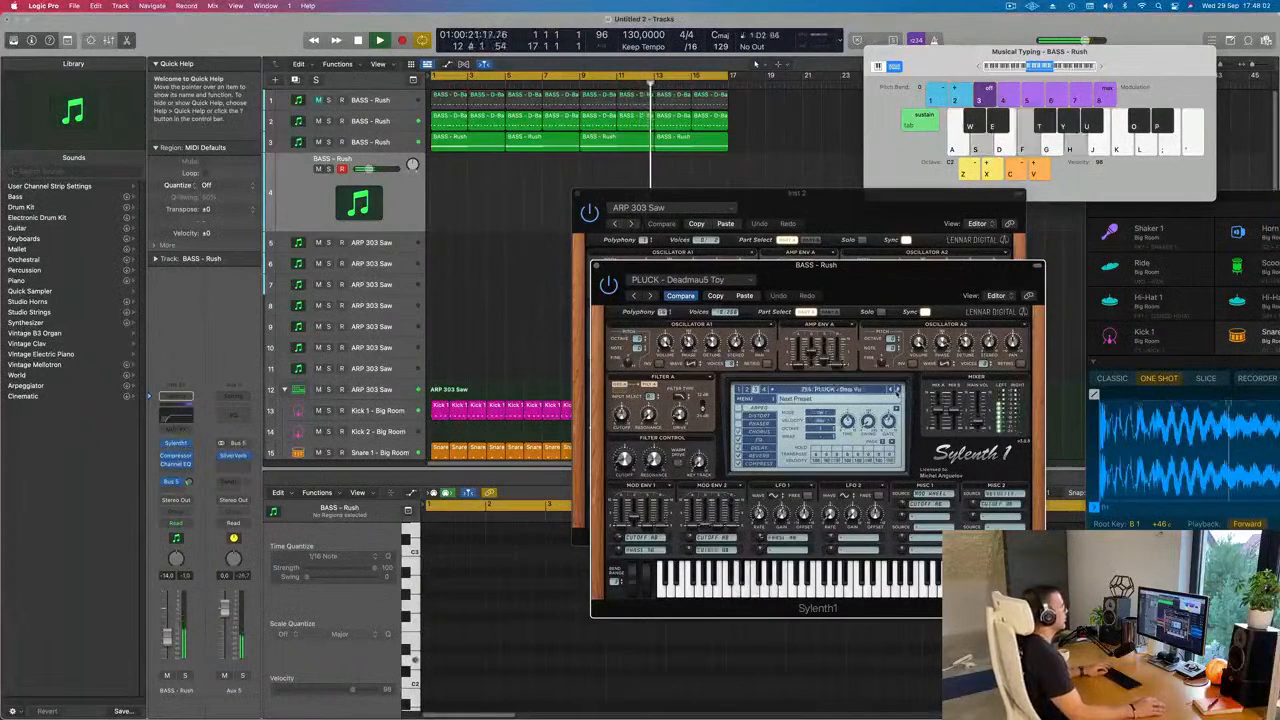
click(896, 391)
click(896, 391)
click(896, 391)
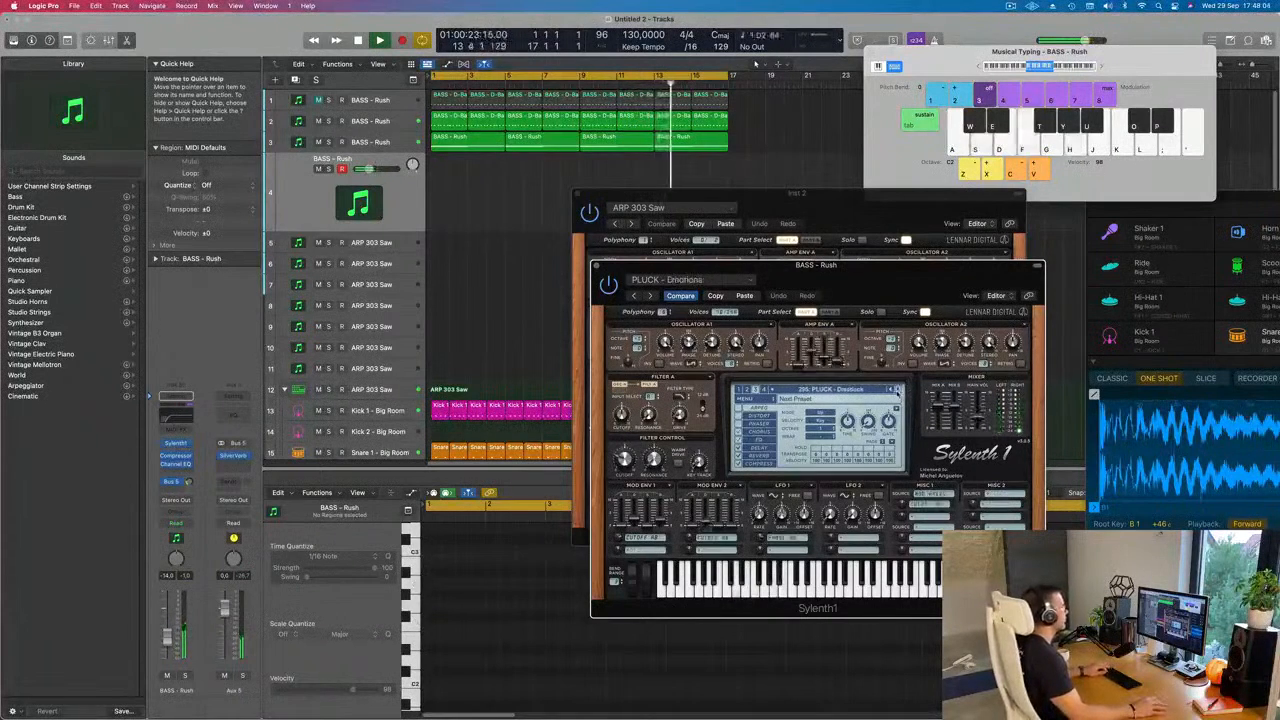
click(896, 391)
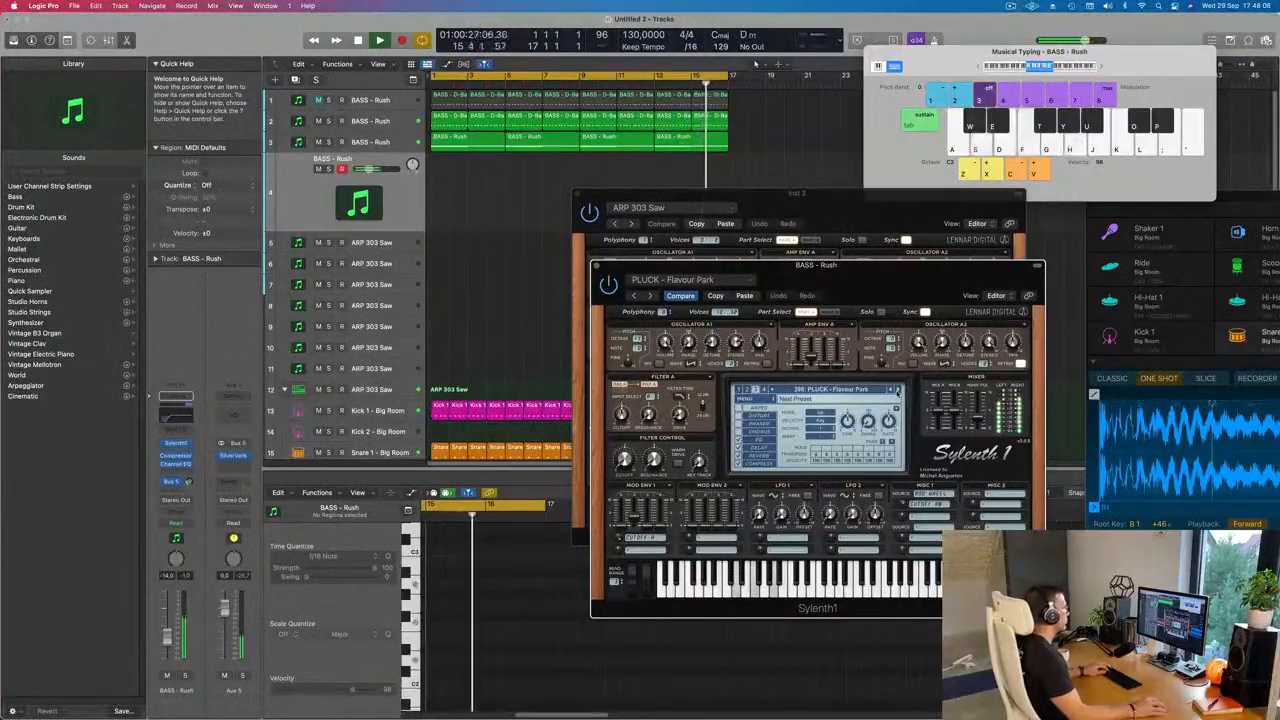
click(896, 391)
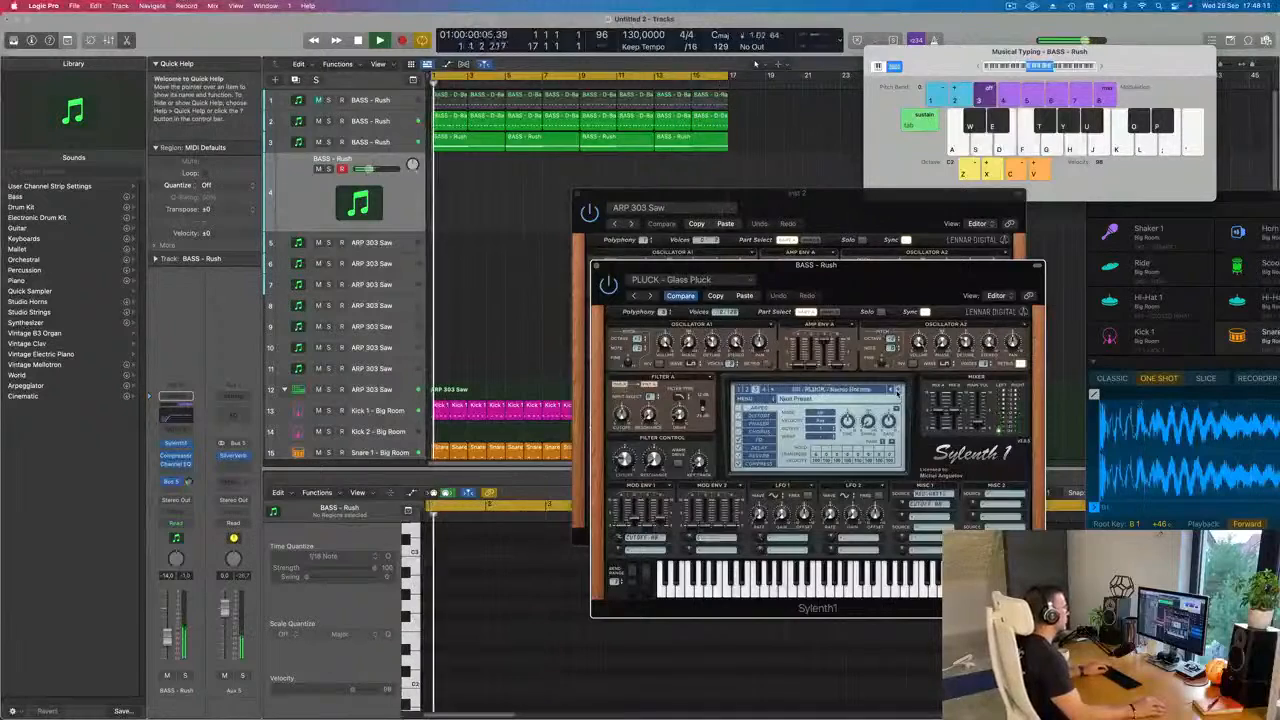
click(896, 391)
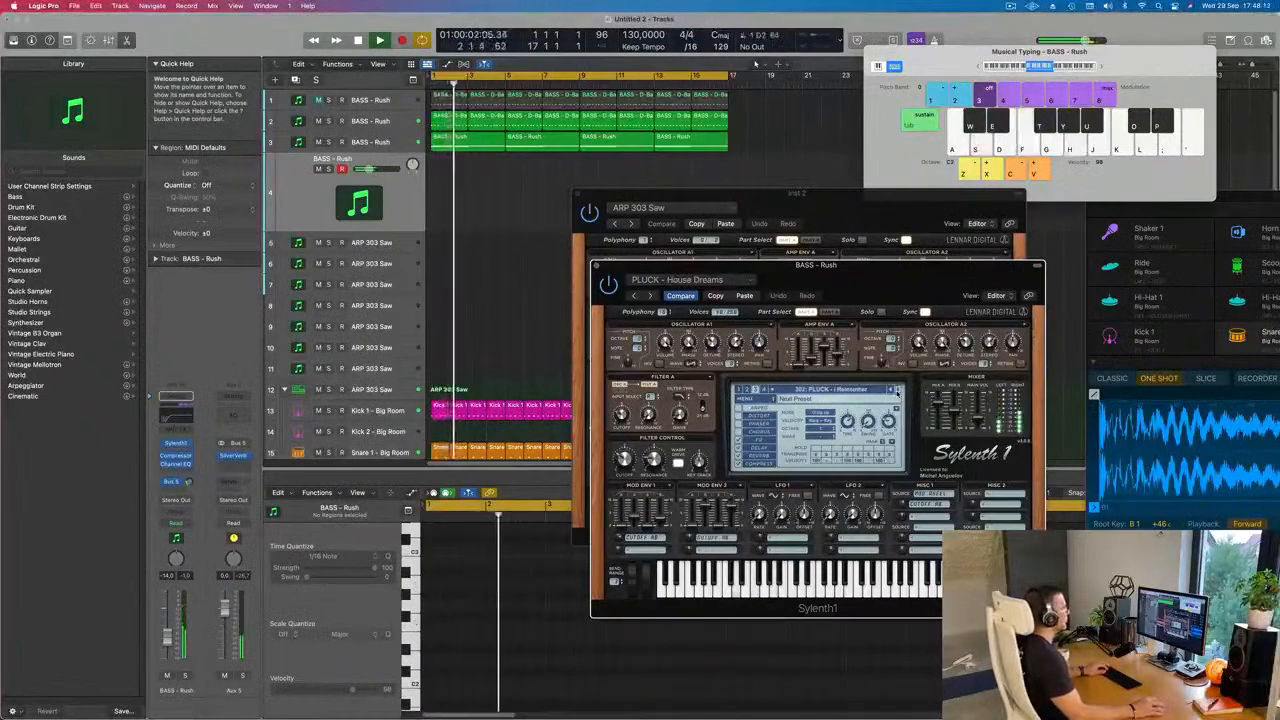
click(896, 391)
click(896, 391)
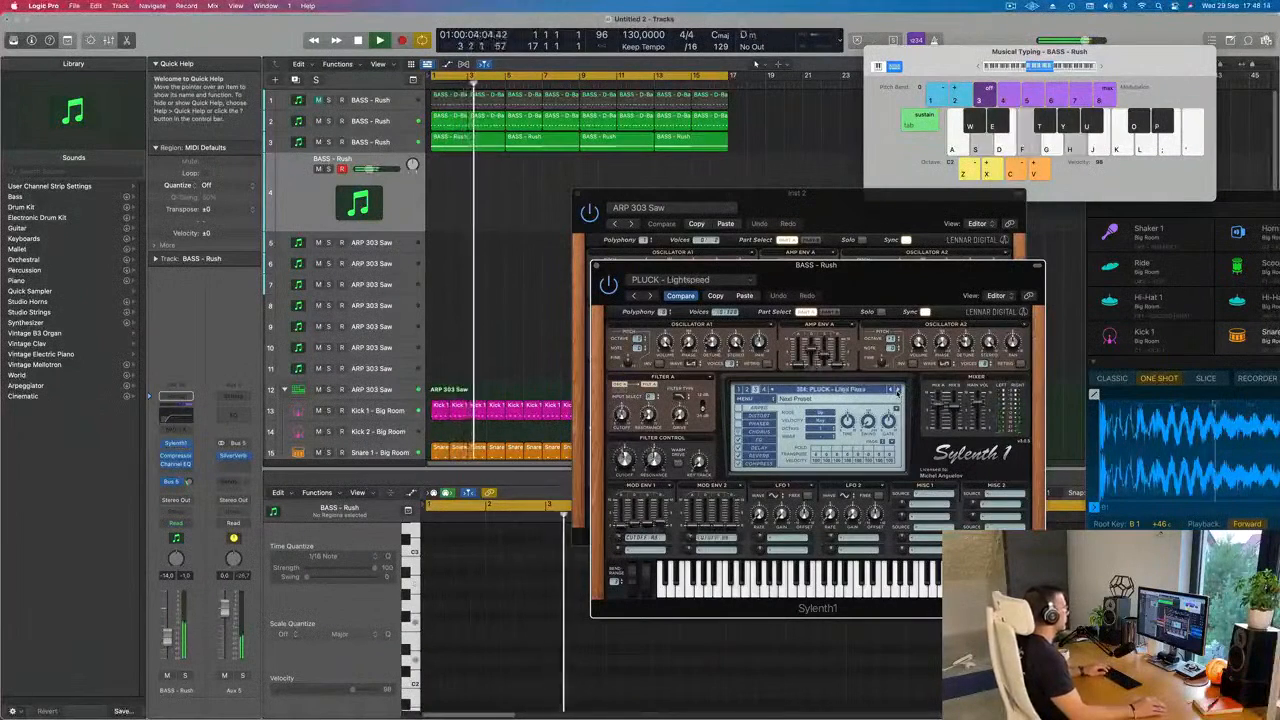
click(896, 391)
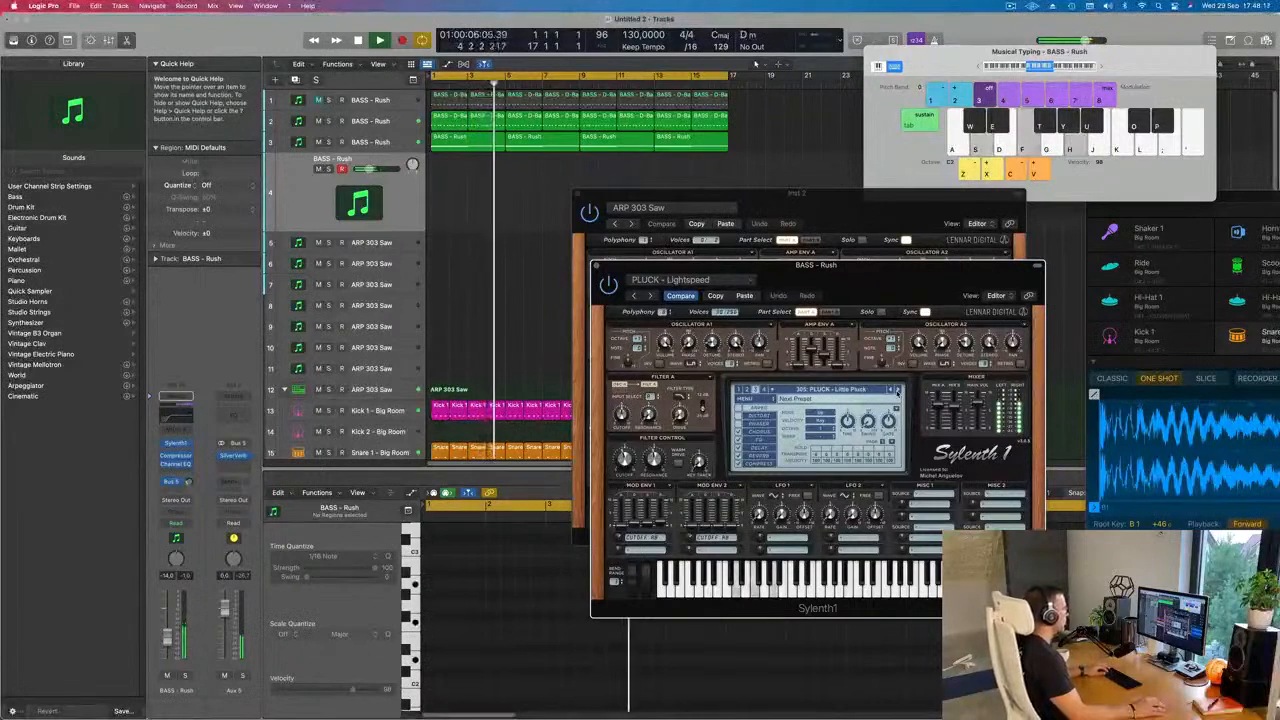
Step: Switch Sylenth1 to the second sub-bank with the lead presets and browse its preset list, keeping LEAD - Home
click(830, 389)
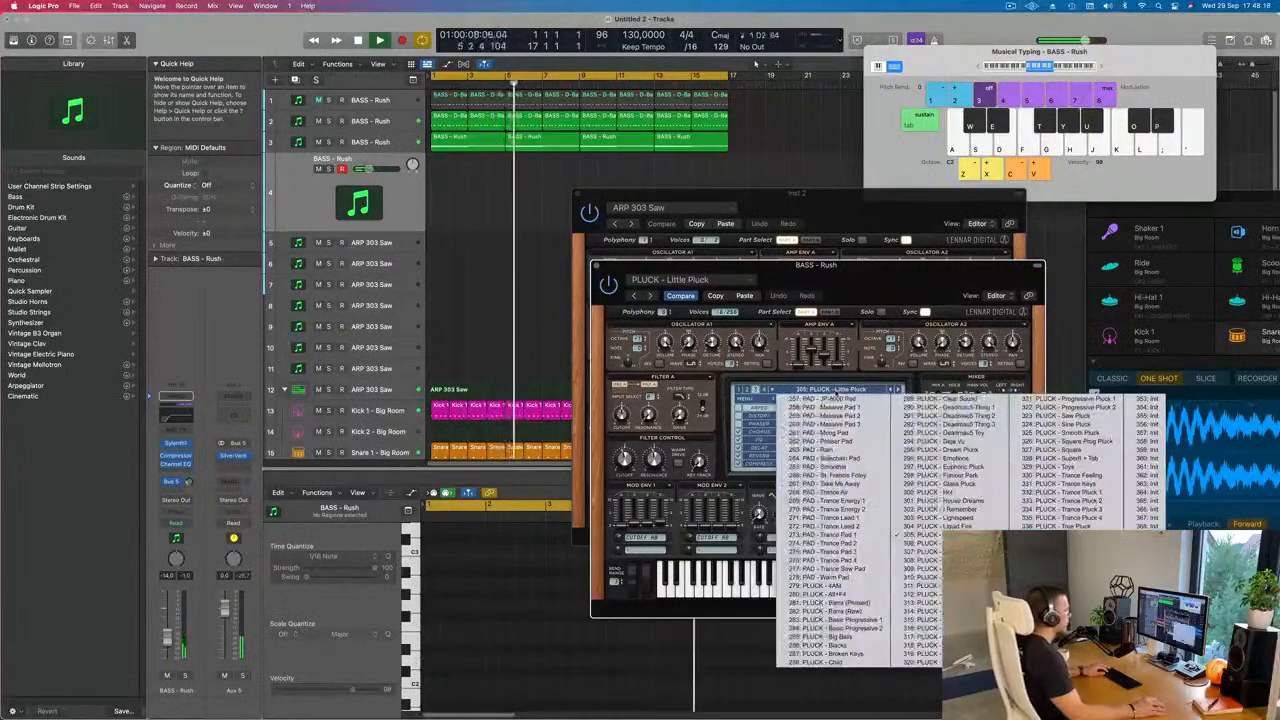
click(746, 390)
click(746, 390)
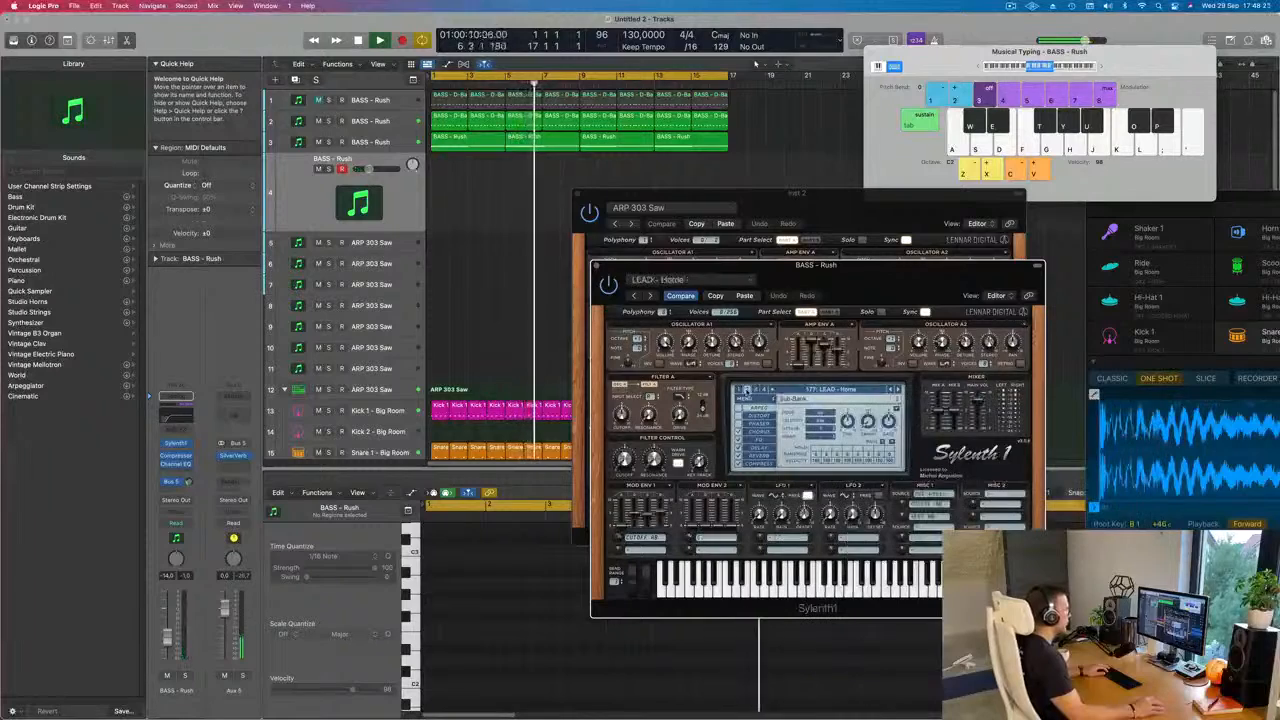
click(810, 390)
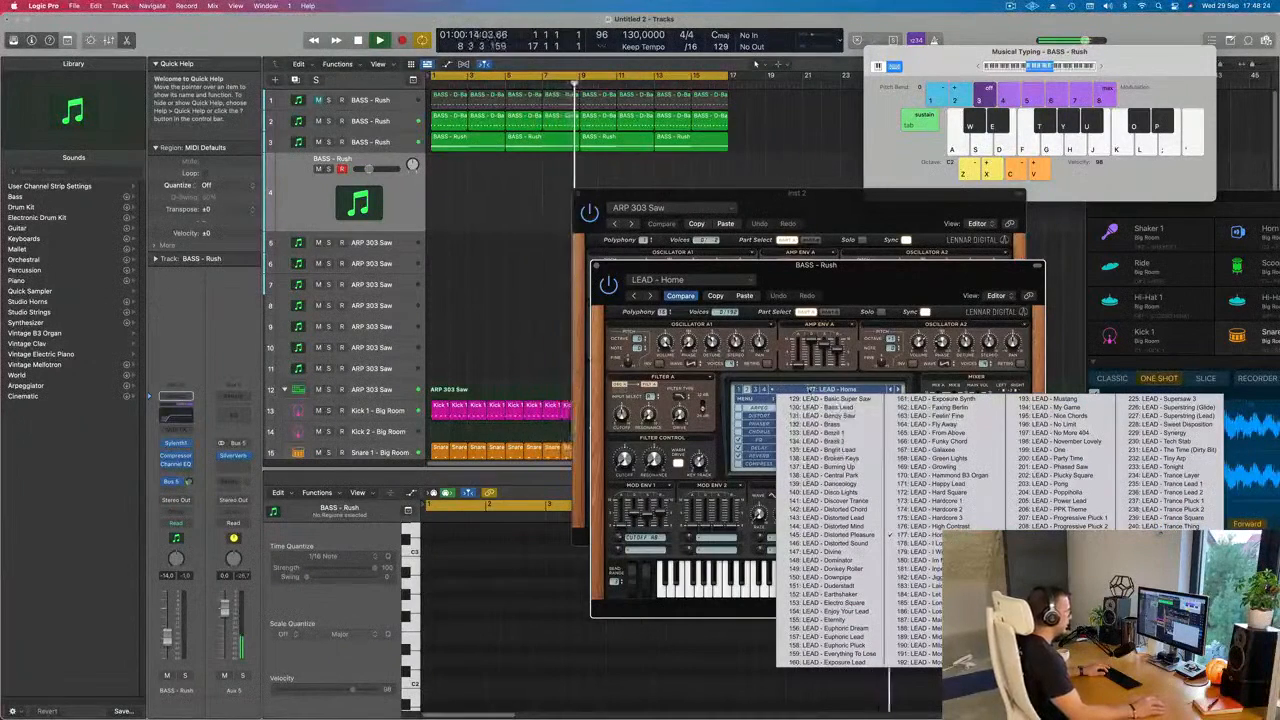
click(728, 380)
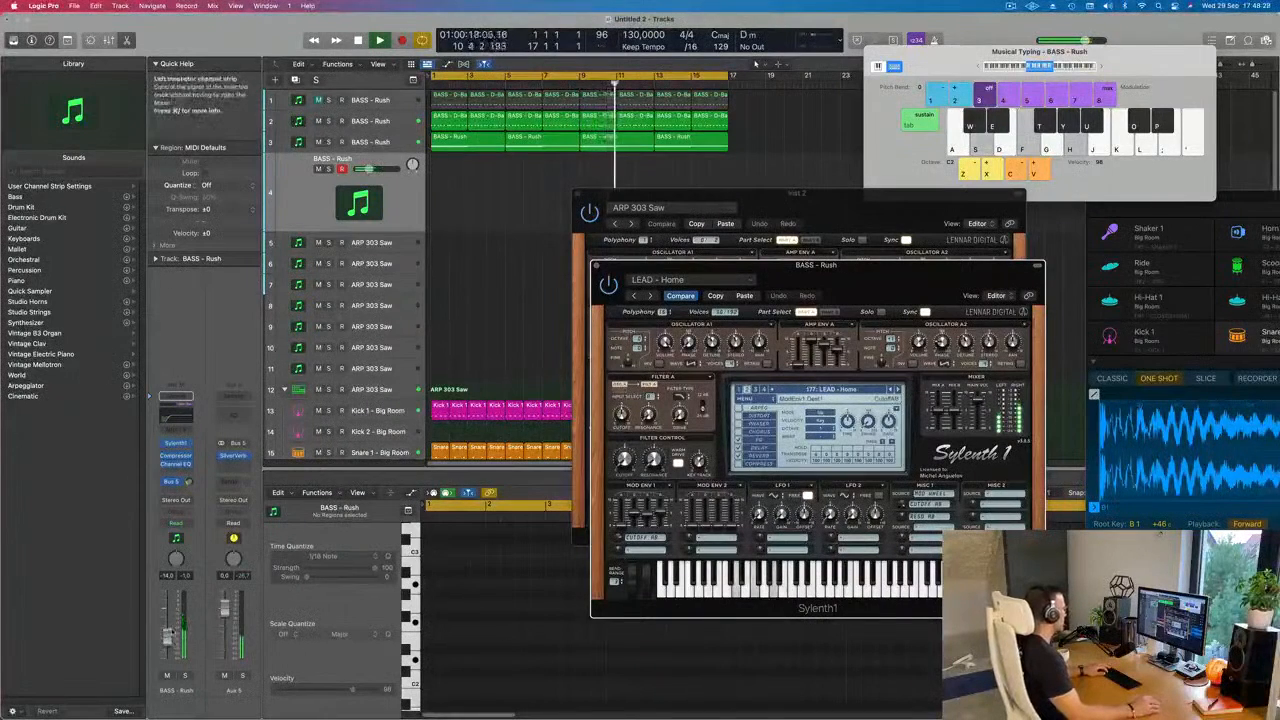
Step: Adjust the filter cutoff of LEAD - Home and set the fourth track's volume to about -11 dB
drag(169, 639, 169, 630)
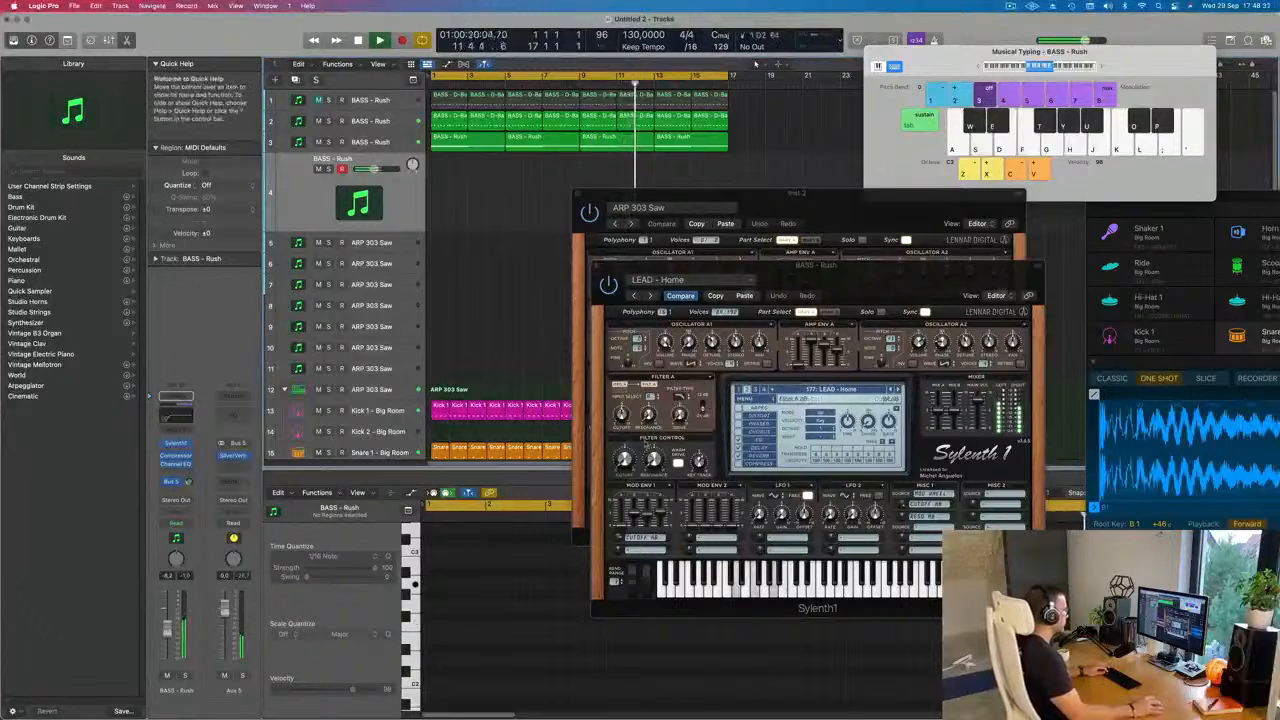
click(621, 462)
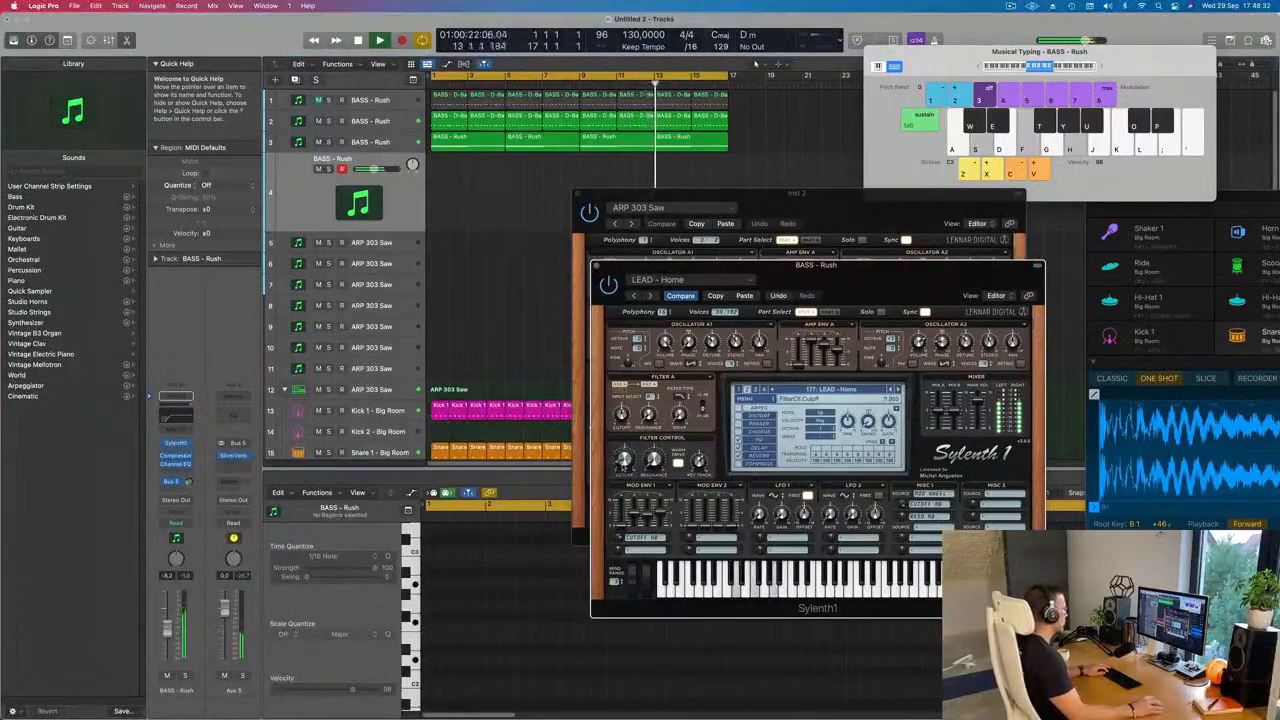
drag(166, 630, 167, 635)
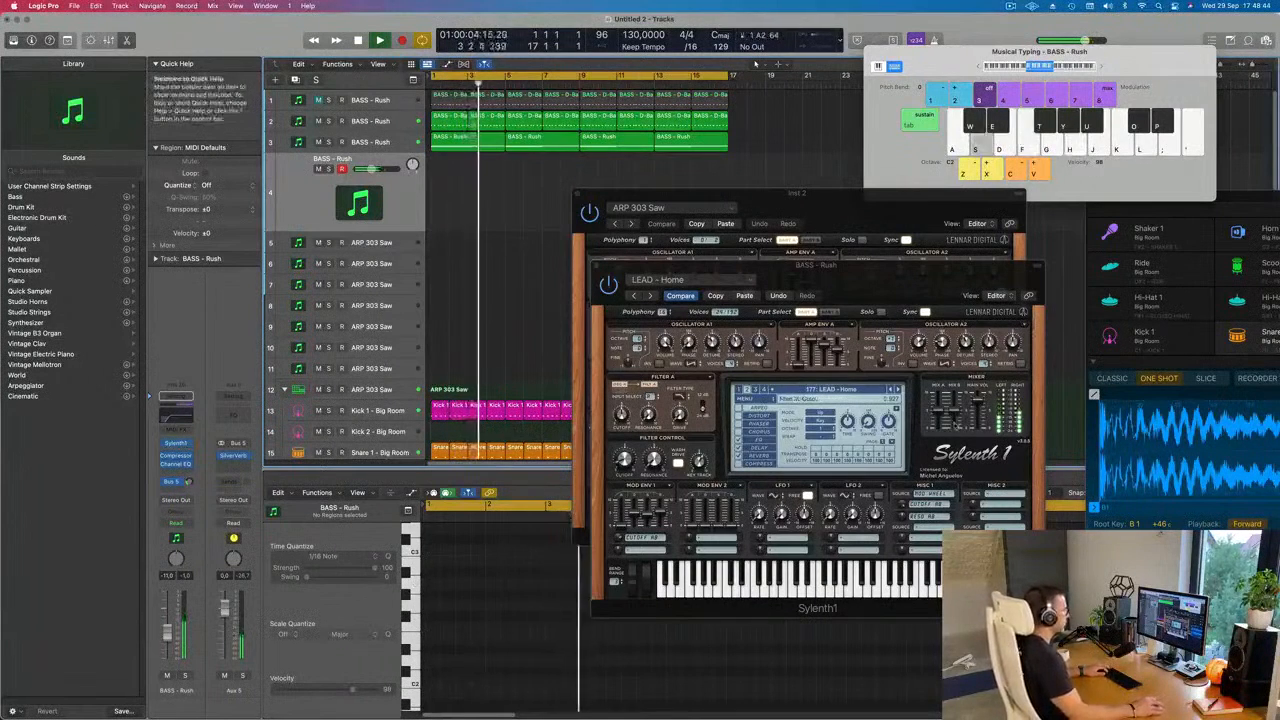
Step: Try LEAD - High Contrast, load LEAD - Basic Super Saw and set the fourth track's volume to about -14.4 dB
click(891, 390)
click(835, 389)
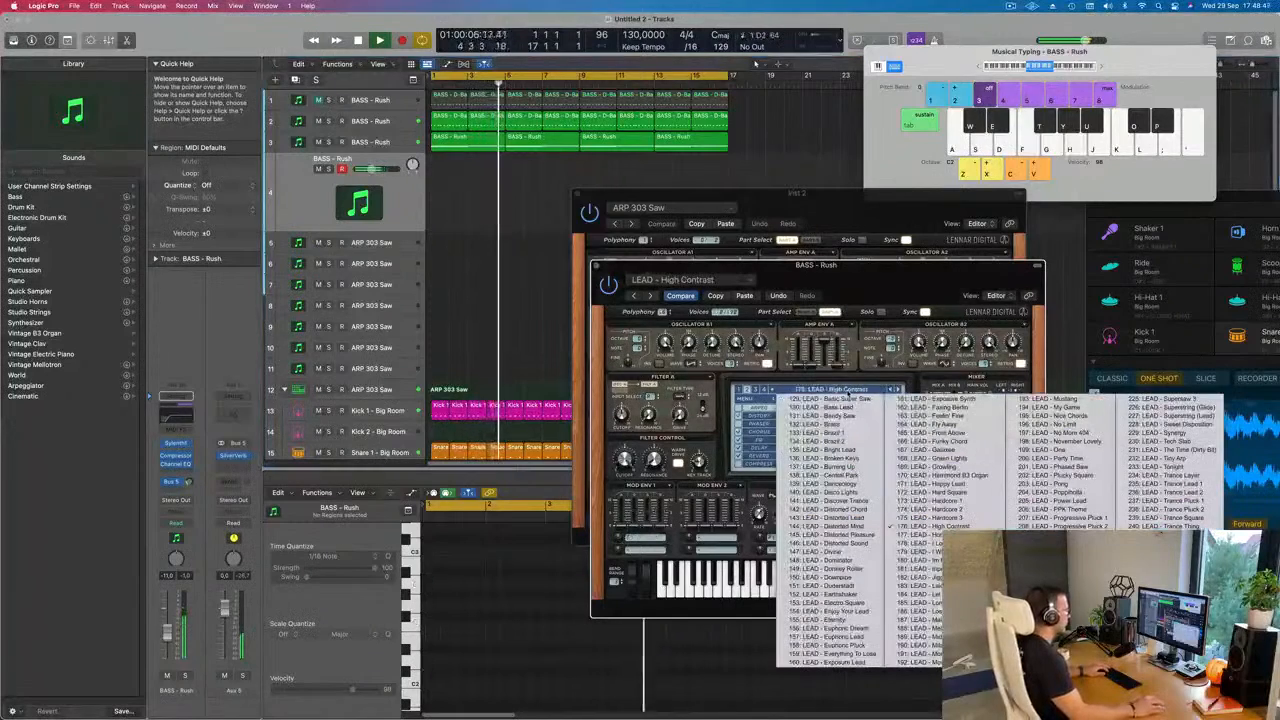
click(843, 398)
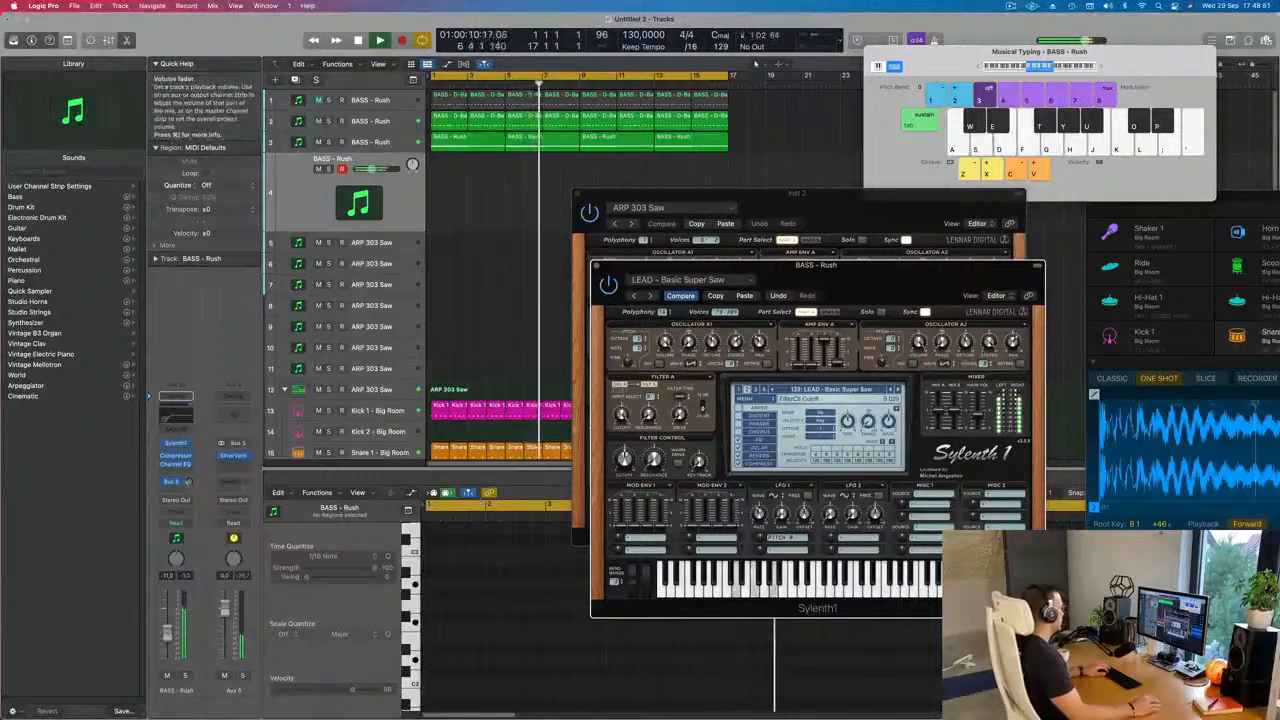
drag(168, 633, 168, 638)
Step: Advance through the lead presets to LEAD - Brass and adjust its filter control cutoff
click(897, 389)
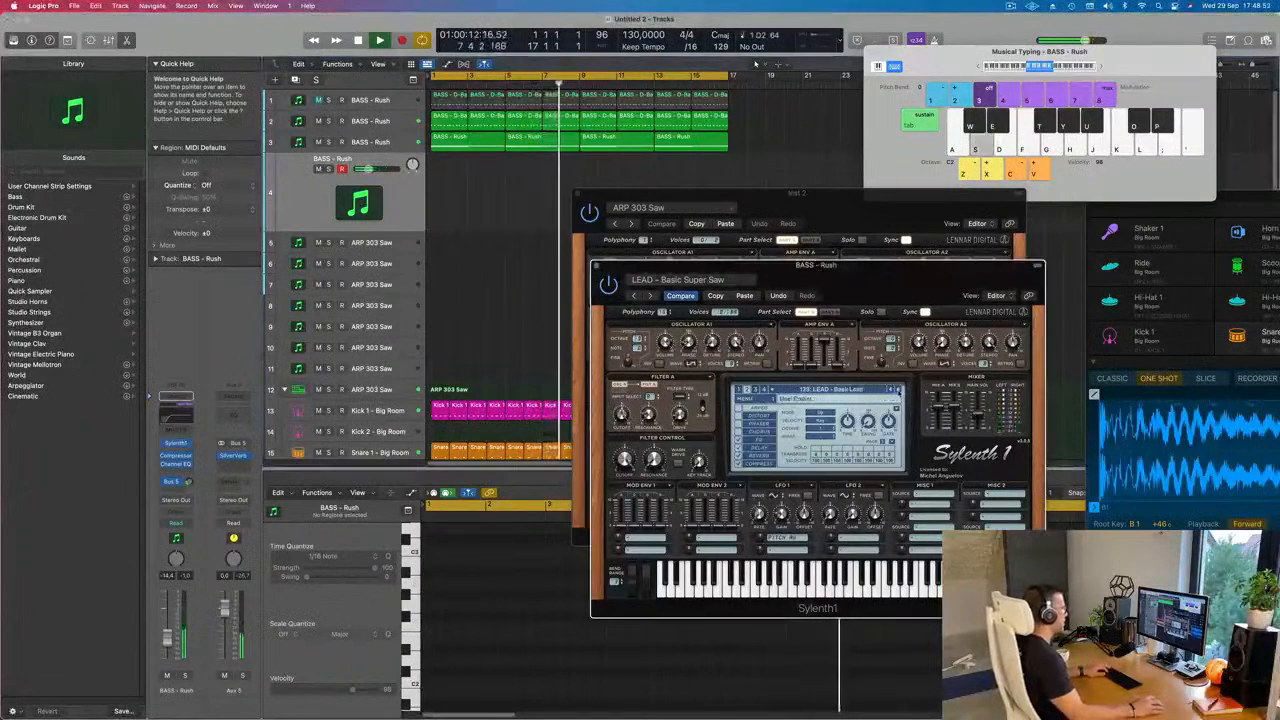
click(897, 389)
click(897, 389)
click(897, 389)
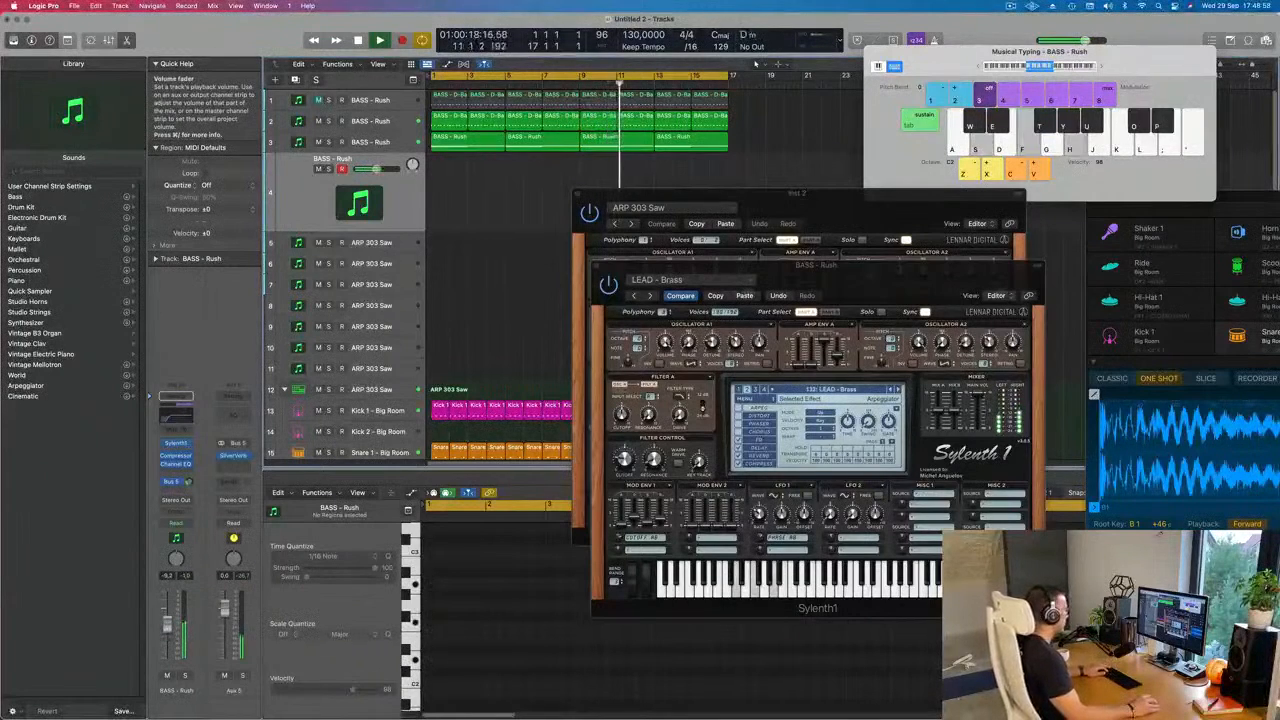
drag(624, 460, 624, 458)
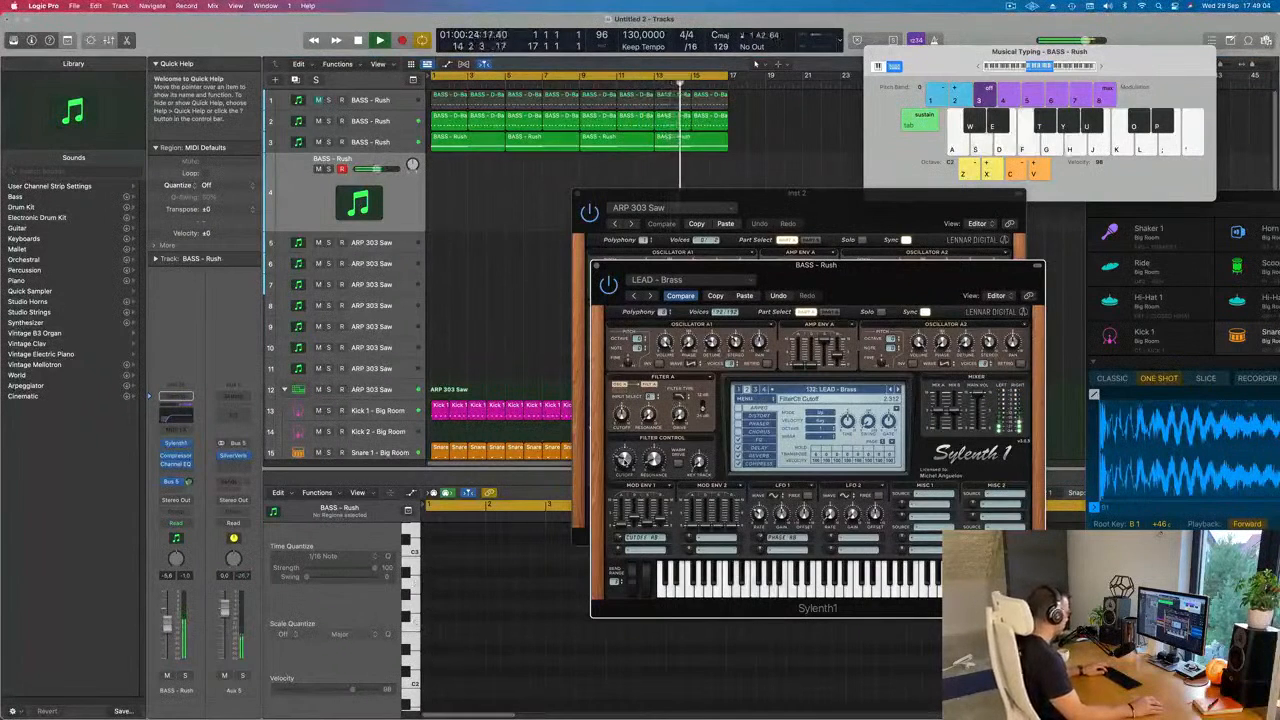
Step: Rehearse three-note chords such as D–F–A, E–G–B and F–A–C with LEAD - Brass over the looping playback
key(s)
key(f)
key(h)
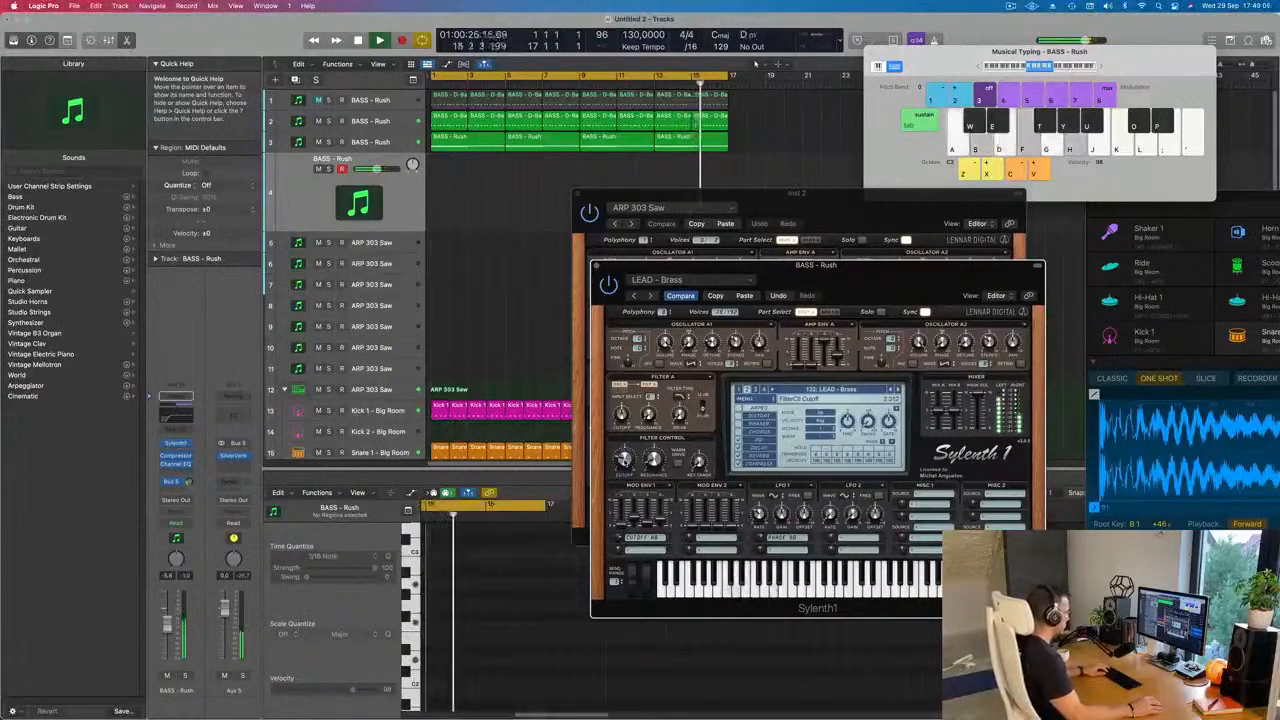
key(d)
key(g)
key(j)
key(f)
key(h)
key(k)
key(f)
key(h)
key(k)
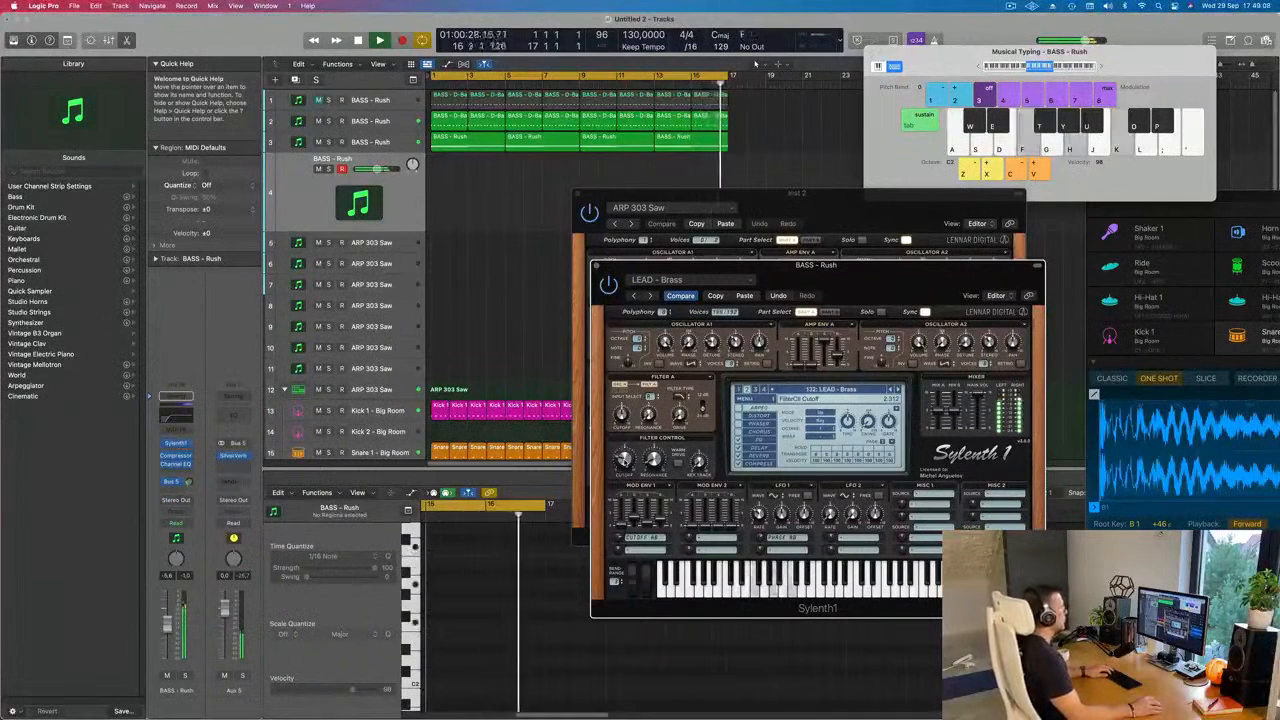
key(f)
key(h)
key(k)
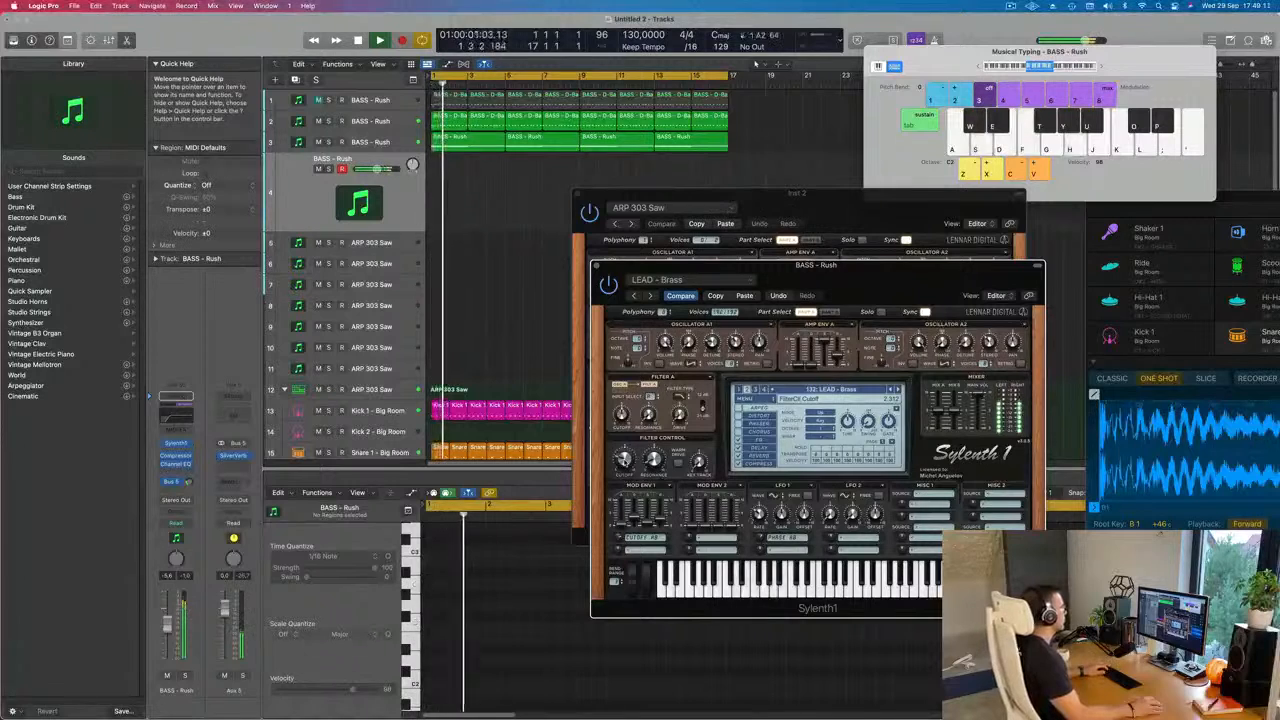
key(a)
key(f)
key(h)
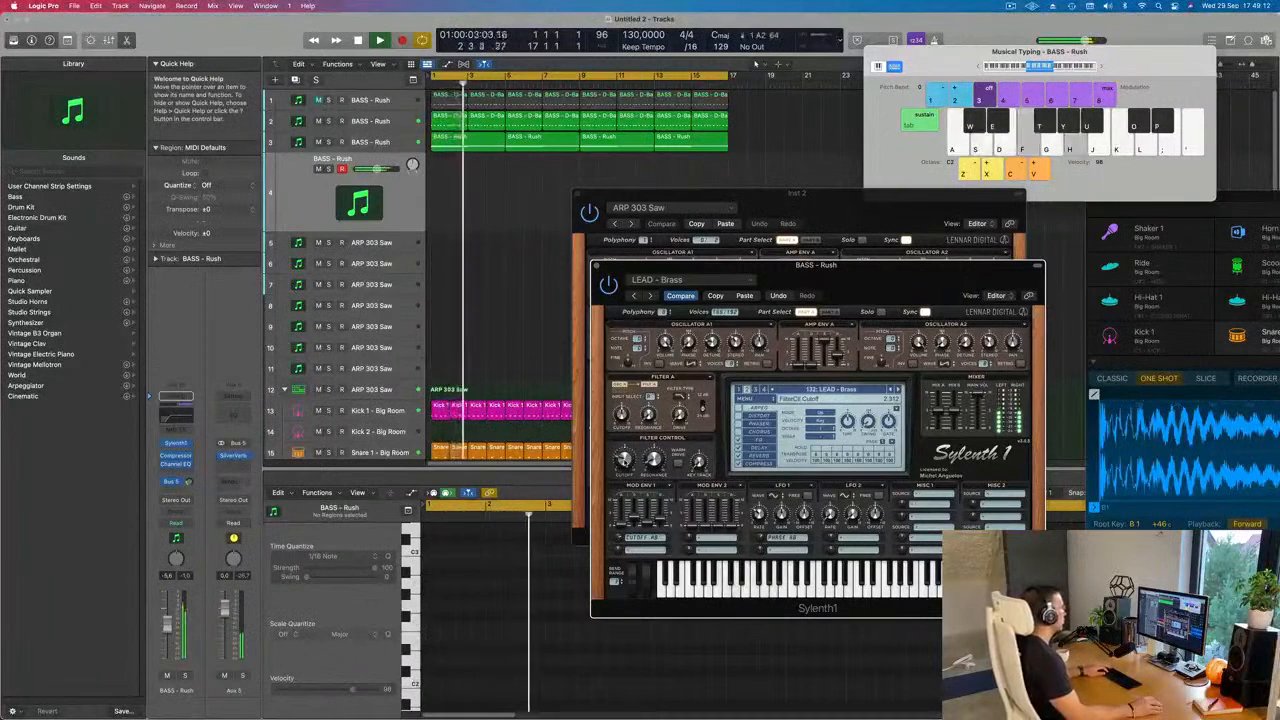
key(s)
key(f)
key(h)
key(s)
key(f)
key(h)
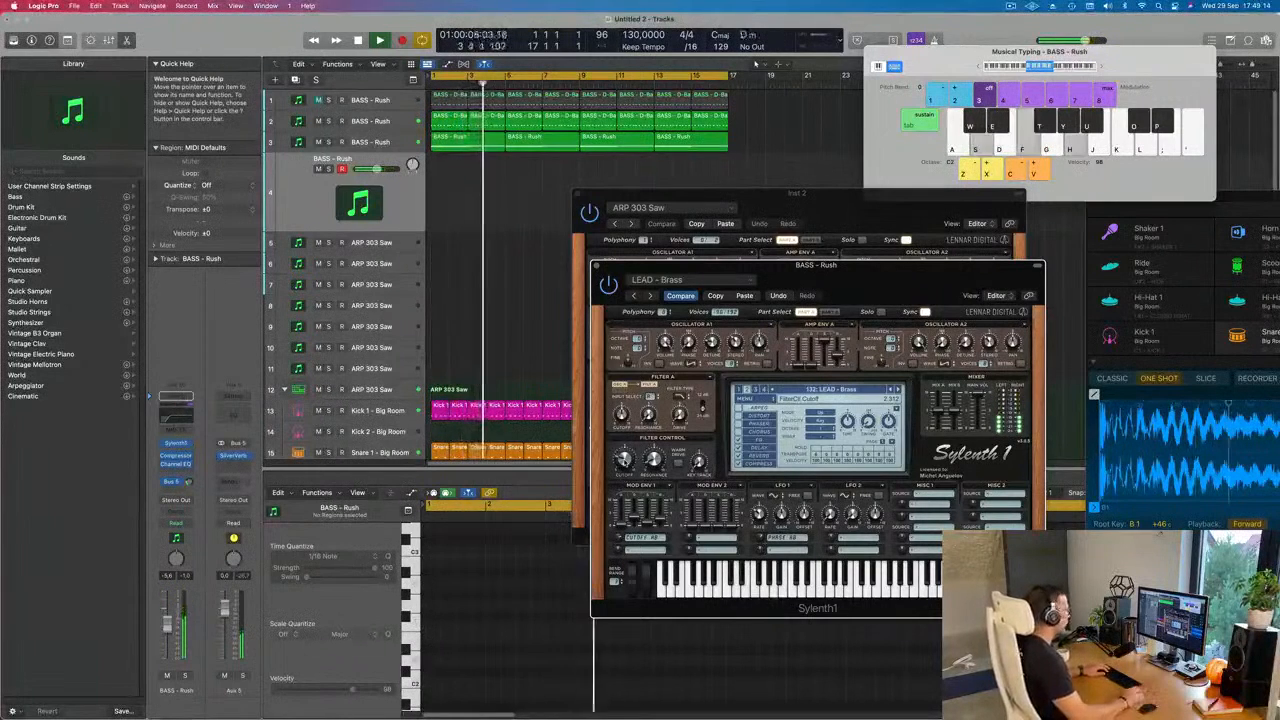
key(h)
Step: Record repeated D–F–A, F–A–C and E–G chords with LEAD - Brass on the fourth track from bar 9, and stop recording
key(r)
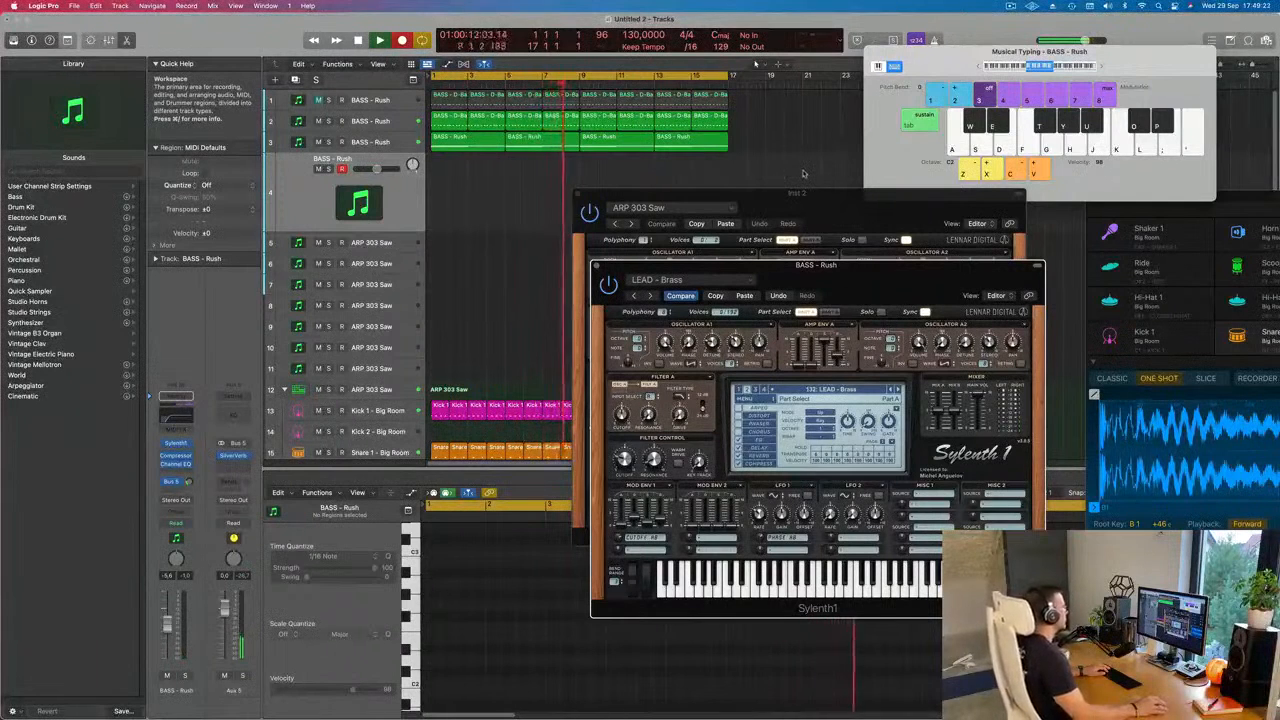
key(s)
key(f)
key(h)
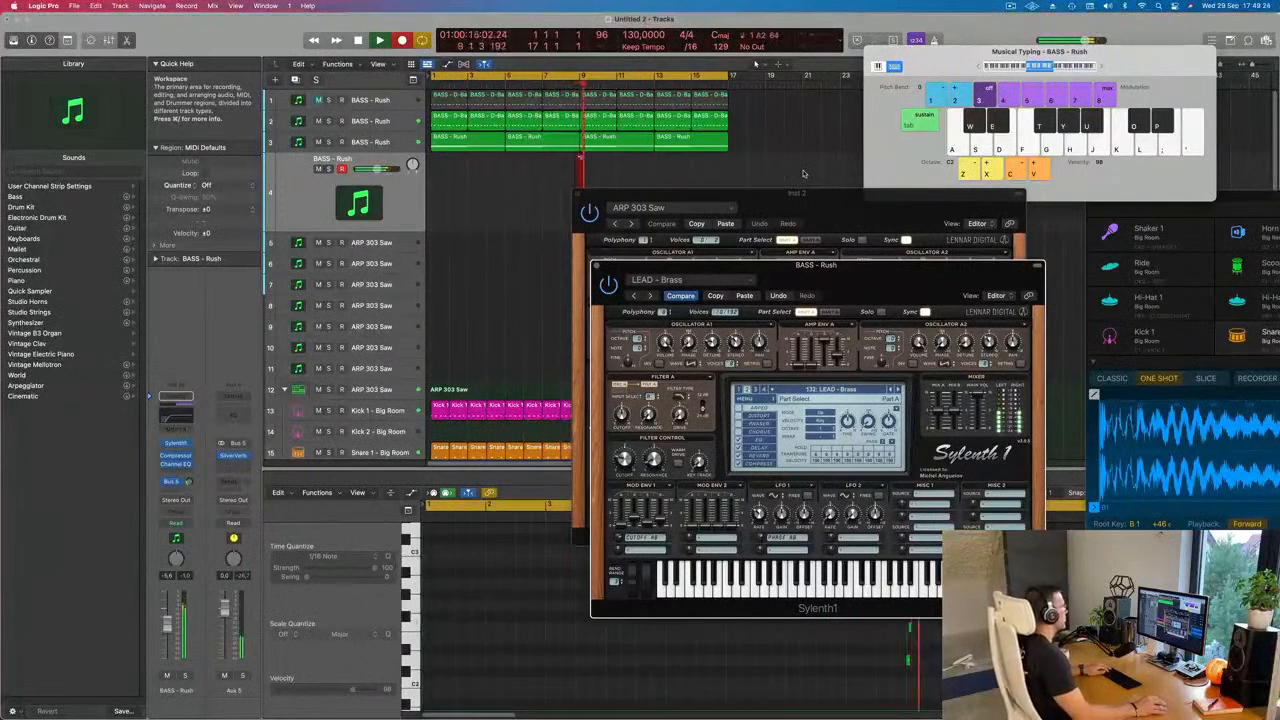
key(s)
key(f)
key(h)
key(s)
key(f)
key(h)
key(s)
key(f)
key(h)
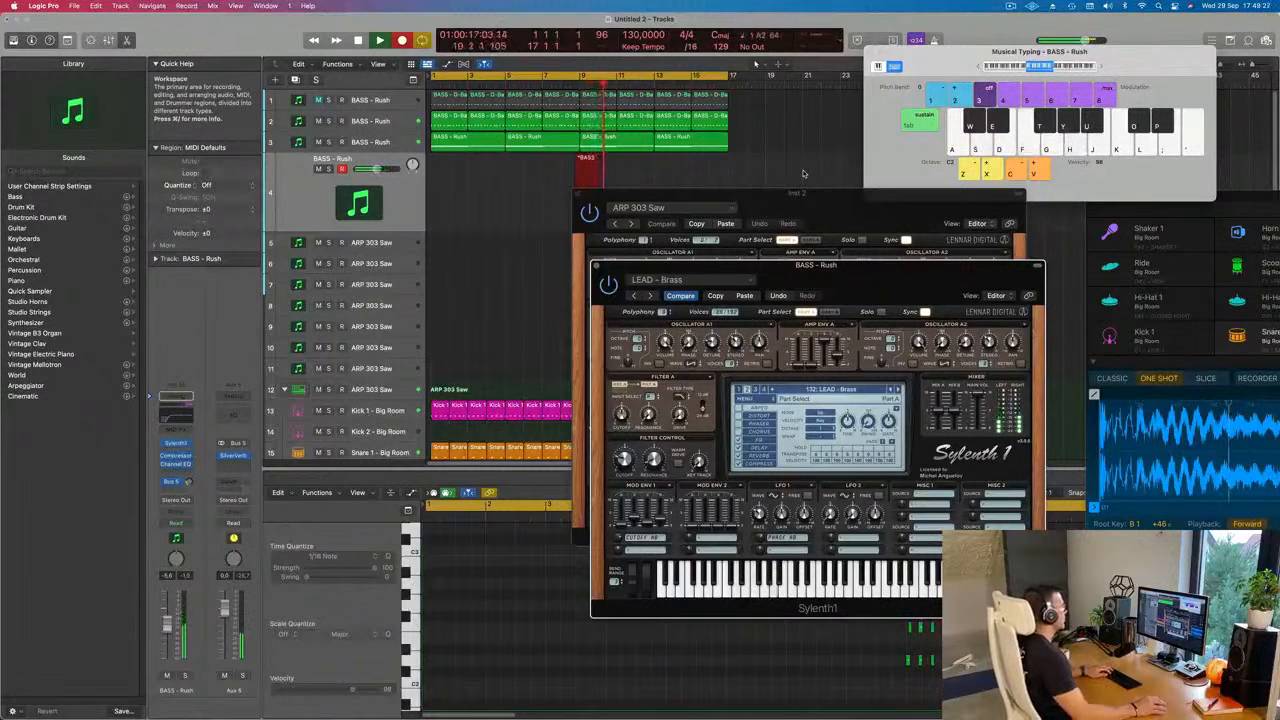
key(f)
key(h)
key(k)
key(f)
key(h)
key(k)
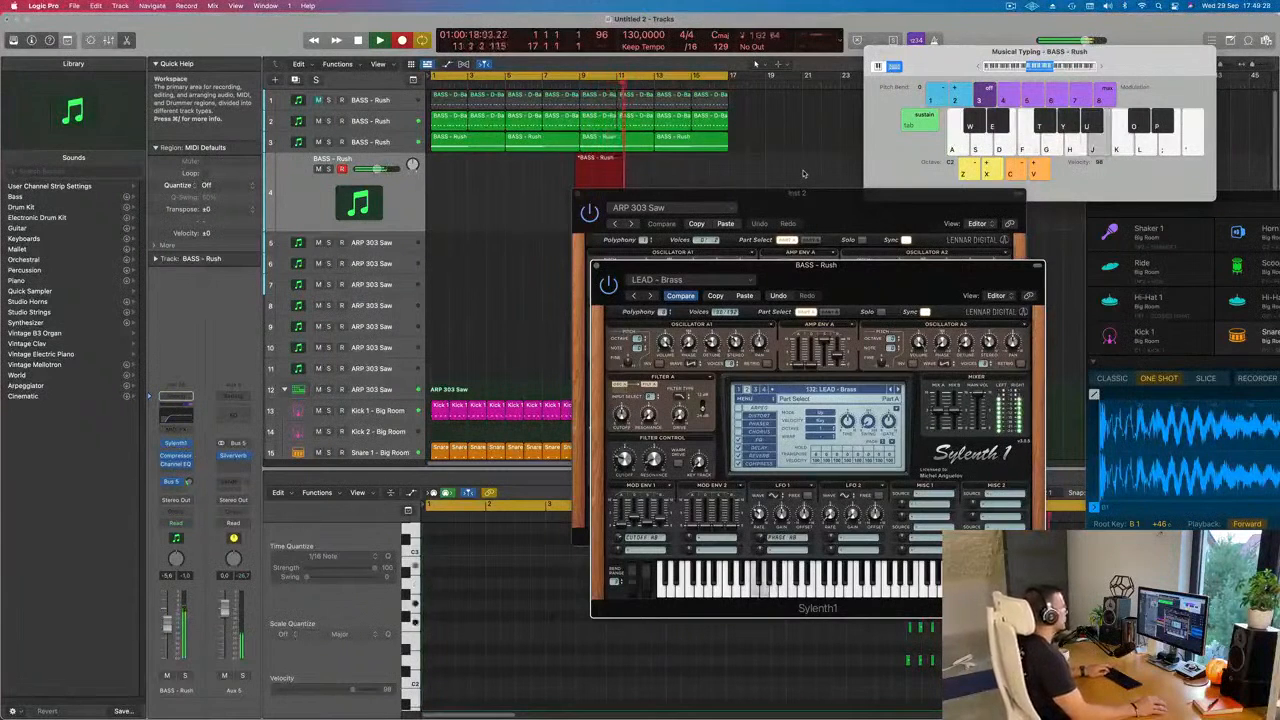
key(d)
key(g)
key(space)
Step: Move the ARP 303 Saw instrument window aside and place the newly recorded region at bar 1 of the fourth track
drag(803, 193, 1150, 185)
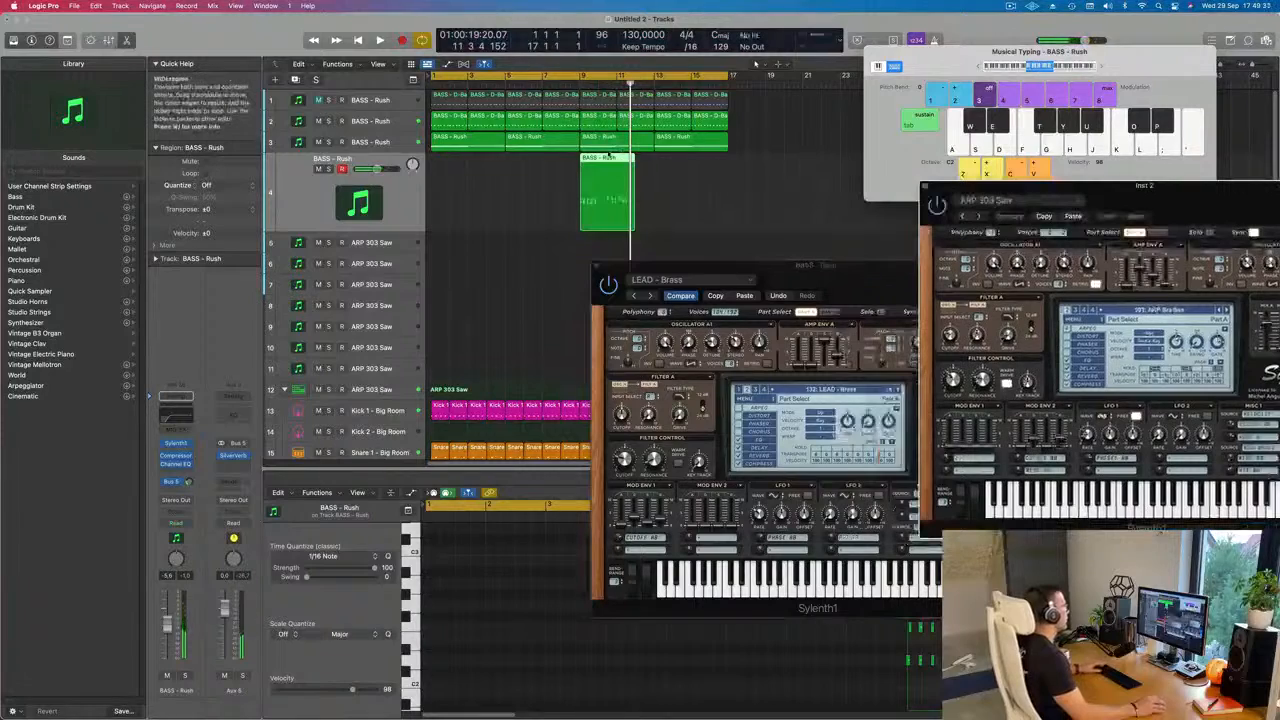
drag(596, 175, 447, 175)
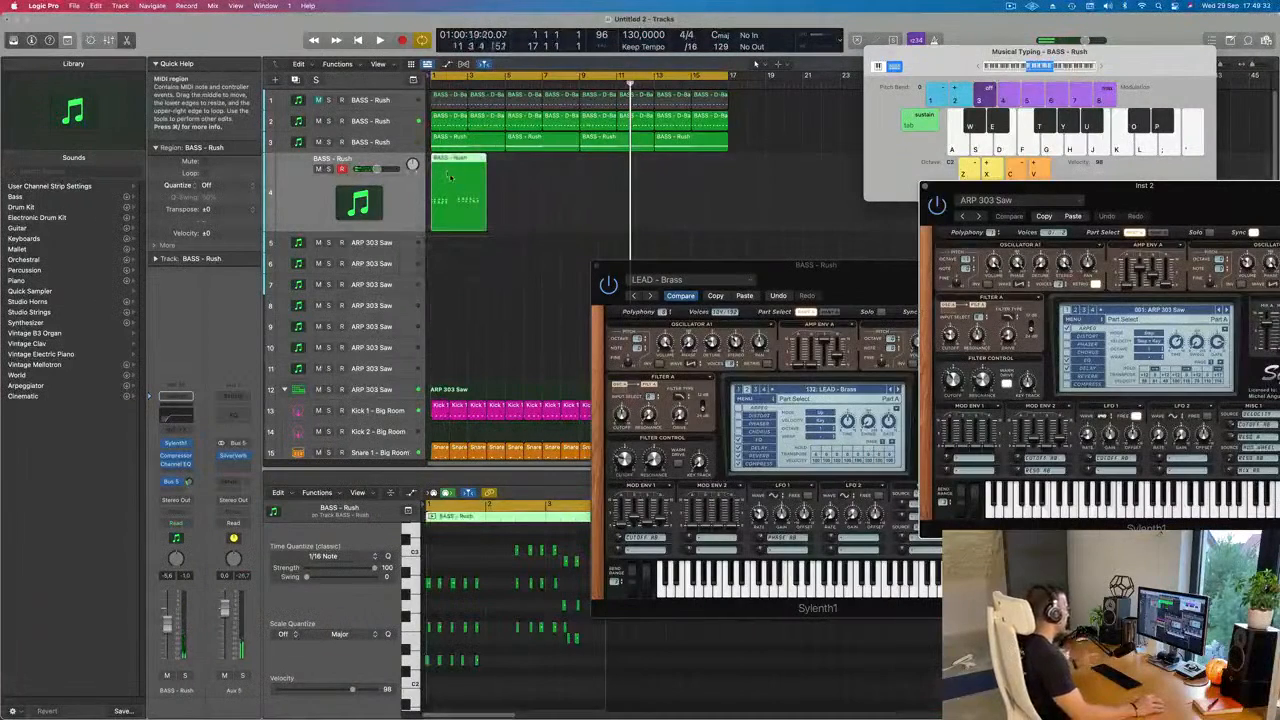
Step: Select all notes of the fourth track's brass region, audition them, and line up the stray D2 note with its bar 1 chord
click(492, 582)
key(super+a)
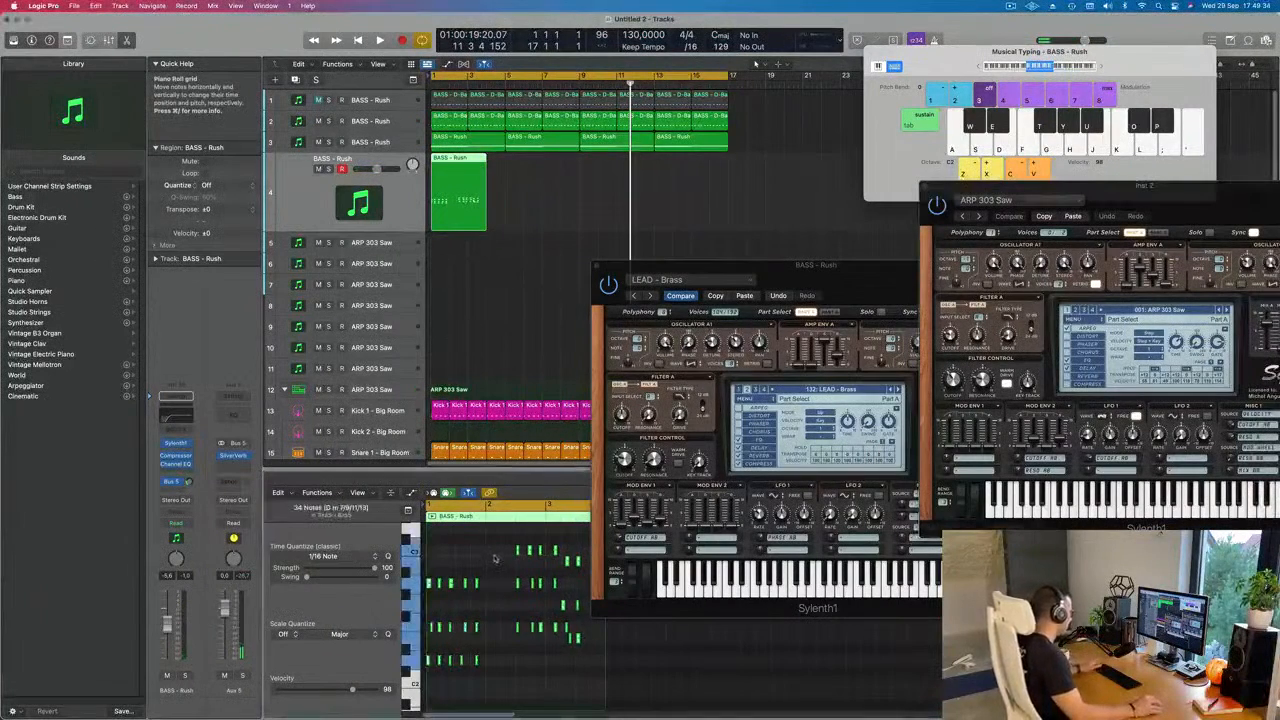
key(space)
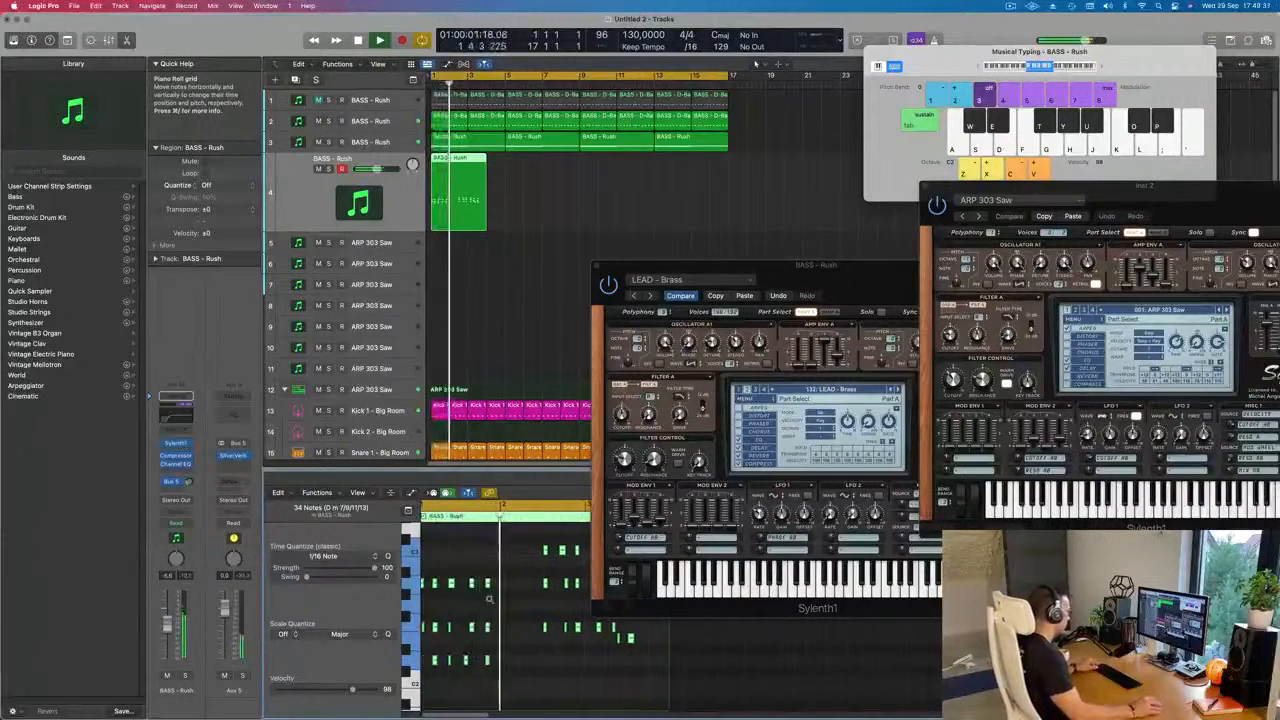
scroll(489, 599, up, 5)
key(space)
drag(449, 613, 435, 640)
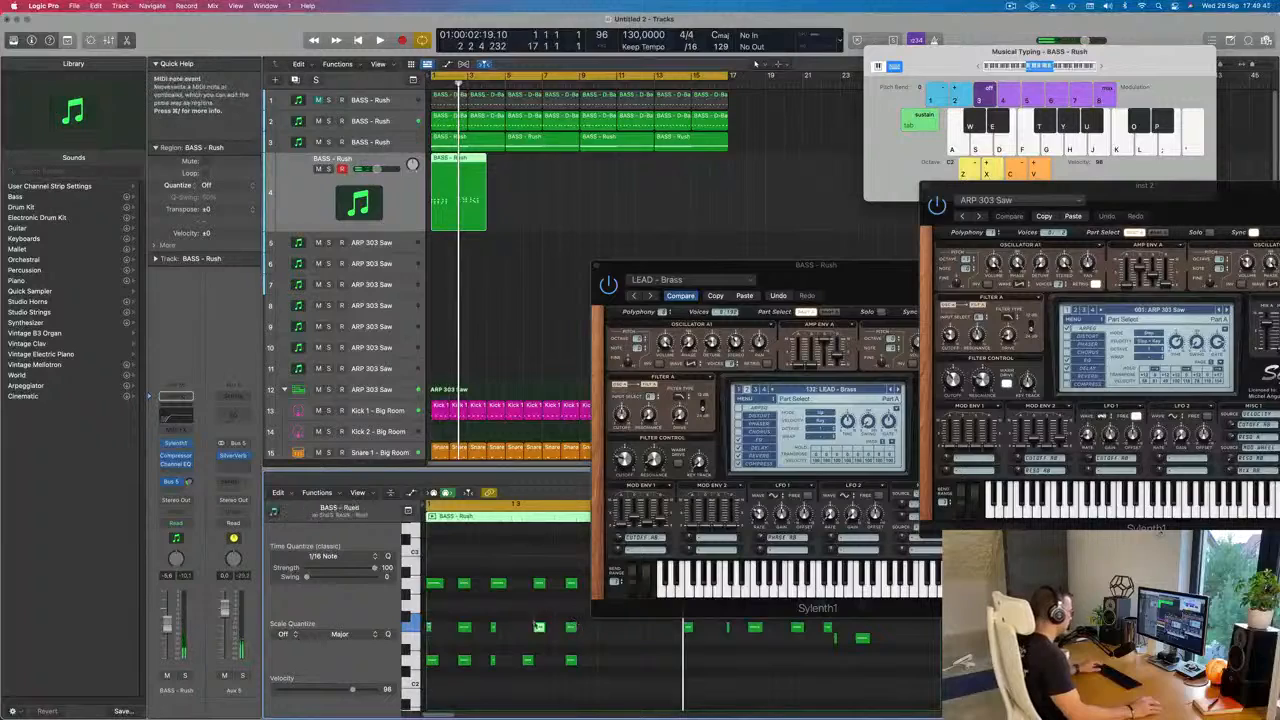
drag(528, 664, 532, 665)
key(space)
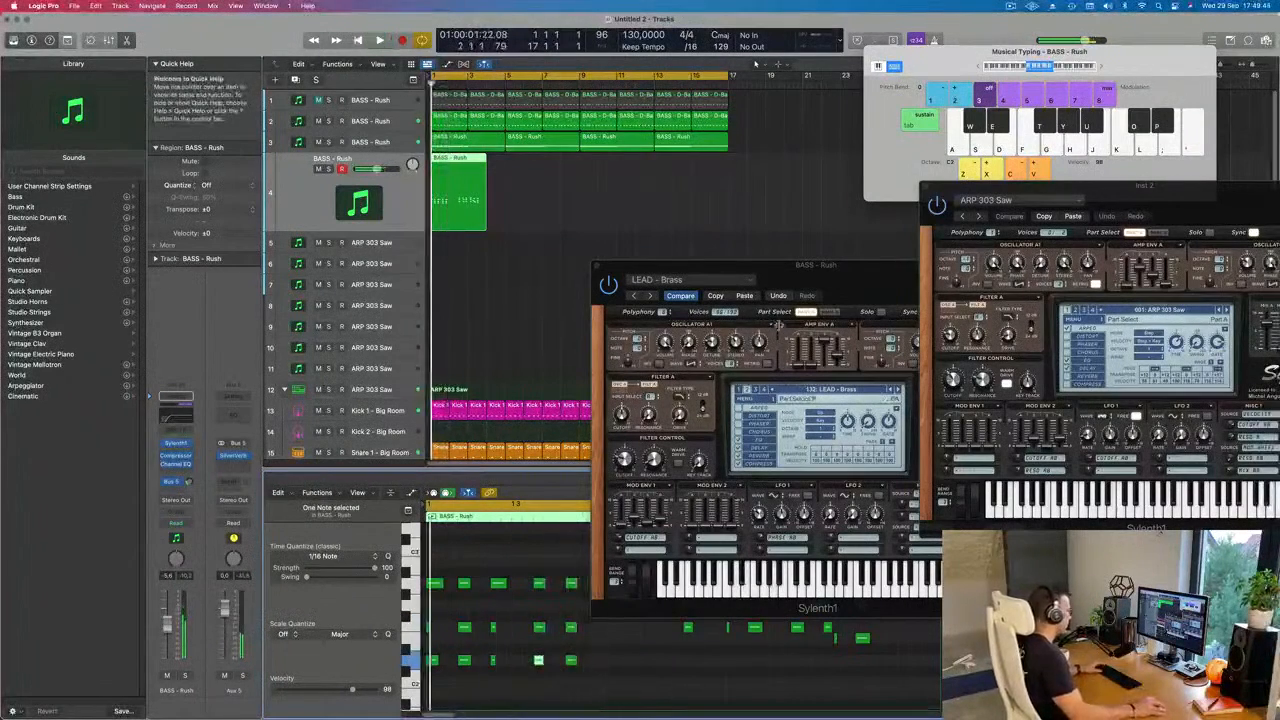
Step: Shift the LEAD - Brass window aside and move the first three F–A–C chords two beats earlier to start at bar 2
drag(720, 266, 1038, 238)
scroll(574, 602, down, 4)
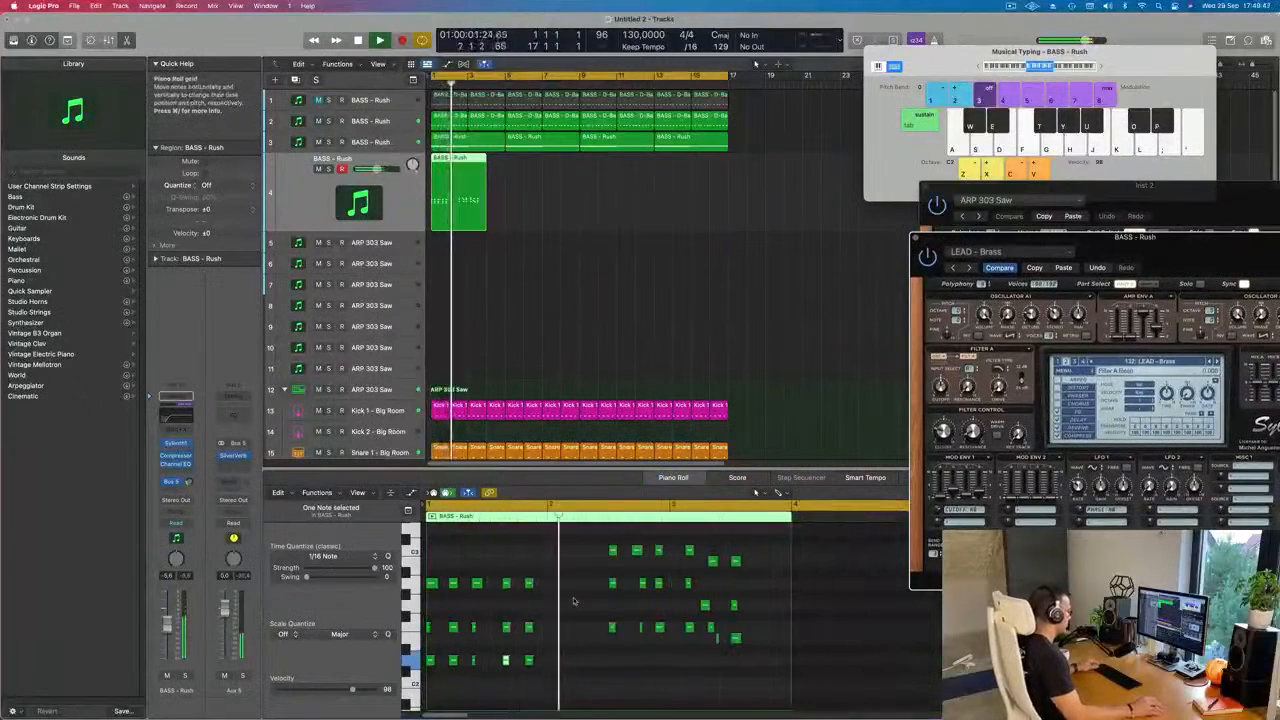
scroll(574, 601, up, 3)
scroll(576, 597, down, 1)
scroll(575, 597, down, 1)
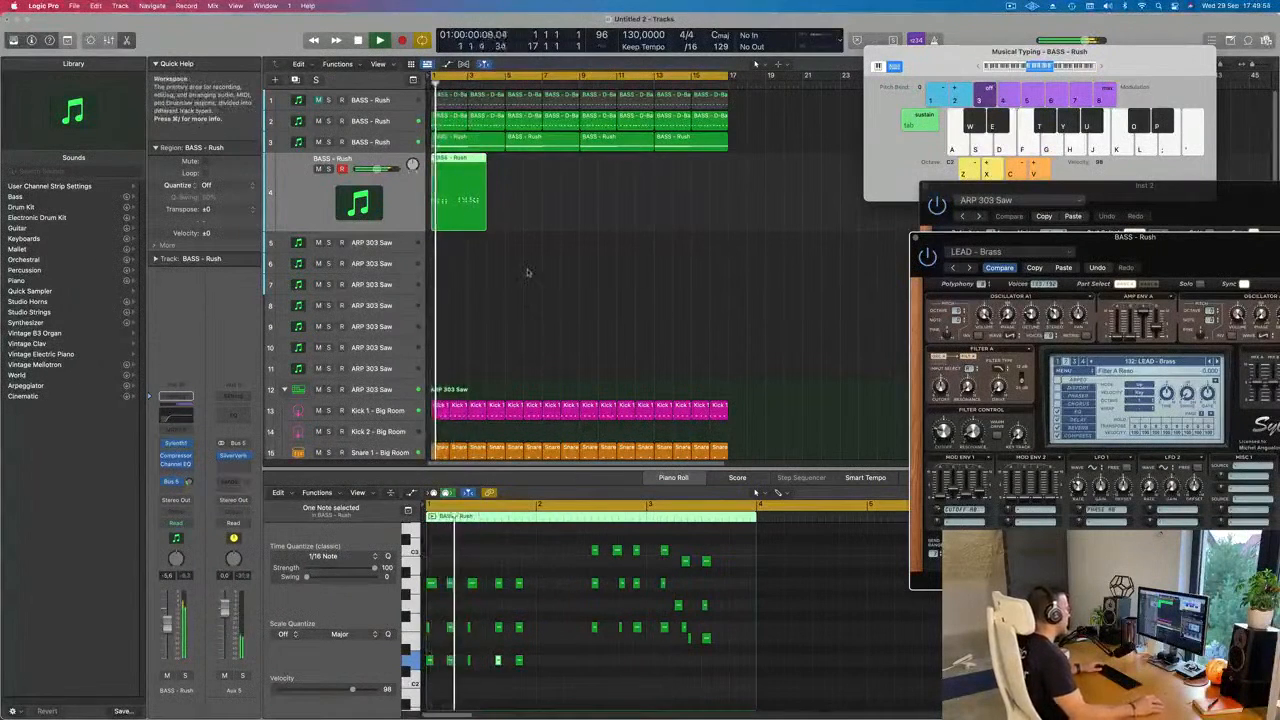
drag(579, 541, 656, 647)
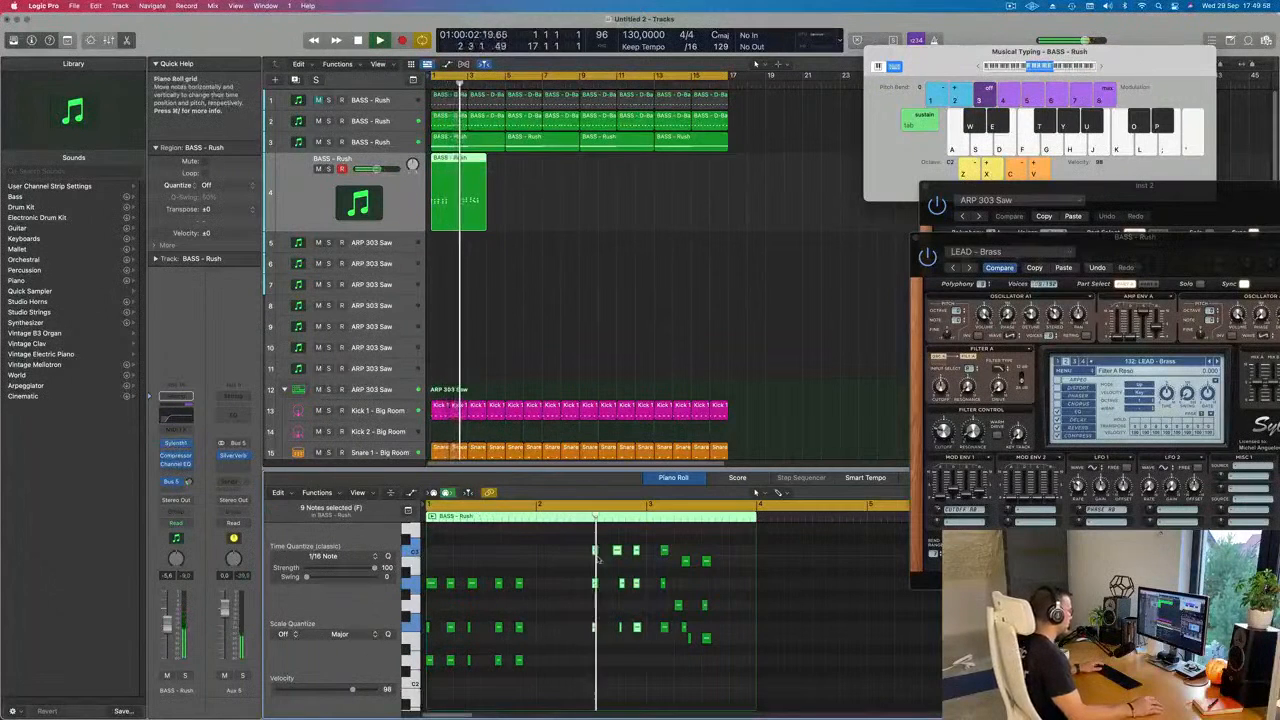
drag(597, 560, 541, 557)
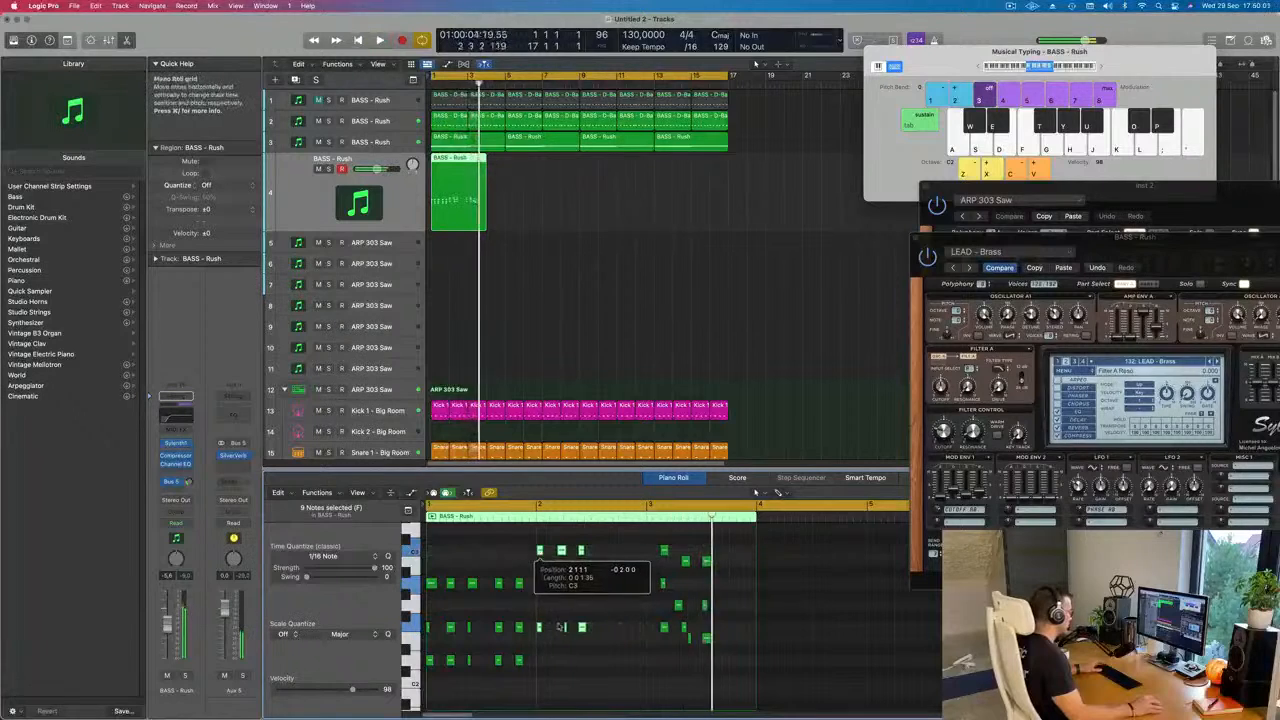
Step: Delete the three F–A–C chords that start at bar 2 of the brass region
key(space)
scroll(575, 641, up, 3)
scroll(622, 612, right, 1)
click(640, 602)
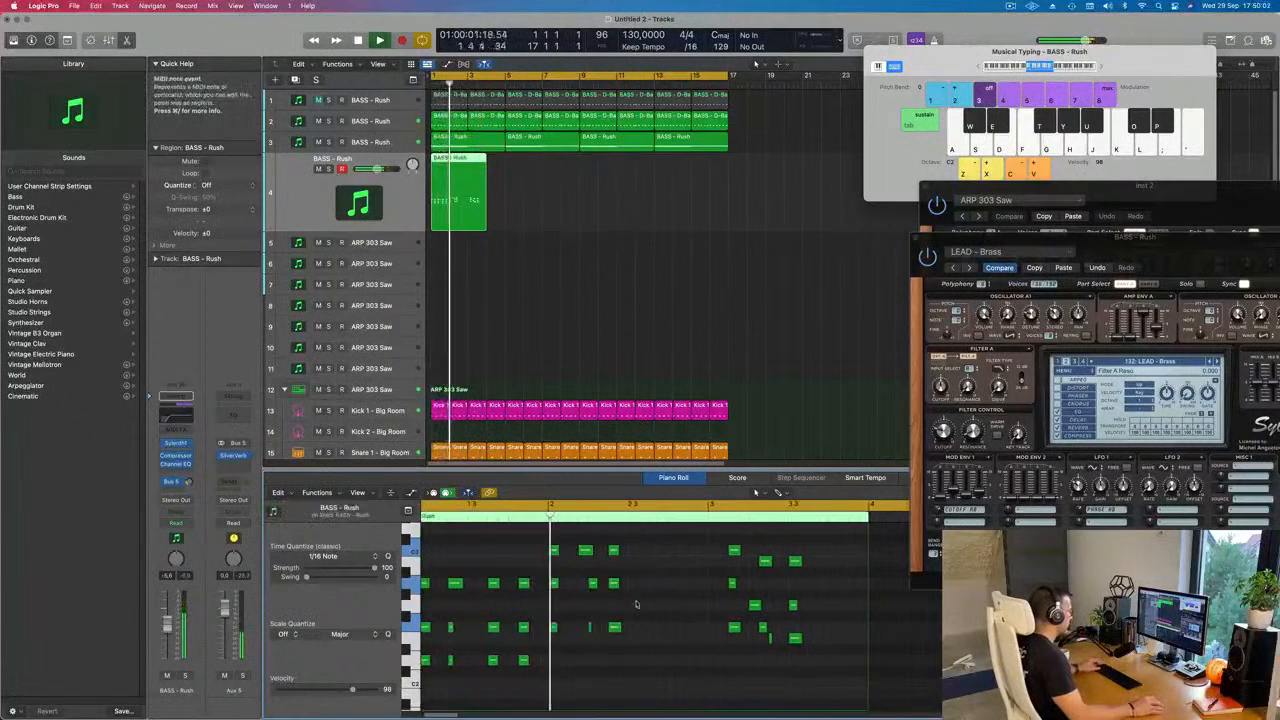
drag(659, 544, 548, 661)
key(BackSpace)
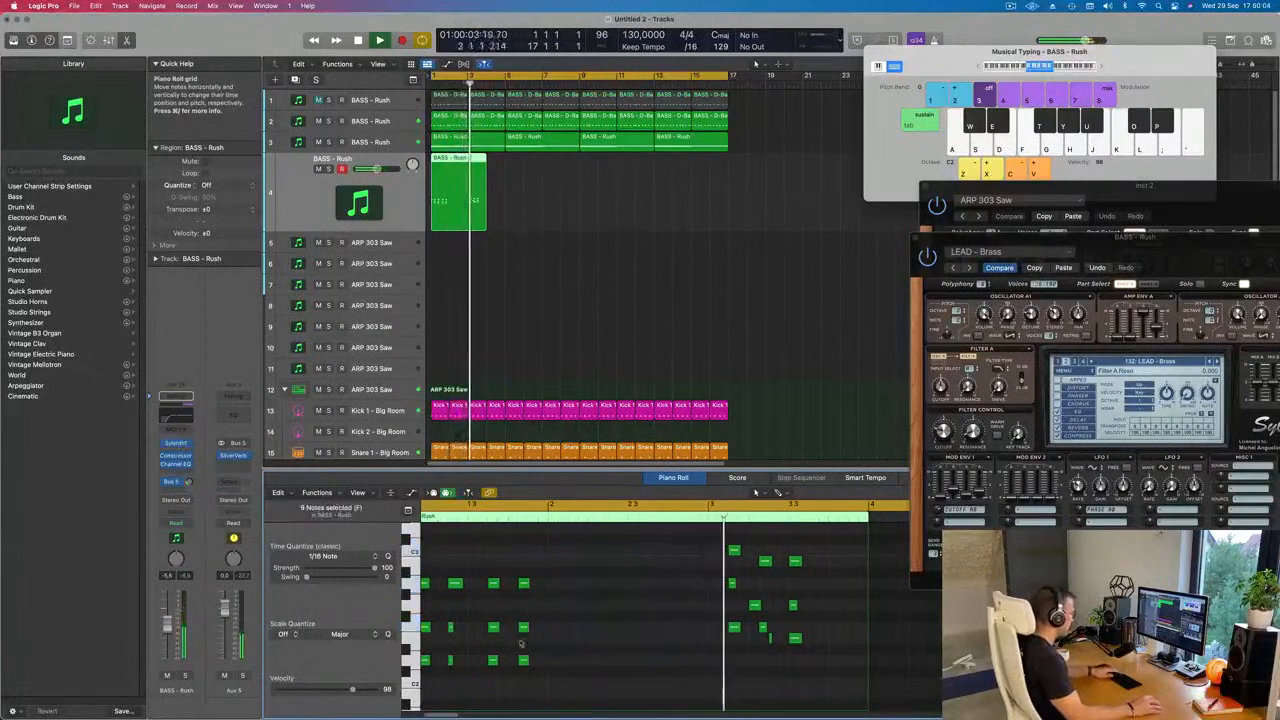
Step: Copy the fifteen D–F–A notes of bar 1 to bar 2, transposed so the lowest notes sit on F2
drag(598, 558, 432, 657)
key(space)
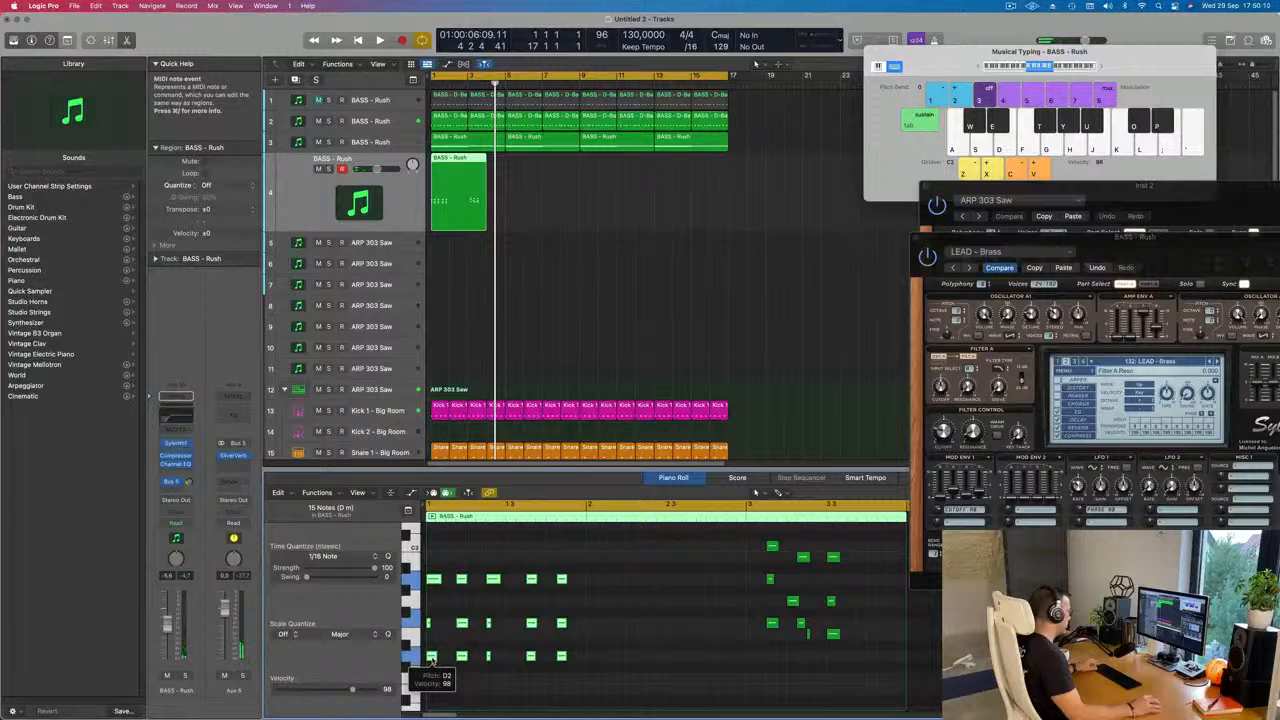
drag(431, 657, 597, 627)
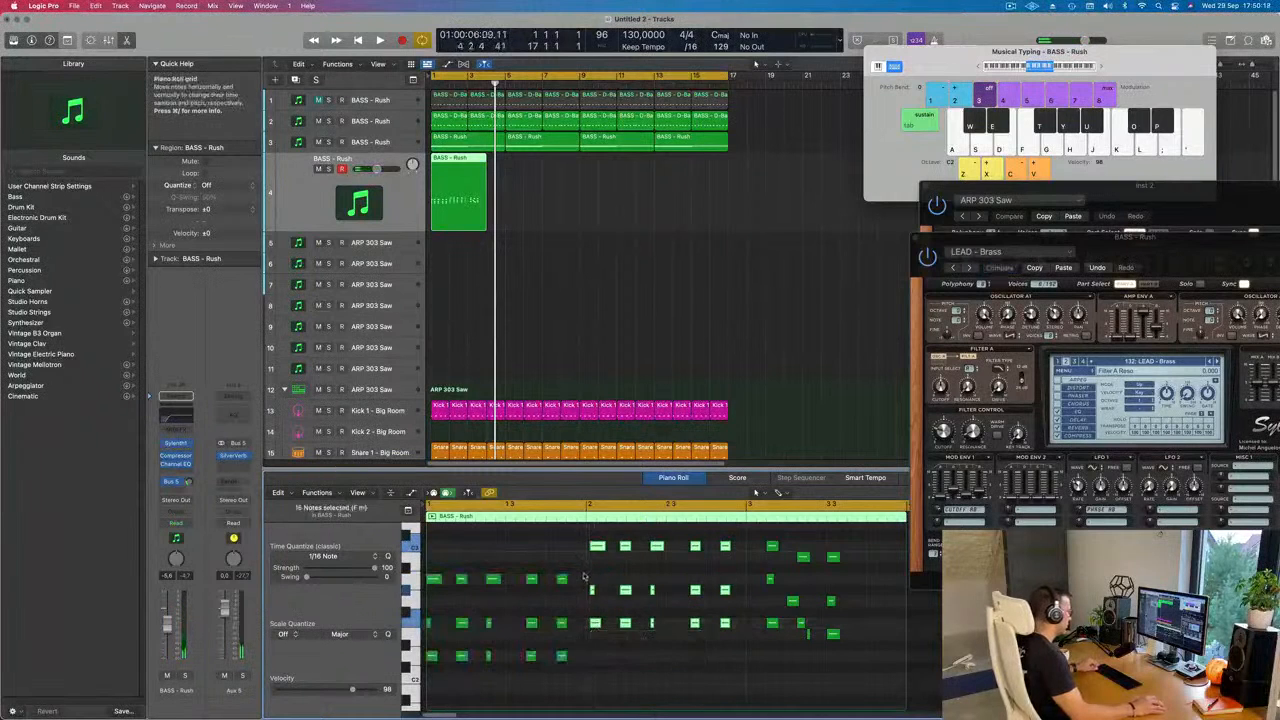
Step: Raise the middle notes of the copied bar 2 chords to A2 to form F–A–C, and play the part with all notes selected
drag(586, 582, 731, 598)
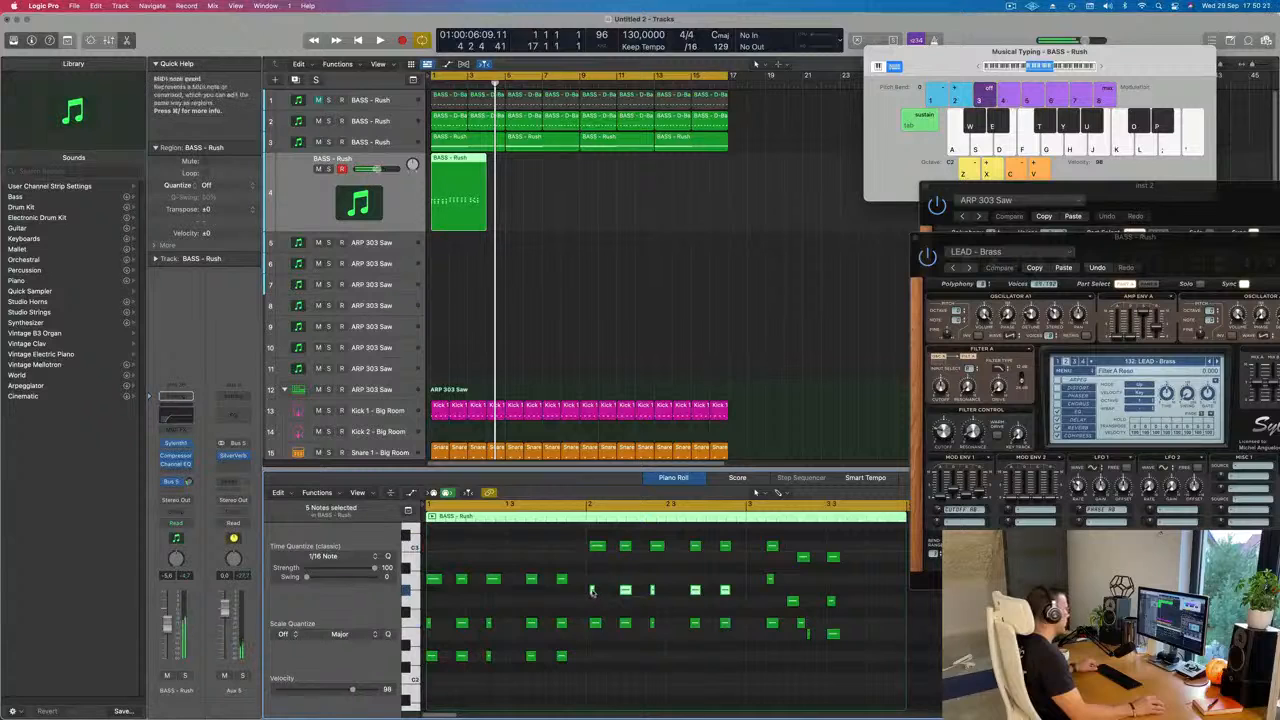
drag(591, 591, 714, 637)
drag(746, 541, 595, 630)
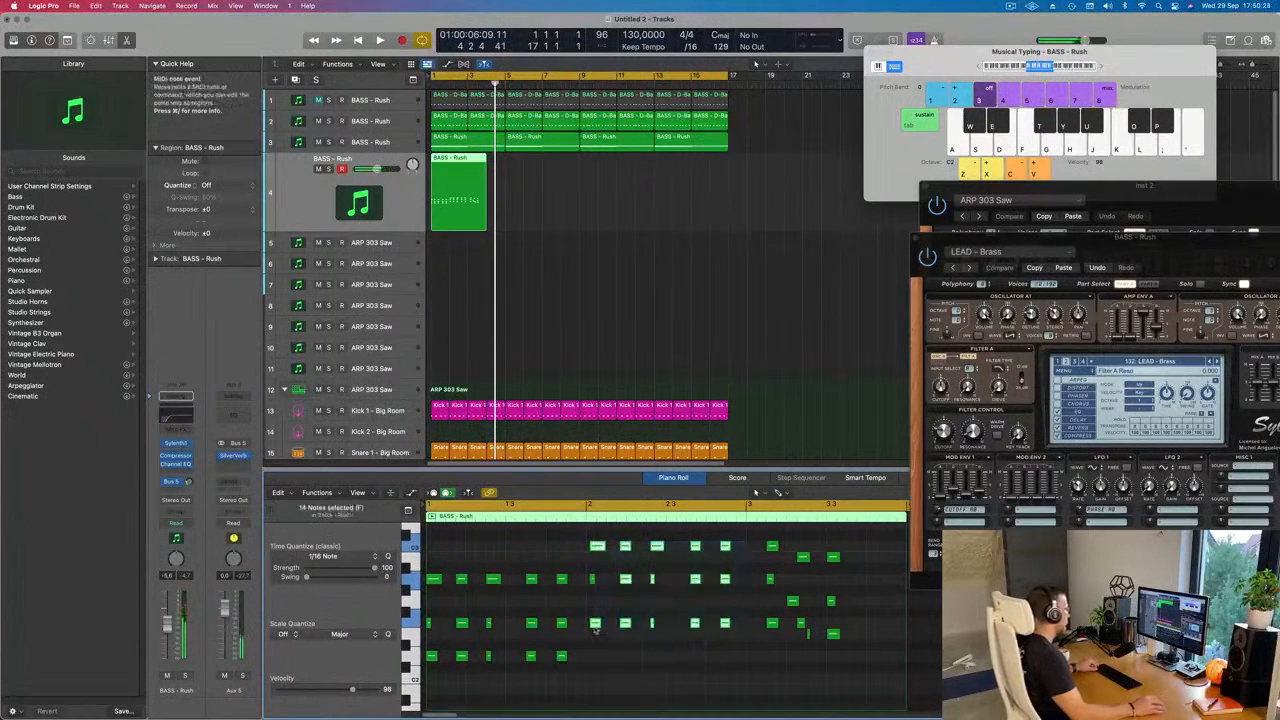
drag(591, 540, 750, 650)
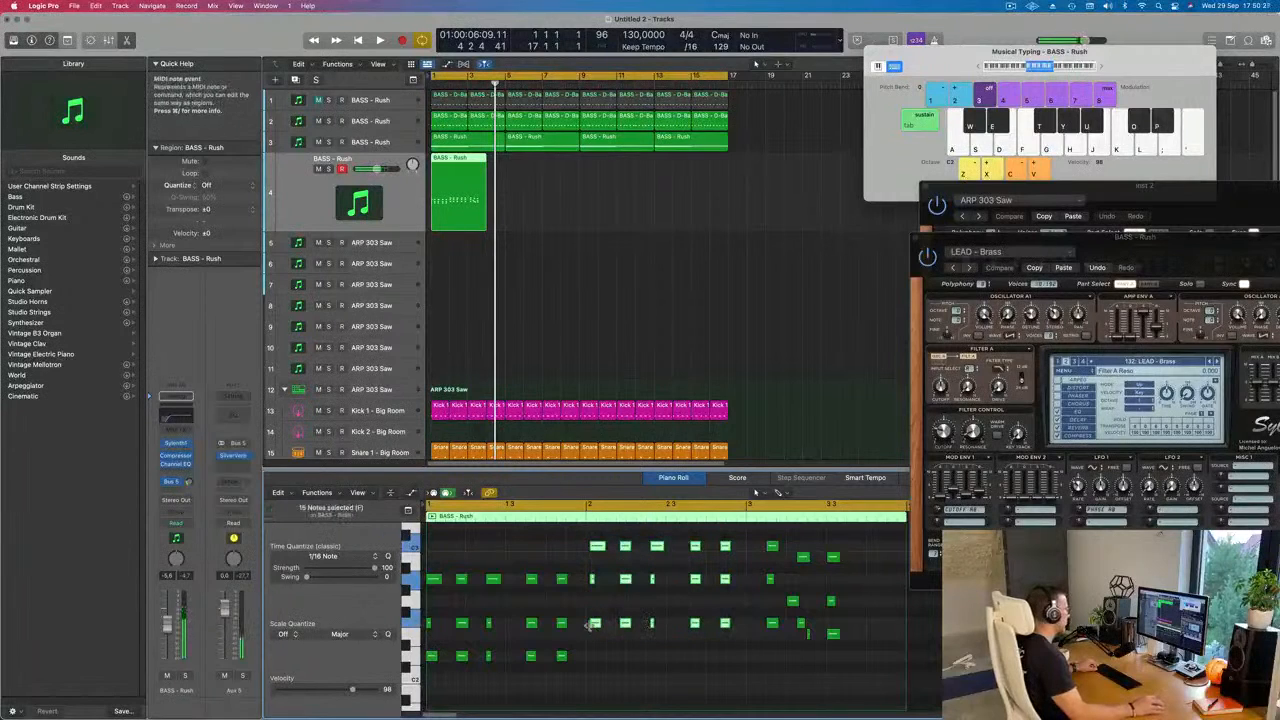
click(595, 624)
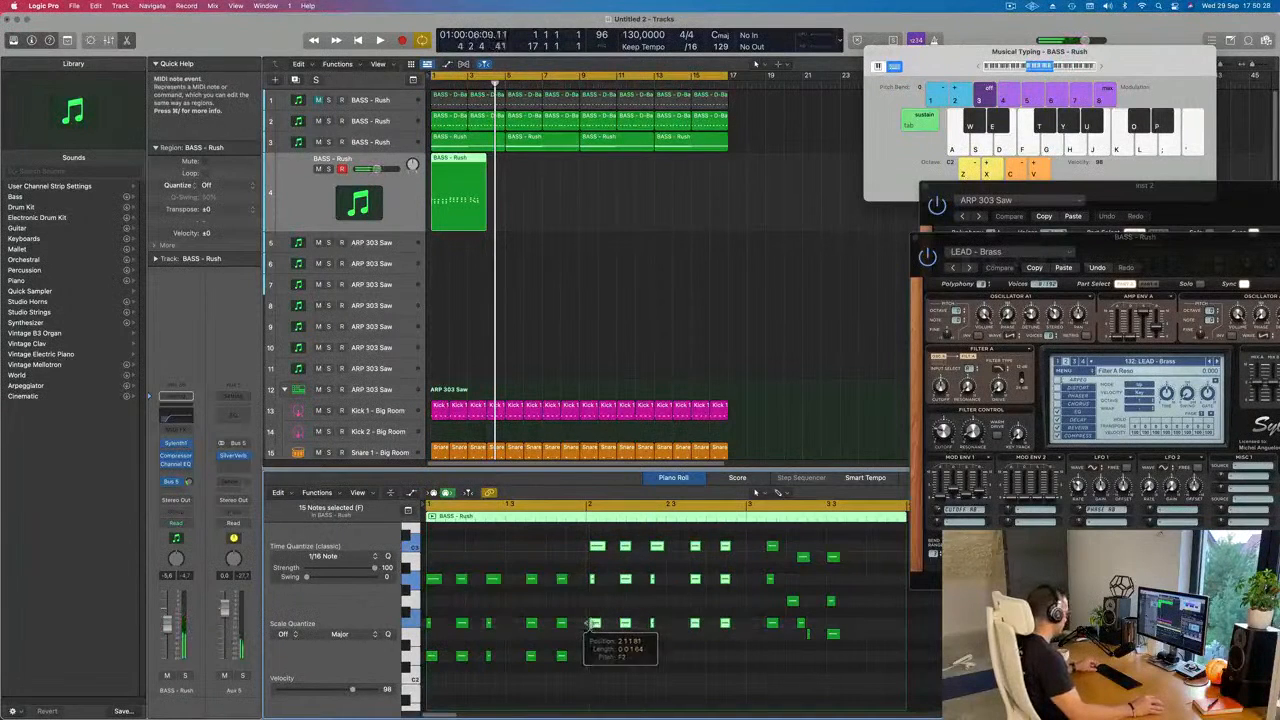
key(super+a)
key(space)
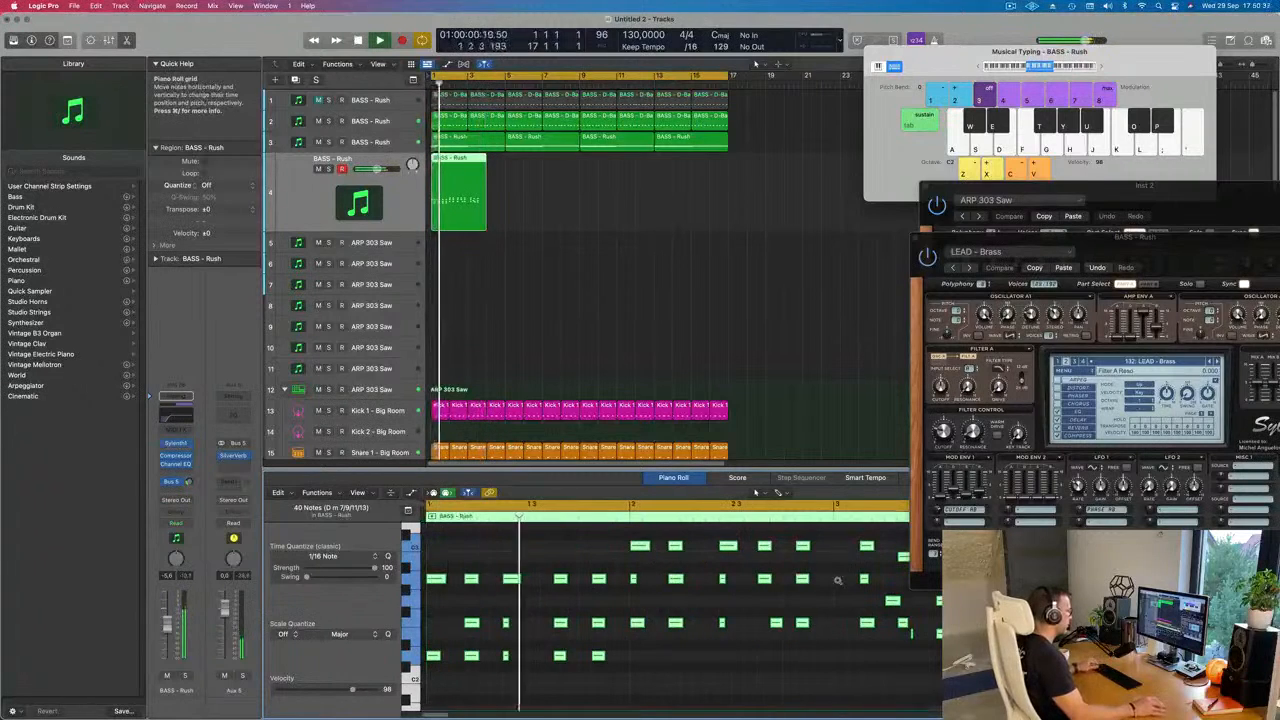
Step: Remove the leftover F–A–C notes near bar 3 and line up the B2 and E2 notes of the first E–G–B chord
key(space)
drag(777, 541, 801, 637)
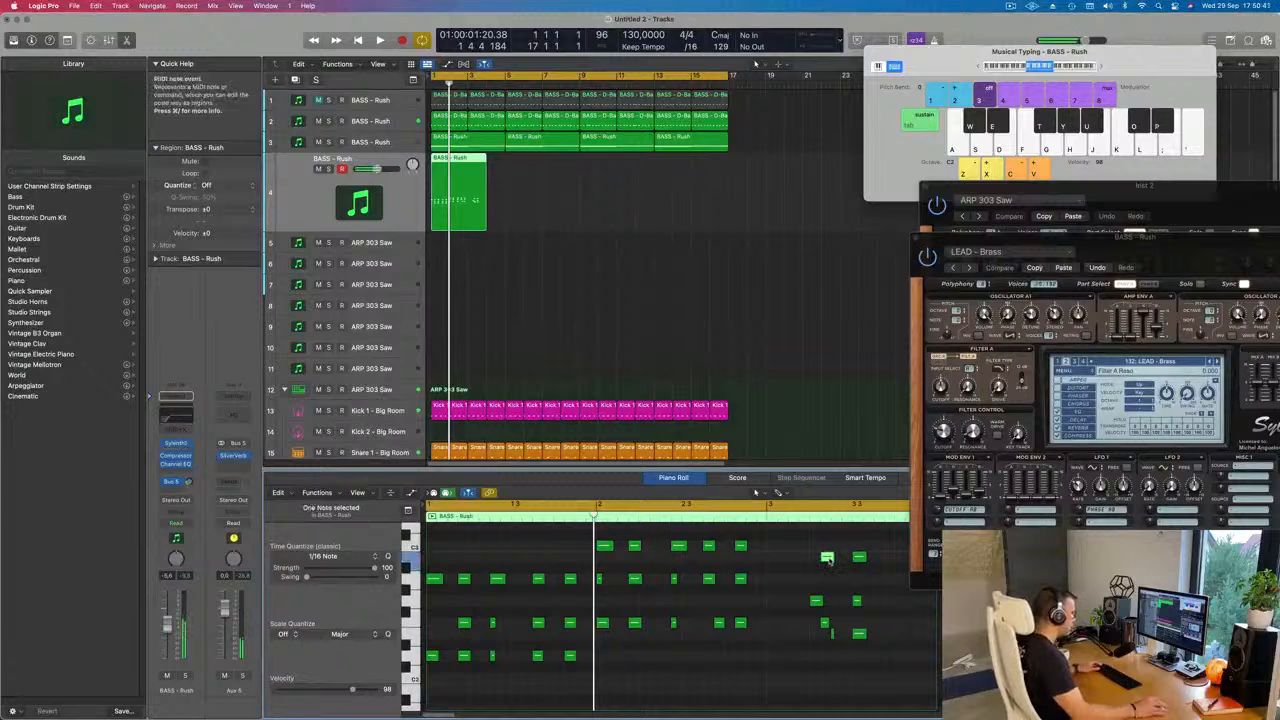
drag(827, 560, 817, 560)
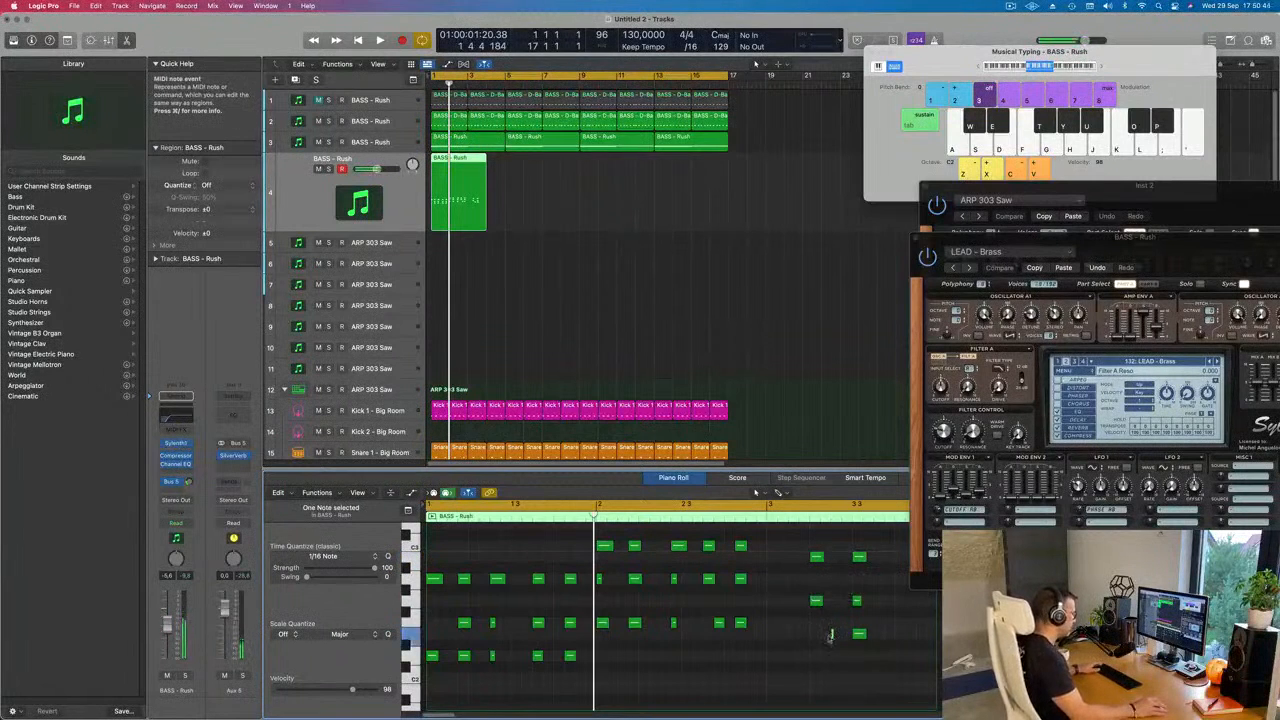
drag(830, 634, 821, 638)
Step: Move the two E–G–B chords one beat earlier to start at bar 3, and play back the edited chord part
drag(800, 550, 866, 654)
drag(816, 558, 774, 558)
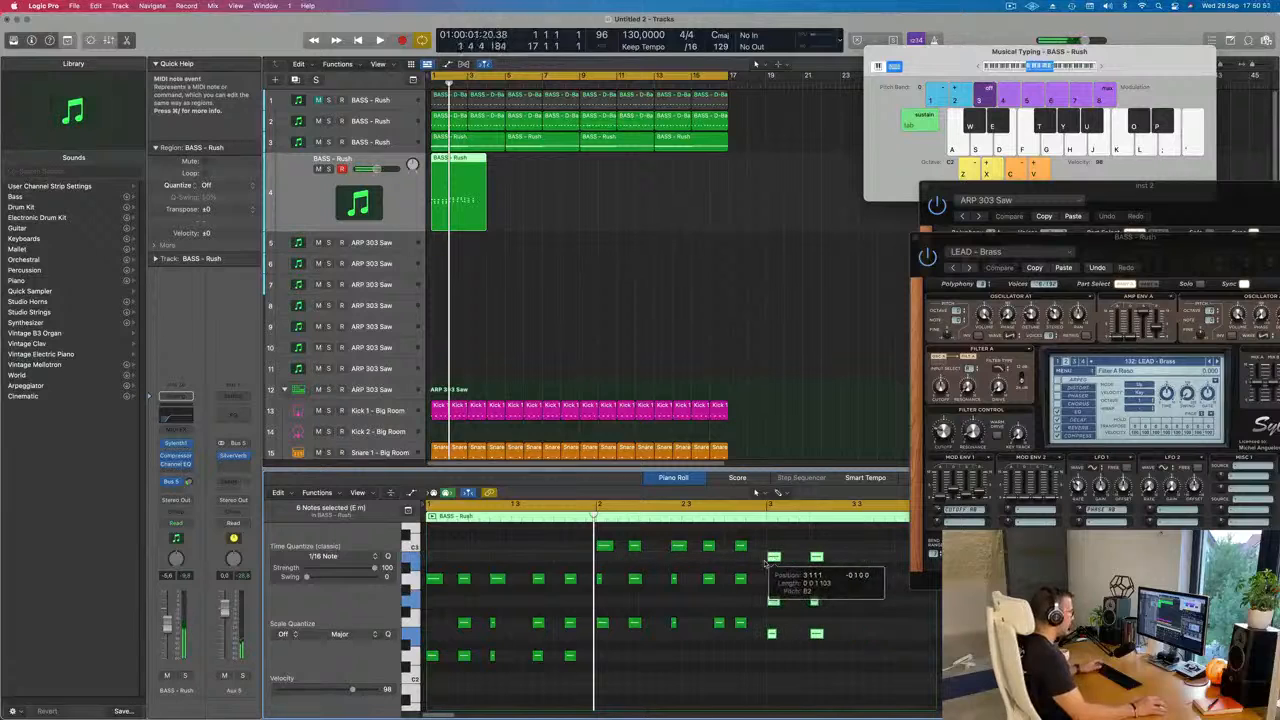
key(space)
key(super+Left)
key(super+Left)
key(super+Left)
key(super+Left)
key(super+Left)
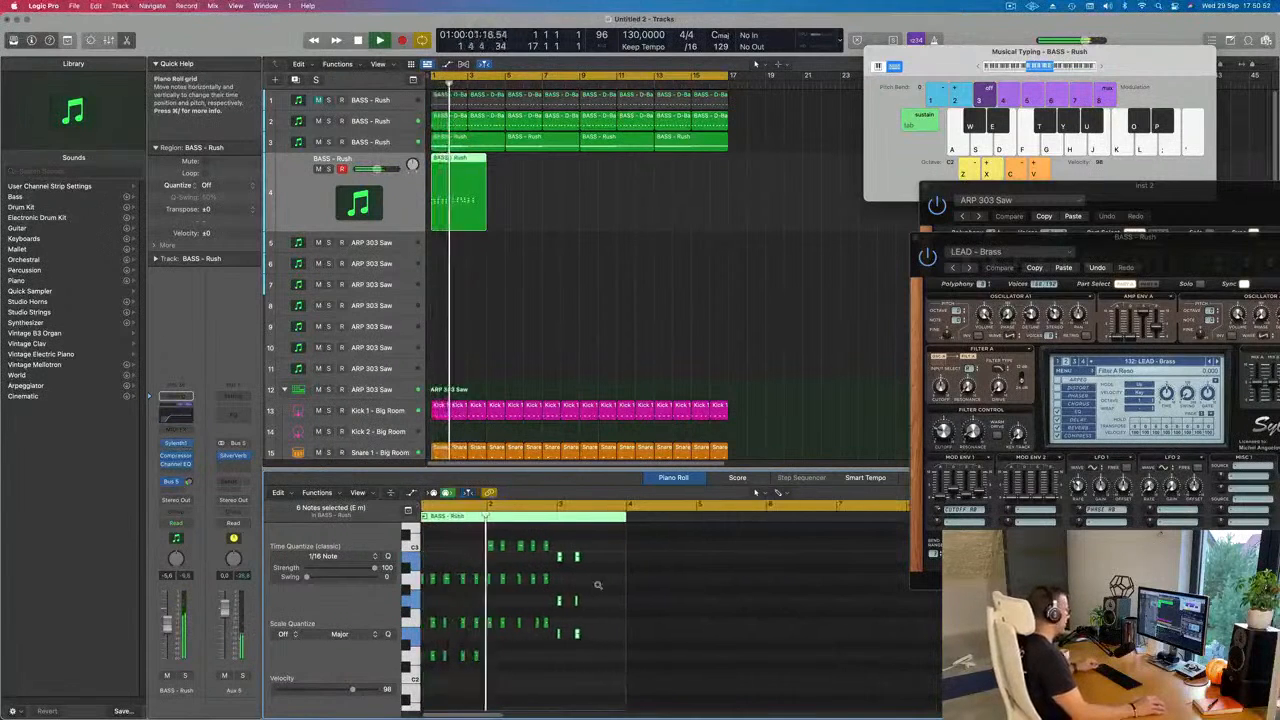
key(super+Right)
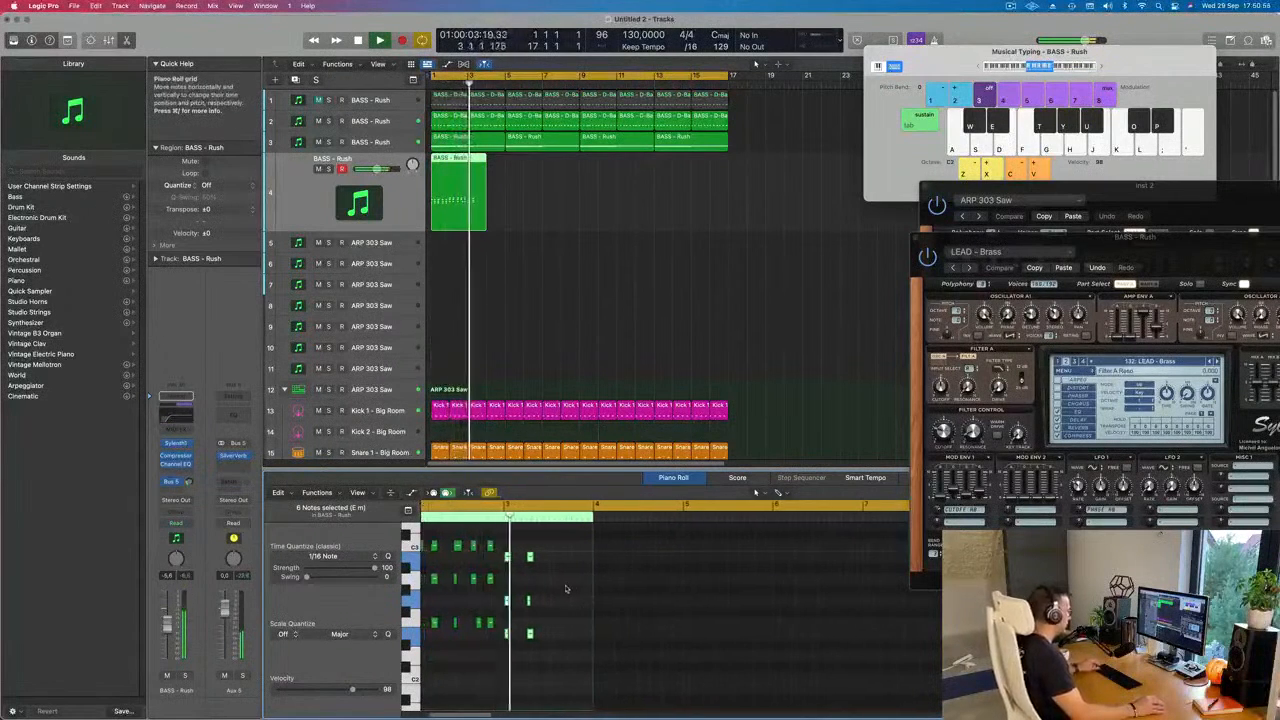
scroll(568, 591, left, 5)
key(space)
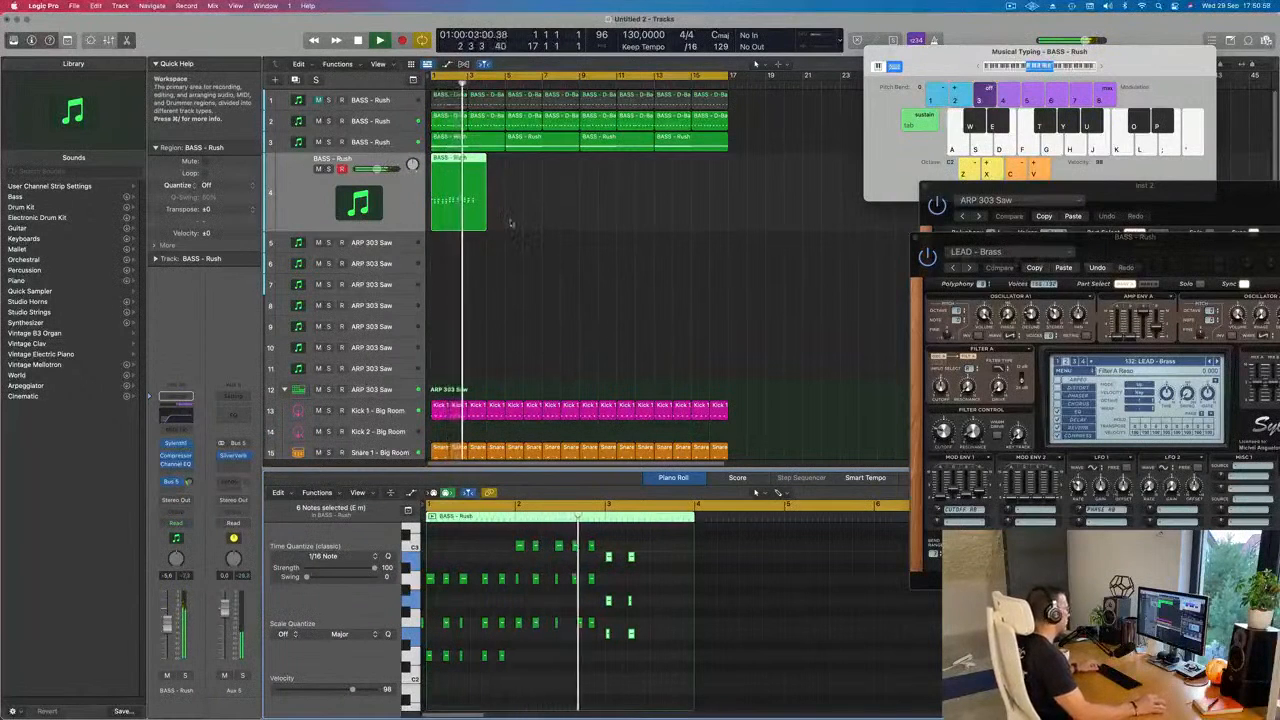
Step: Shift the last E–G–B chord about a sixteenth note earlier
click(587, 642)
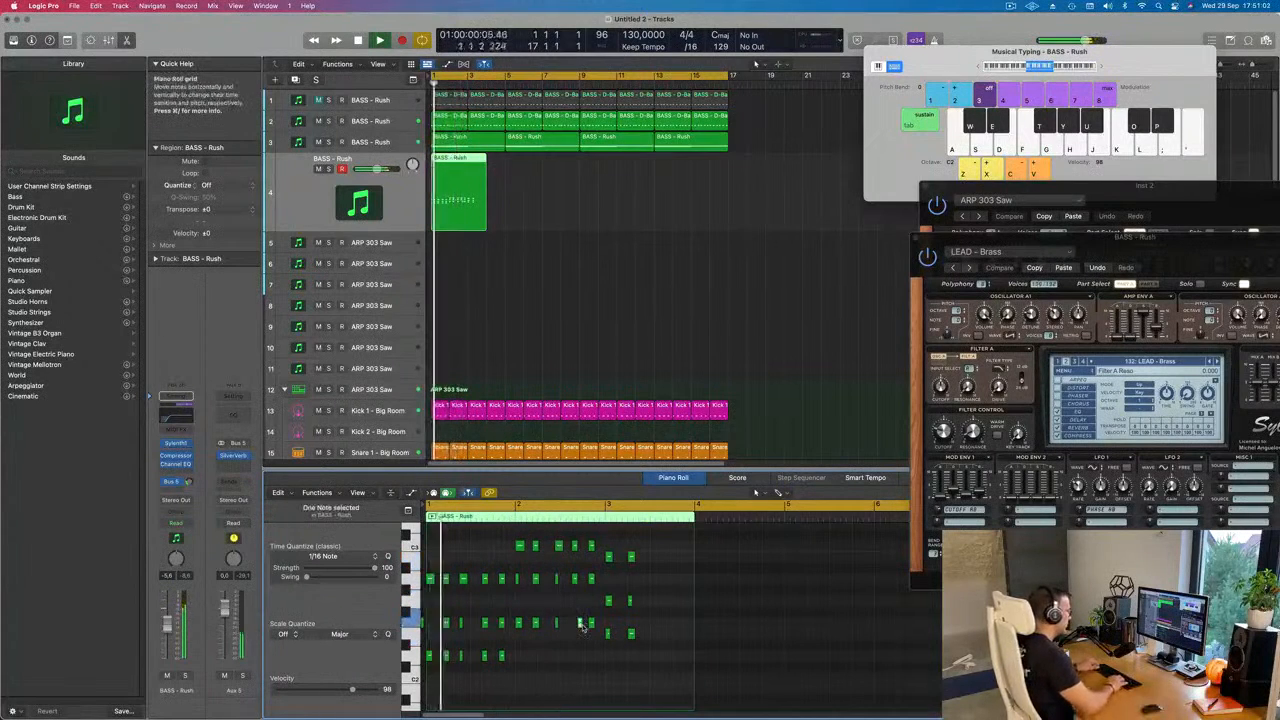
scroll(583, 628, down, 2)
scroll(581, 634, up, 2)
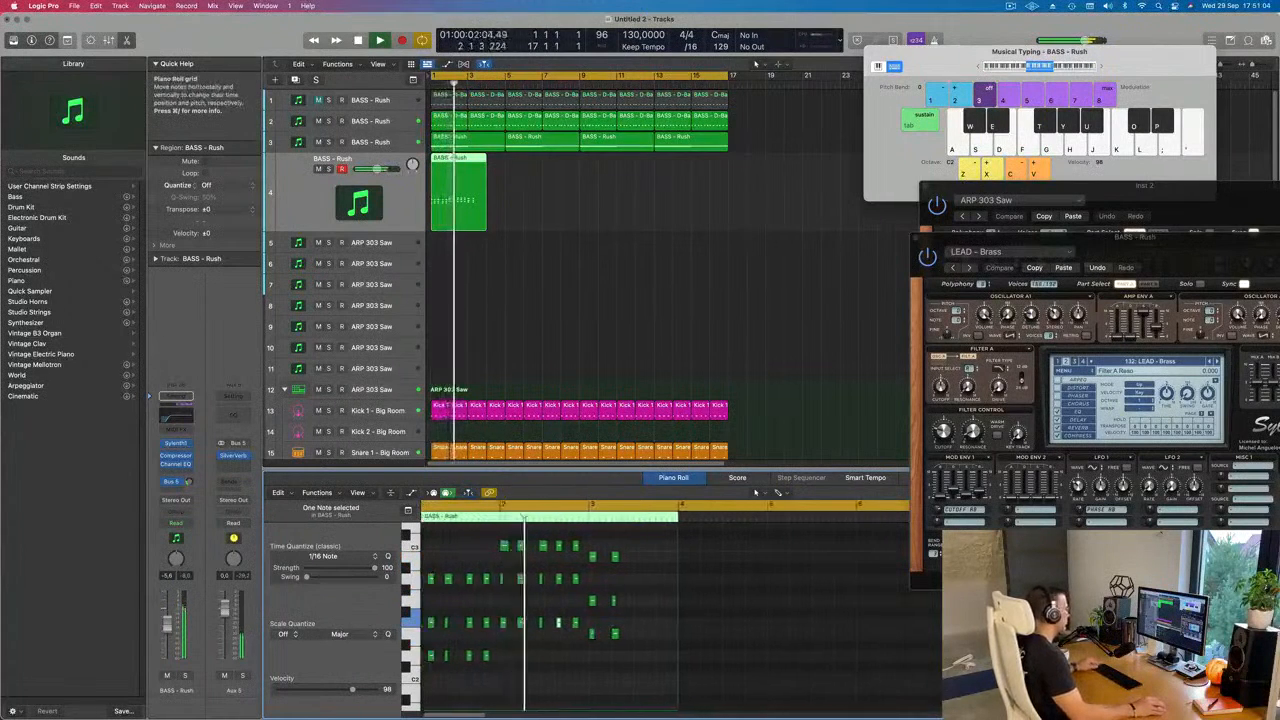
scroll(581, 640, down, 2)
scroll(588, 645, up, 1)
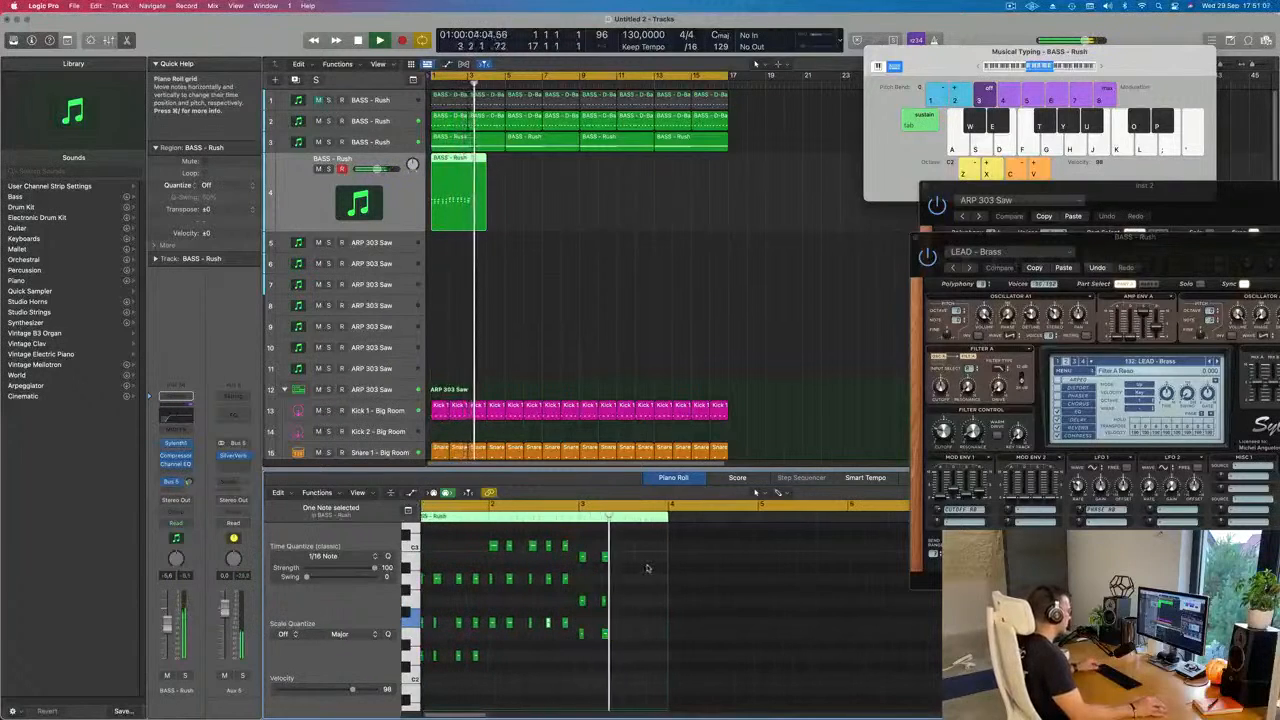
drag(653, 549, 629, 657)
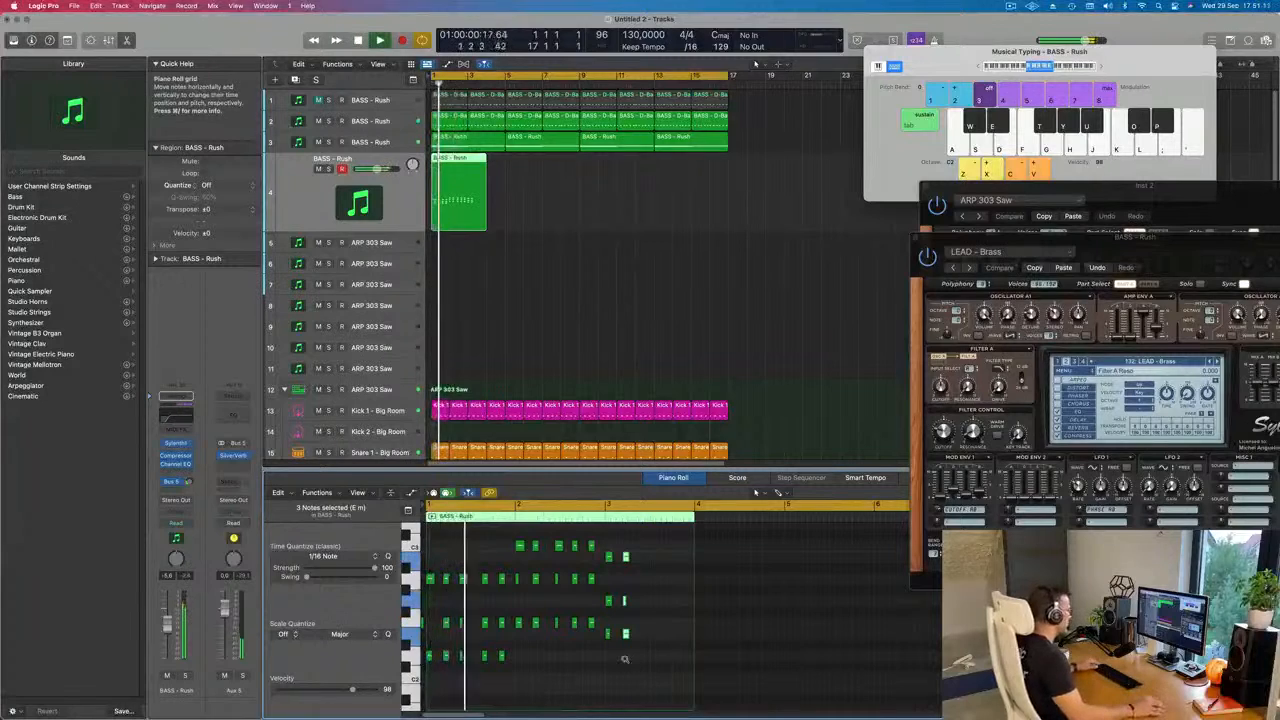
scroll(625, 659, up, 5)
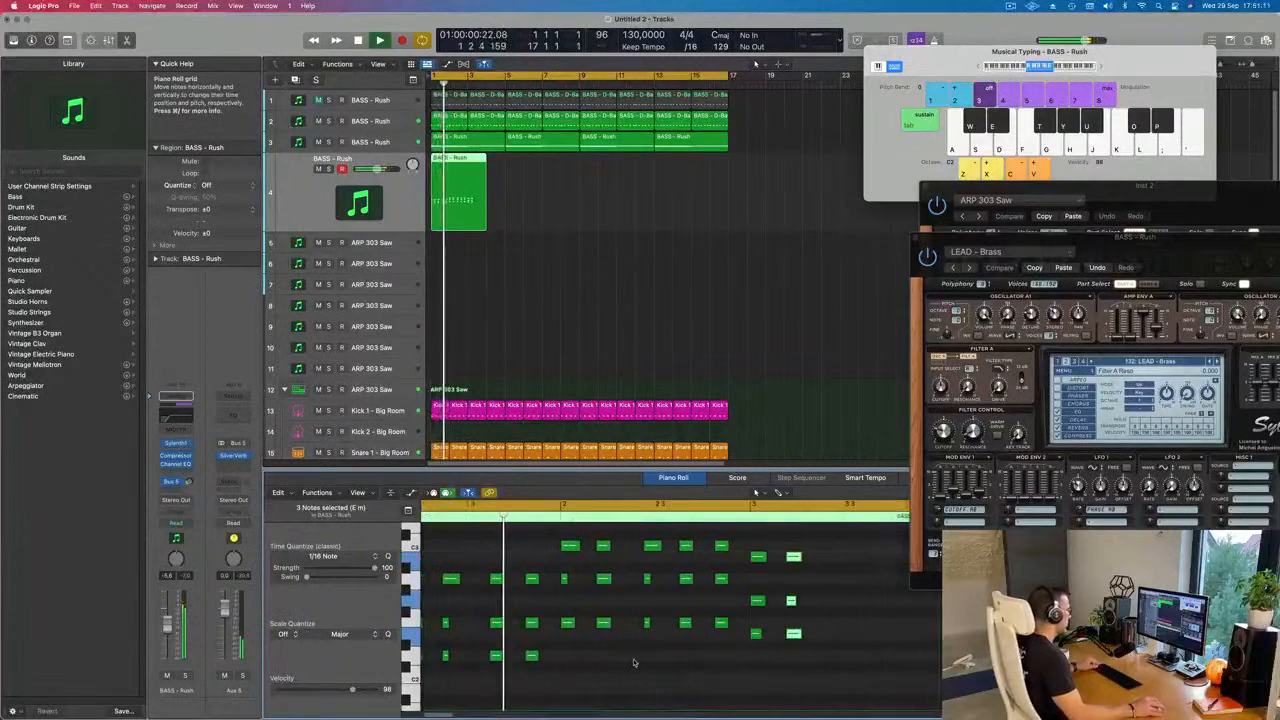
Step: Place the first F2 note of the opening D–F–A chord exactly at position 1 1 1 1
click(436, 623)
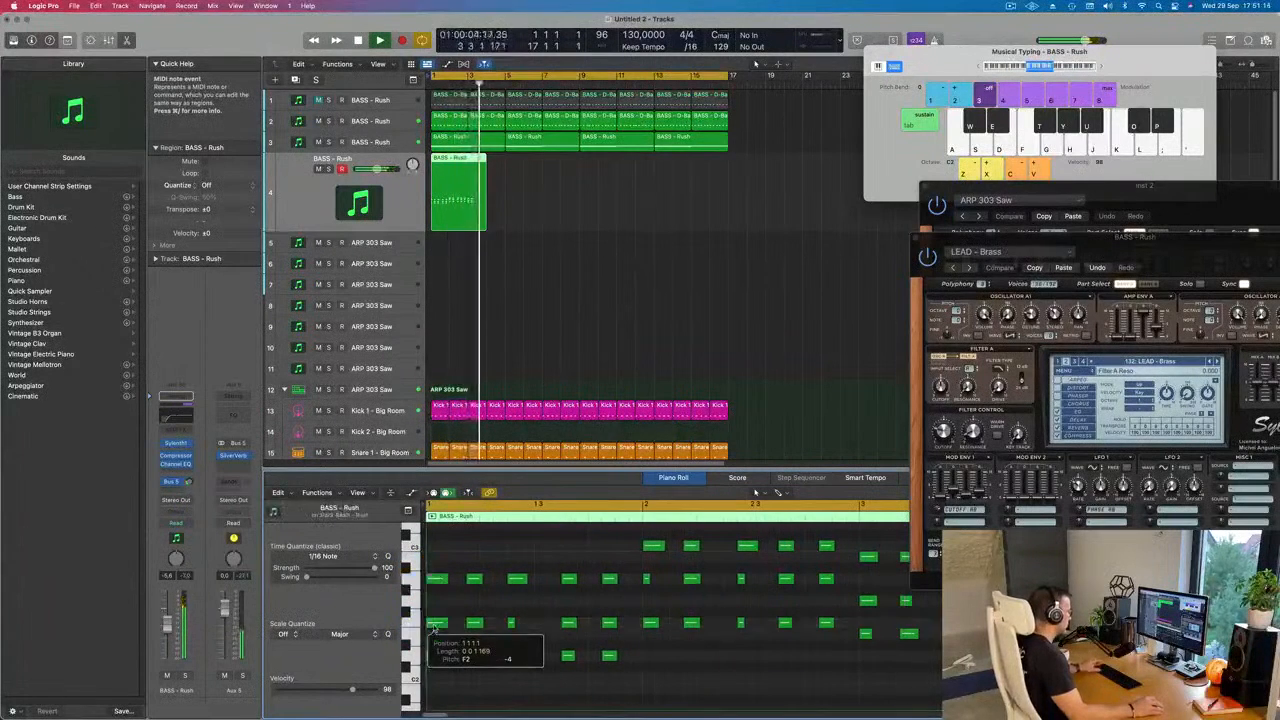
scroll(470, 628, down, 4)
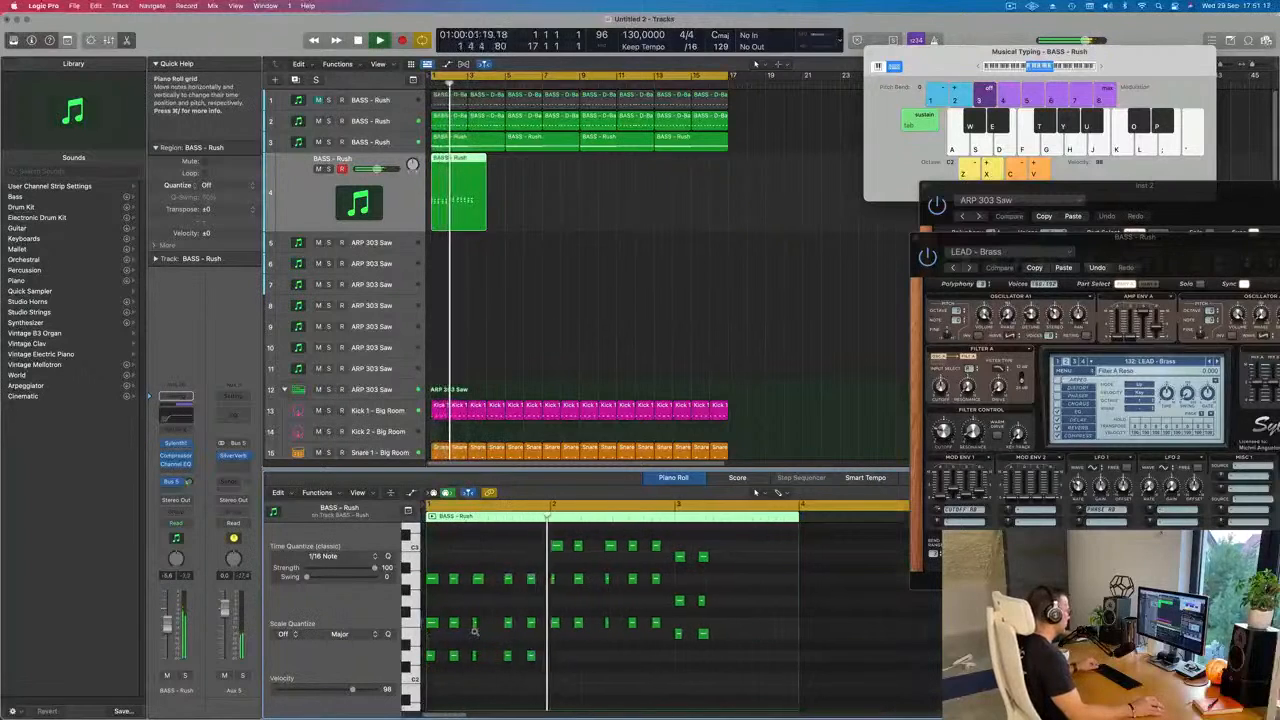
scroll(474, 630, down, 2)
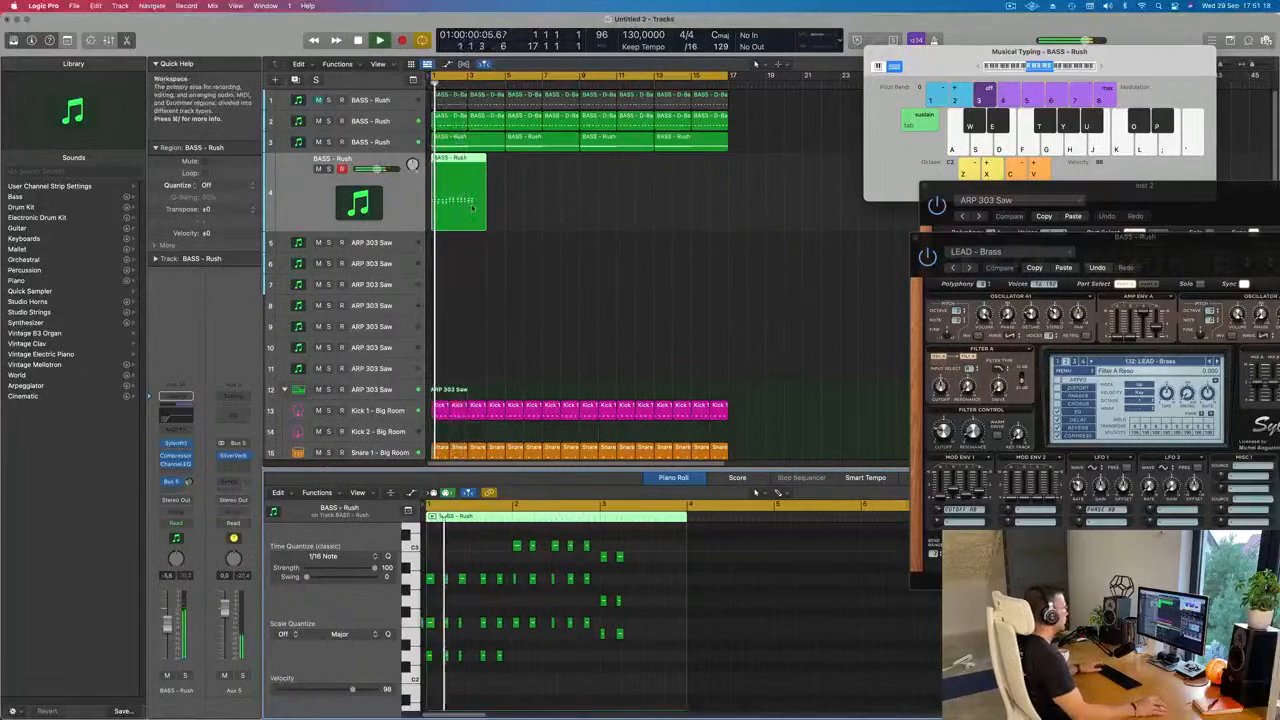
Step: Delete the brass region from the fourth track and move the LEAD - Brass window fully into view over the arrangement
key(Delete)
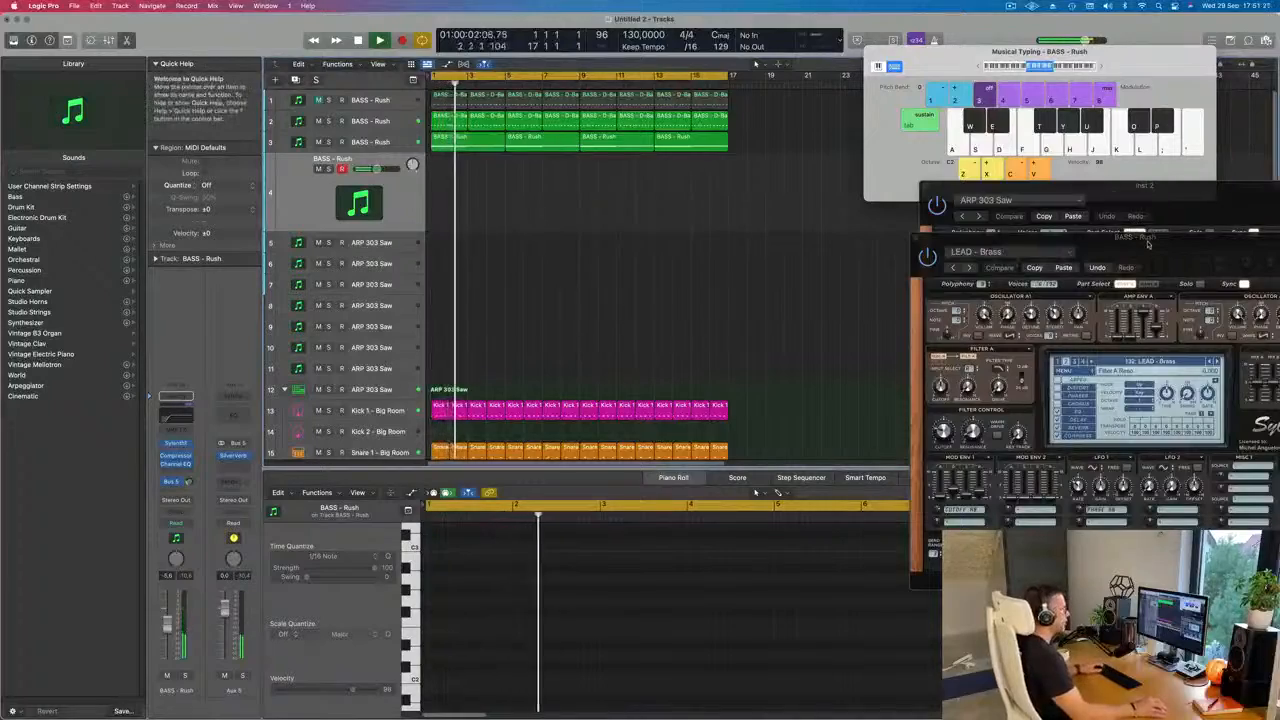
drag(1148, 243, 869, 113)
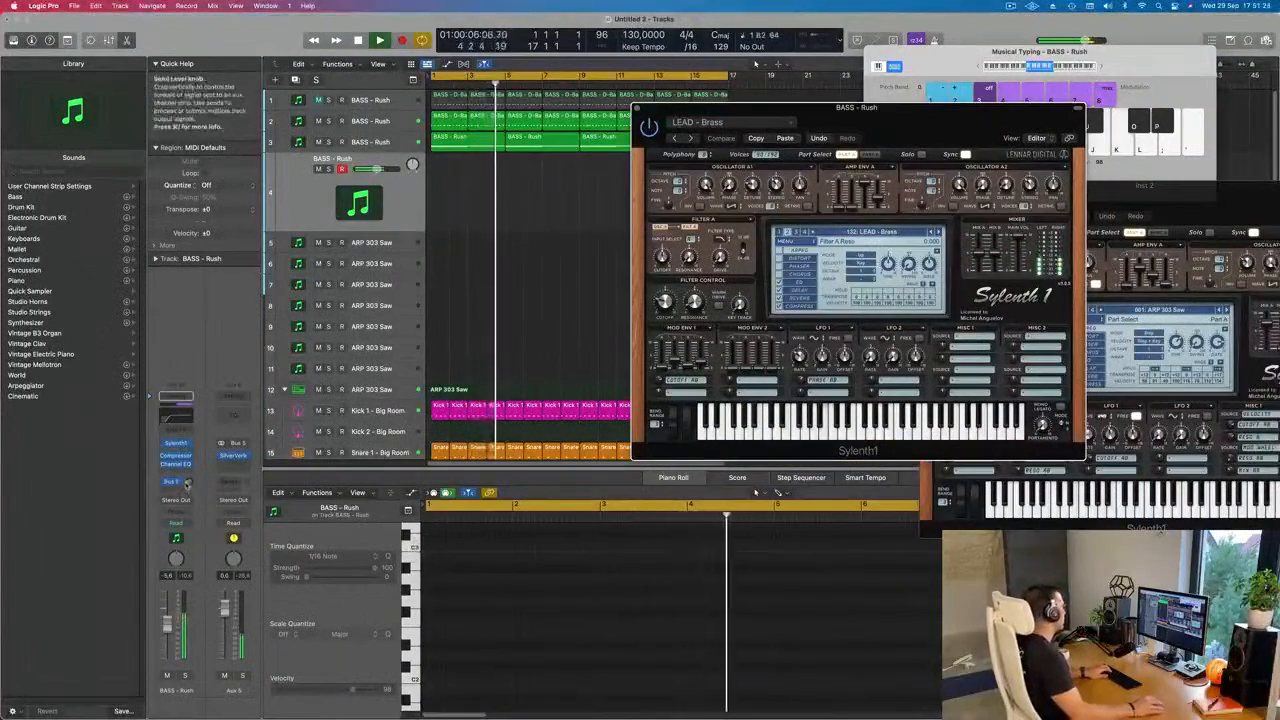
Step: Adjust the fourth track's Bus 5 reverb send and load the LEAD - Brazil 1 preset in Sylenth1
click(187, 483)
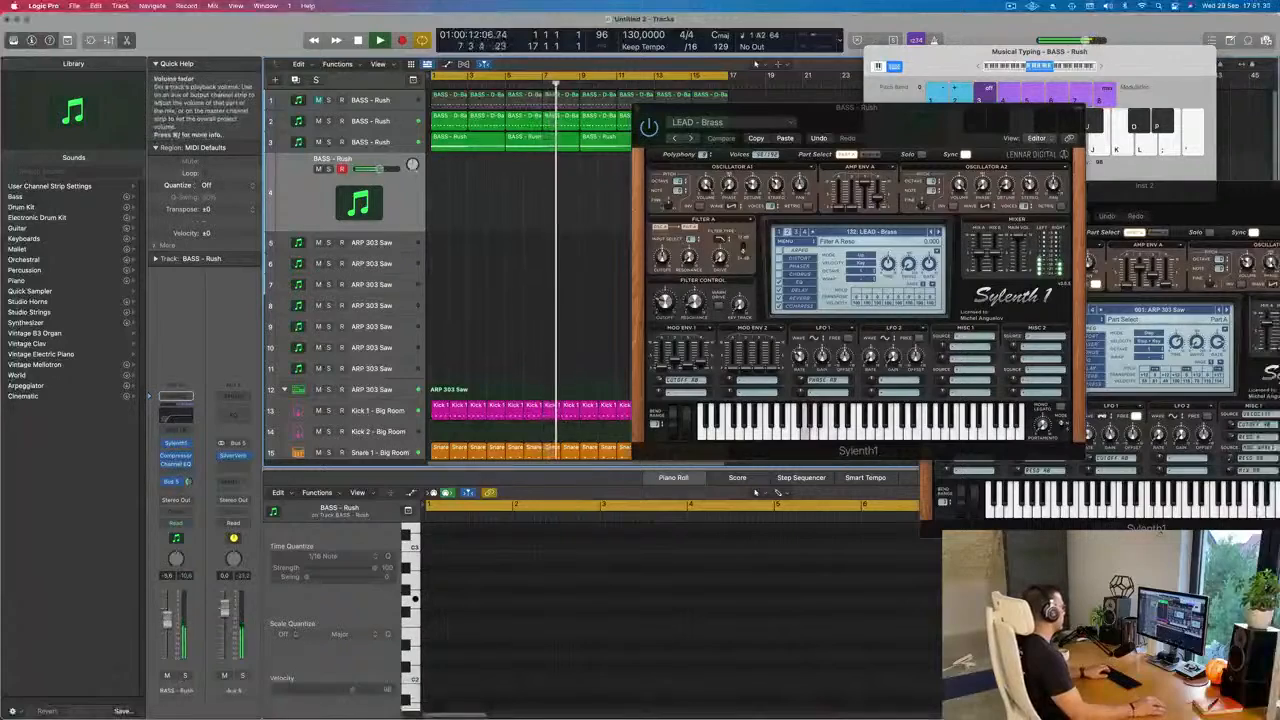
click(939, 233)
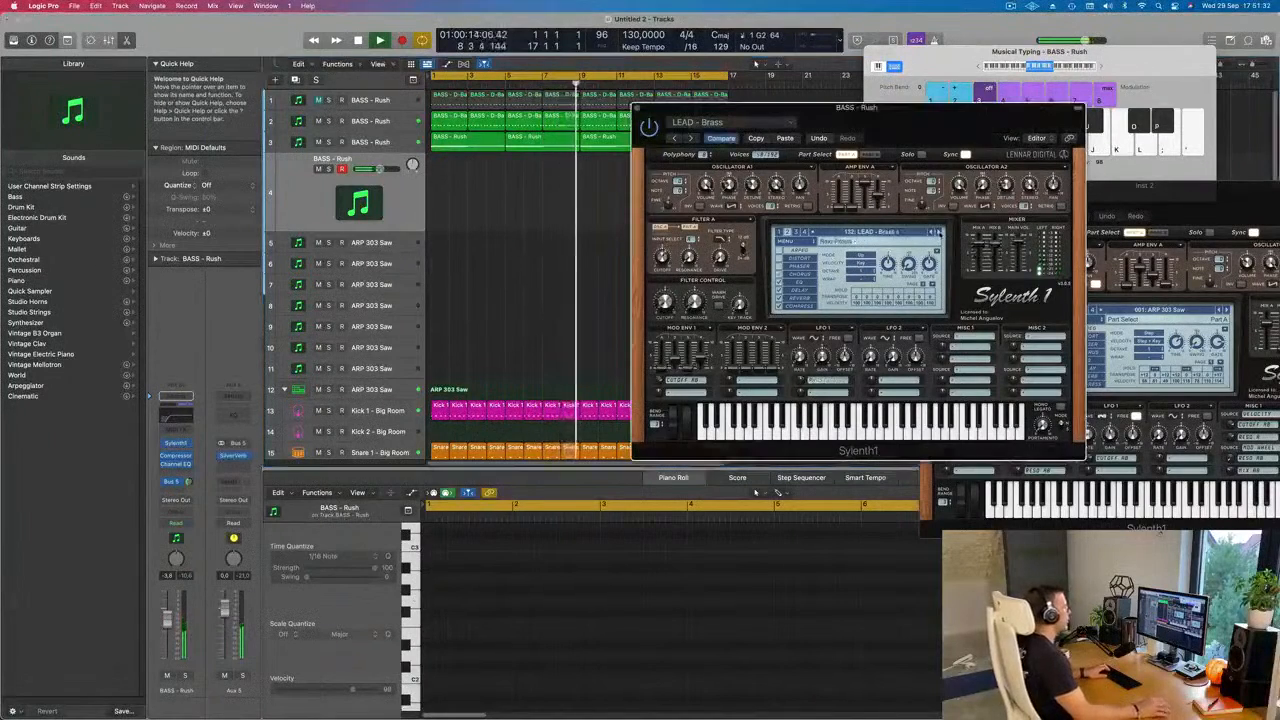
key(g)
click(892, 231)
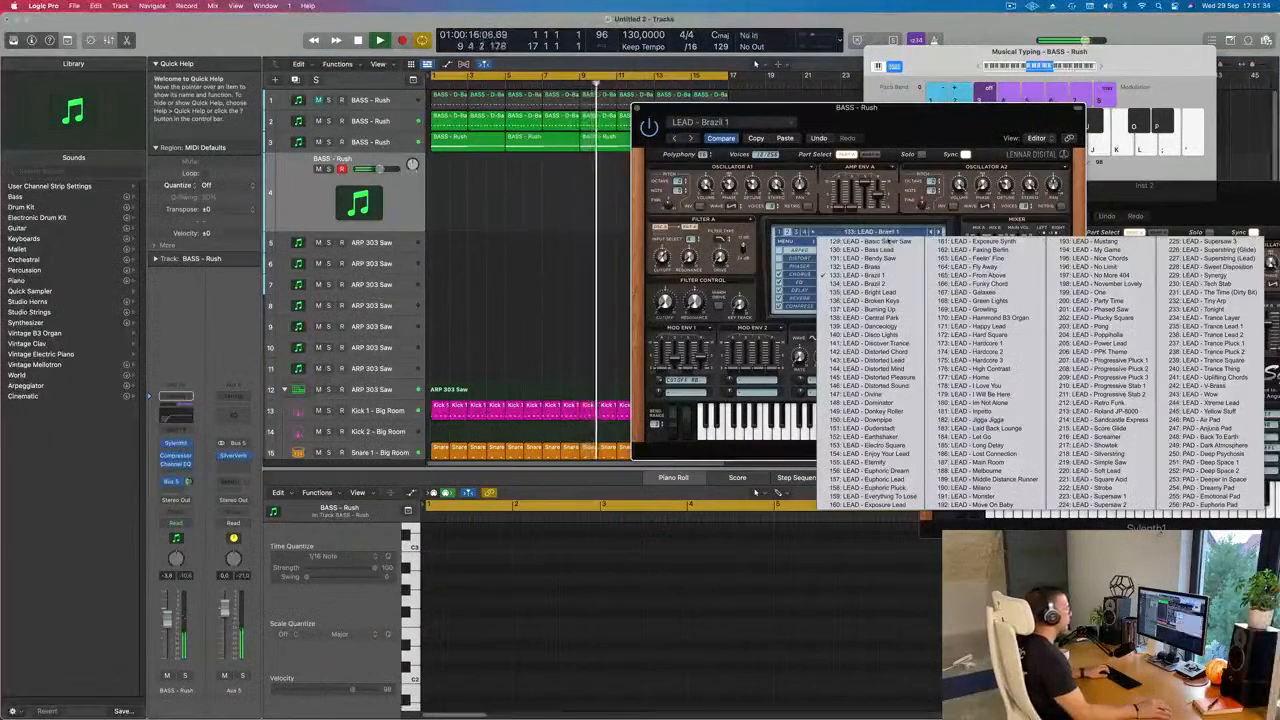
click(879, 275)
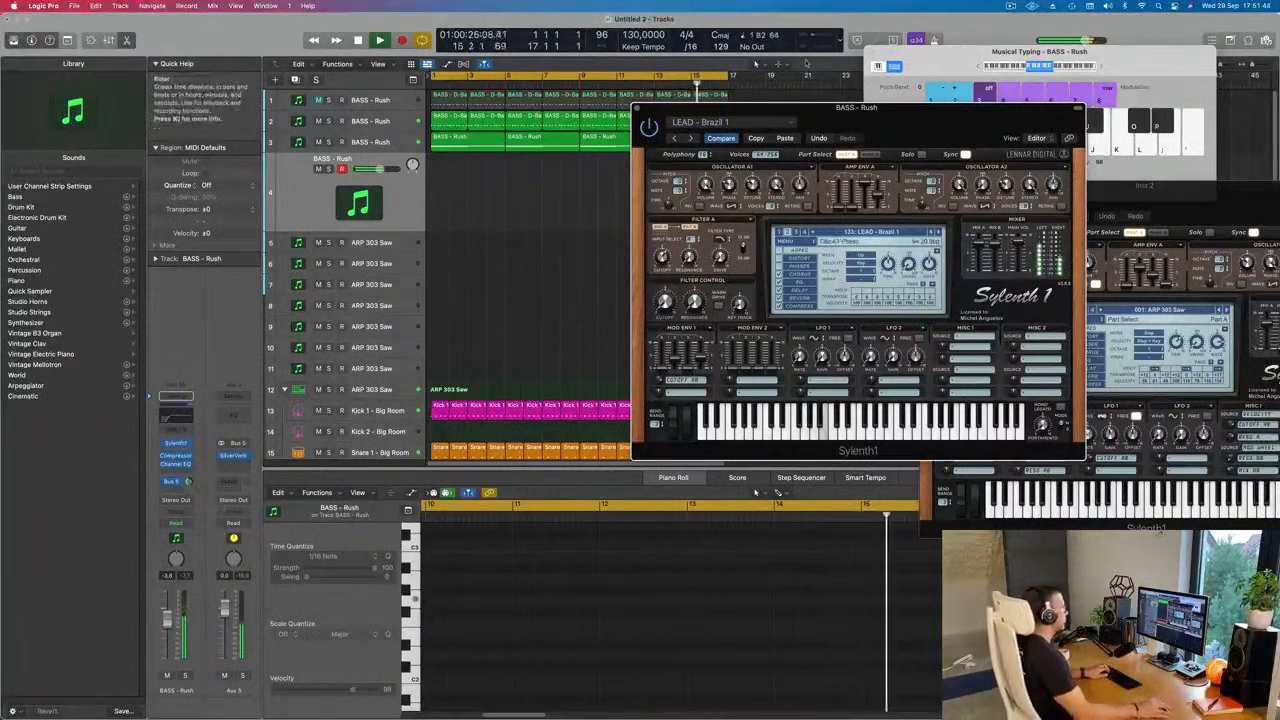
Step: Audition the Sylenth1 lead presets from Brazil 2 through Danceology against the running arrangement, keeping the Musical Typing keys uncovered
drag(915, 133, 960, 170)
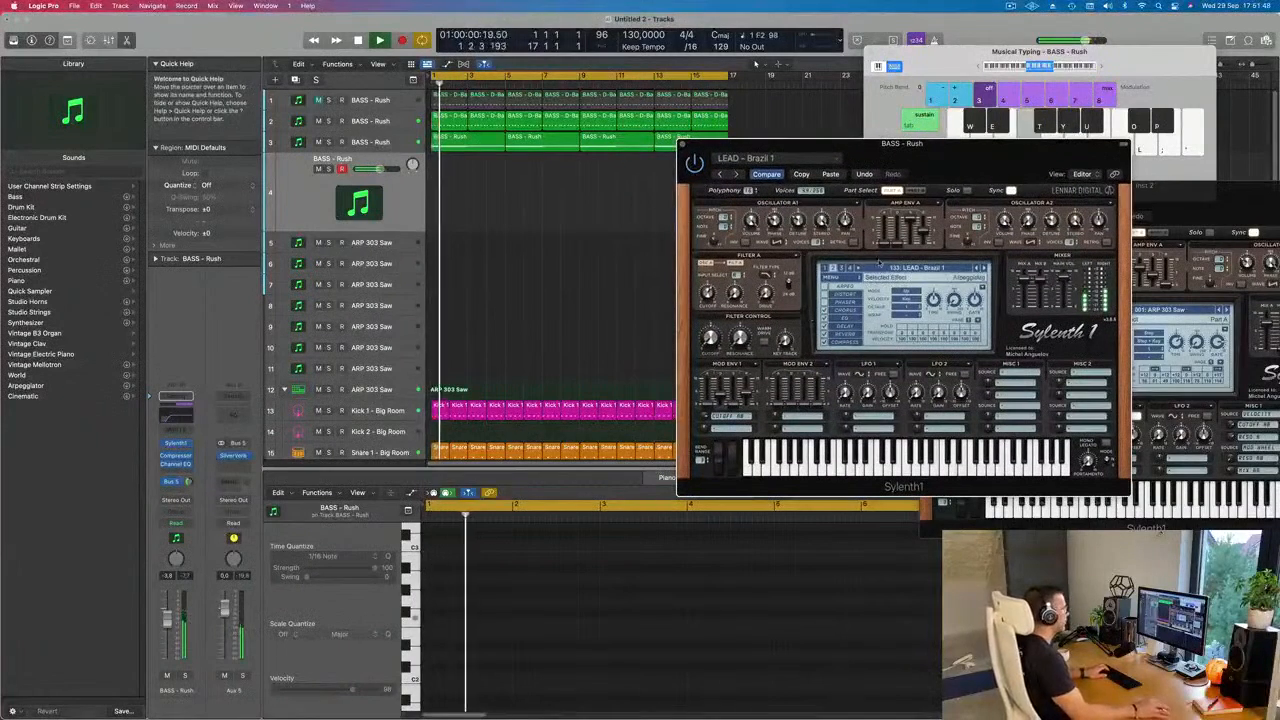
click(984, 268)
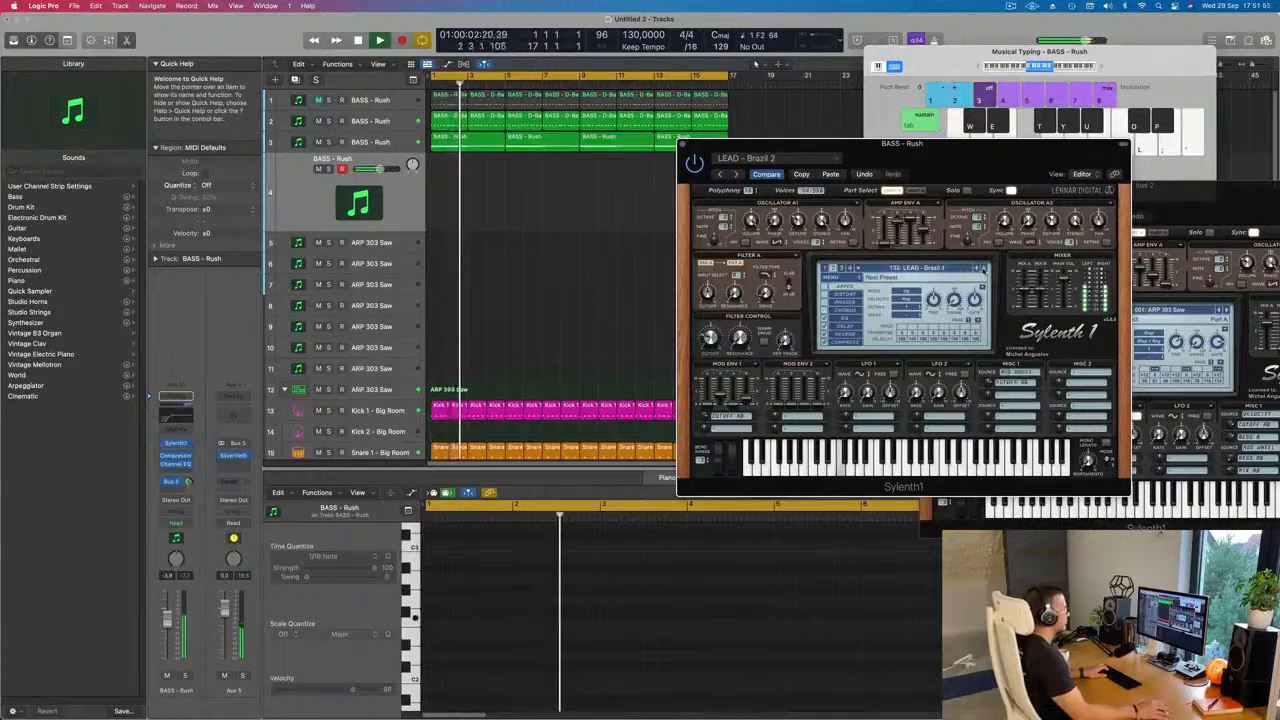
click(984, 268)
click(984, 268)
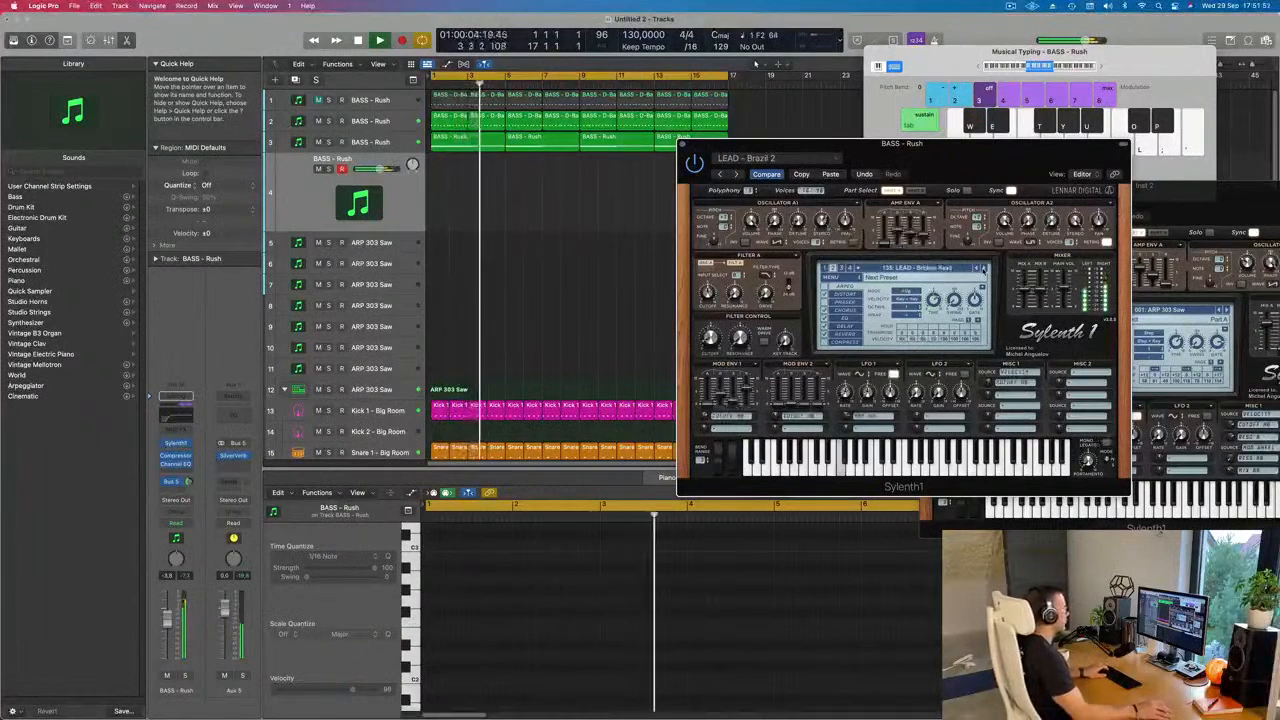
click(984, 268)
click(984, 268)
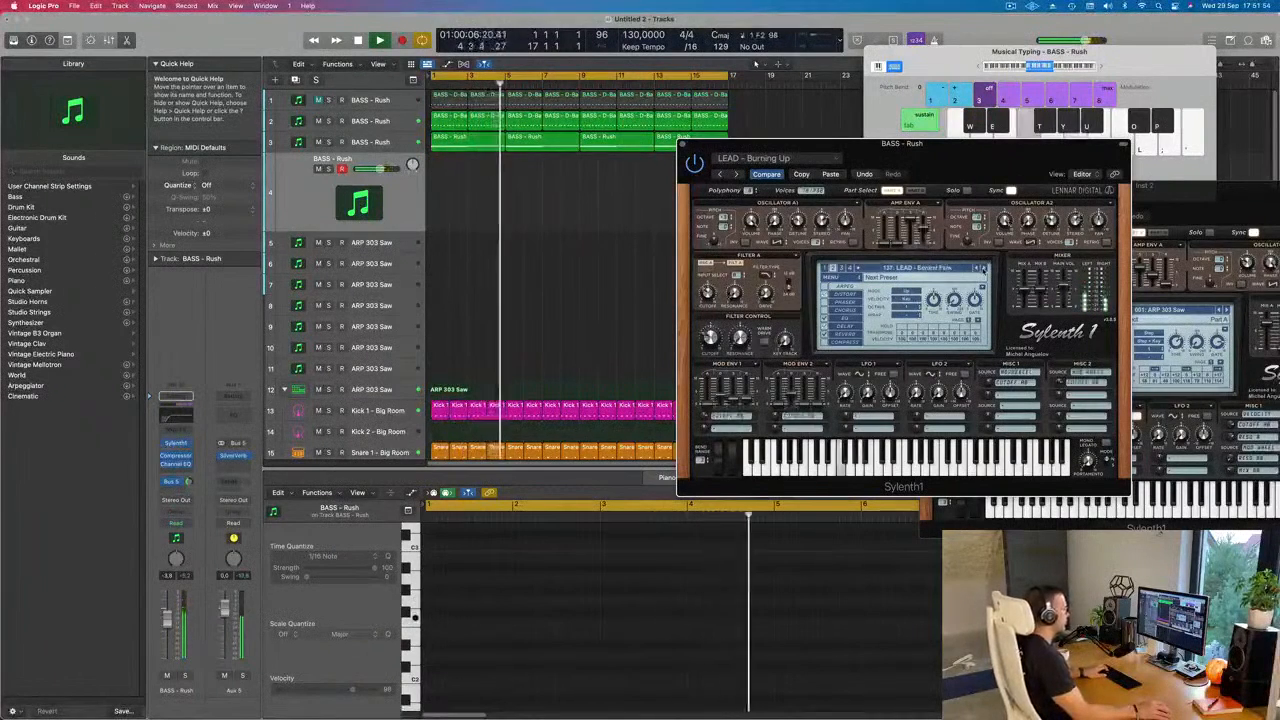
click(984, 268)
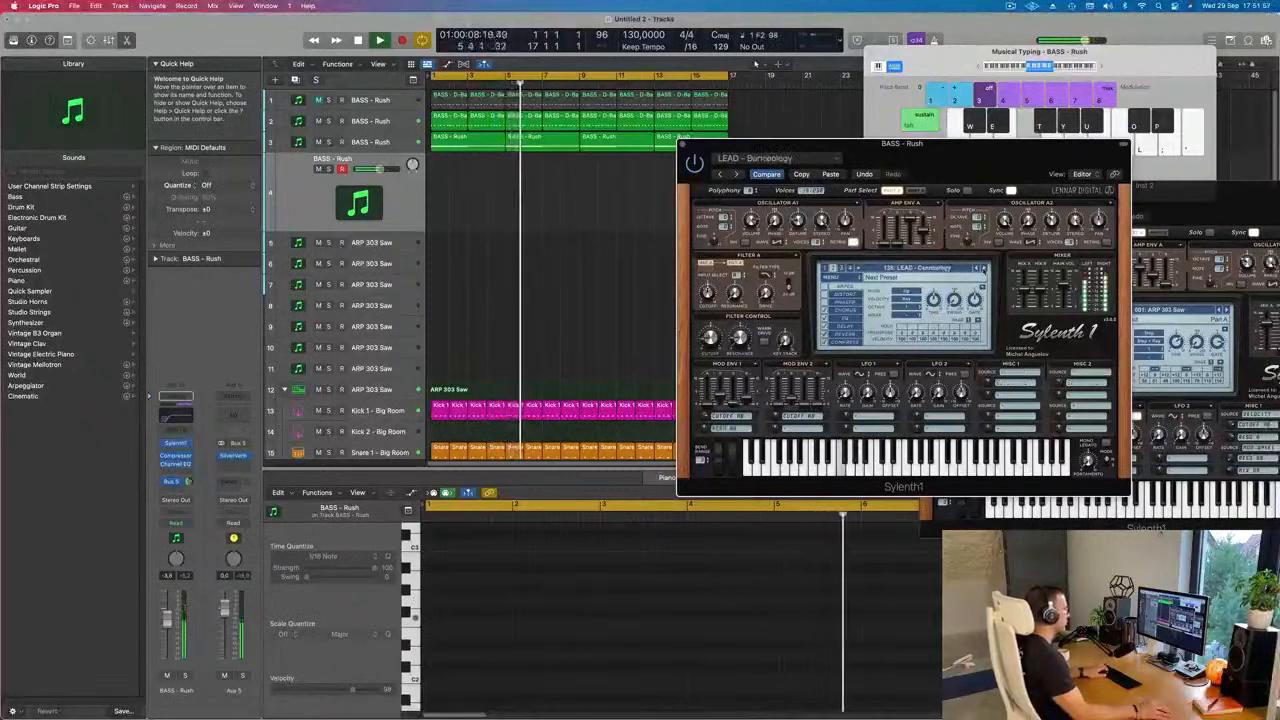
Step: Audition the Sylenth1 lead presets from Discover Trance through Divine, including the Distorted variants, over the loop
click(984, 268)
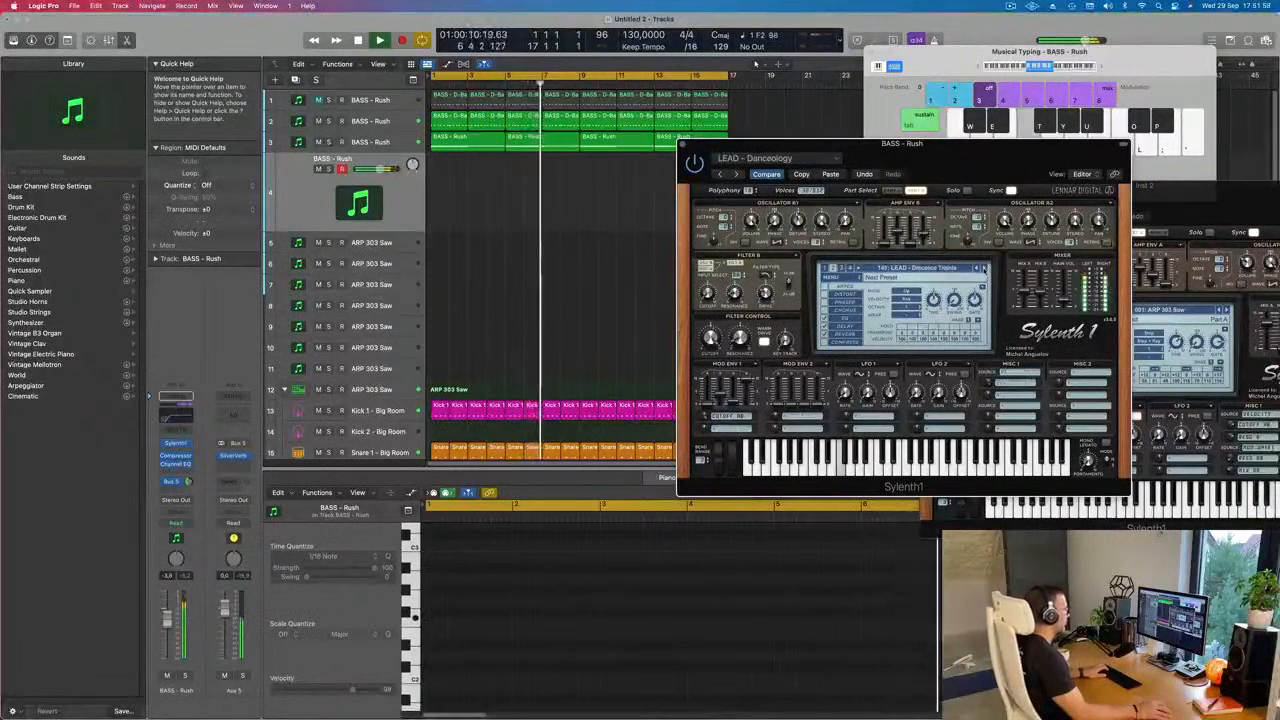
click(984, 268)
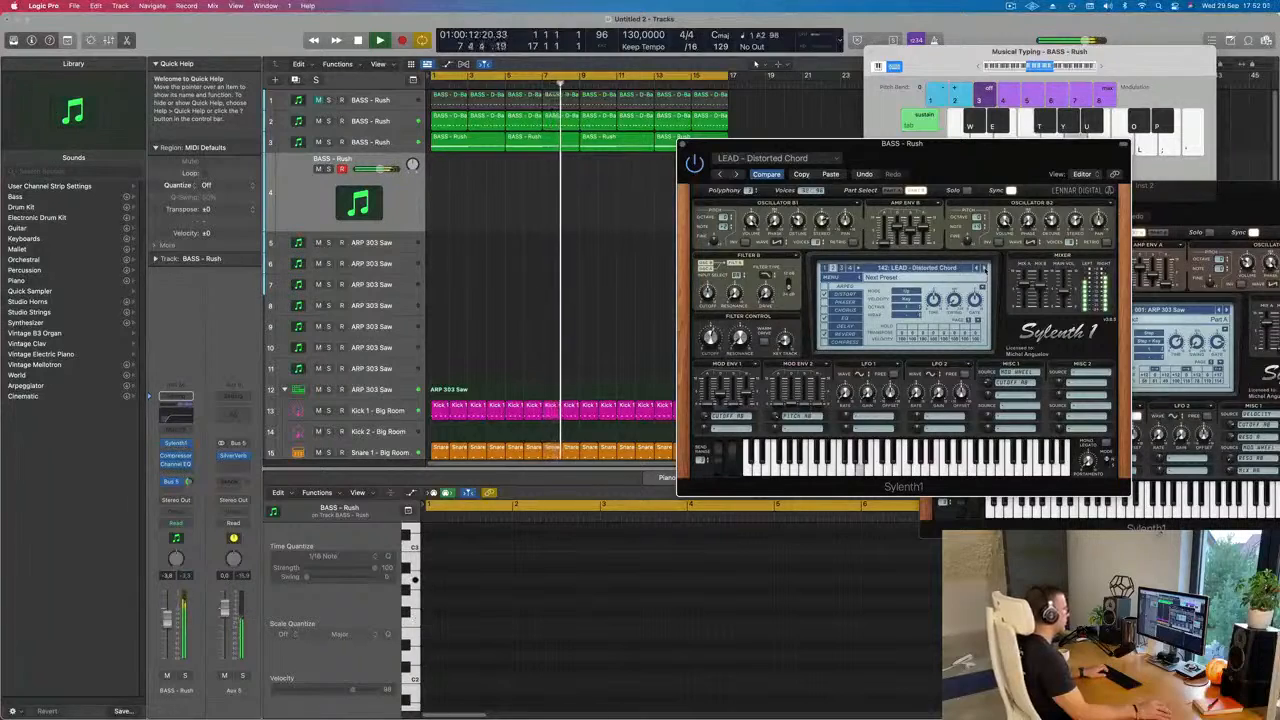
click(984, 268)
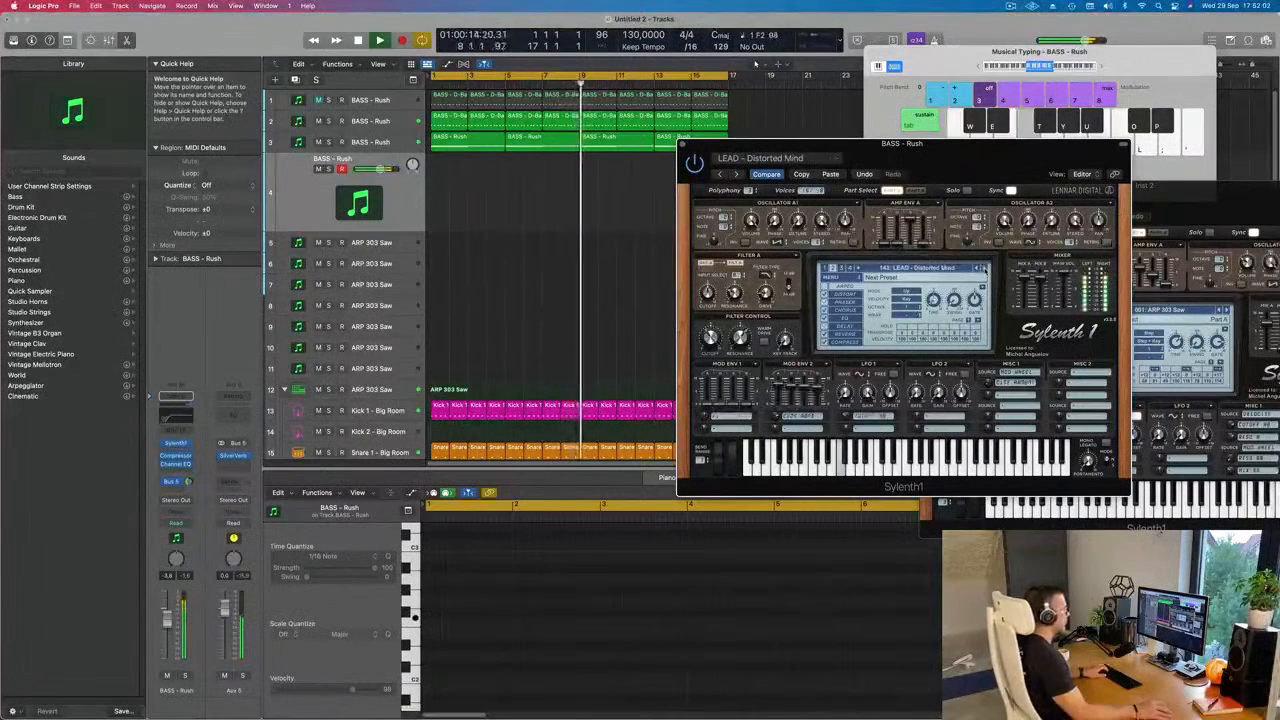
click(984, 268)
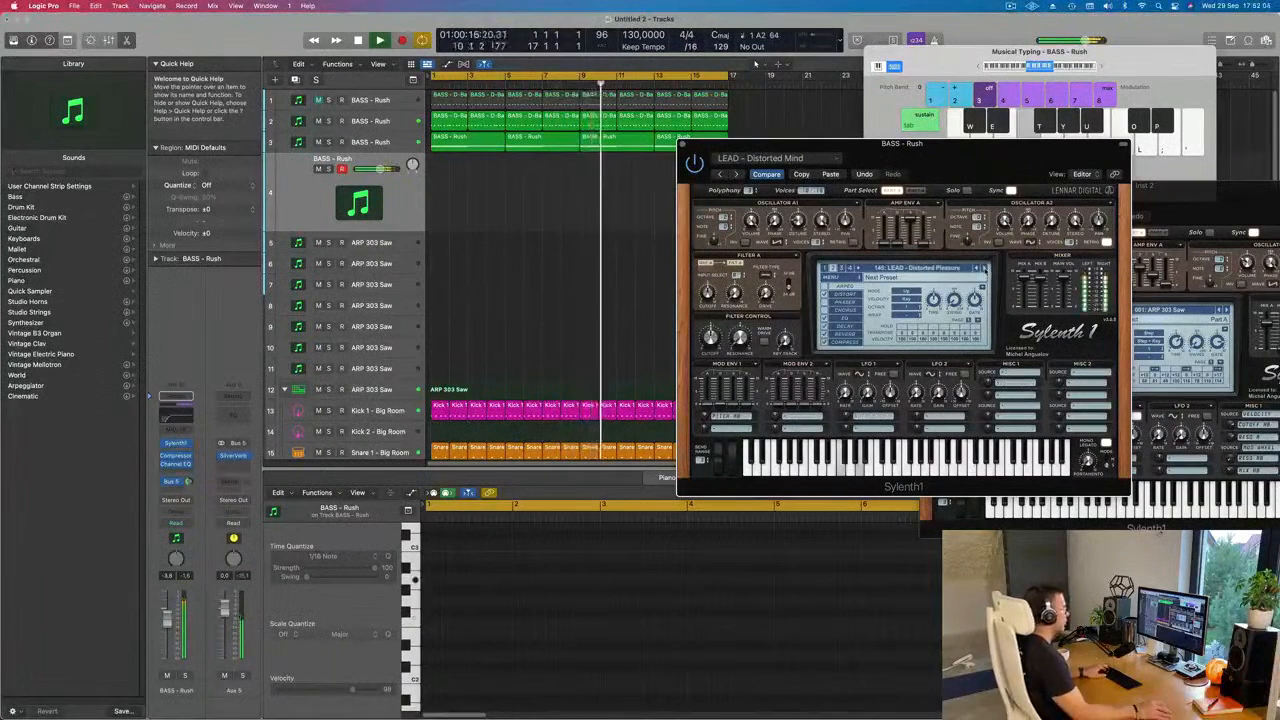
click(984, 268)
click(984, 268)
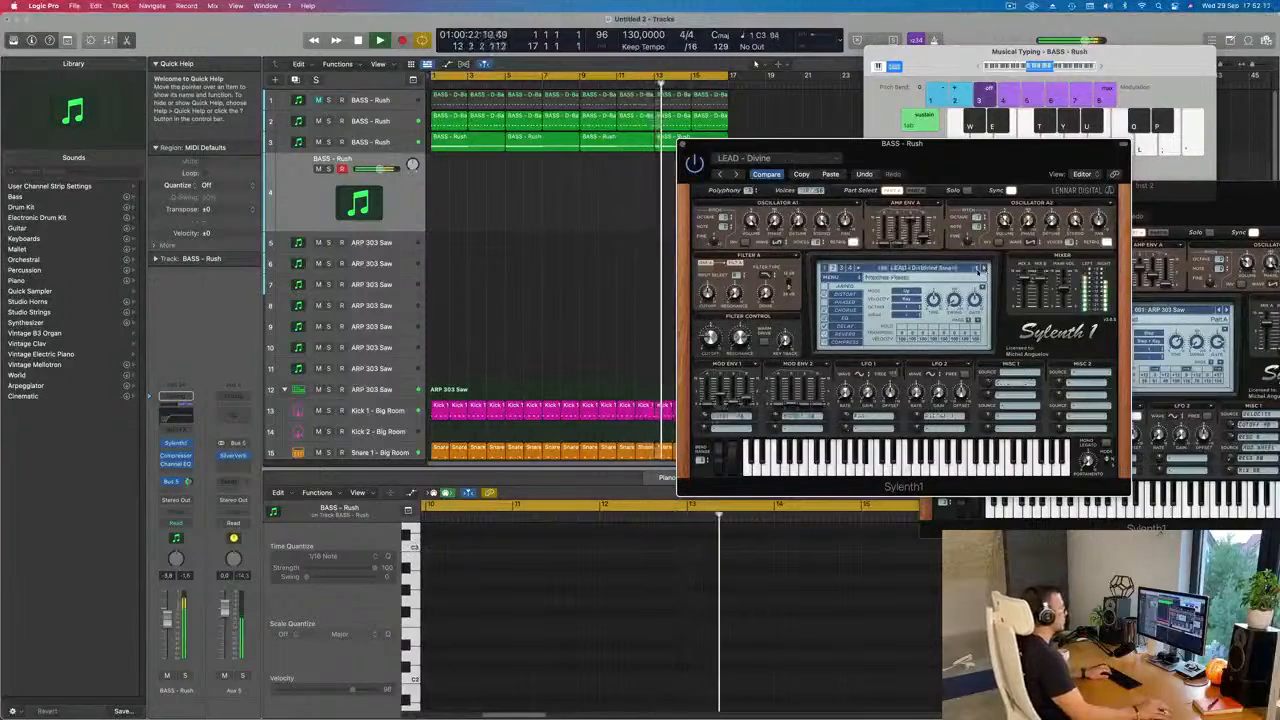
click(977, 269)
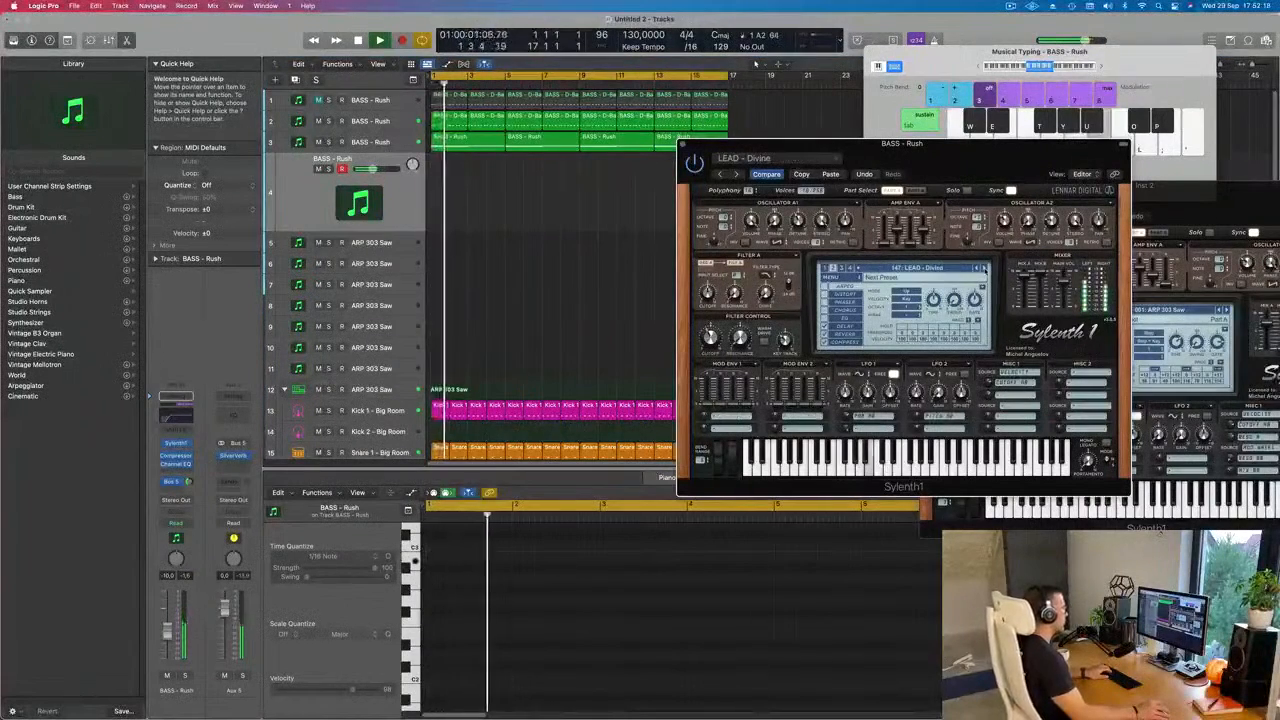
Step: Advance through the lead presets from Donkey Roller to LEAD - Euphoric Dream, playing test notes on each sound
click(984, 268)
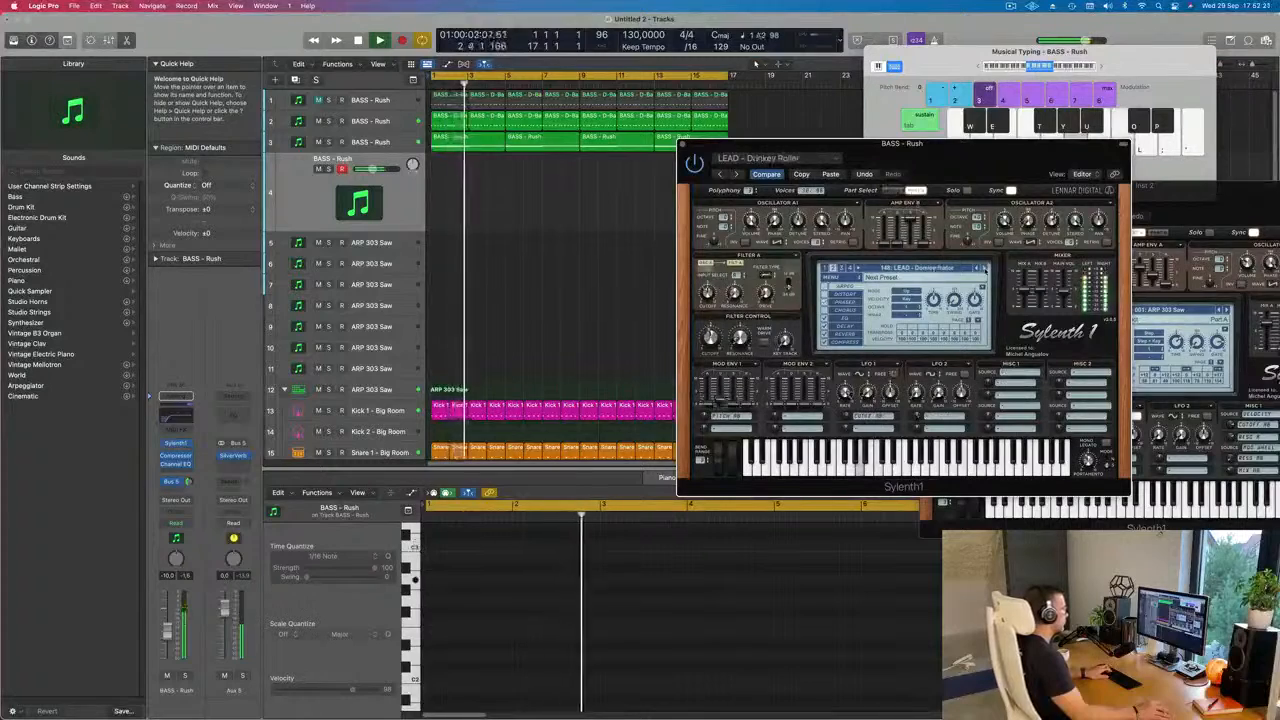
click(984, 268)
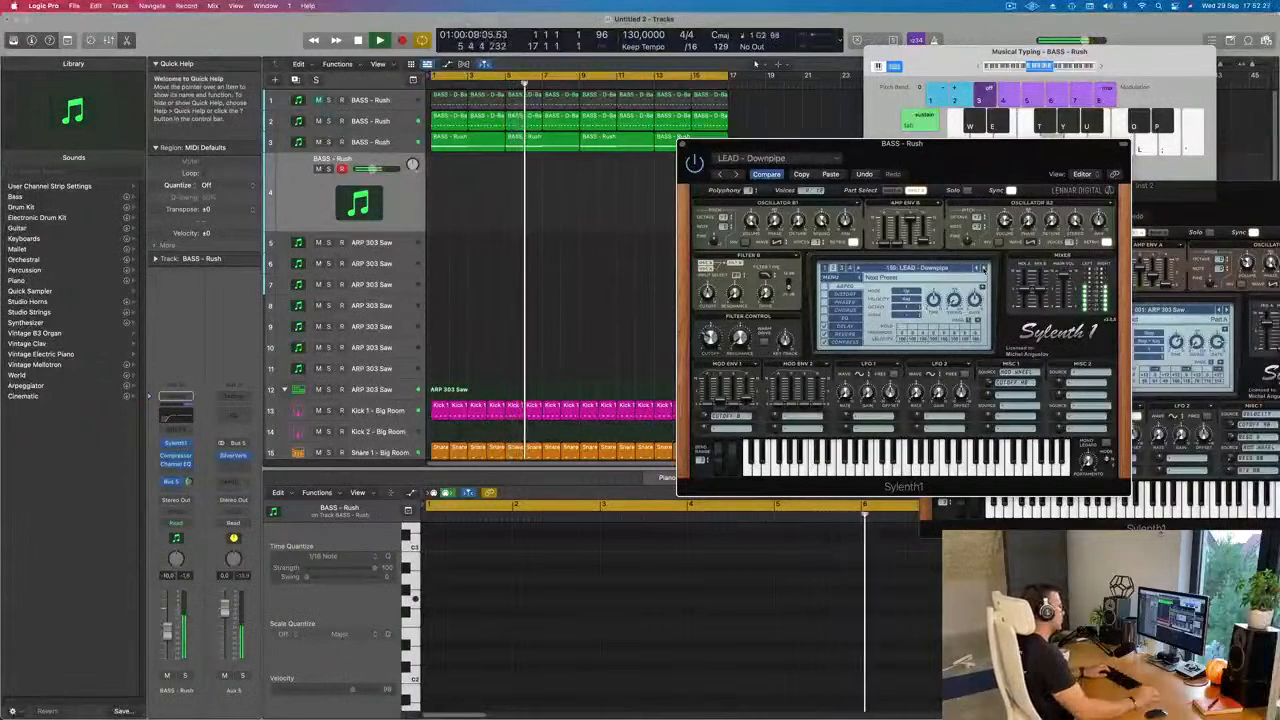
click(984, 268)
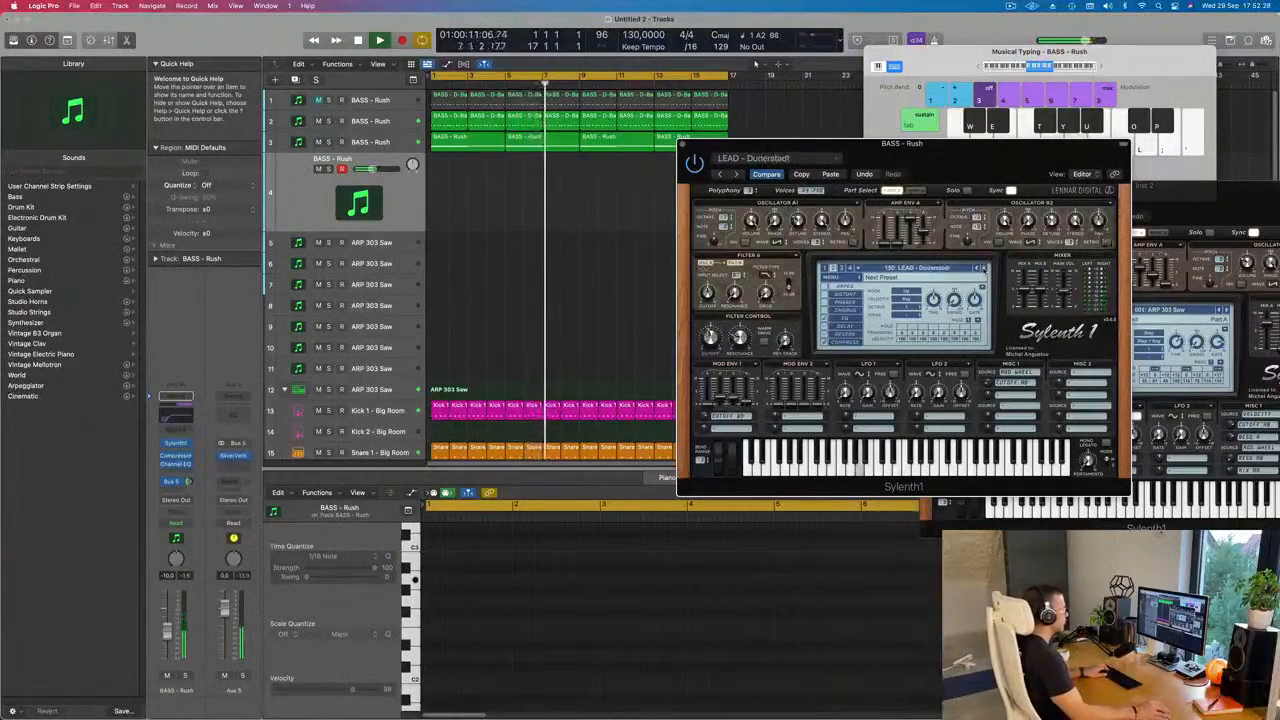
key(f)
click(984, 268)
key(f)
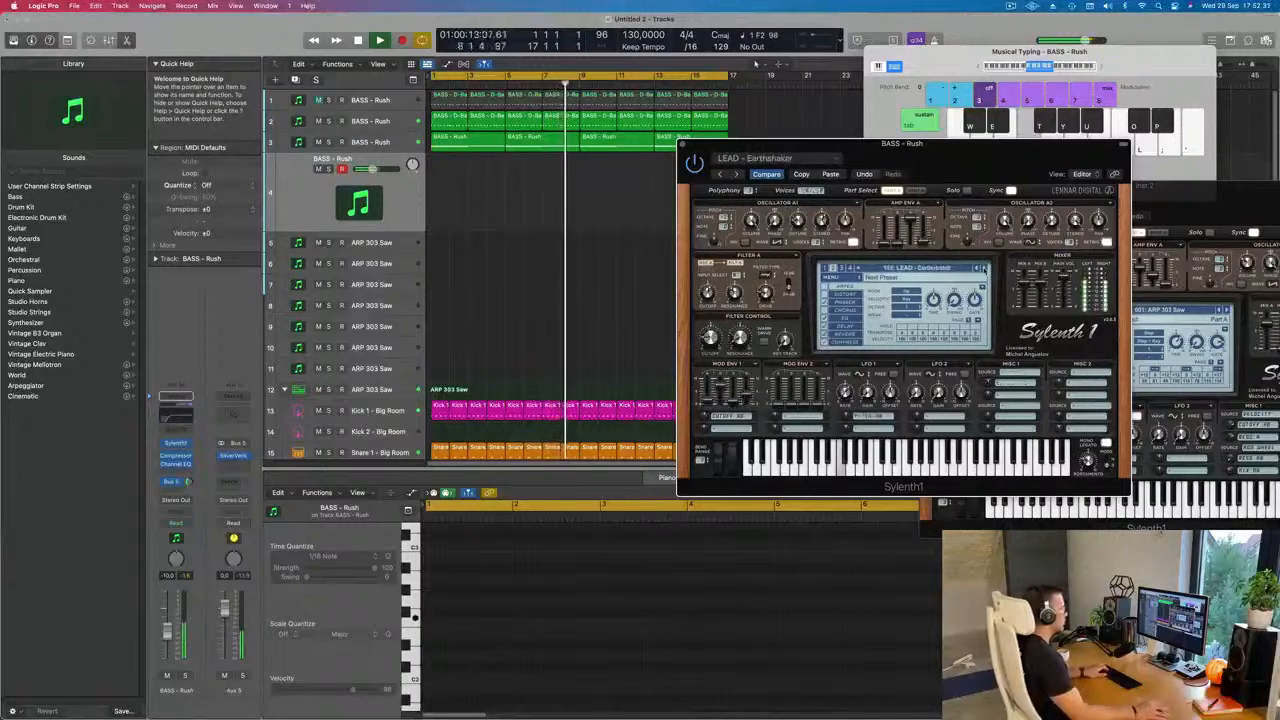
click(984, 268)
key(f)
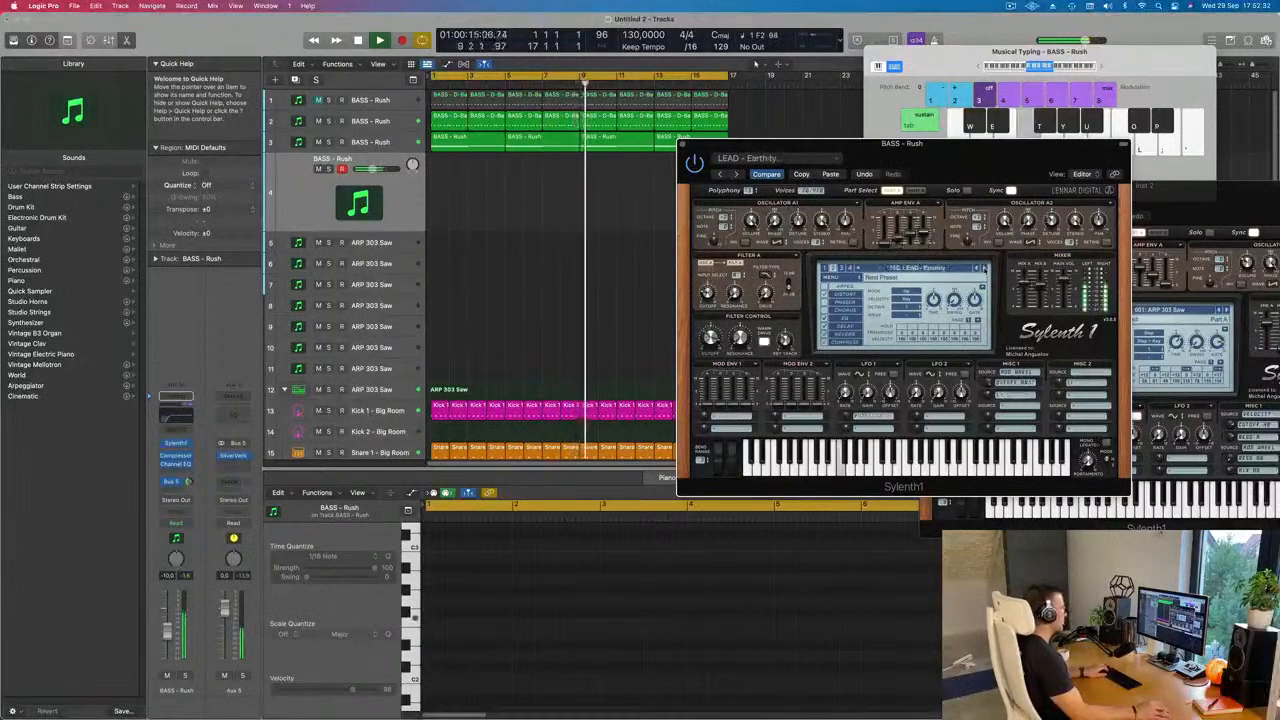
click(984, 268)
key(f)
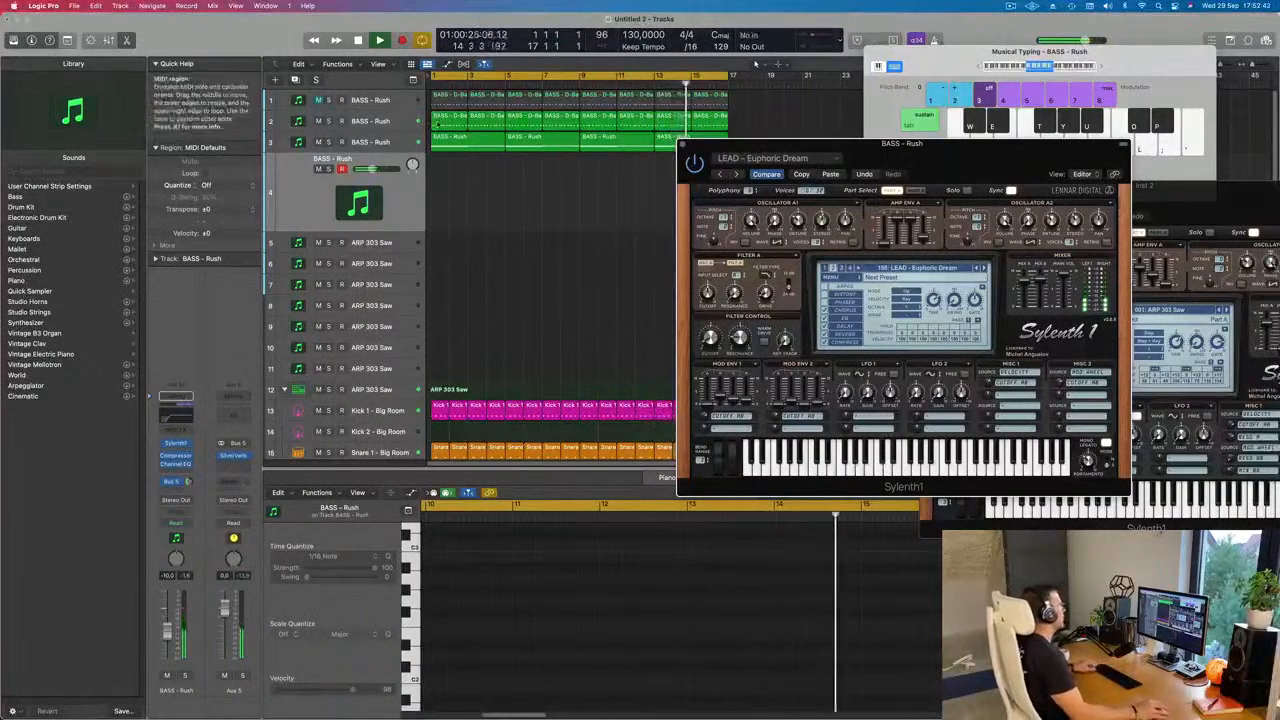
Step: Copy the second track's first D-Bass region to bar 1 of the fourth track and transpose its notes up an octave
drag(438, 121, 437, 188)
key(space)
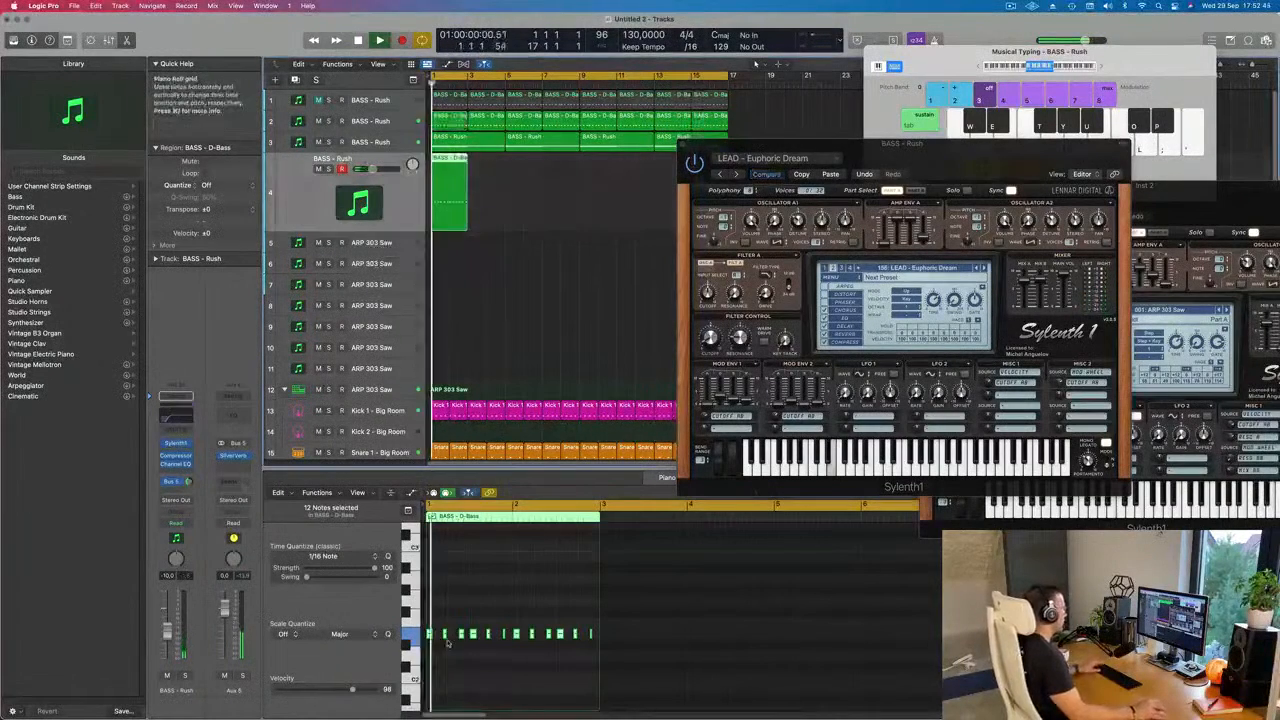
key(super+a)
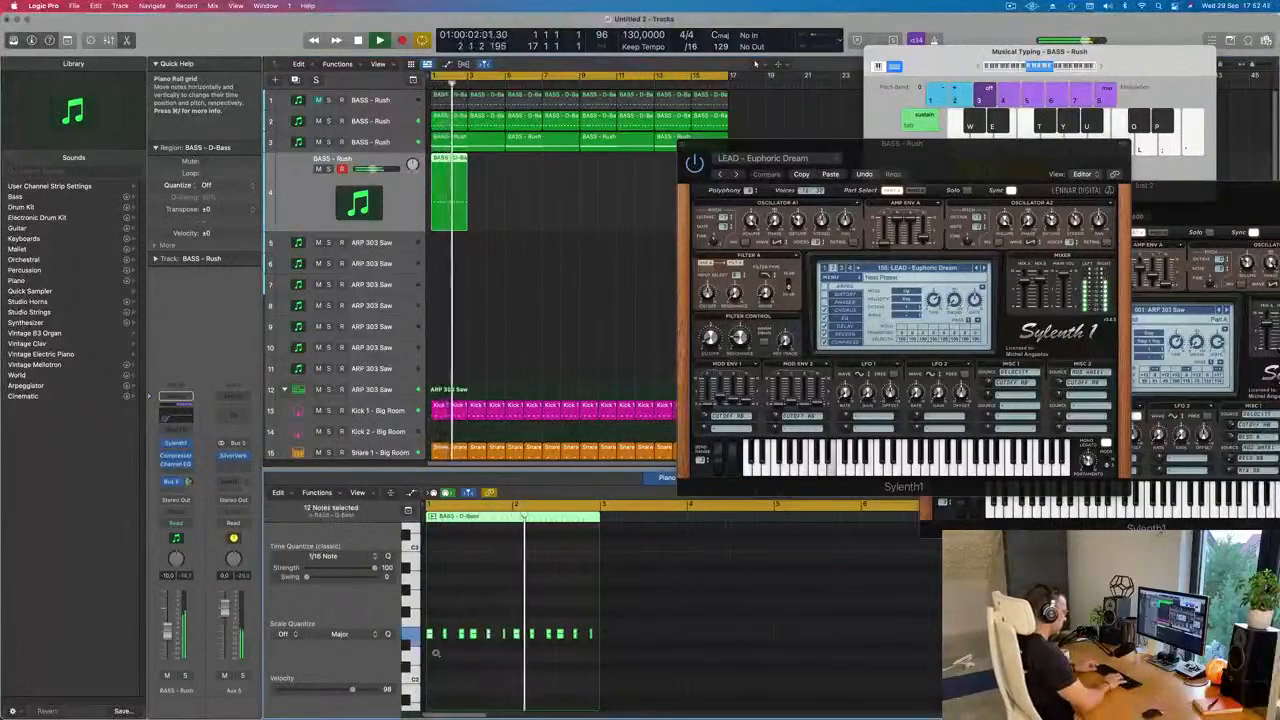
key(alt+shift+Up)
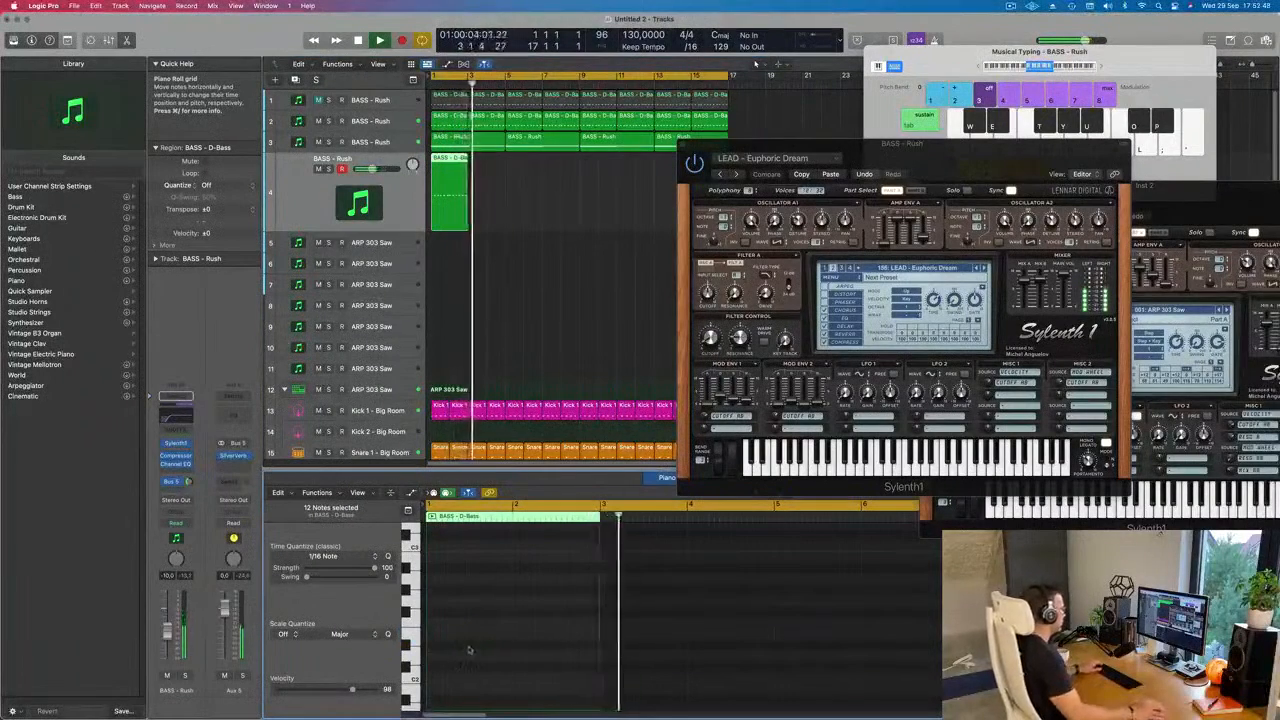
scroll(495, 644, up, 5)
key(space)
key(space)
scroll(494, 646, down, 1)
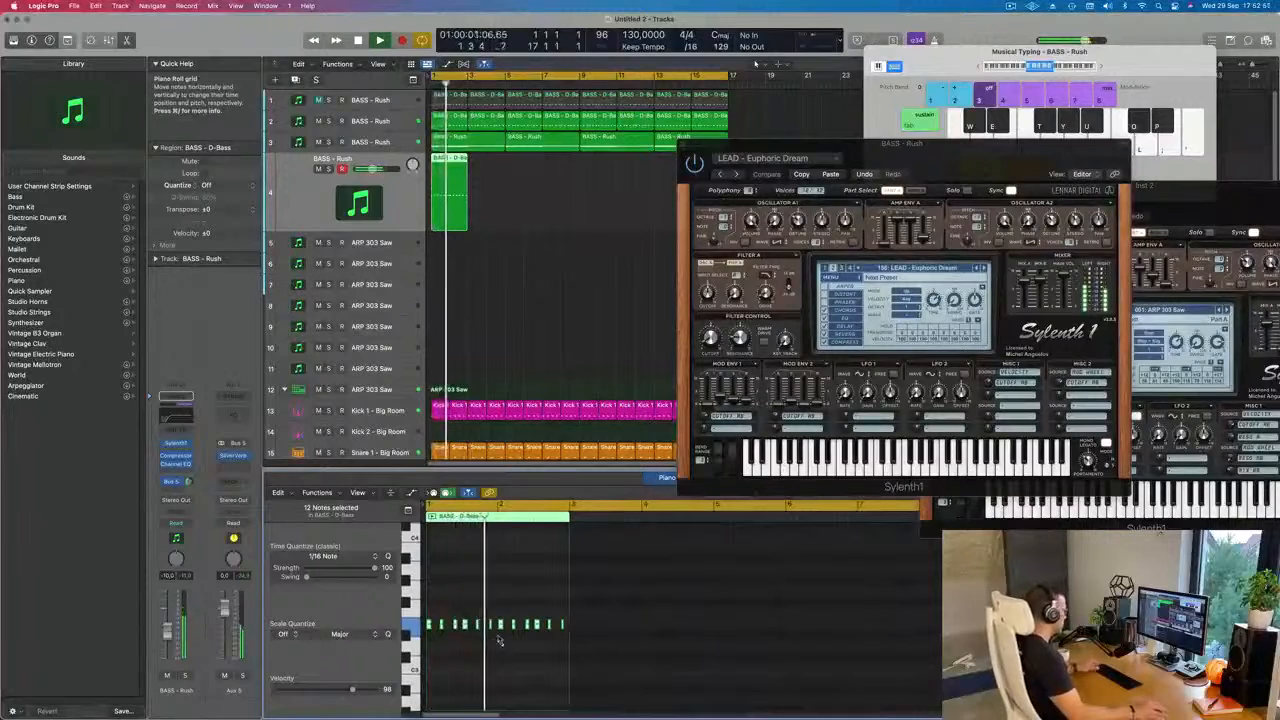
Step: Transpose the copied bass notes up another octave and repeat the two-bar region along the fourth track
key(alt+shift+Up)
key(space)
key(space)
key(space)
key(space)
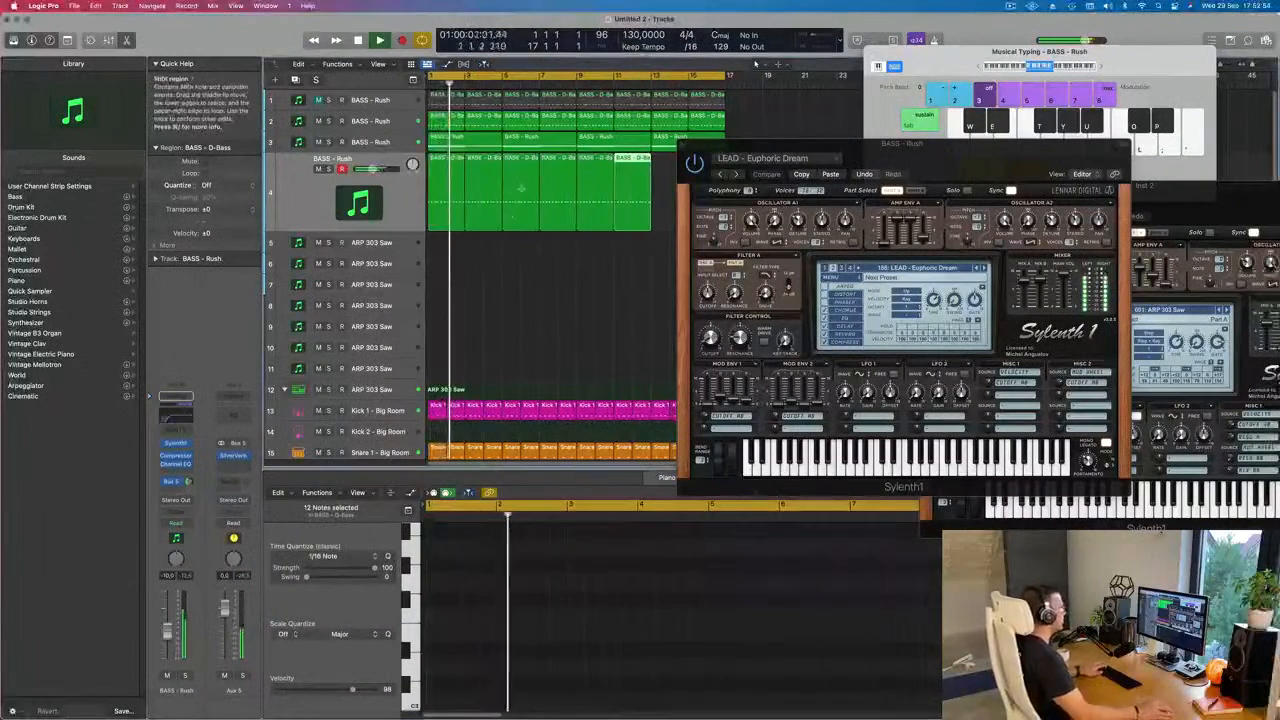
Step: Play back the repeated part with Euphoric Dream and switch Sylenth1 to the LEAD - Euphoric Lead preset
drag(947, 160, 828, 171)
key(space)
key(space)
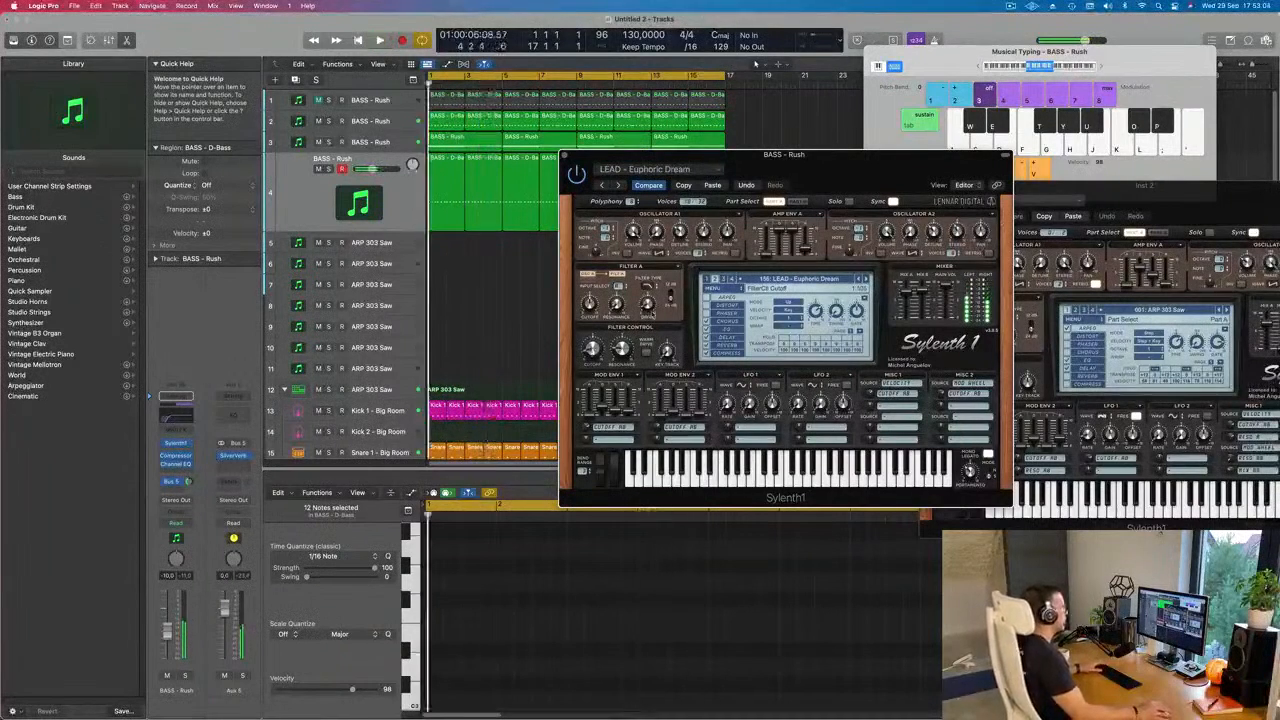
key(space)
click(866, 279)
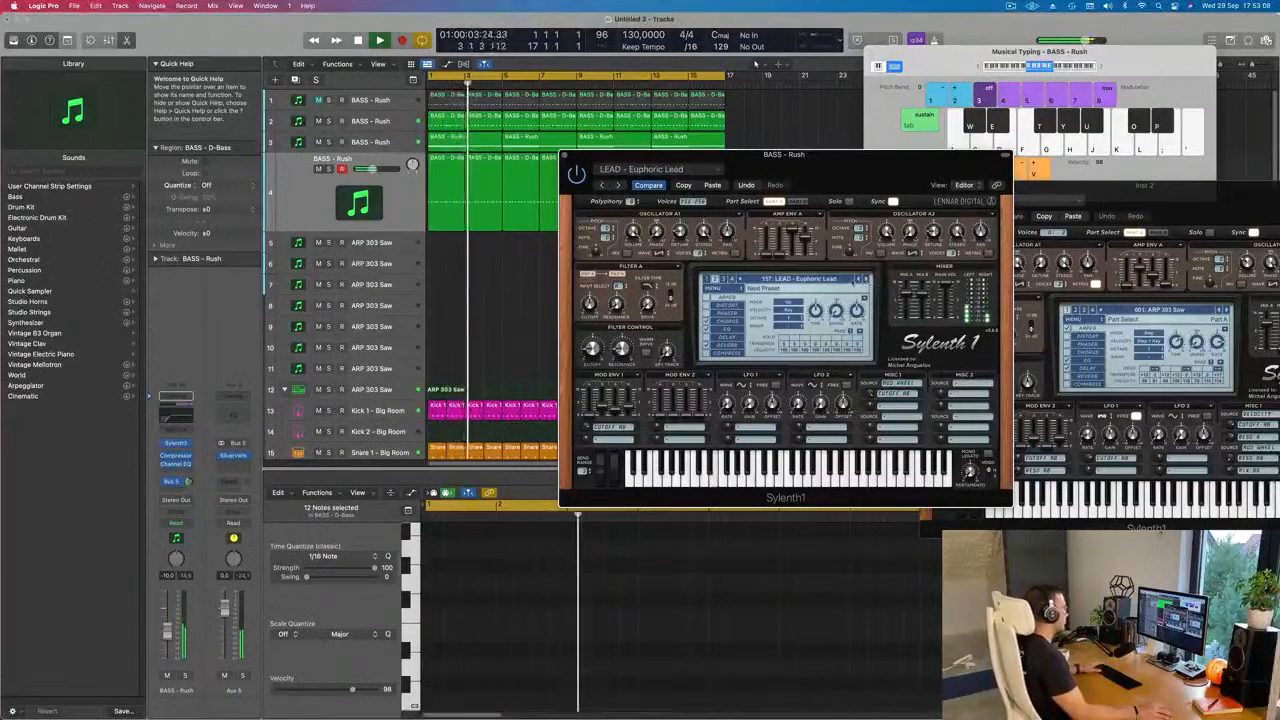
Step: Raise the Euphoric Lead track's volume to about -7 dB and check the part muted and soloed
drag(167, 632, 167, 628)
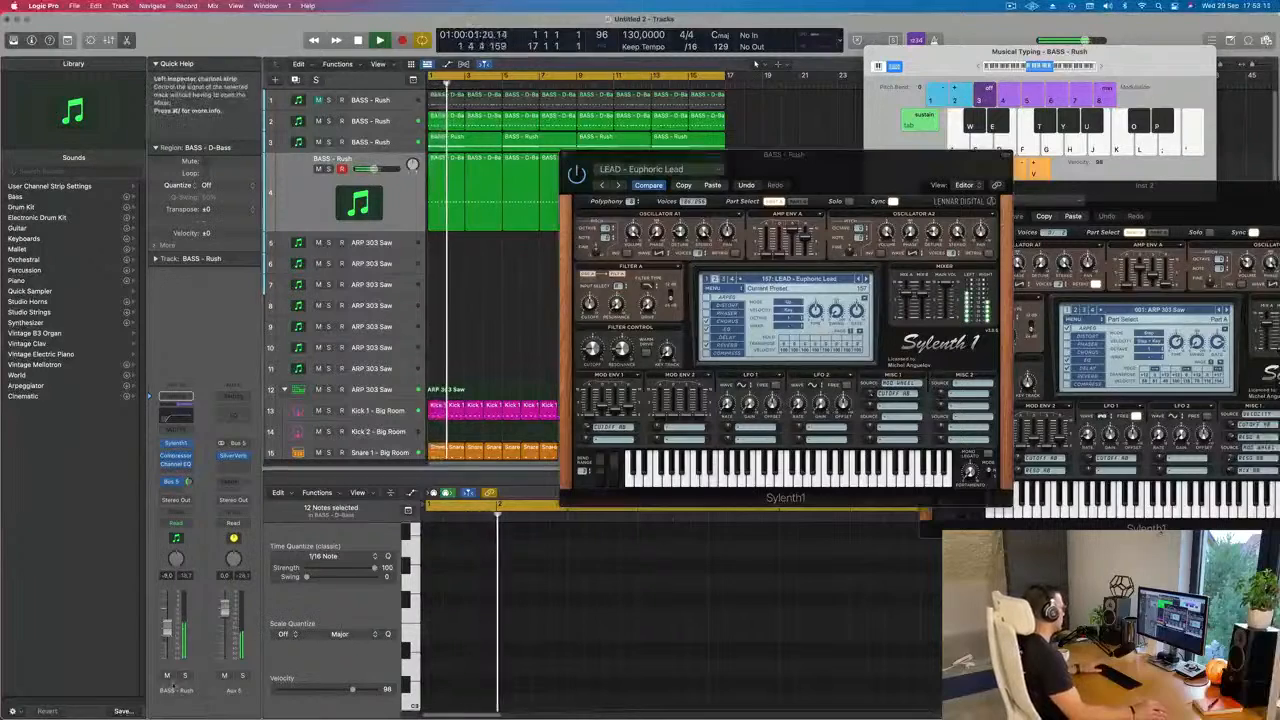
click(167, 676)
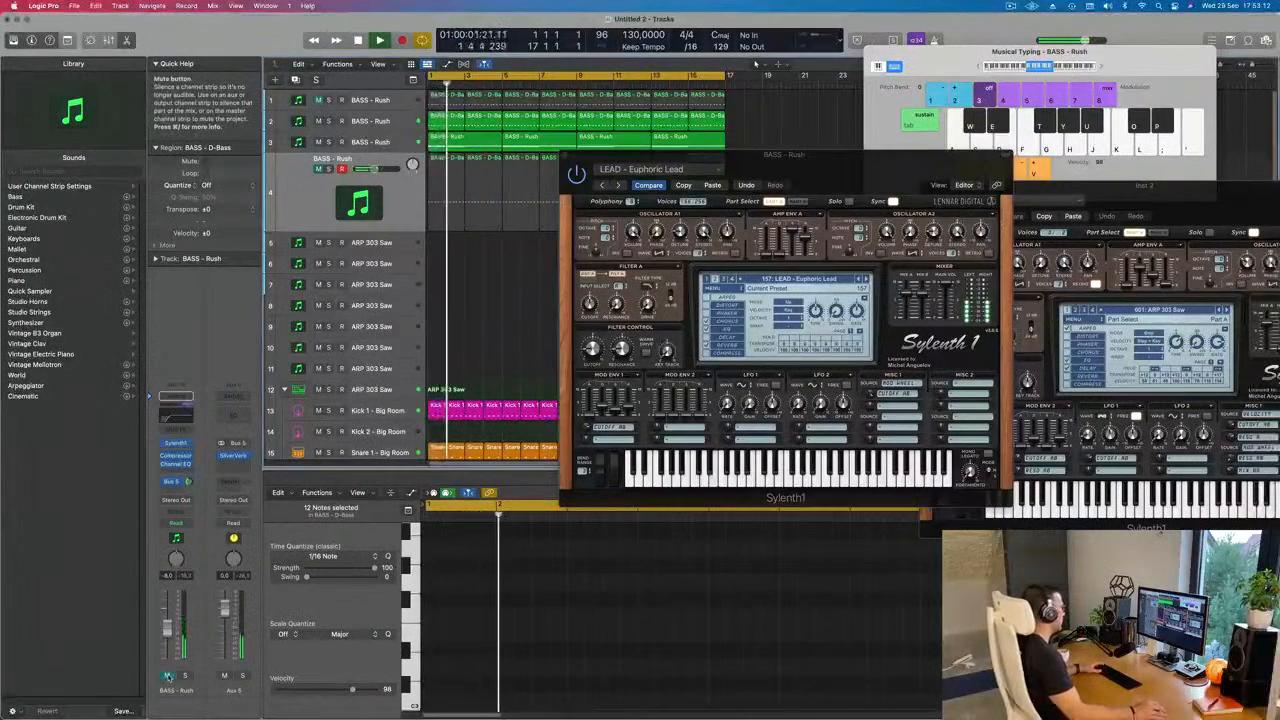
click(168, 677)
click(185, 677)
click(185, 677)
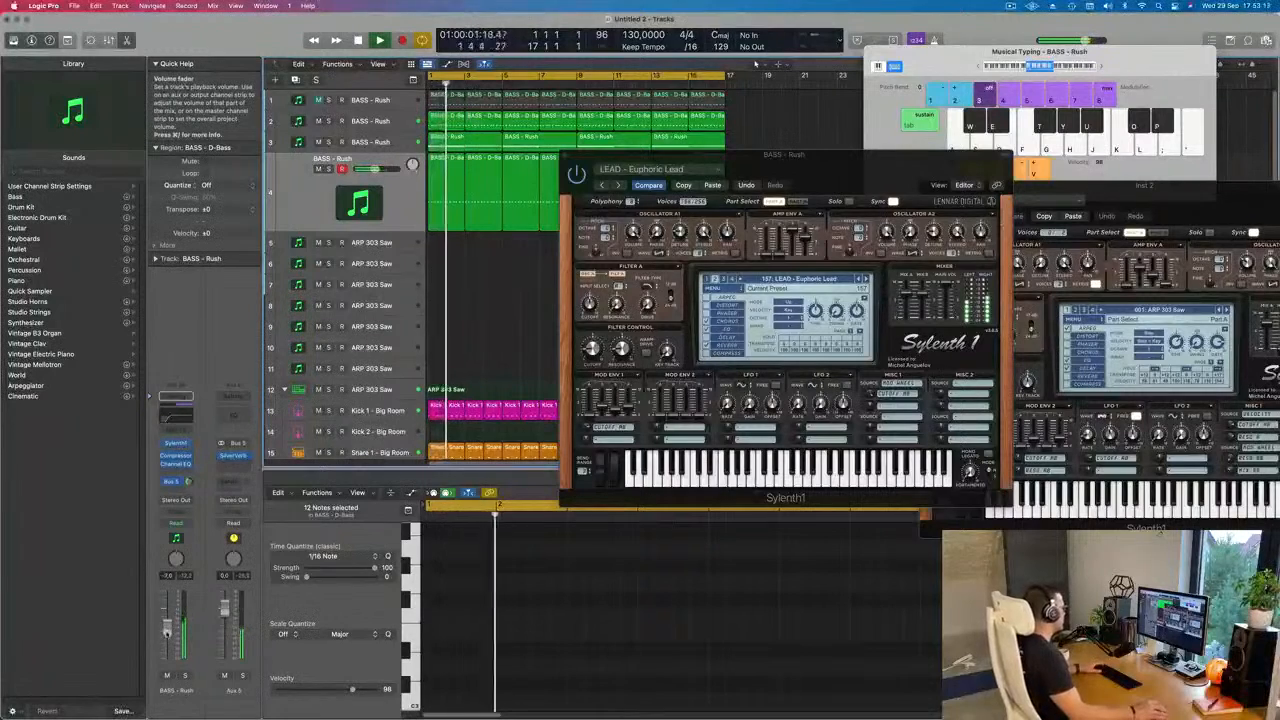
Step: Duplicate the Euphoric Lead track with its settings and open Sylenth1 on the new fifth track
mouse_move(779, 167)
mouse_down()
mouse_move(877, 160)
mouse_move(786, 159)
mouse_up()
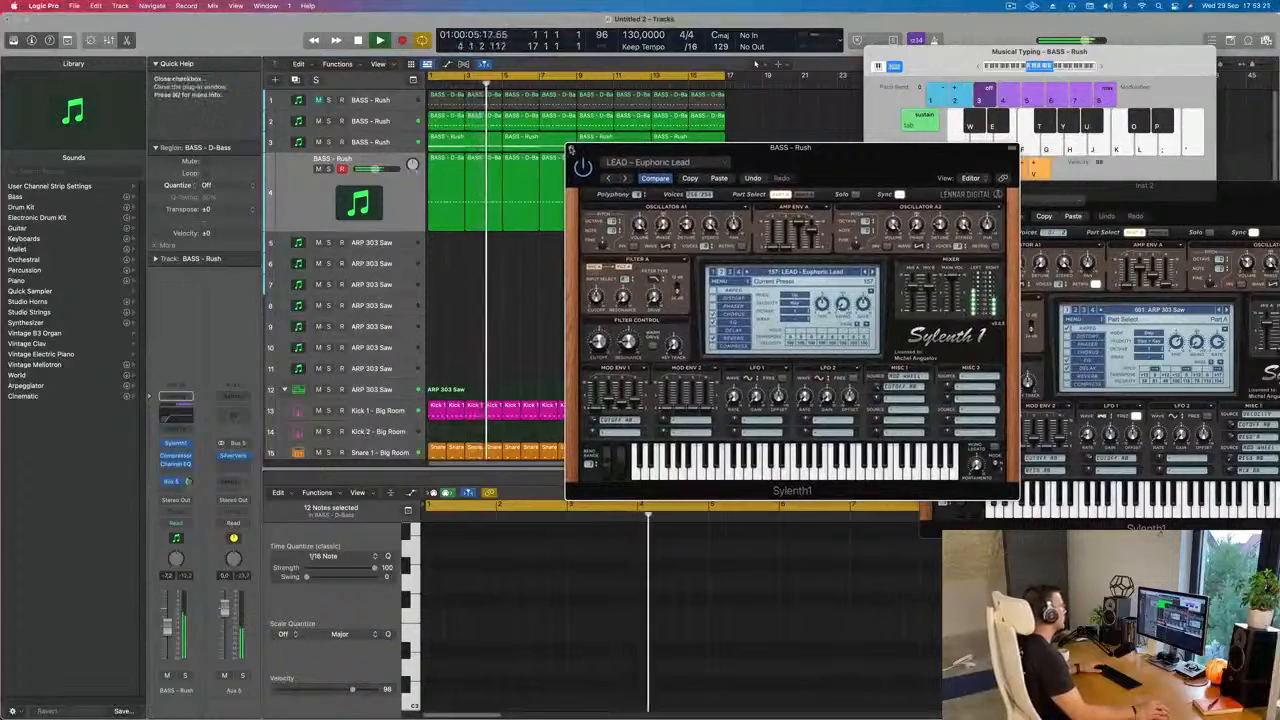
click(571, 147)
click(522, 287)
click(283, 210)
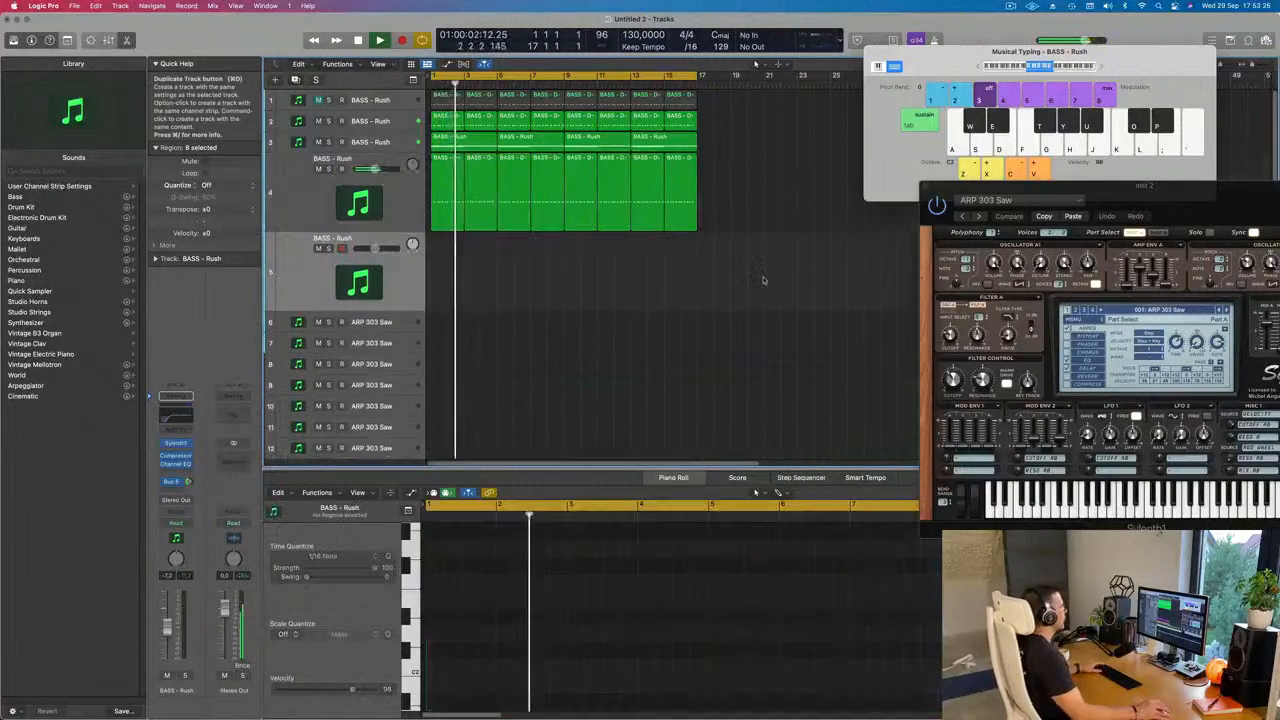
click(296, 79)
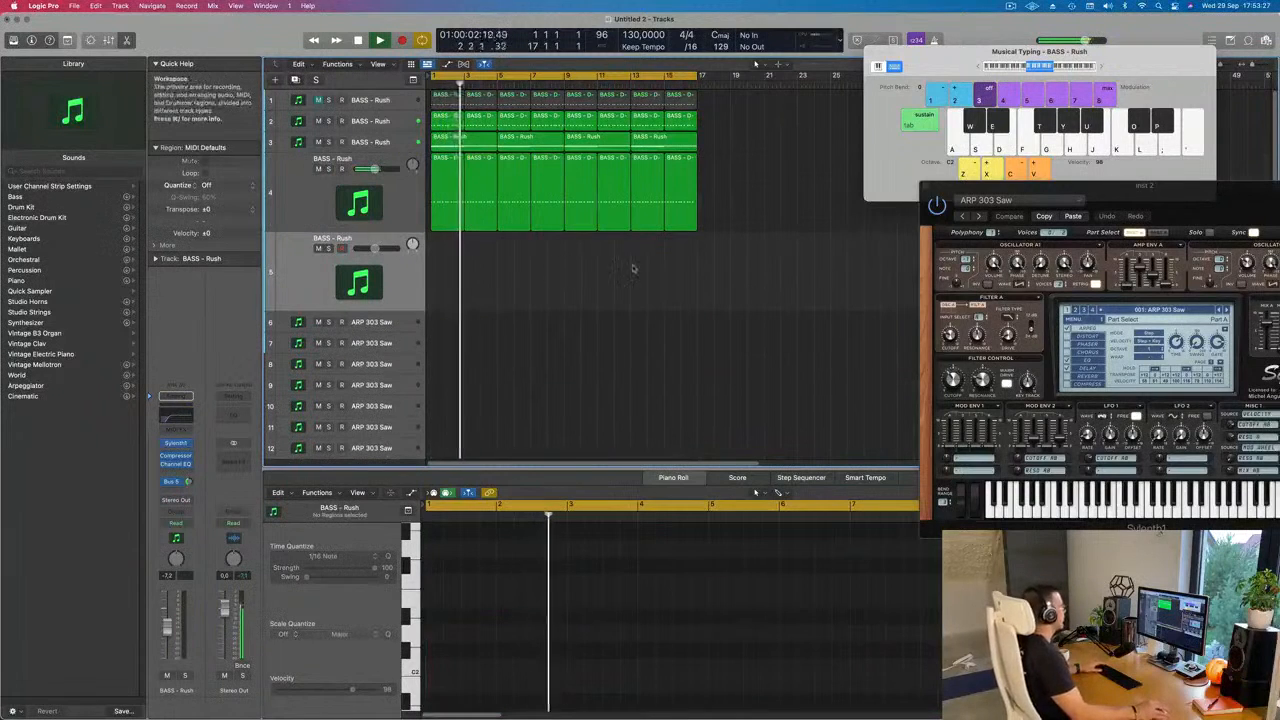
click(176, 443)
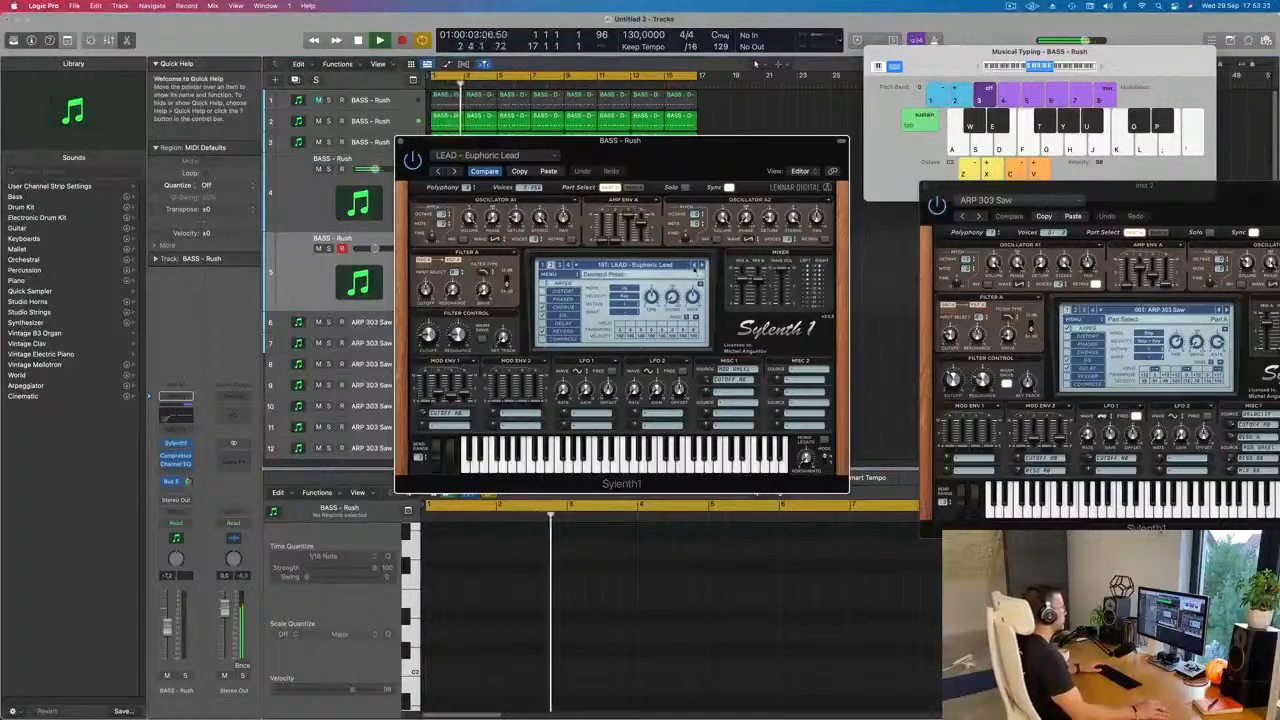
Step: Switch Sylenth1 on the fifth track to the LEAD - Yellow Stuff preset and place its window clear of the track controls
click(666, 270)
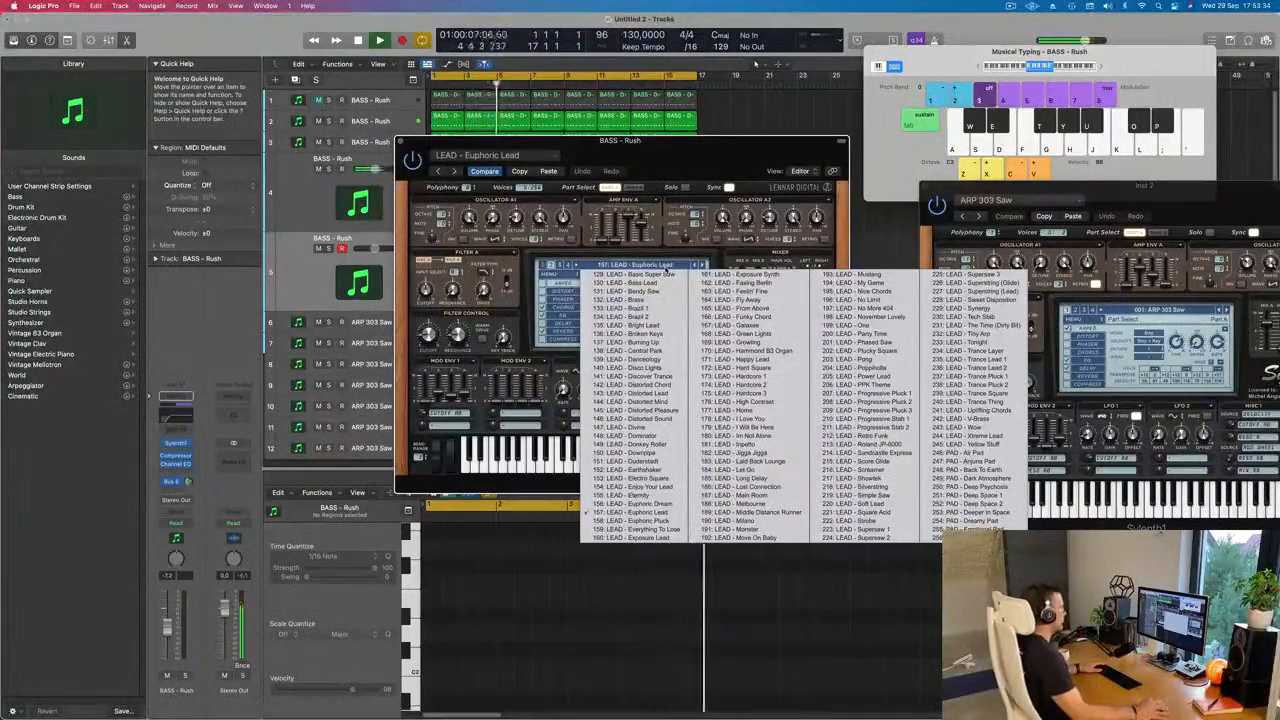
click(718, 175)
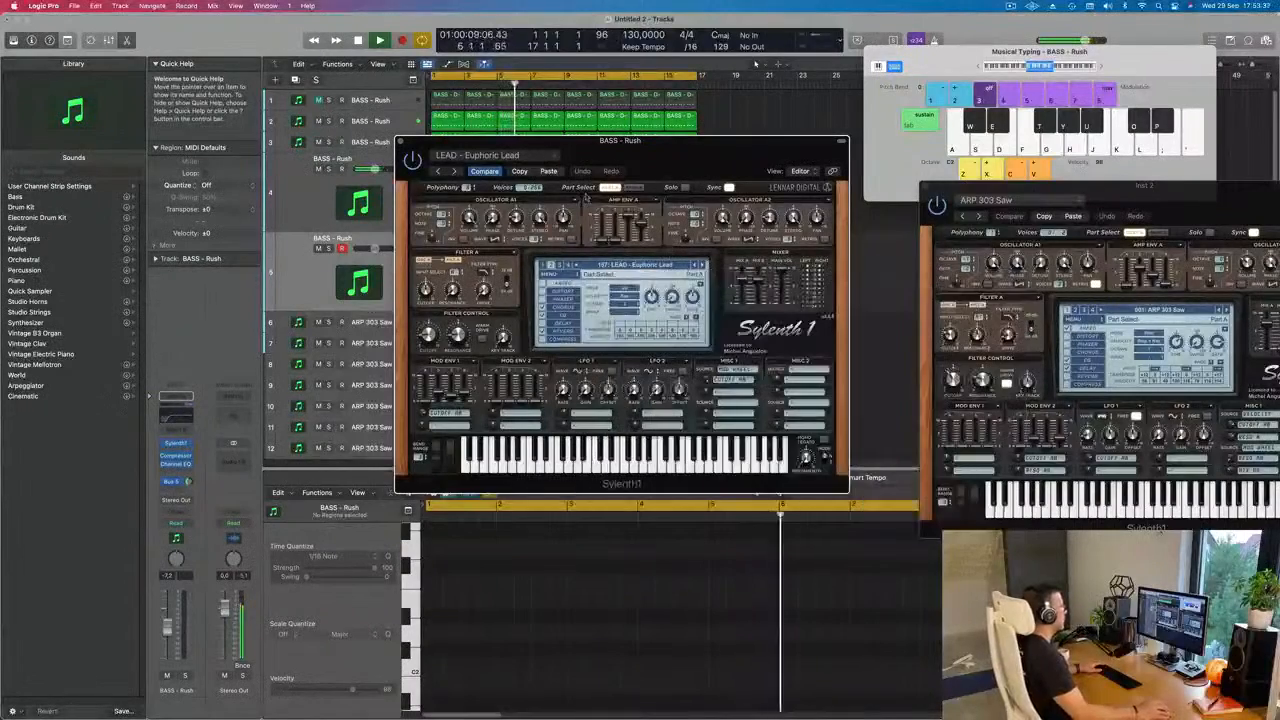
click(650, 266)
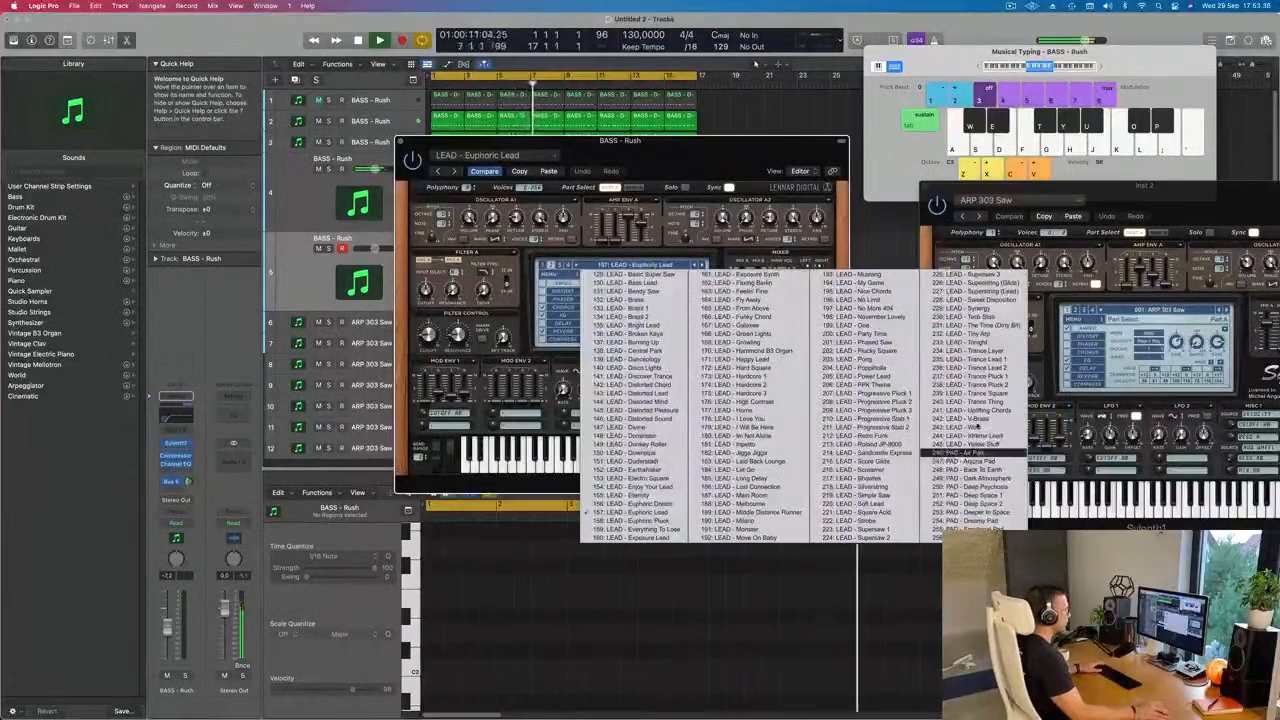
click(978, 446)
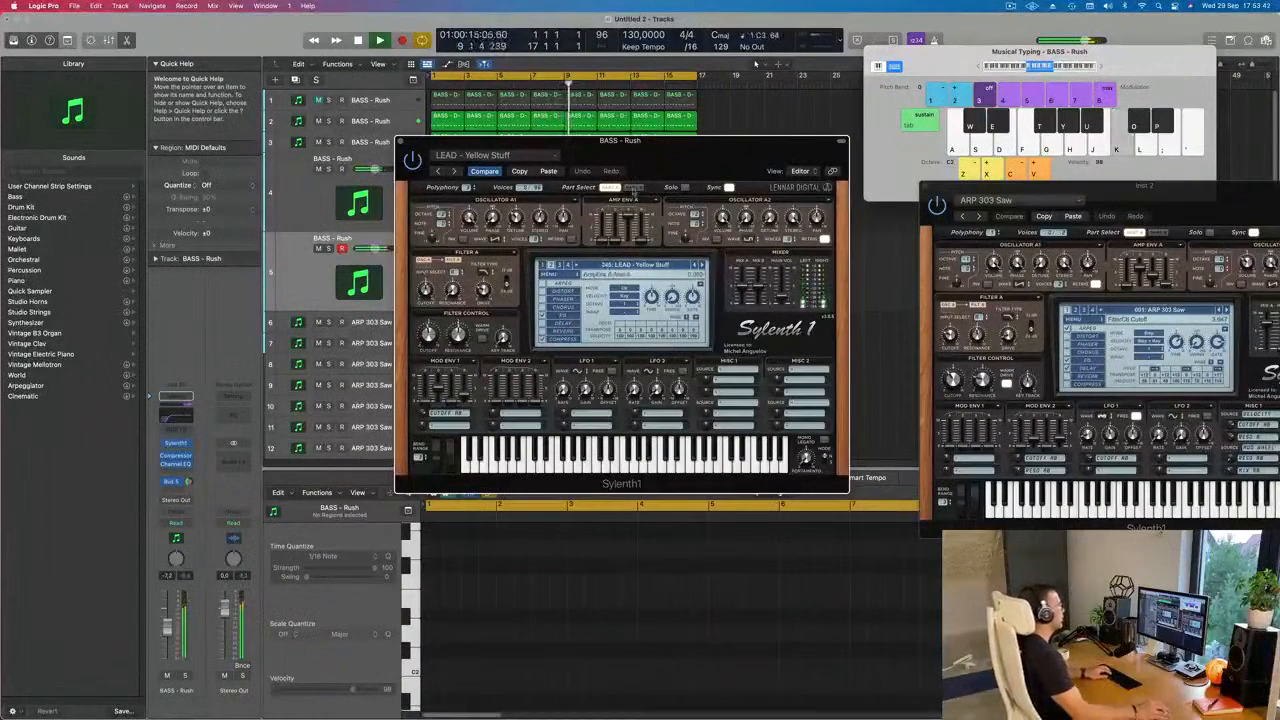
drag(698, 153, 756, 159)
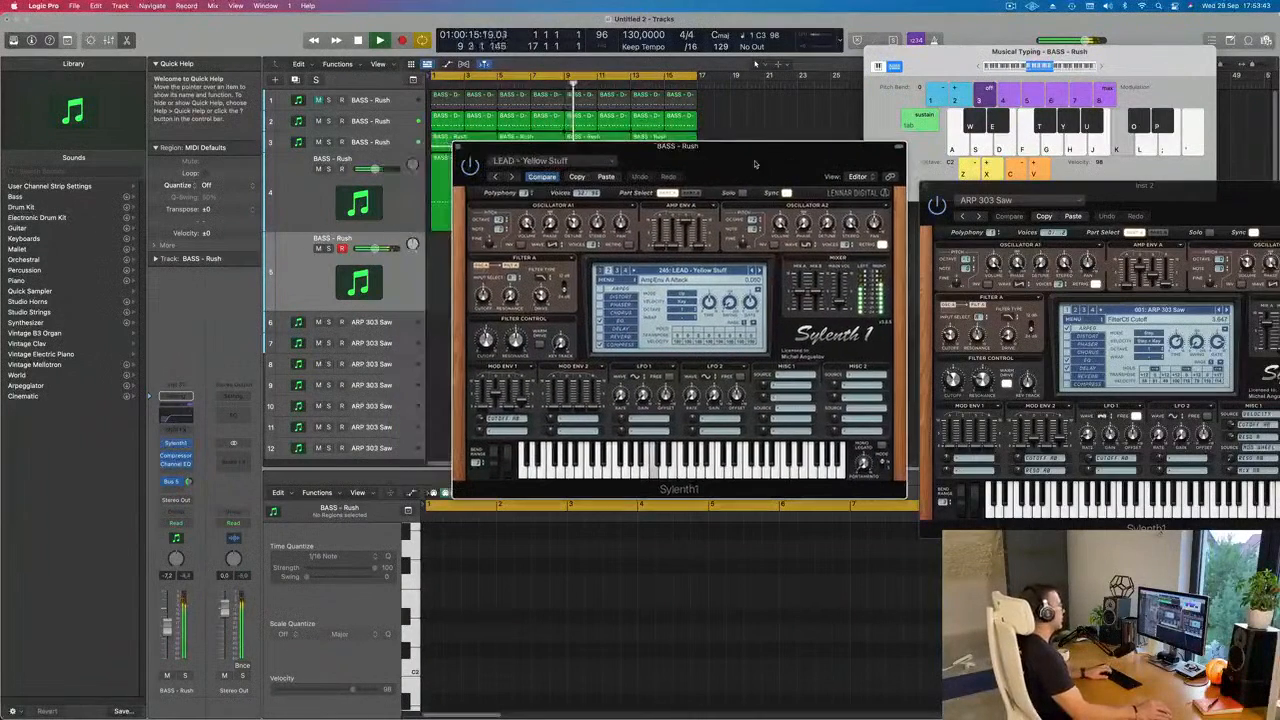
click(188, 482)
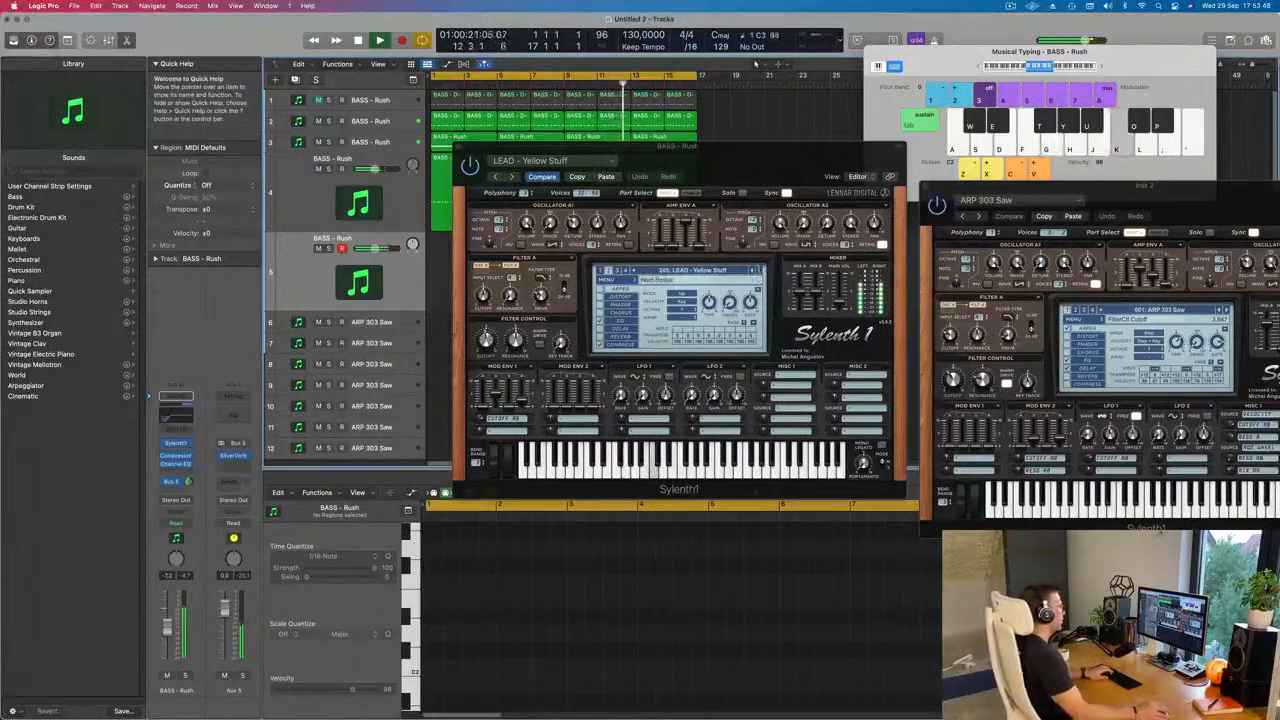
Step: Lower the fifth track's volume to about -14.4 dB and audition the preceding lead presets from Xtreme Lead back to Trance Thing
click(753, 271)
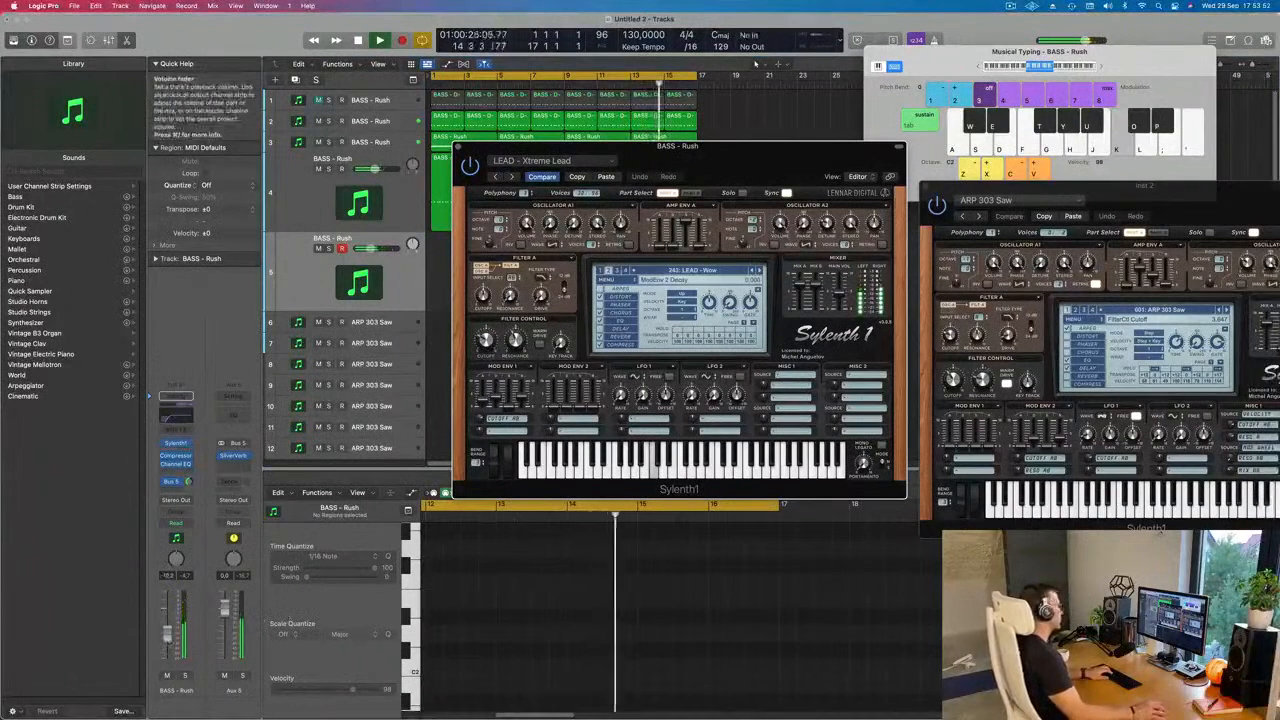
drag(167, 633, 167, 638)
key(k)
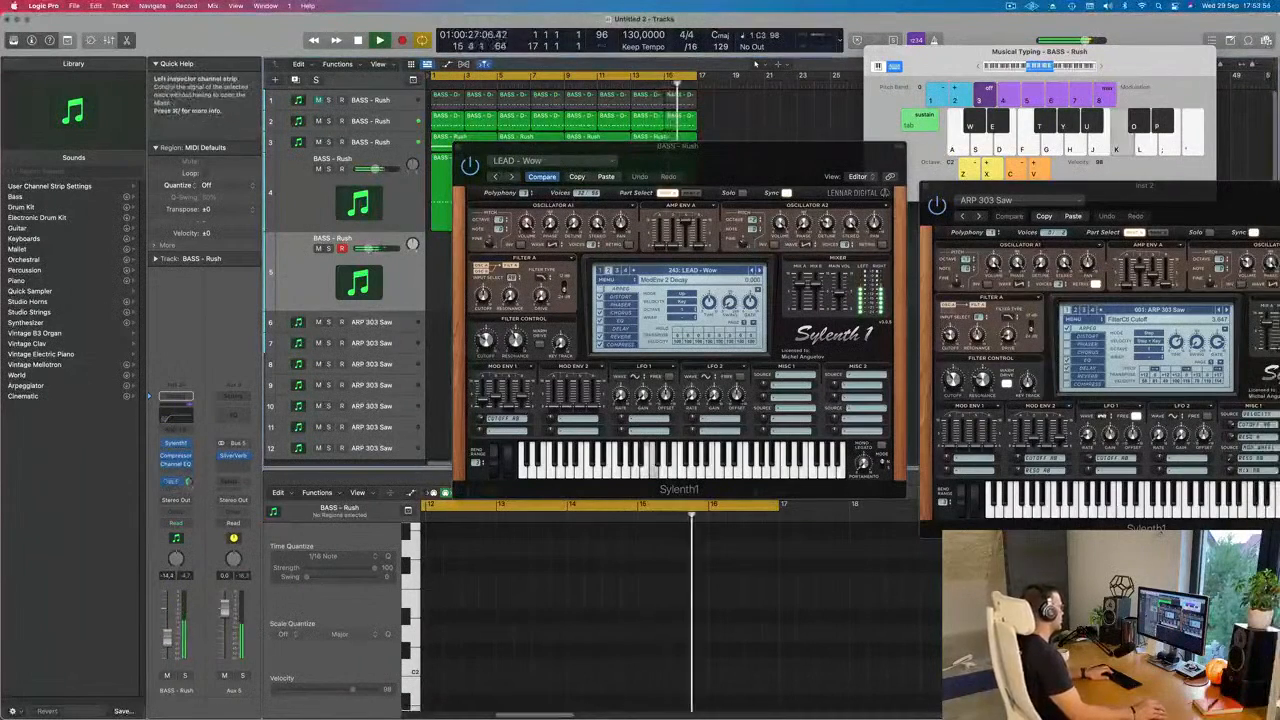
key(j)
key(j)
click(754, 271)
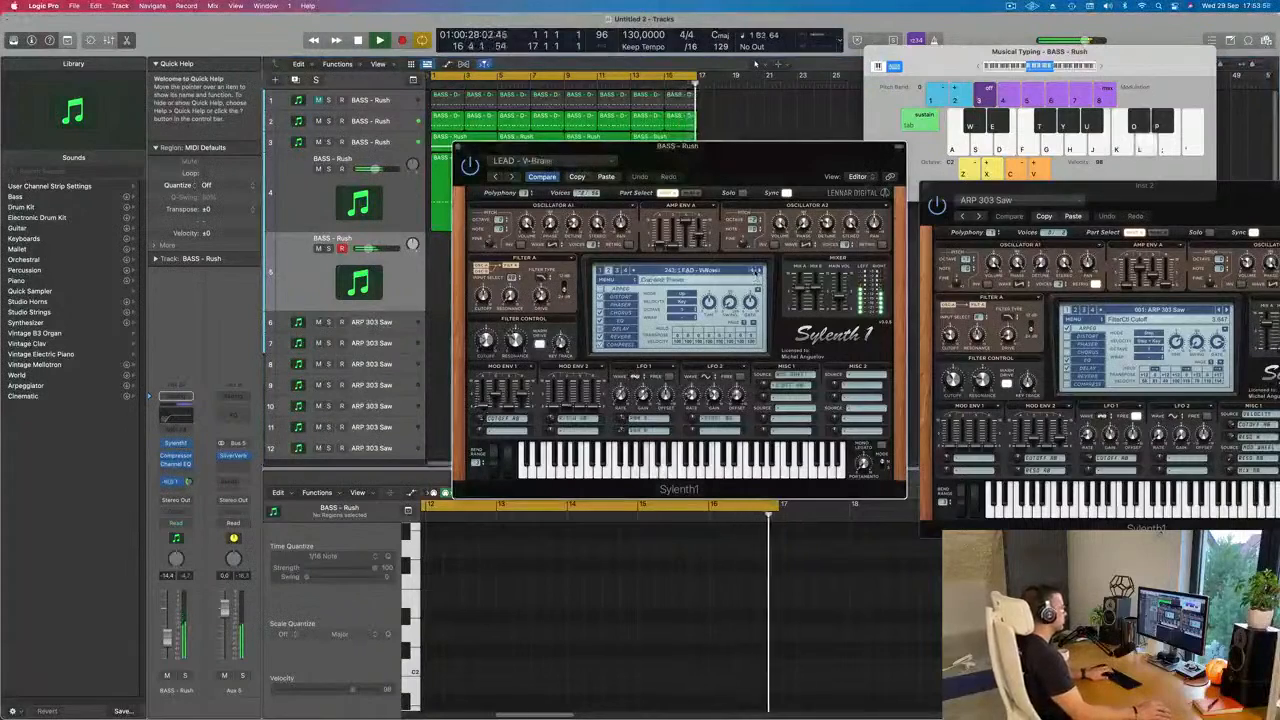
key(j)
key(k)
click(754, 271)
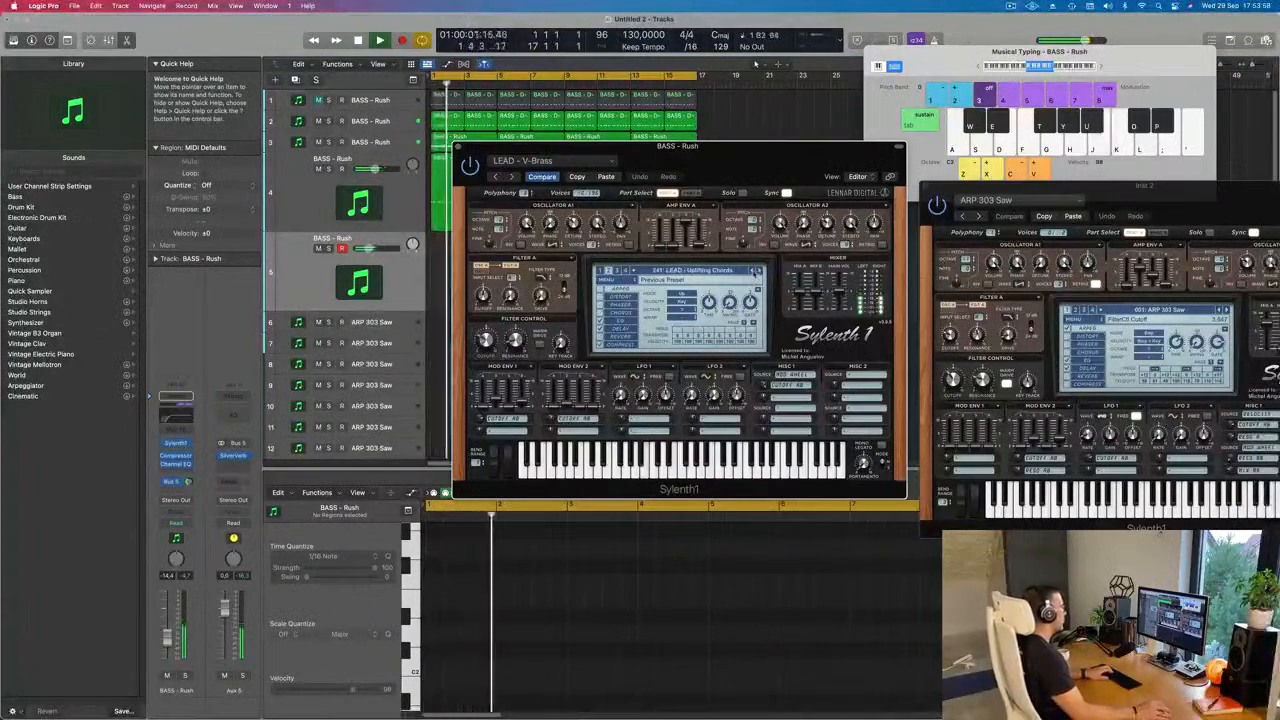
click(754, 271)
key(j)
key(j)
key(k)
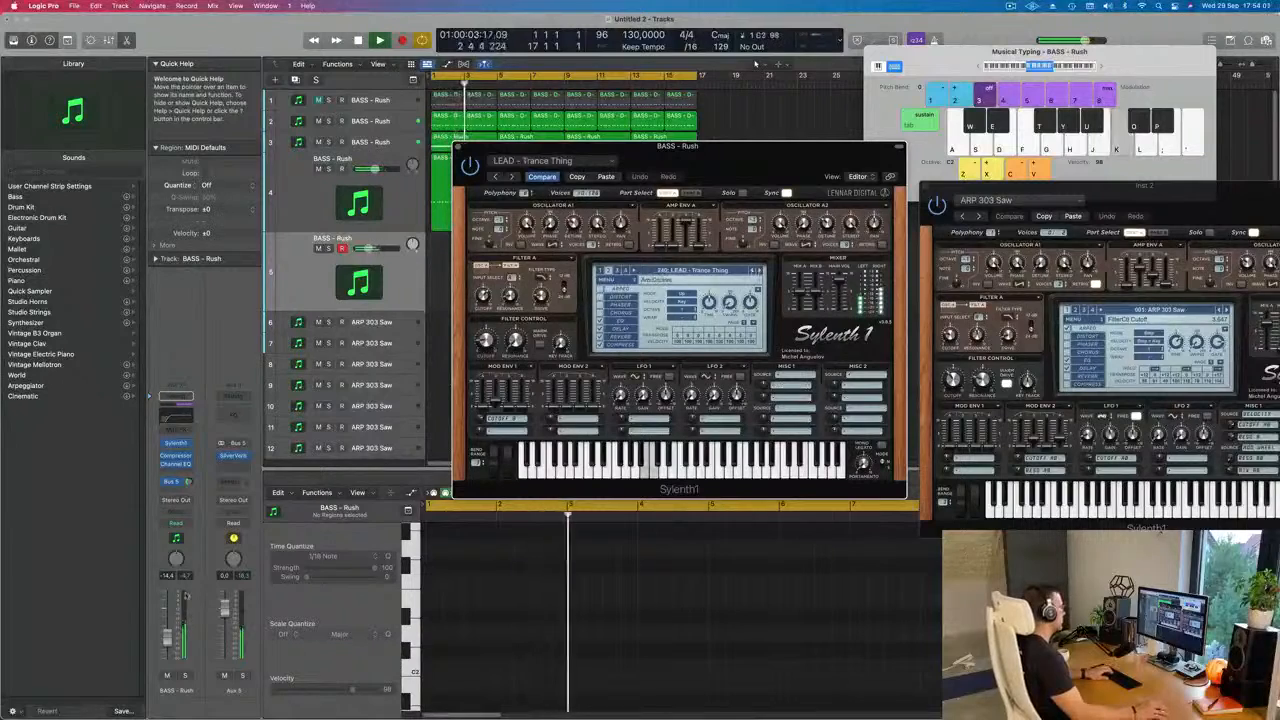
Step: Shift Musical Typing up to octave C3 and switch Sylenth1 to the LEAD - Trance Square preset
drag(168, 625, 170, 619)
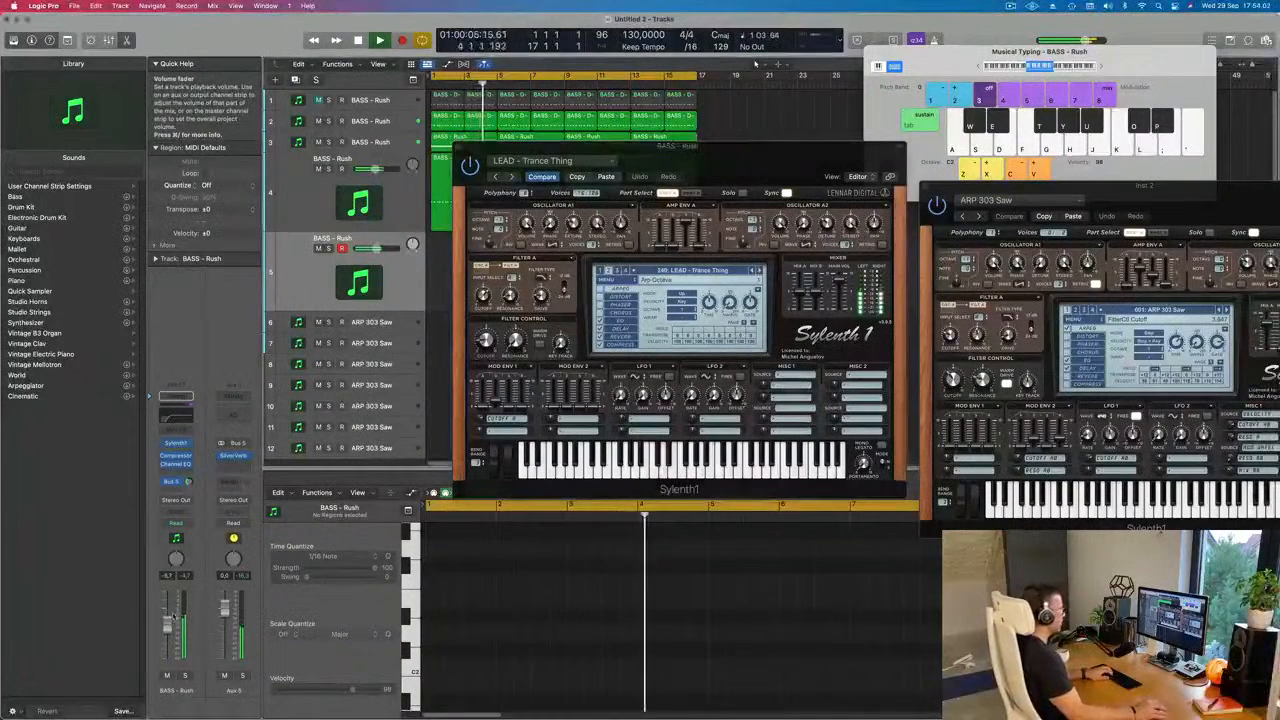
click(1103, 68)
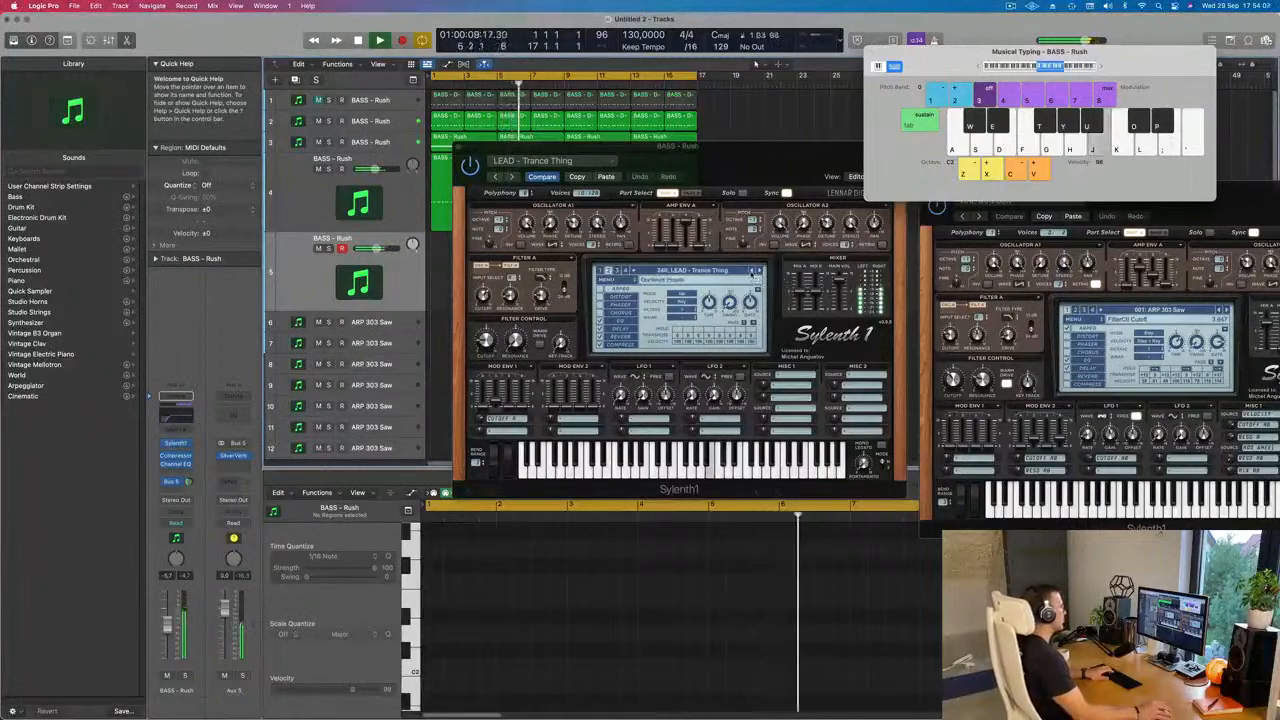
click(752, 271)
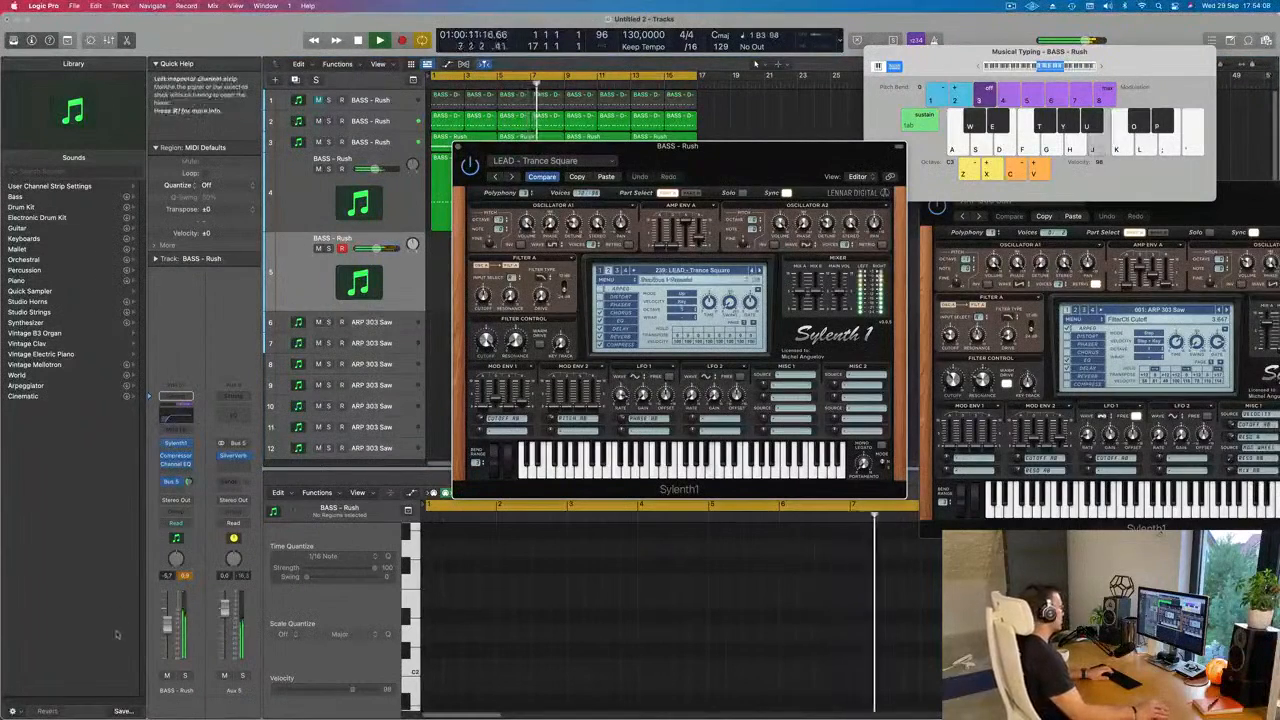
key(j)
Step: Lower the fifth track's volume to about -15.4 dB and try out notes with the Trance Square preset
click(168, 640)
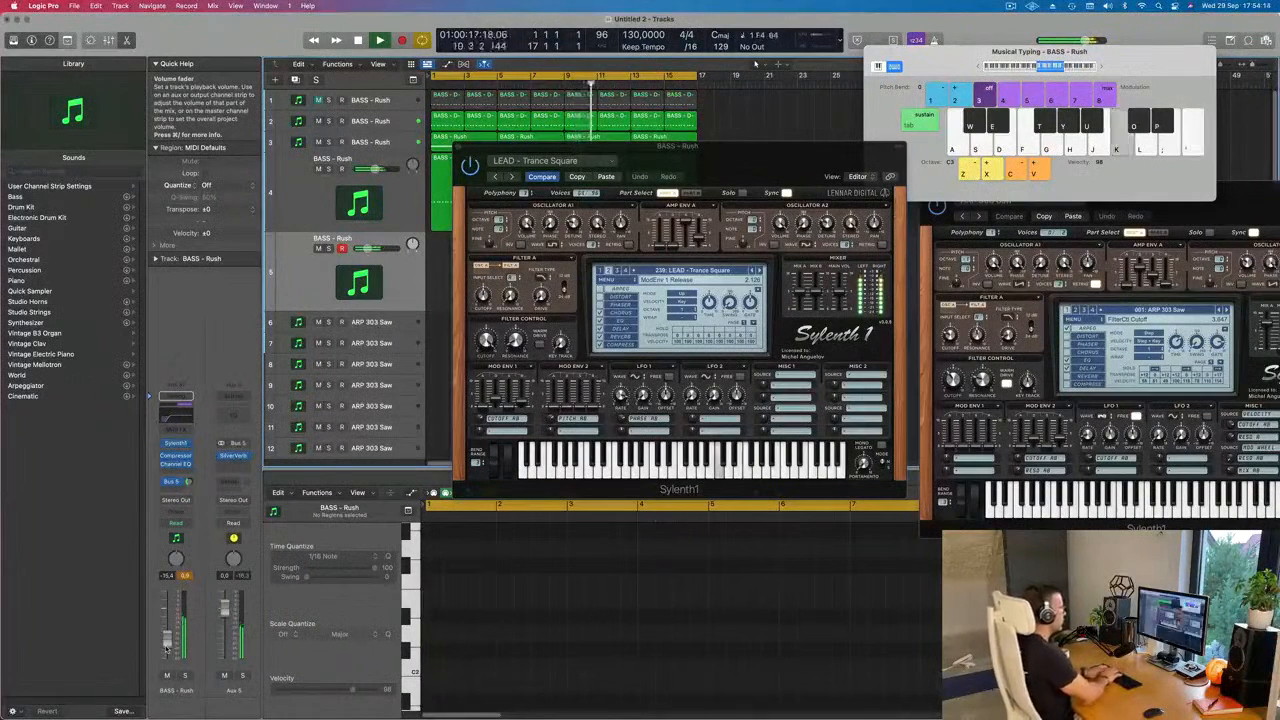
key(d)
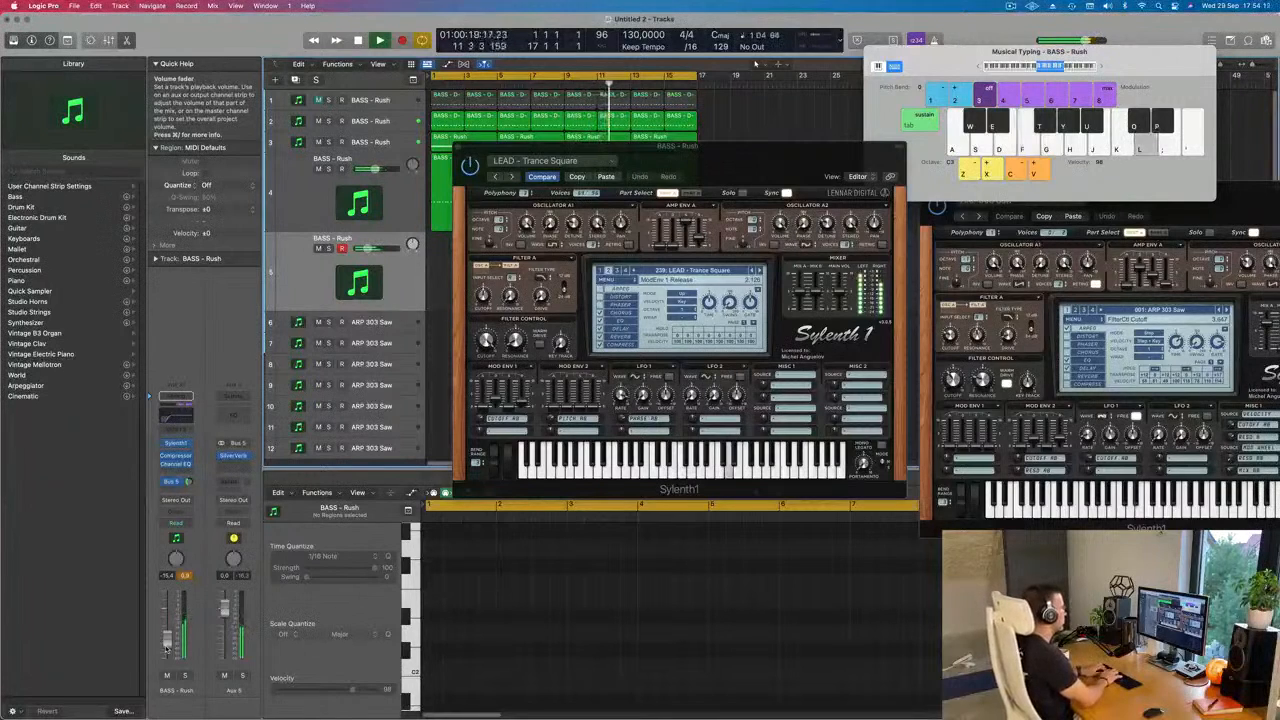
key(g)
key(d)
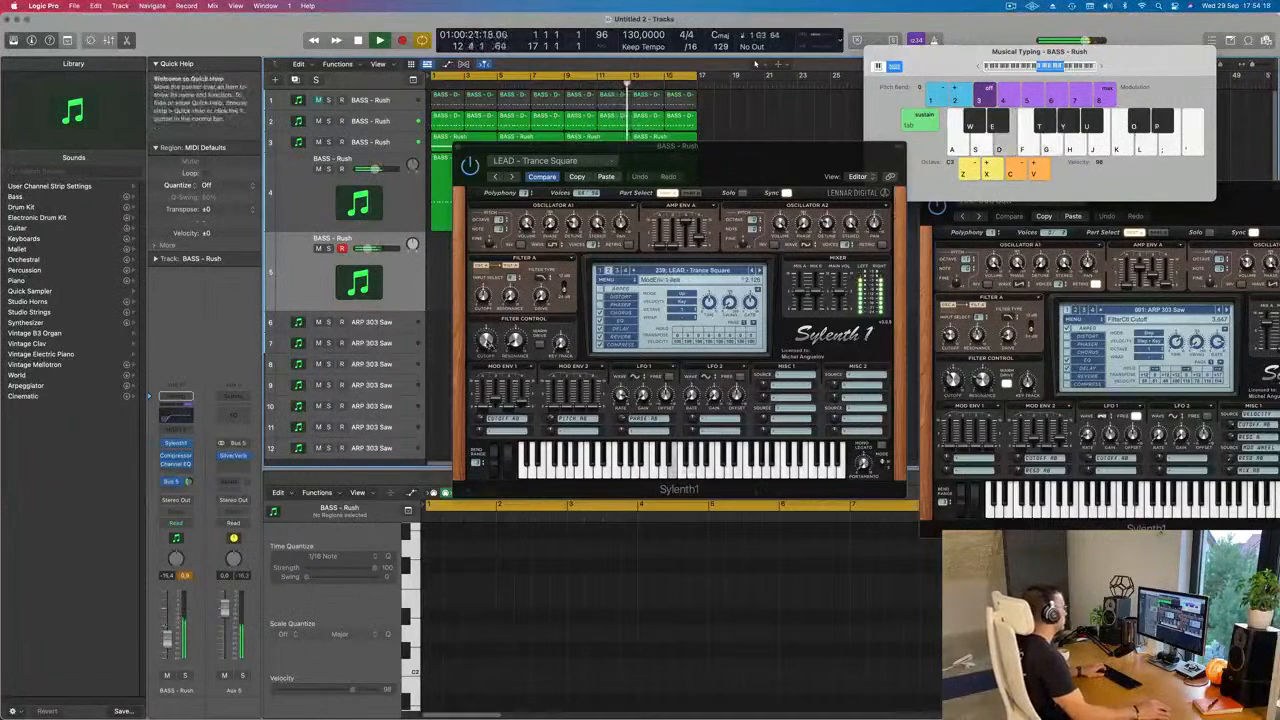
Step: Adjust Trance Square's filter control cutoff while playing notes and raise the fifth track's volume to about -8.4 dB
click(486, 342)
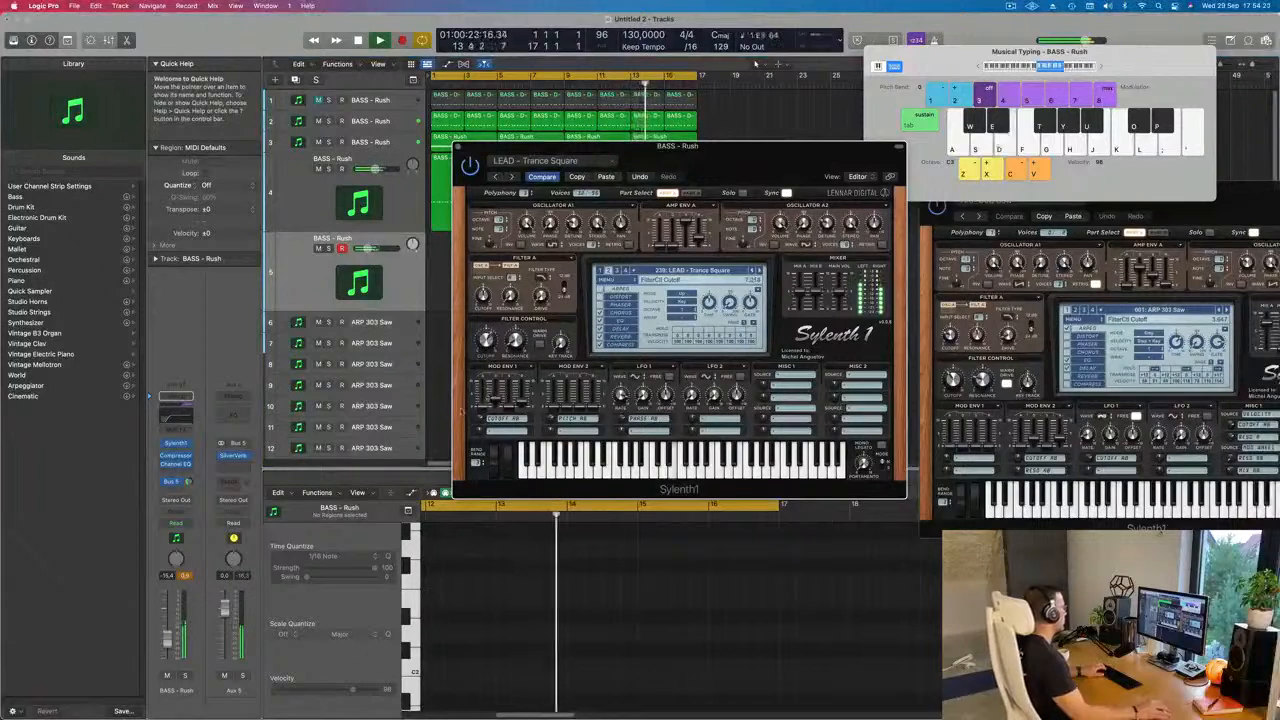
key(f)
drag(167, 640, 168, 635)
key(g)
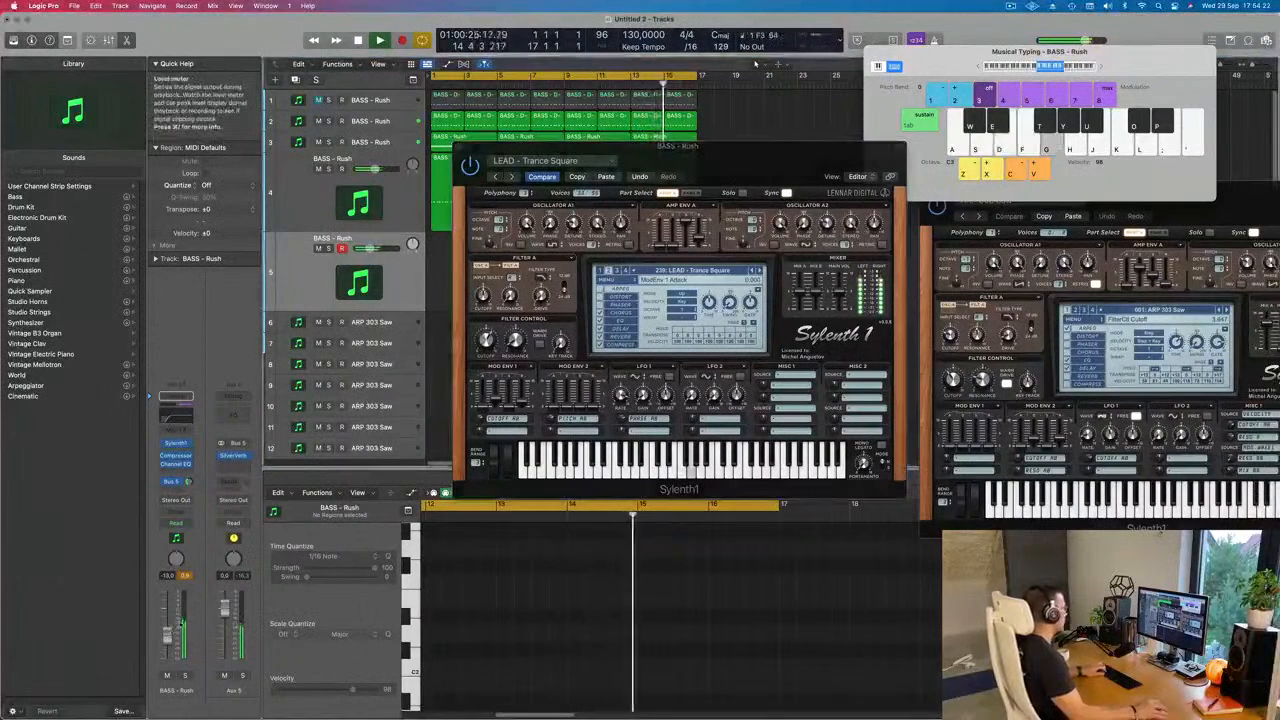
key(f)
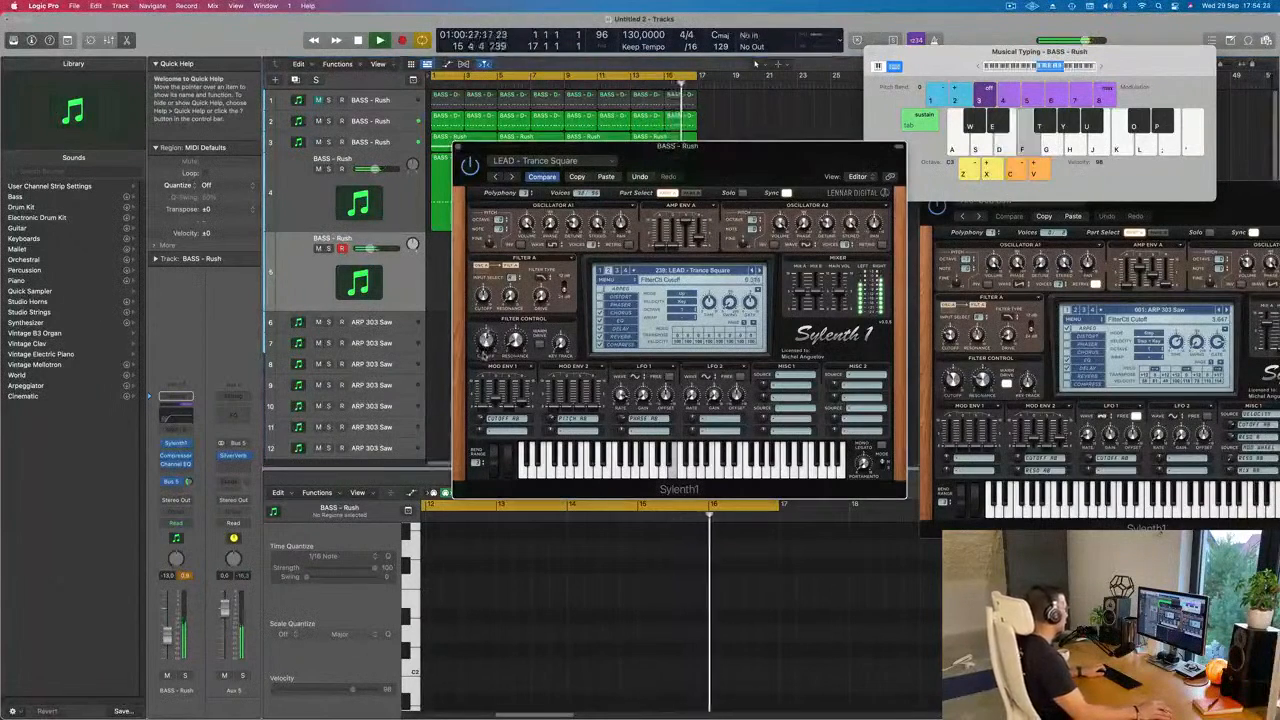
key(f)
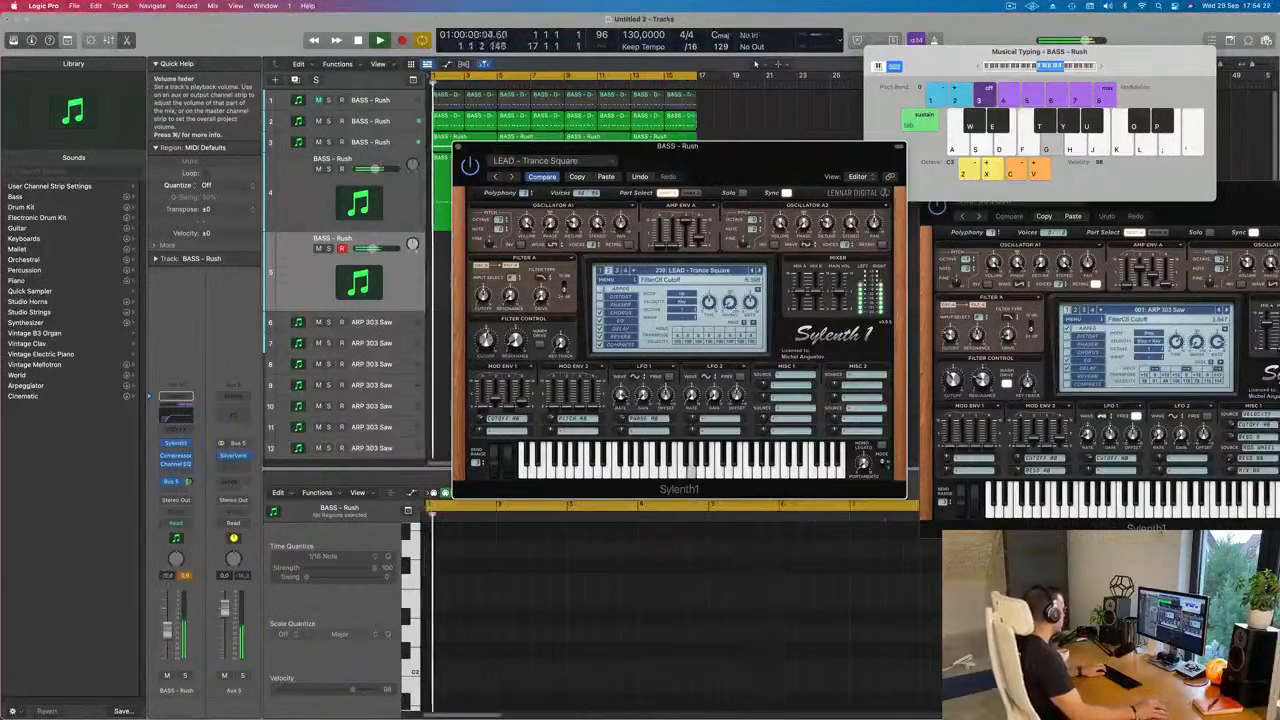
drag(167, 633, 167, 628)
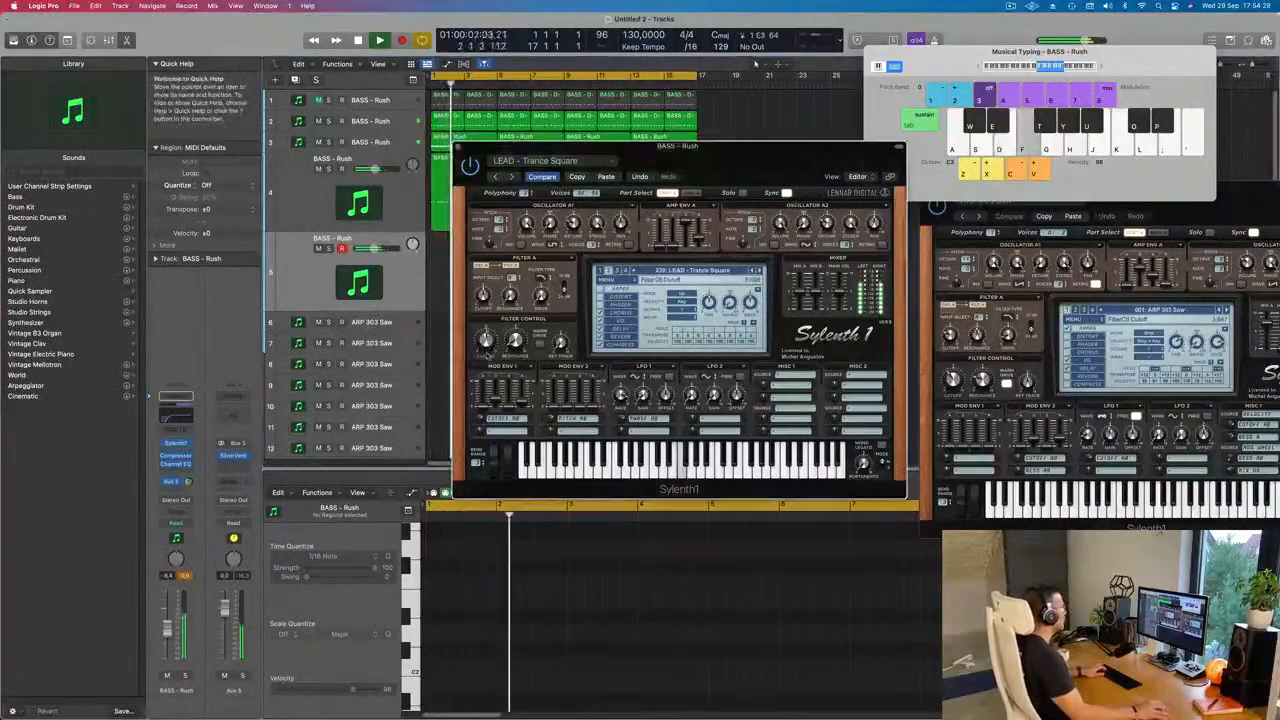
key(d)
Step: Step back through the trance pluck and lead presets to LEAD - Trance Layer
click(754, 271)
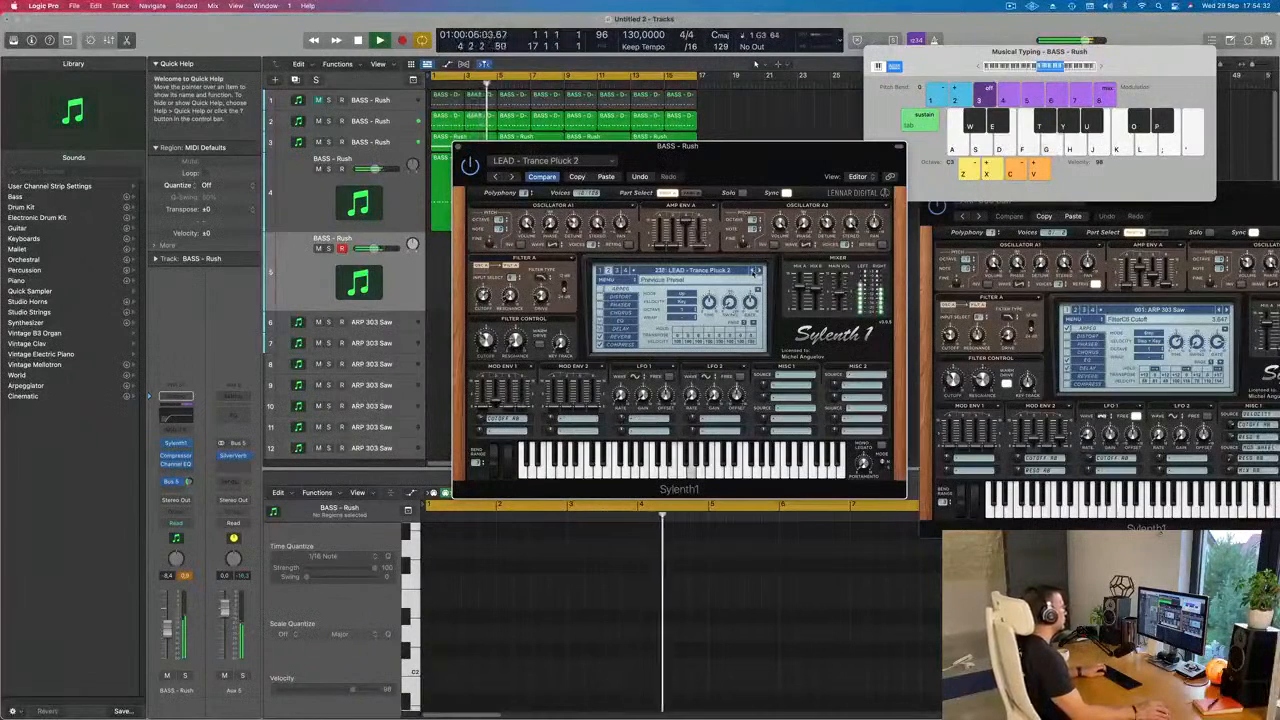
click(754, 271)
click(754, 271)
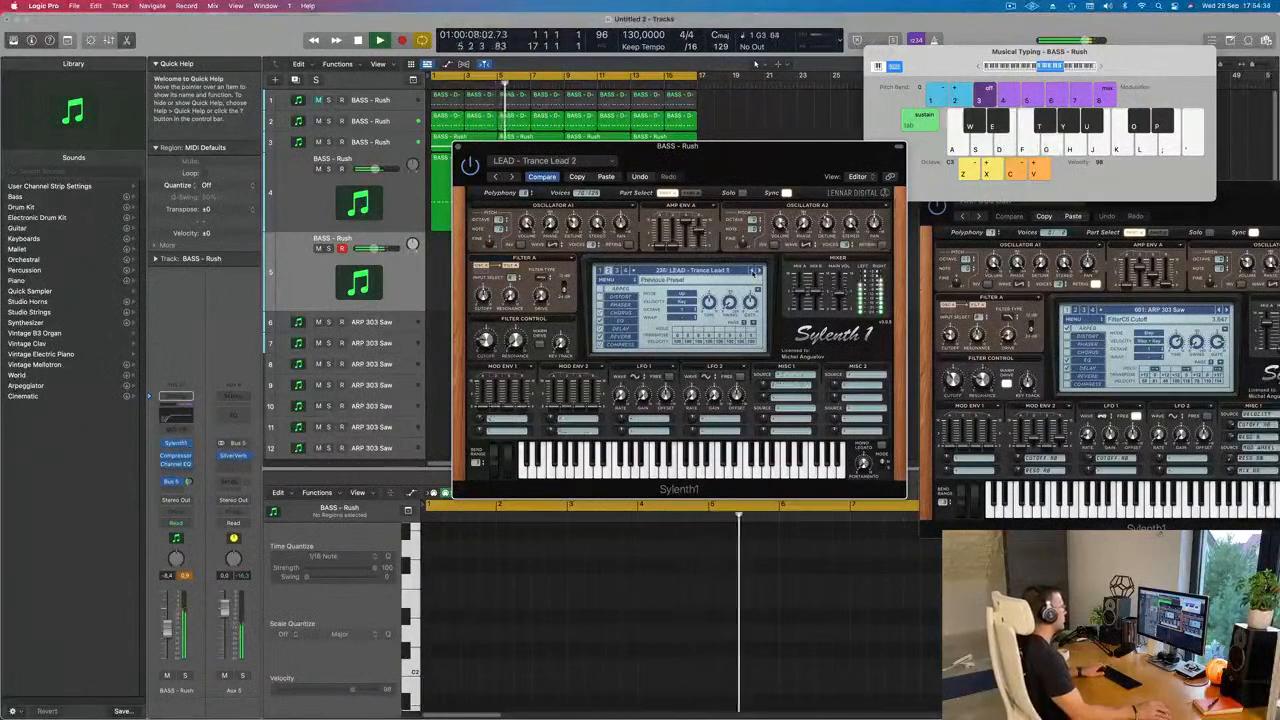
click(754, 271)
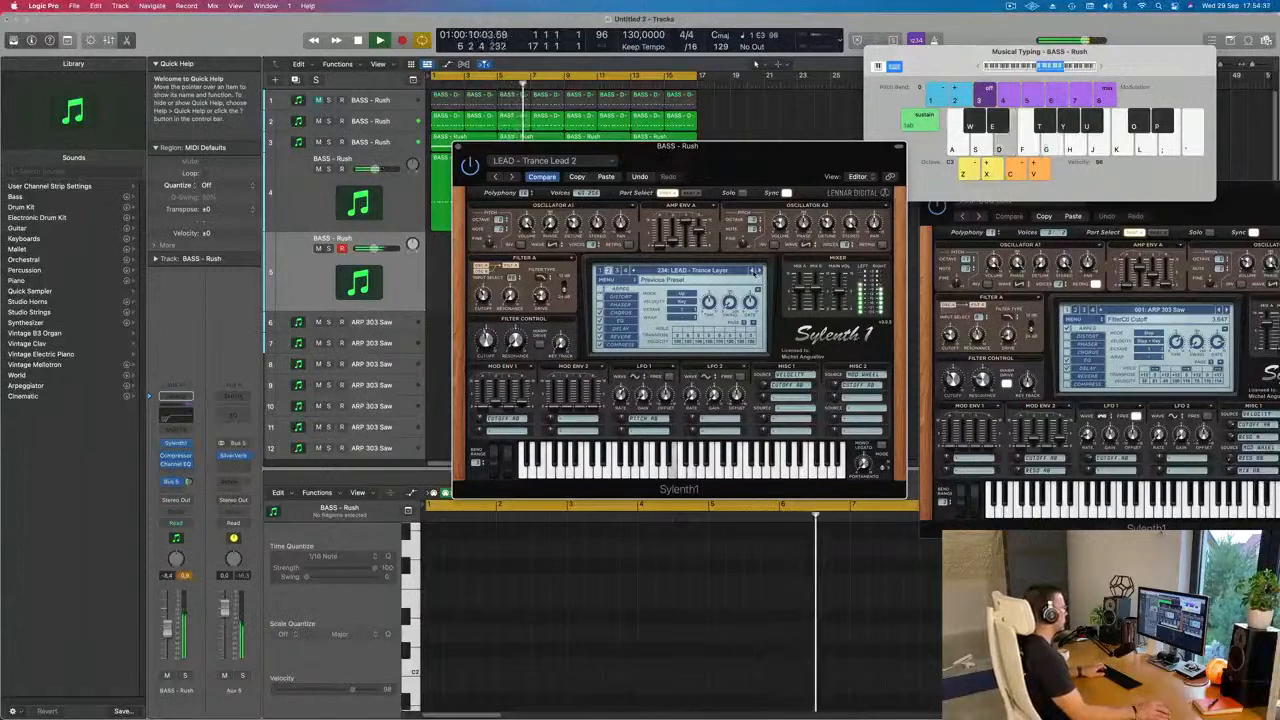
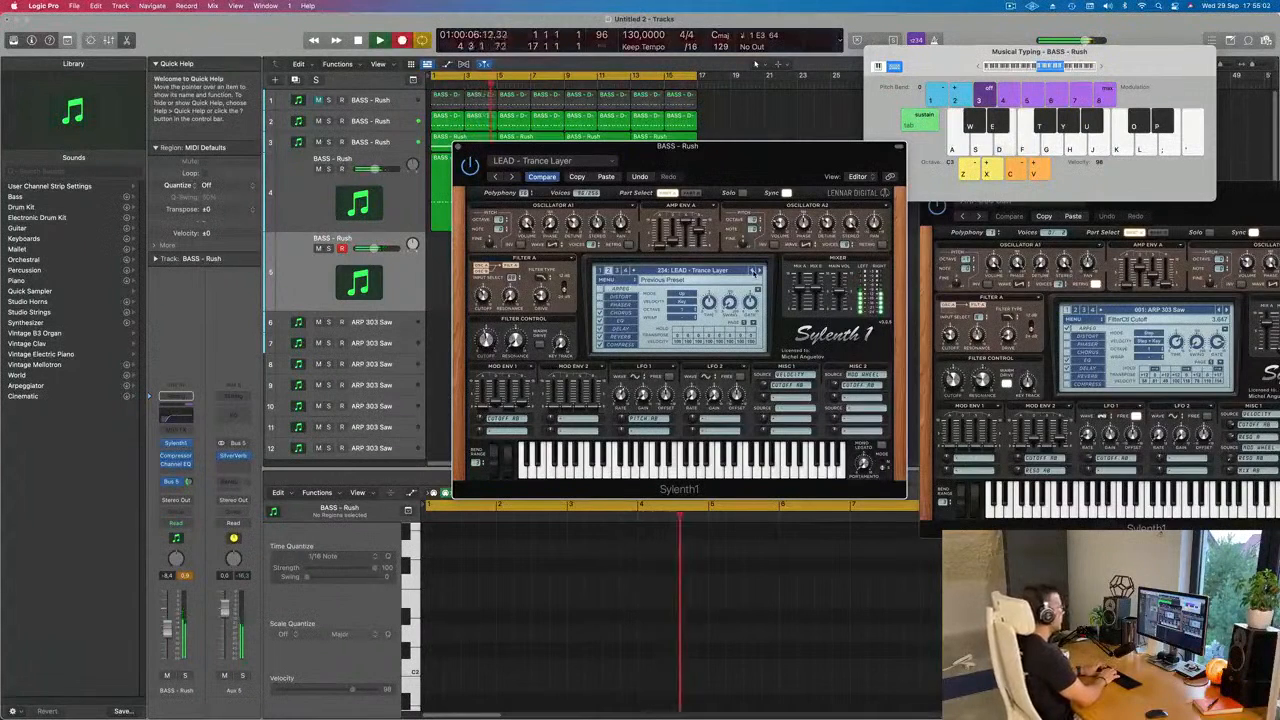
Step: Record a steadily repeated E3 note with Trance Layer on the fifth track for about four bars from bar 5
key(r)
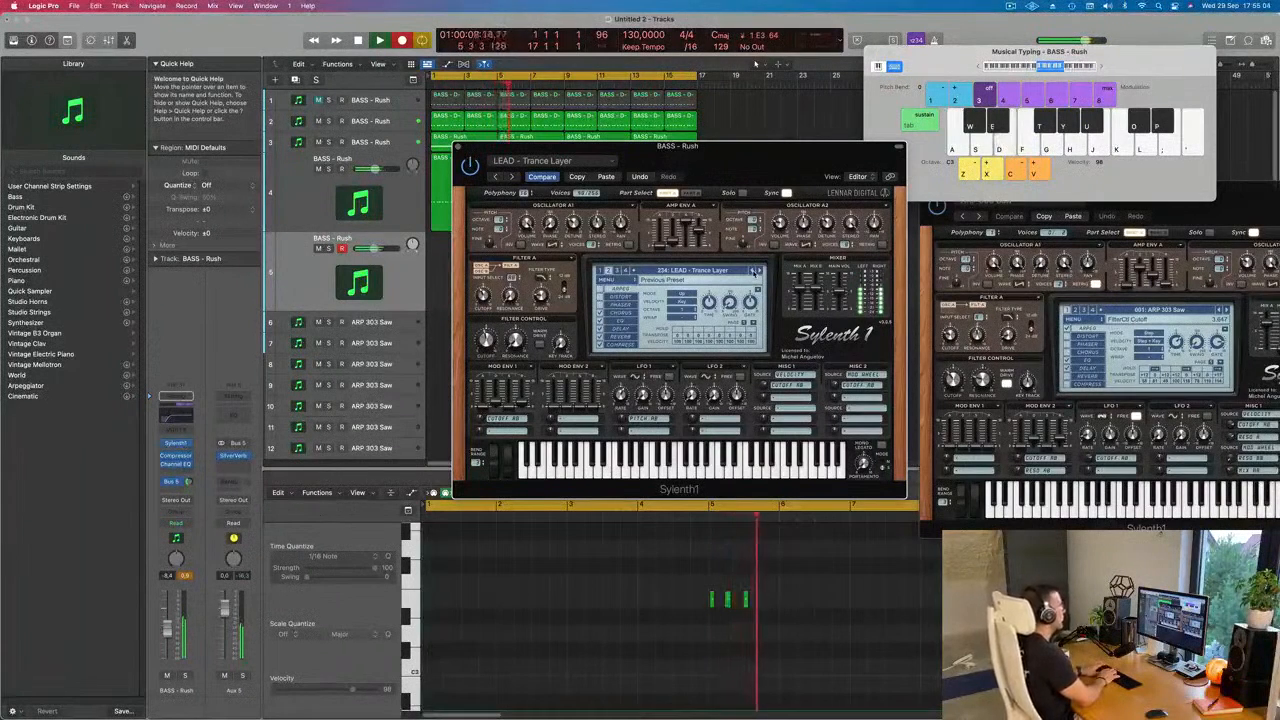
key(d)
key(d)
key(d)
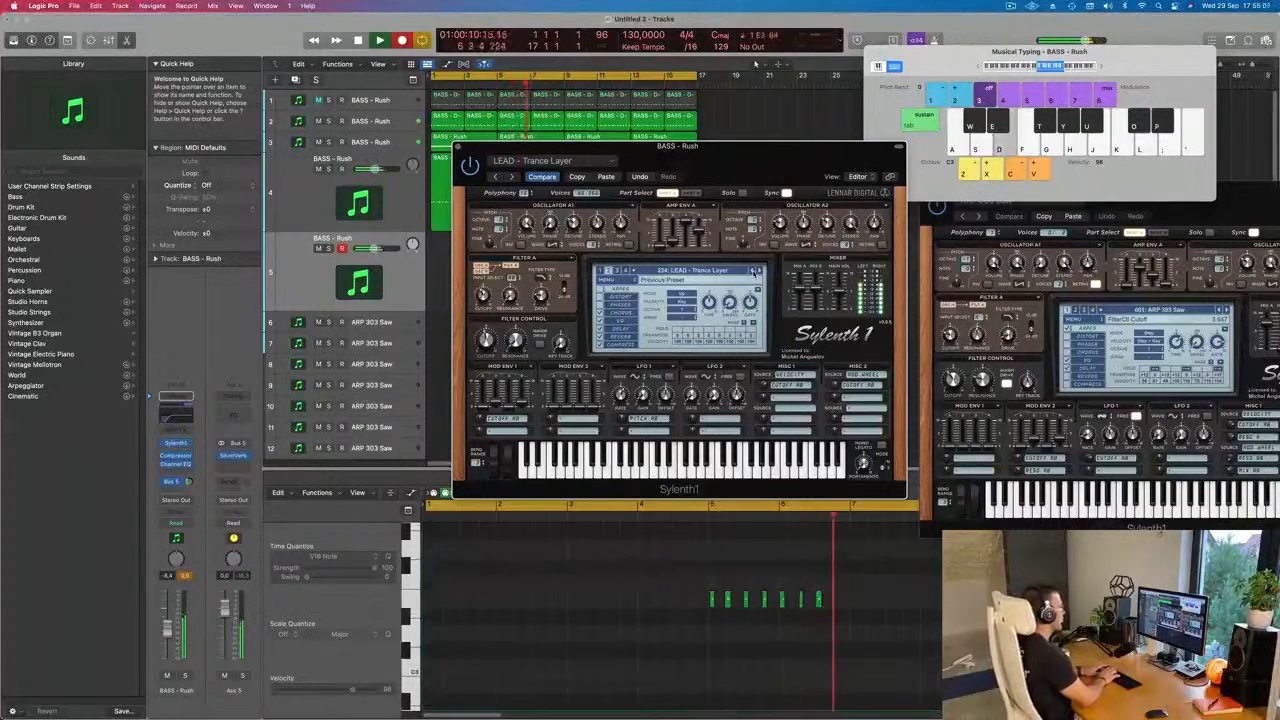
key(d)
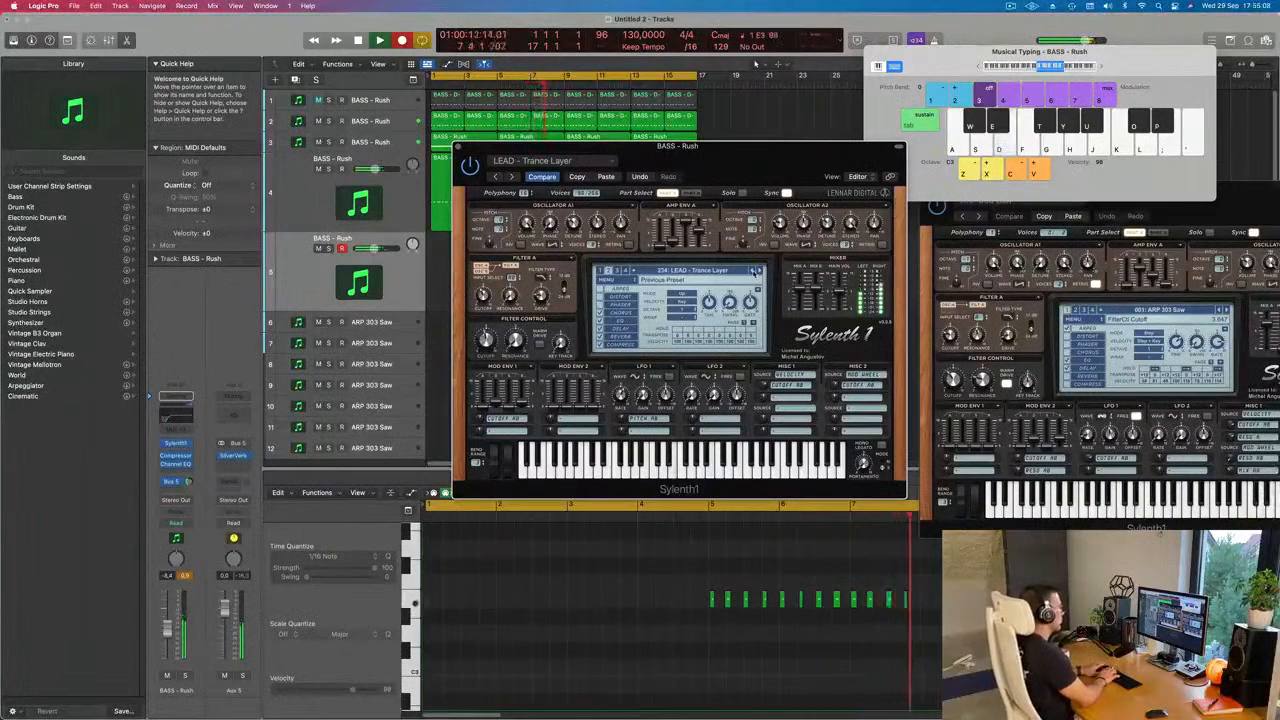
key(d)
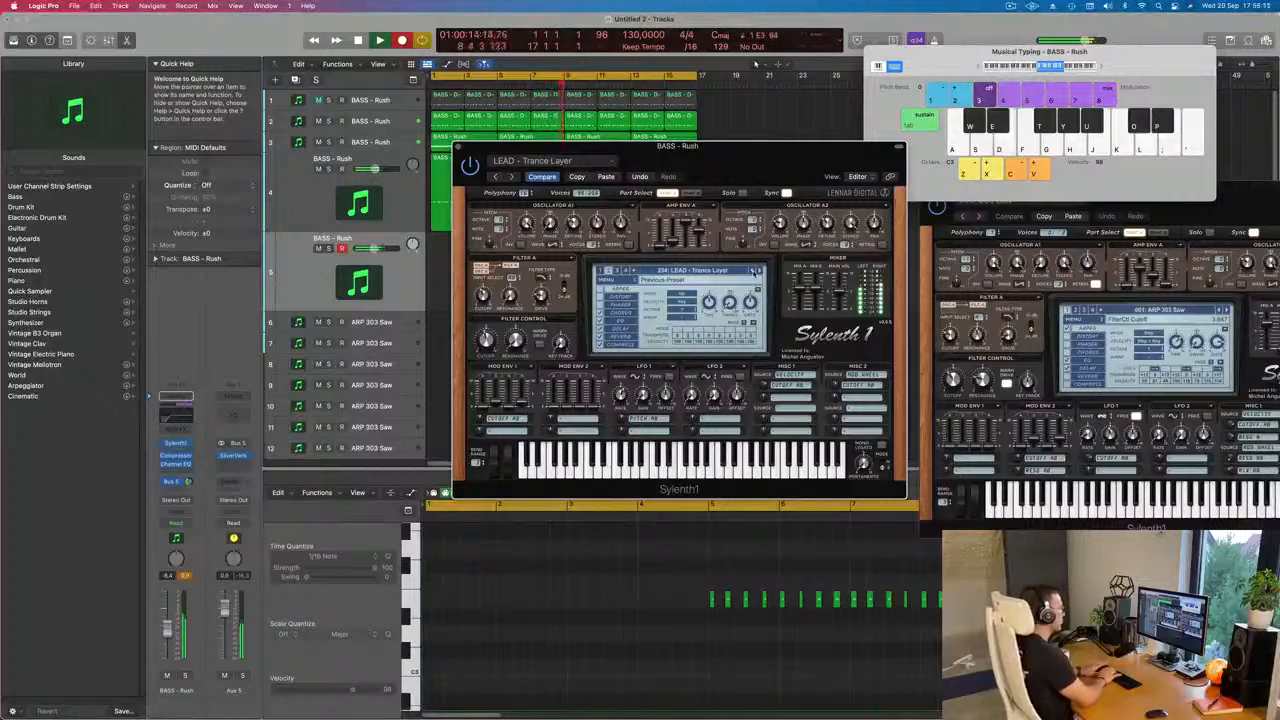
key(d)
key(space)
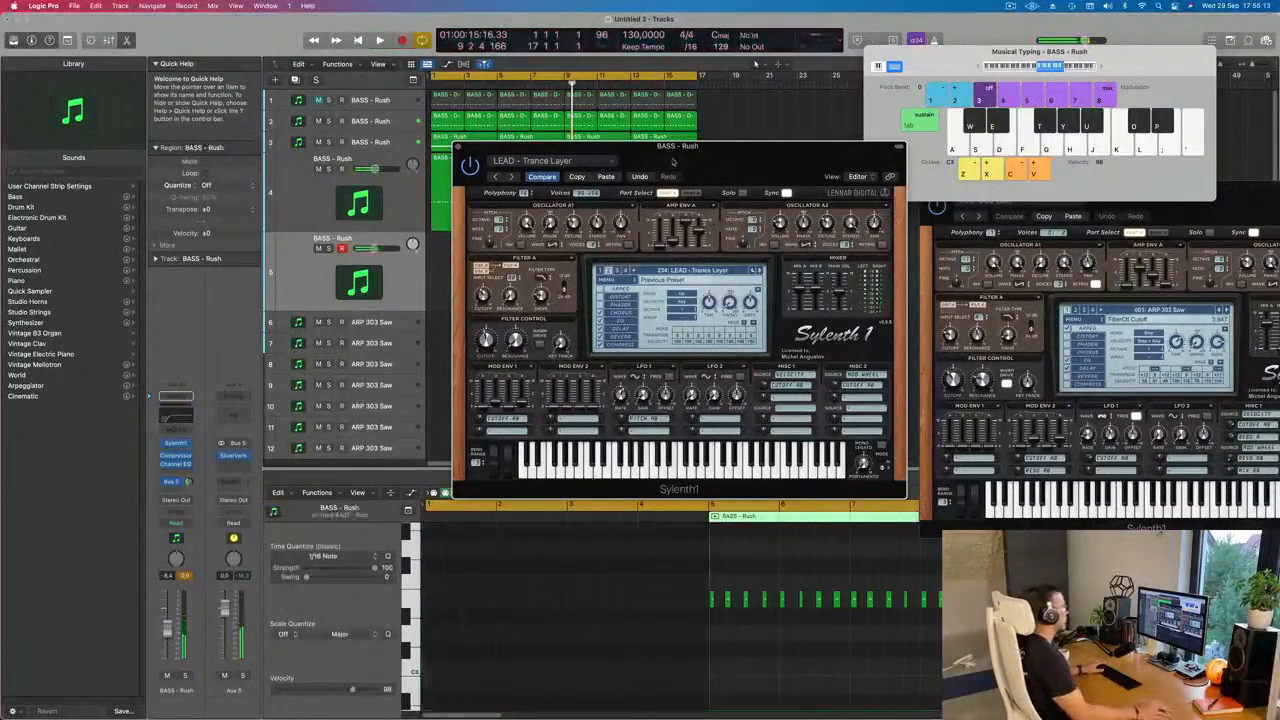
Step: Move the newly recorded region to bar 1 of the fifth track and split it at bar 5
drag(673, 162, 1074, 155)
drag(546, 241, 467, 268)
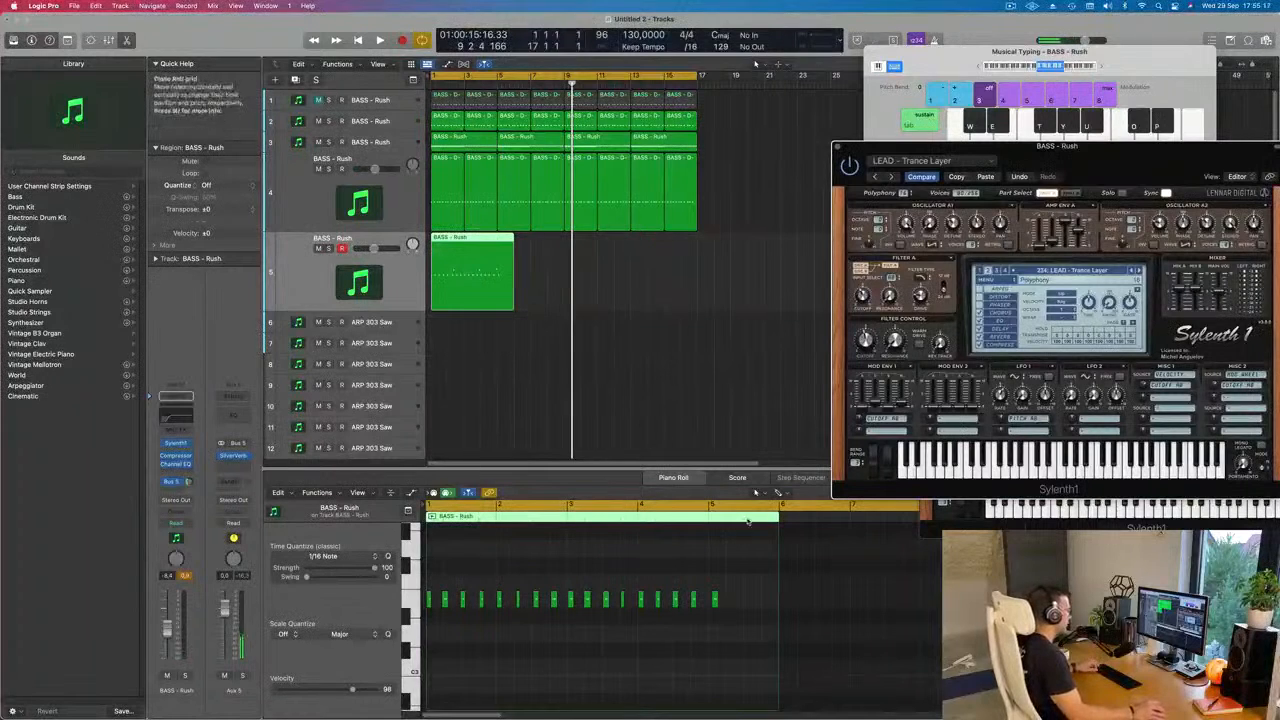
scroll(790, 543, up, 2)
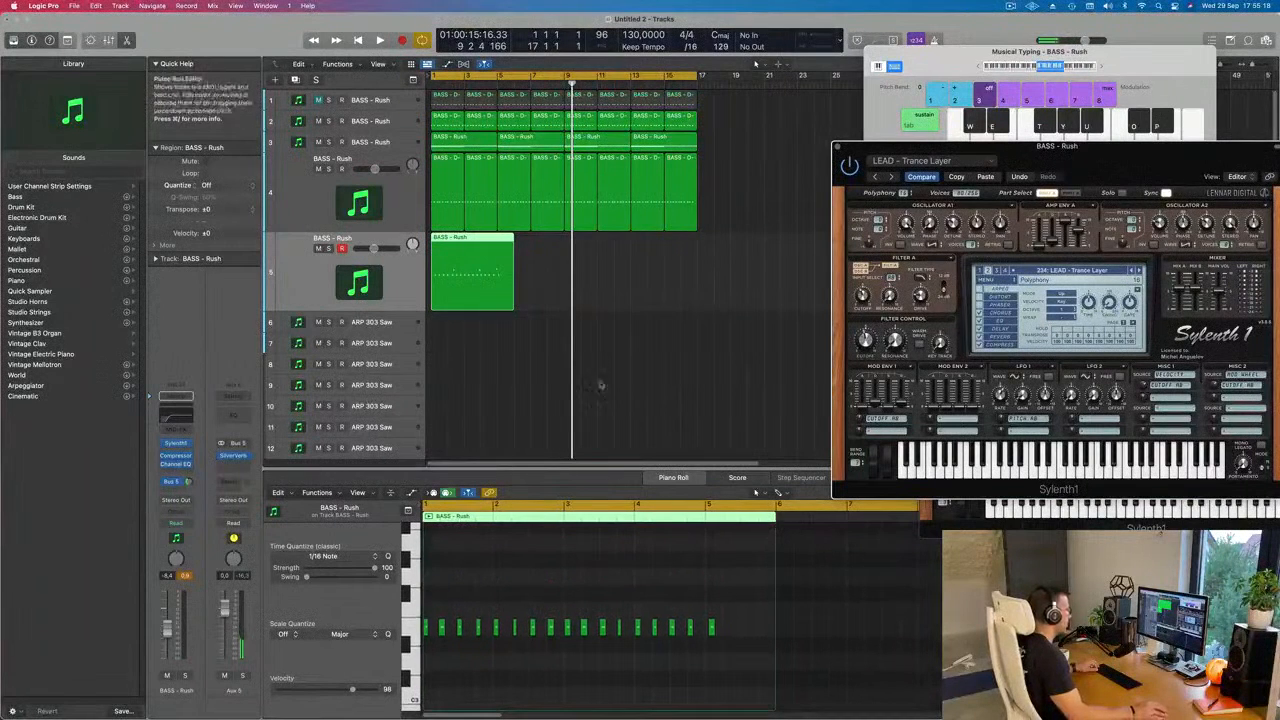
super+click(505, 242)
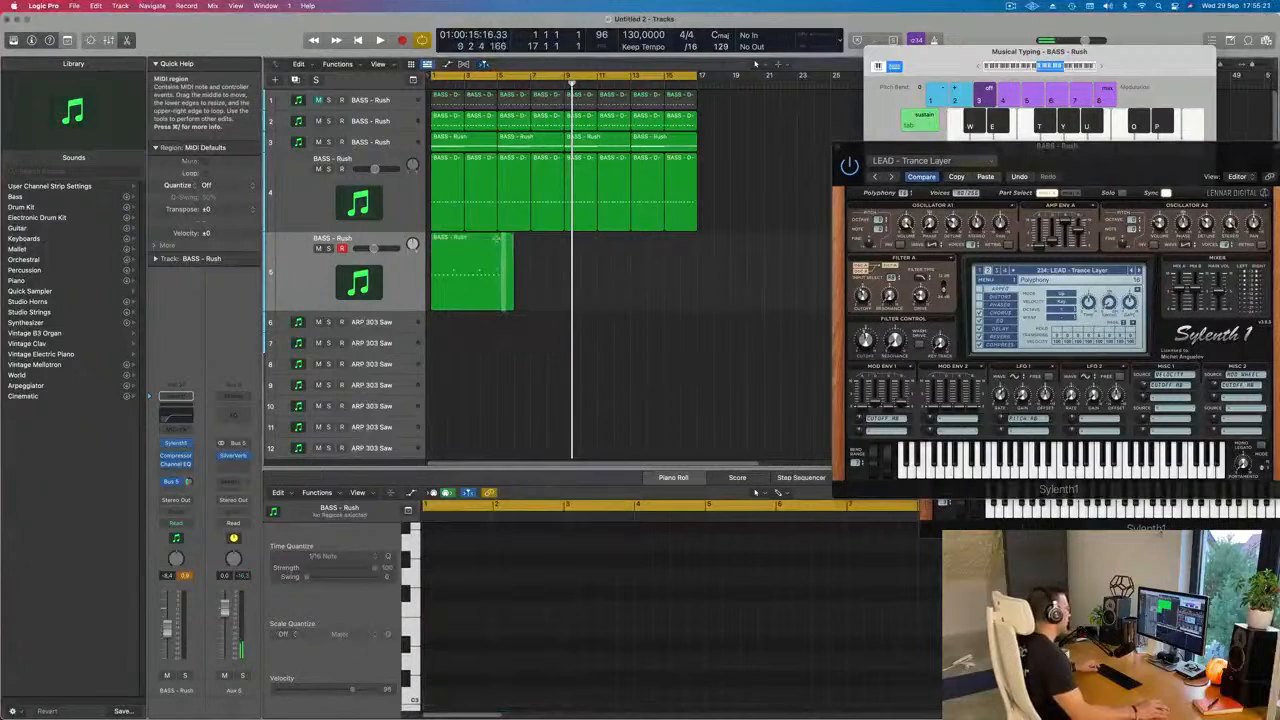
super+double_click(498, 242)
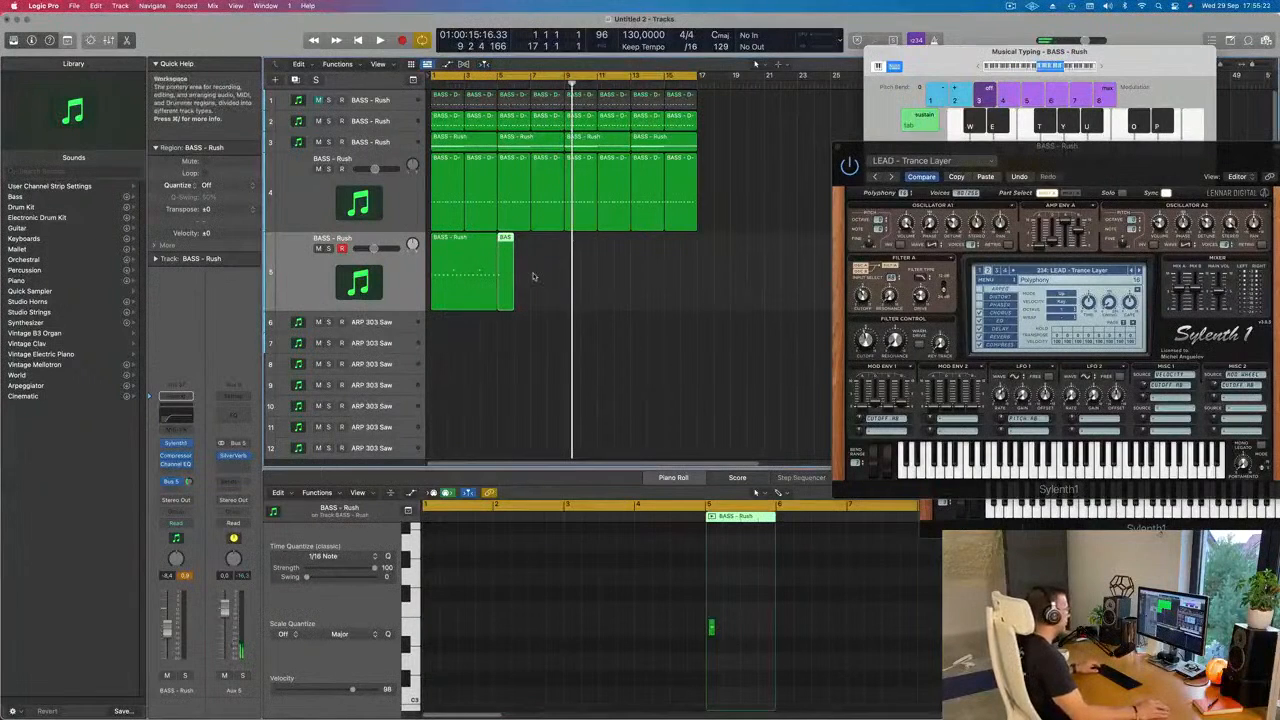
Step: Delete the leftover piece after bar 5 on the fifth track and select the remaining four-bar region
drag(544, 264, 506, 315)
key(Delete)
click(471, 290)
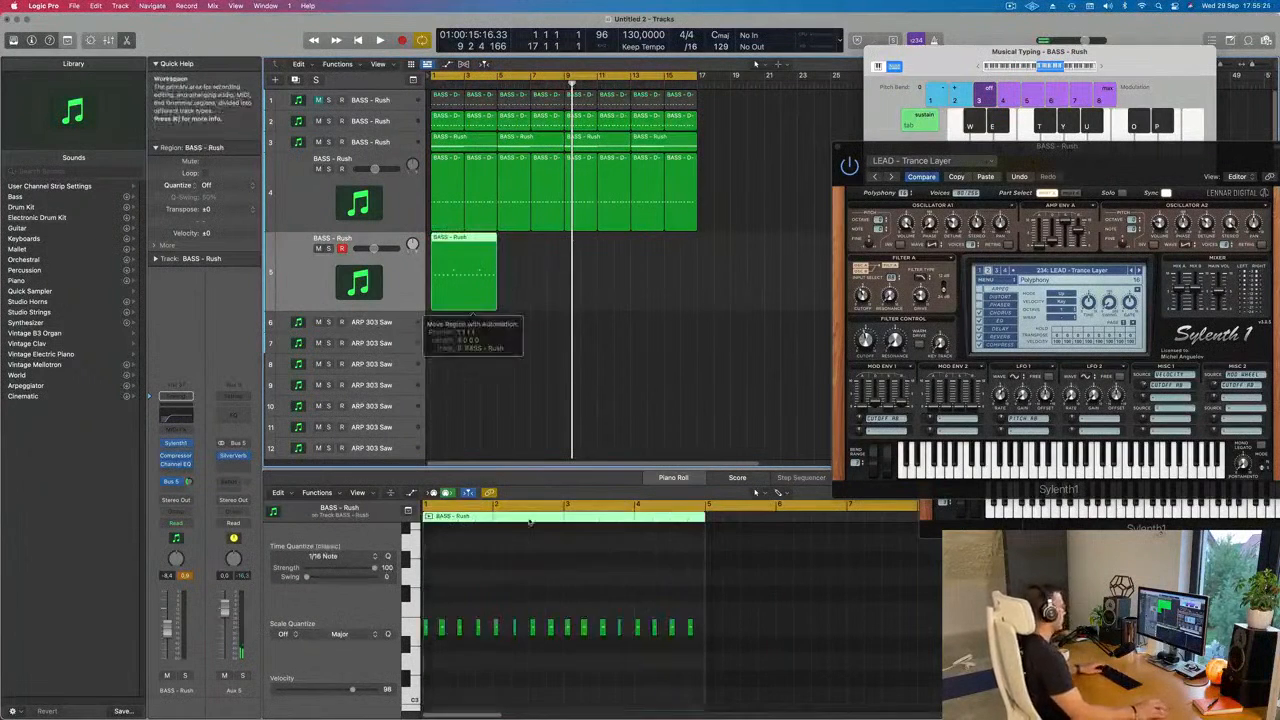
Step: Play the fifth track's region and examine its notes across bars 1 to 5 in the piano roll, including the higher ones
click(533, 715)
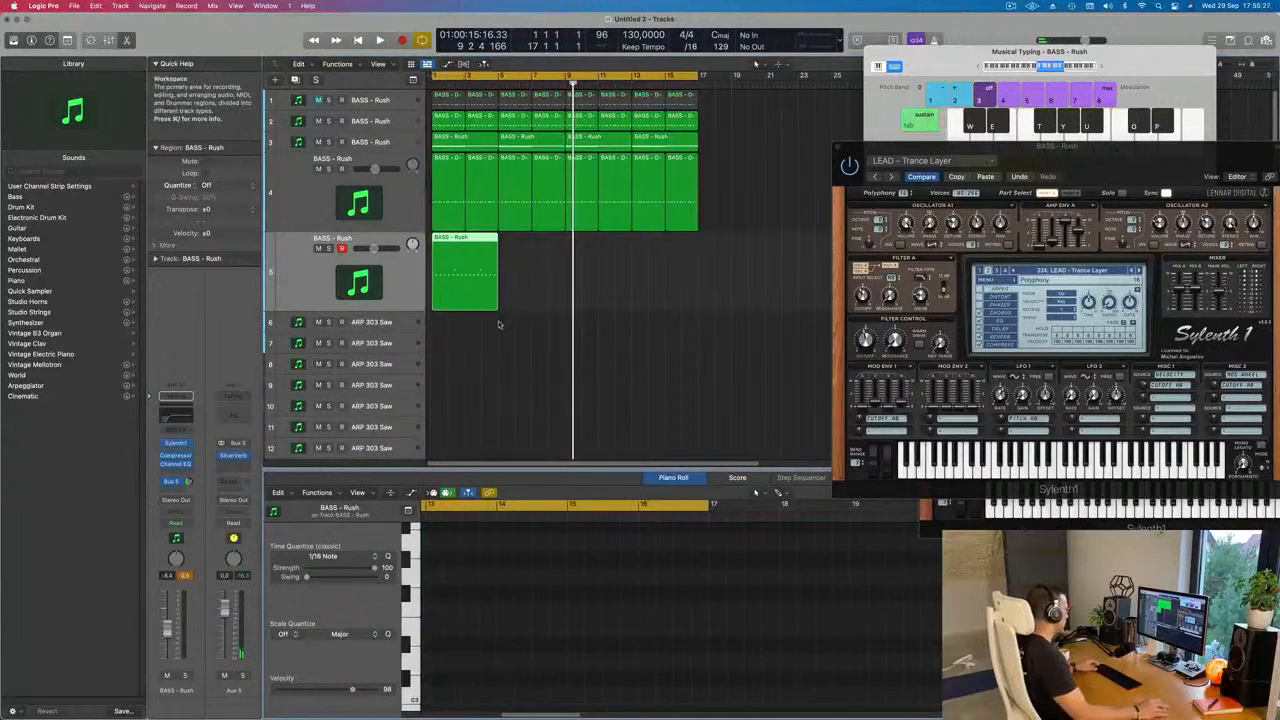
scroll(517, 653, left, 10)
scroll(517, 653, left, 5)
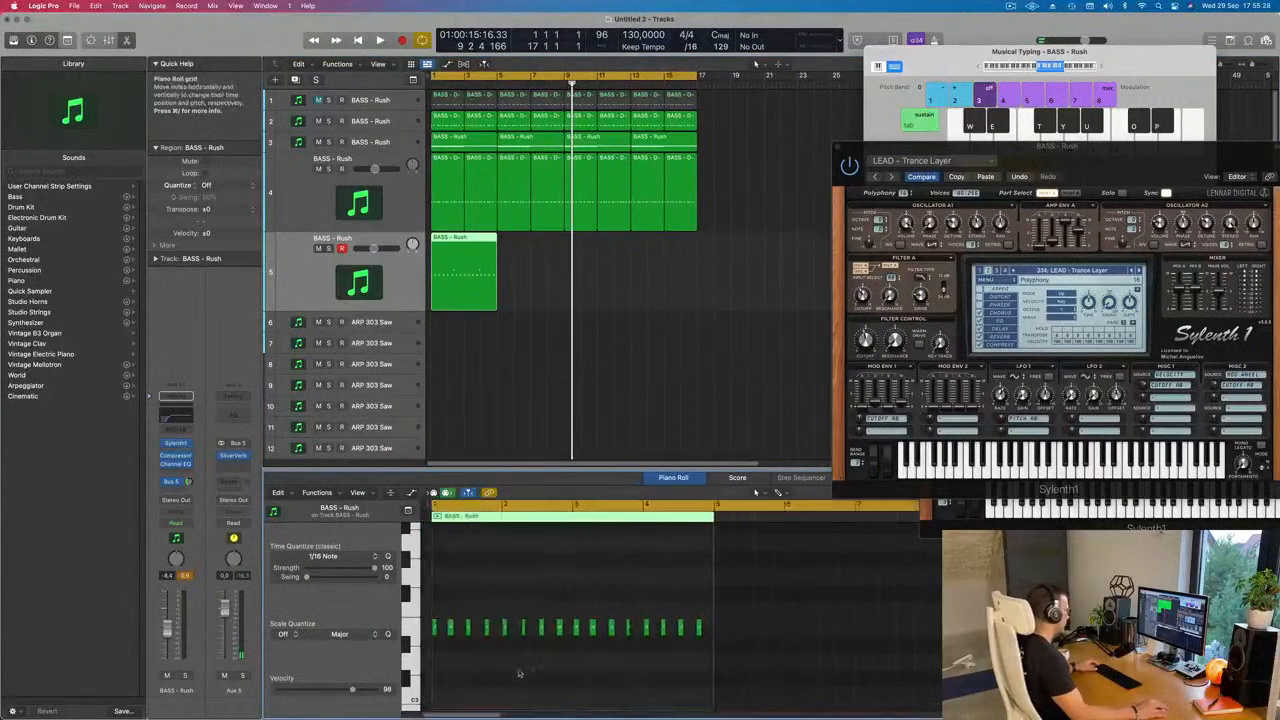
scroll(517, 676, up, 5)
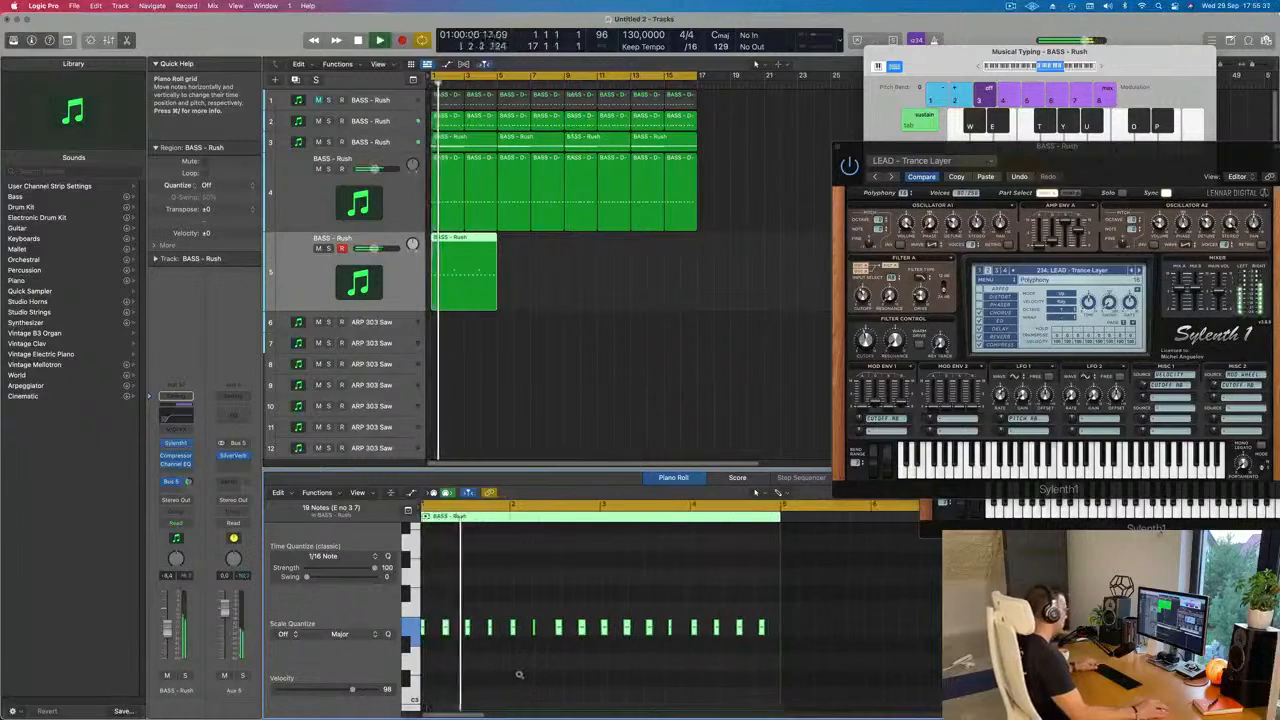
scroll(580, 678, down, 1)
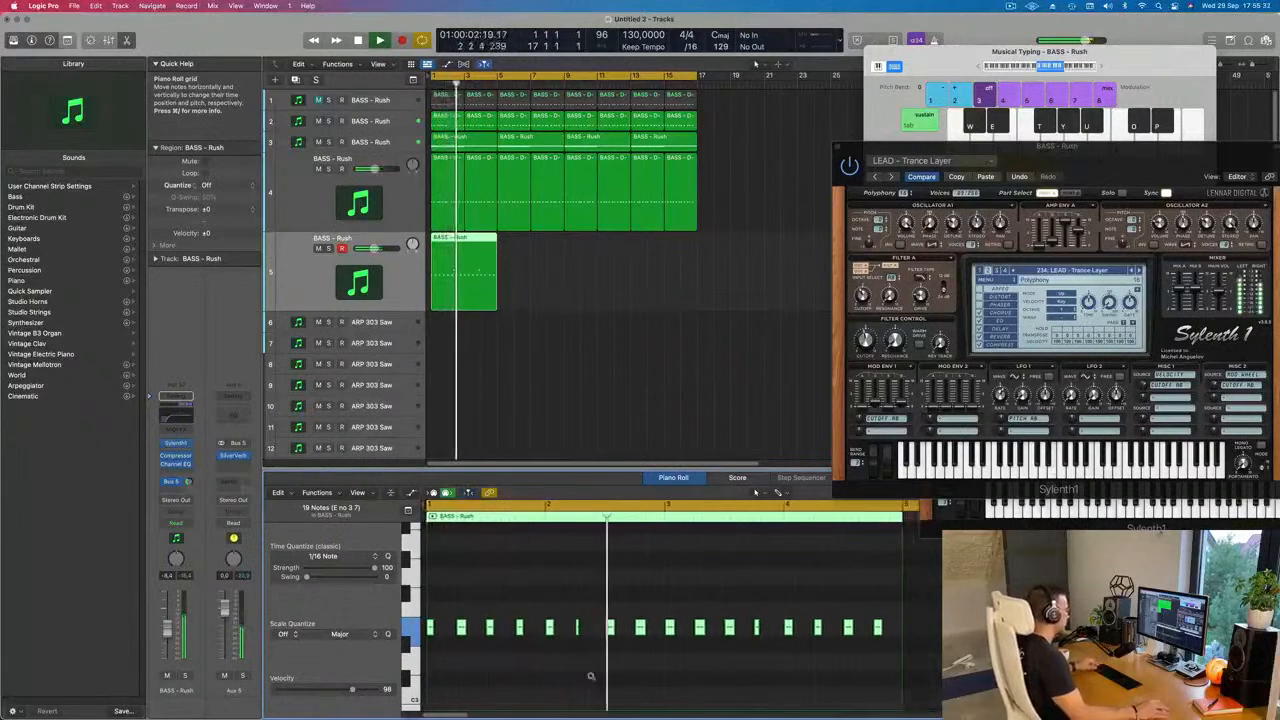
scroll(608, 677, down, 2)
scroll(630, 676, up, 5)
scroll(629, 676, down, 2)
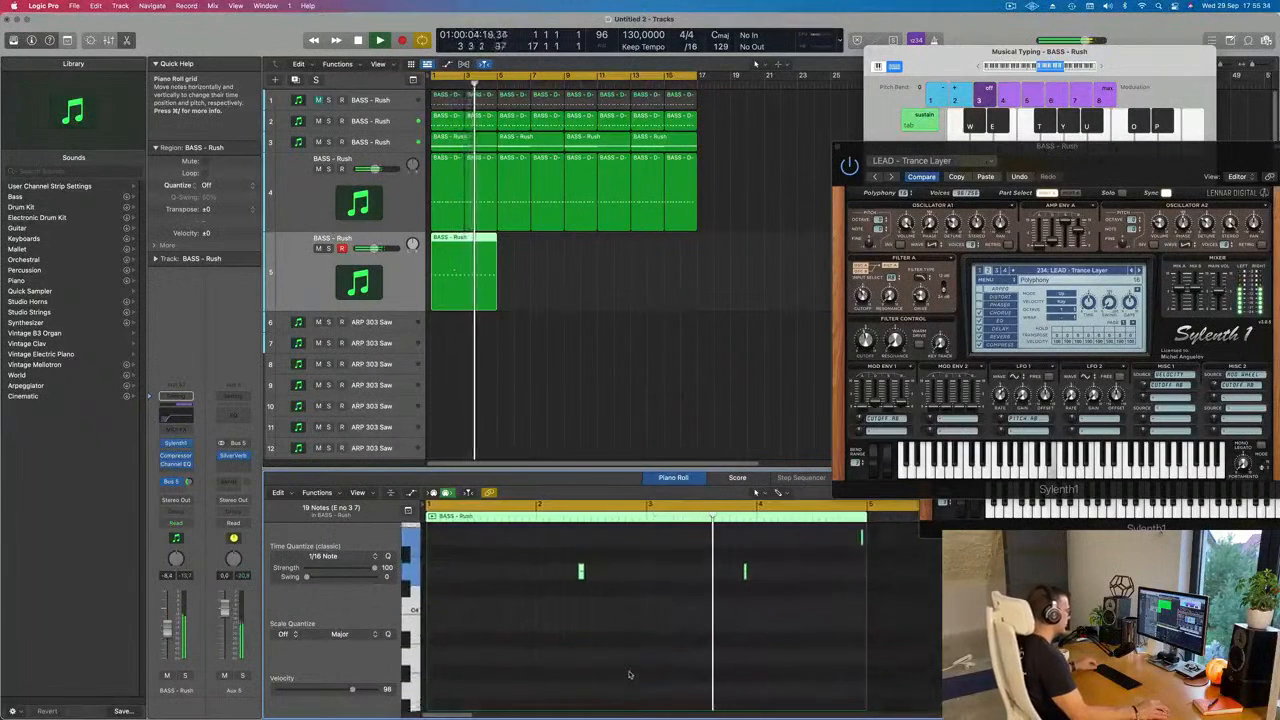
scroll(700, 672, up, 3)
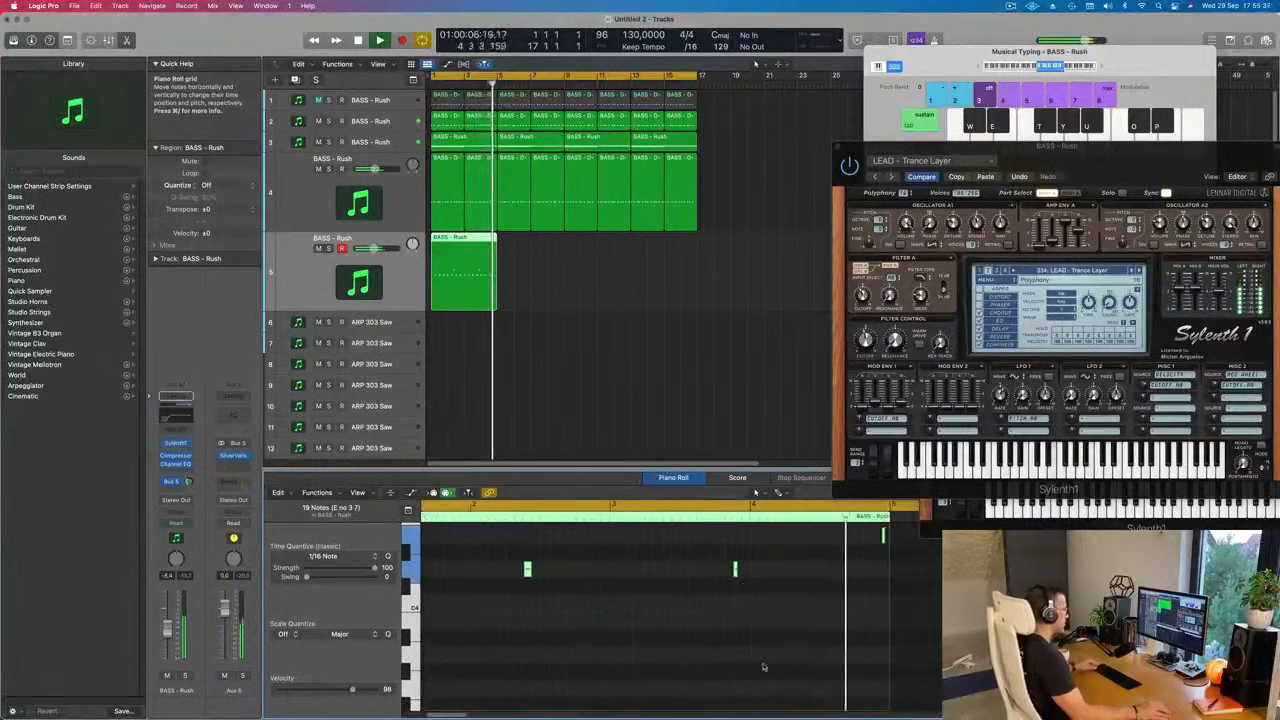
scroll(763, 669, up, 3)
scroll(765, 662, down, 2)
scroll(780, 640, left, 1)
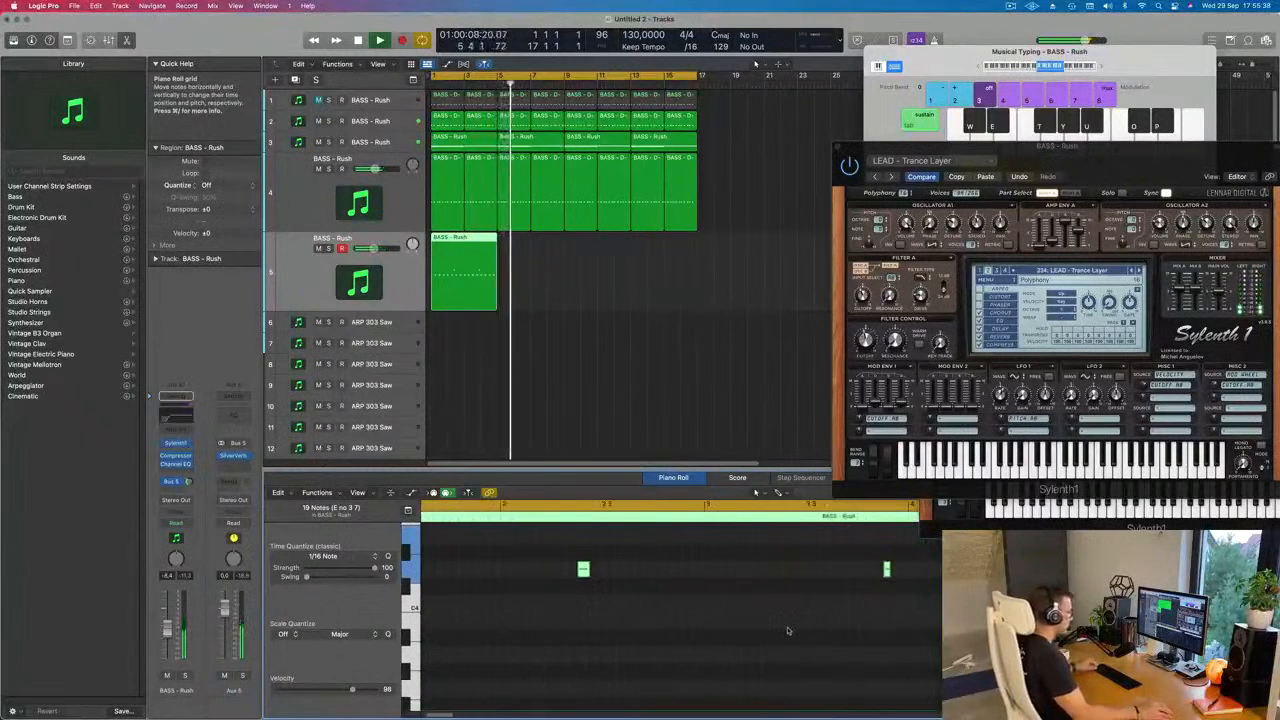
scroll(900, 622, right, 4)
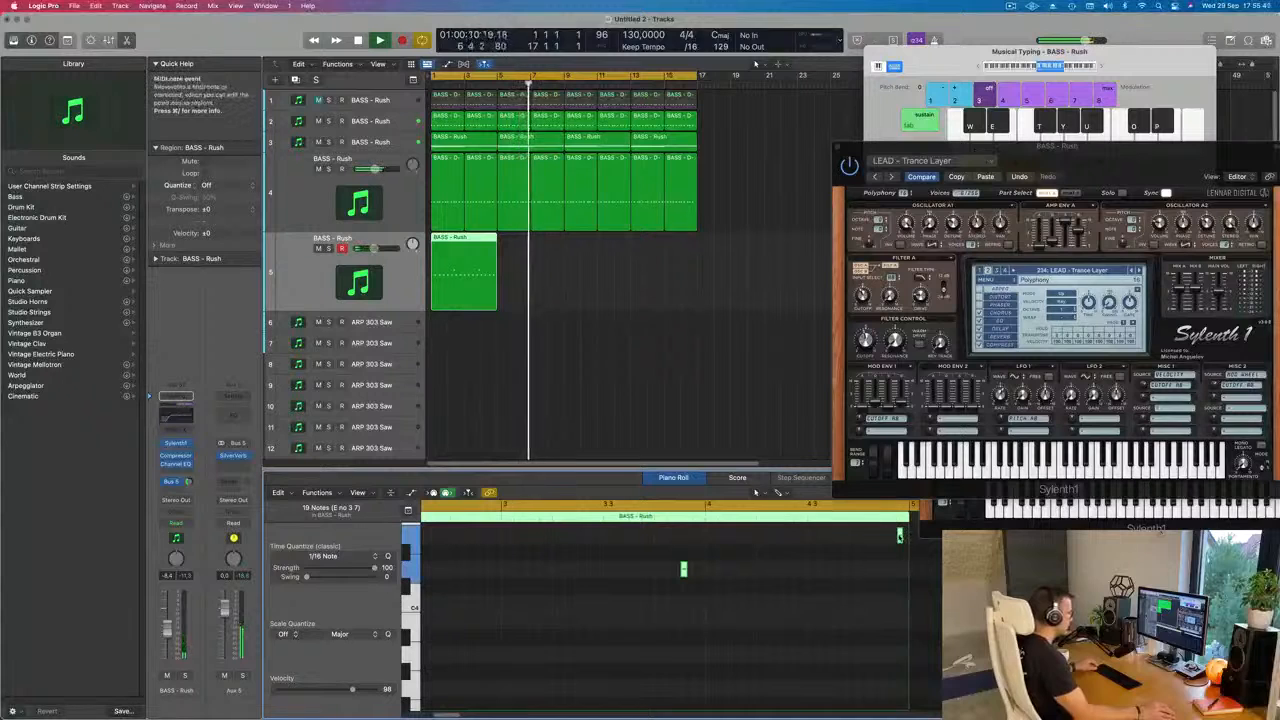
Step: Shift the highest note just before bar 5 slightly earlier and restart playback from bar 1
drag(899, 536, 886, 540)
key(super+z)
click(860, 543)
key(Return)
Step: Listen to the edited region and check its low and high notes over the whole four bars, then restart playback
scroll(789, 598, down, 4)
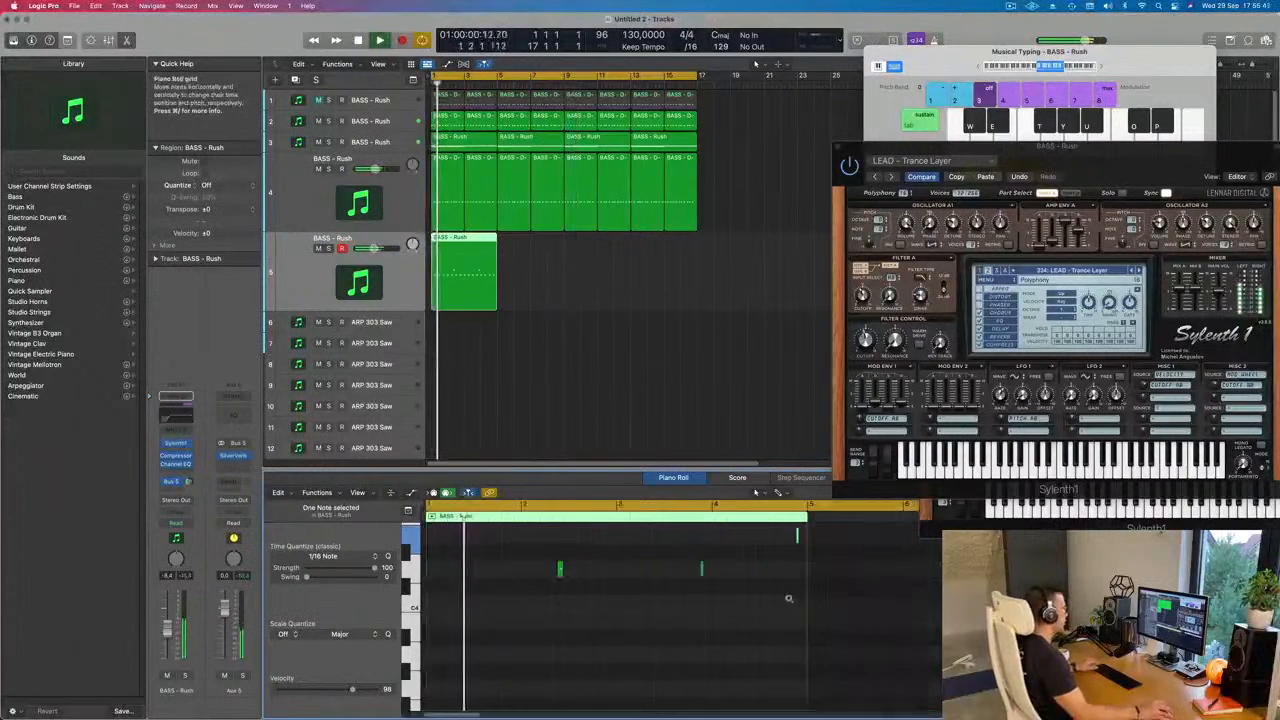
scroll(789, 598, down, 2)
scroll(576, 619, down, 1)
scroll(576, 618, down, 5)
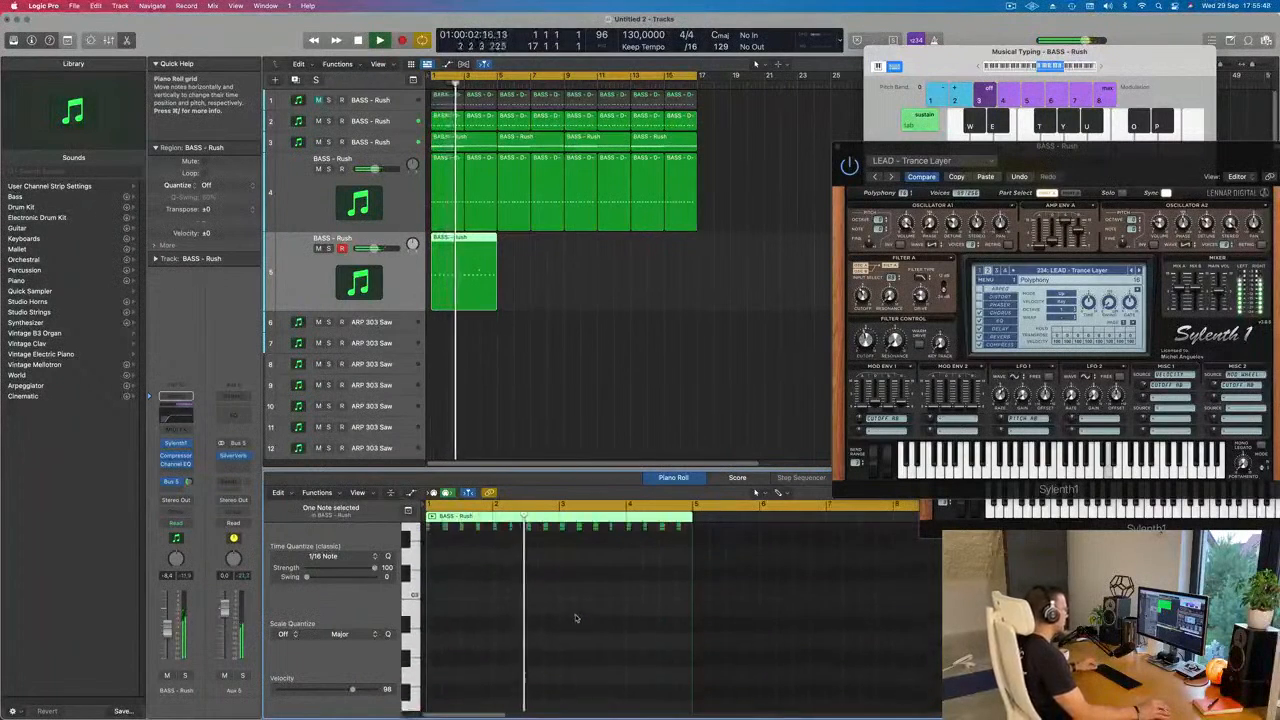
scroll(576, 618, up, 5)
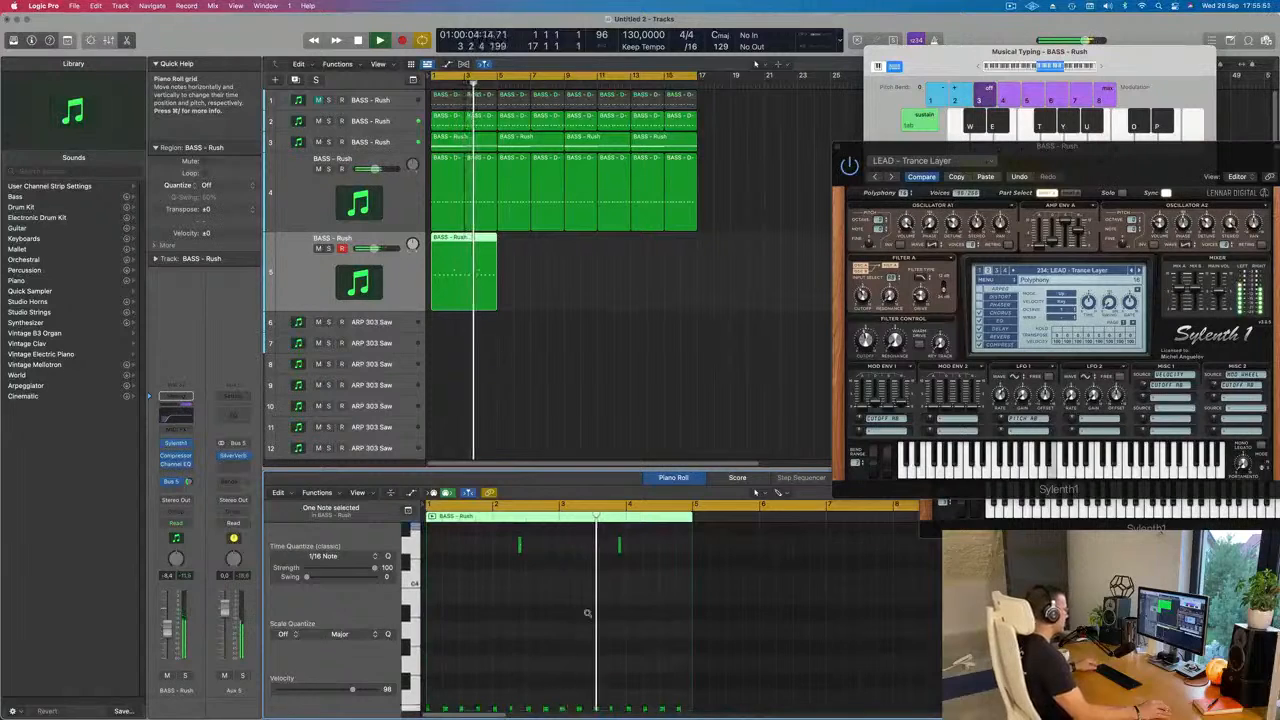
scroll(566, 606, up, 2)
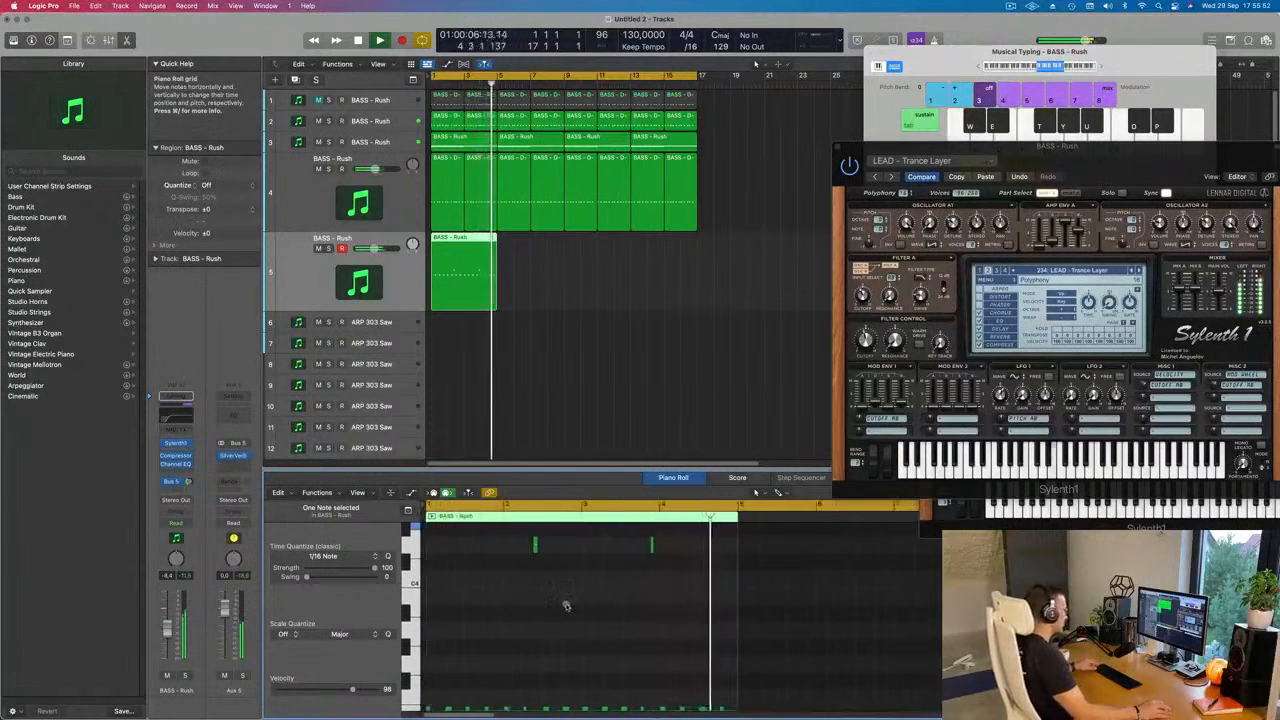
scroll(566, 606, down, 3)
key(space)
key(space)
Step: Repeat the four-bar region three times so the fifth track is filled up to bar 17
click(461, 290)
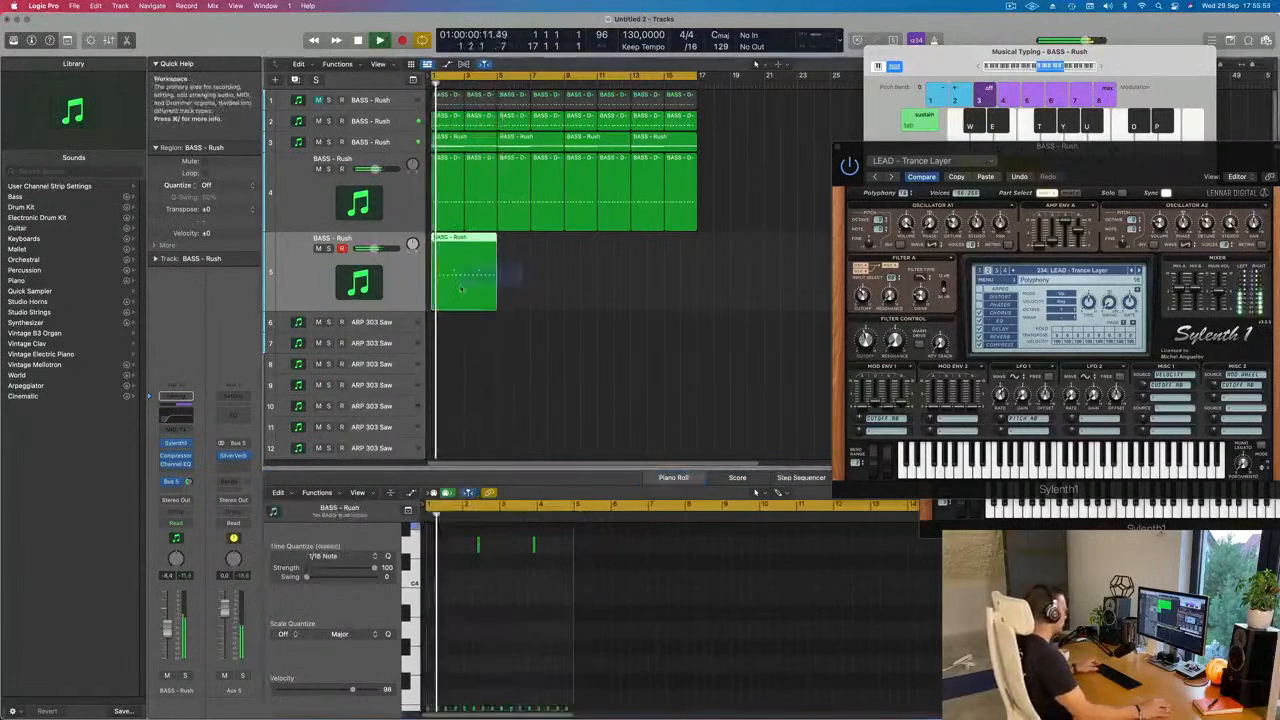
key(super+r)
key(super+r)
key(super+r)
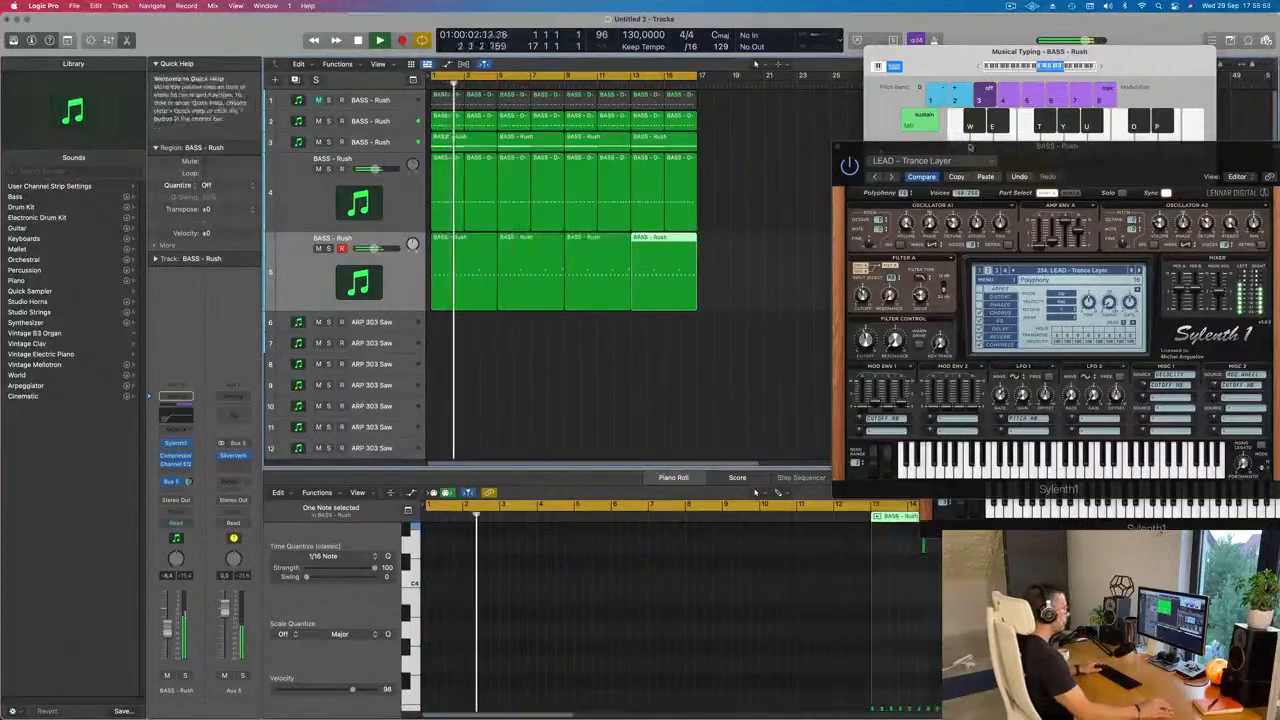
Step: Move the Trance Layer synth window clear of the channel strip, restart playback and lower the fifth track's volume to about -9.6 dB
drag(970, 148, 663, 159)
key(space)
key(space)
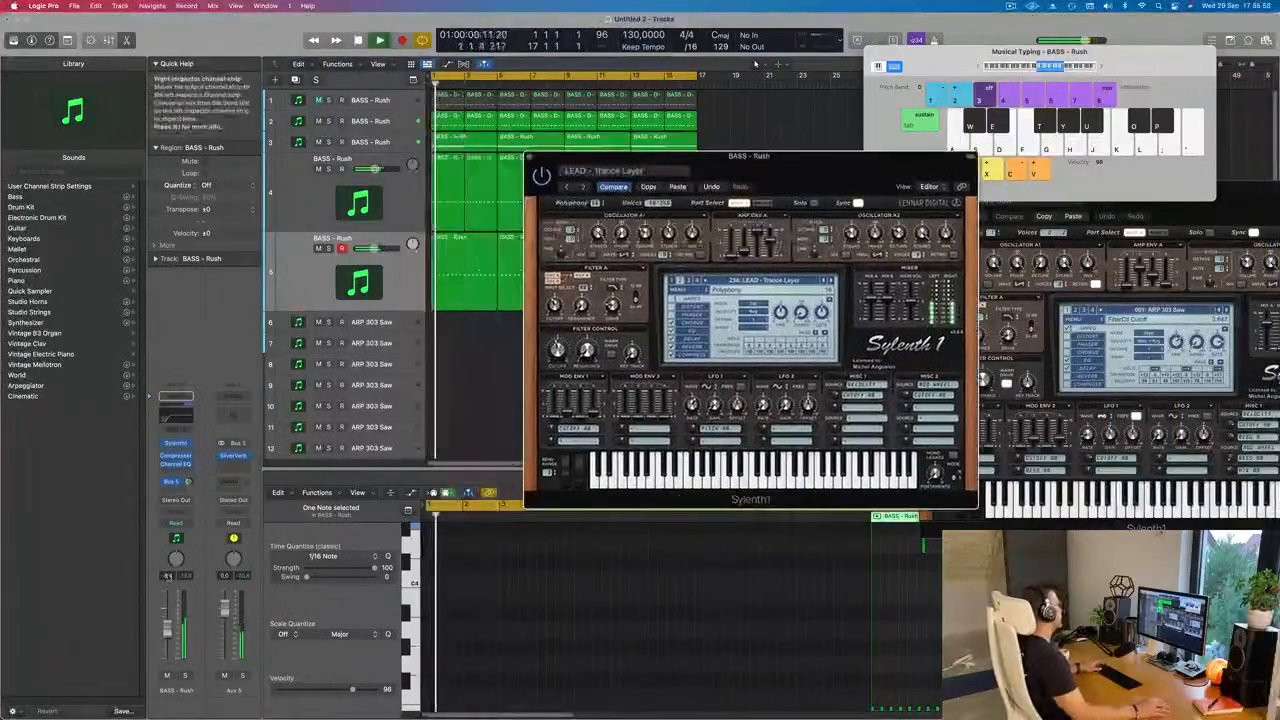
drag(165, 636, 163, 640)
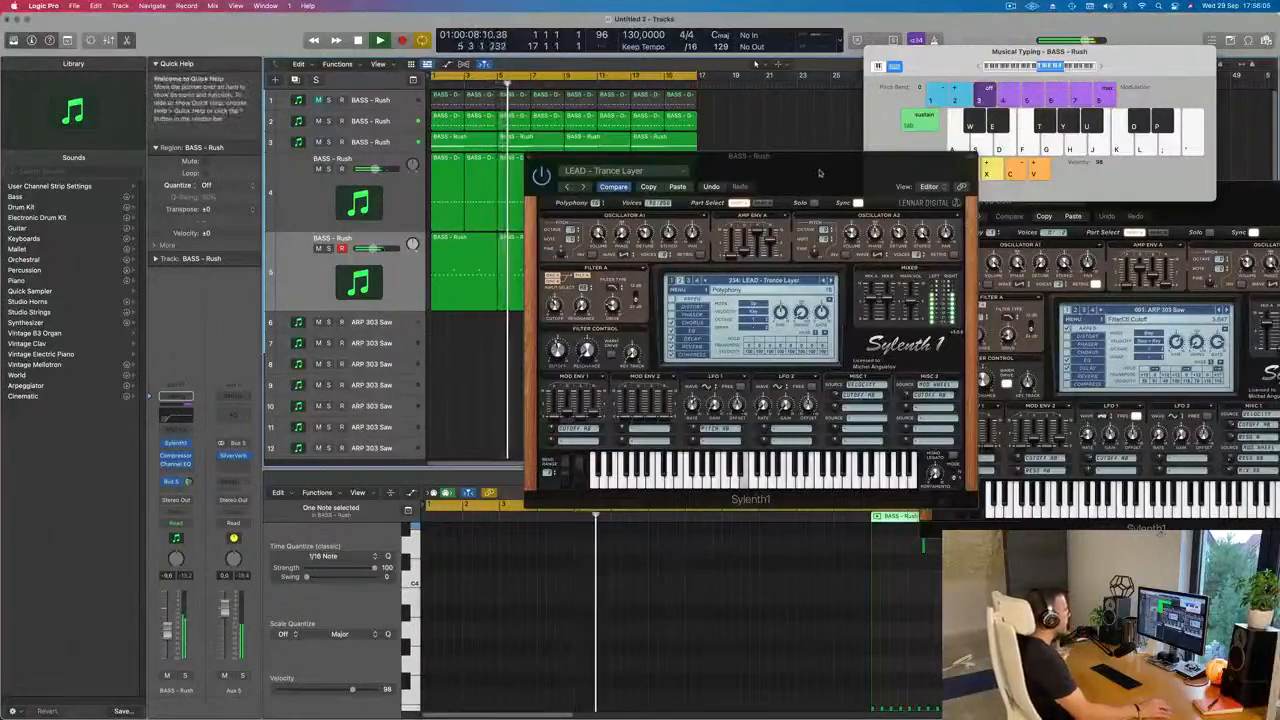
Step: Audition the fifth track's lead presets backward from Trance Layer to Poppiholla against the looping arrangement
drag(819, 173, 843, 190)
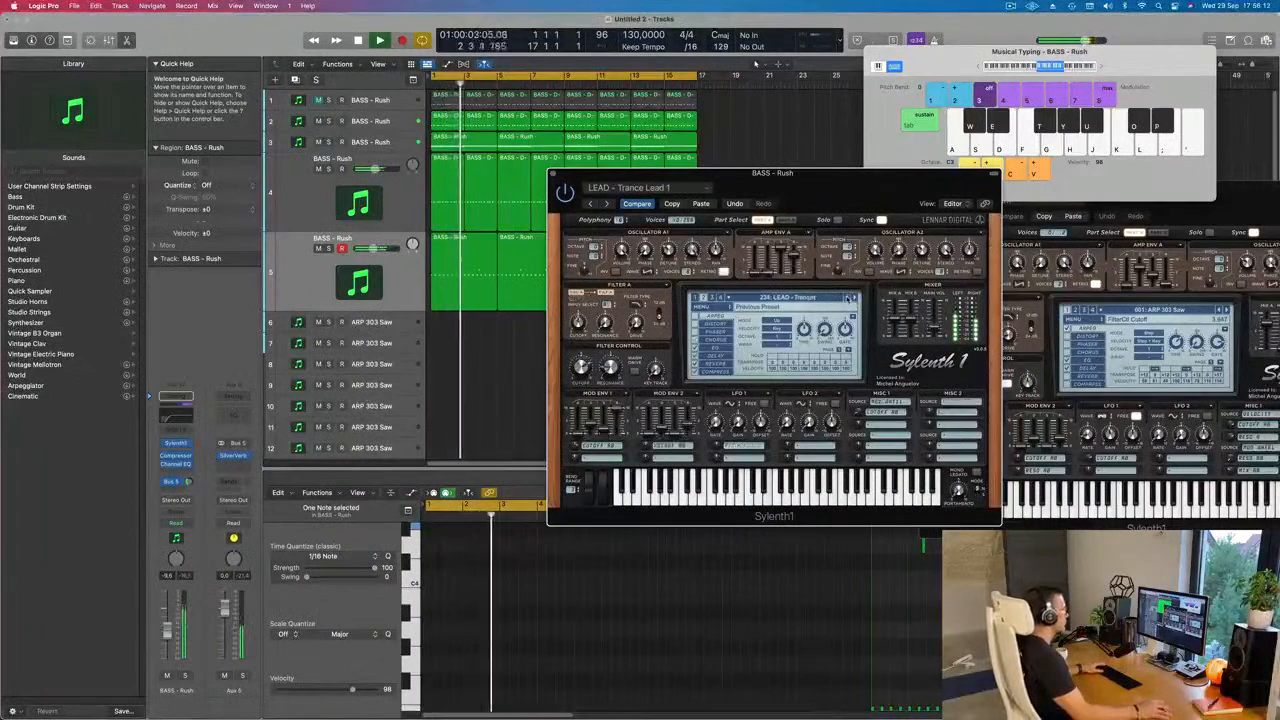
click(847, 298)
click(848, 298)
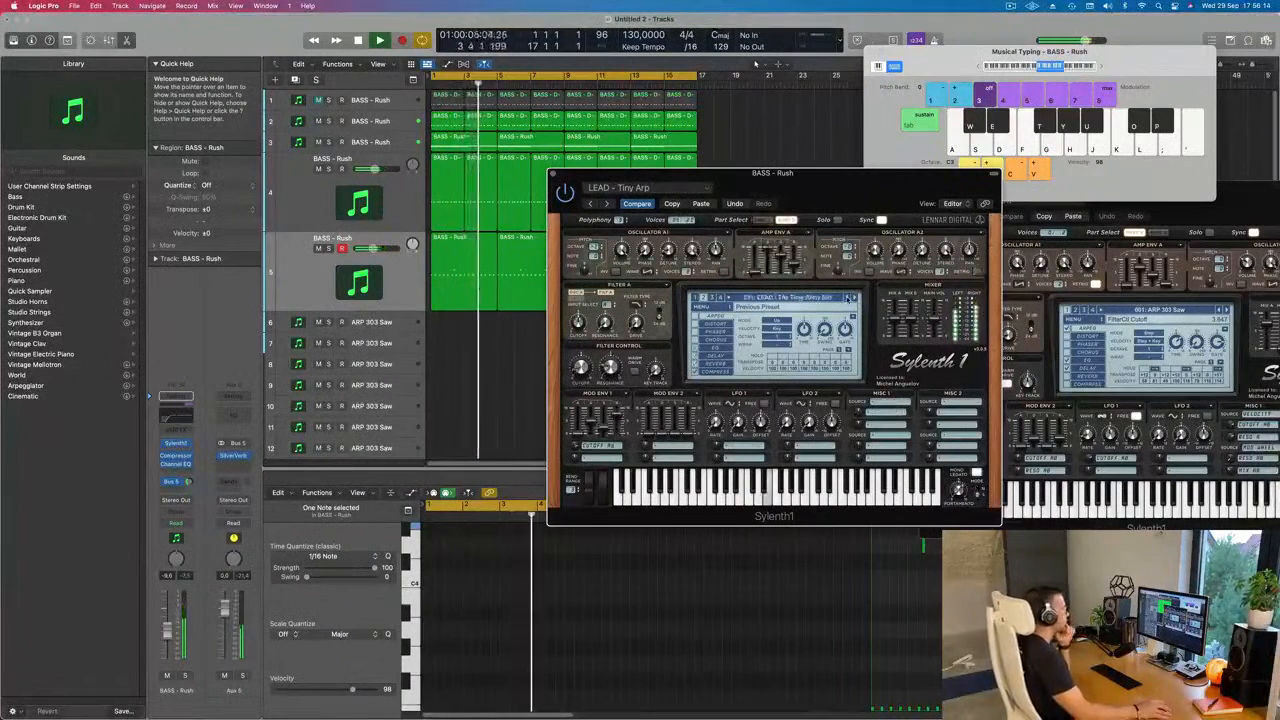
click(848, 298)
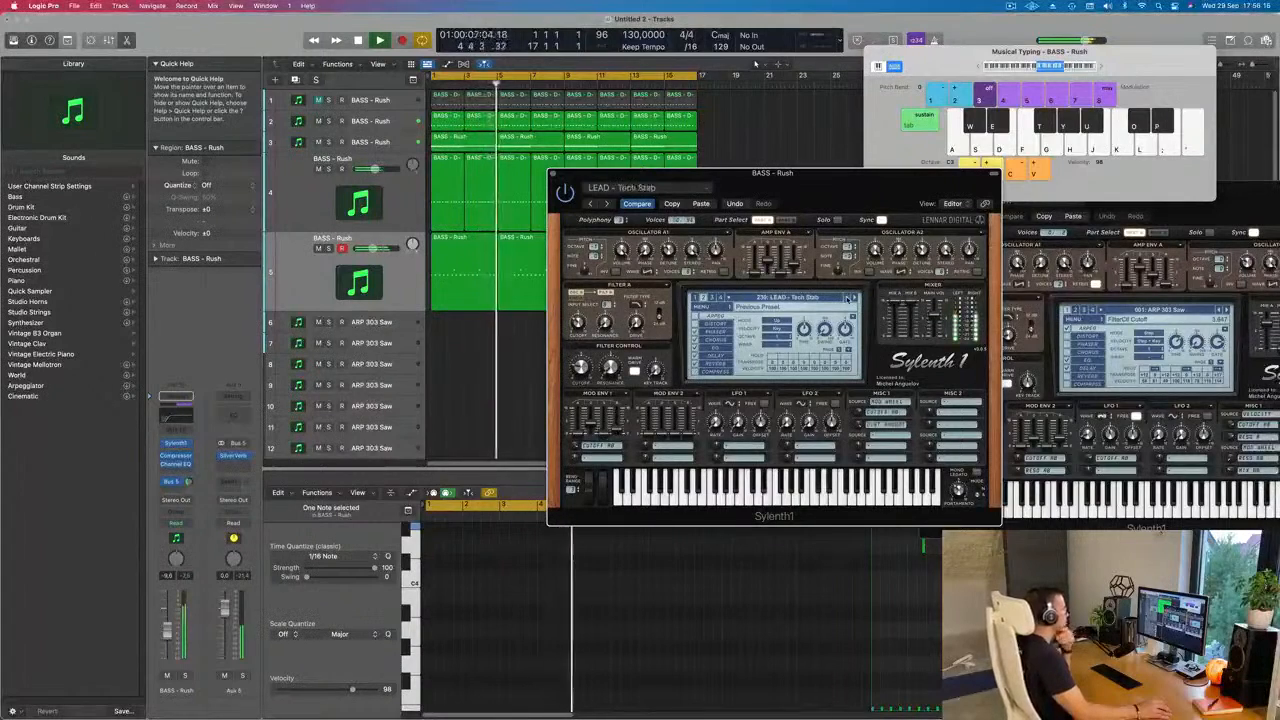
click(848, 298)
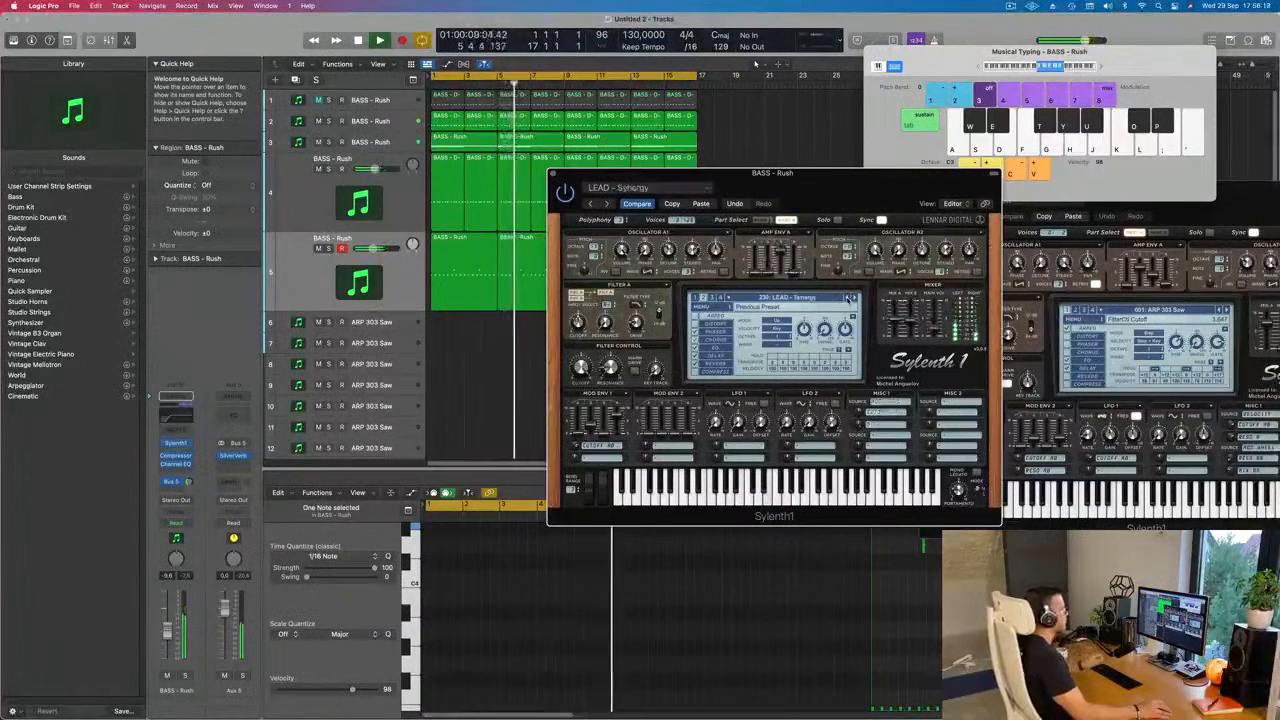
click(848, 298)
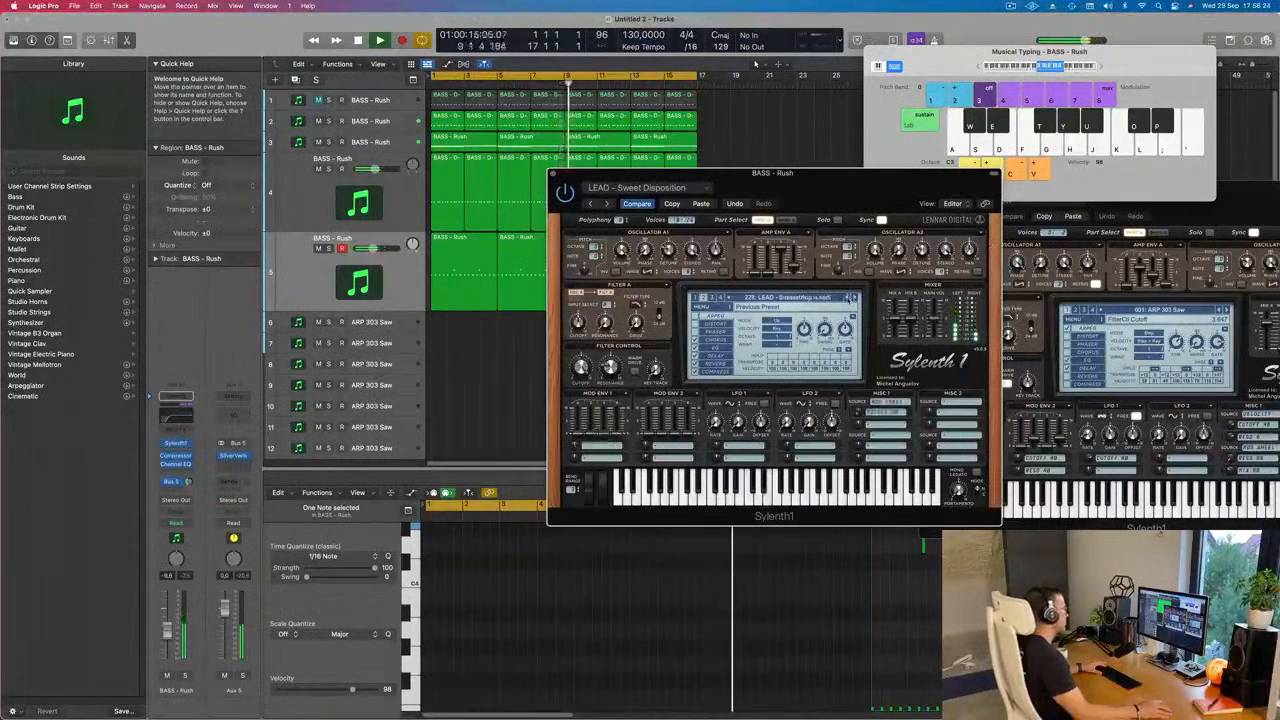
click(848, 298)
click(848, 298)
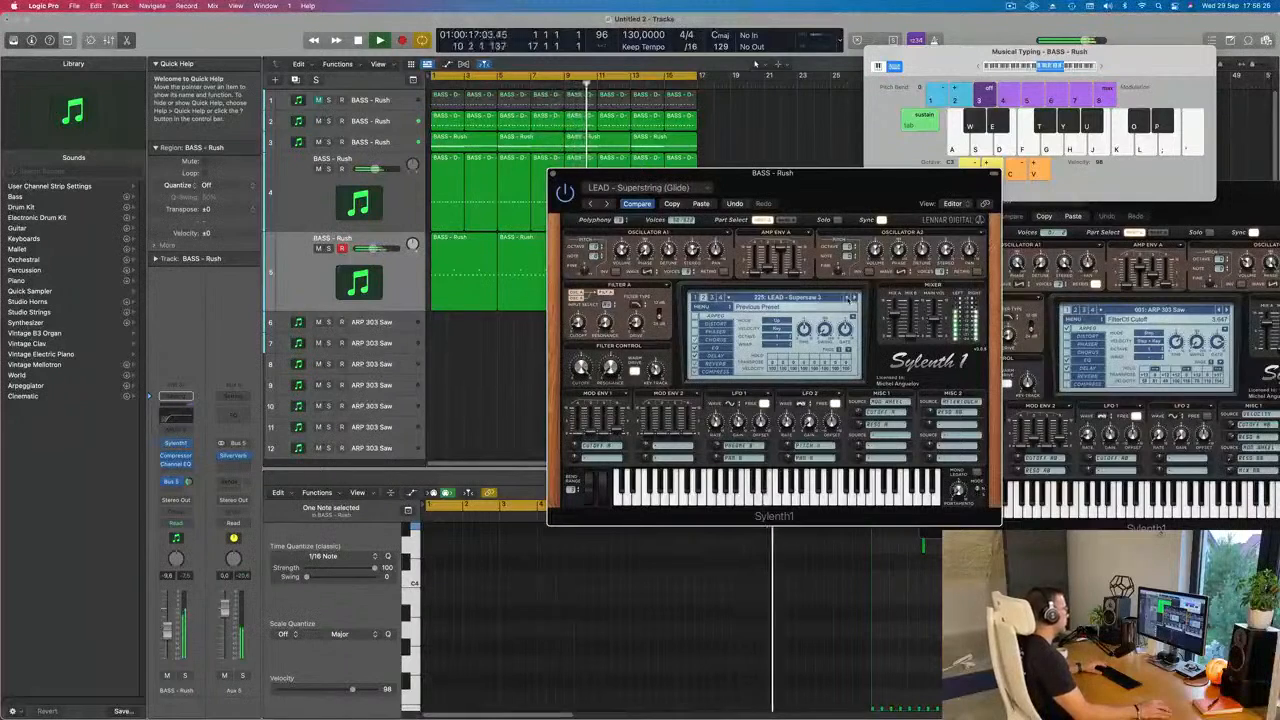
click(848, 298)
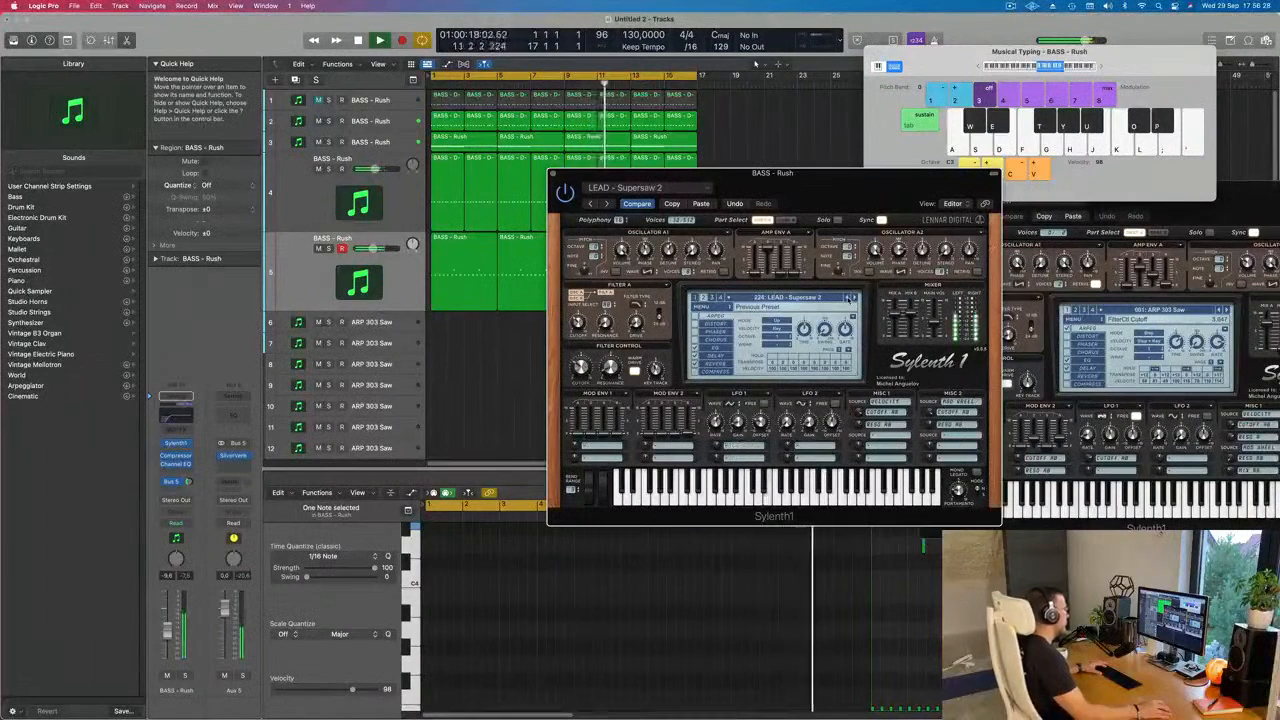
click(848, 298)
click(849, 297)
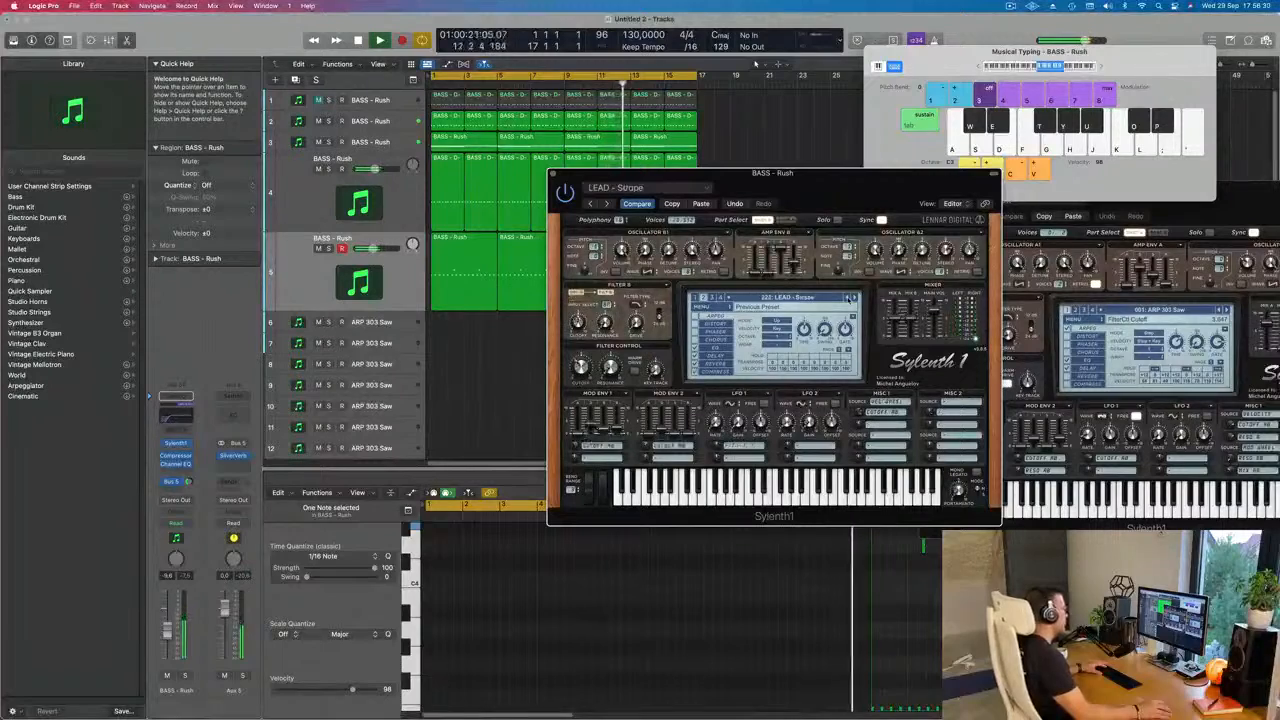
click(849, 297)
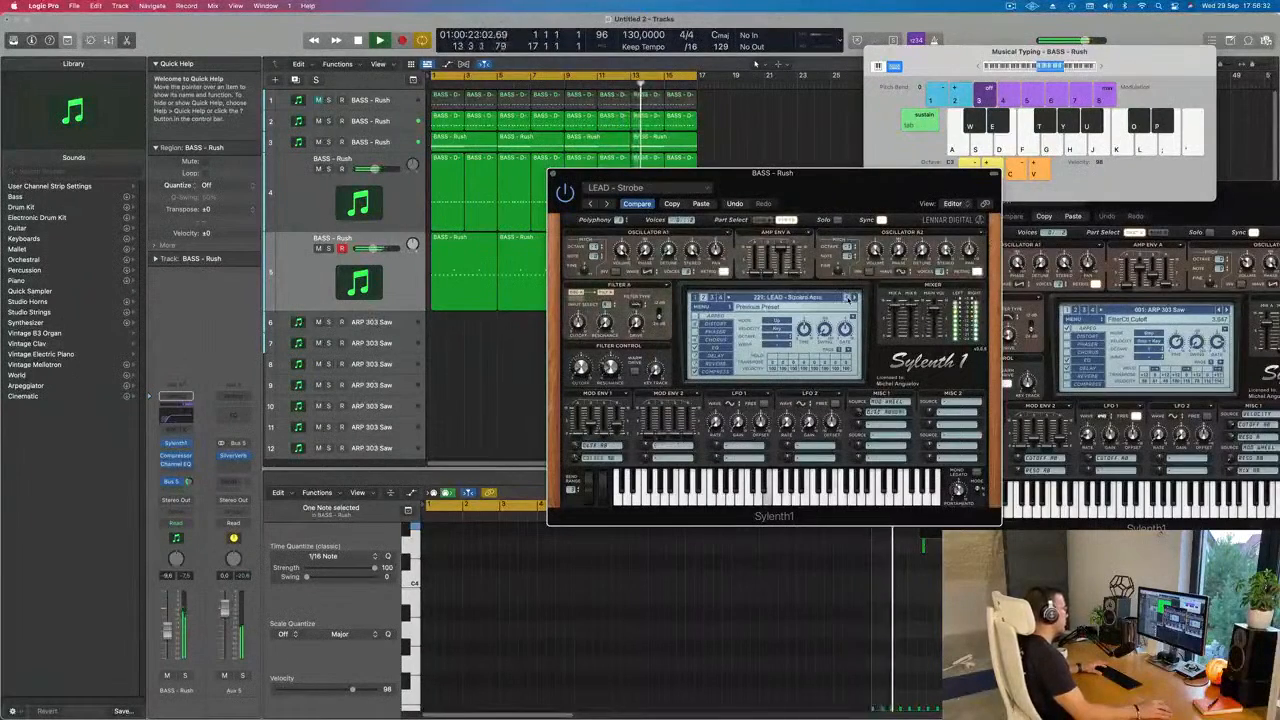
click(849, 297)
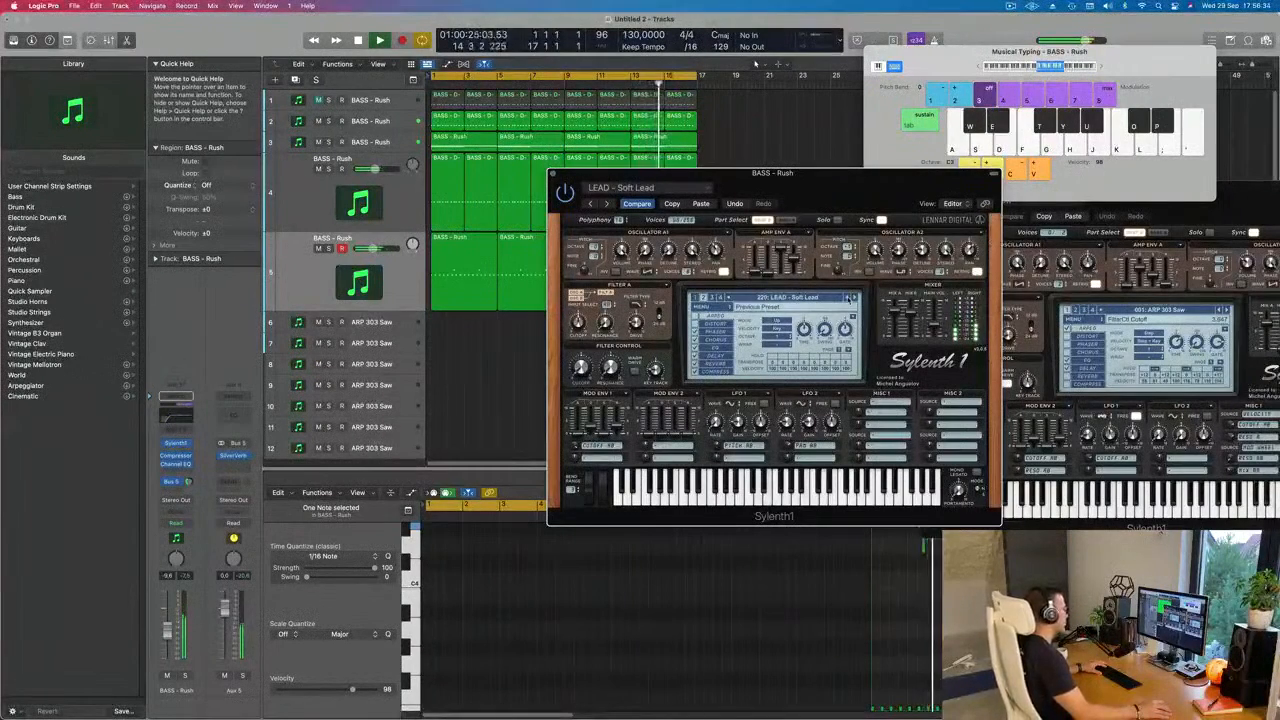
click(849, 297)
click(849, 297)
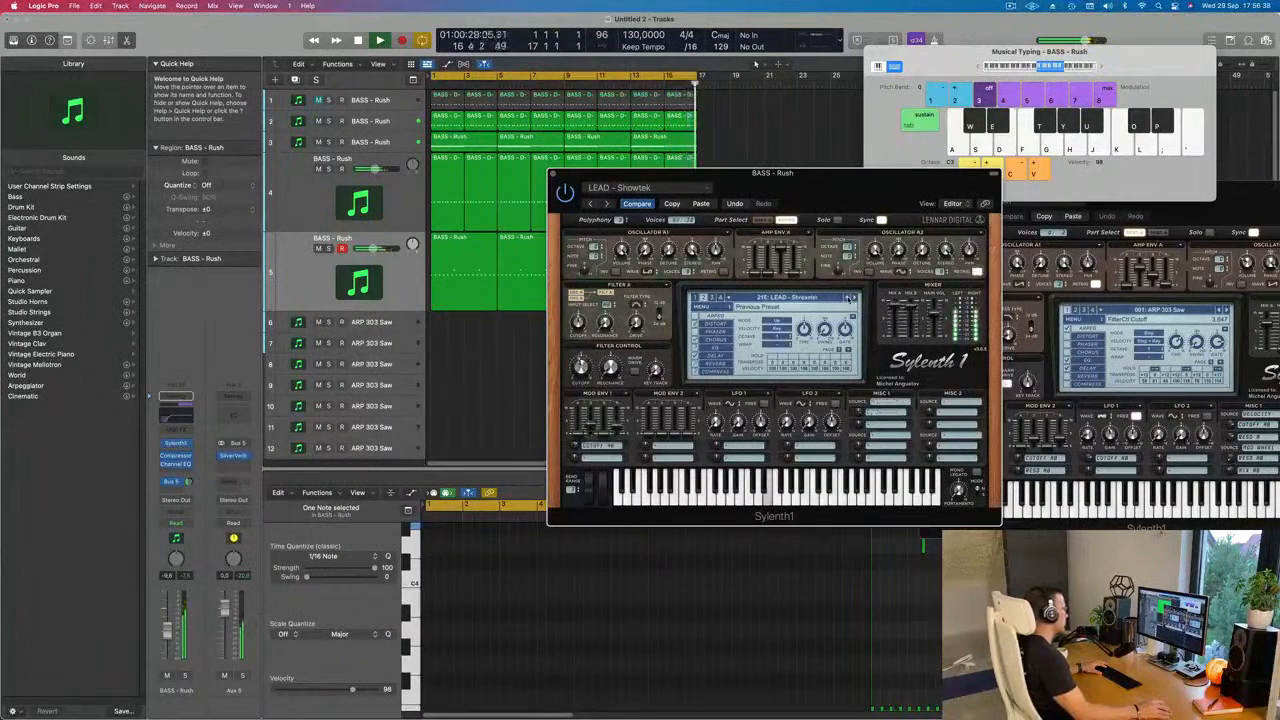
click(849, 297)
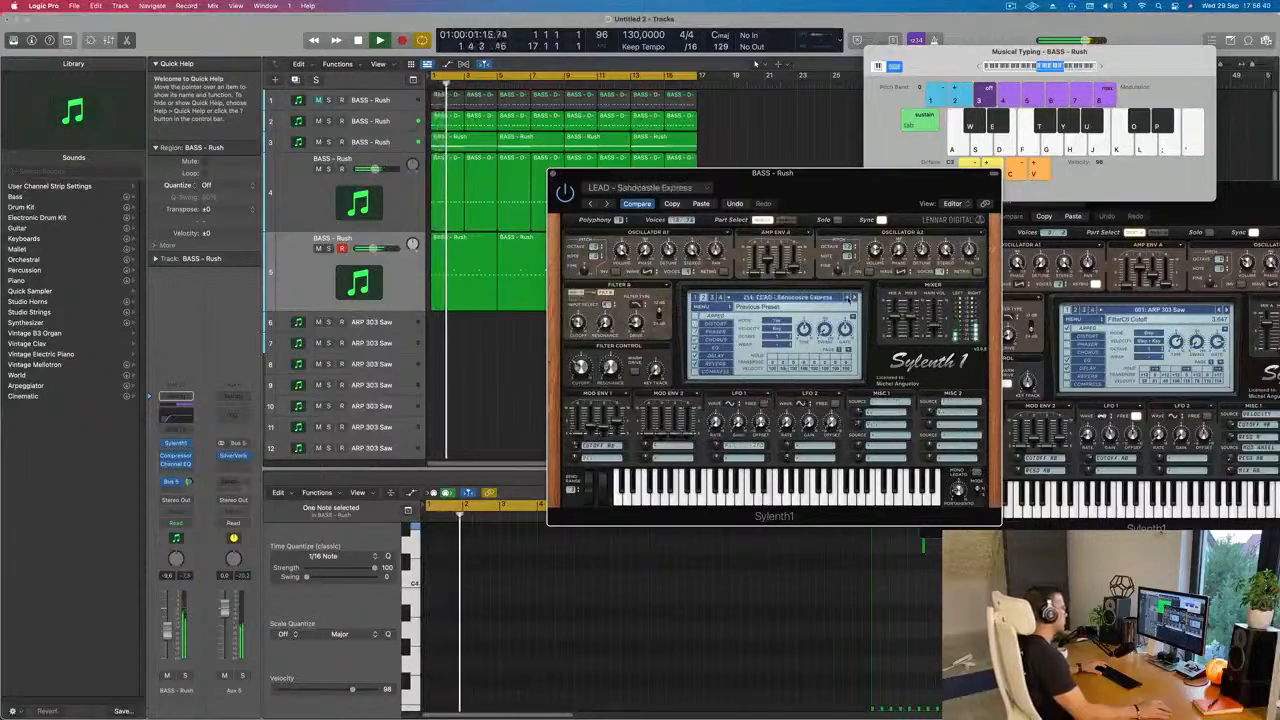
click(849, 298)
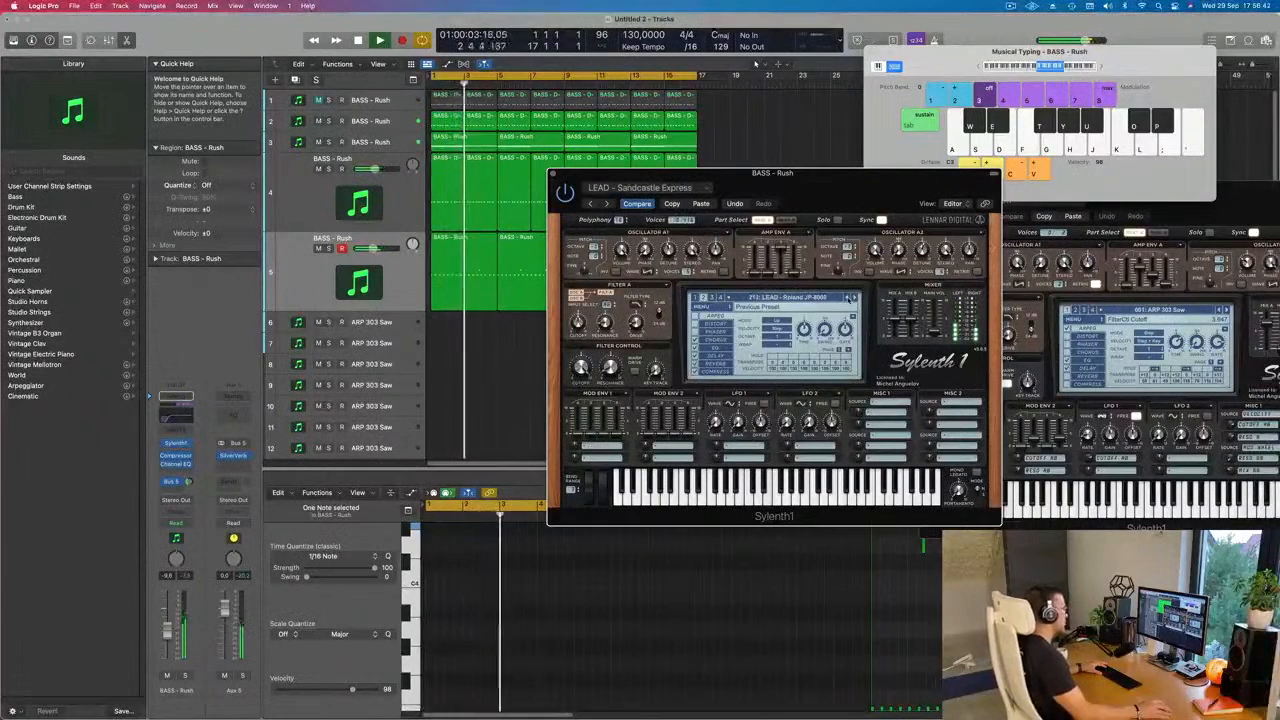
click(849, 297)
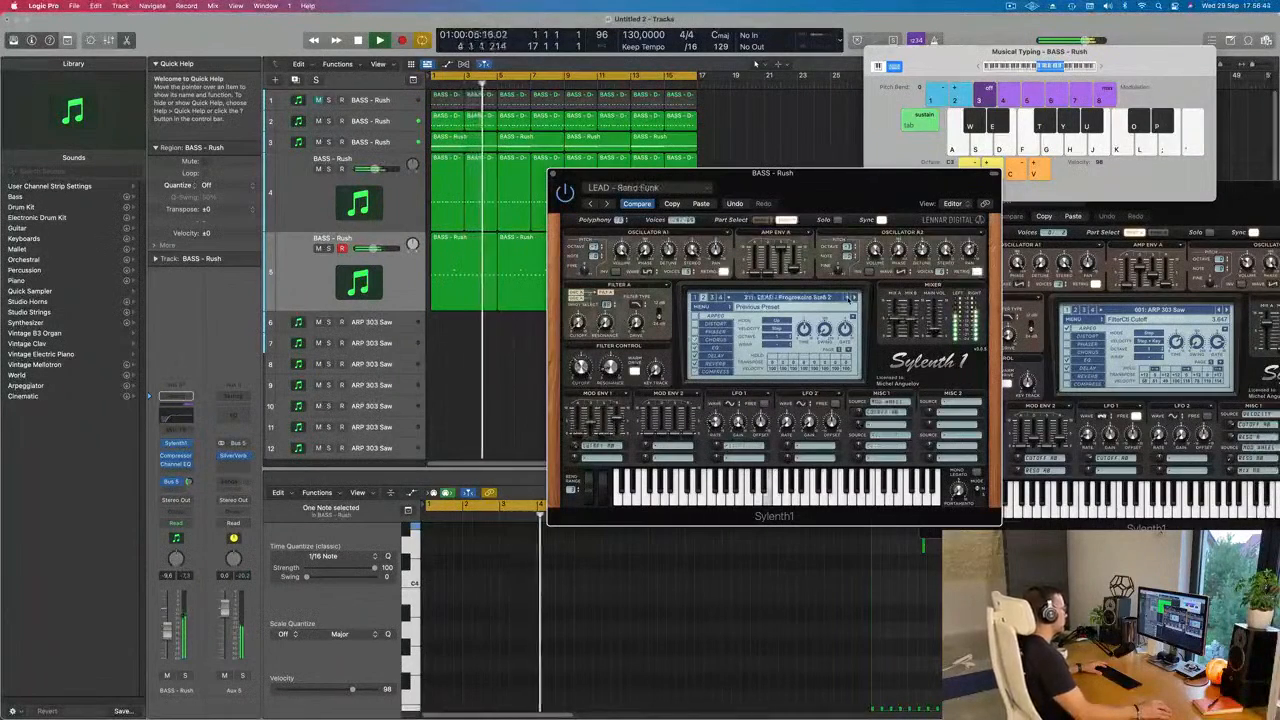
click(849, 297)
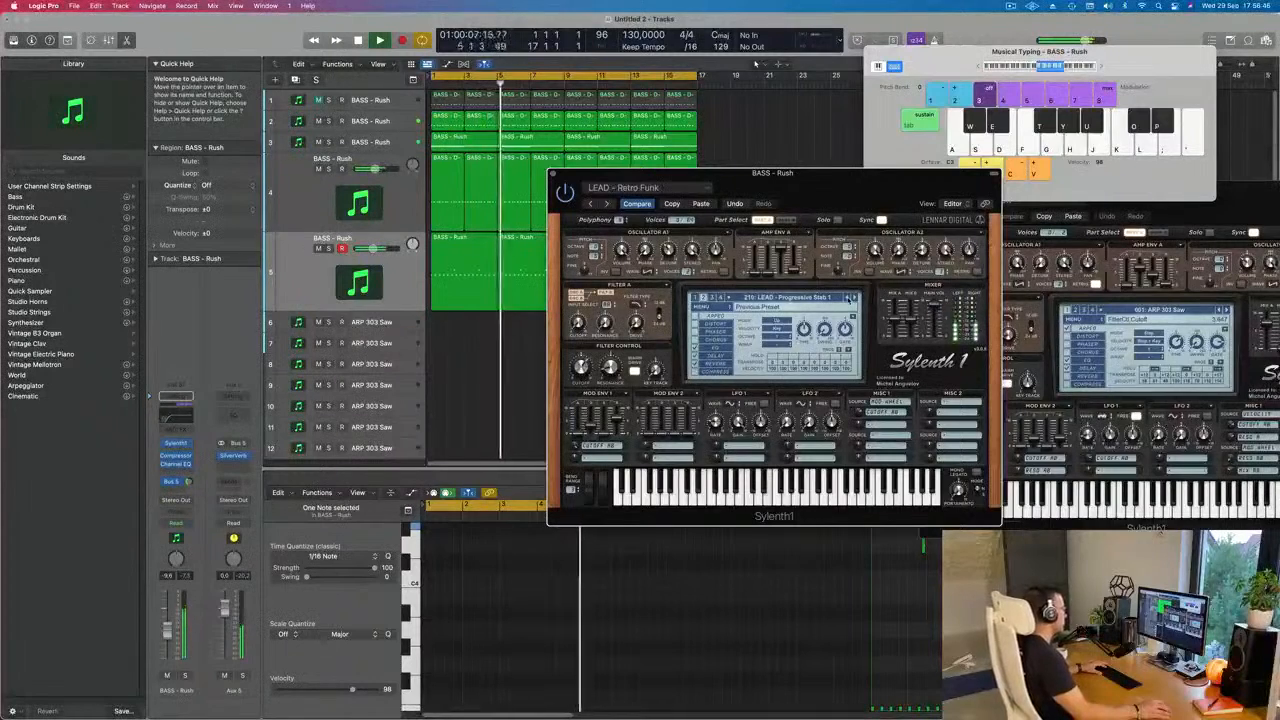
click(849, 297)
click(849, 298)
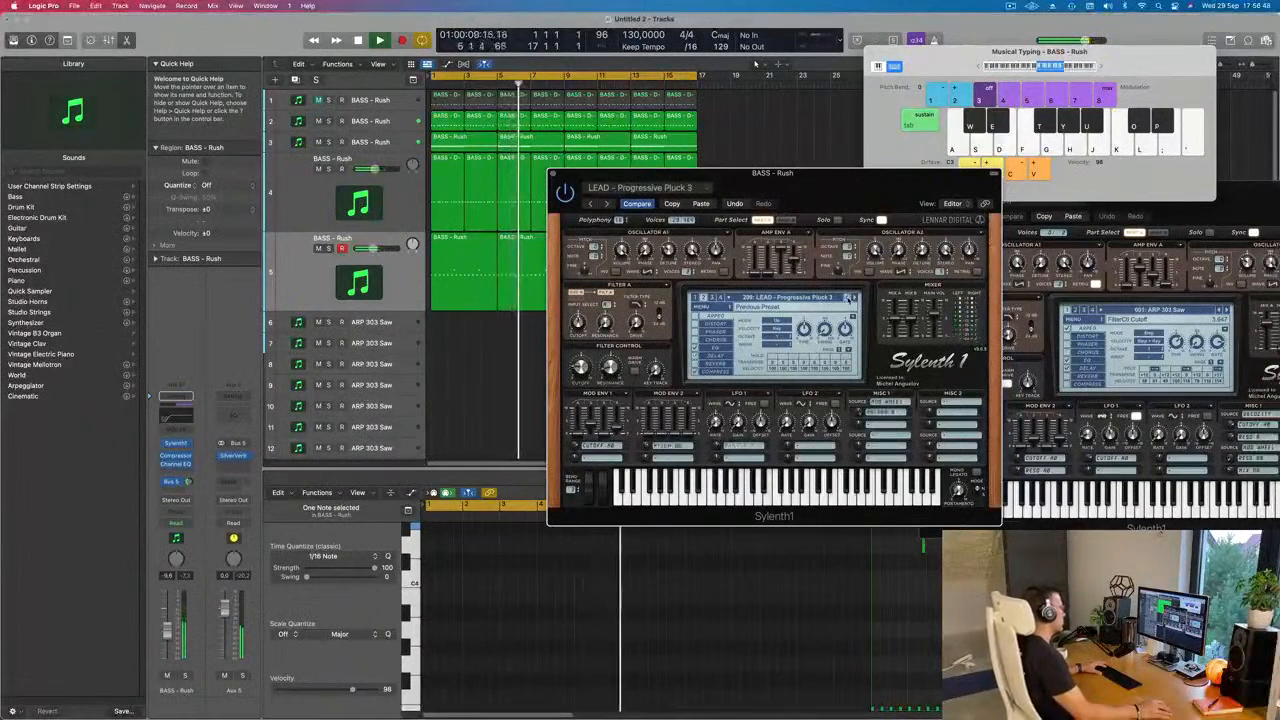
click(849, 298)
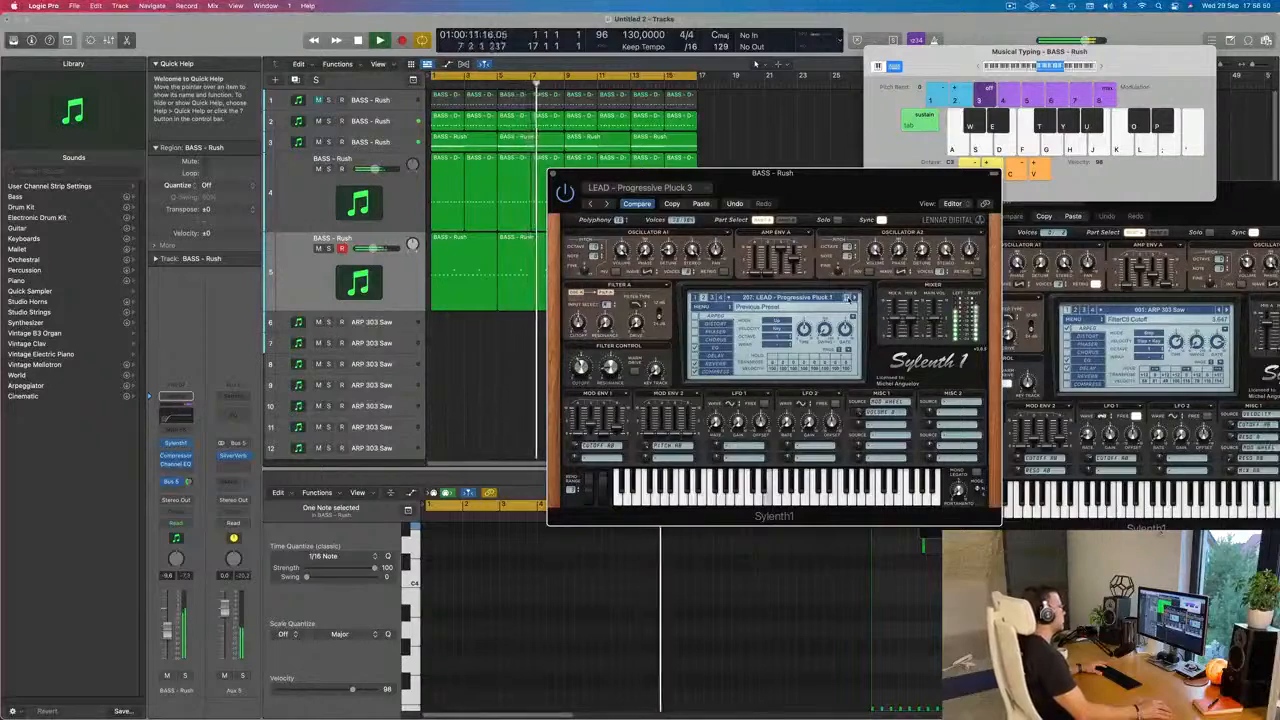
click(849, 297)
click(849, 297)
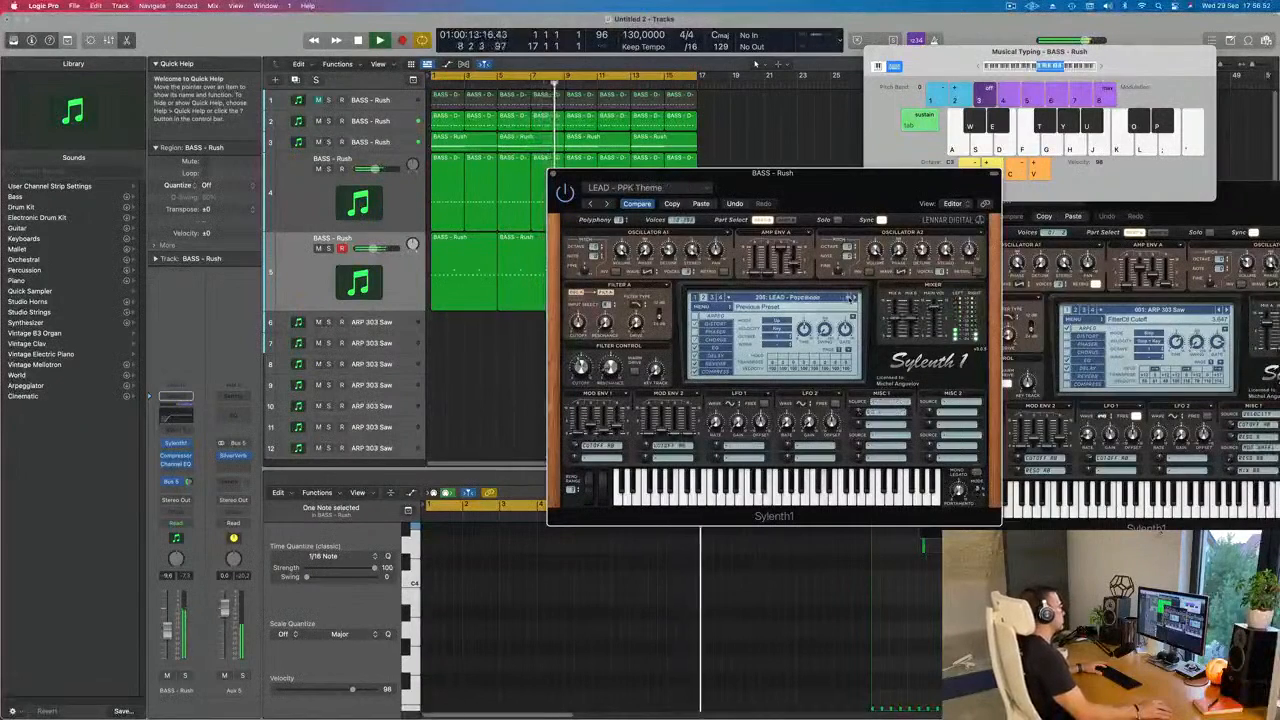
click(849, 297)
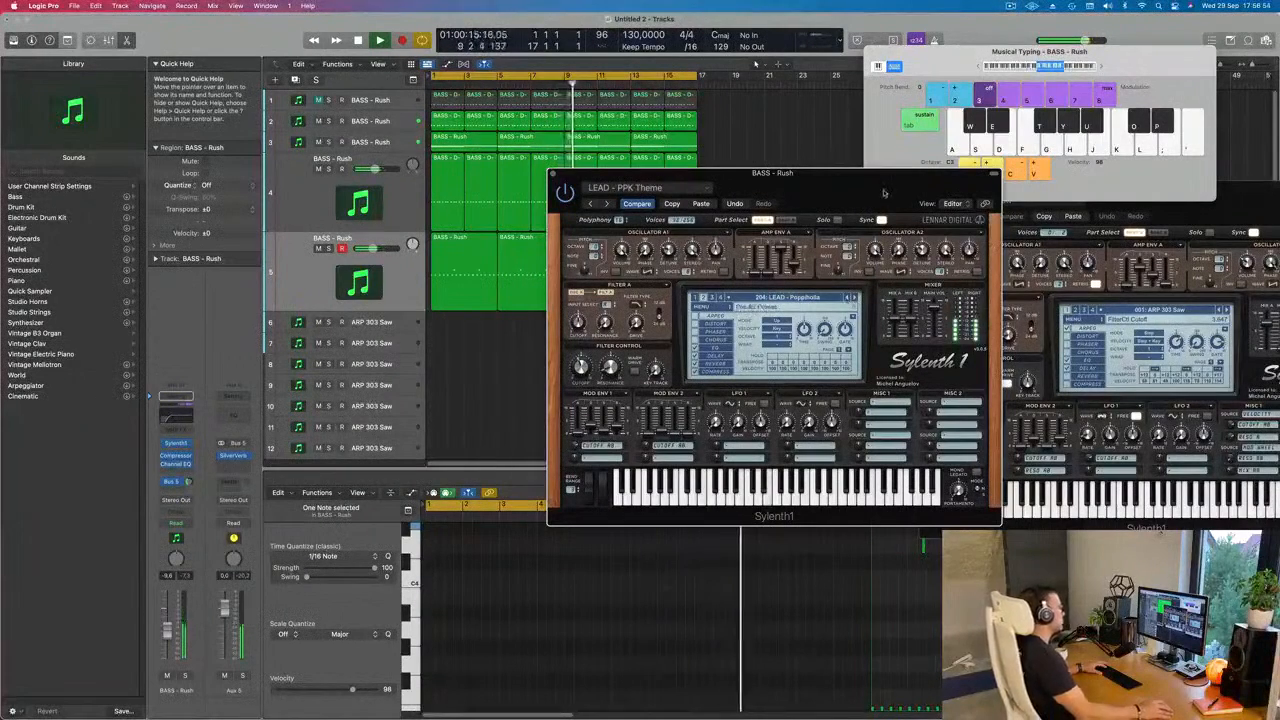
Step: Audition the lead presets preceding Poppiholla, from Plucky Square back past Long Driver, while the loop plays
drag(884, 193, 843, 209)
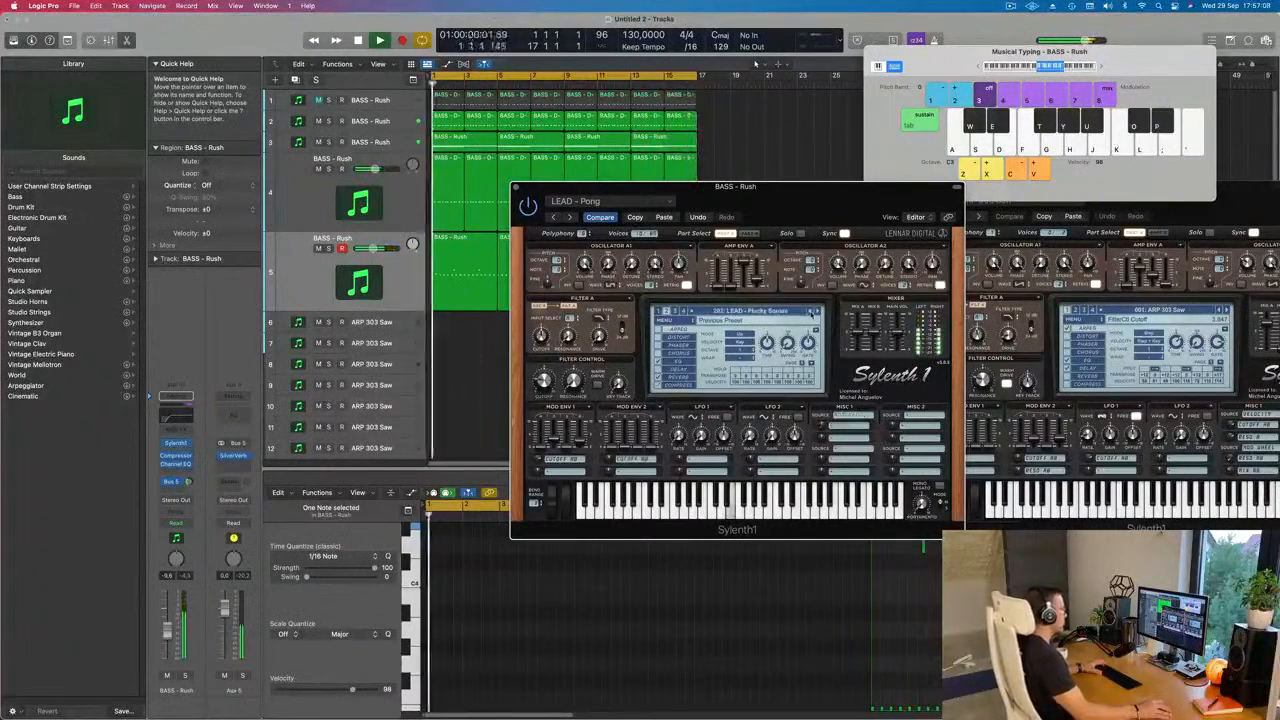
click(811, 312)
click(811, 312)
click(811, 312)
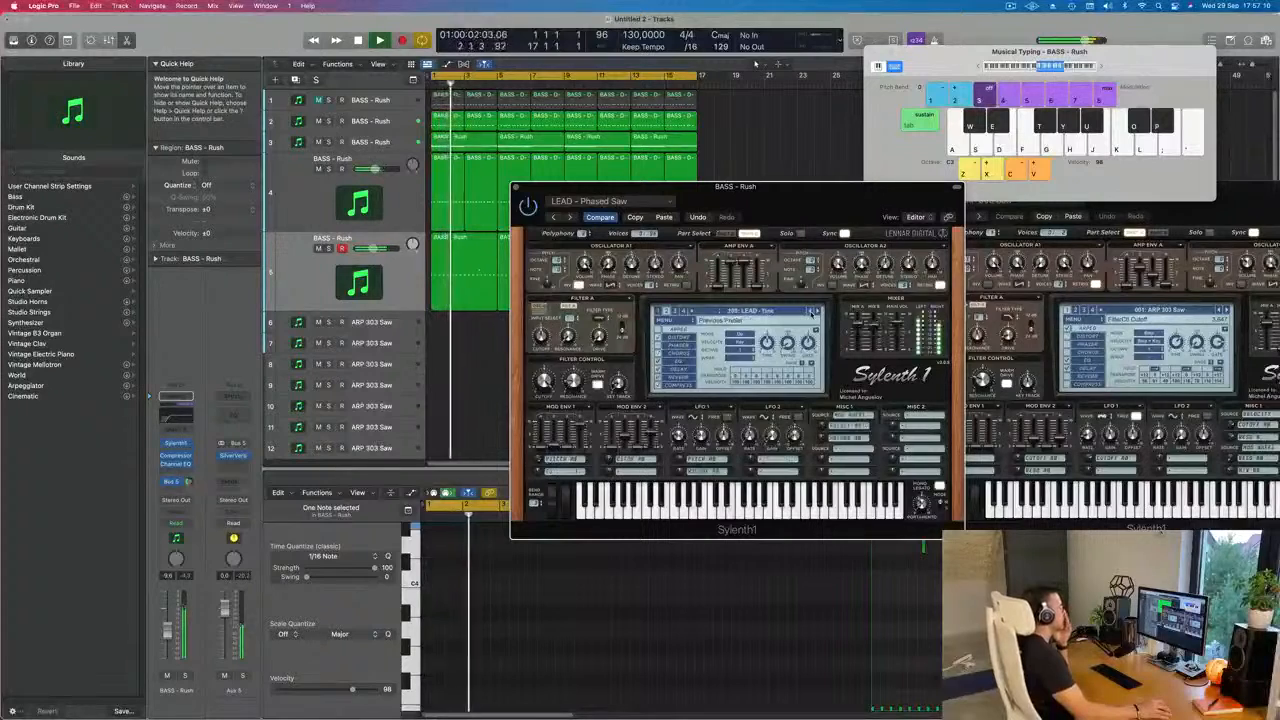
click(811, 312)
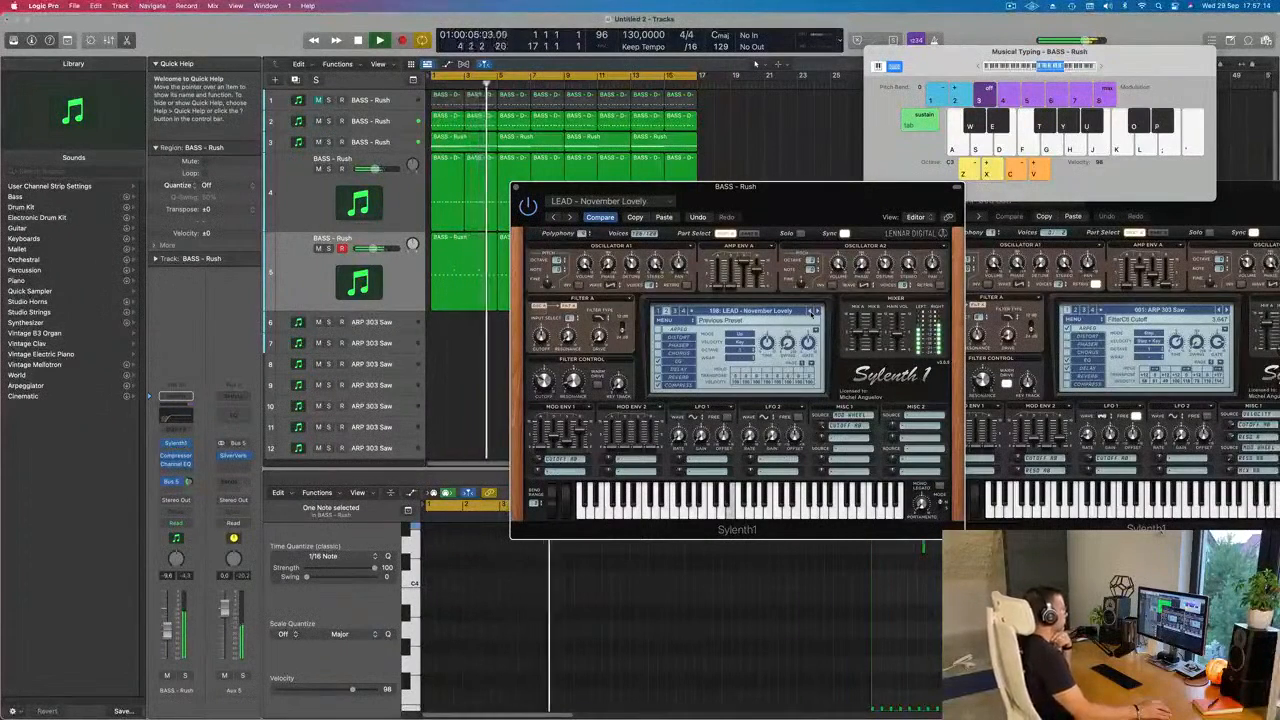
click(811, 312)
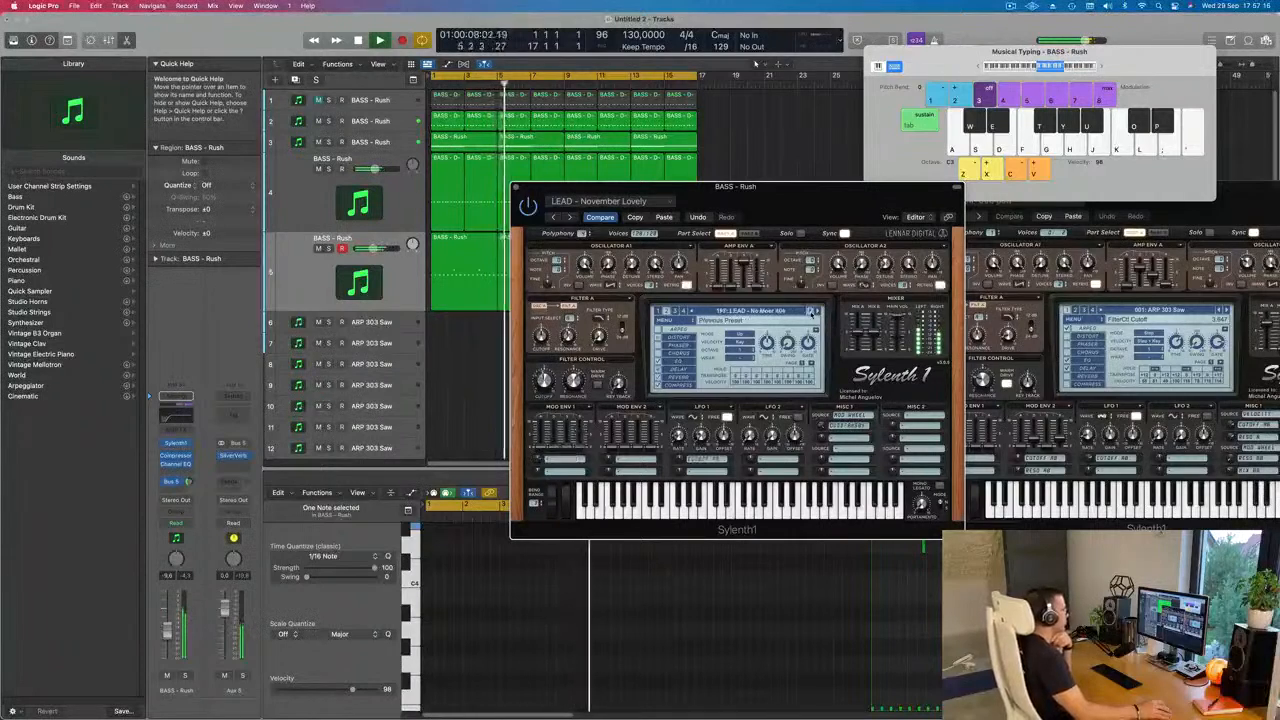
click(811, 312)
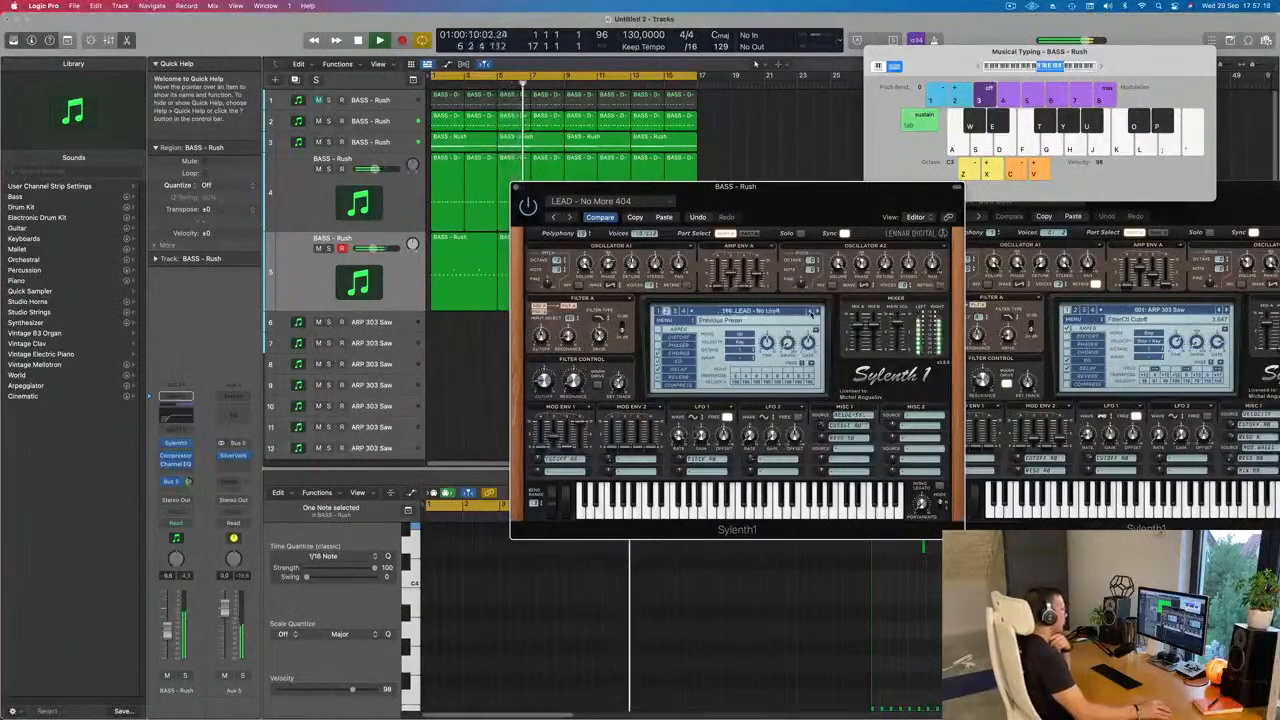
click(811, 312)
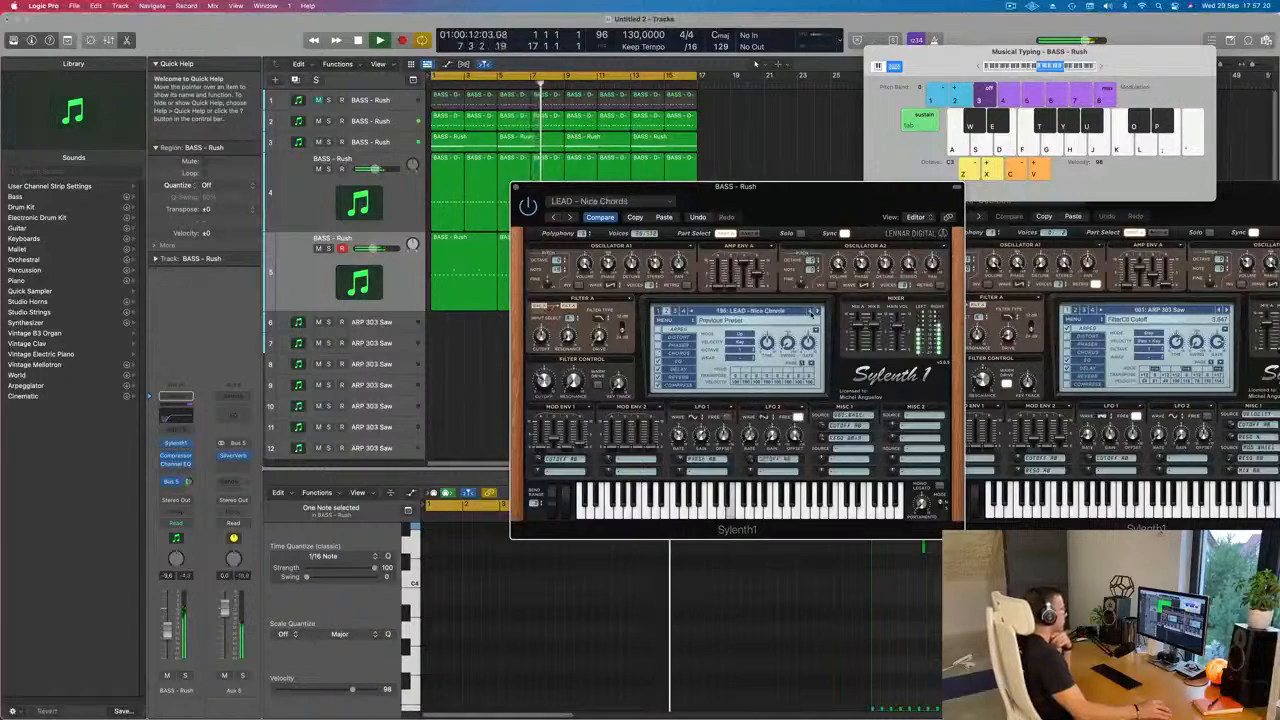
click(811, 312)
click(811, 312)
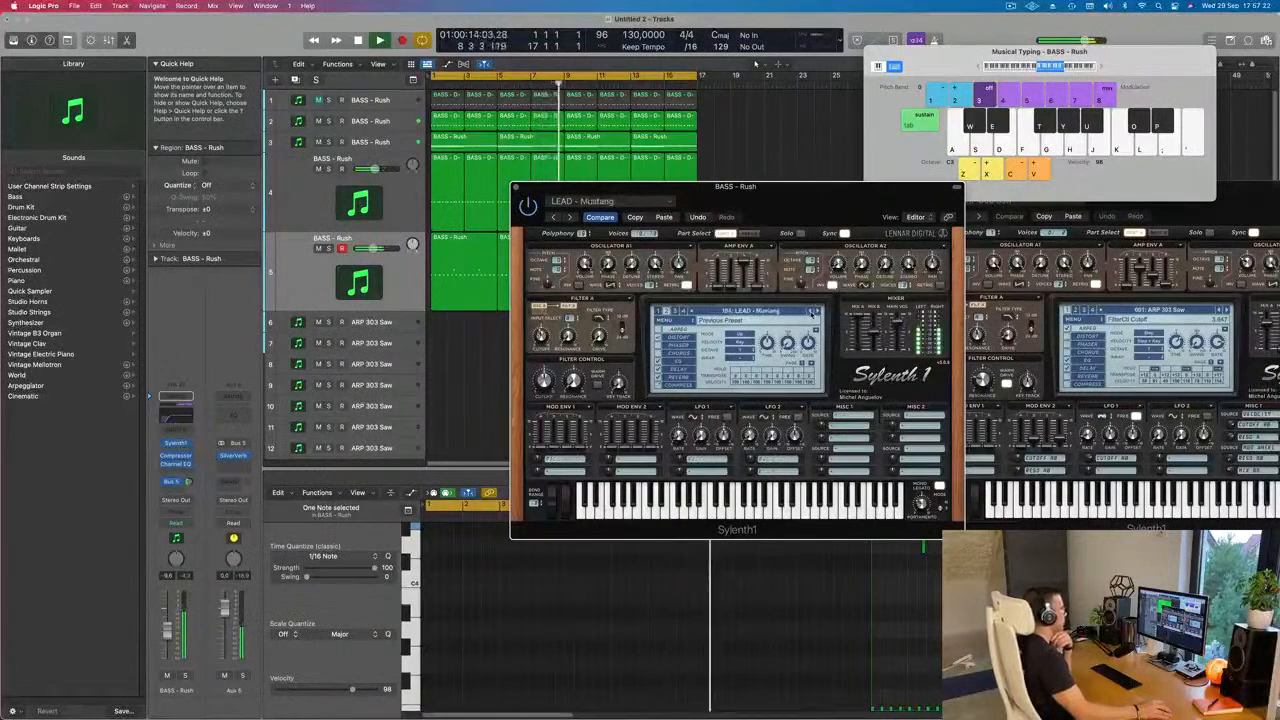
click(811, 312)
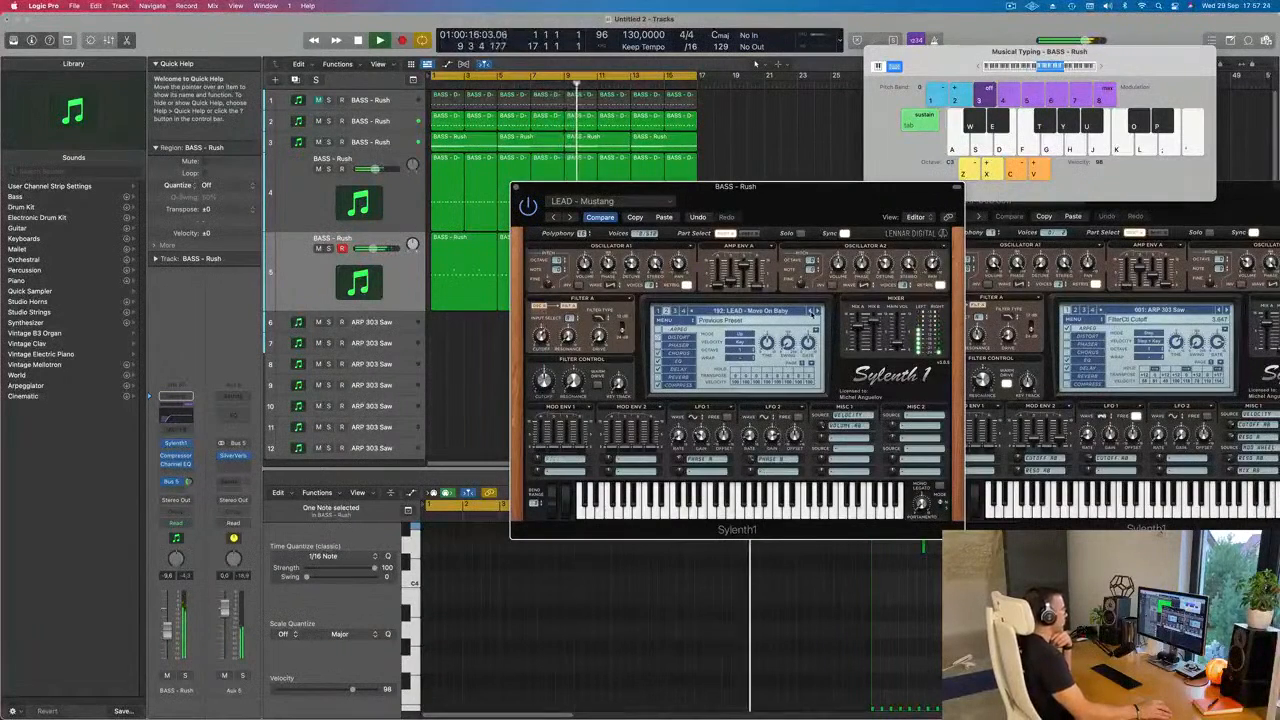
click(811, 312)
click(811, 312)
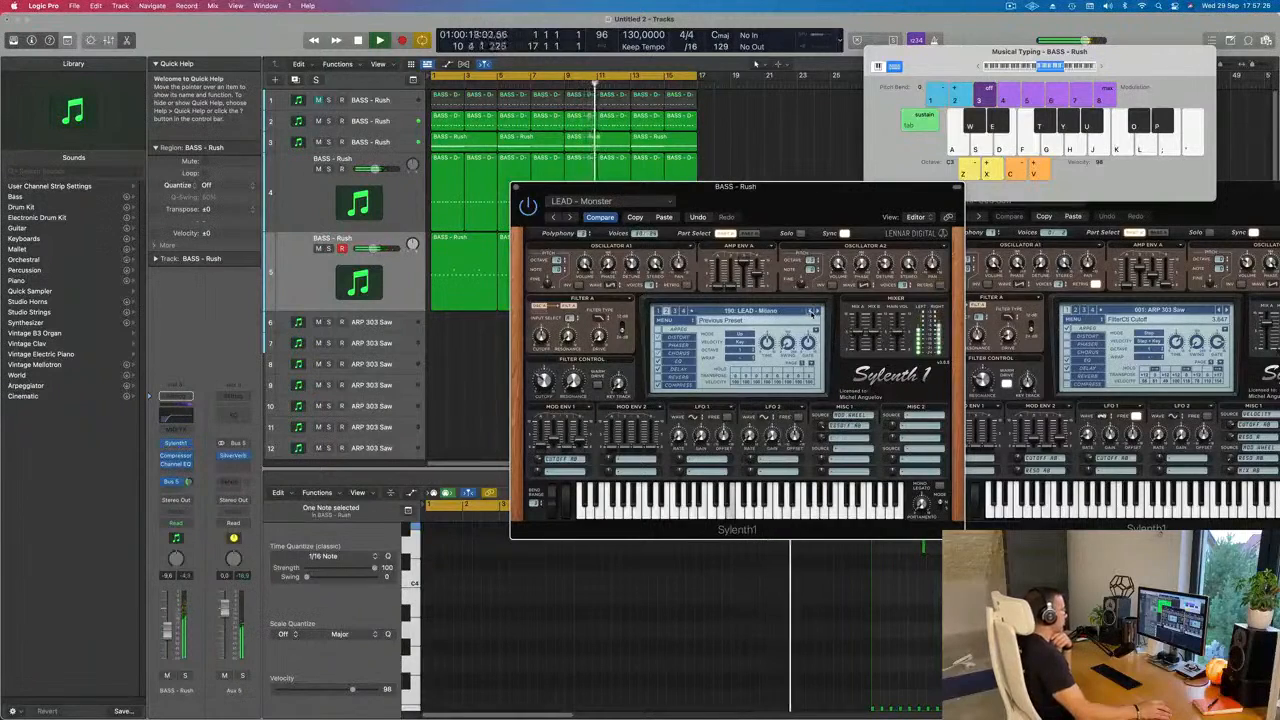
click(811, 312)
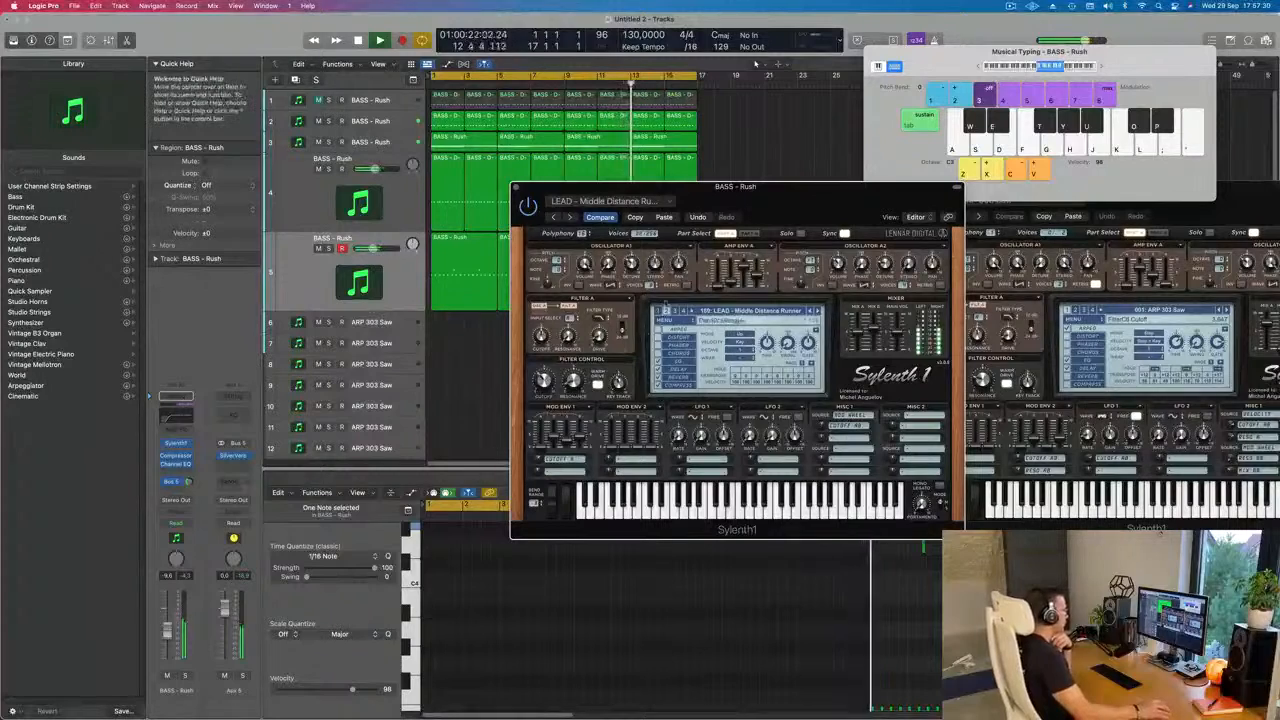
click(811, 312)
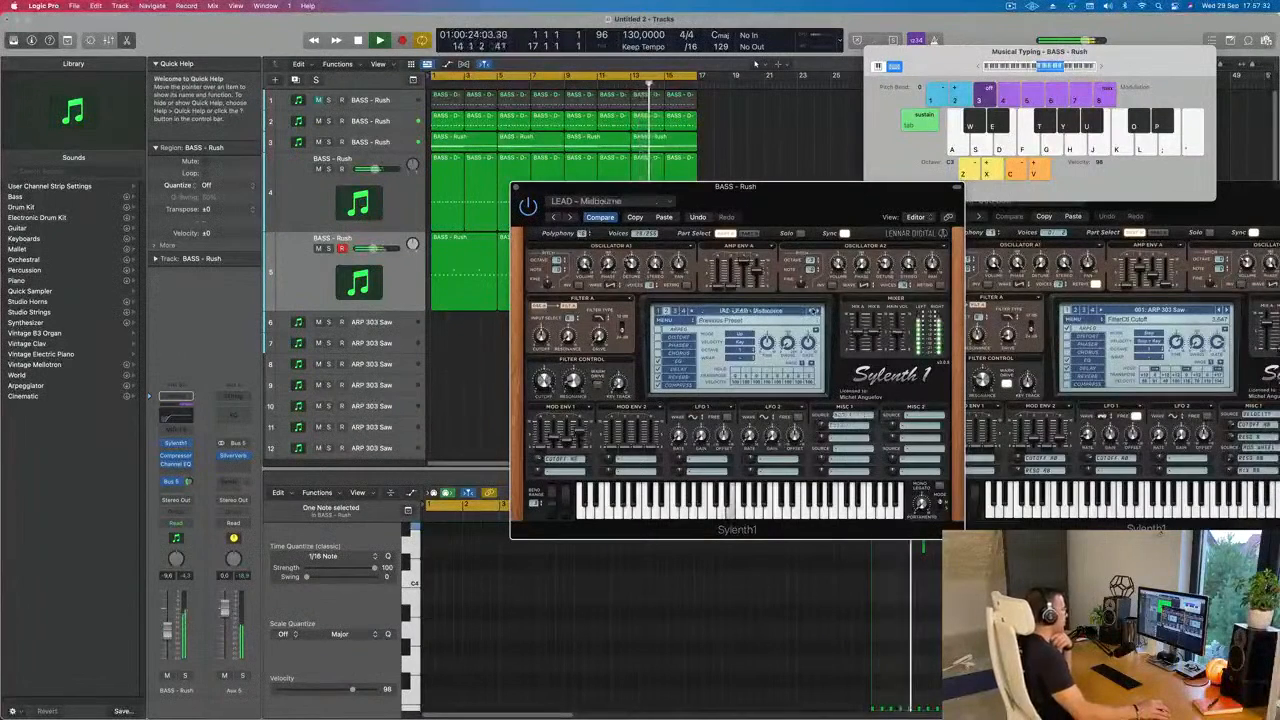
click(811, 312)
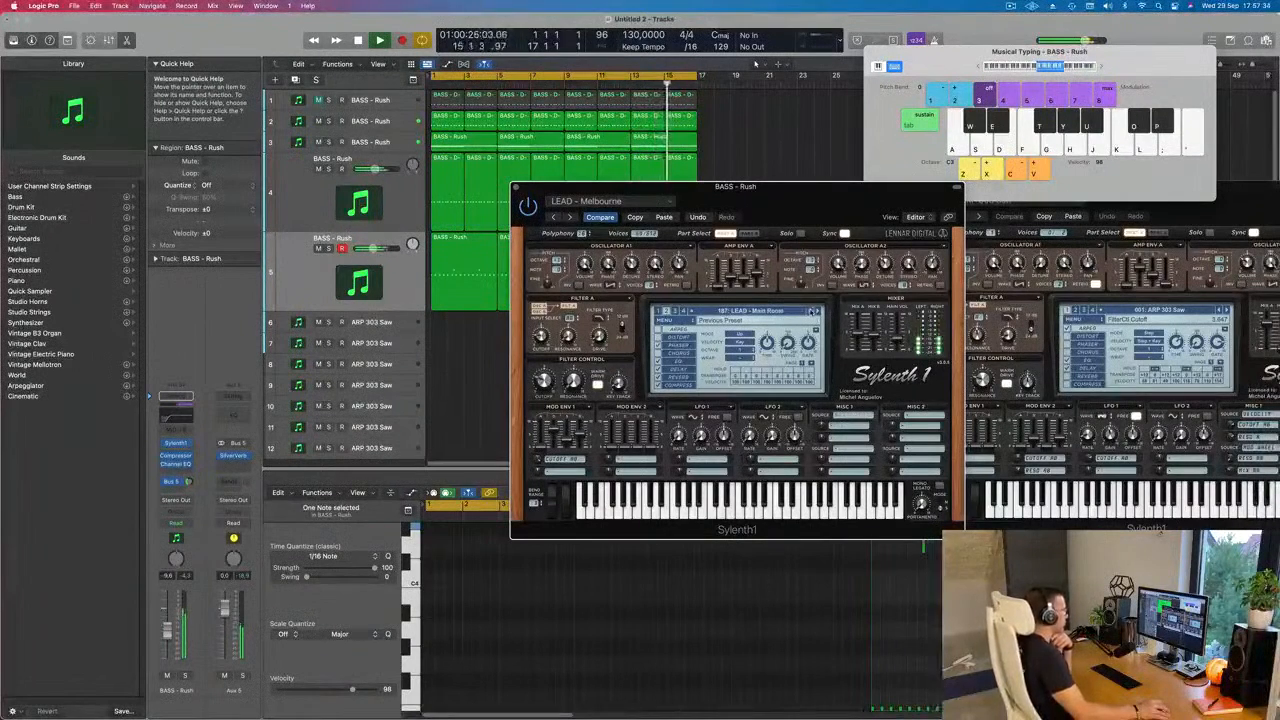
click(811, 312)
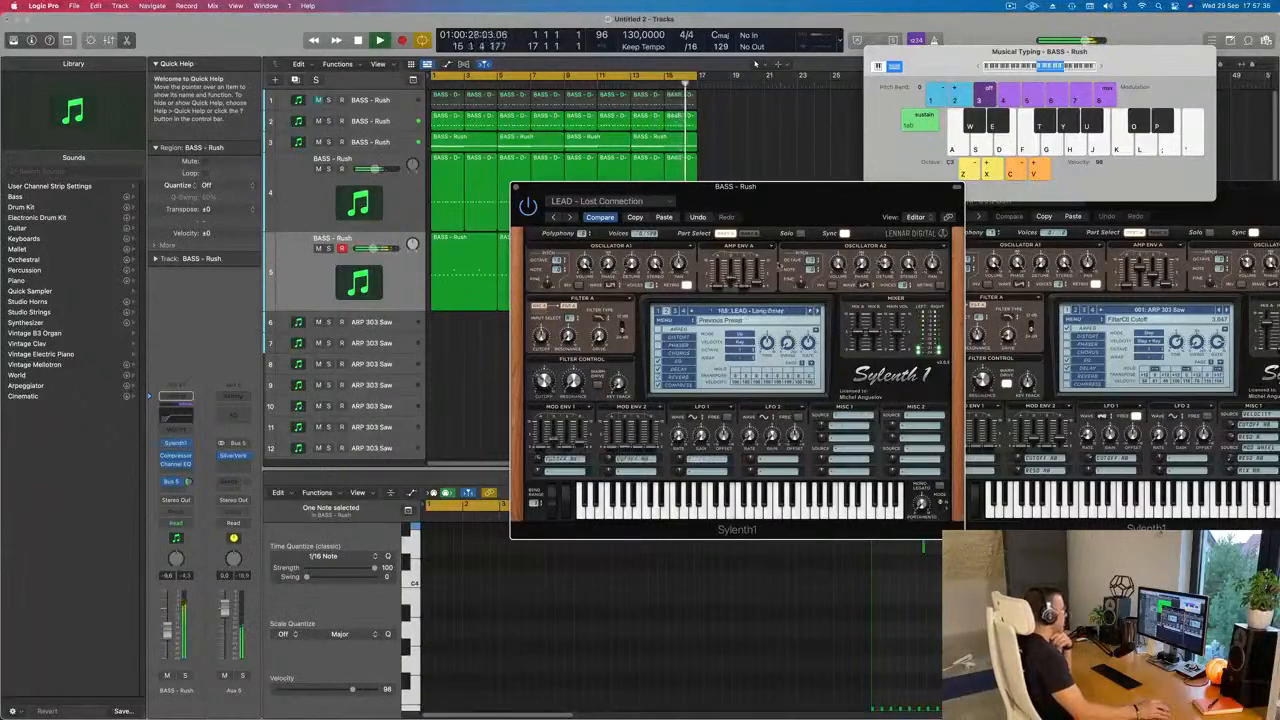
click(811, 312)
Step: Return the fifth track's synth to the Poppiholla lead preset and close its window
drag(714, 207, 498, 186)
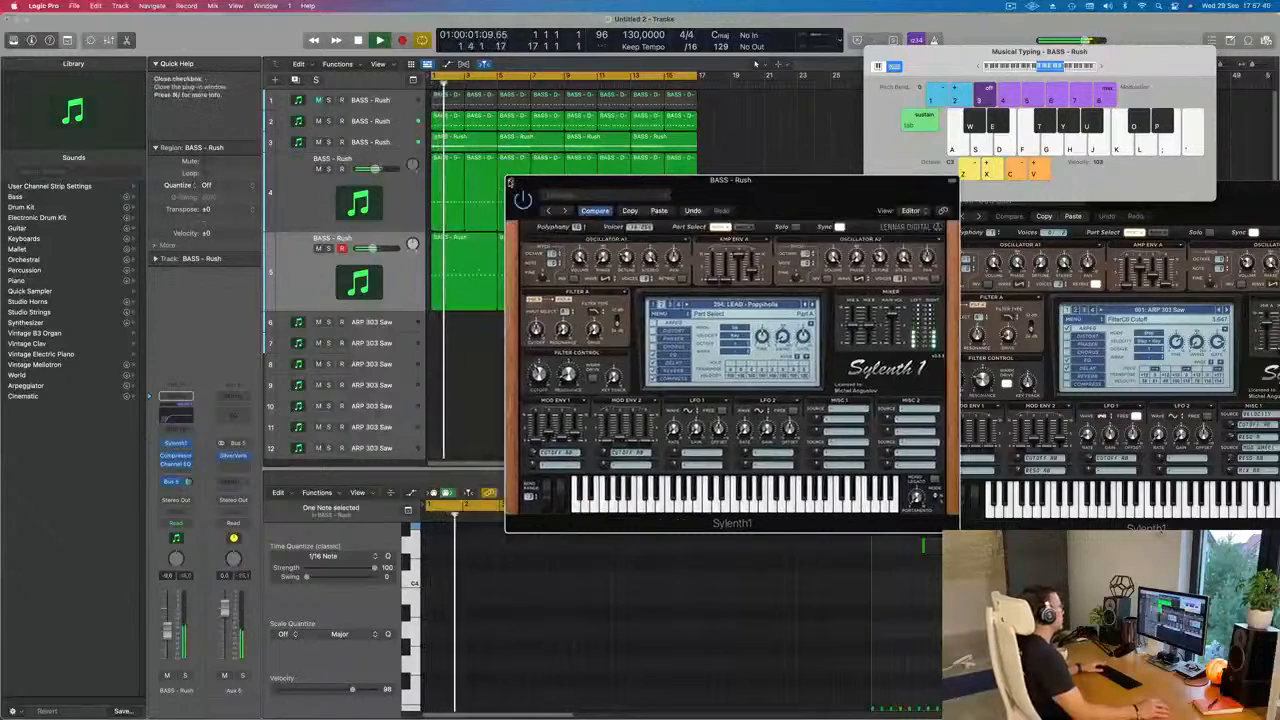
click(513, 184)
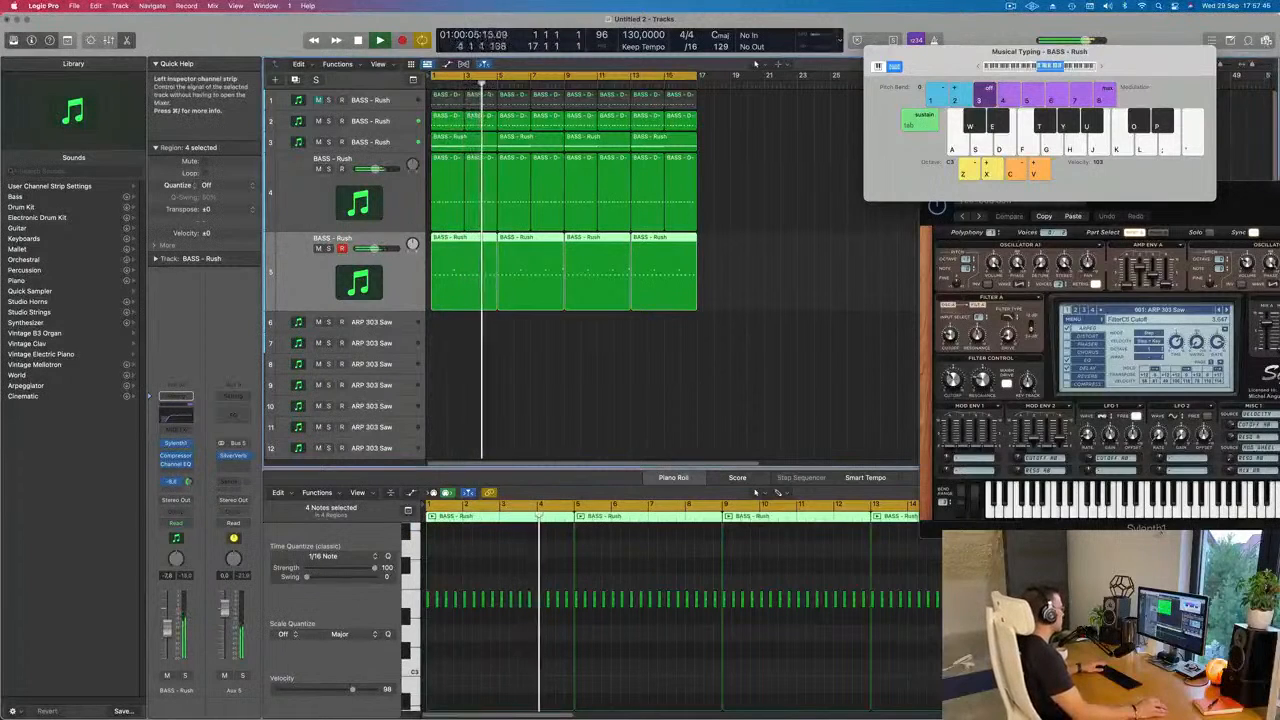
Step: Add a Compressor side-chained to Inst 9 after SilverVerb on Aux 5 and briefly solo the bus to check its pumping
click(236, 463)
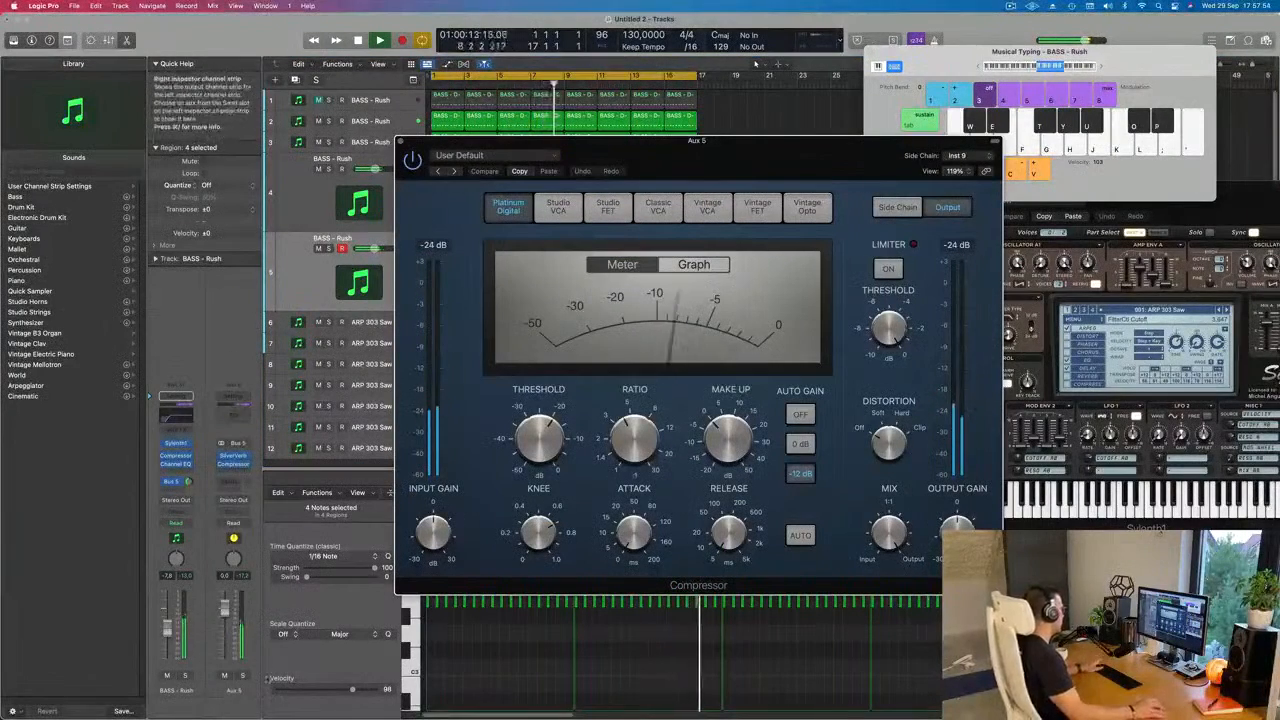
click(242, 677)
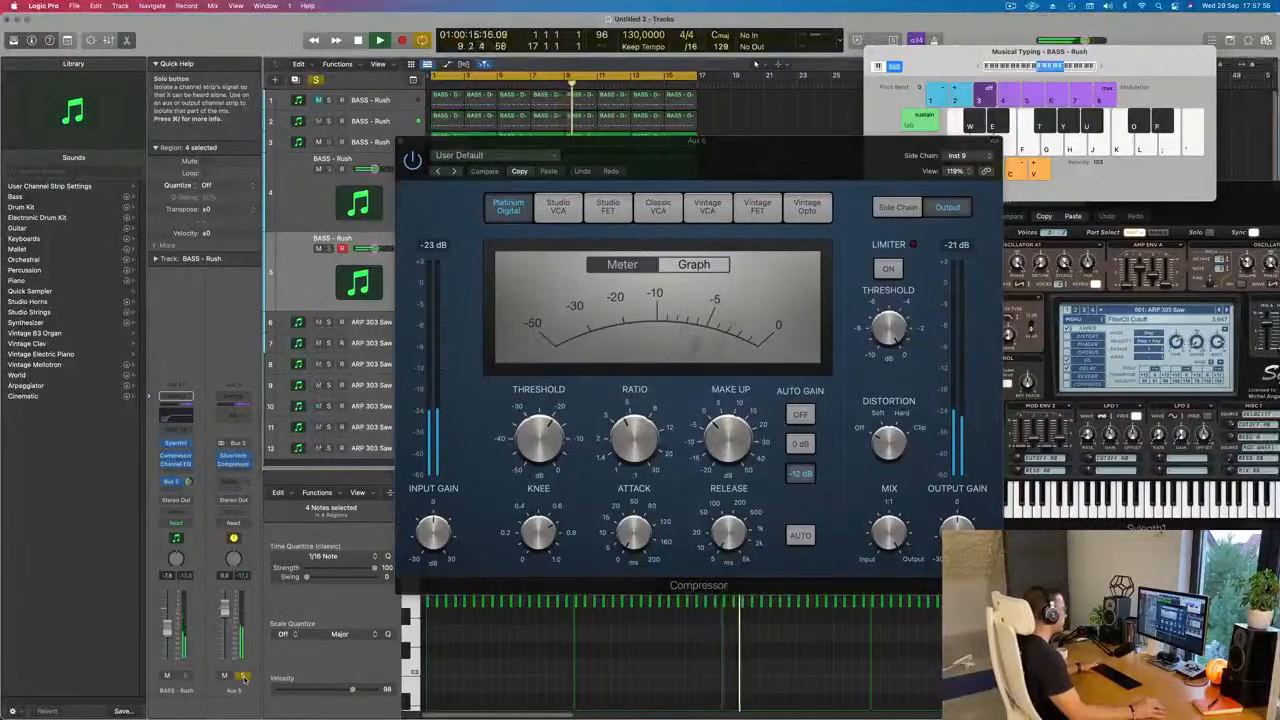
click(242, 677)
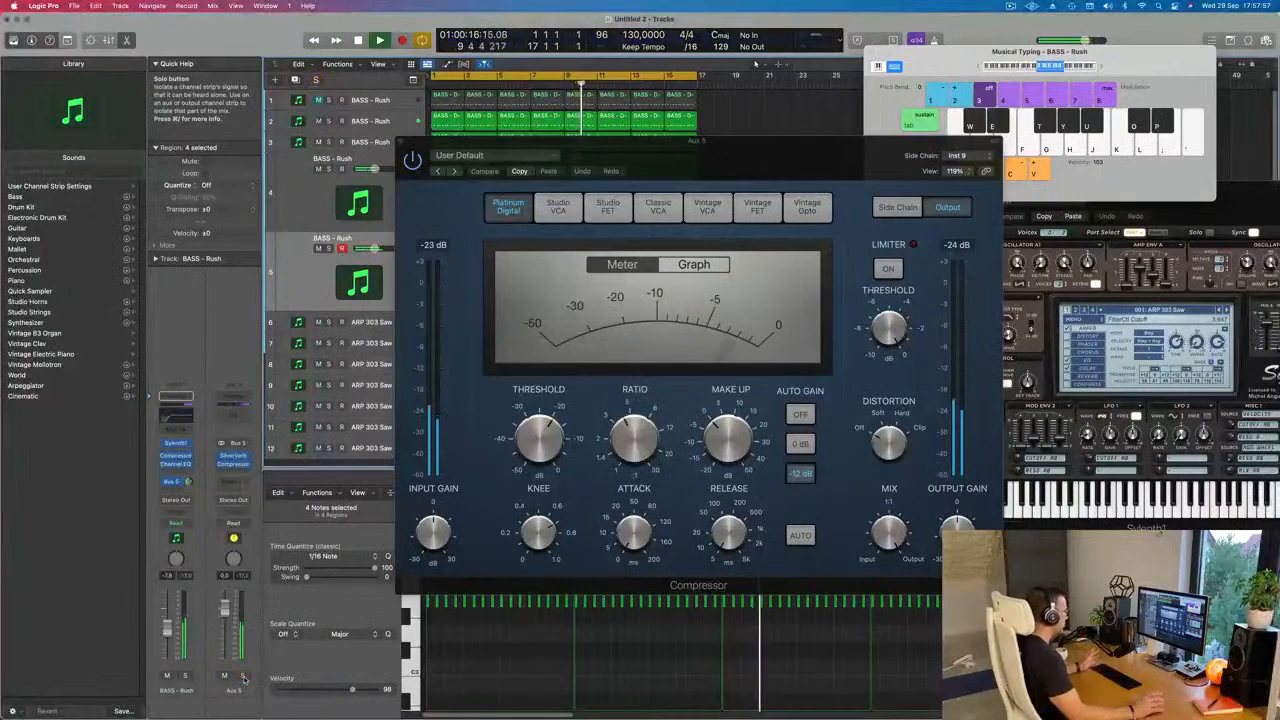
Step: Add a Channel EQ to Aux 5, enable its low-cut band and raise the cutoff to a little above 300 Hz
click(235, 415)
click(453, 202)
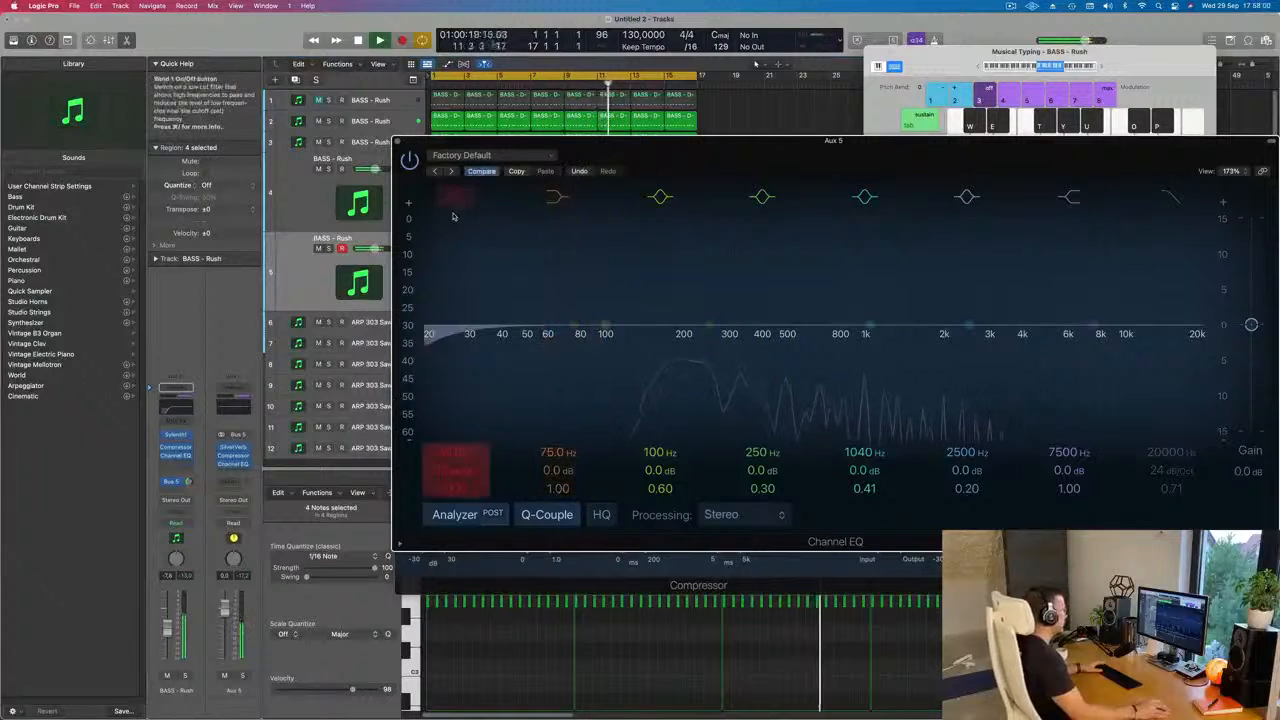
drag(639, 275, 661, 281)
drag(457, 330, 766, 331)
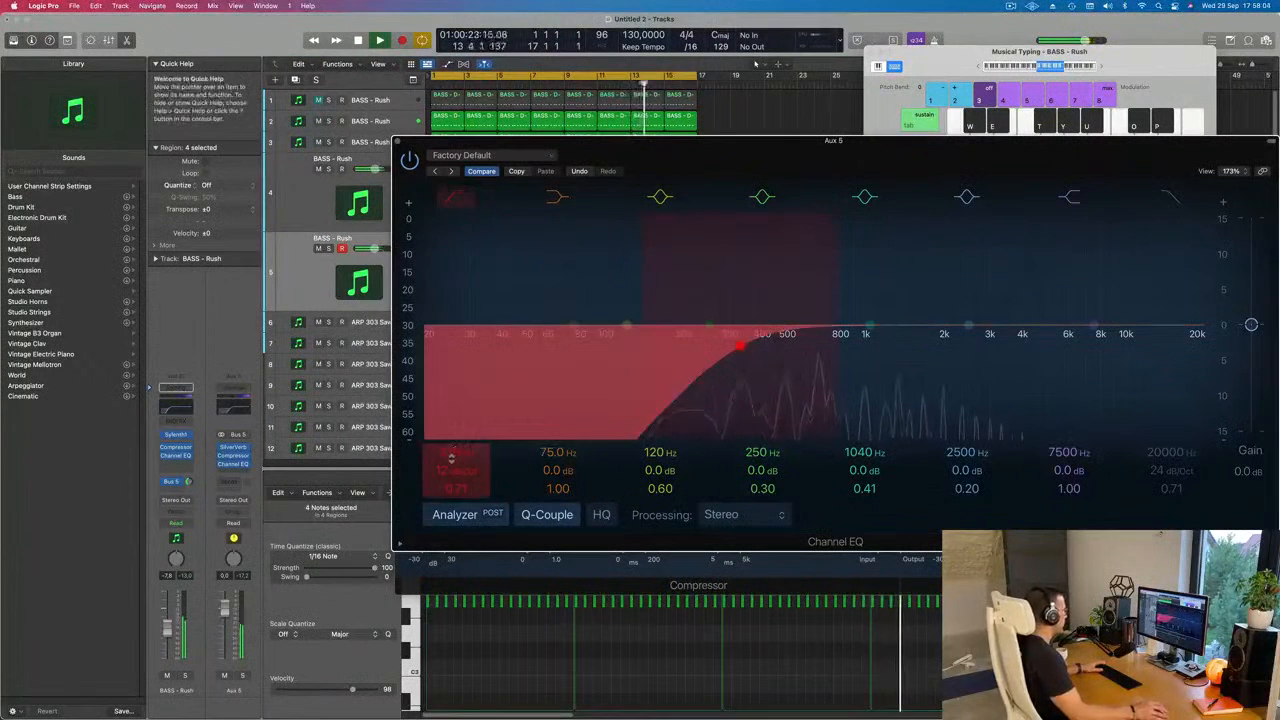
Step: Set the Aux 5 Channel EQ's low-cut slope to 18 dB/Oct and raise the output gain of its Compressor
drag(456, 471, 456, 461)
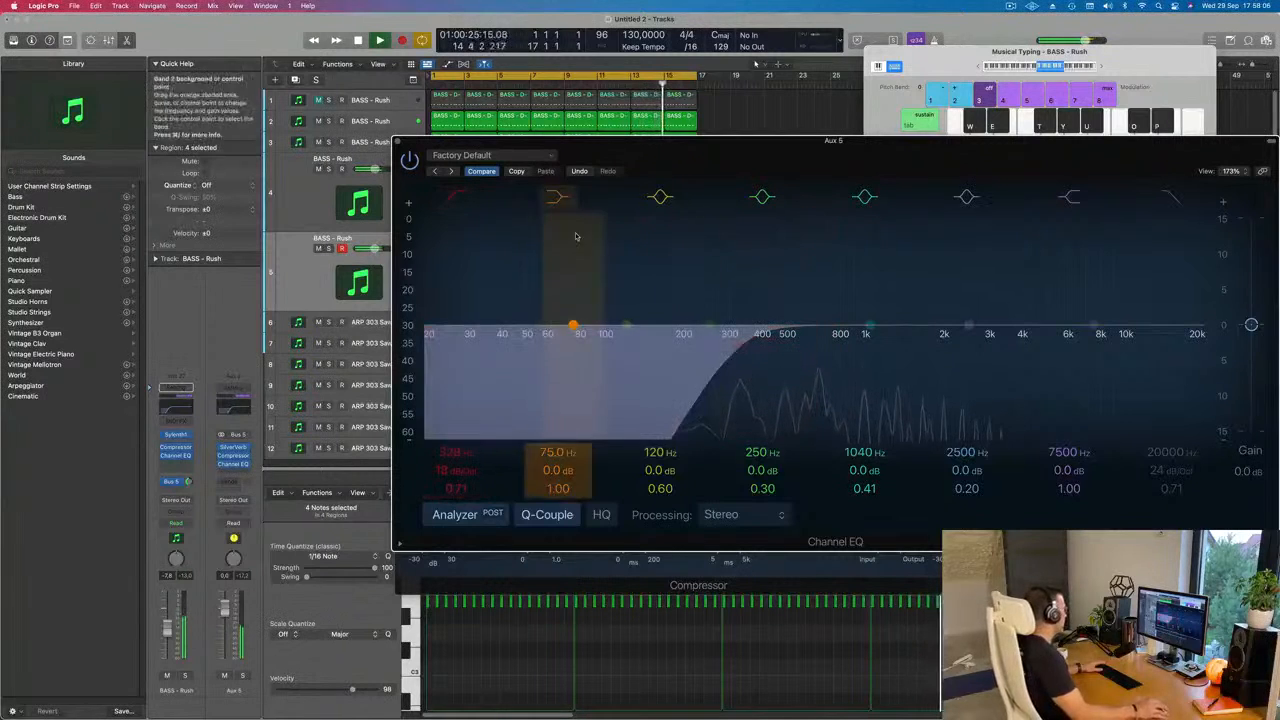
click(235, 457)
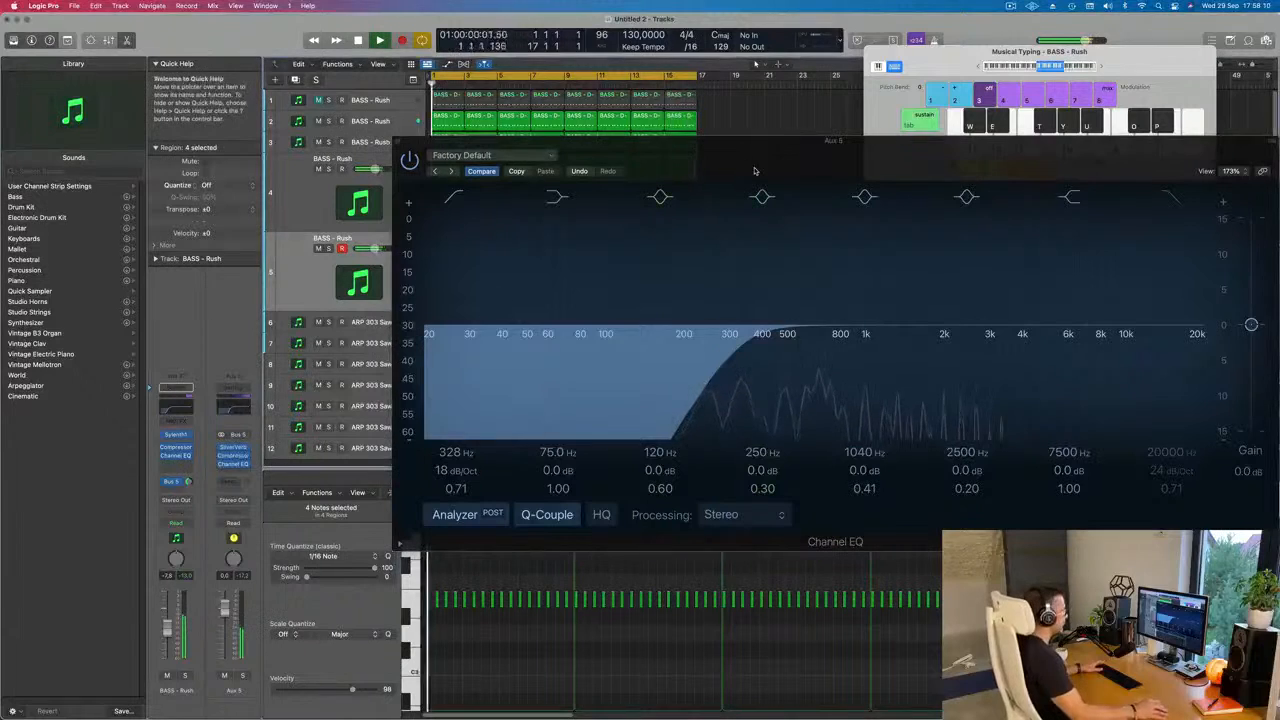
click(233, 457)
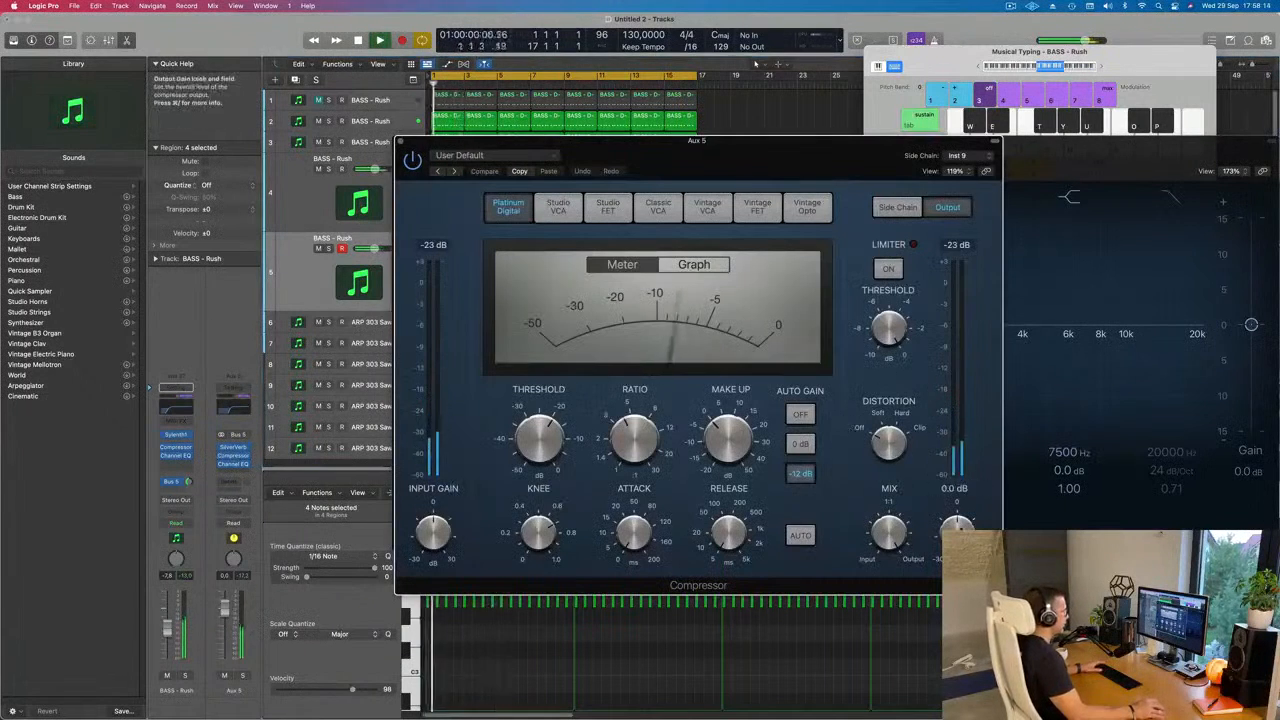
drag(960, 505, 960, 503)
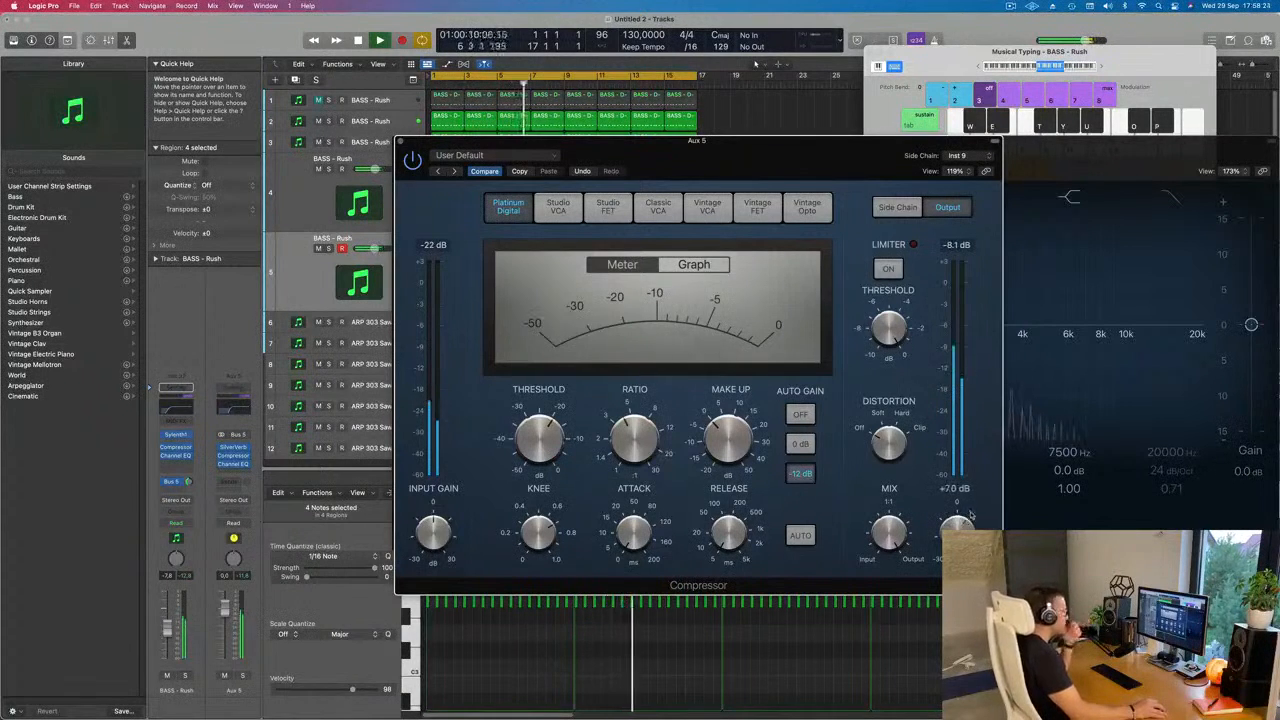
drag(968, 527, 969, 524)
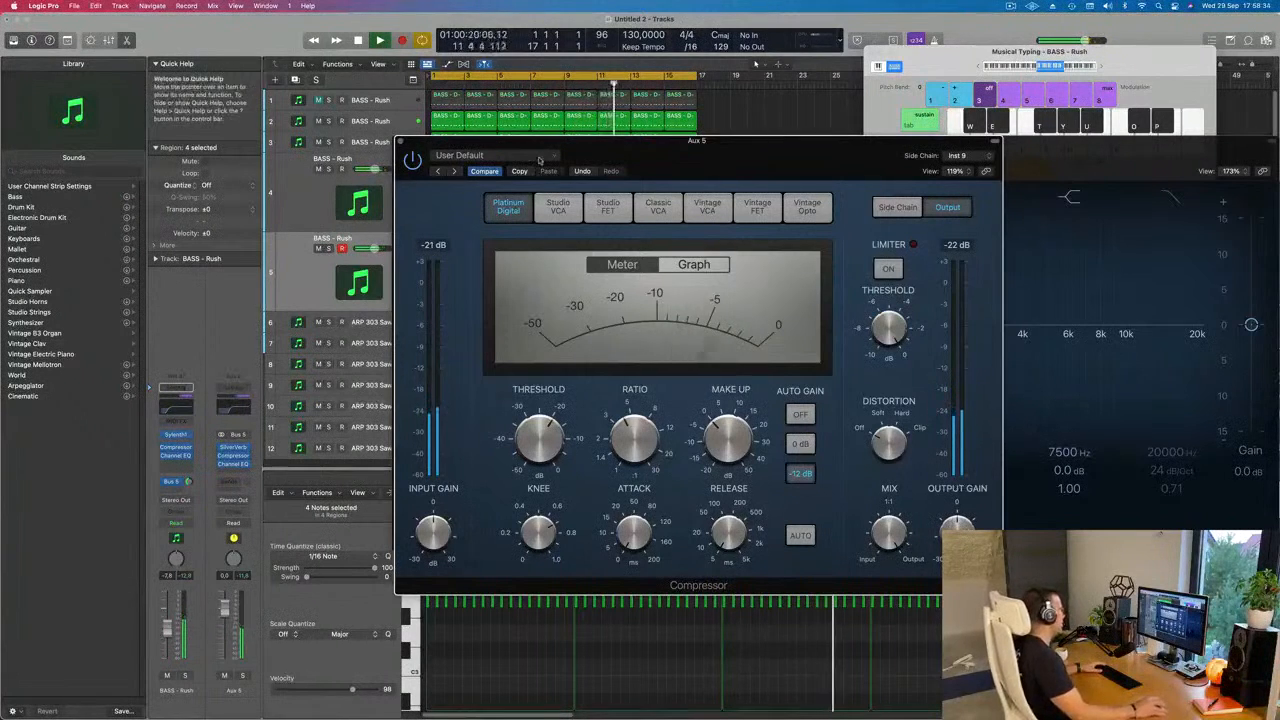
mouse_move(402, 144)
mouse_down()
mouse_move(428, 145)
mouse_move(409, 144)
mouse_up()
click(428, 143)
click(409, 144)
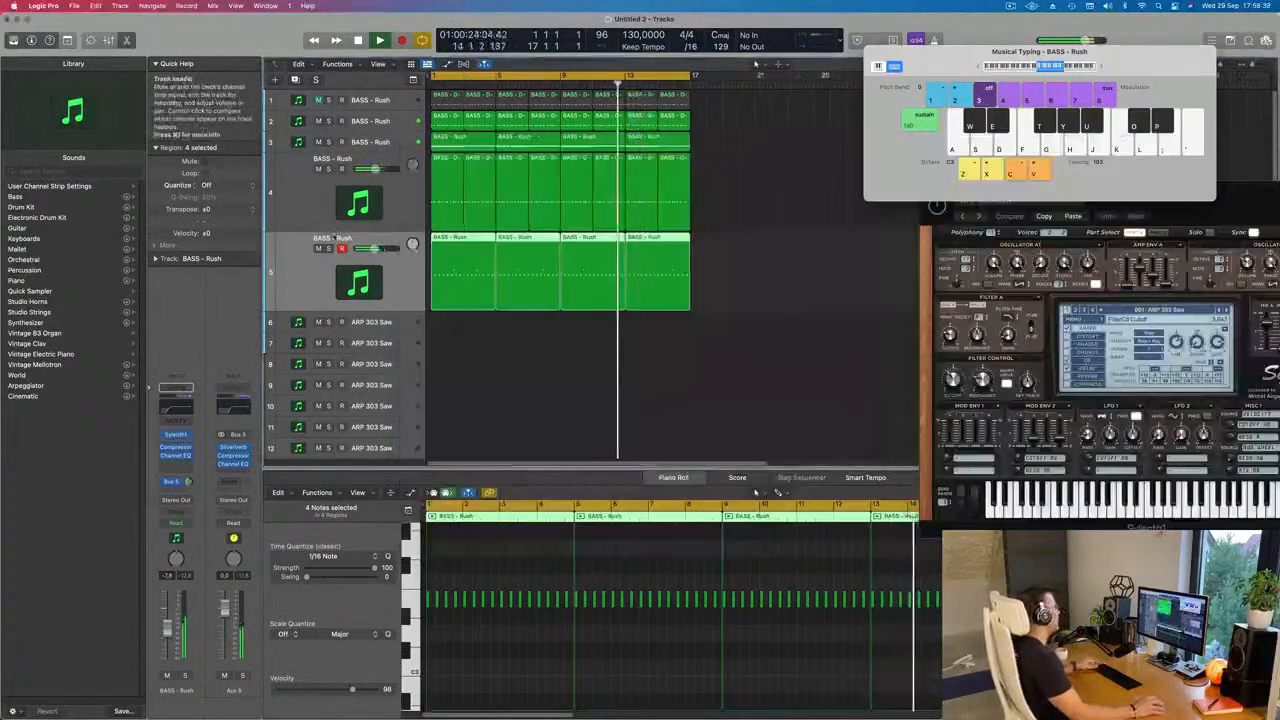
Step: Duplicate the selected BASS - Rush track with its settings and copy track 3's first region to the start of the new track
scroll(517, 342, down, 5)
scroll(518, 342, down, 1)
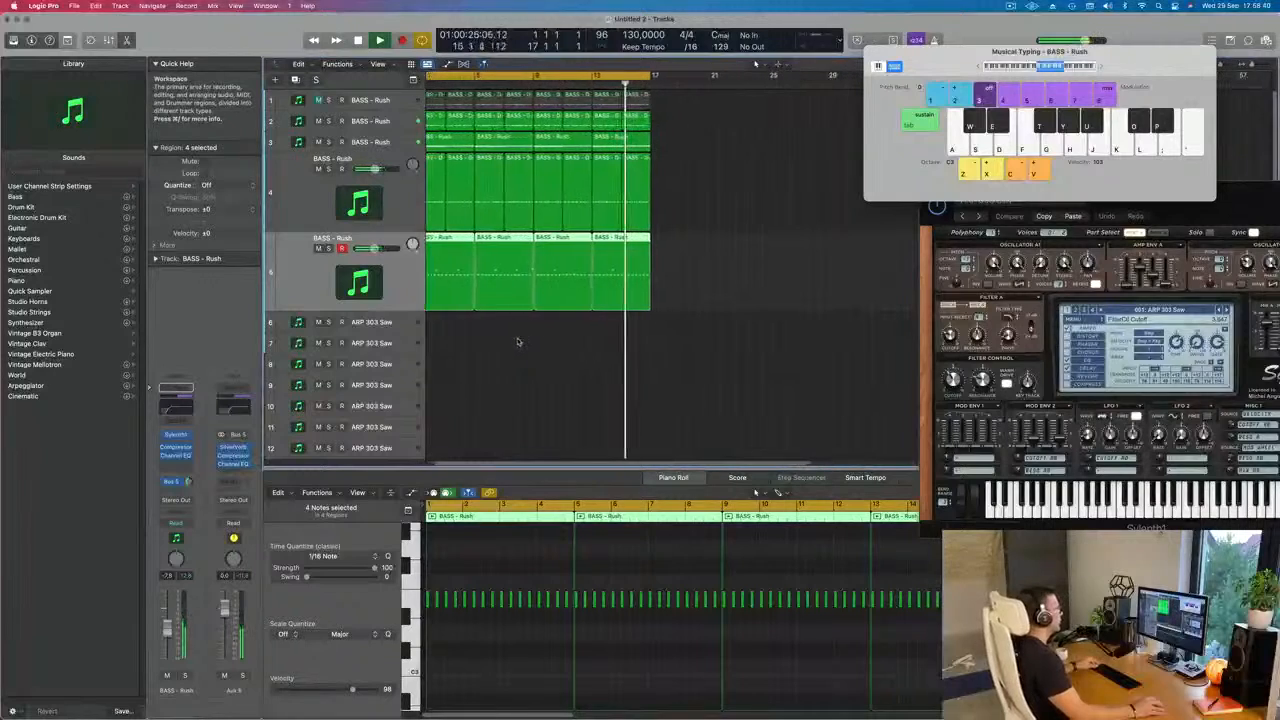
scroll(555, 342, up, 1)
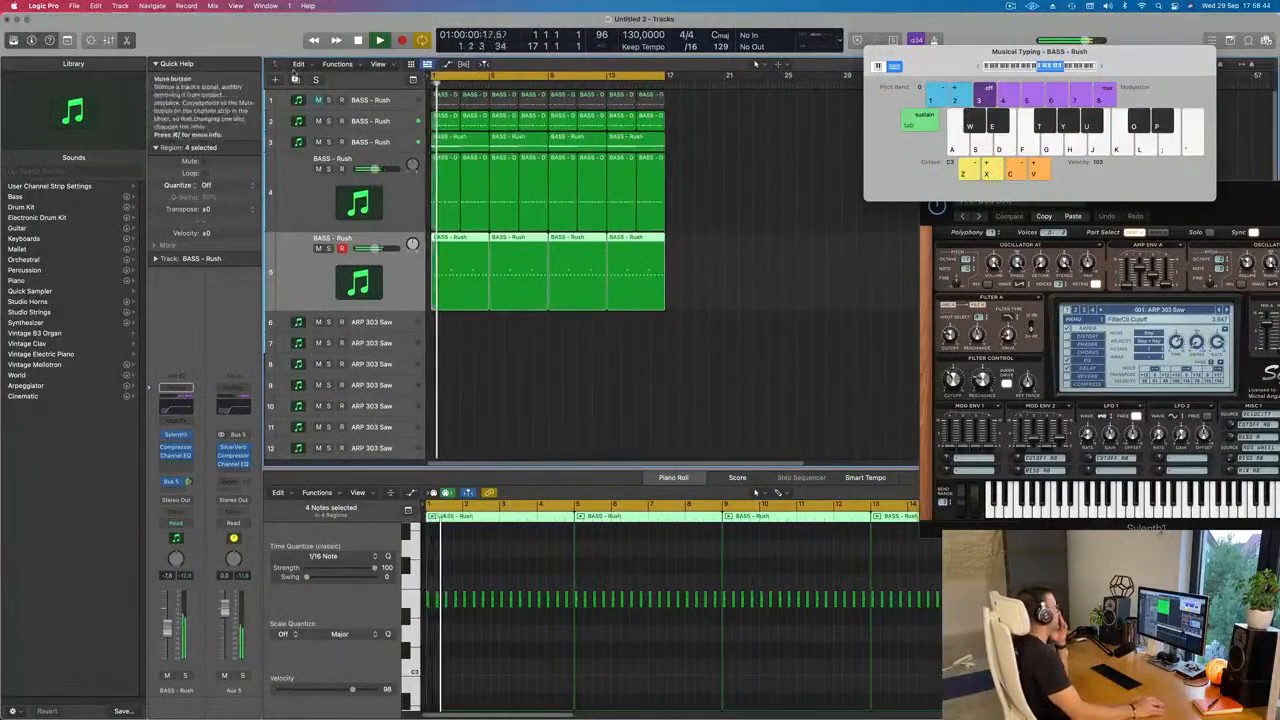
click(294, 78)
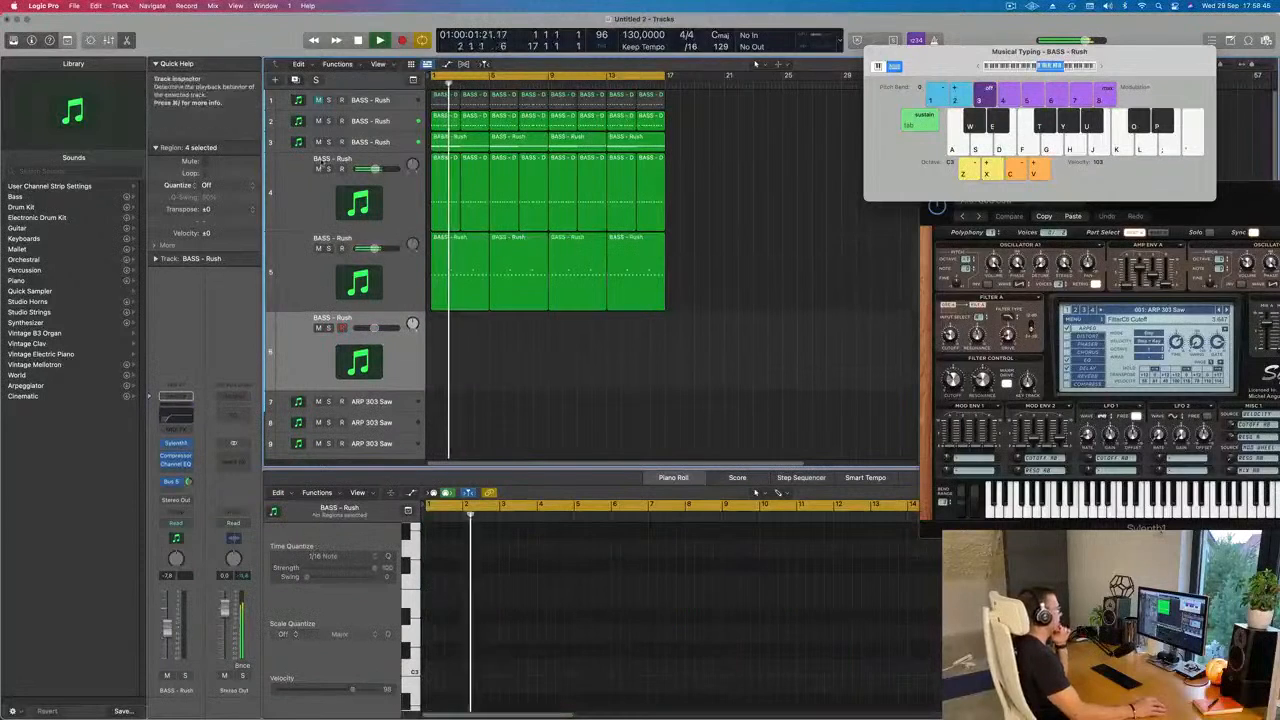
click(375, 142)
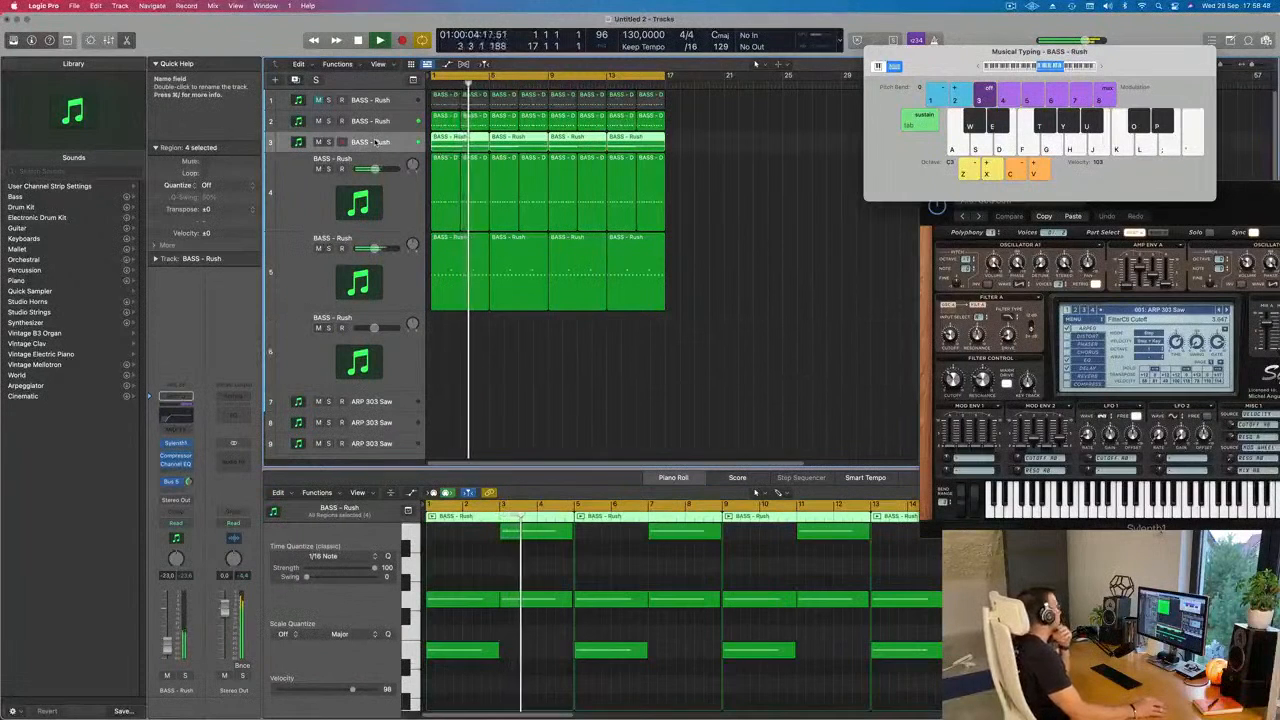
click(446, 138)
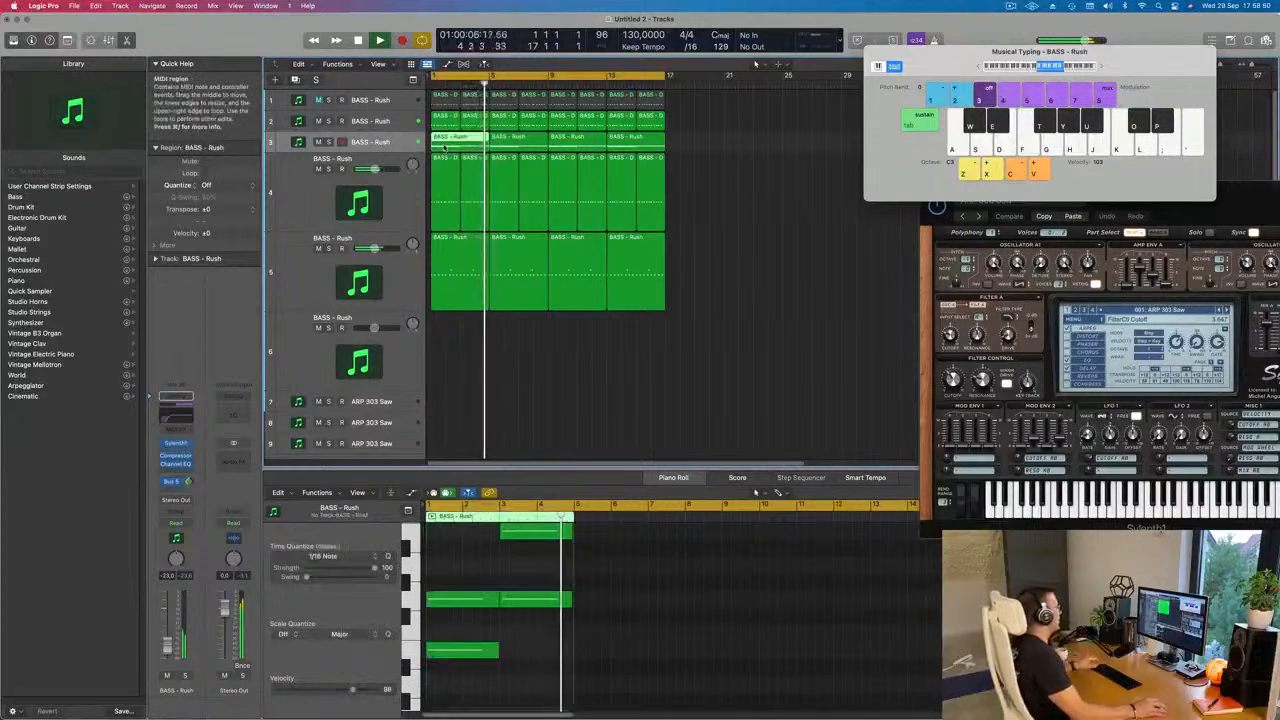
drag(446, 138, 458, 325)
Step: Delete the lowest note and the second middle-pitch note from the copied region on track 6
scroll(472, 597, up, 2)
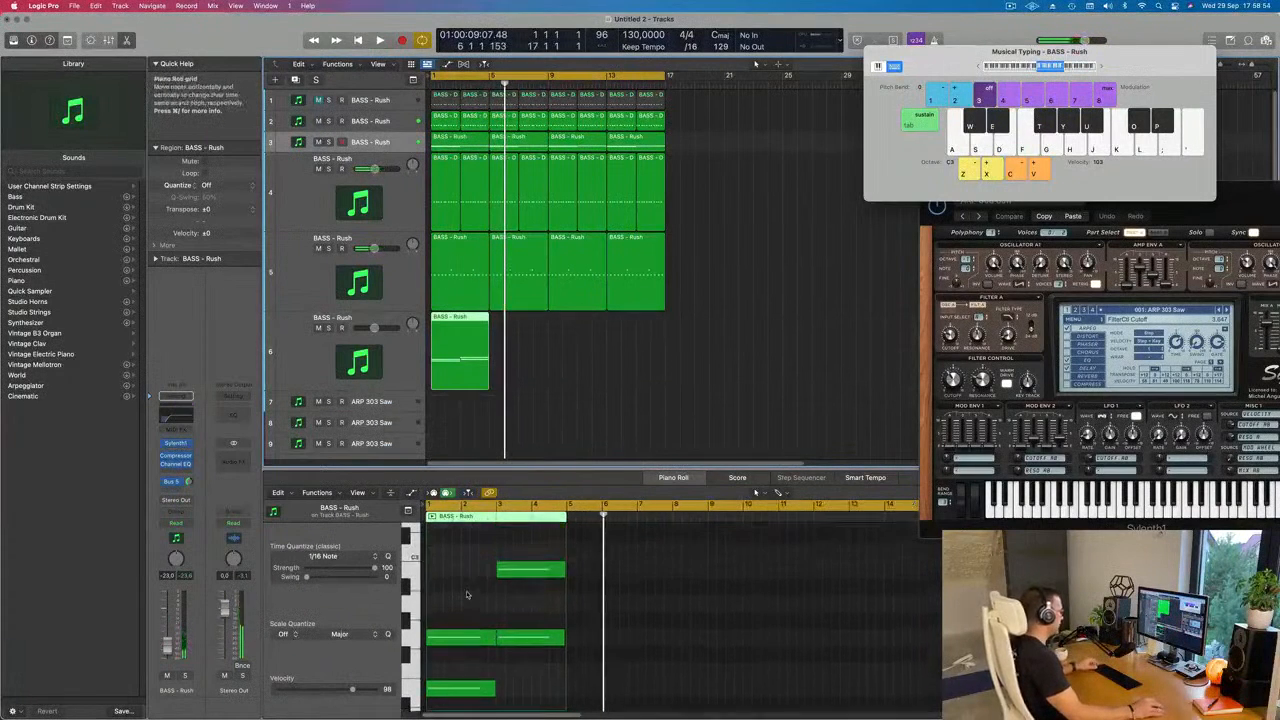
click(460, 663)
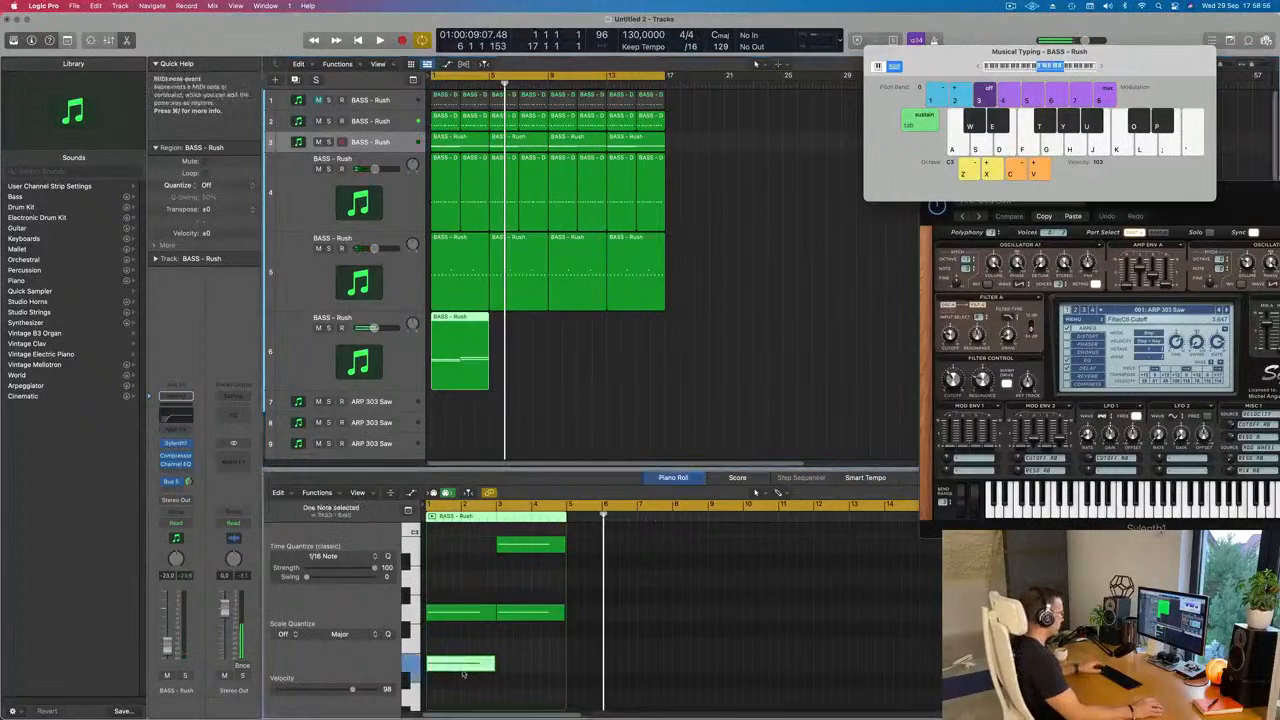
key(Delete)
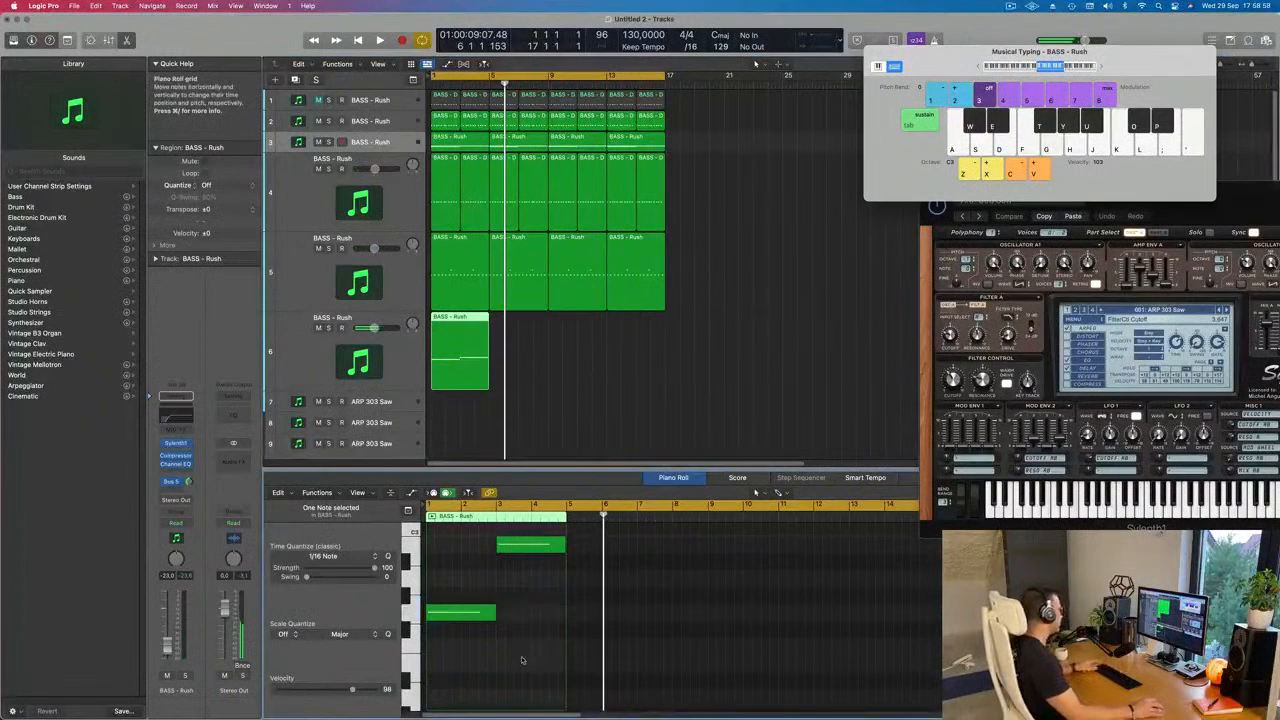
Step: Lower the low-cut filter in track 6's Channel EQ to the bottom of the frequency range
key(space)
click(392, 376)
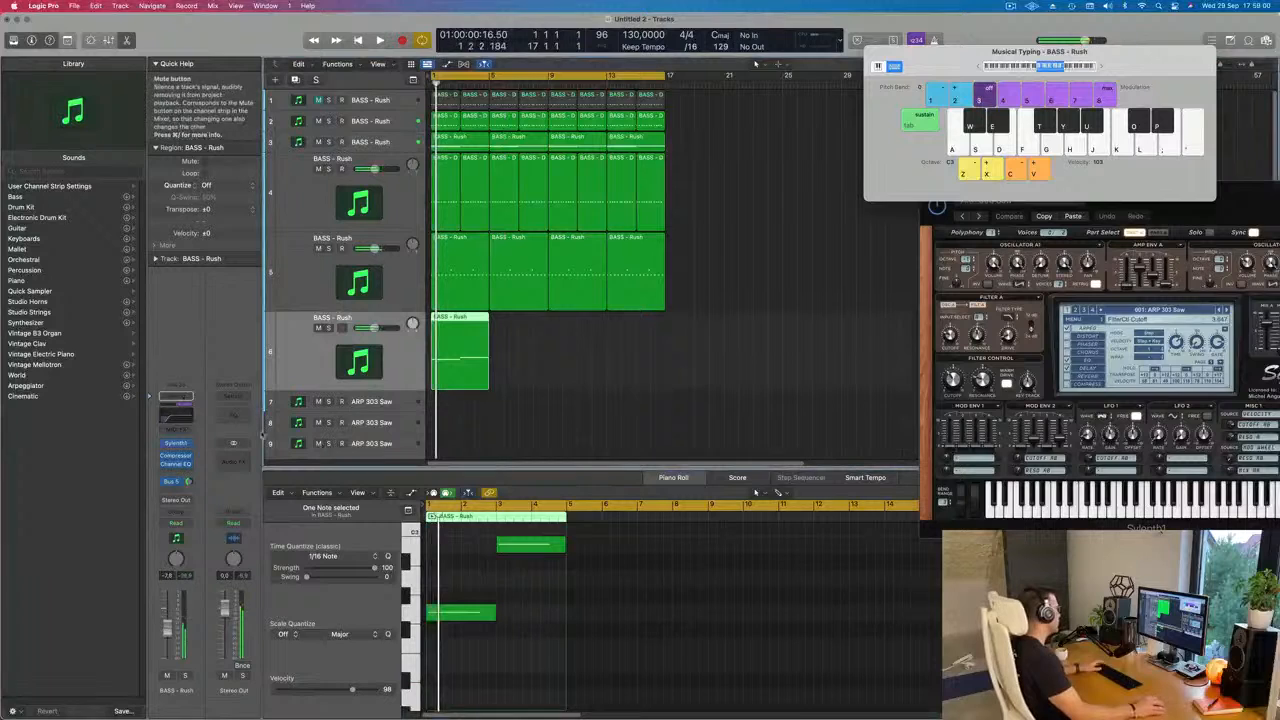
click(176, 444)
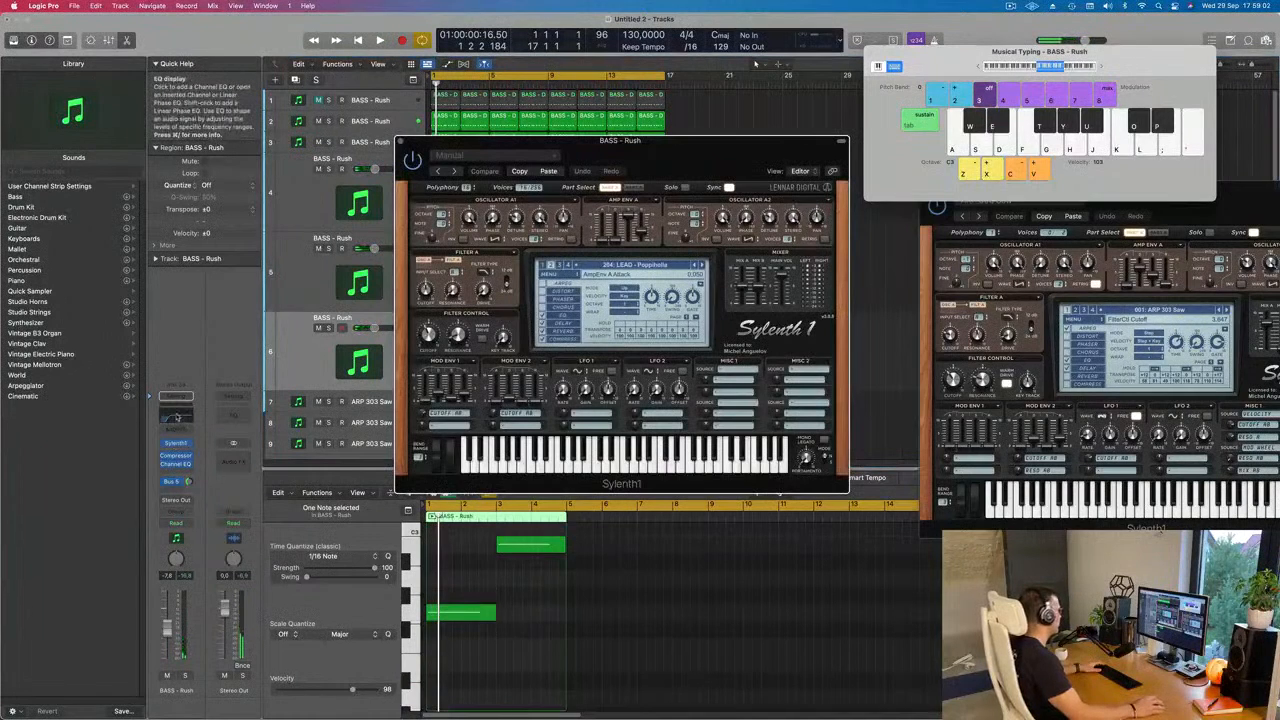
click(176, 463)
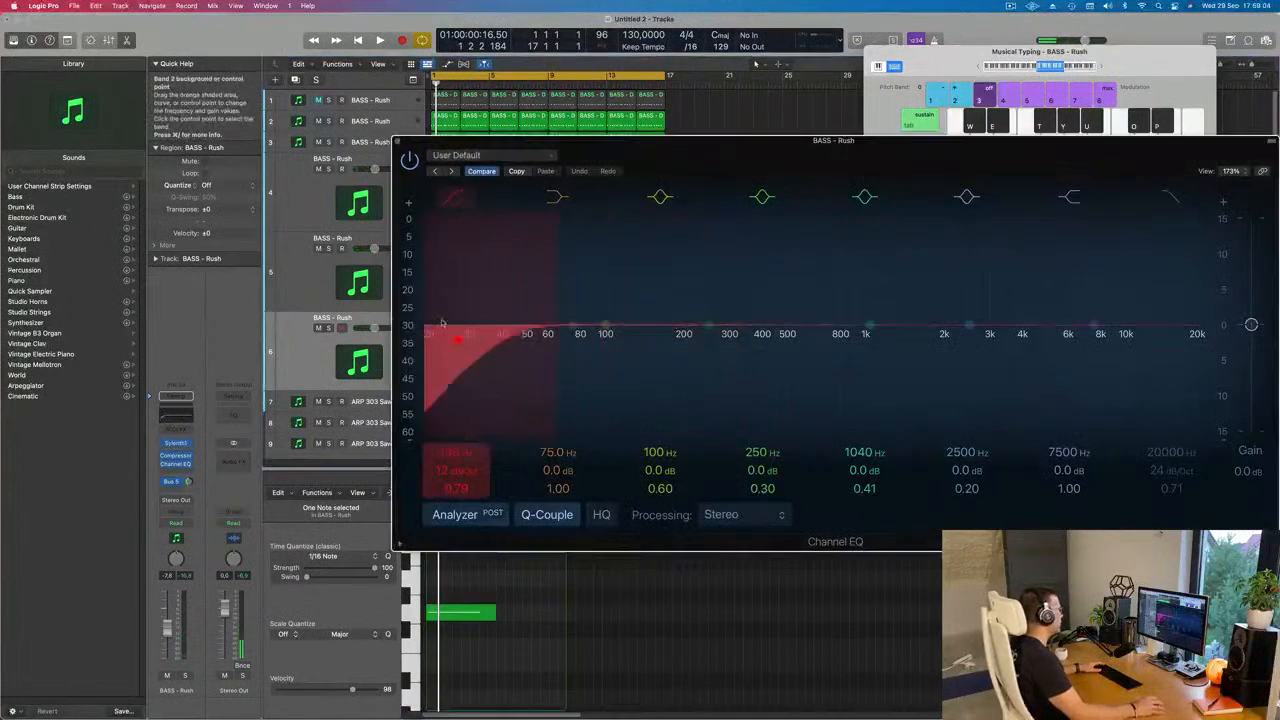
click(398, 141)
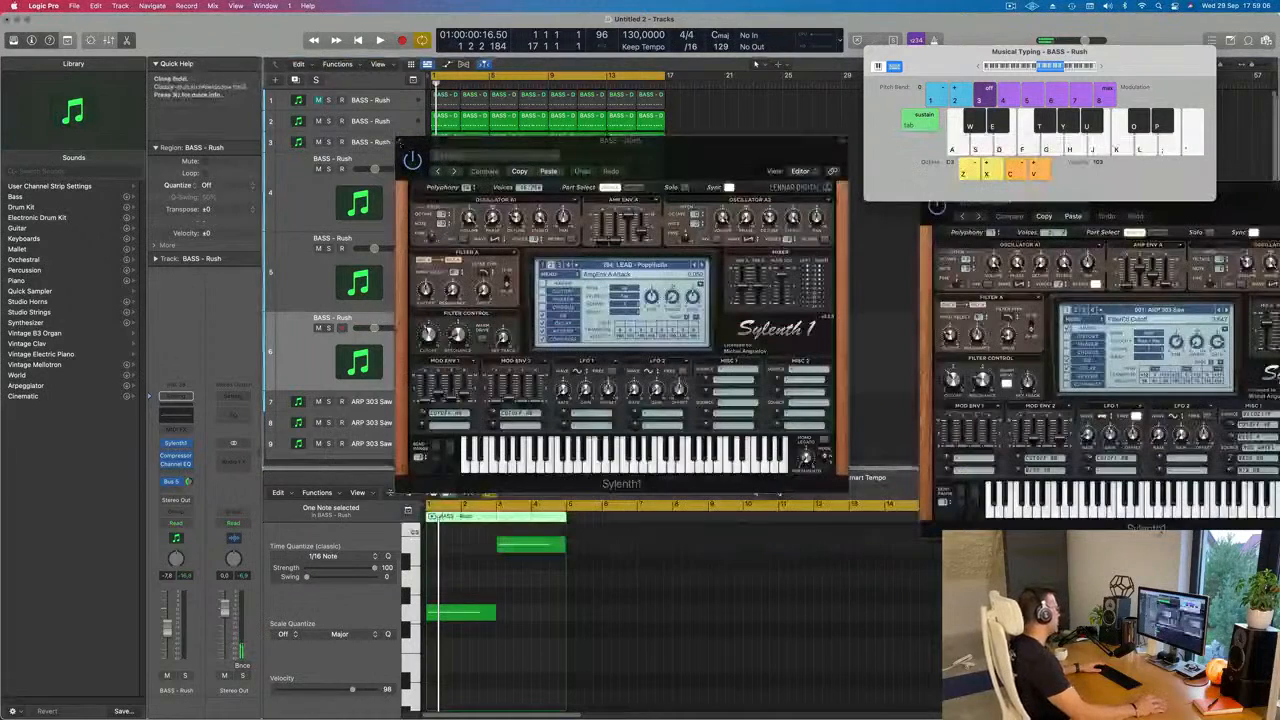
Step: Start playback and load the preset FX - 90's Swoosh in track 6's Sylenth1
key(space)
click(177, 445)
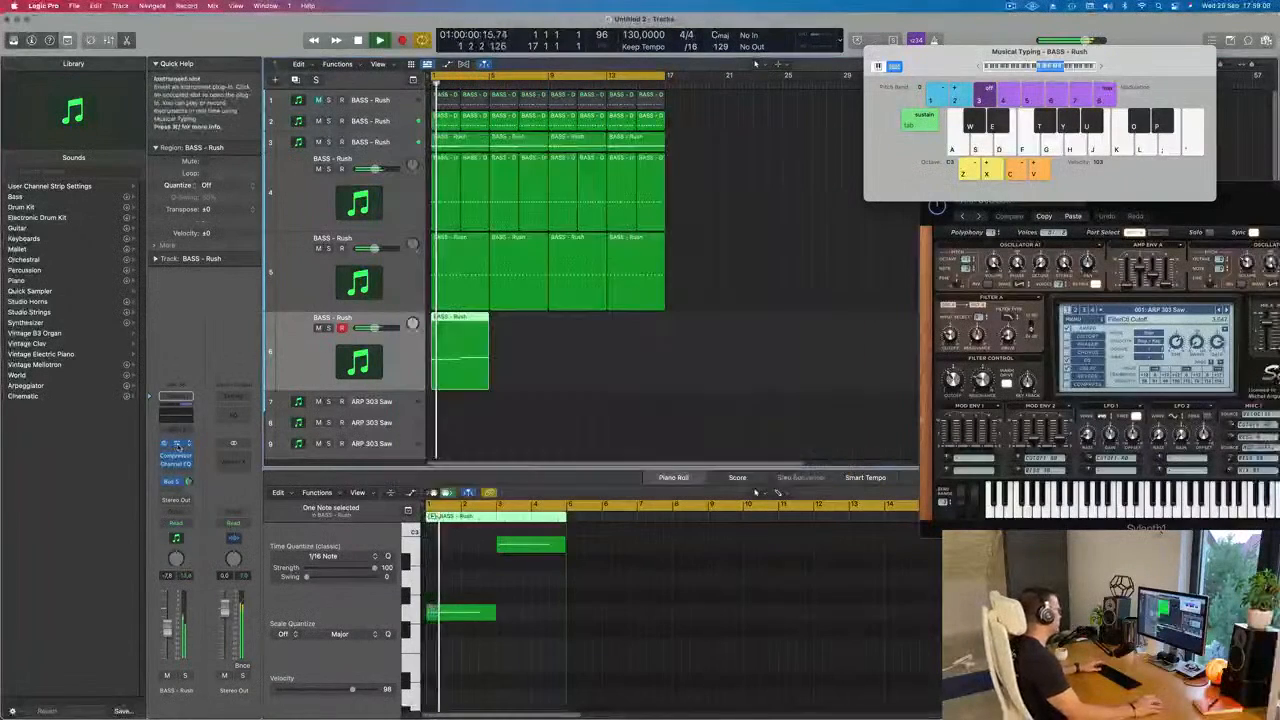
click(177, 445)
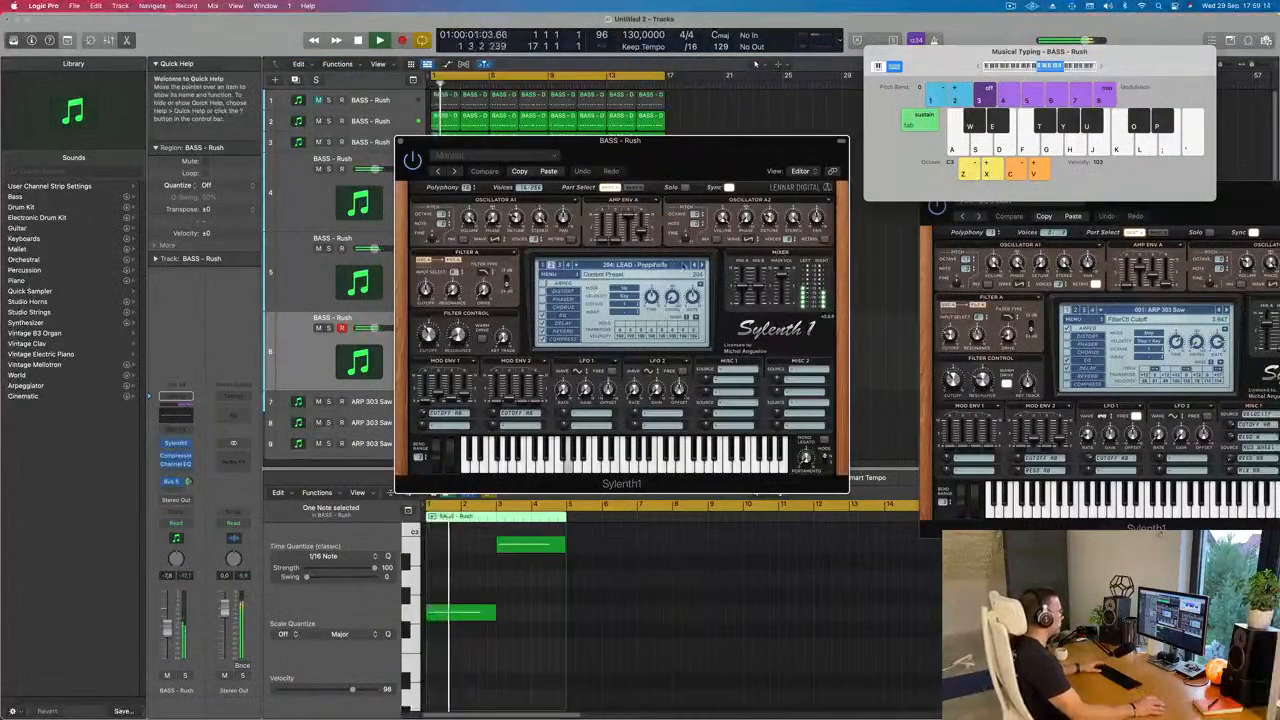
click(684, 266)
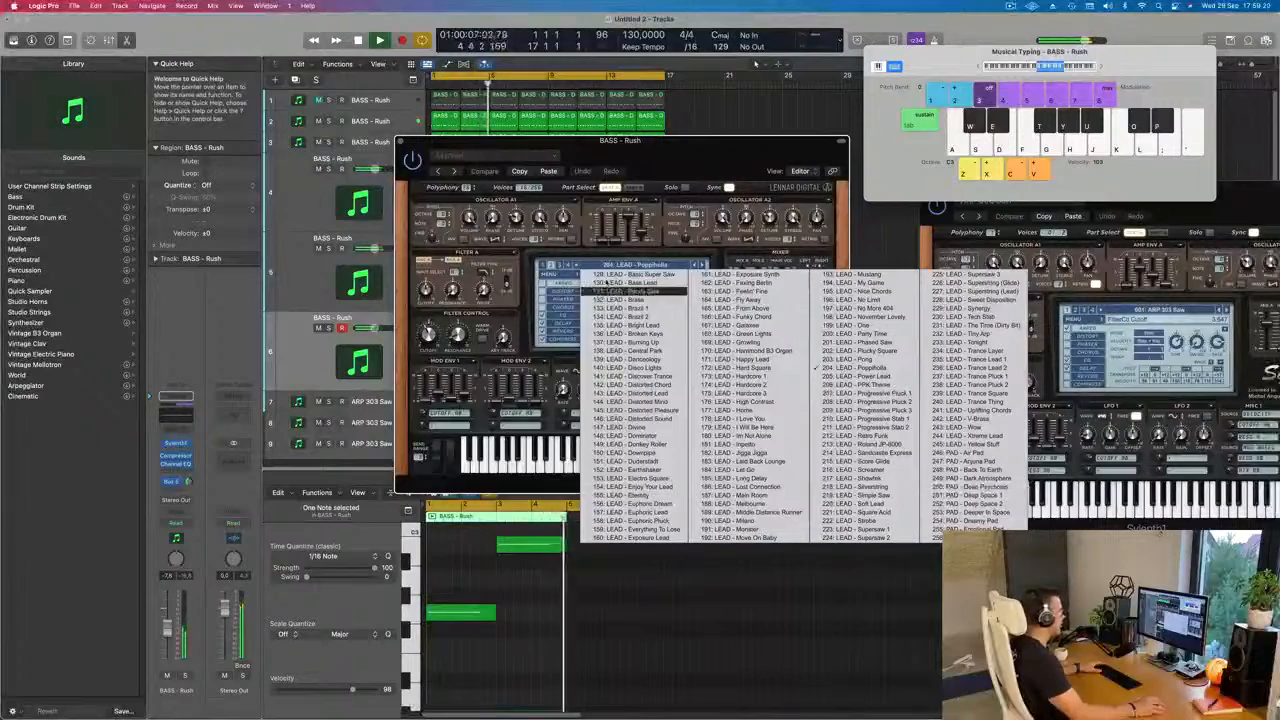
click(543, 265)
click(543, 265)
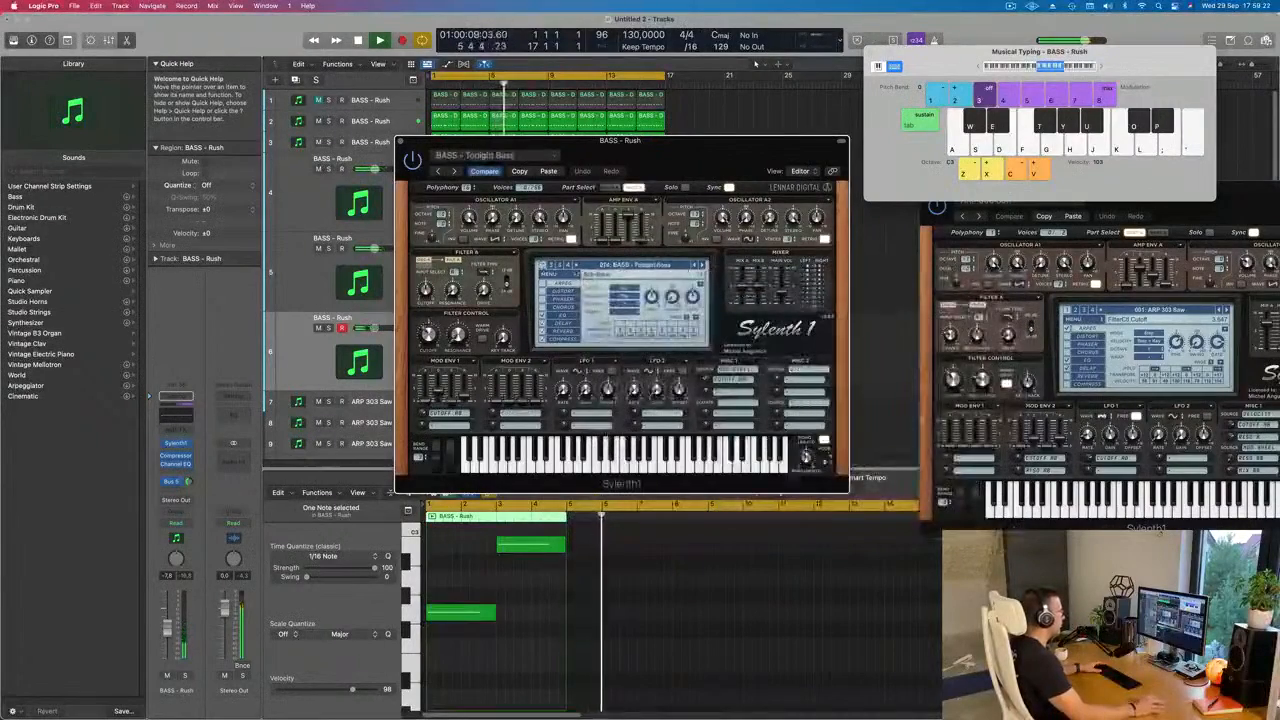
click(614, 265)
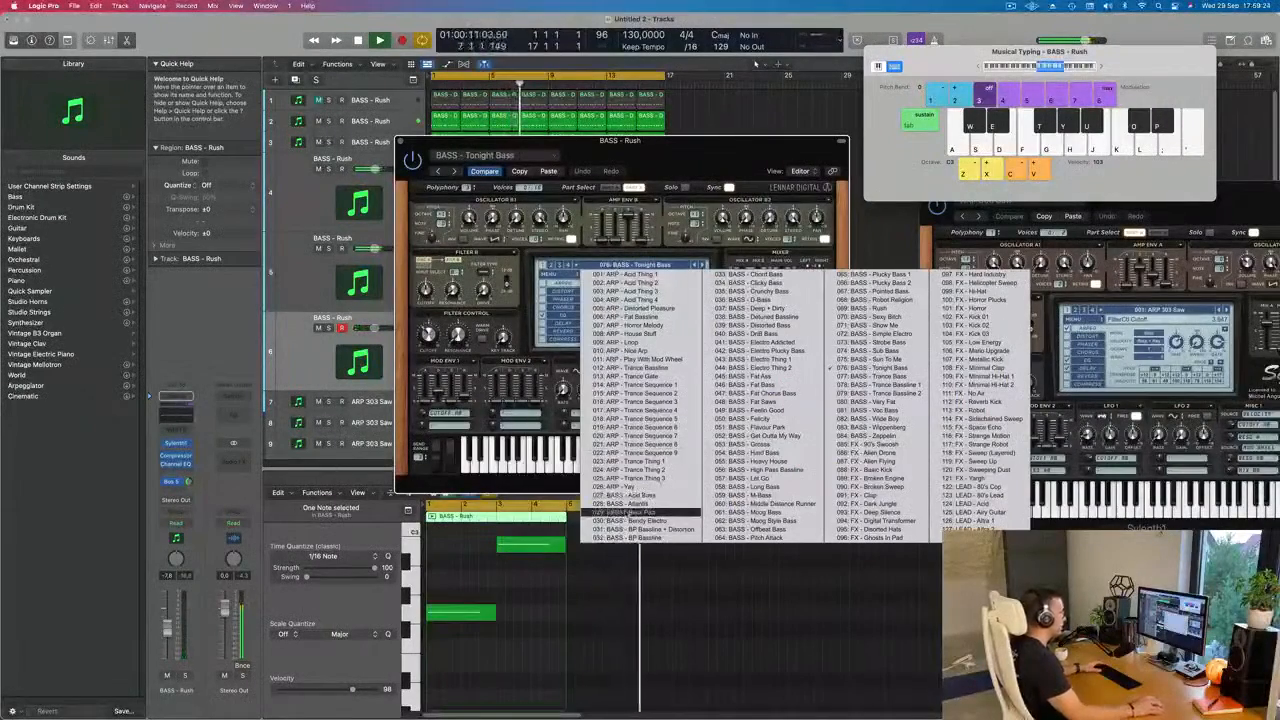
click(862, 444)
Step: Audition the FX presets in track 6's Sylenth1 one after another, from Alien Drone through Low Energy, restarting playback as needed
drag(713, 153, 689, 188)
key(space)
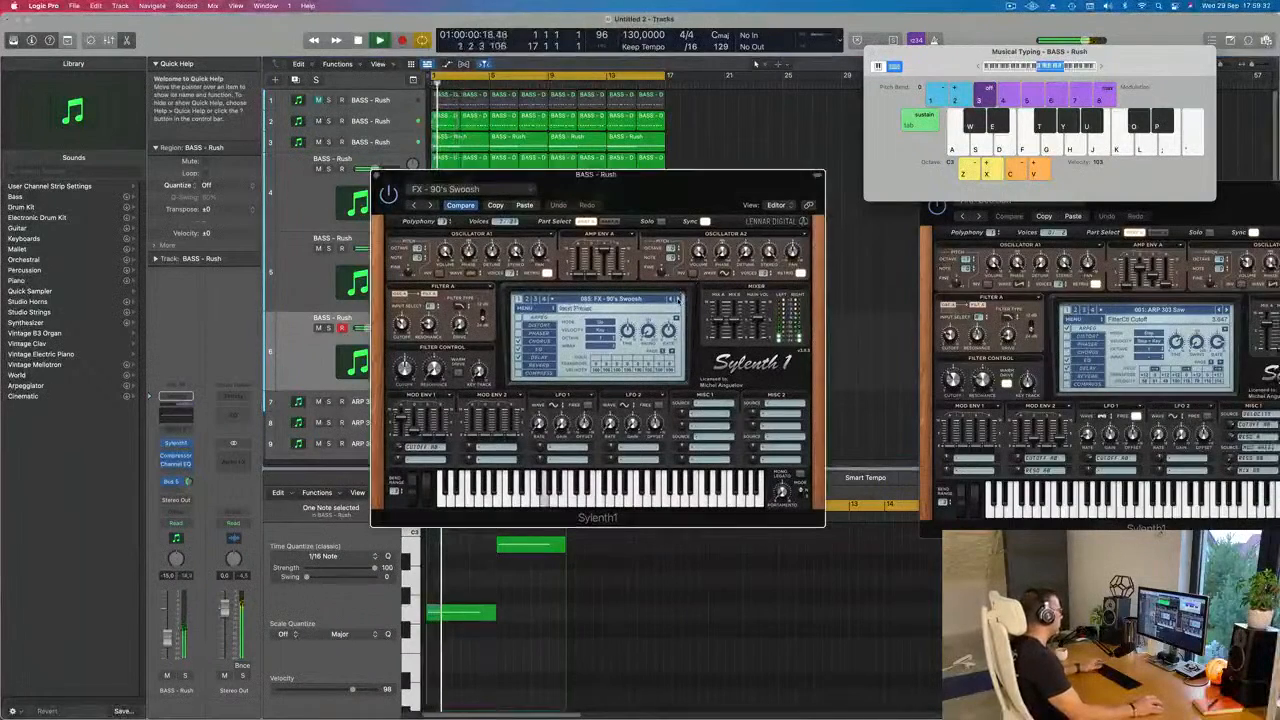
click(677, 298)
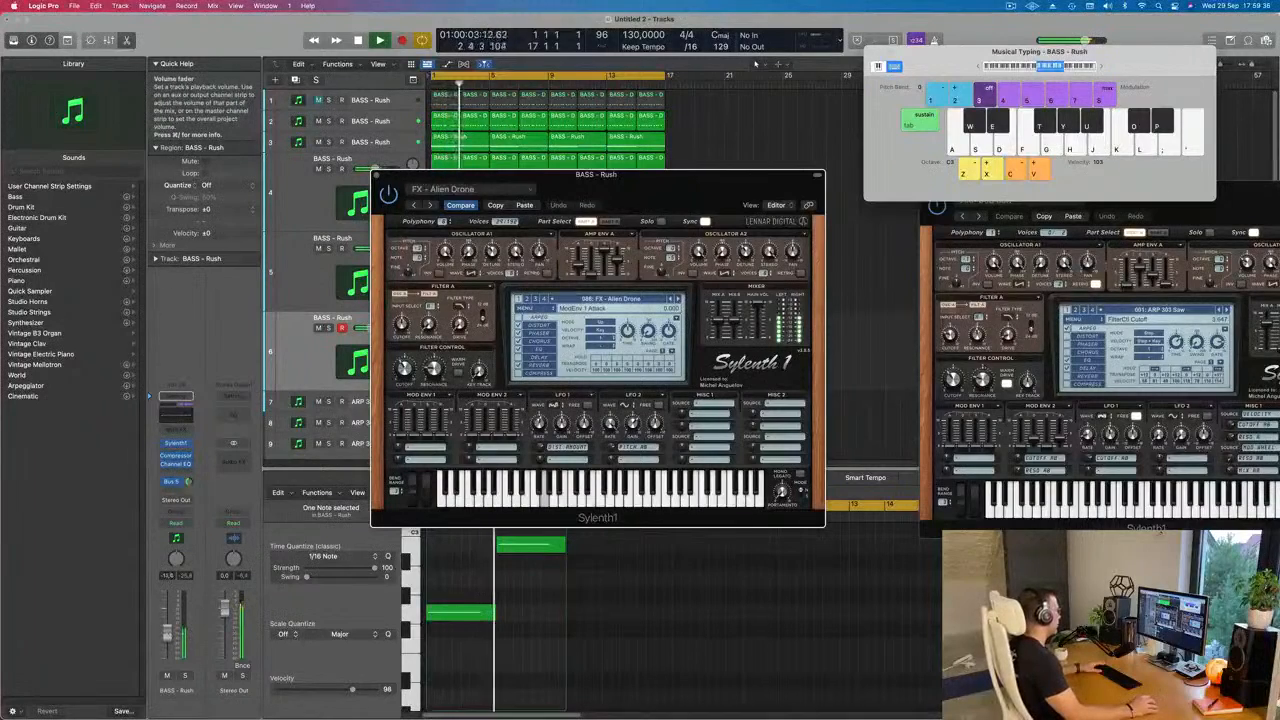
key(space)
click(677, 298)
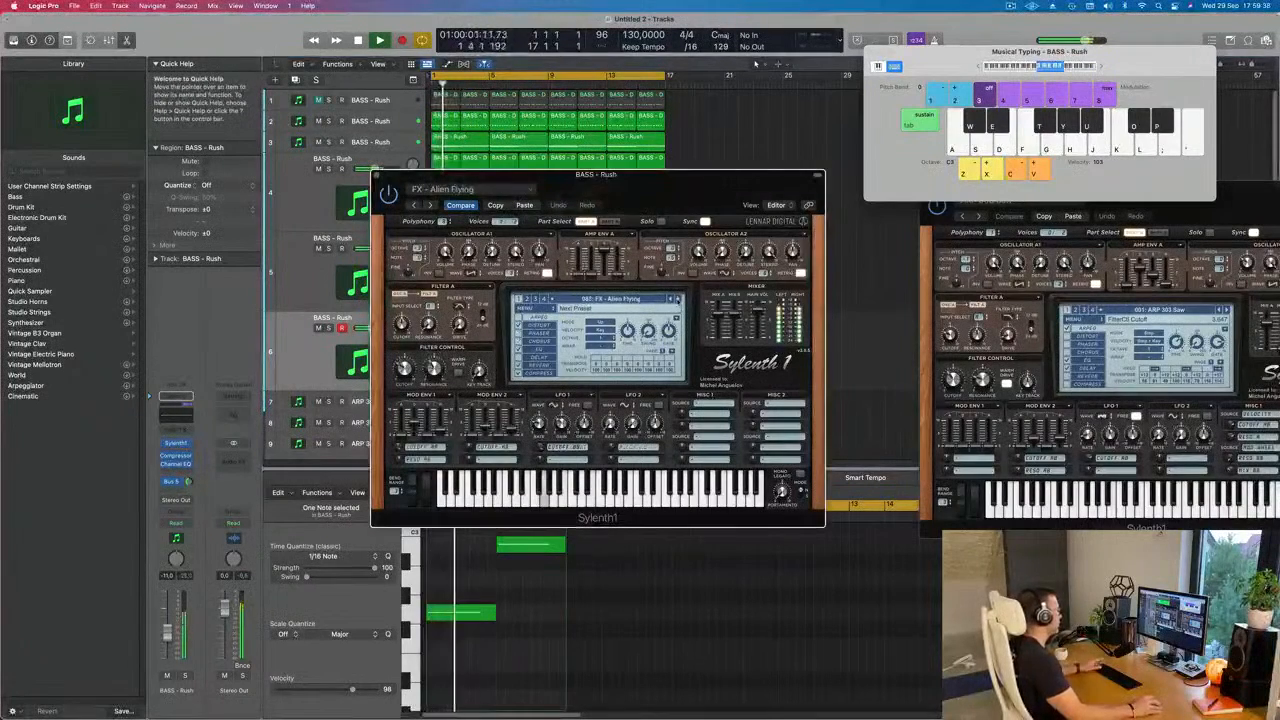
click(677, 298)
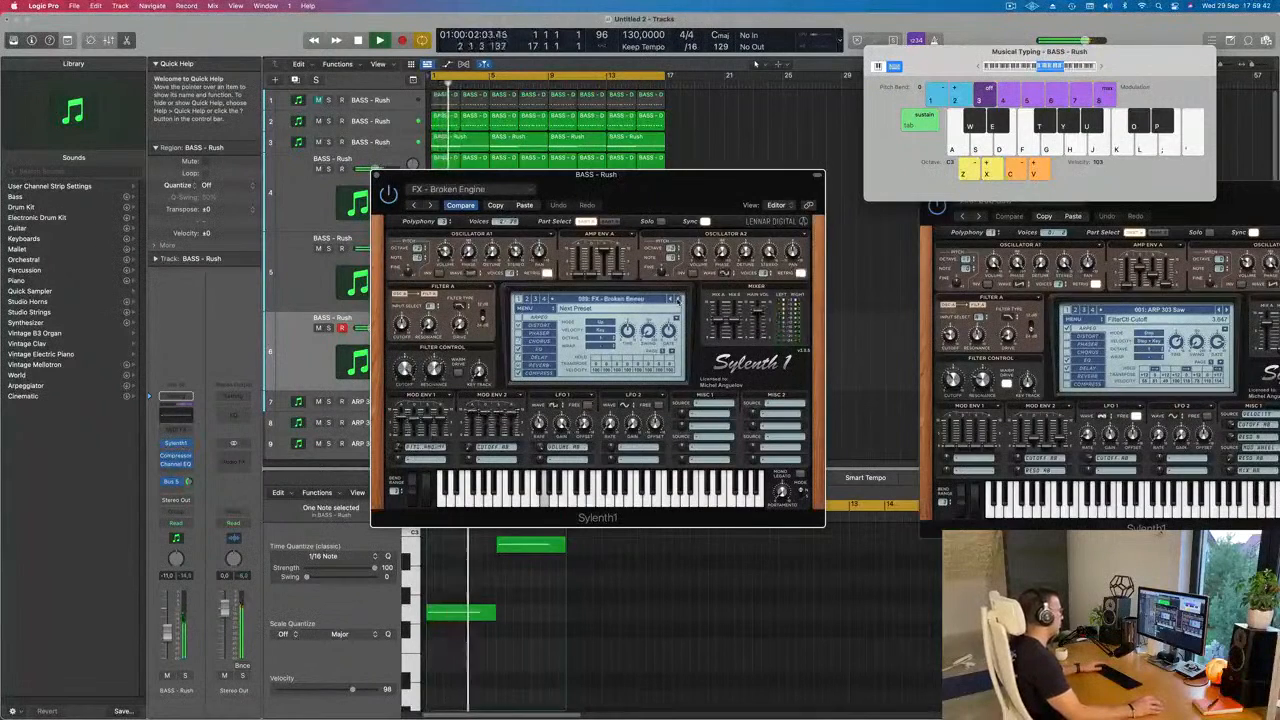
click(677, 298)
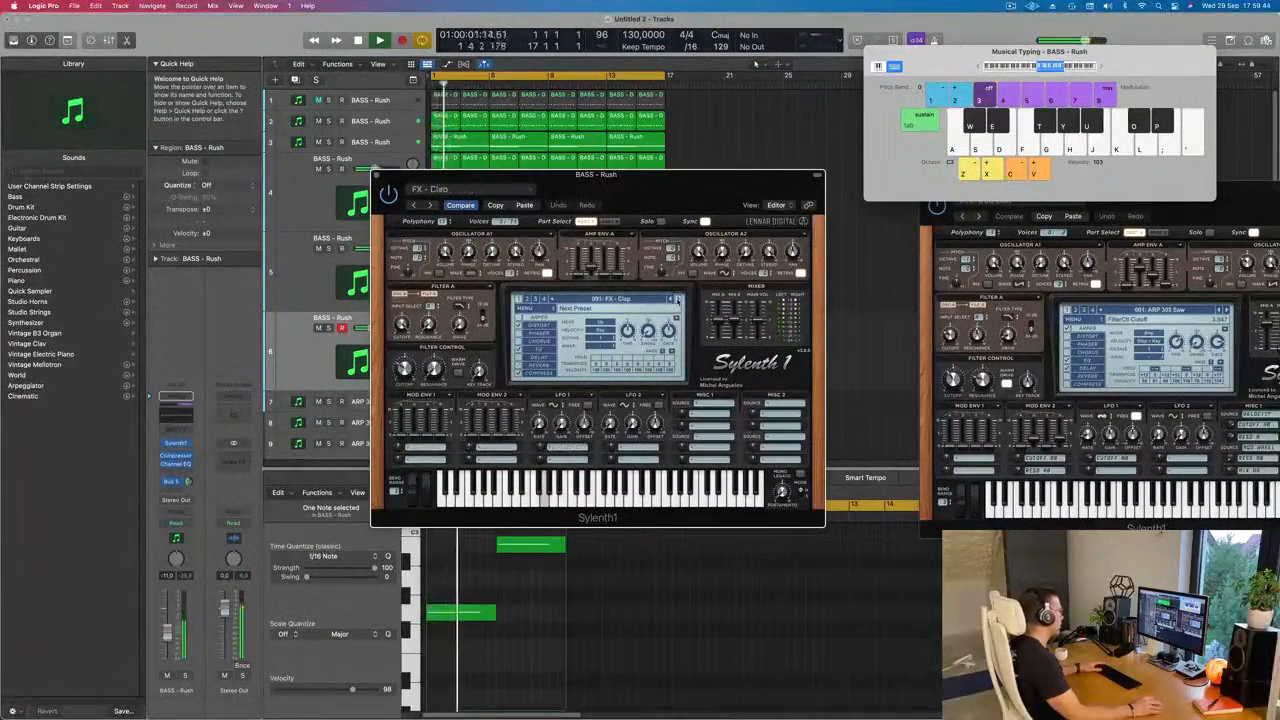
click(677, 298)
click(677, 298)
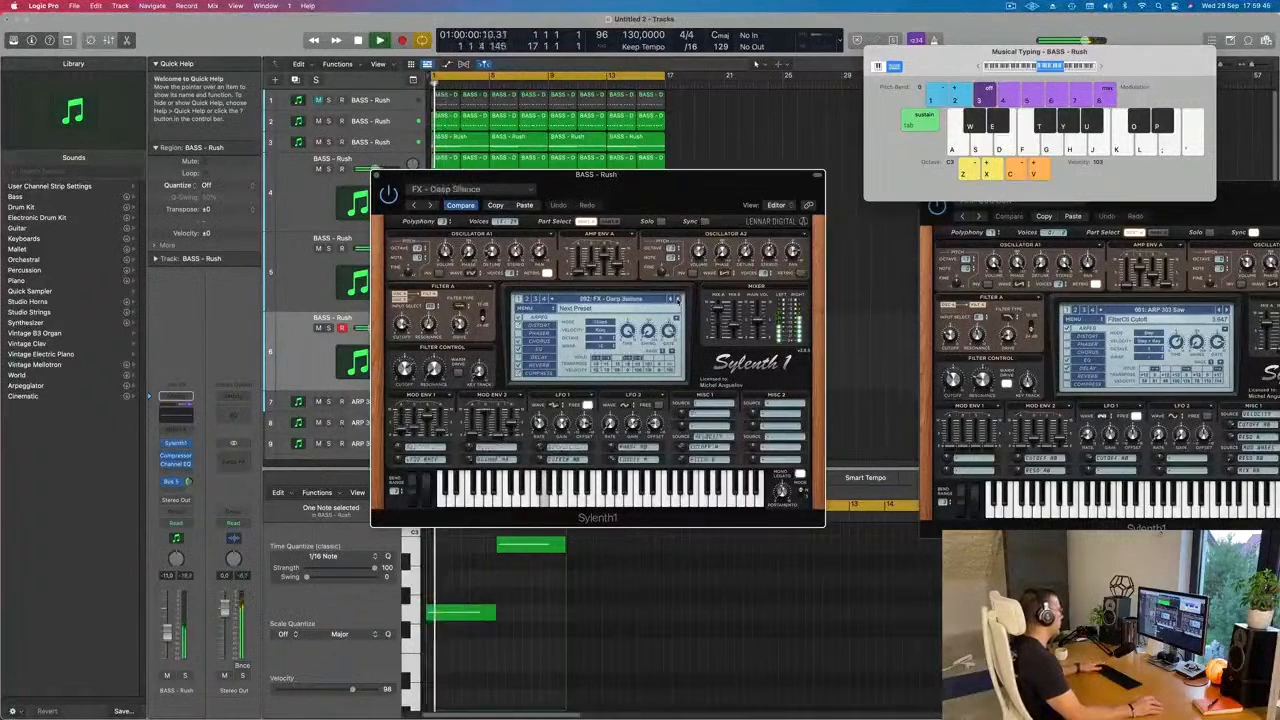
click(677, 298)
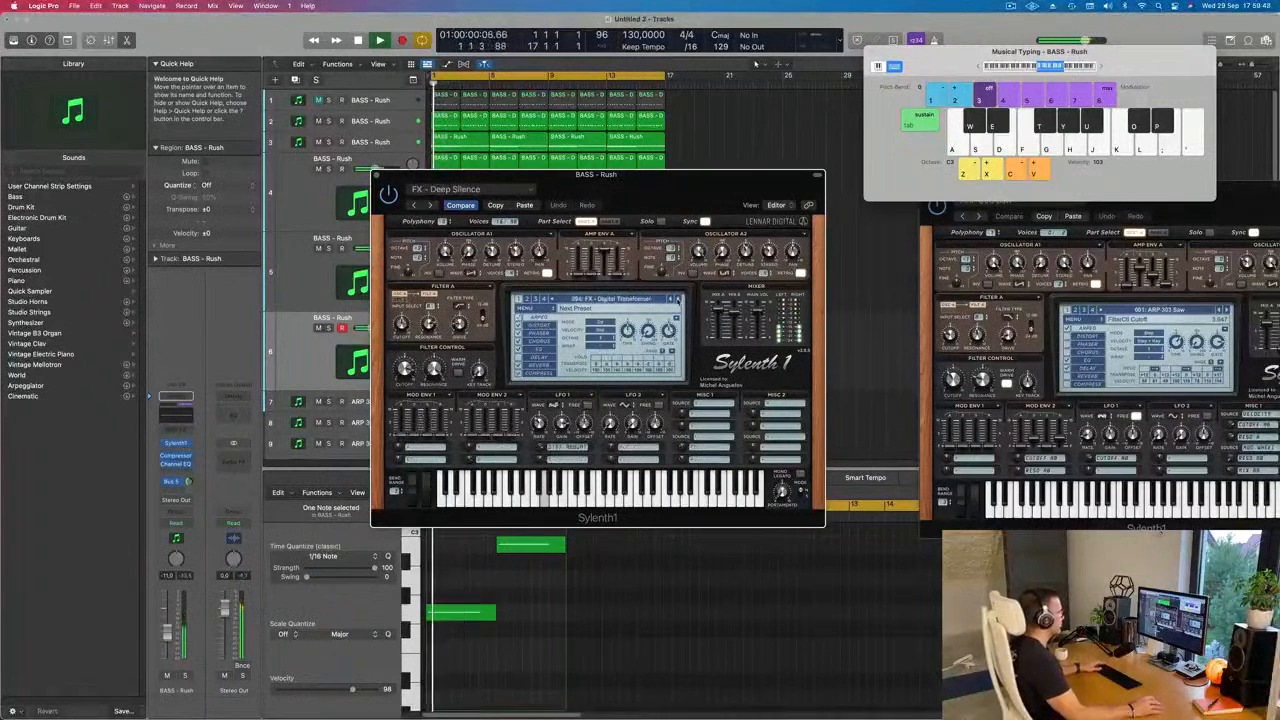
click(677, 298)
click(677, 298)
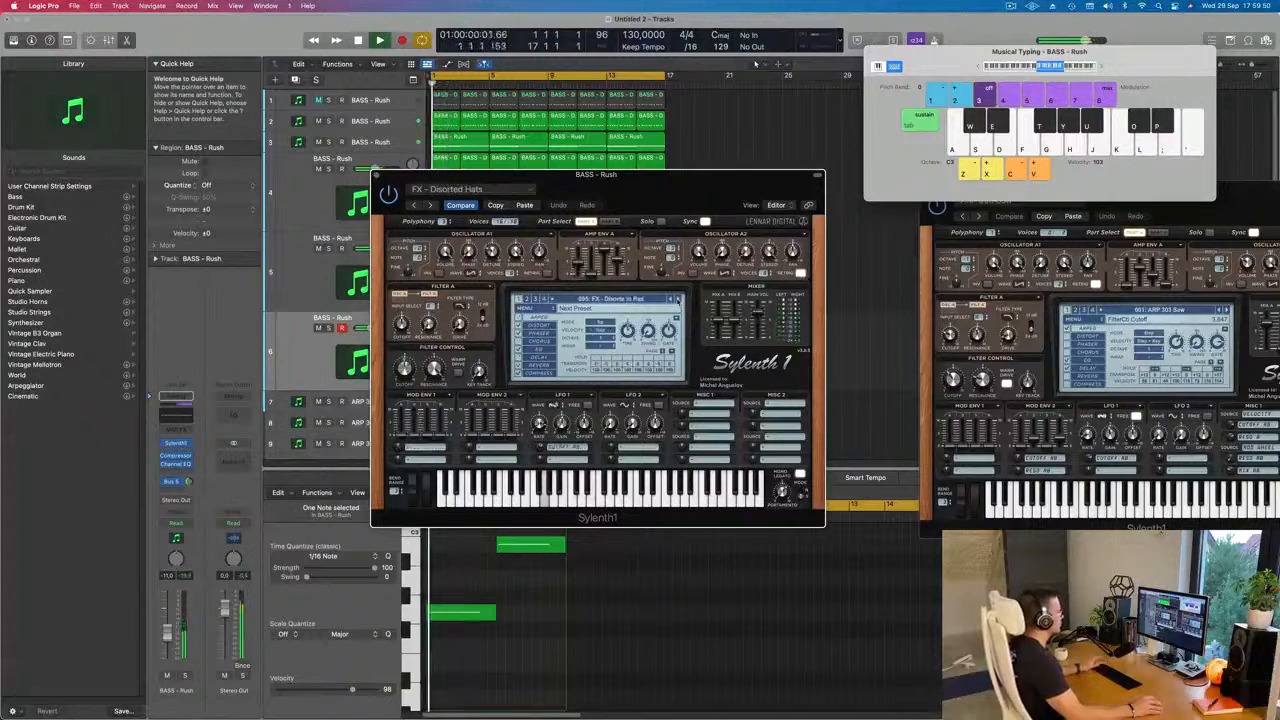
click(677, 298)
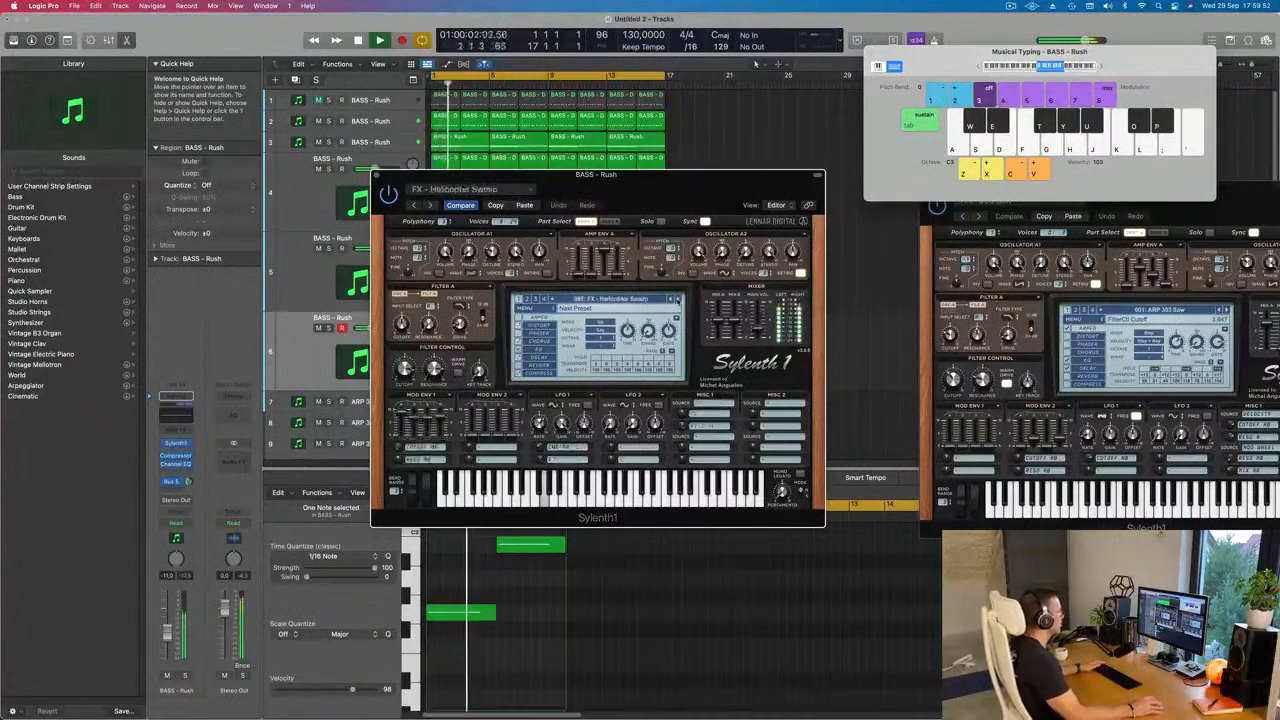
click(677, 298)
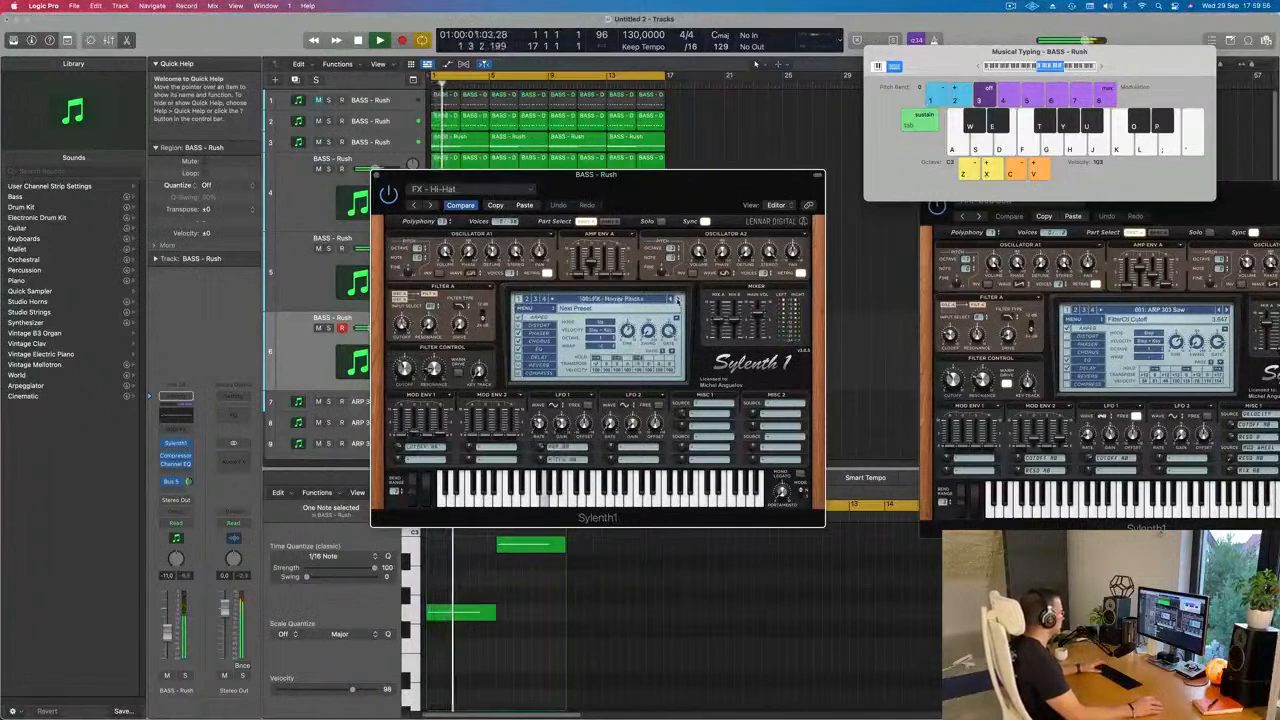
click(677, 298)
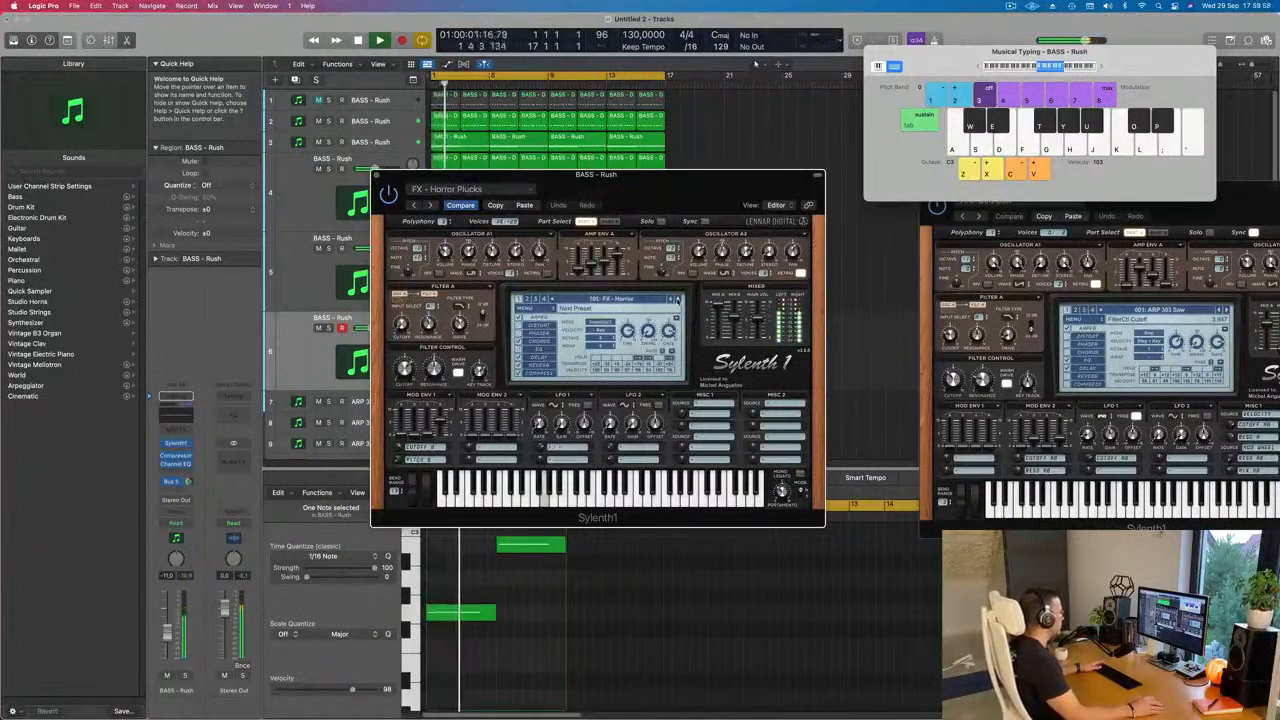
click(677, 298)
click(677, 298)
click(677, 298)
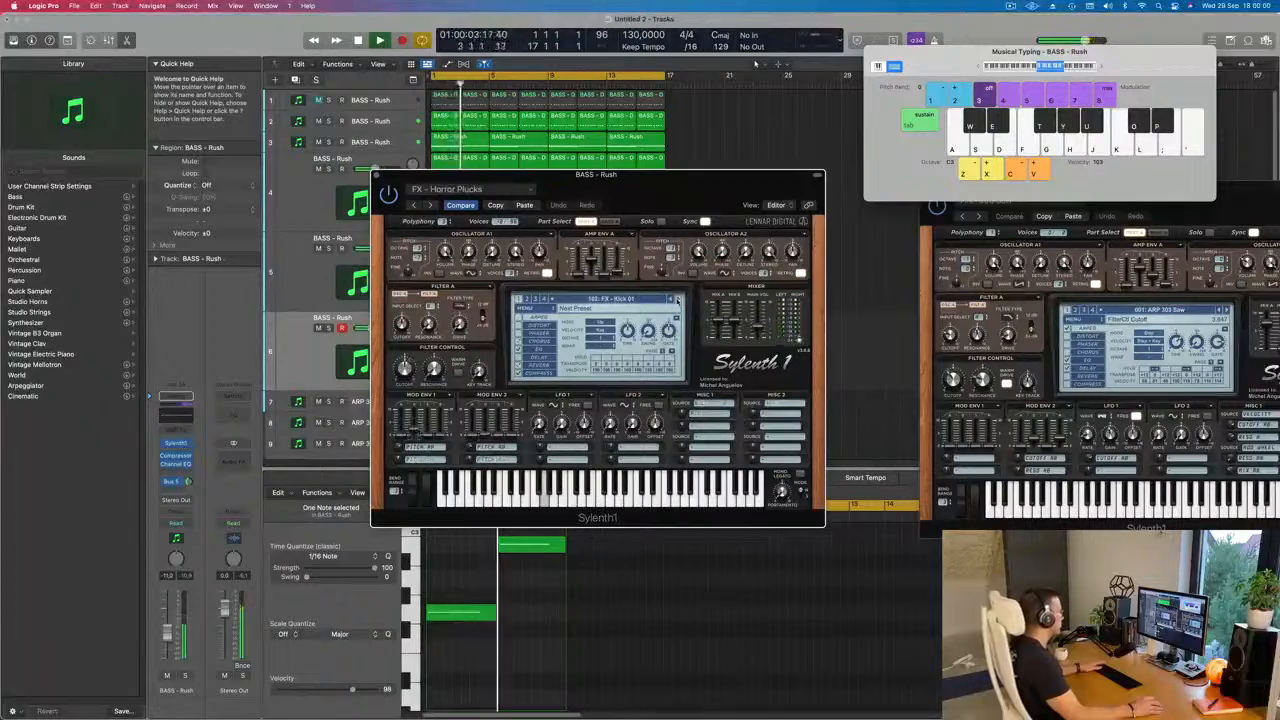
click(677, 298)
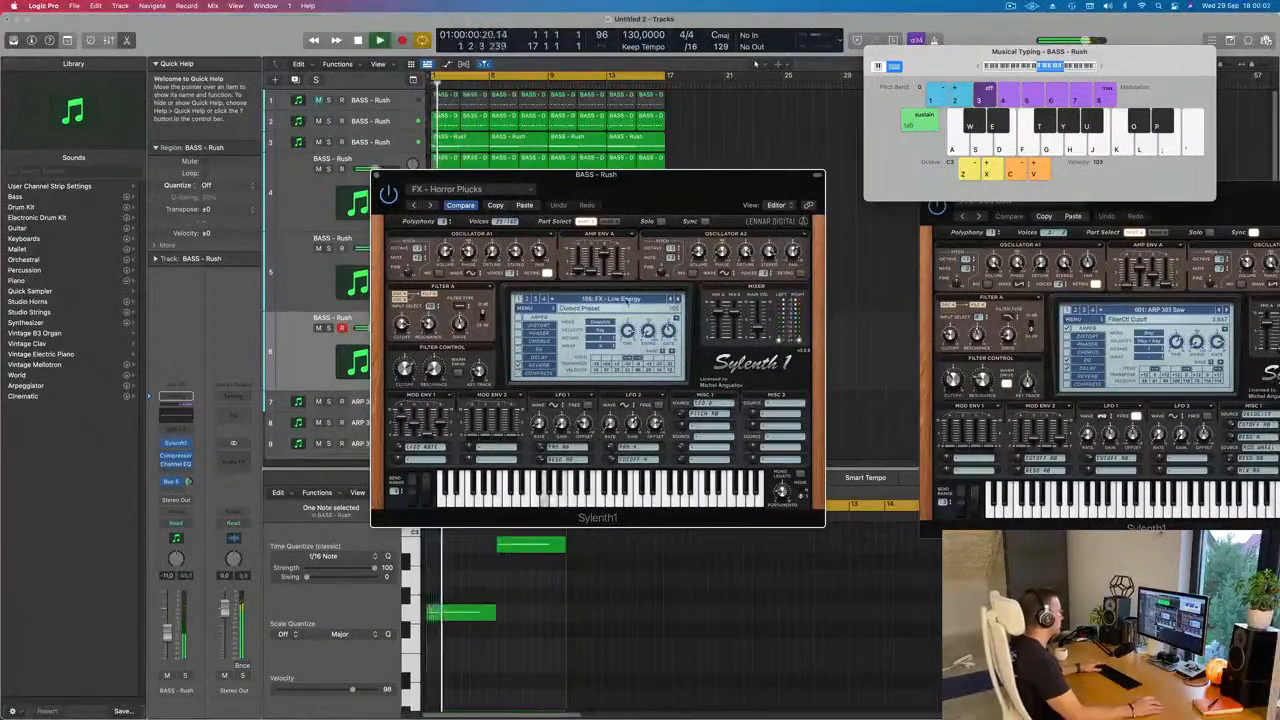
Step: Load the preset FX - Yargh in track 6's Sylenth1 and audition it from the start of the loop
click(626, 299)
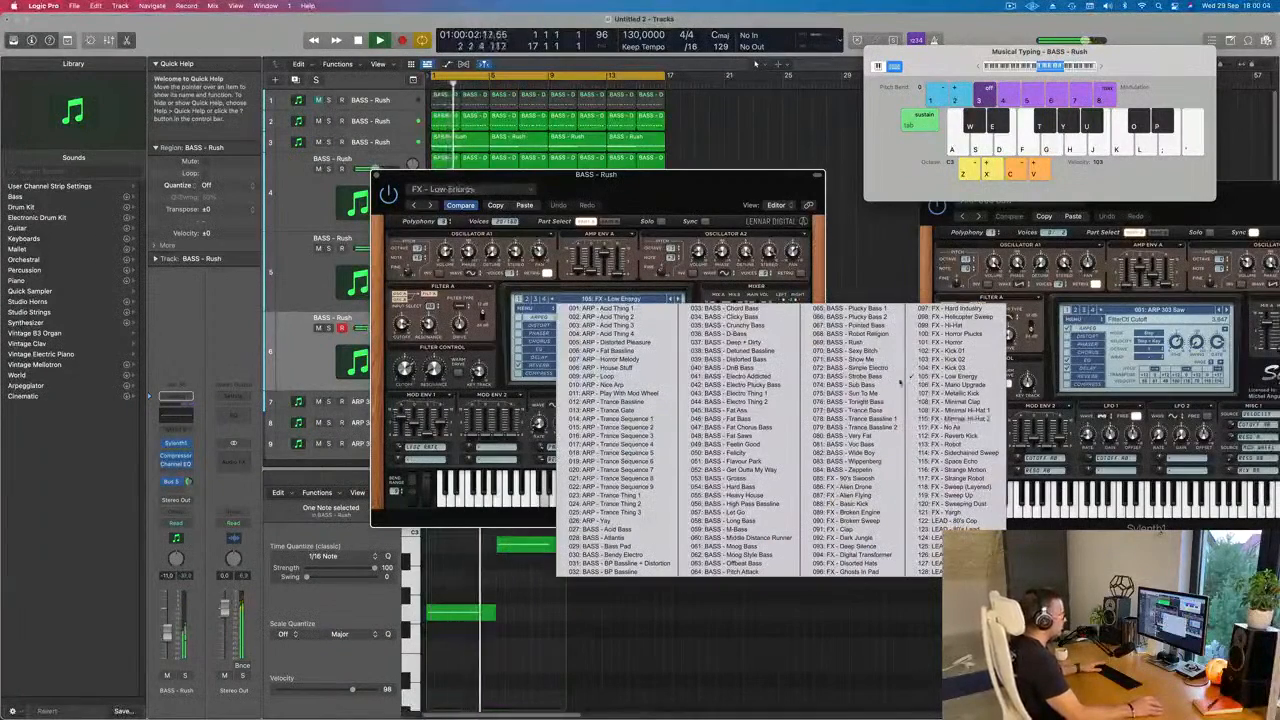
click(975, 513)
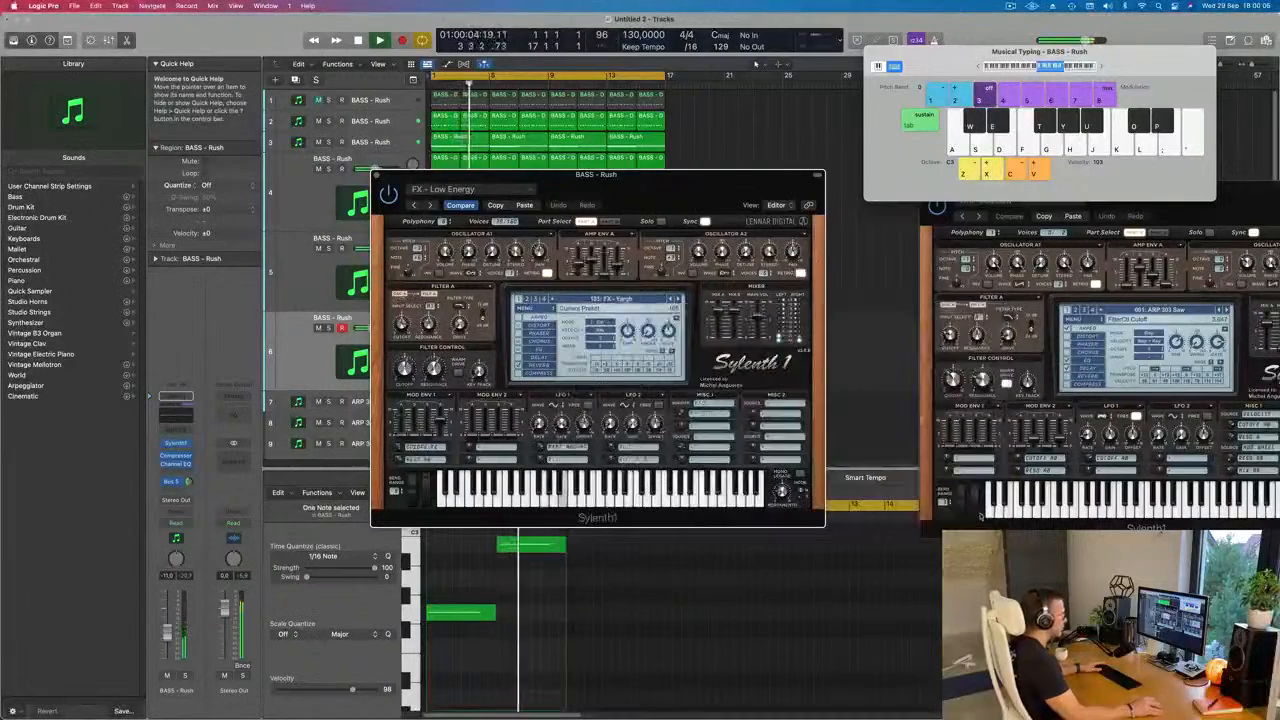
key(space)
key(space)
drag(715, 188, 783, 191)
key(space)
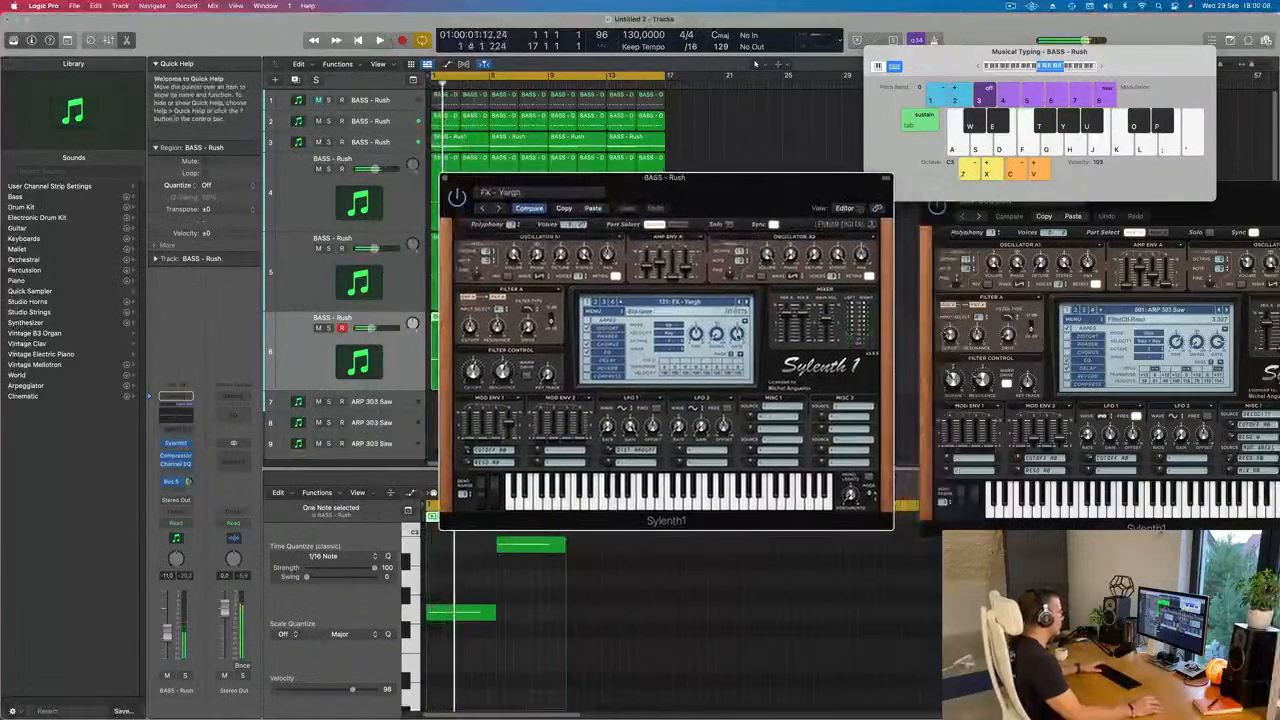
key(space)
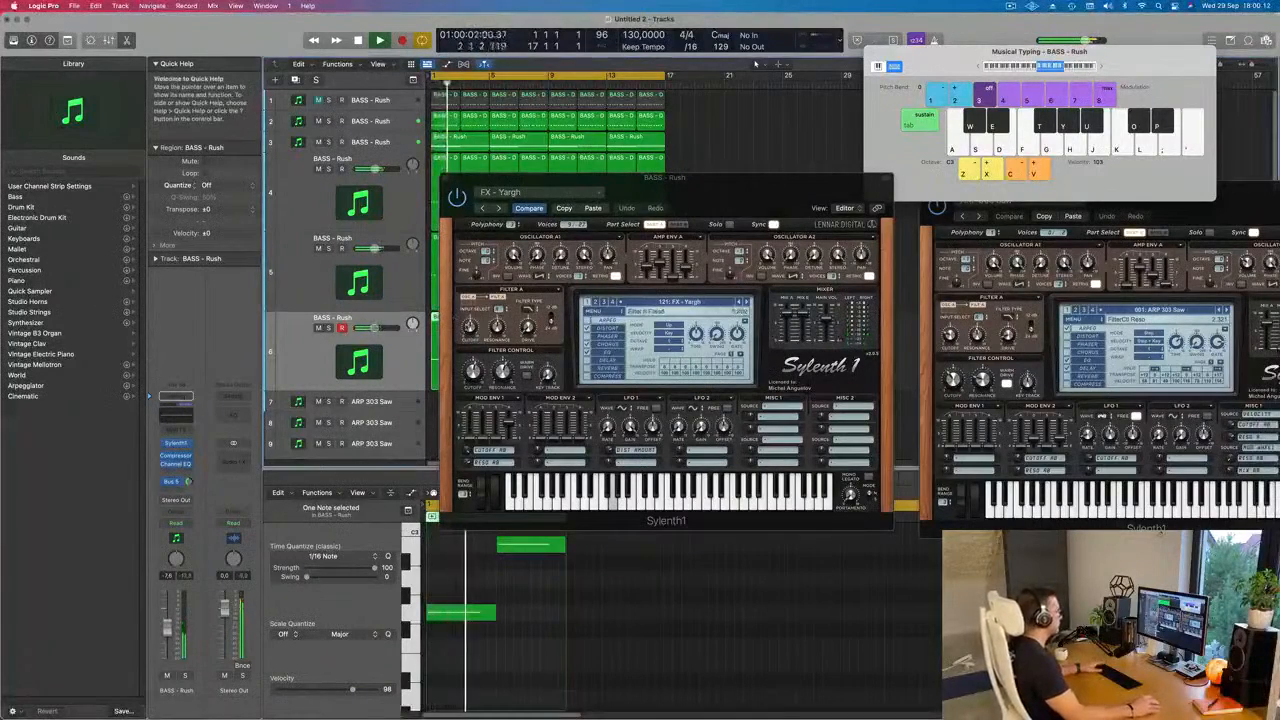
Step: Switch track 6's Sylenth1 to the preset FX - Sweeping Dust and lower the track's volume
drag(746, 192, 834, 242)
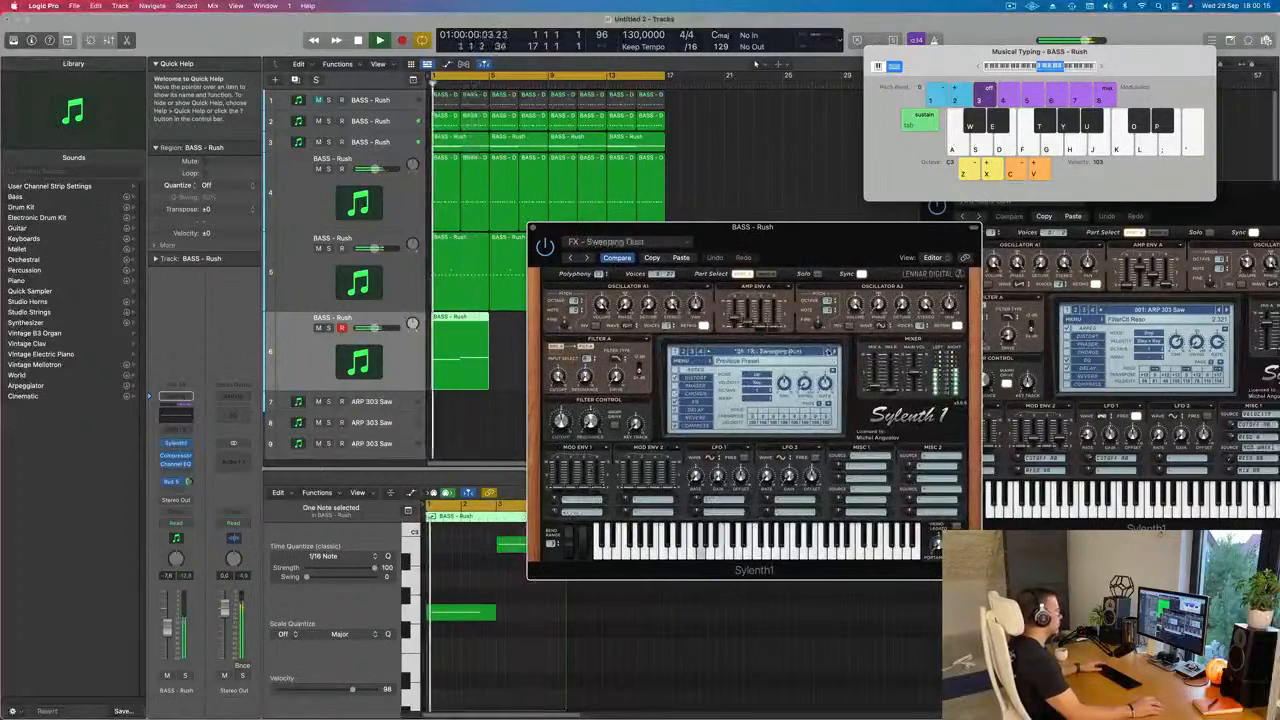
key(space)
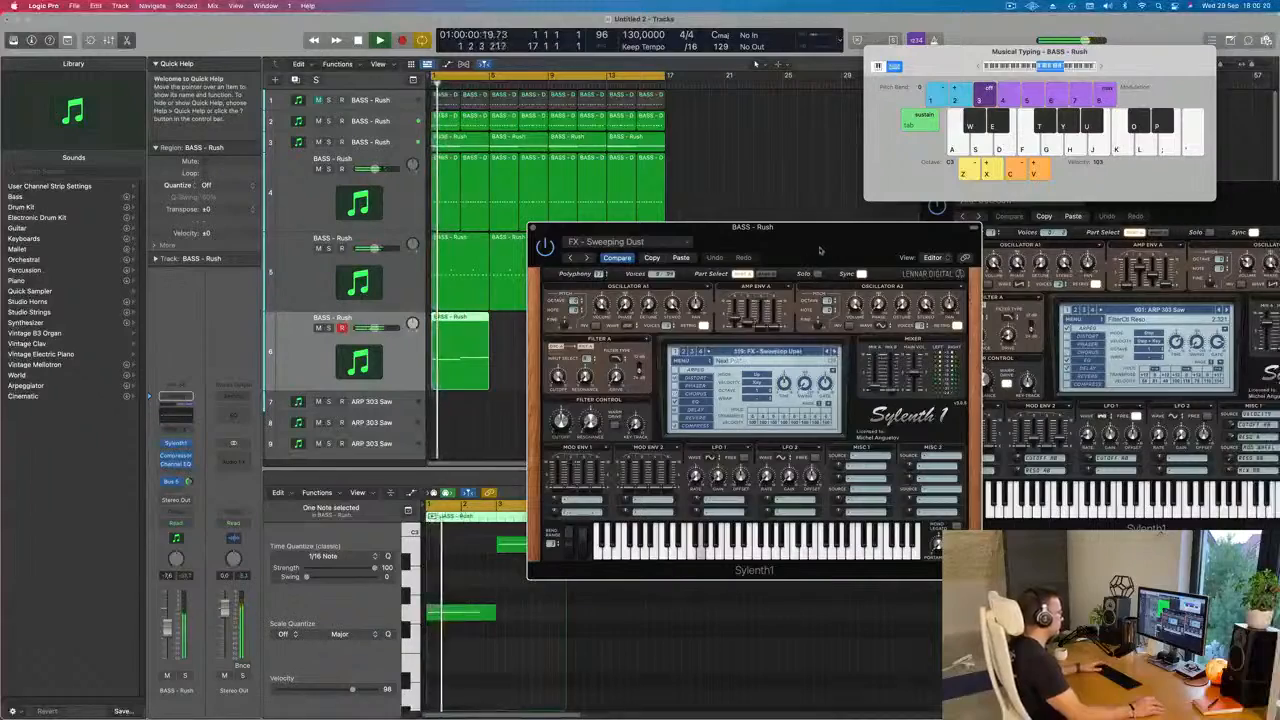
drag(822, 246, 851, 231)
drag(167, 626, 168, 640)
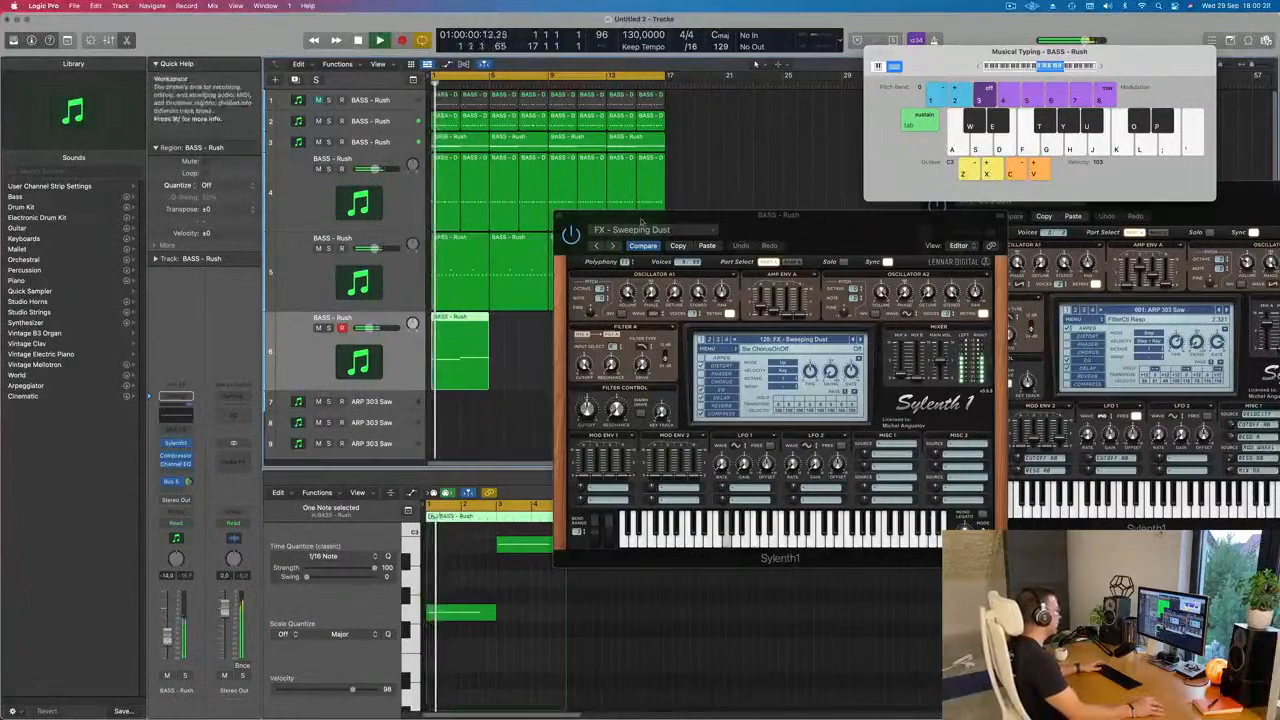
Step: Repeat track 6's region three times so the copies fill the track up to bar 17, removing any surplus repeat
drag(648, 216, 928, 229)
click(457, 362)
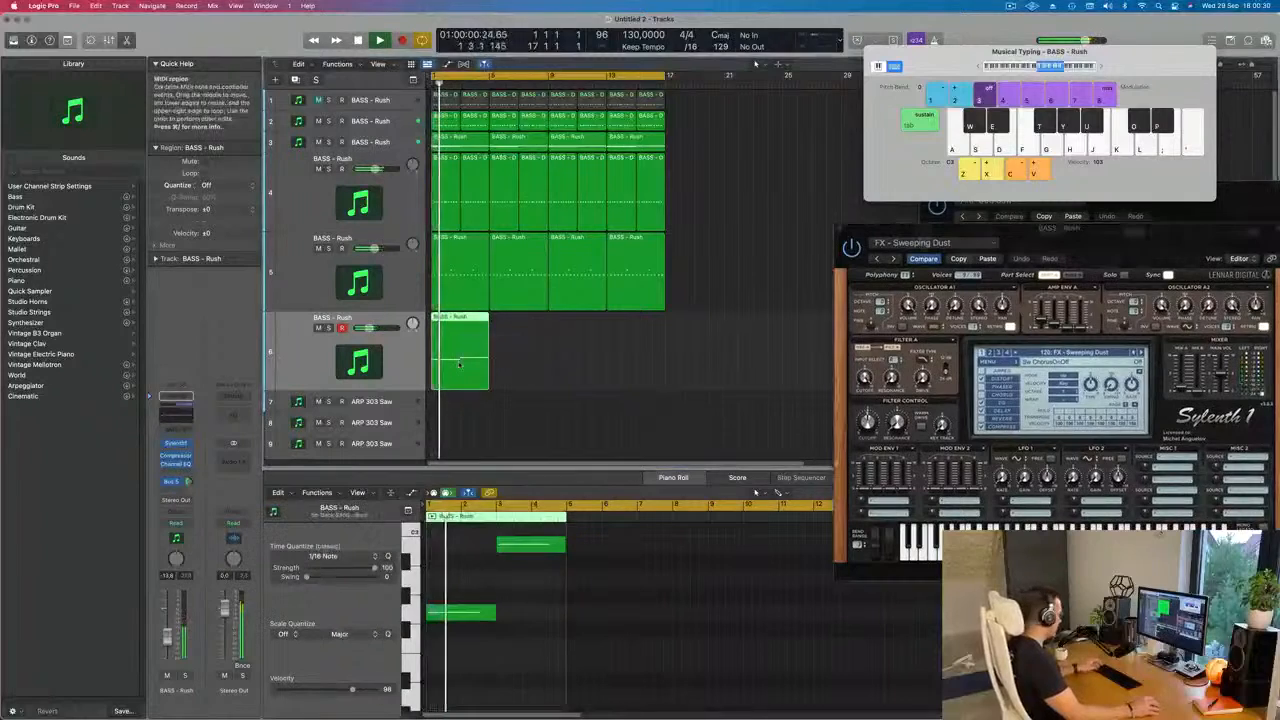
key(super+r)
key(super+r)
key(super+r)
key(super+r)
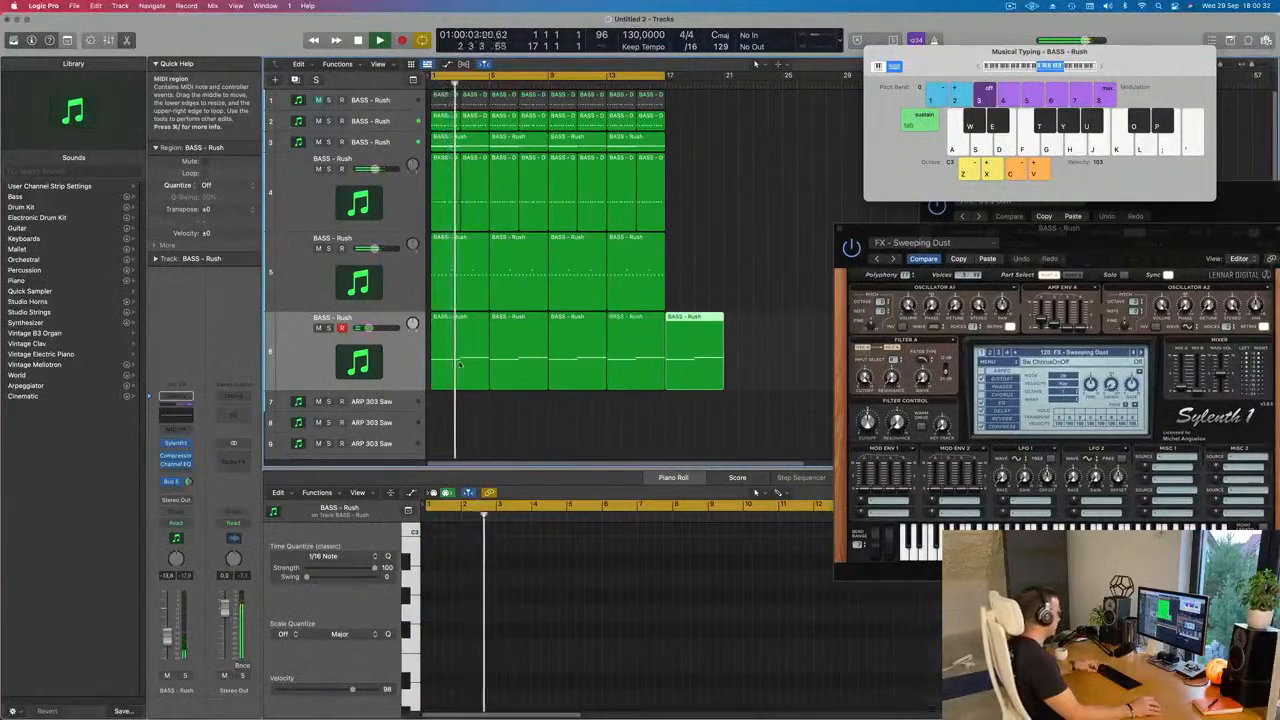
key(super+z)
Step: Duplicate track 6 with its settings, copy its first region to the new track 7 and repeat it three times up to bar 17
click(300, 350)
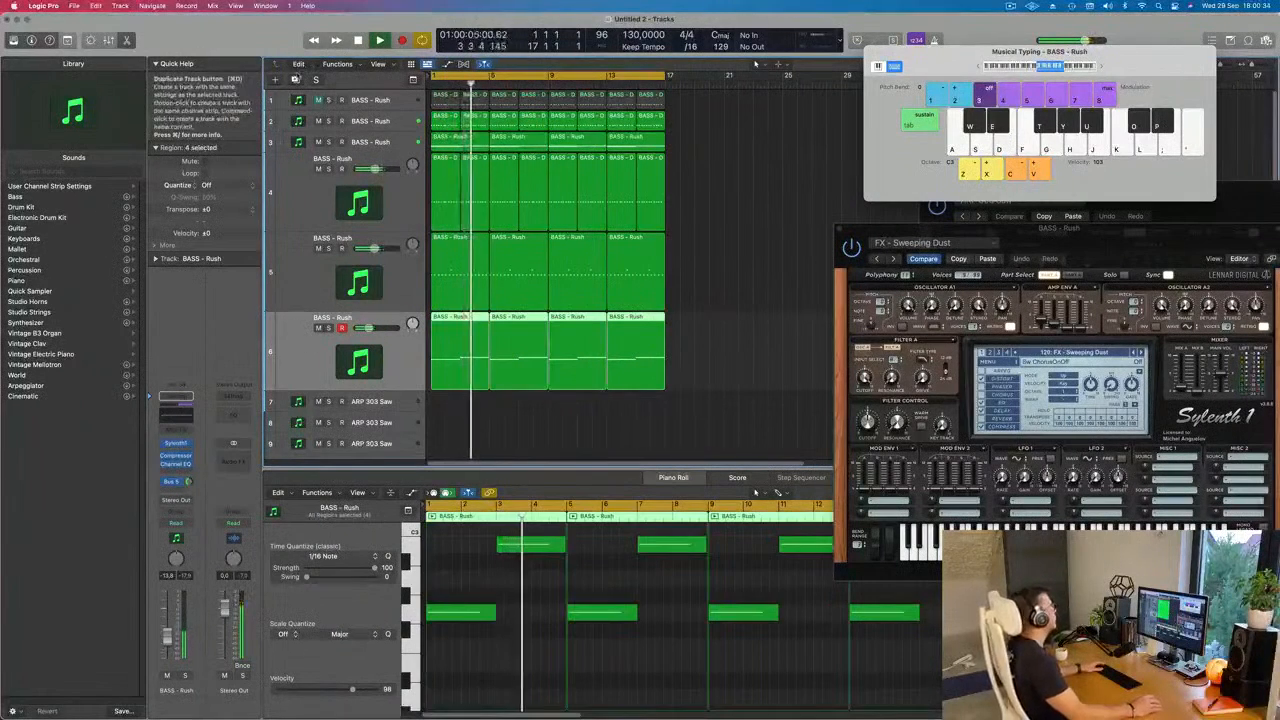
click(298, 79)
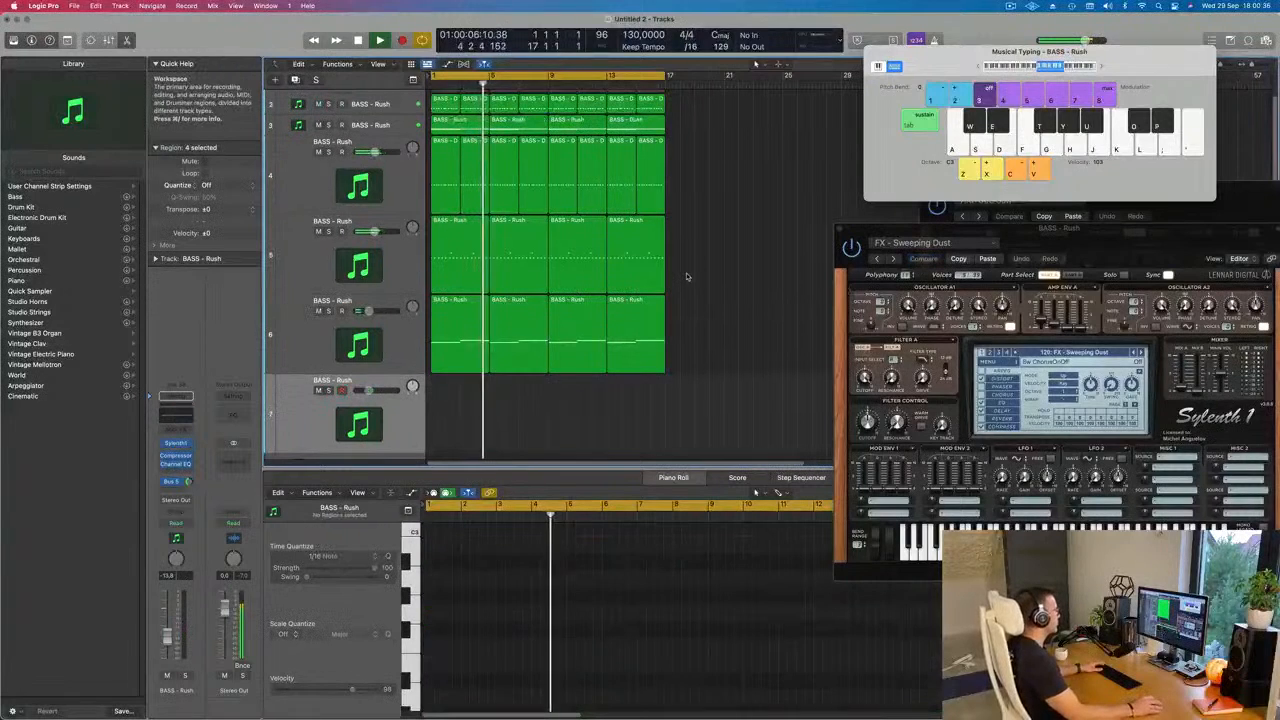
click(452, 316)
drag(449, 312, 447, 391)
key(super+r)
key(super+r)
key(super+r)
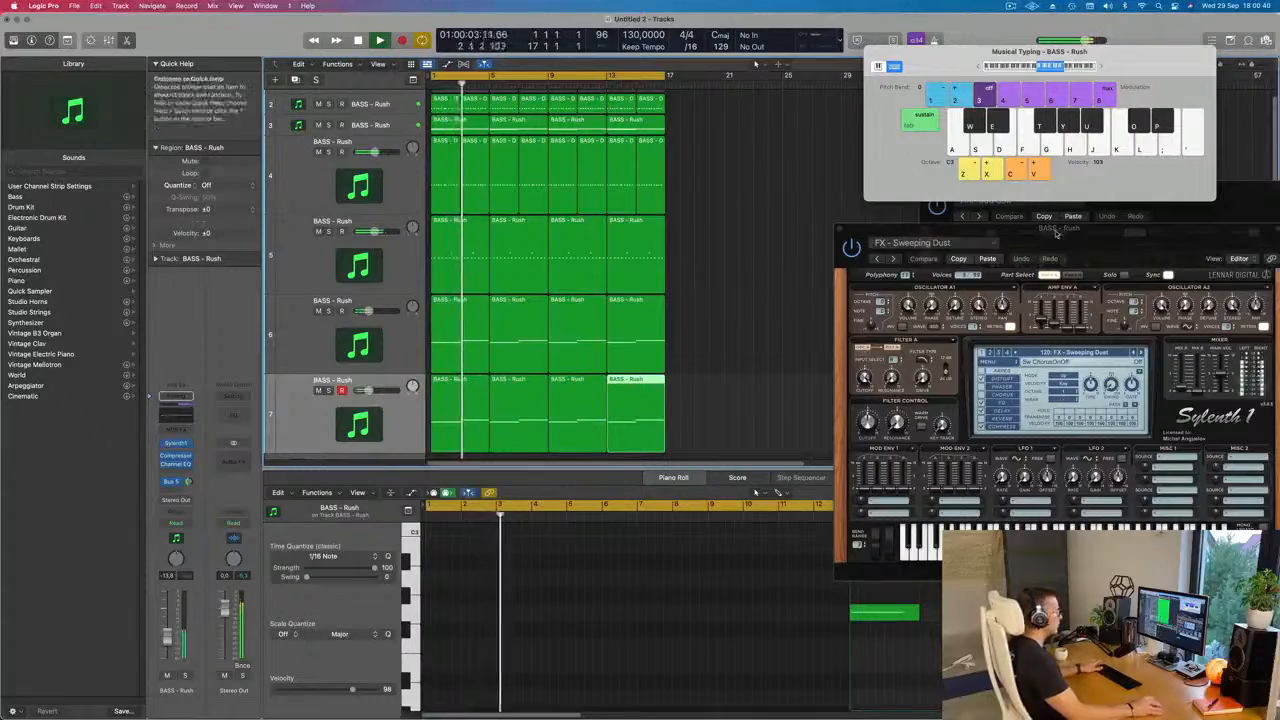
Step: Open track 7's Sylenth1 and audition the presets backwards from FX - Sweeping Dust to FX - Robot during playback
click(176, 443)
click(307, 420)
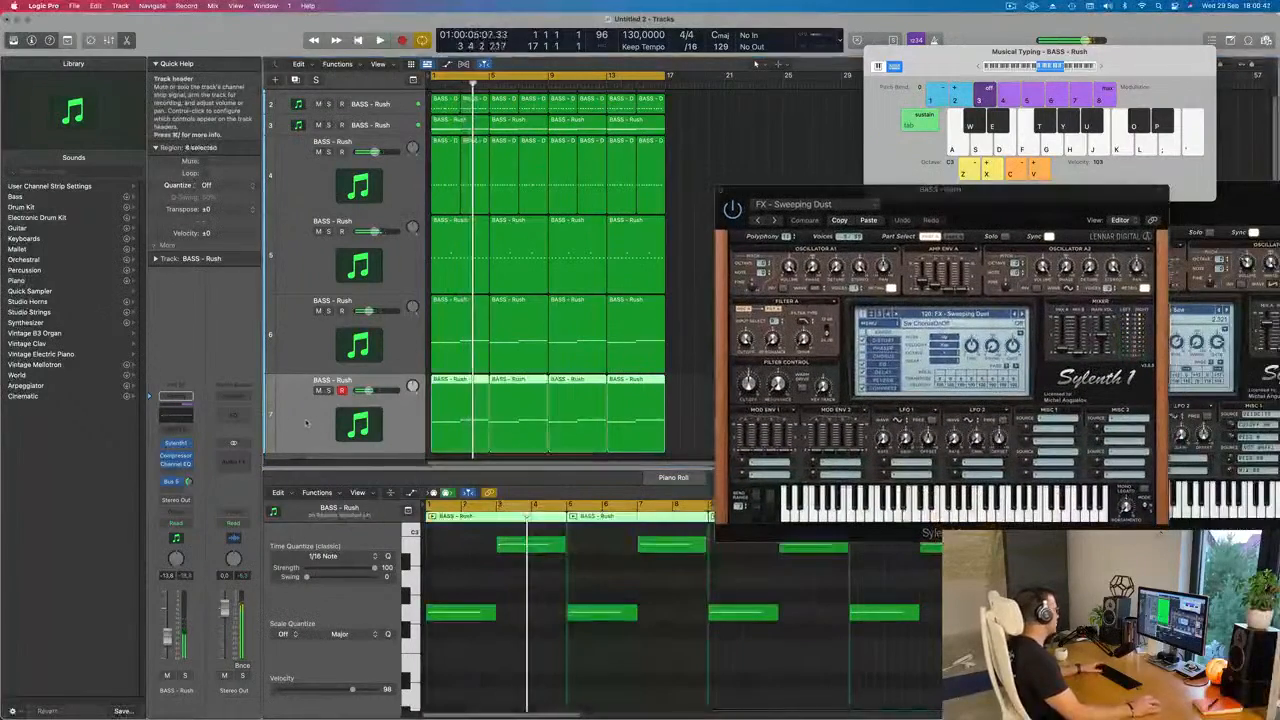
click(177, 445)
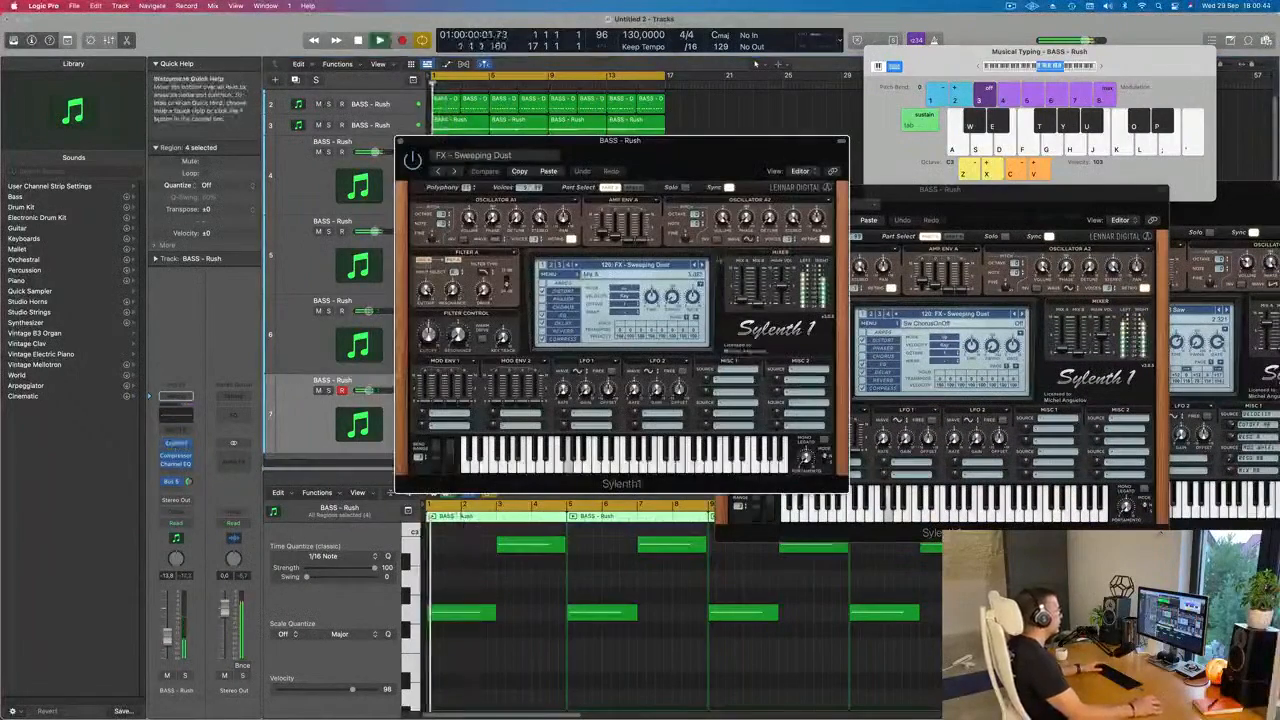
click(695, 266)
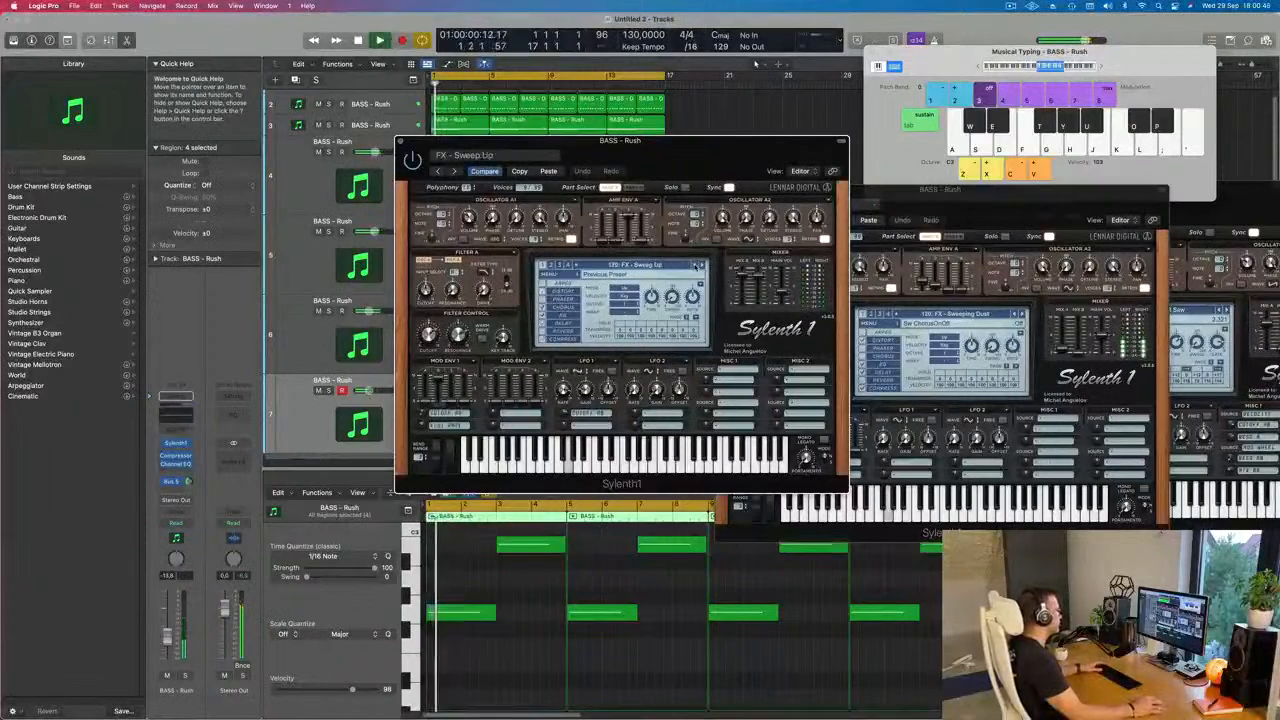
click(696, 266)
click(696, 266)
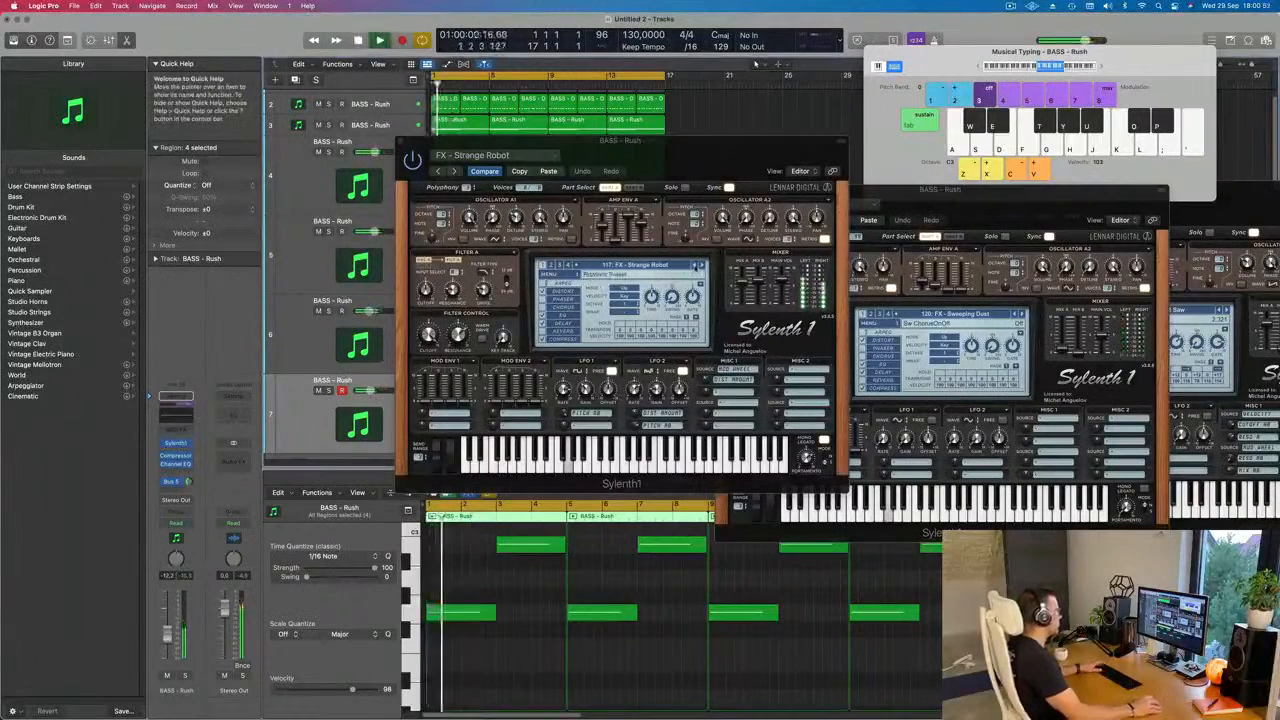
click(695, 266)
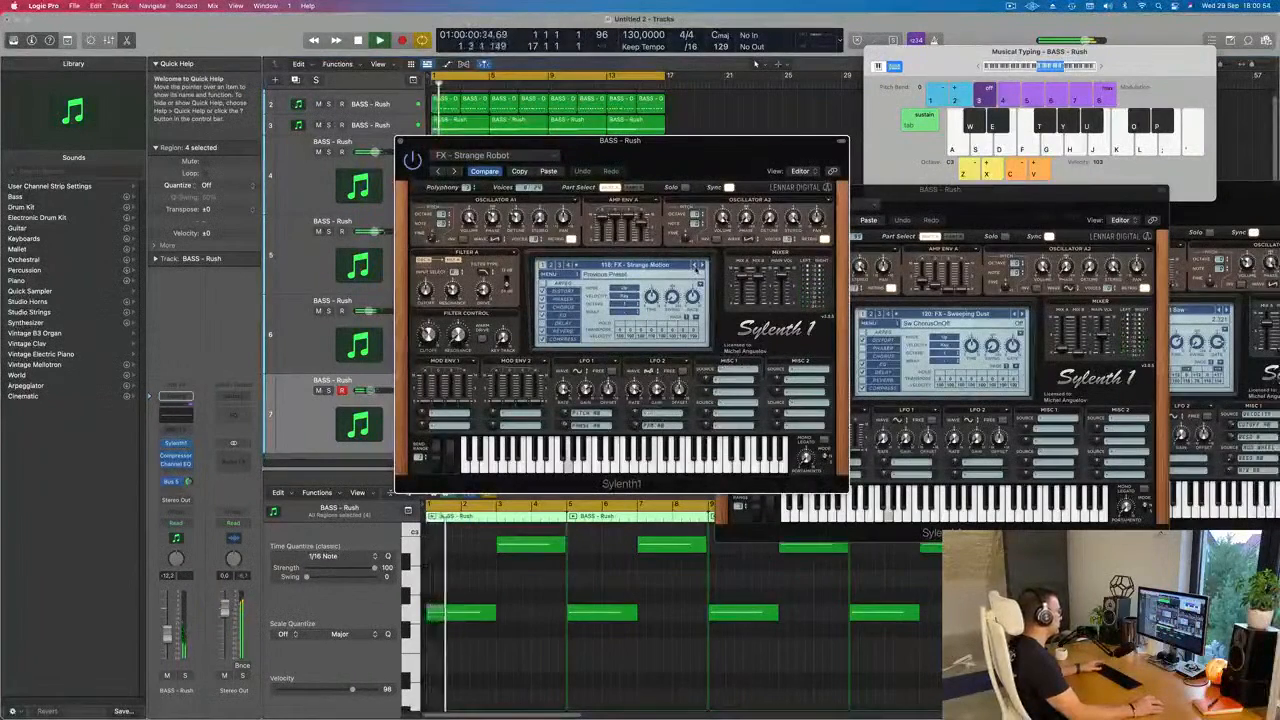
click(697, 265)
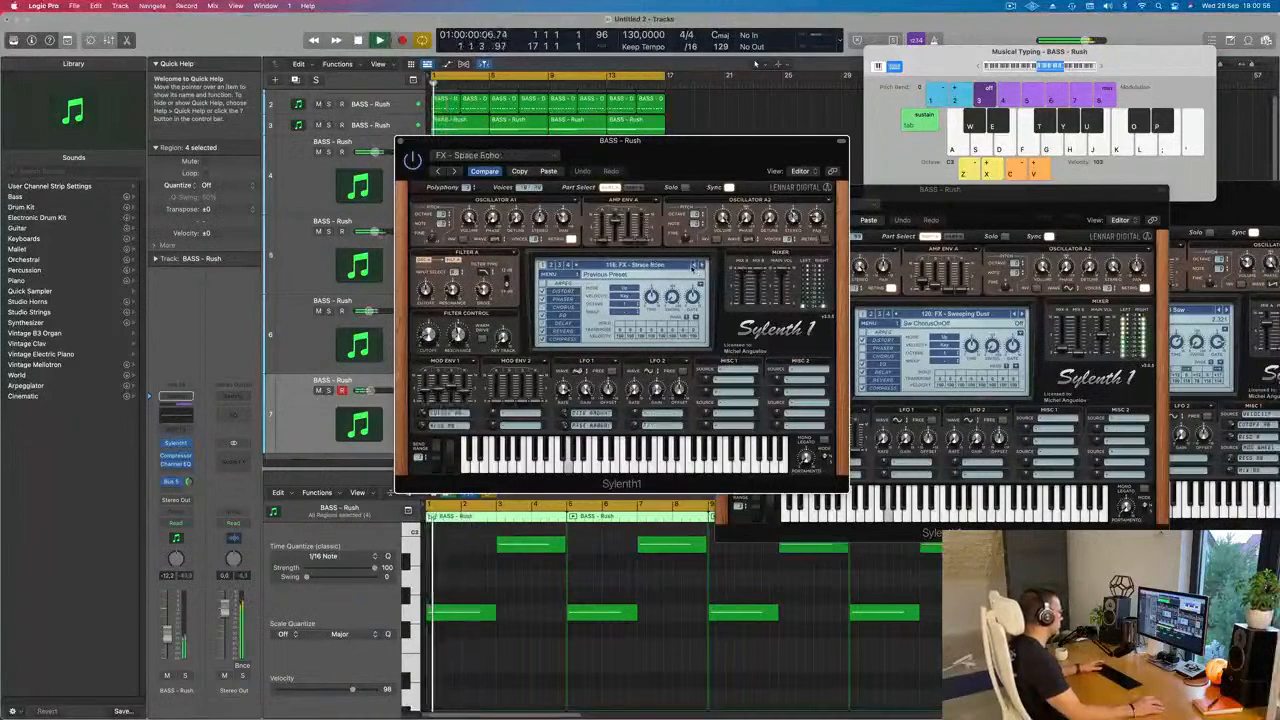
click(695, 266)
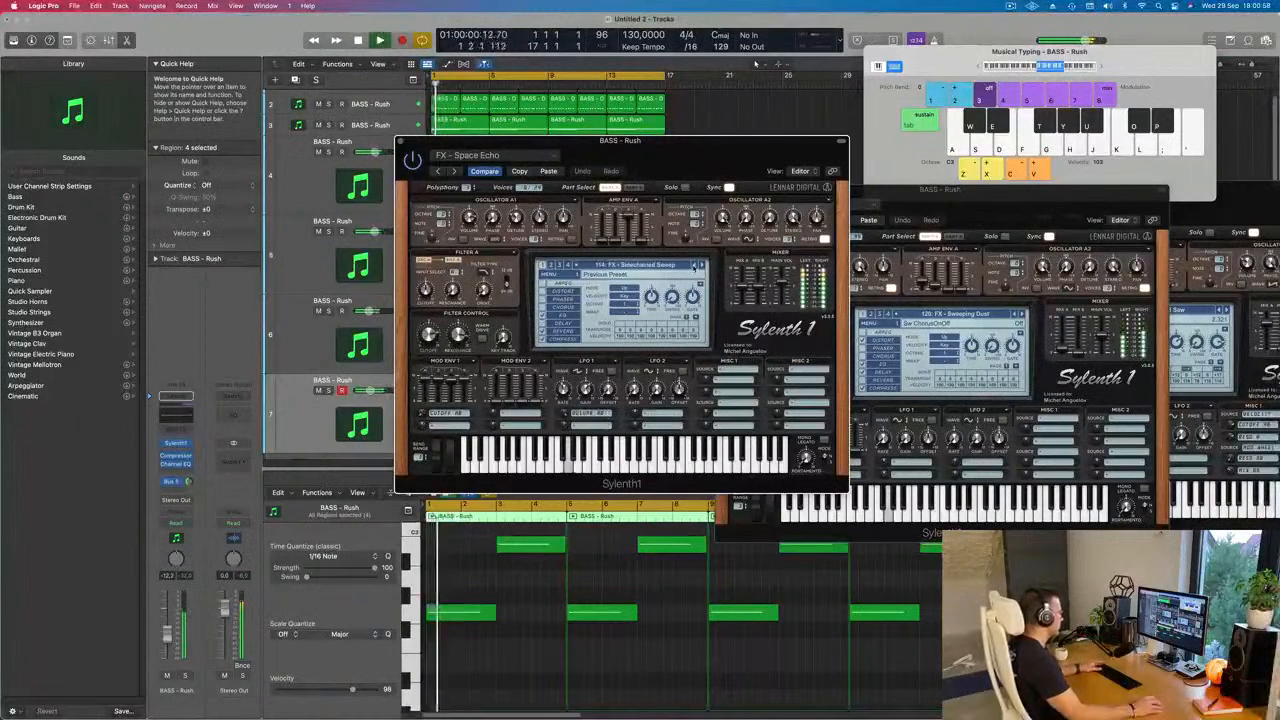
click(695, 266)
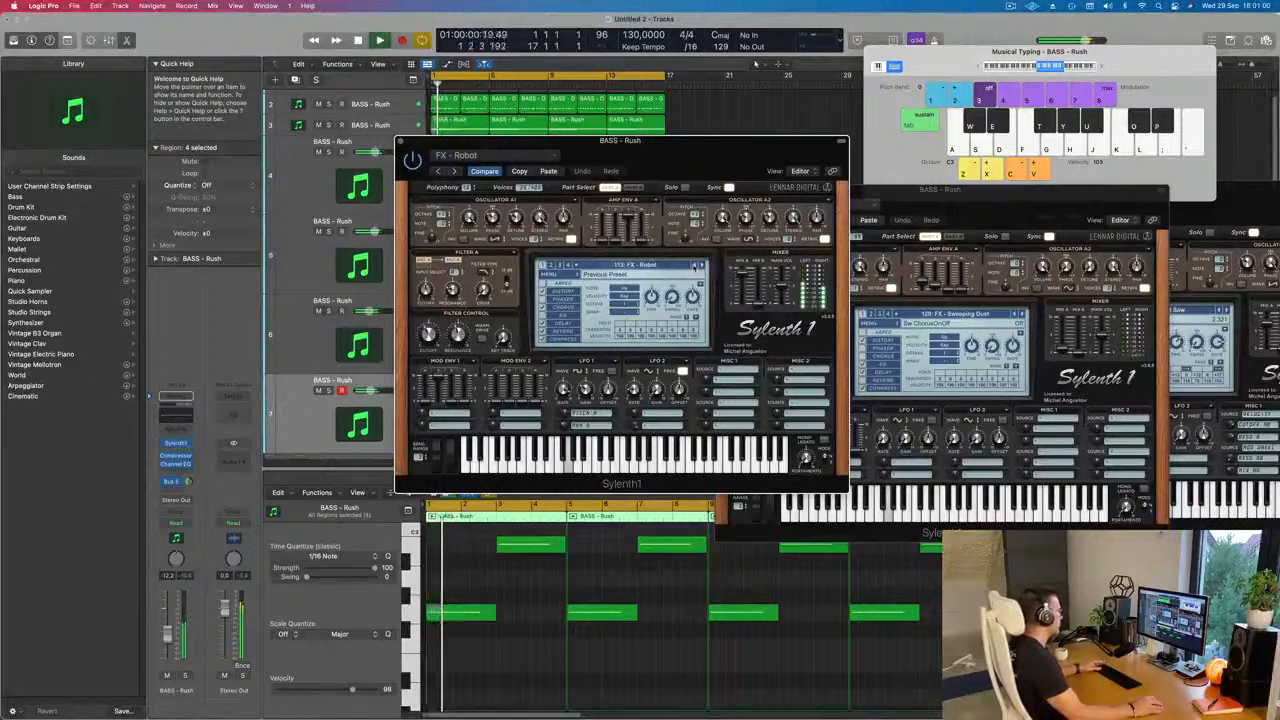
Step: Continue auditioning earlier Sylenth1 presets on track 7 from FX - Robot back to around FX - Low Energy
click(695, 266)
click(695, 266)
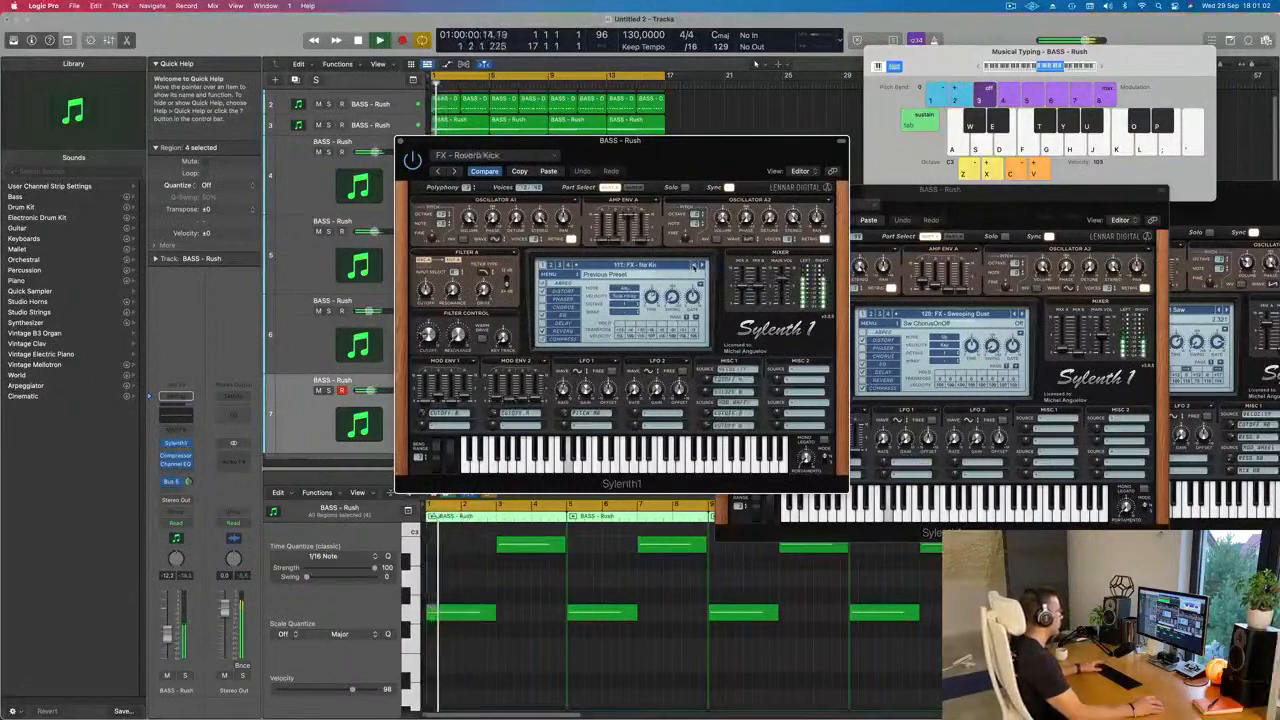
click(695, 266)
click(695, 266)
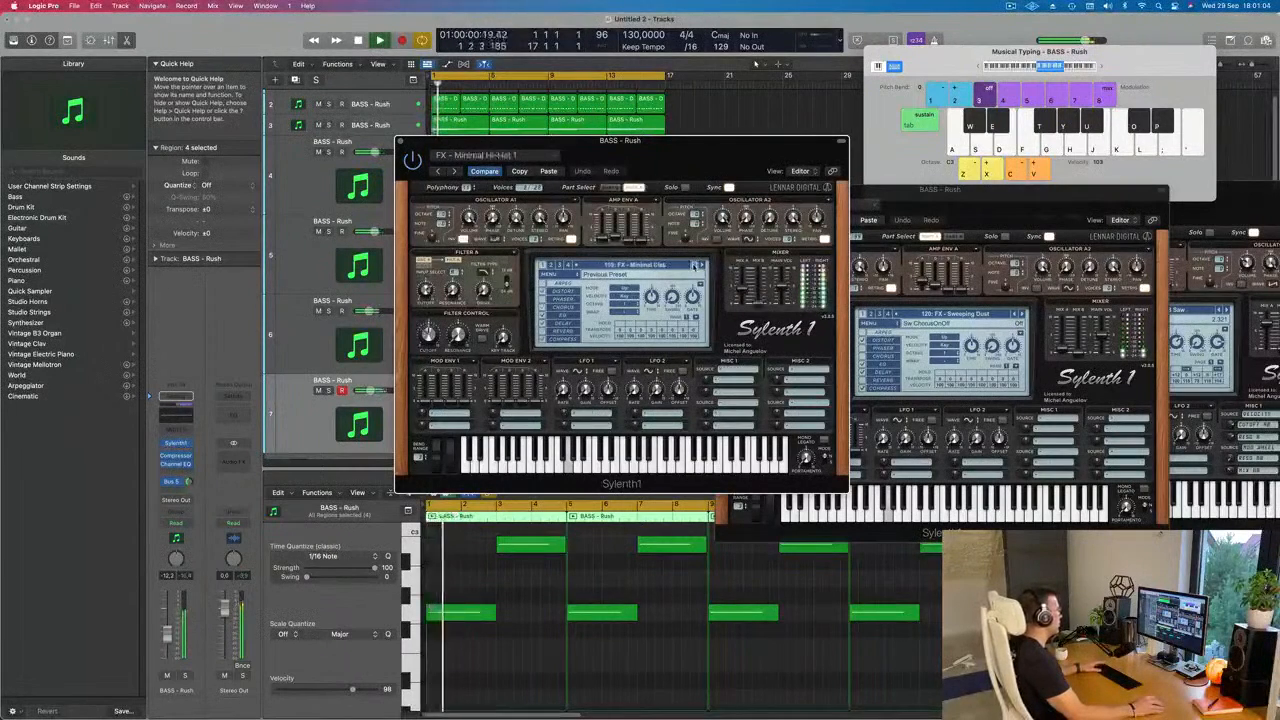
click(695, 266)
click(695, 266)
click(695, 266)
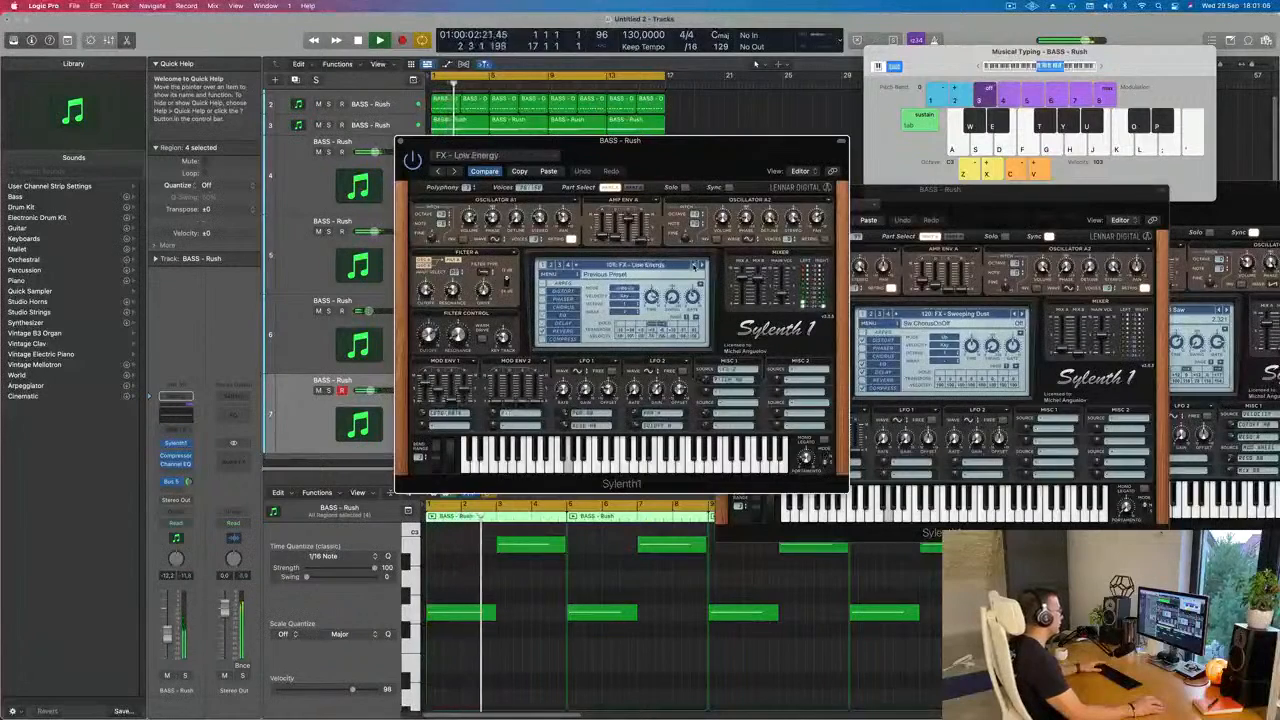
click(700, 266)
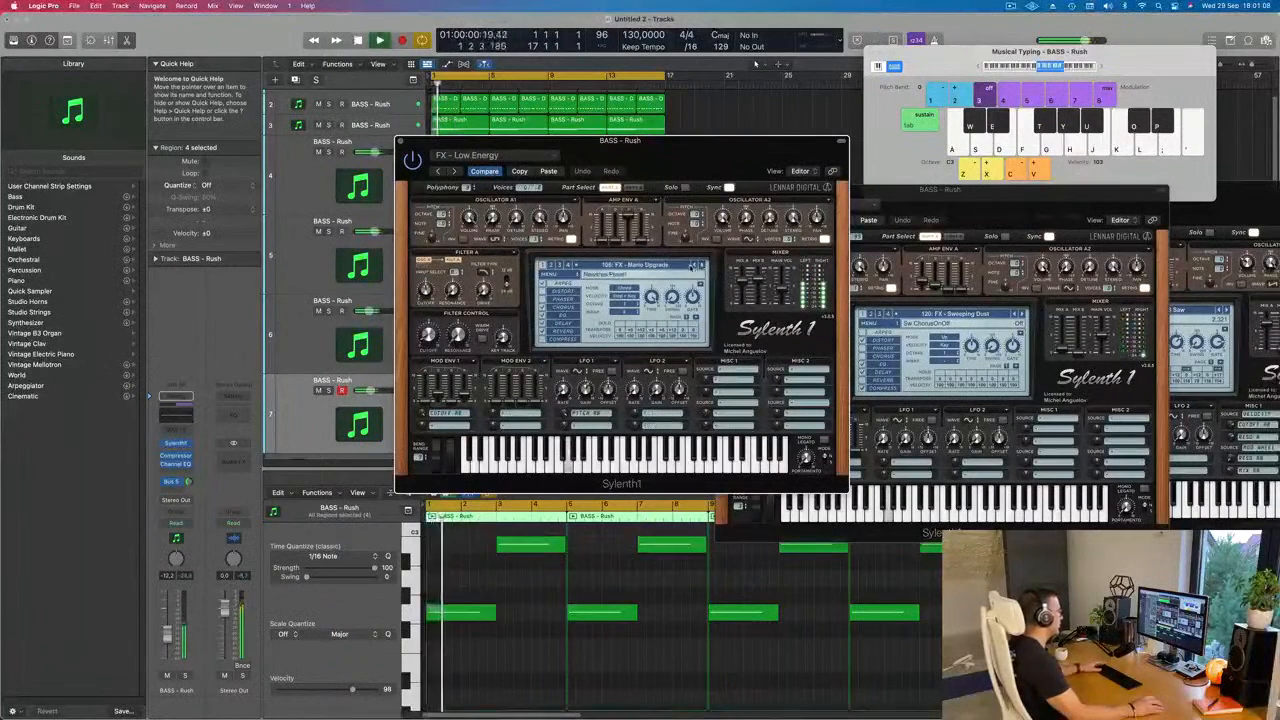
click(695, 266)
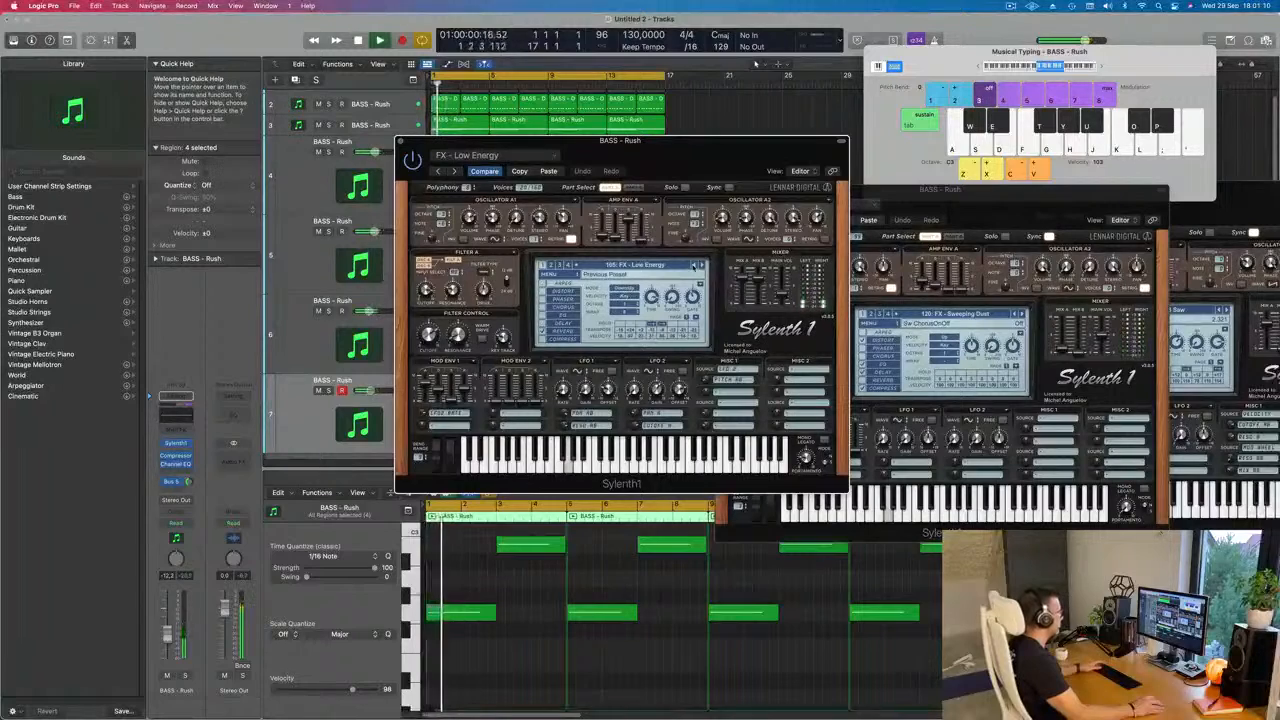
Step: Step back through the remaining FX presets into the bass sounds and load BASS - Wippenberg in track 7's Sylenth1
click(695, 266)
click(695, 266)
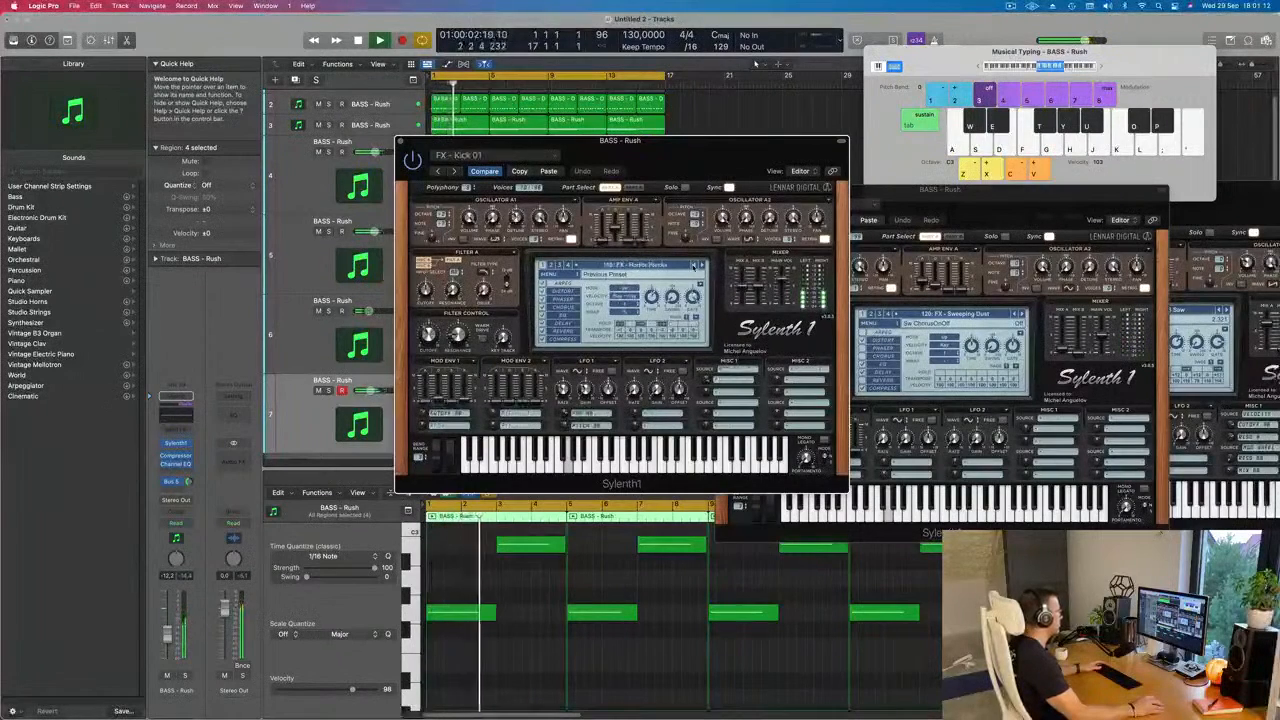
click(695, 266)
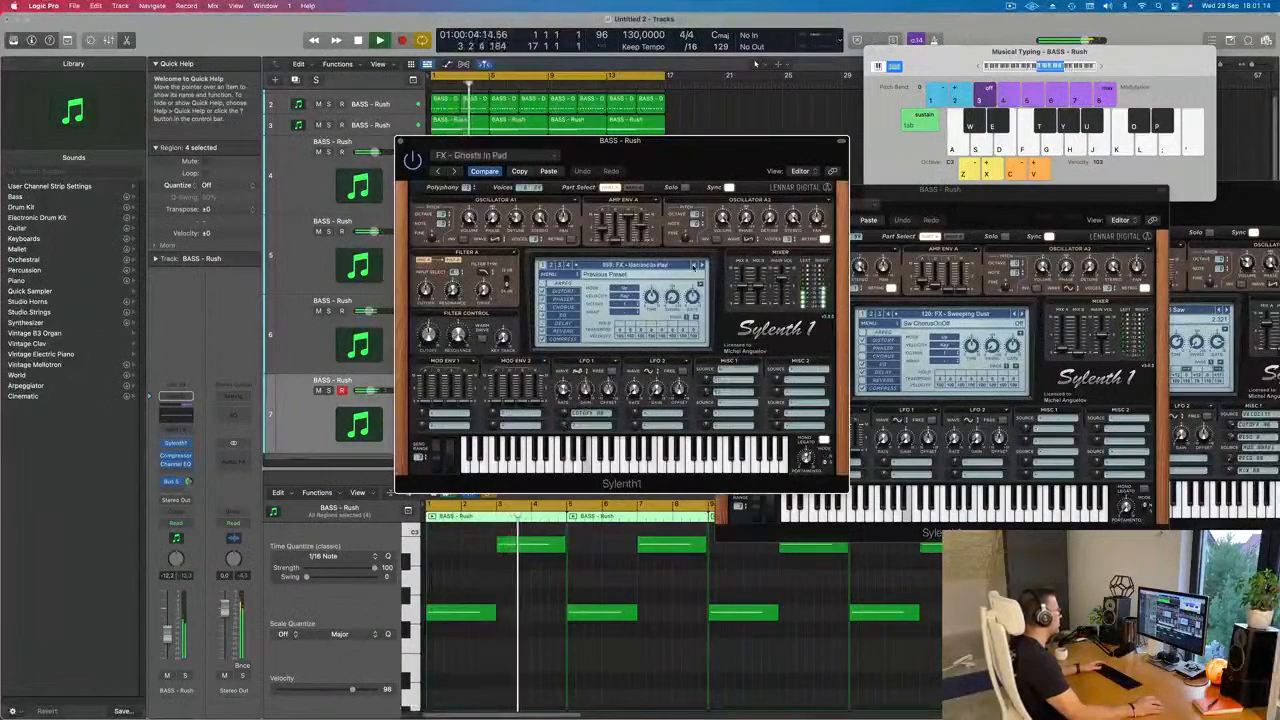
click(695, 266)
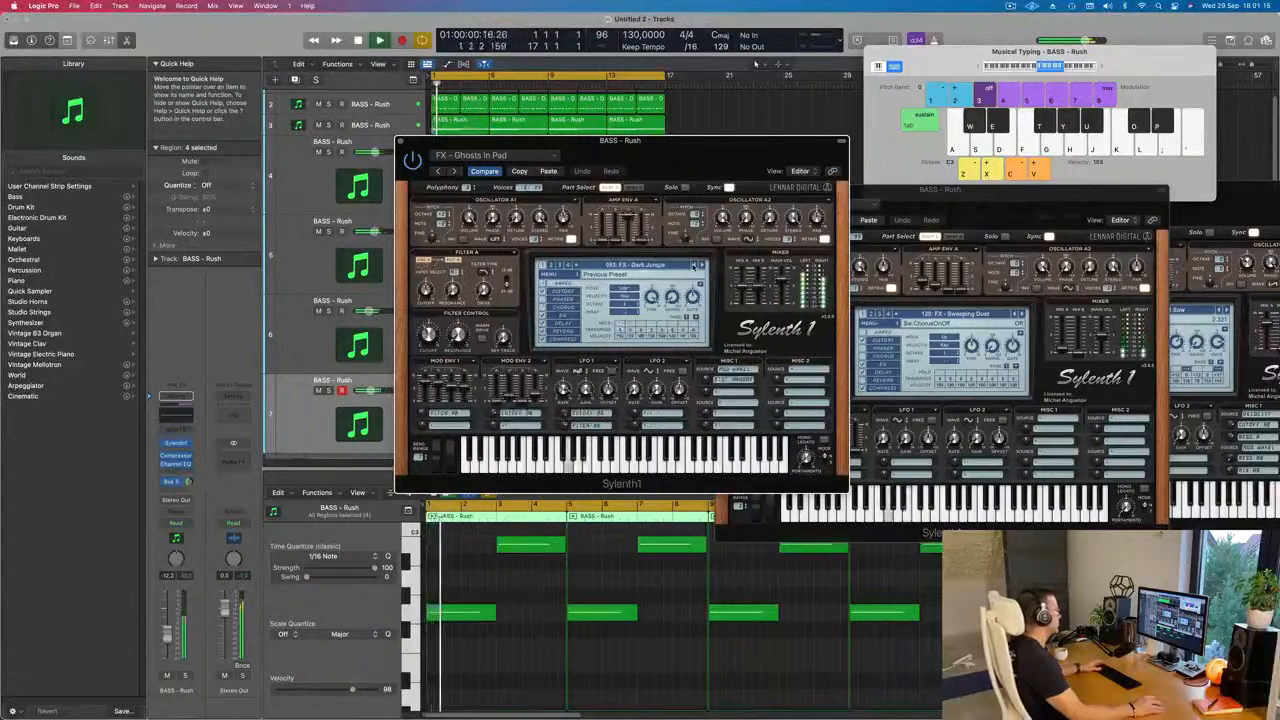
click(695, 266)
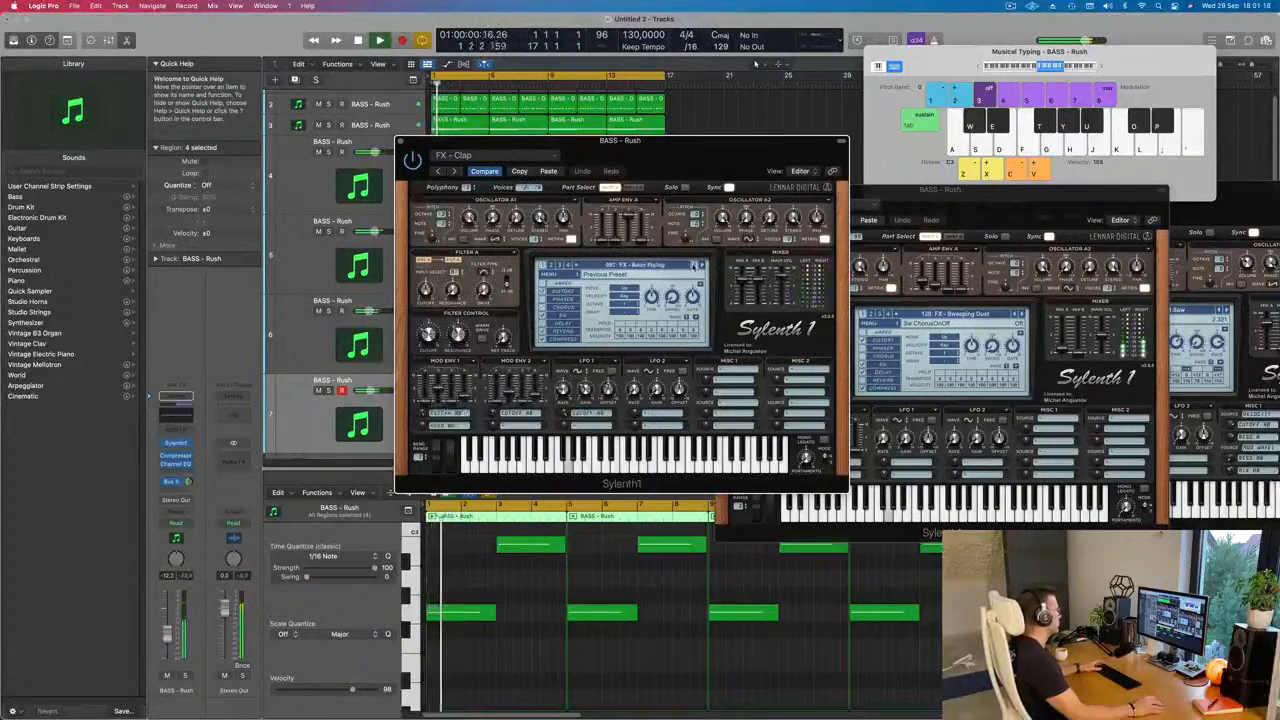
click(694, 266)
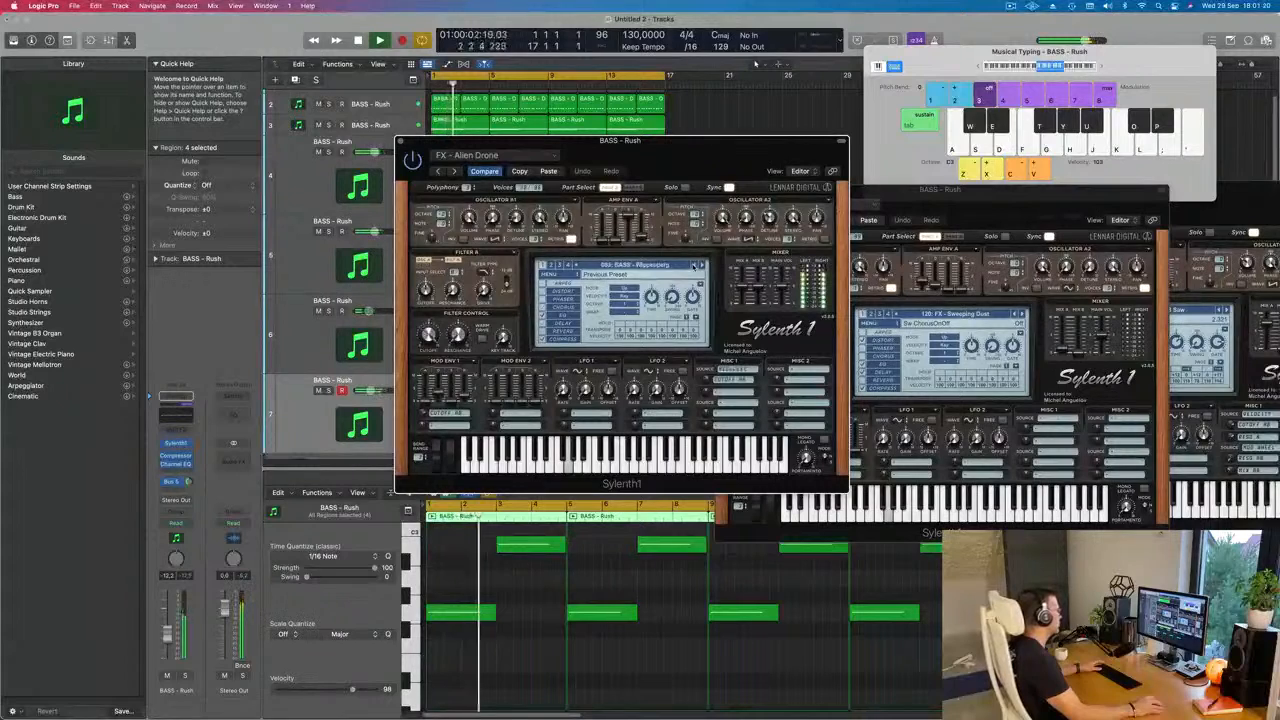
click(701, 265)
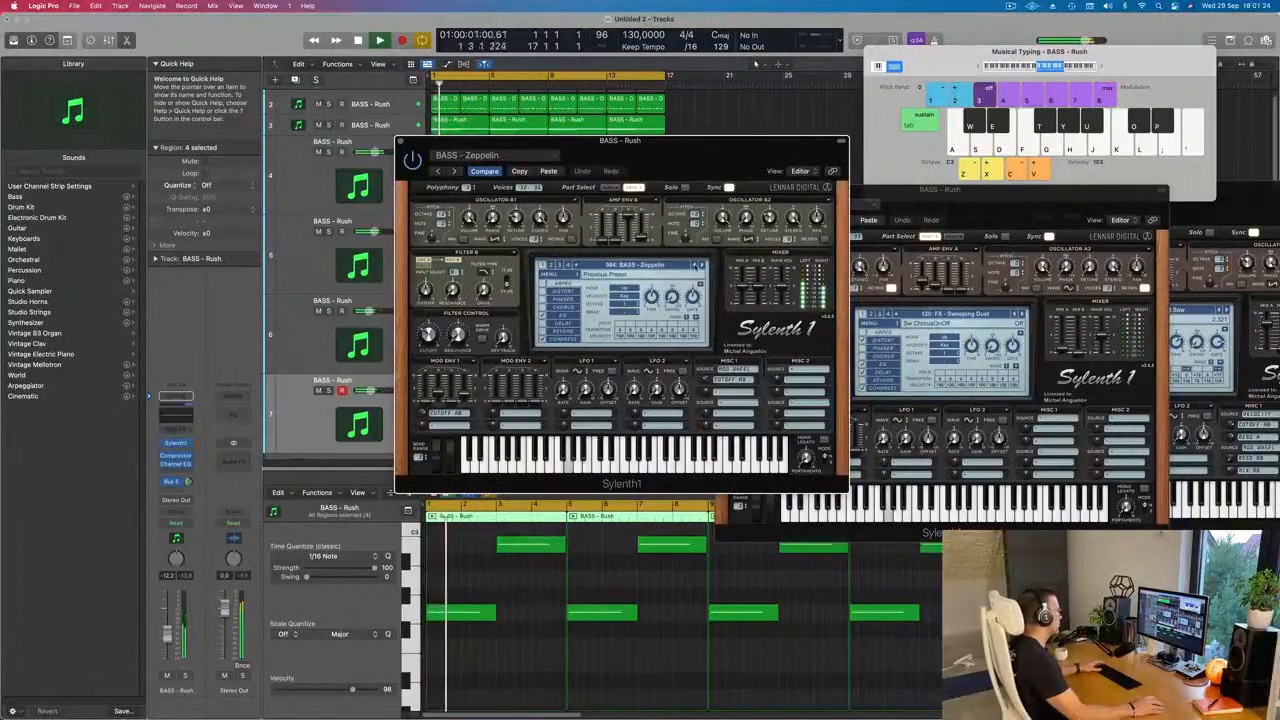
click(694, 265)
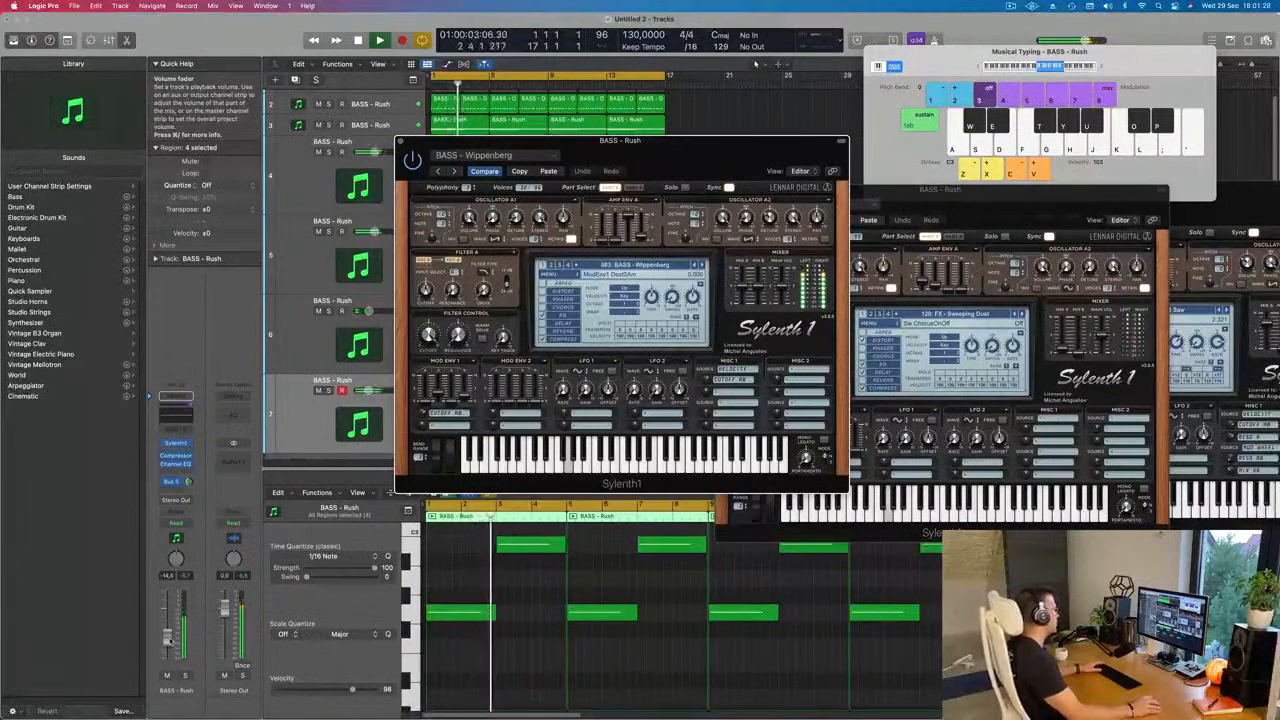
Step: Adjust track 7's Bus 5 send and set the track's volume to about -12.6 dB
drag(170, 641, 169, 640)
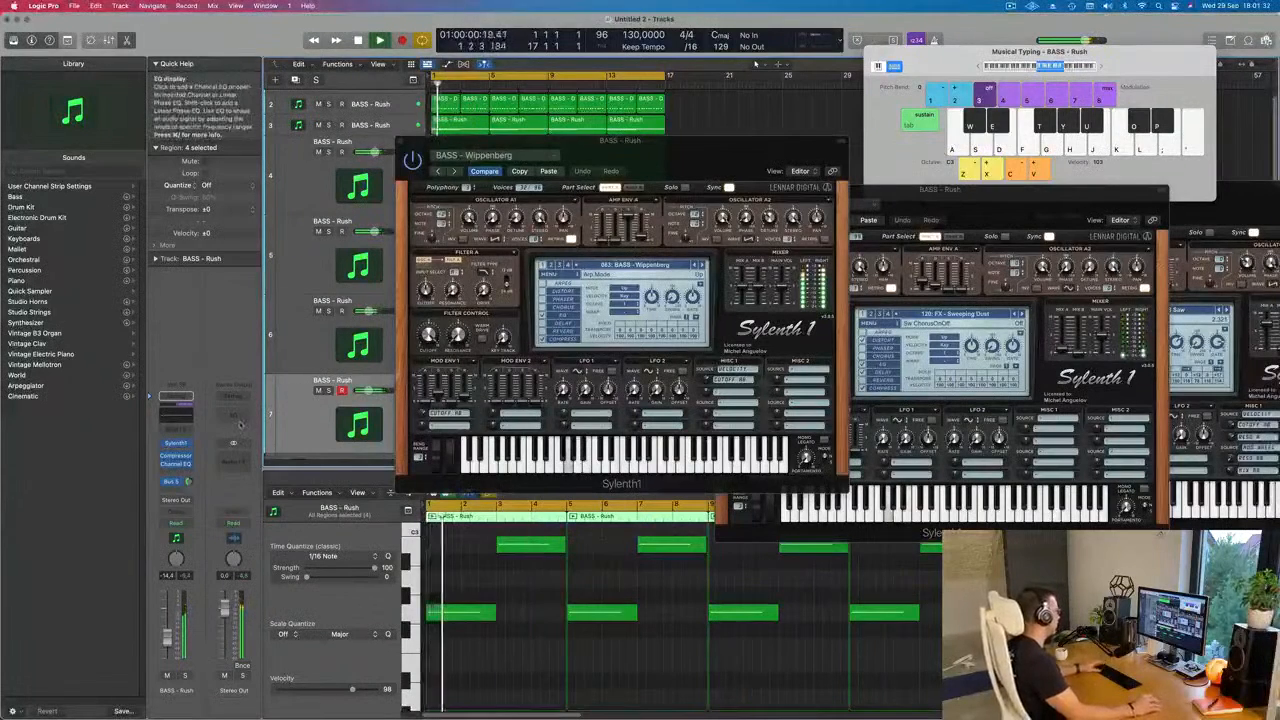
drag(188, 481, 168, 634)
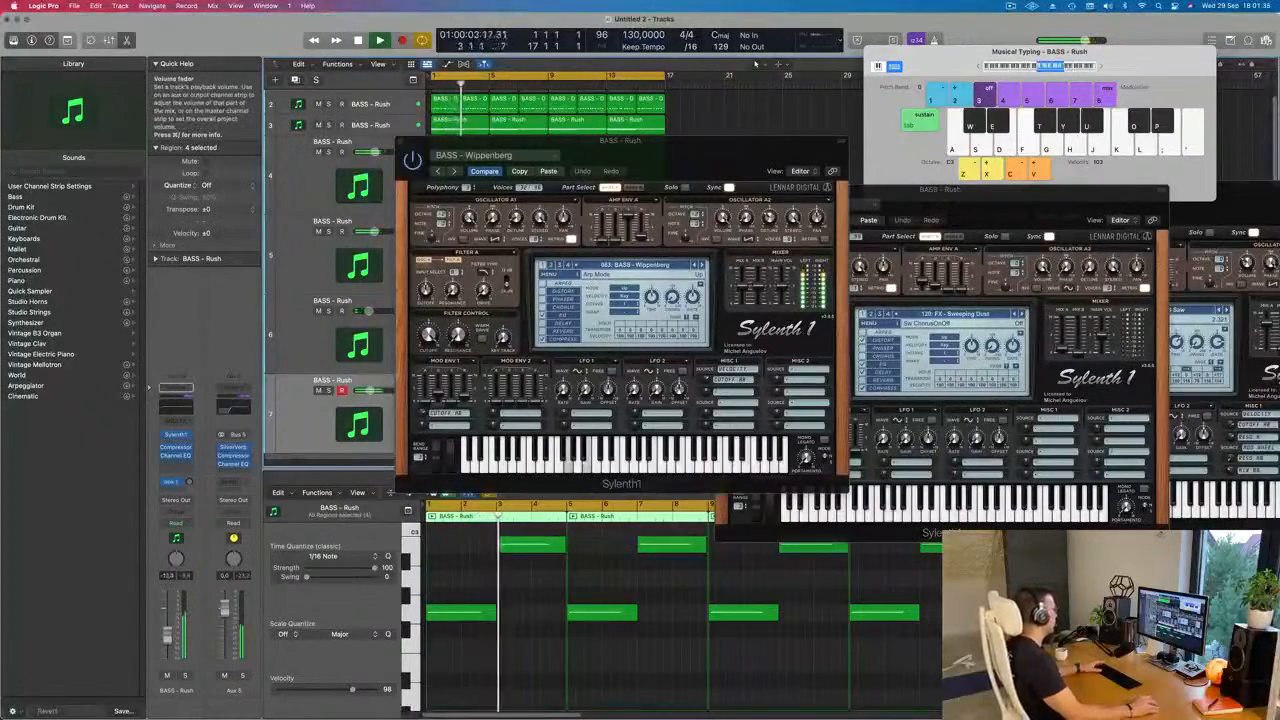
drag(689, 174, 794, 208)
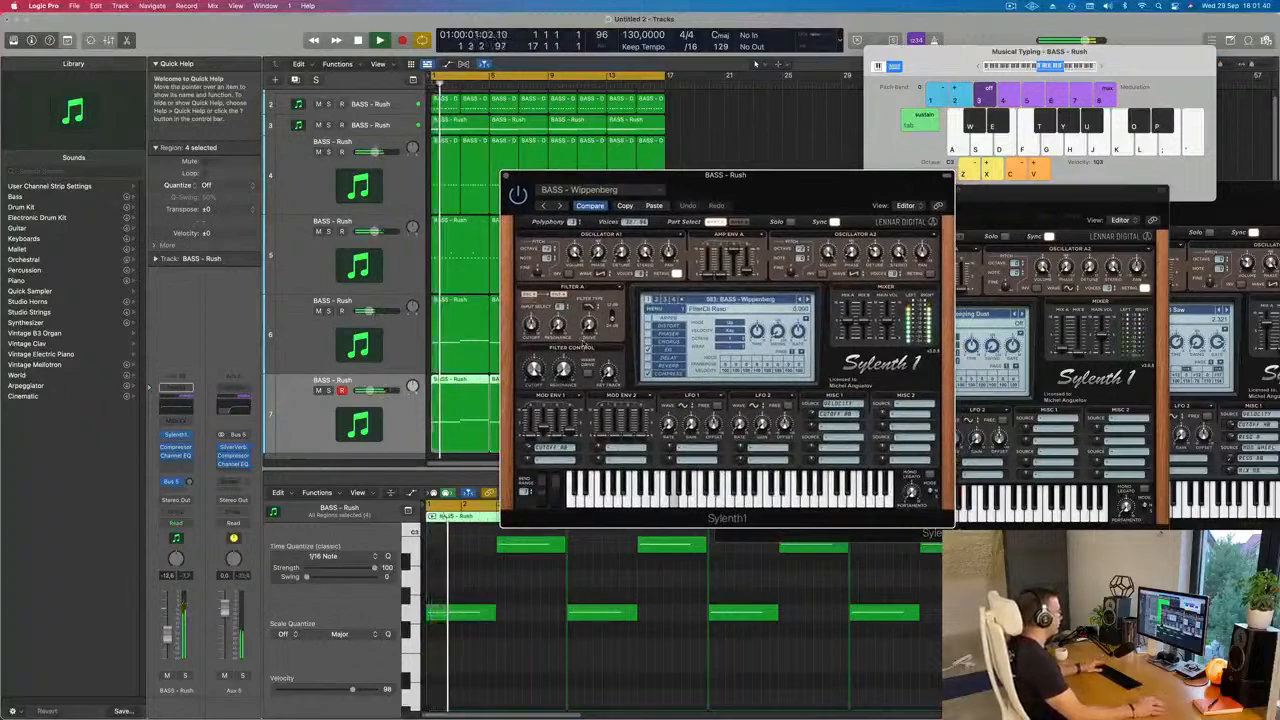
click(514, 629)
key(super+a)
key(Delete)
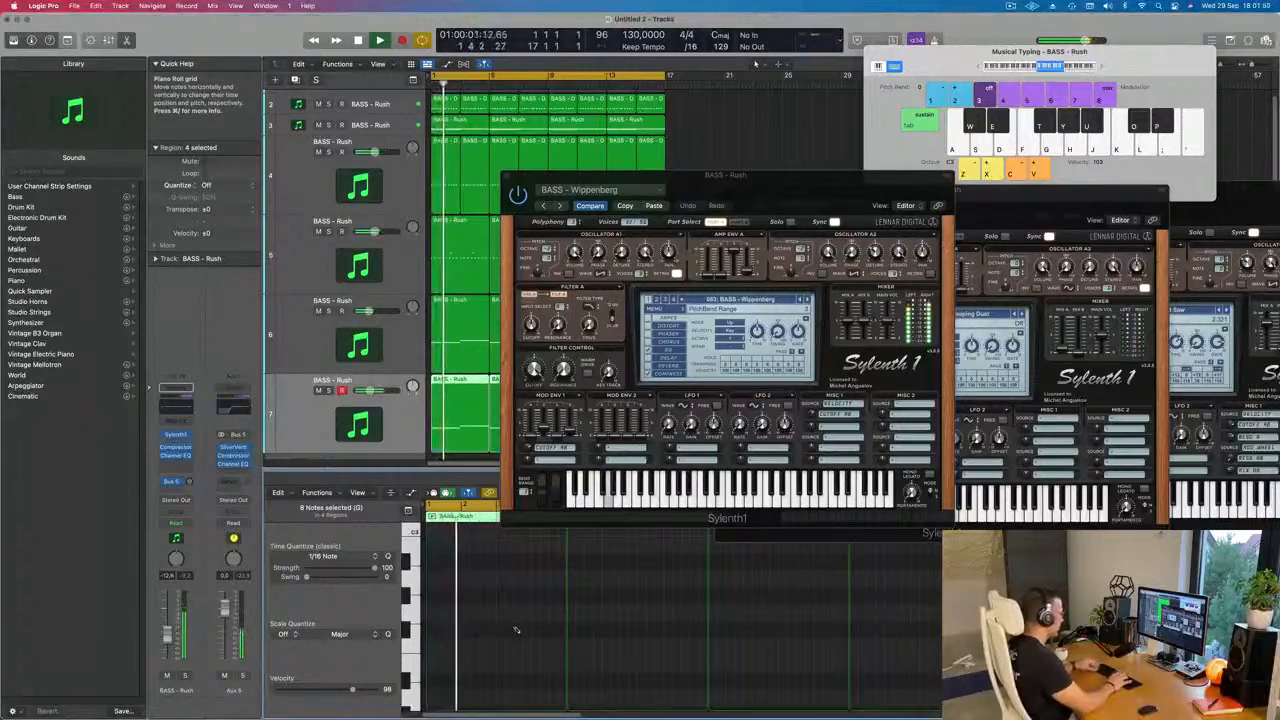
key(super+z)
drag(851, 195, 751, 180)
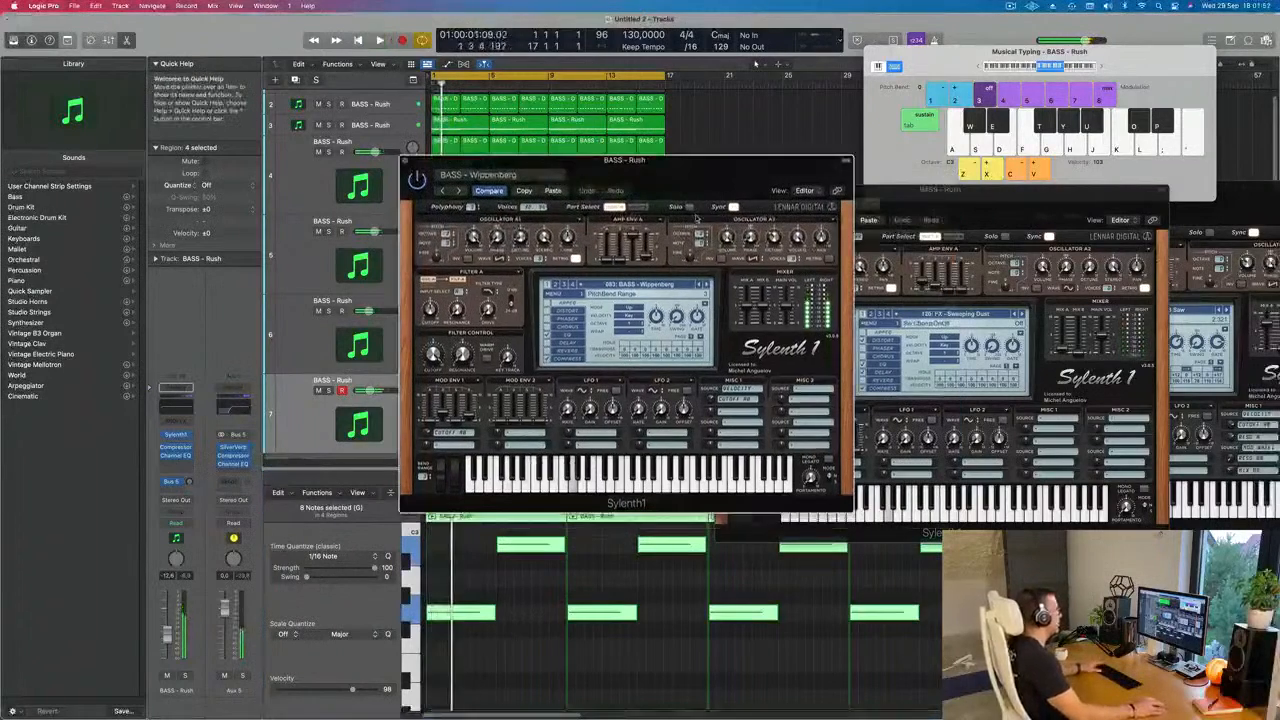
Step: Restart playback and audition the bass presets backwards from BASS - Wippenberg, loading BASS - Sub Bass in track 7's Sylenth1
key(space)
key(space)
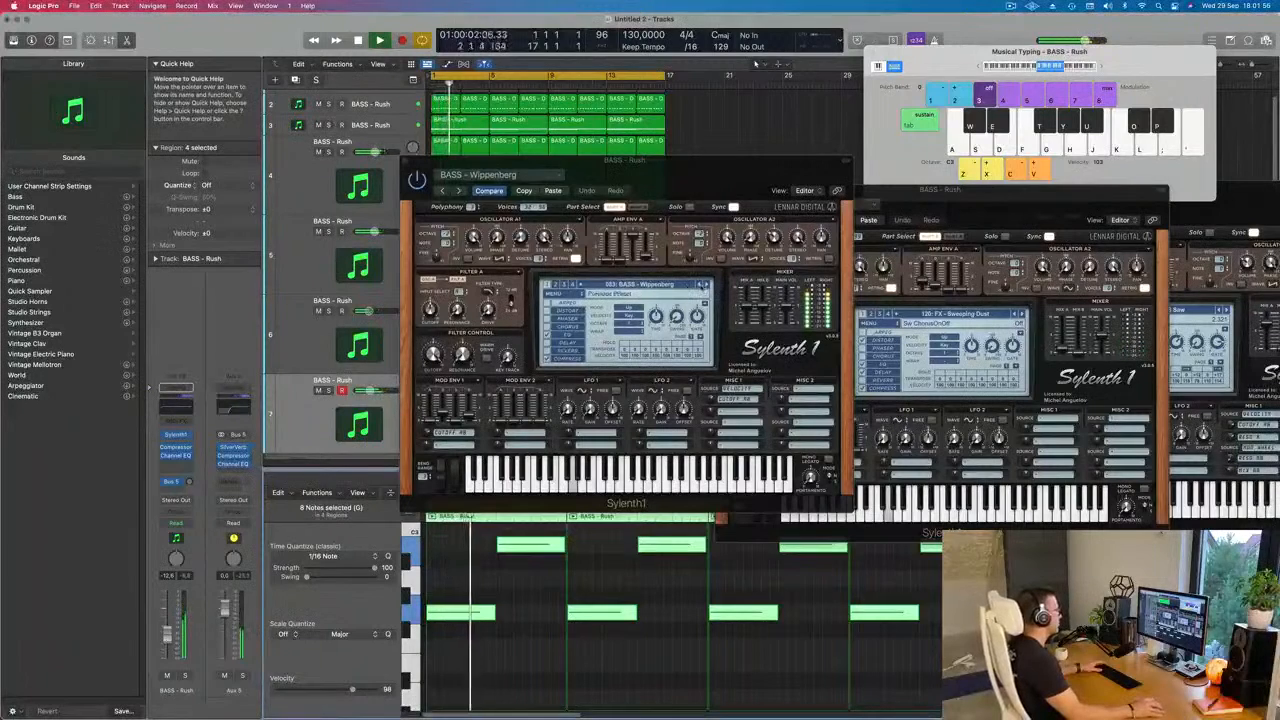
click(701, 285)
click(701, 285)
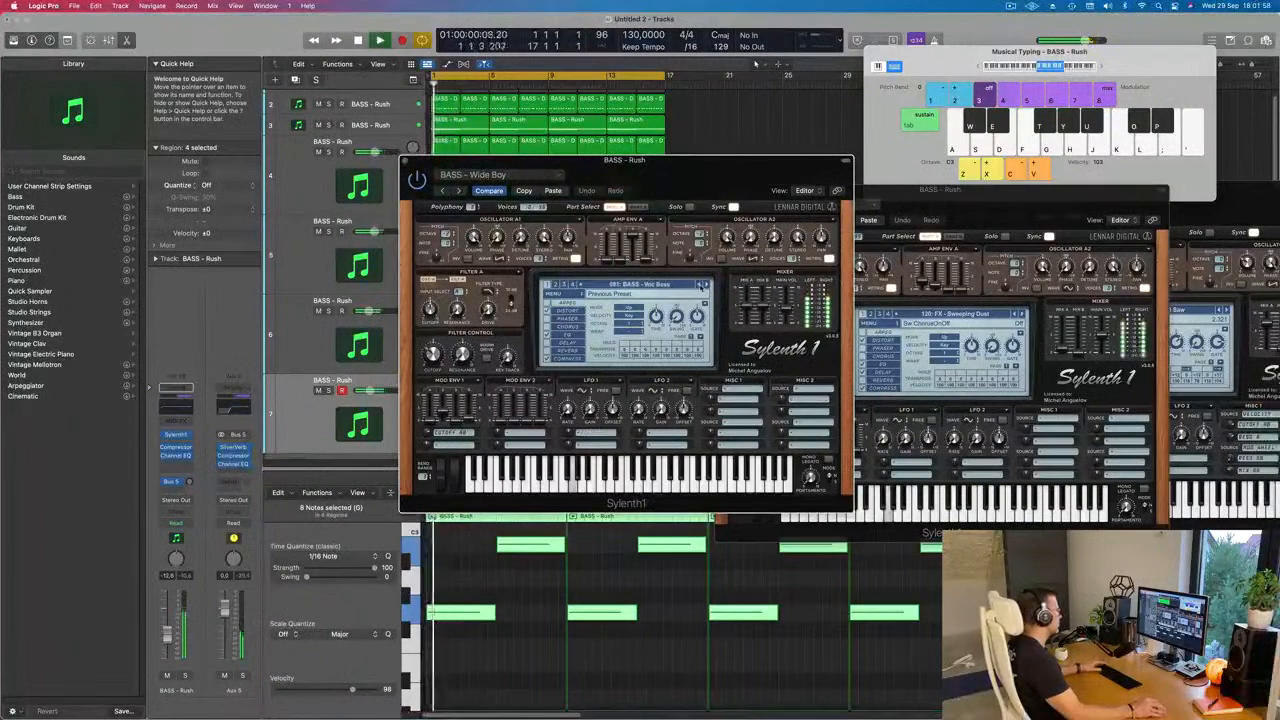
click(701, 285)
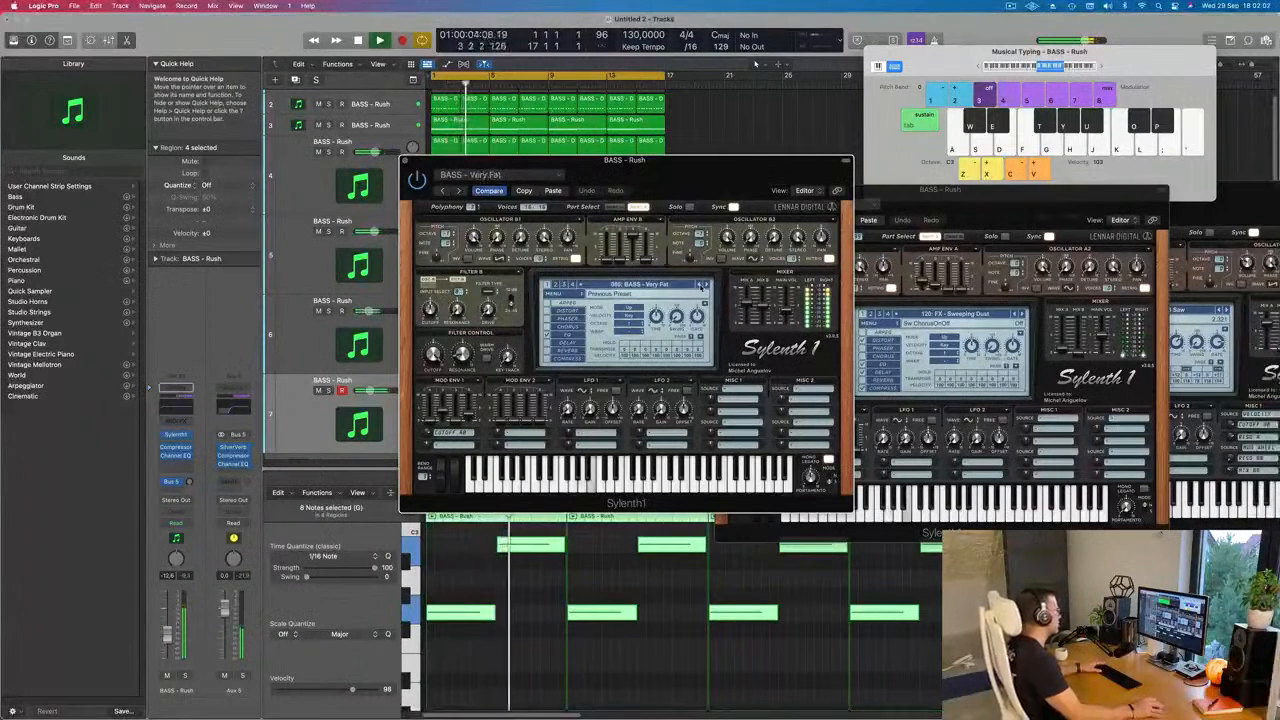
click(701, 285)
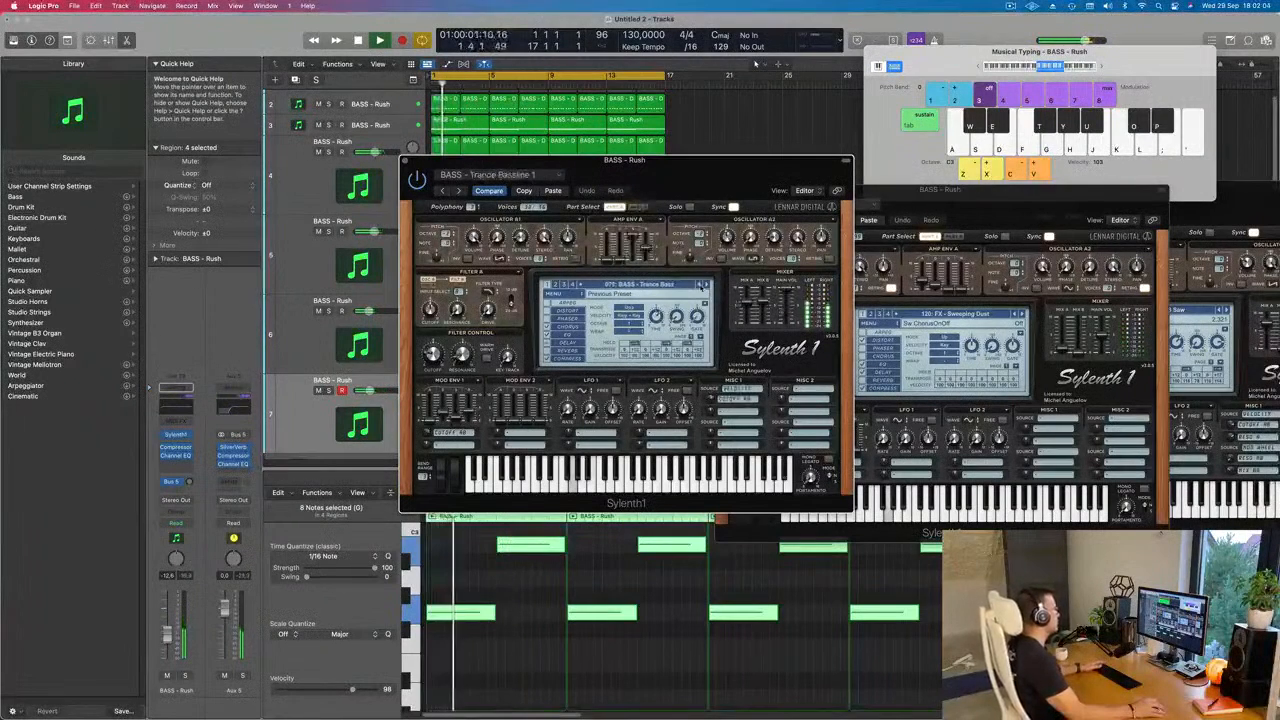
click(701, 285)
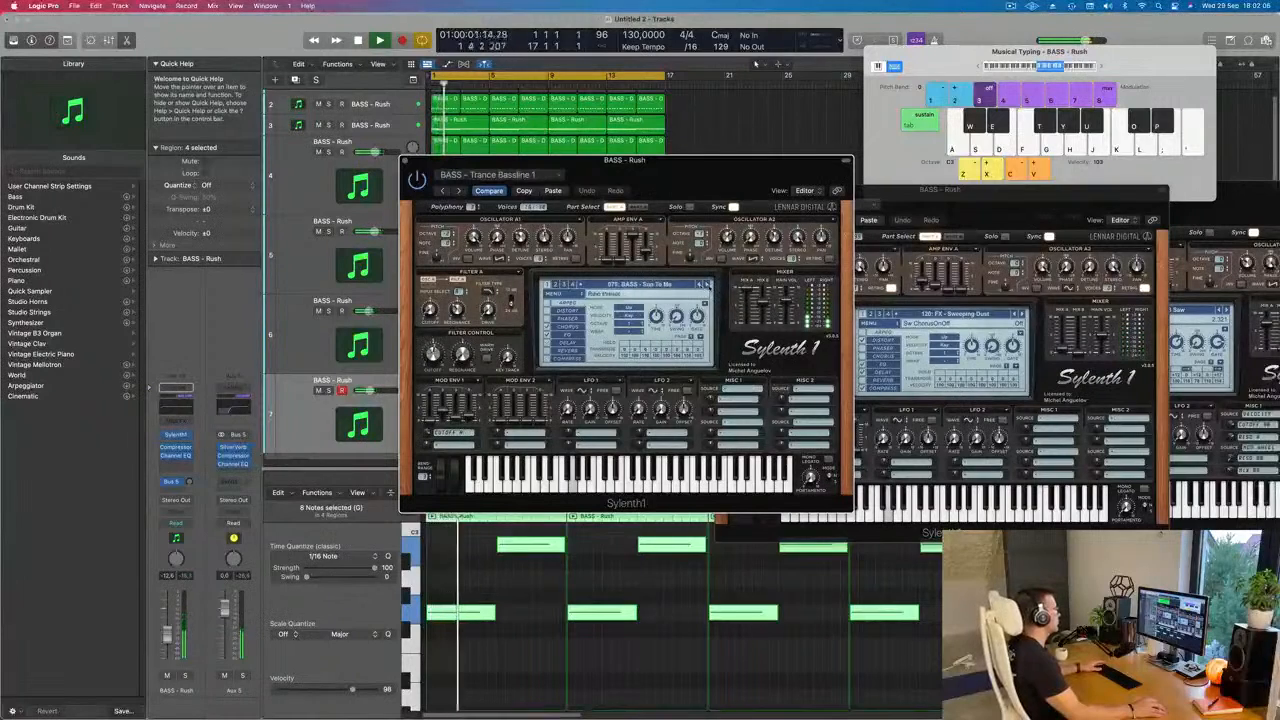
click(703, 285)
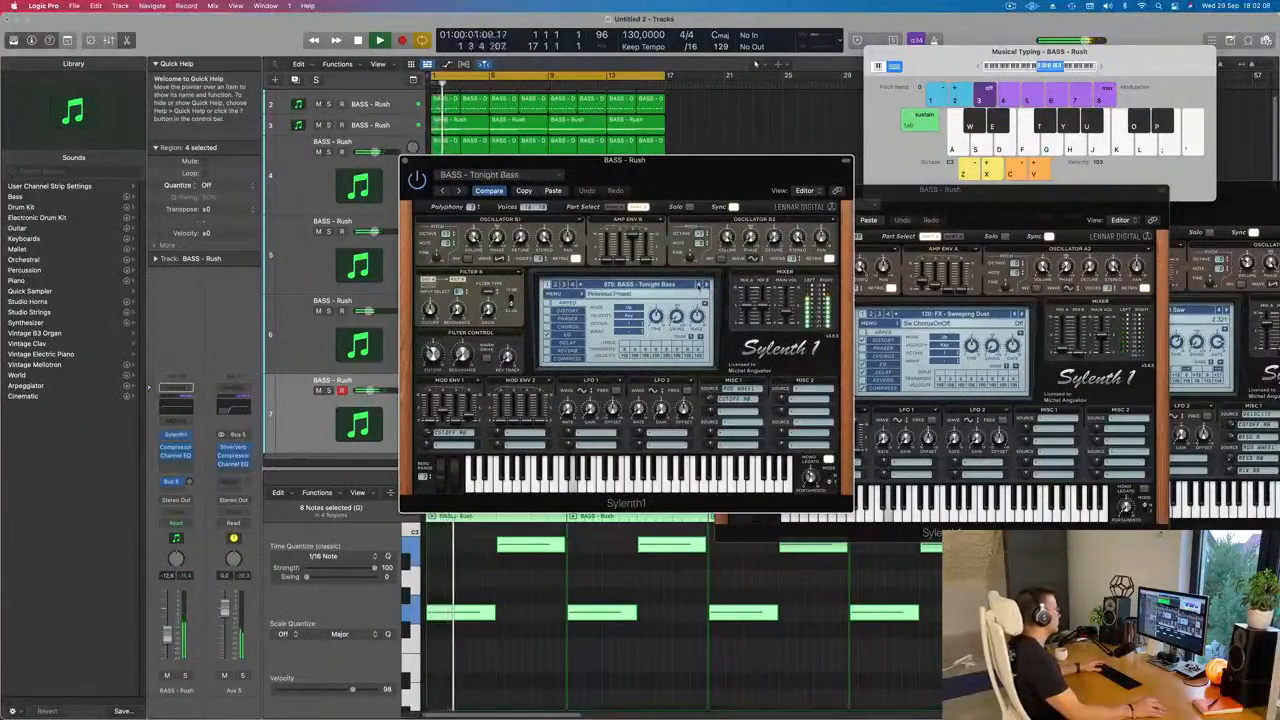
click(699, 285)
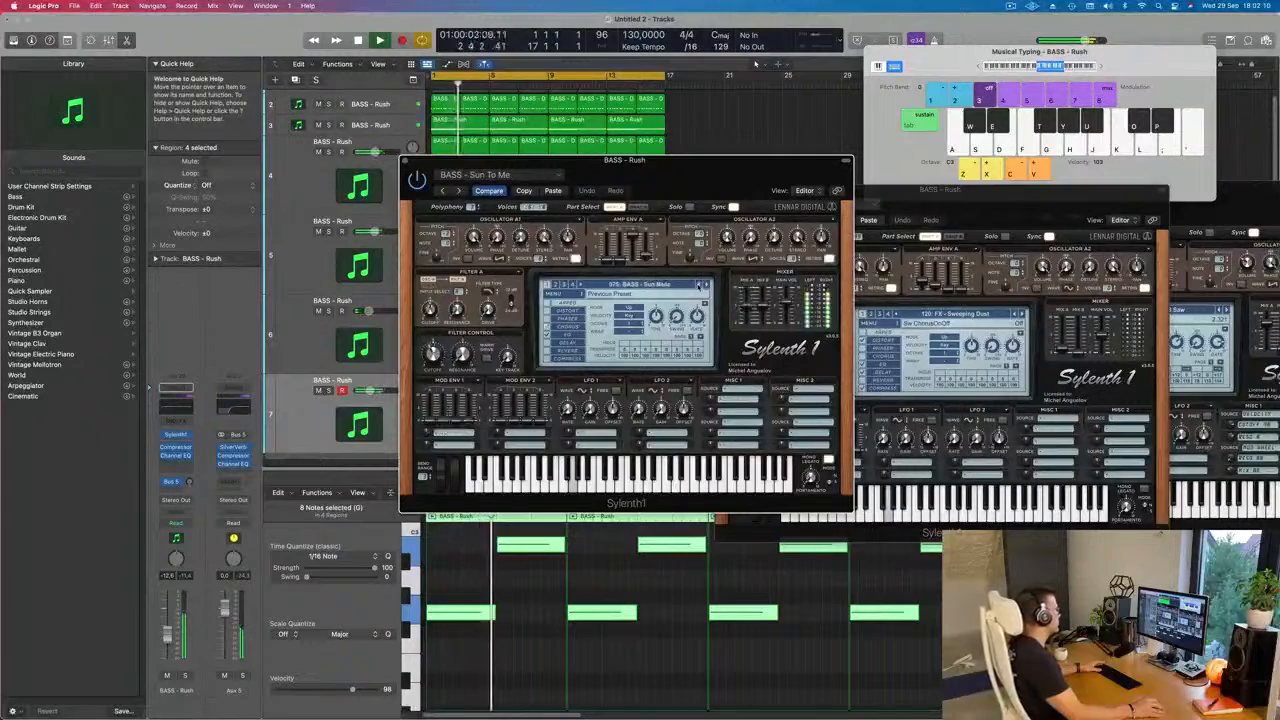
click(699, 285)
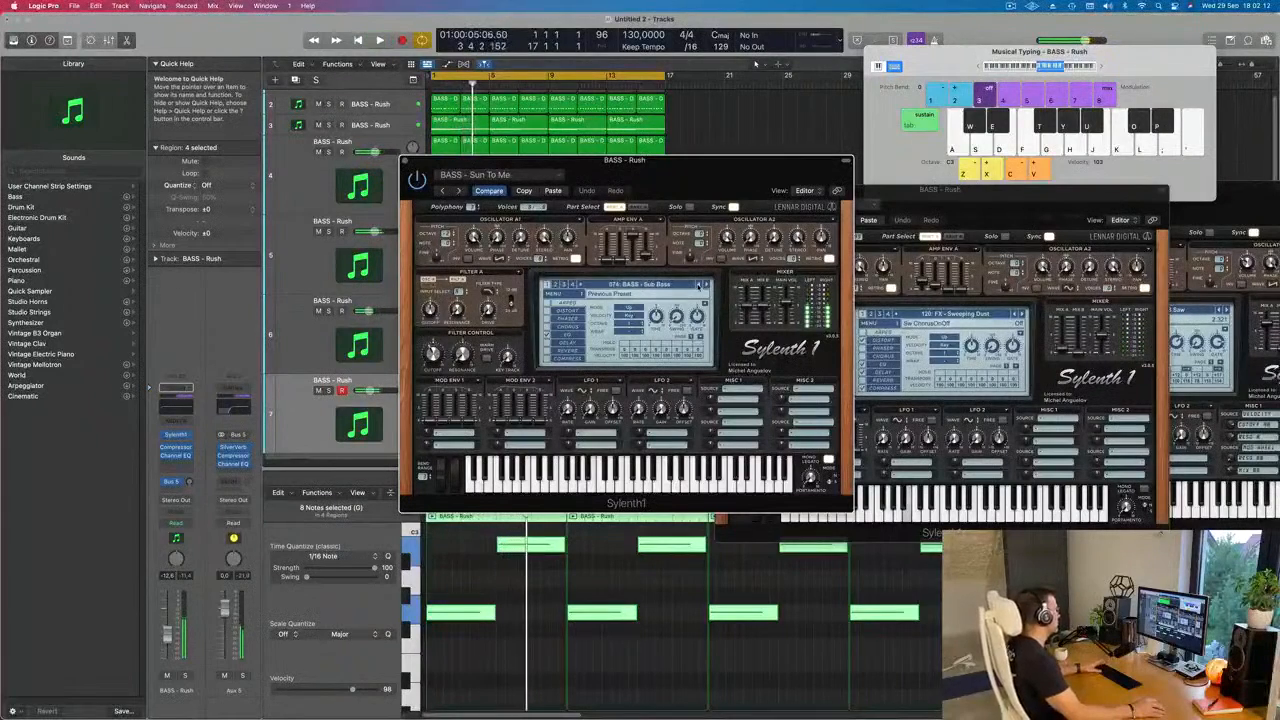
Step: Restart playback and insert an Arpeggiator MIDI effect on track 7
key(space)
click(180, 421)
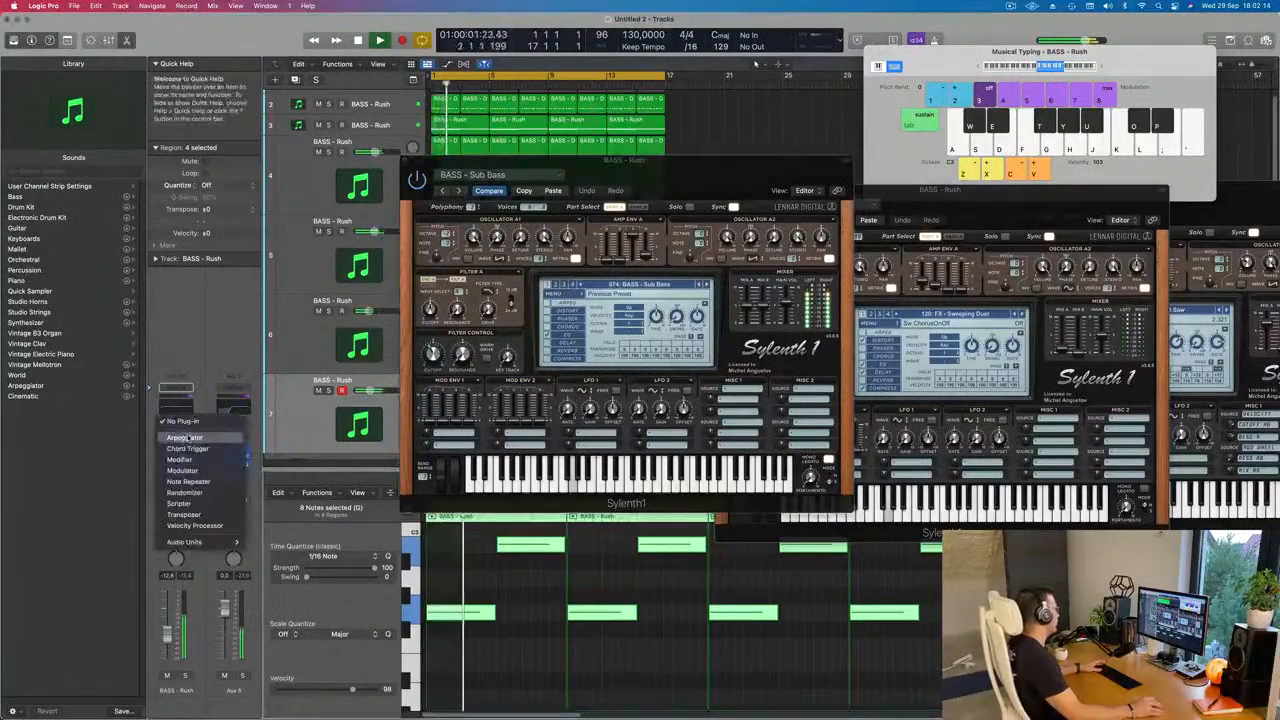
click(187, 438)
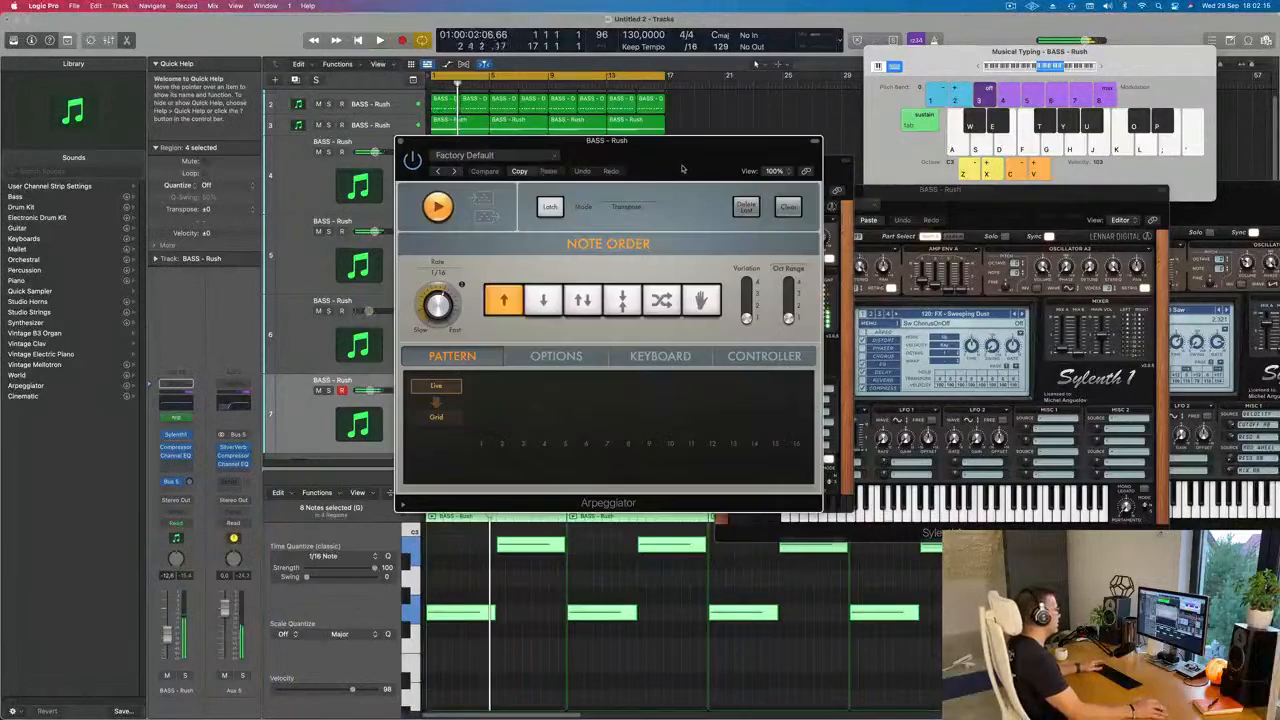
Step: Audition the bass presets forwards from BASS - Sub Bass with the arpeggiator running and load BASS - Wippenberg in track 7's Sylenth1
drag(682, 169, 1093, 161)
drag(708, 173, 692, 196)
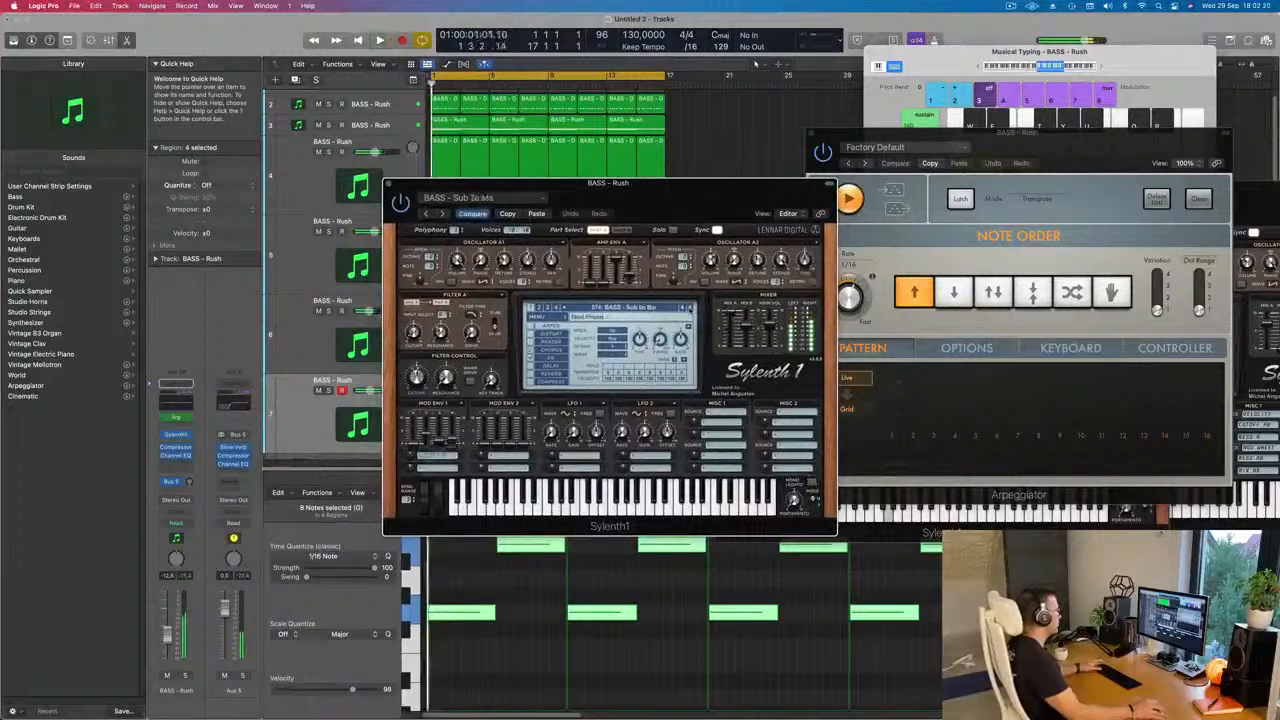
click(688, 308)
click(688, 308)
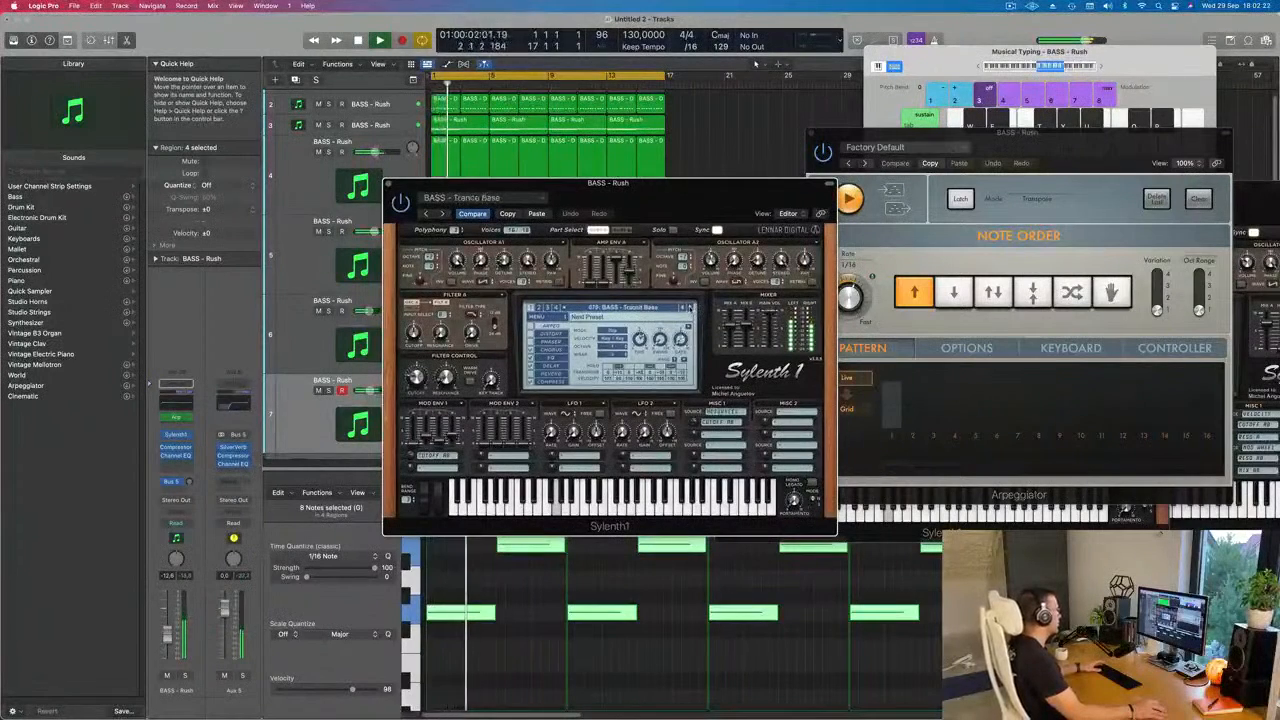
click(688, 308)
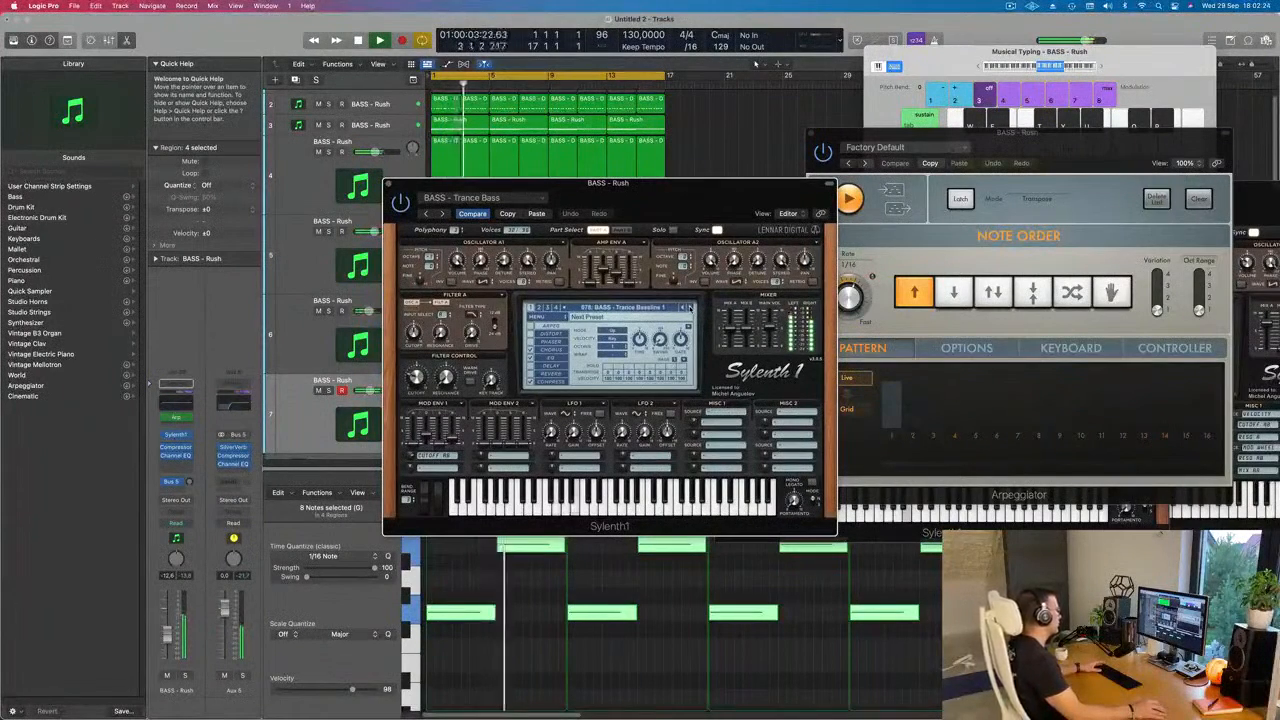
click(688, 308)
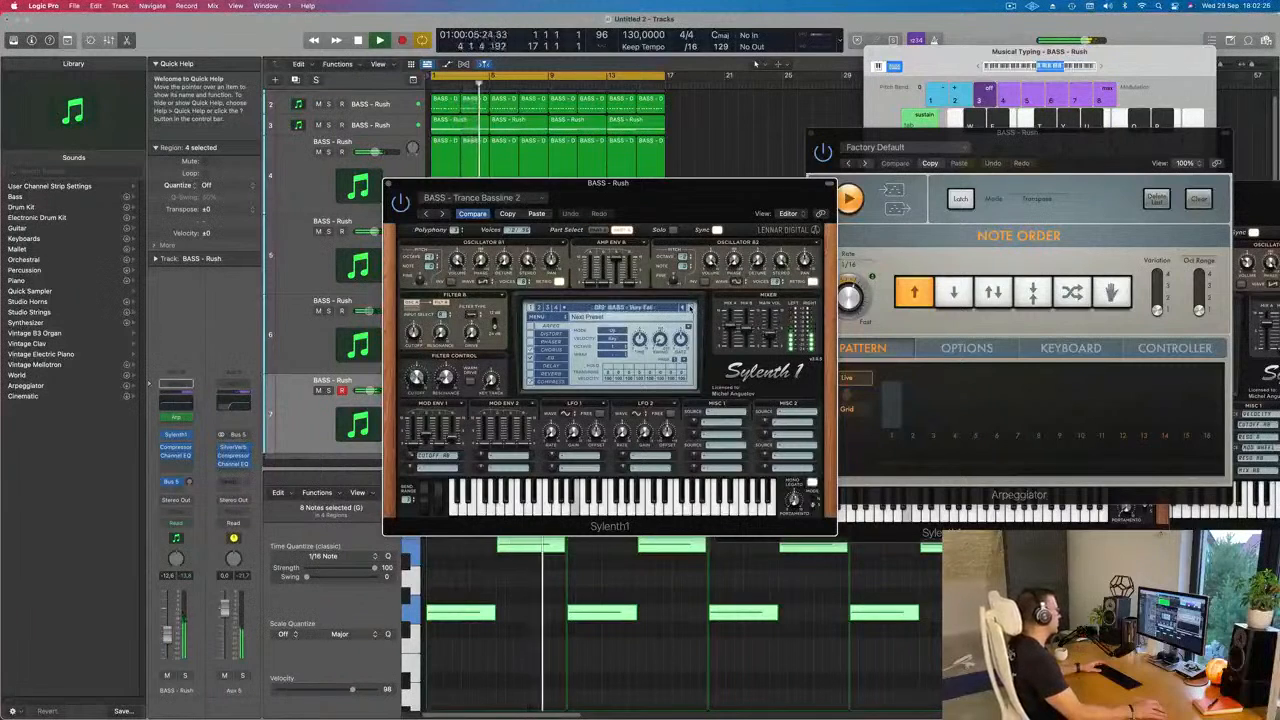
click(689, 306)
click(689, 307)
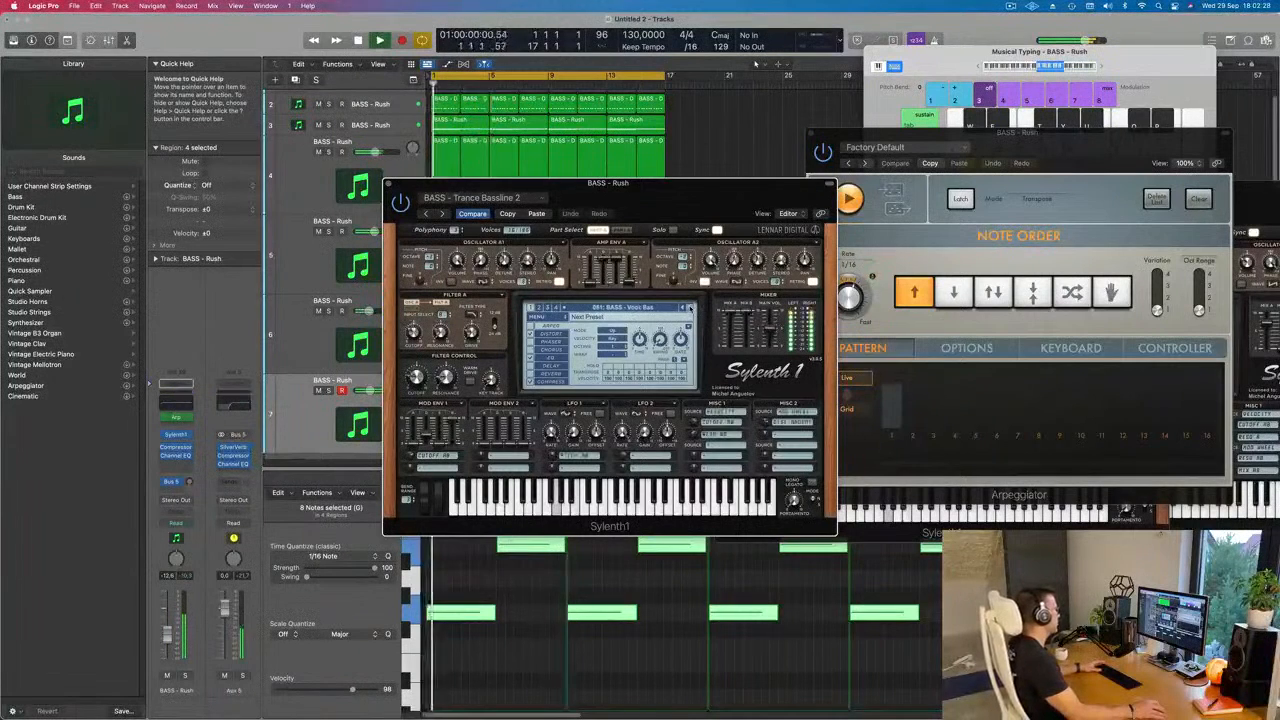
click(689, 307)
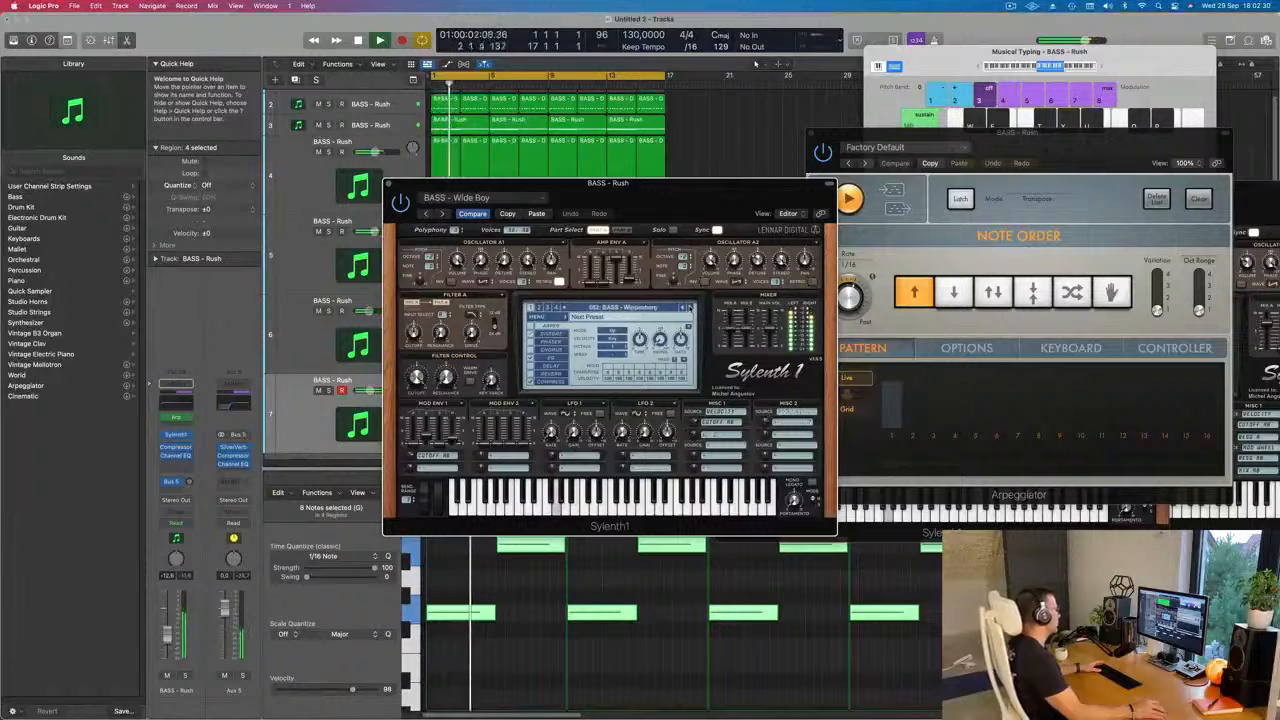
Step: Raise track 7's volume to about -11.6 dB and close its Sylenth1 window
drag(687, 215, 886, 219)
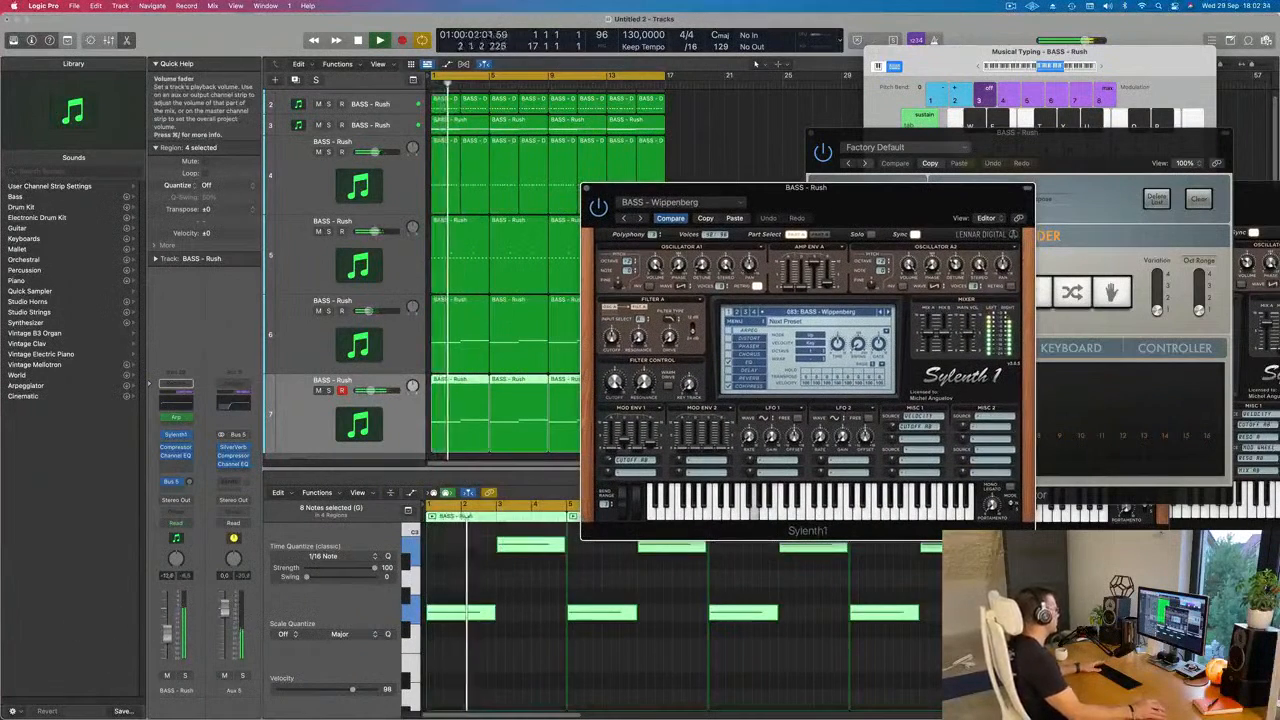
drag(167, 634, 167, 632)
drag(797, 226, 595, 346)
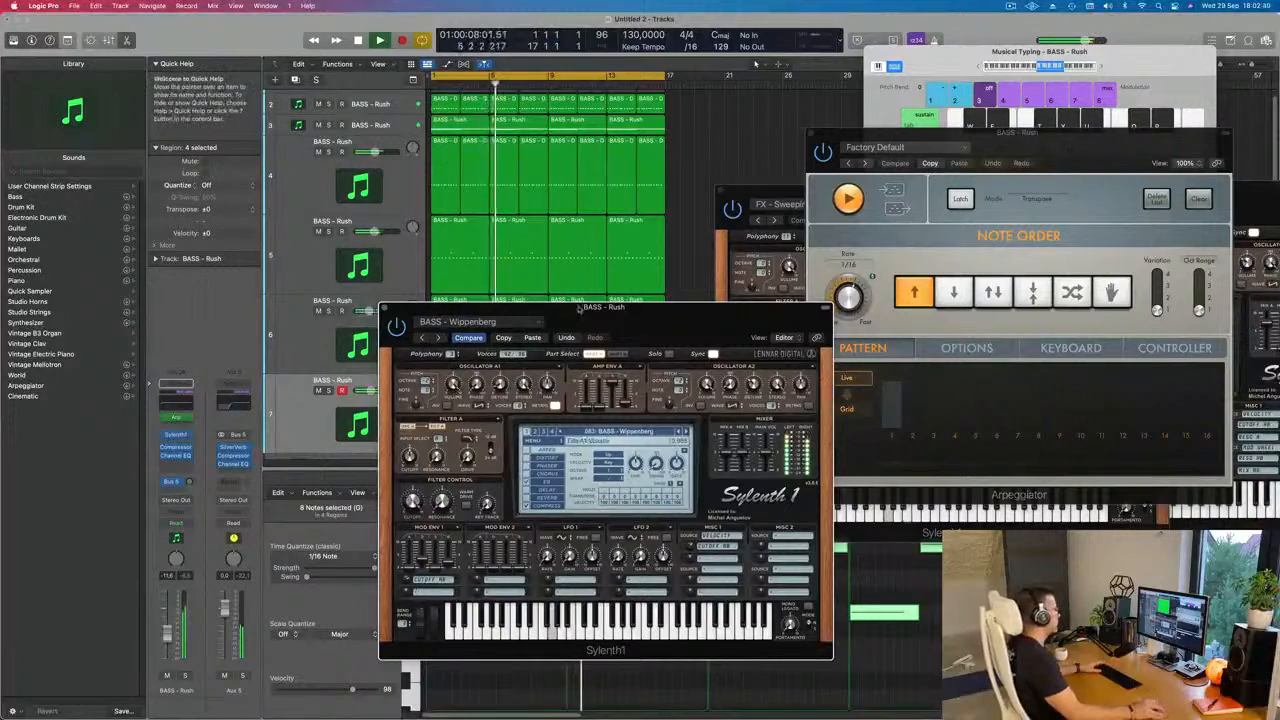
drag(578, 309, 675, 297)
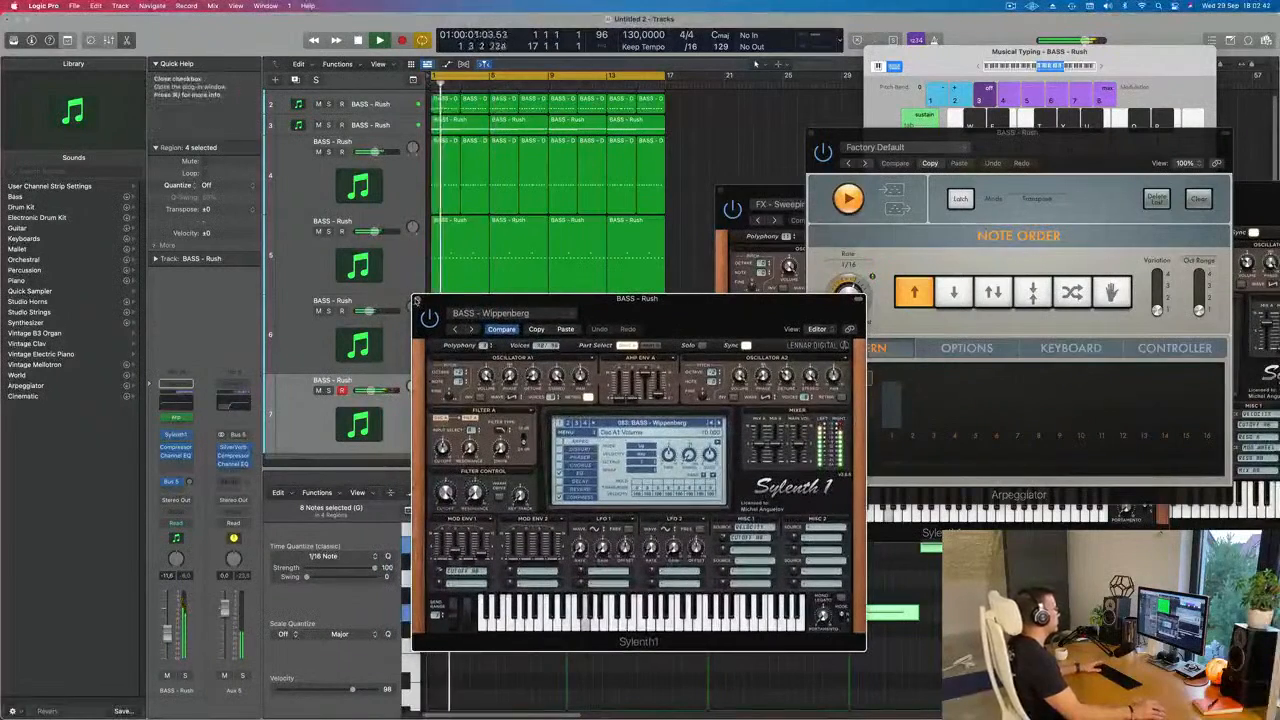
click(418, 299)
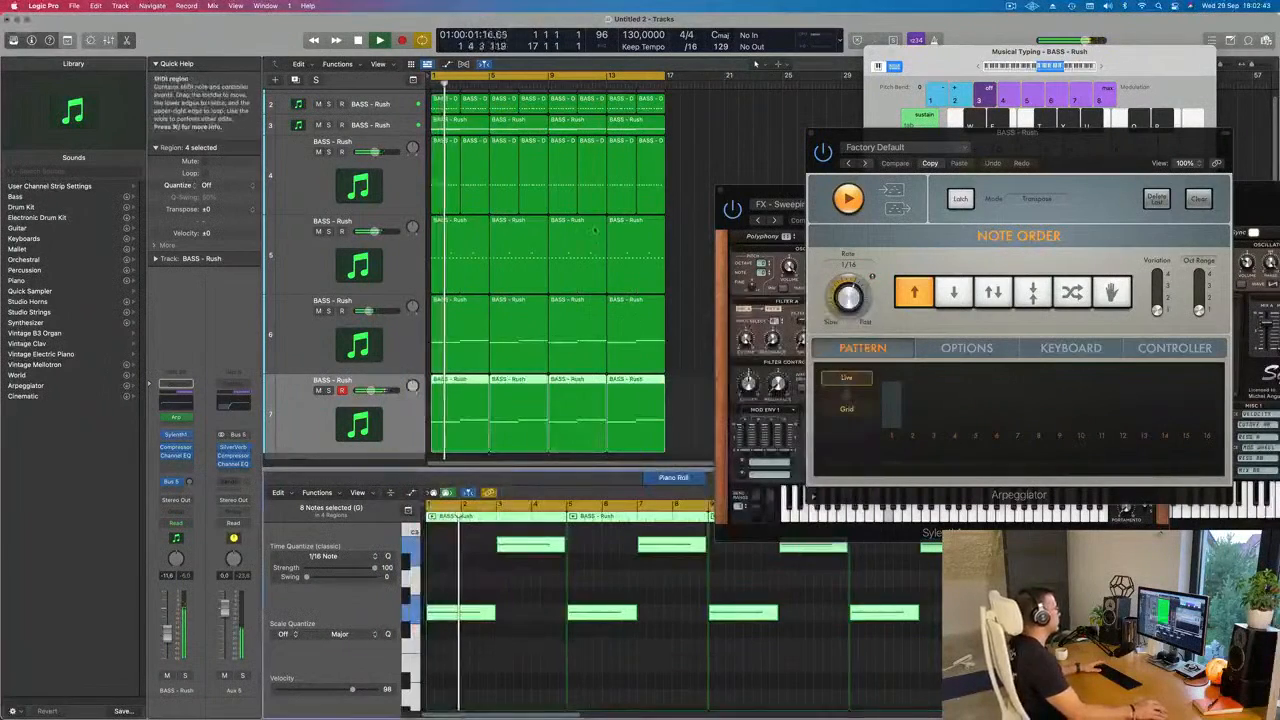
Step: Mute tracks 5 and 3 and adjust the Filter Control cutoff in track 4's Sylenth1 during playback
click(318, 231)
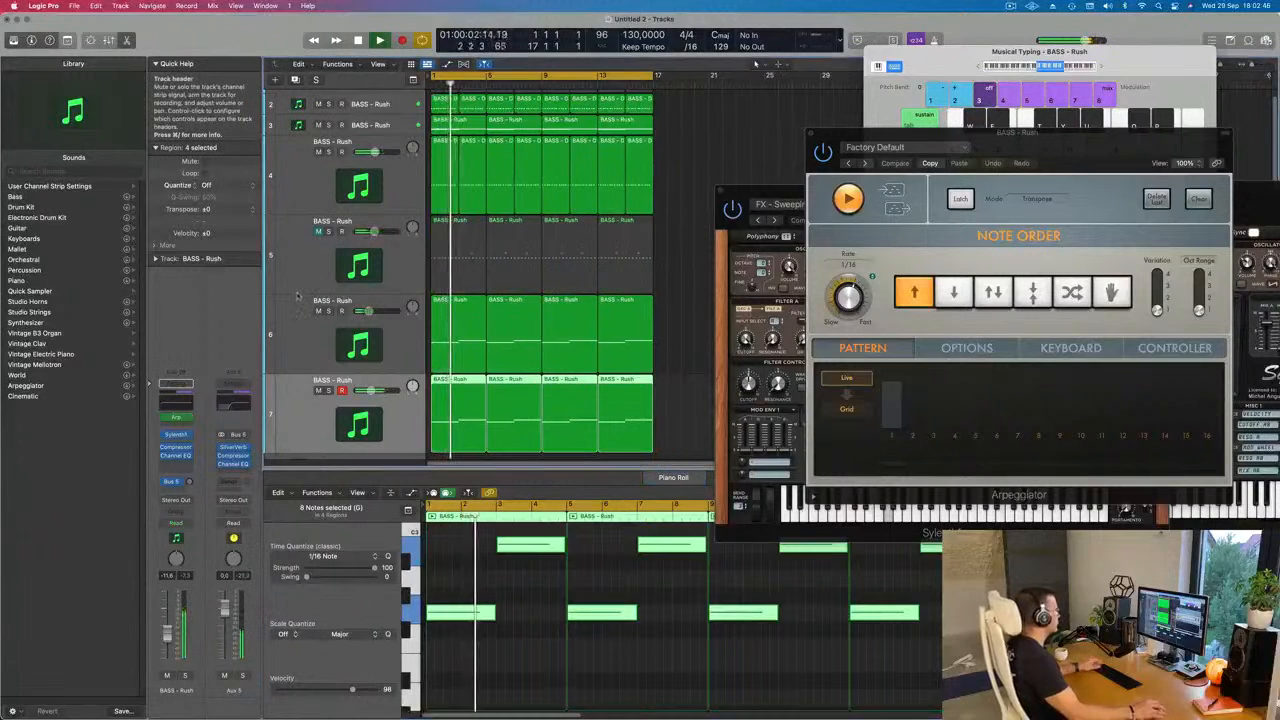
click(294, 188)
key(Return)
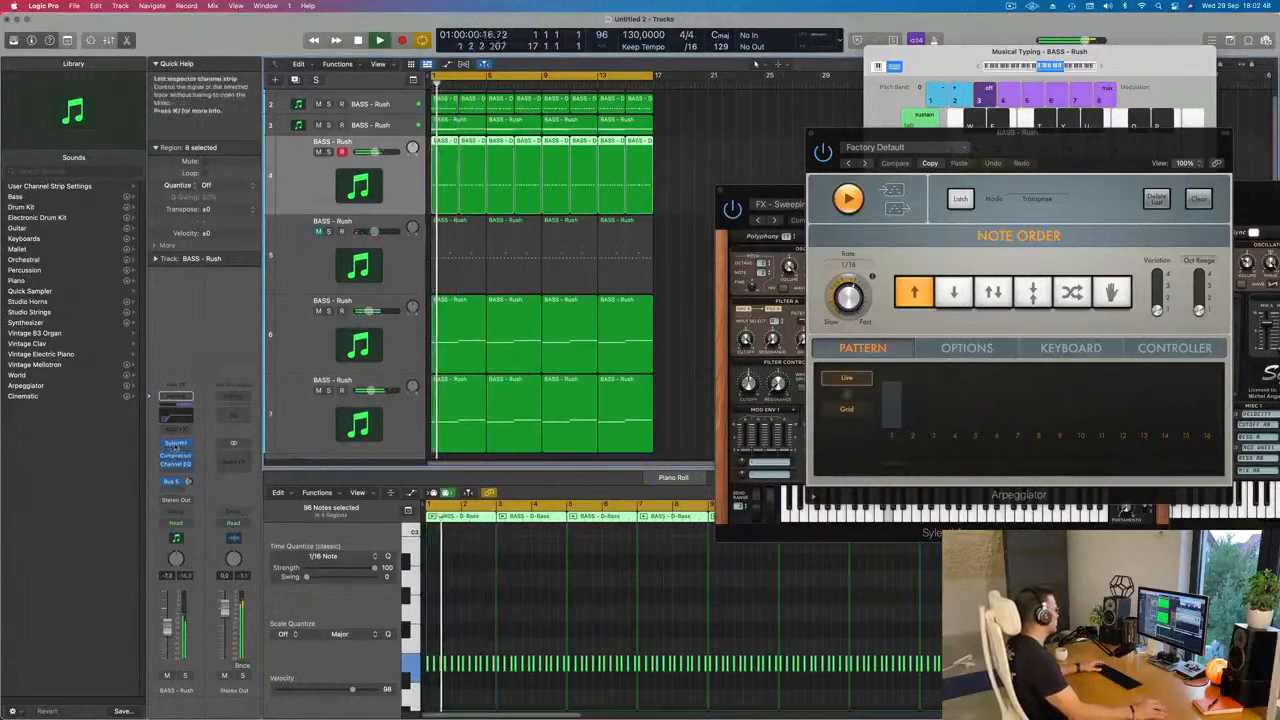
click(175, 446)
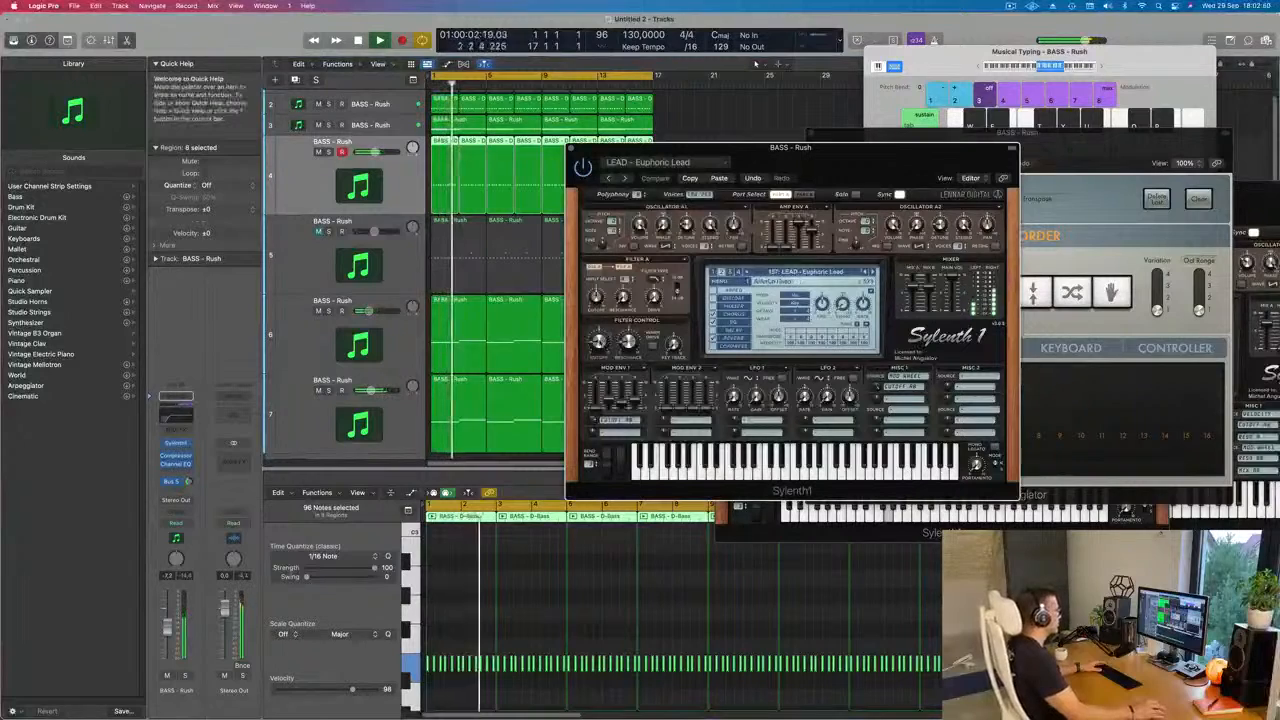
drag(600, 345, 600, 354)
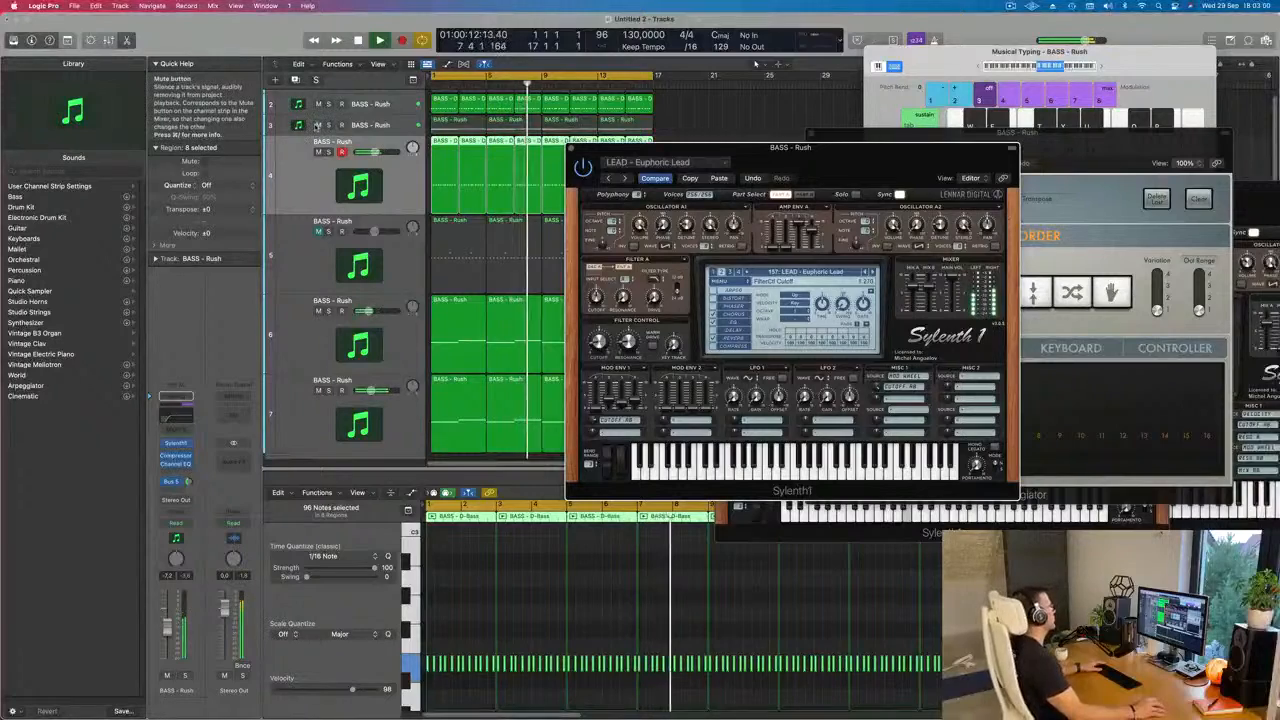
drag(615, 147, 772, 120)
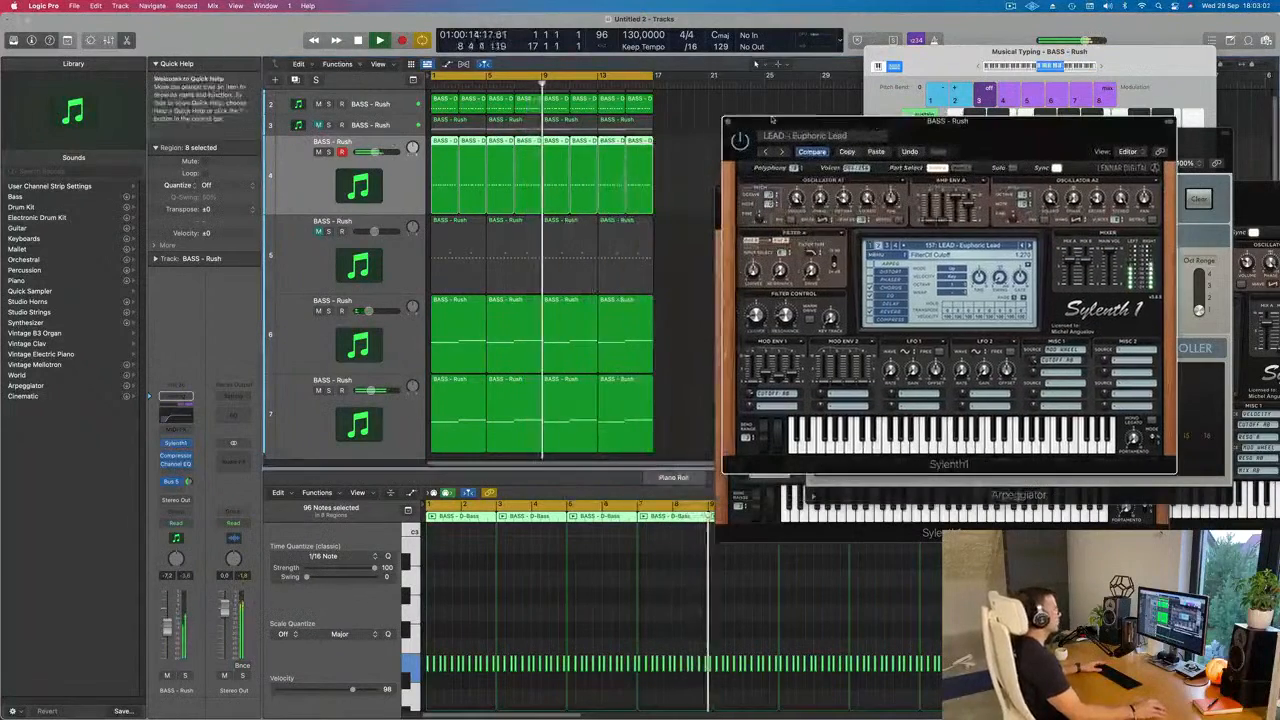
key(super+w)
Step: Solo track 6 to hear its bass layer alone and turn the solo off again
scroll(680, 254, down, 5)
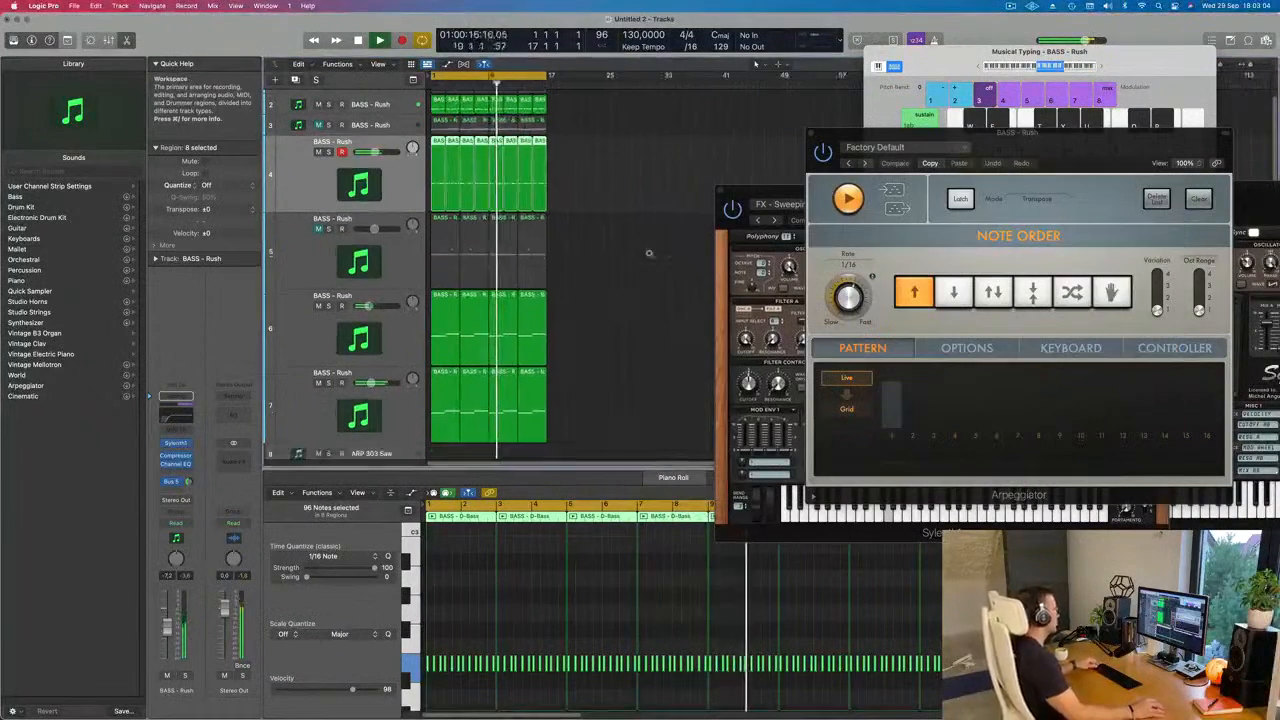
scroll(602, 261, down, 6)
scroll(617, 259, up, 4)
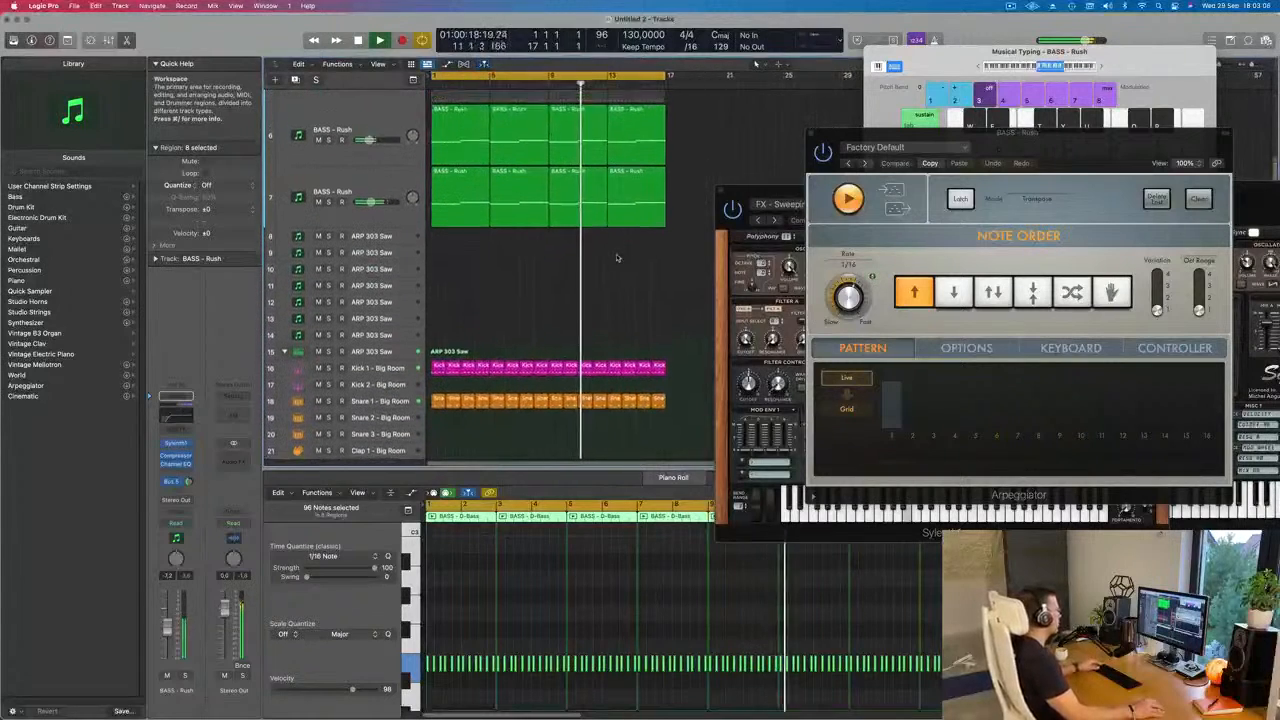
scroll(617, 258, up, 6)
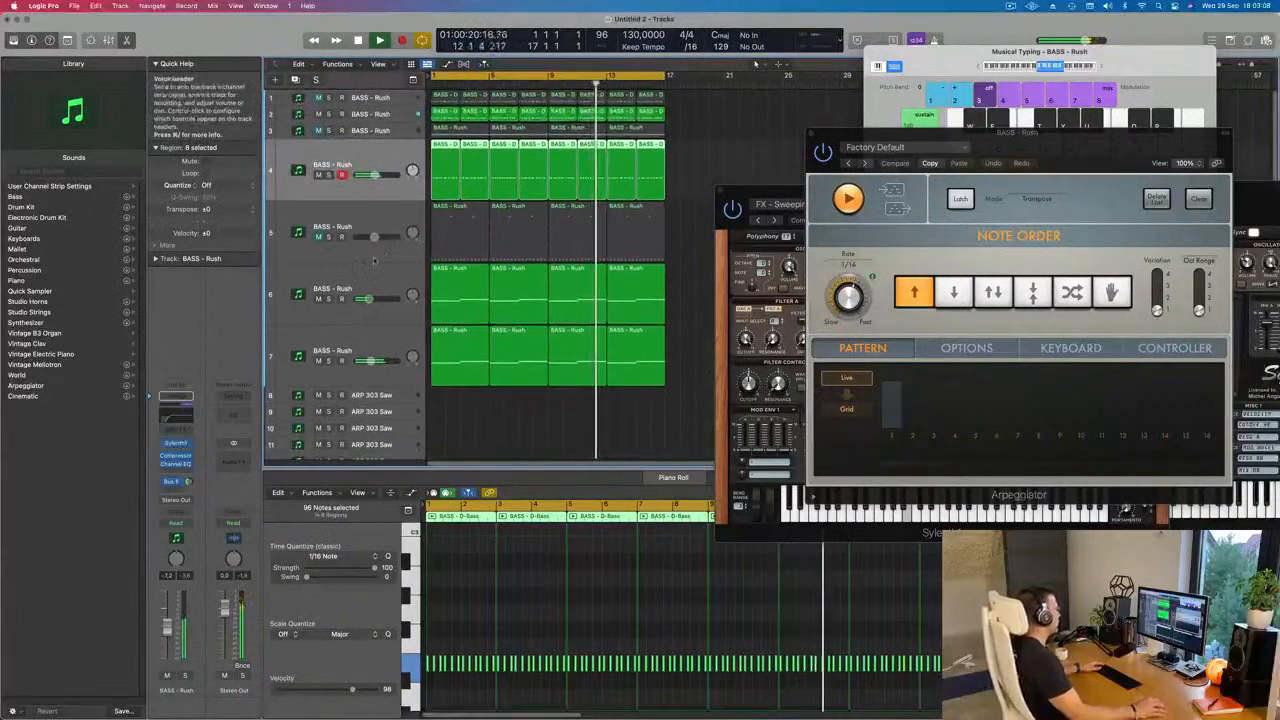
click(340, 292)
click(329, 299)
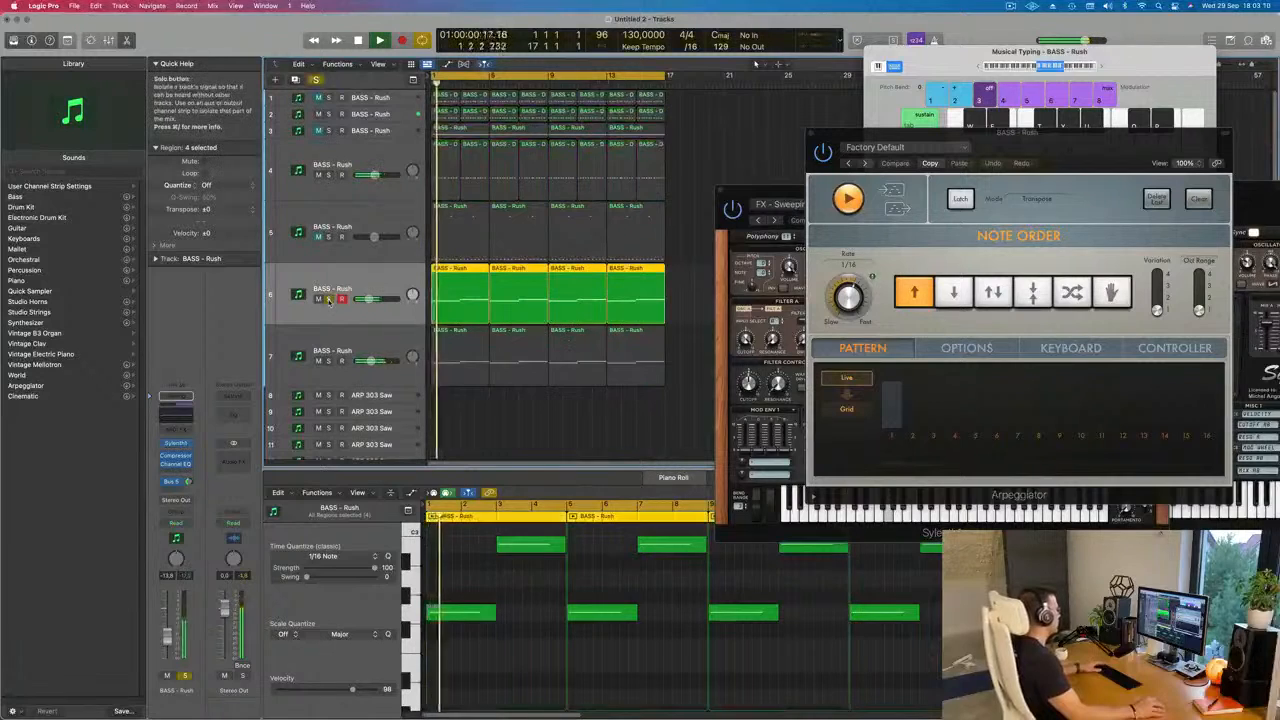
click(329, 299)
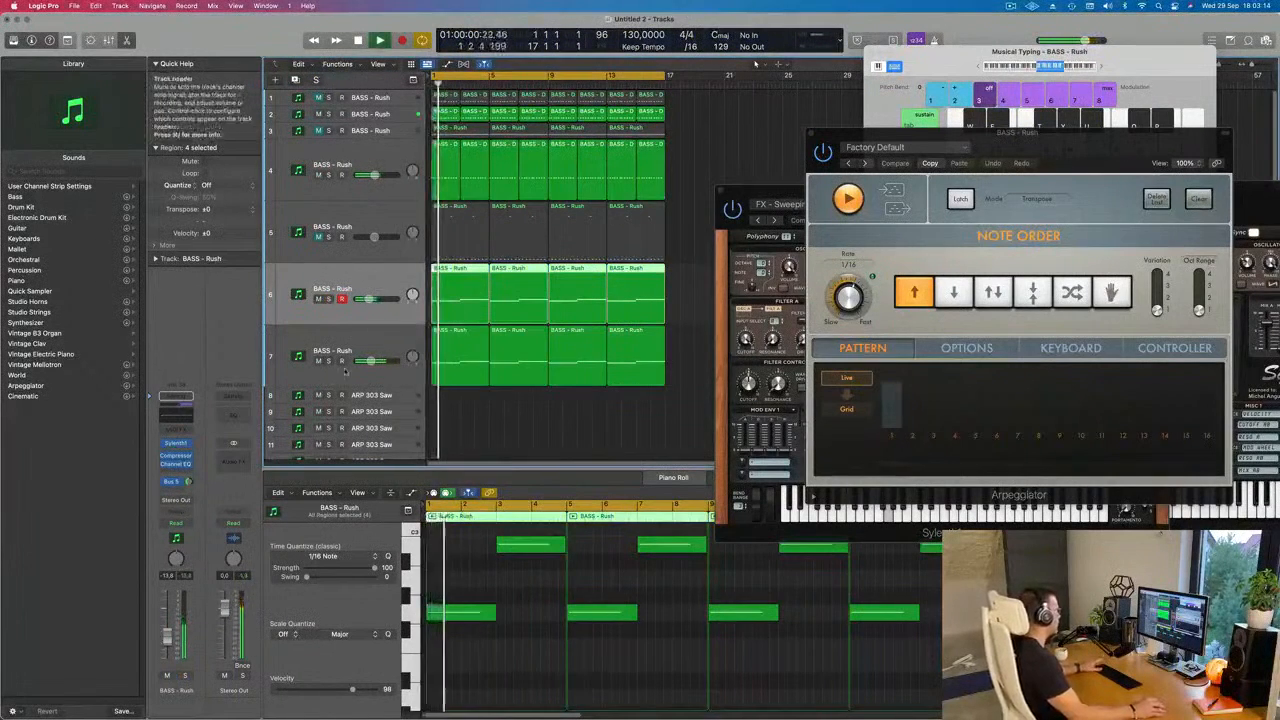
Step: Select track 7 and compare the mix from the start with track 5 unmuted and muted again
key(Down)
key(Return)
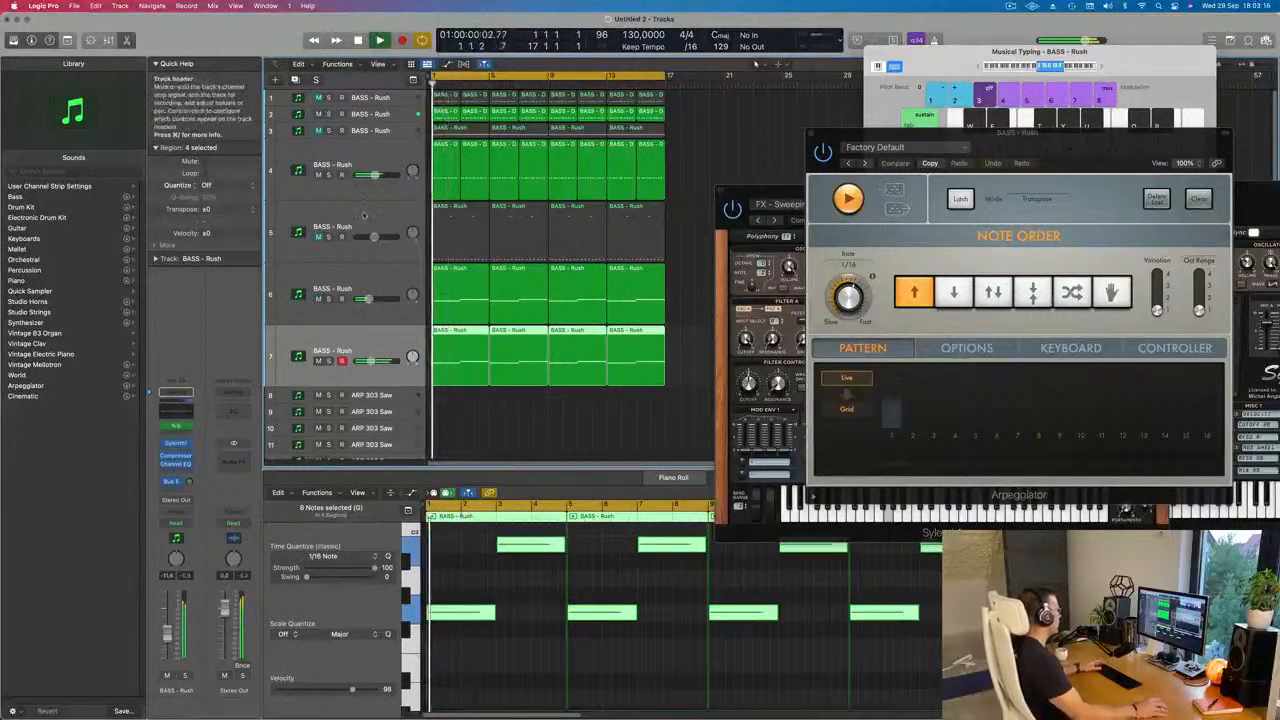
click(318, 238)
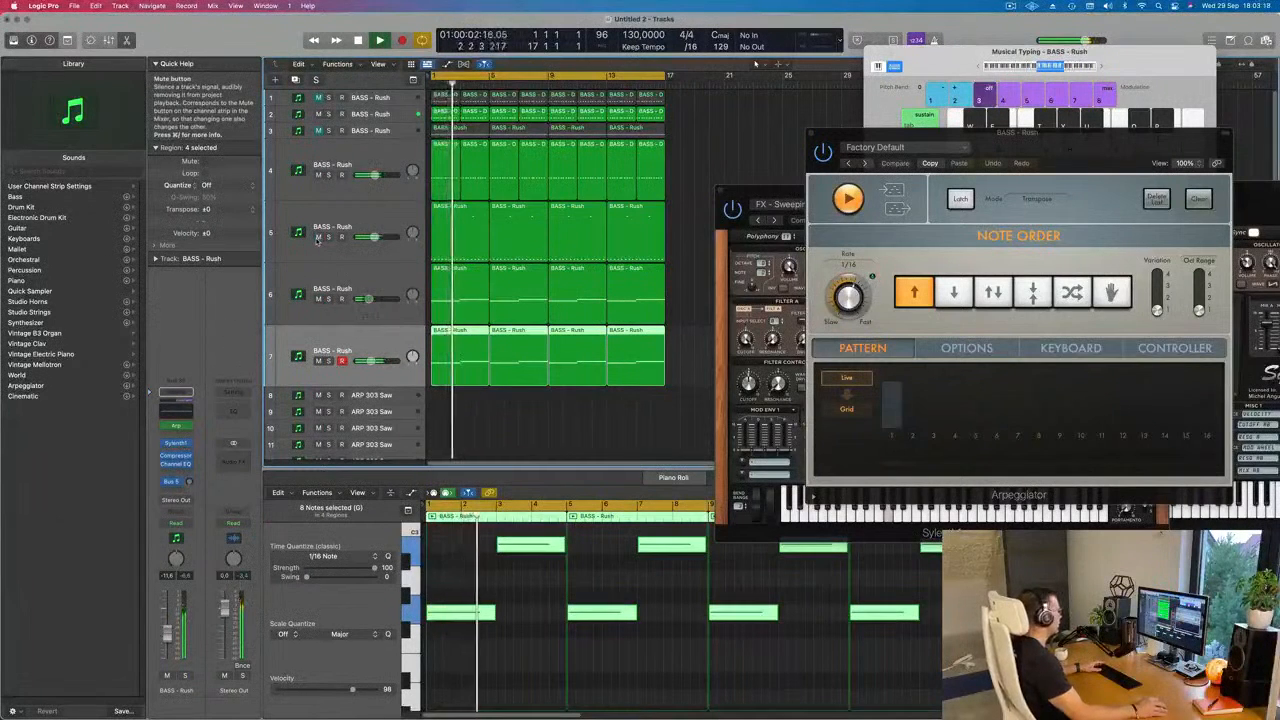
click(318, 238)
key(Return)
Step: Duplicate track 7 onto a new track 8 and open the new track's Sylenth1
key(super+Left)
key(super+Up)
key(super+Up)
key(super+Up)
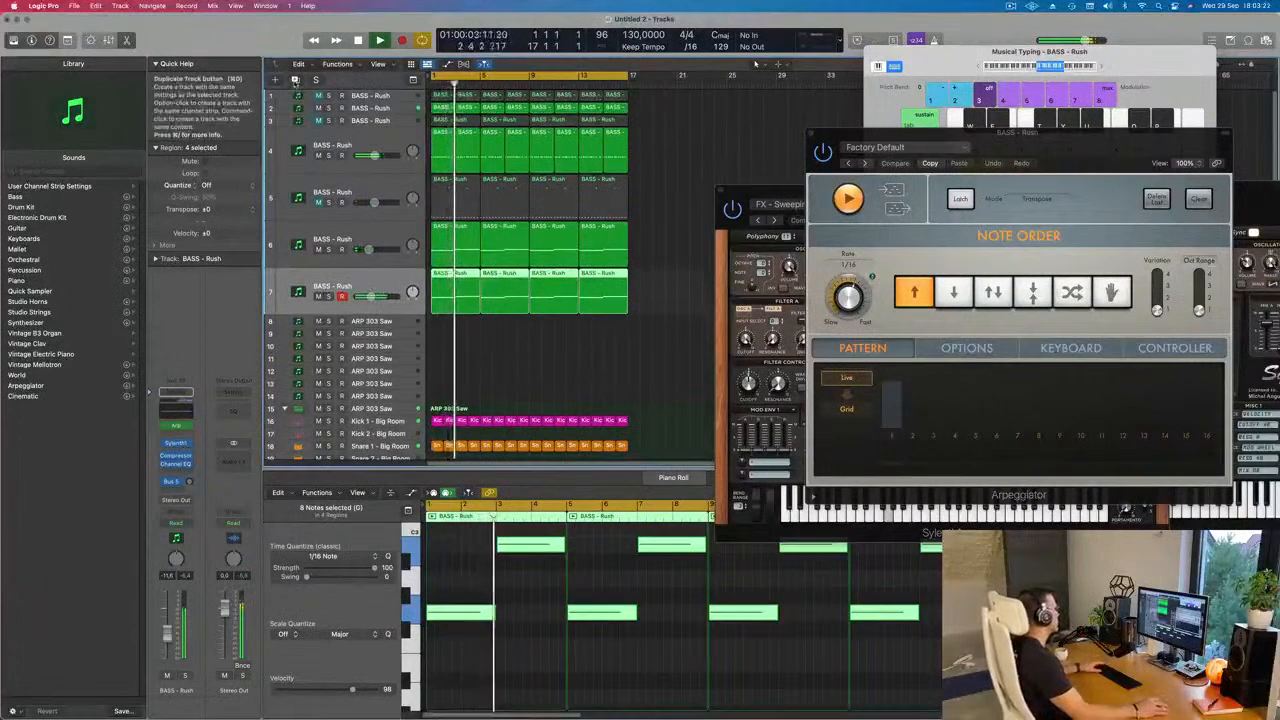
click(295, 79)
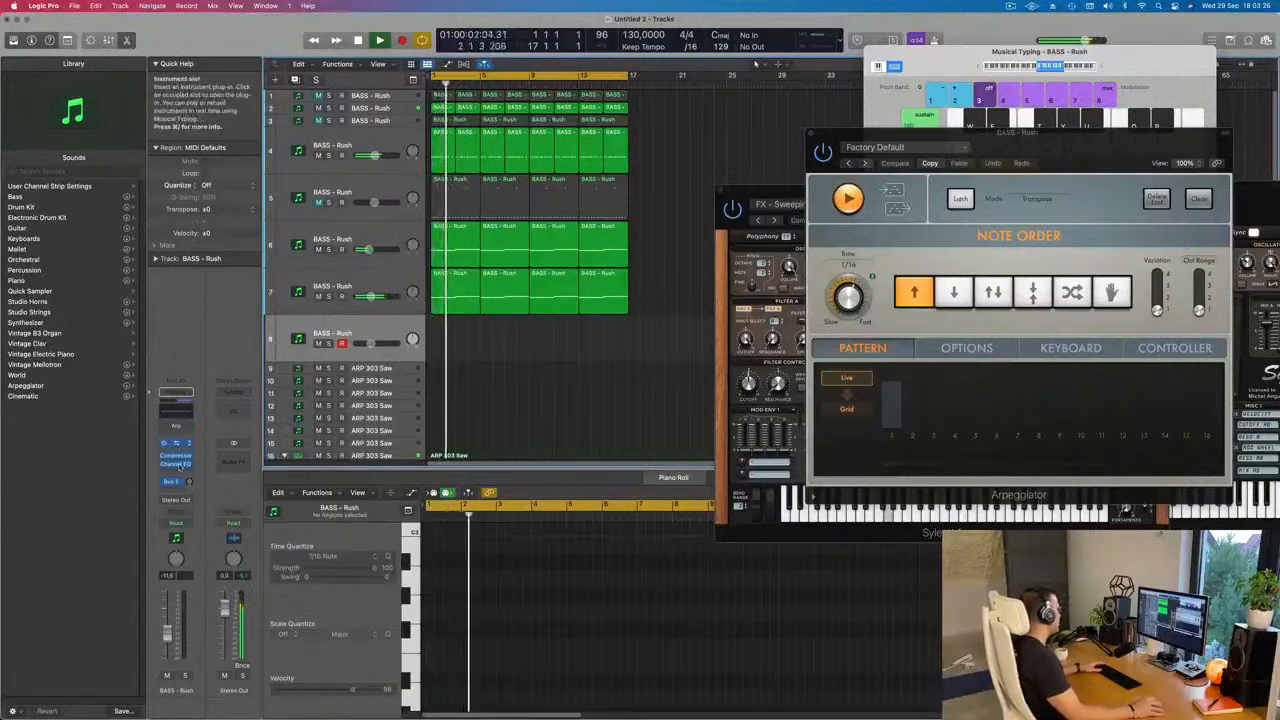
click(188, 483)
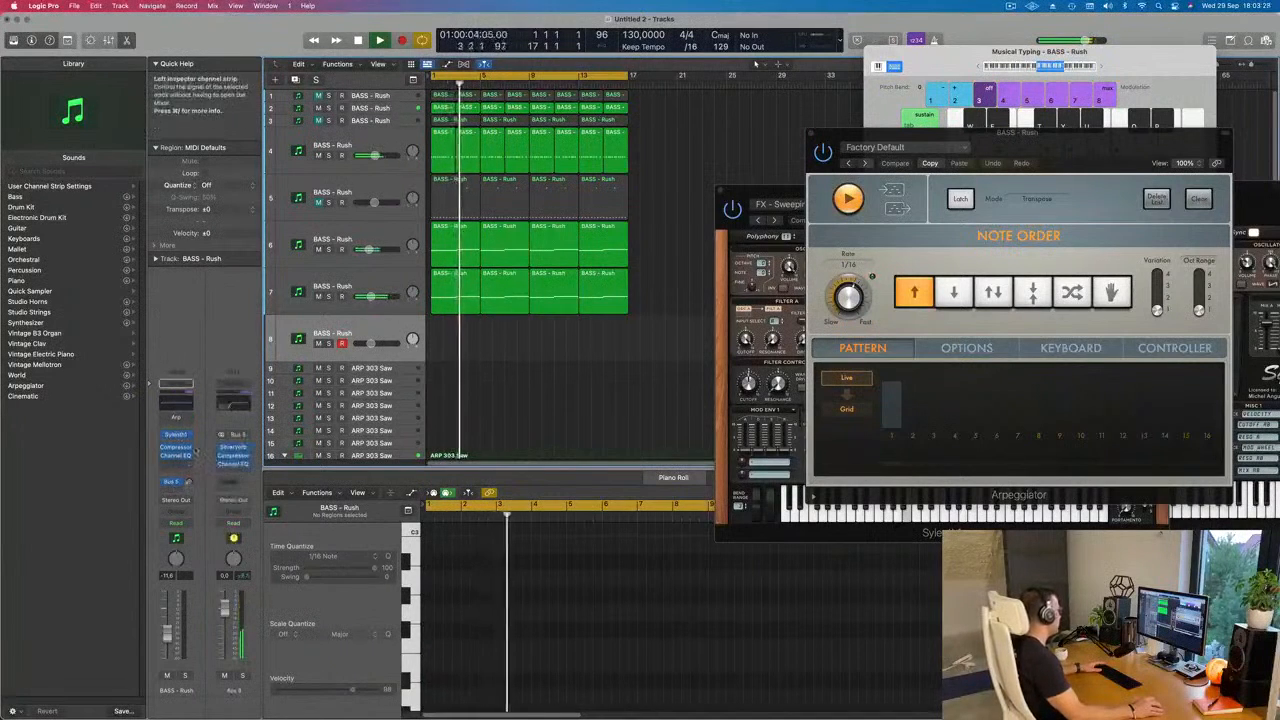
click(178, 438)
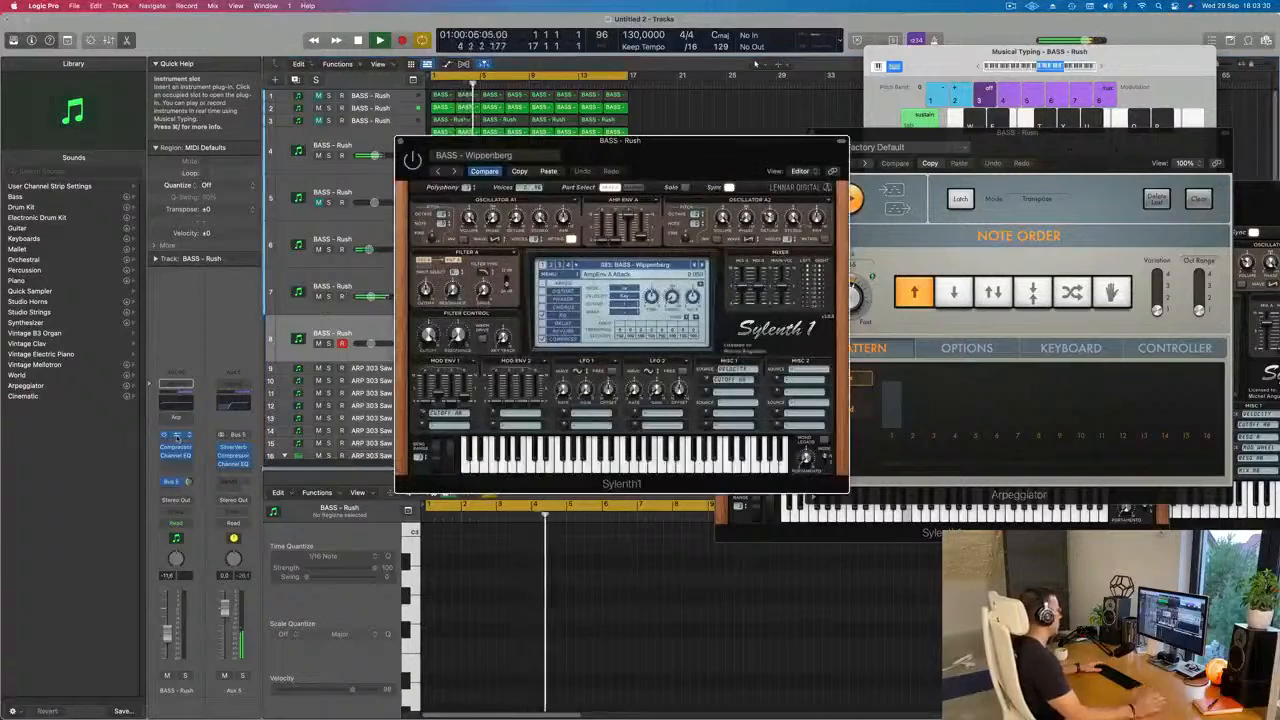
drag(682, 151, 850, 172)
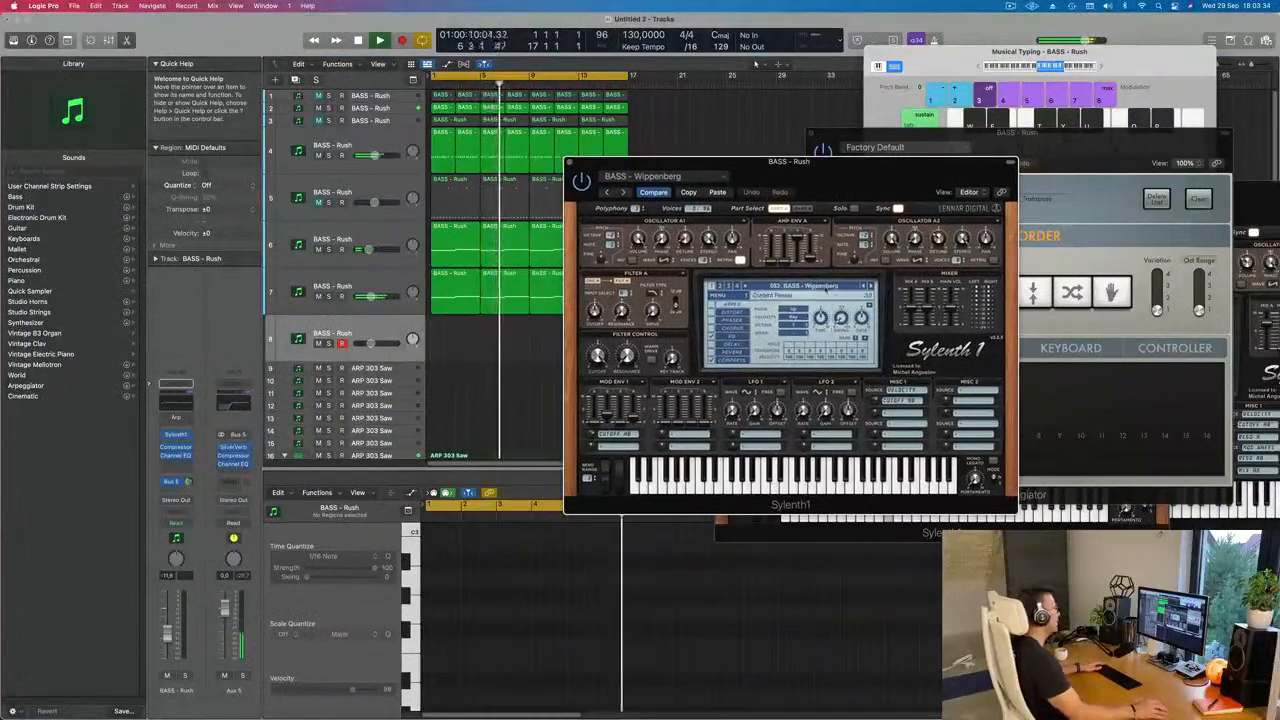
Step: Load the LEAD - 80's Cop preset in track 8's Sylenth1 and raise the Musical Typing octave to C4
click(815, 286)
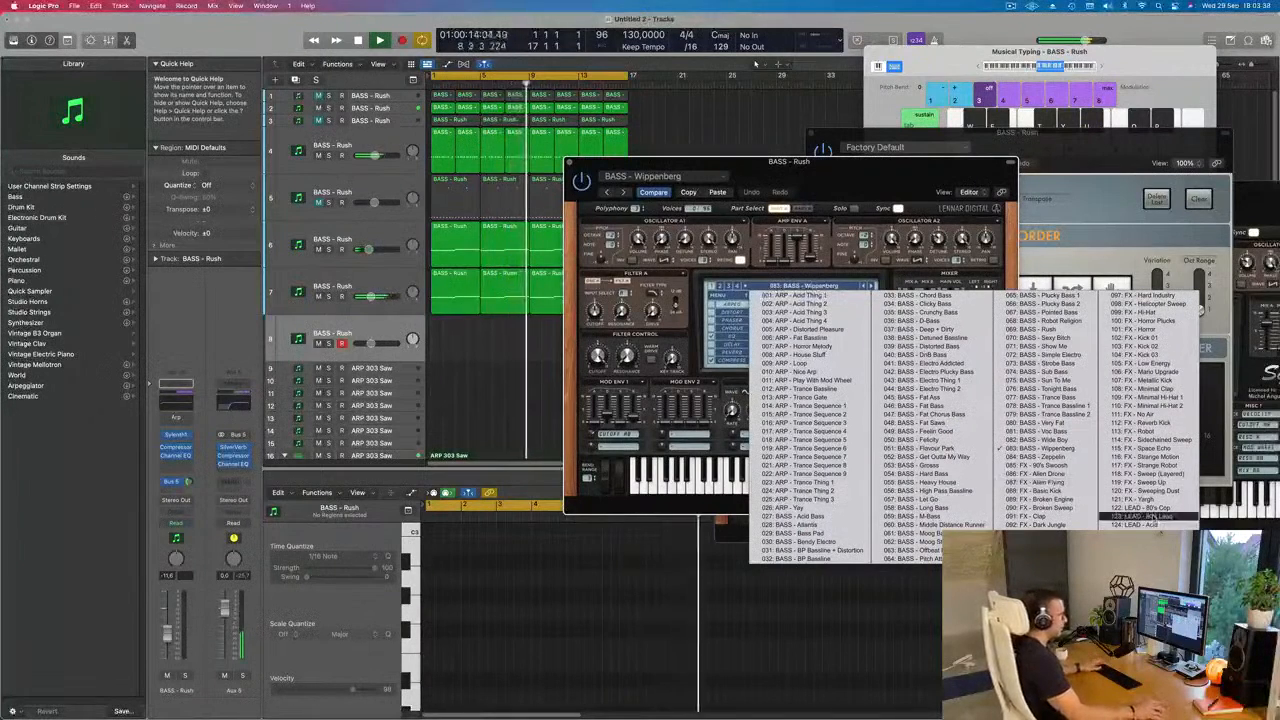
click(1140, 506)
mouse_move(860, 178)
mouse_down()
mouse_move(834, 186)
mouse_move(803, 169)
mouse_move(856, 165)
mouse_up()
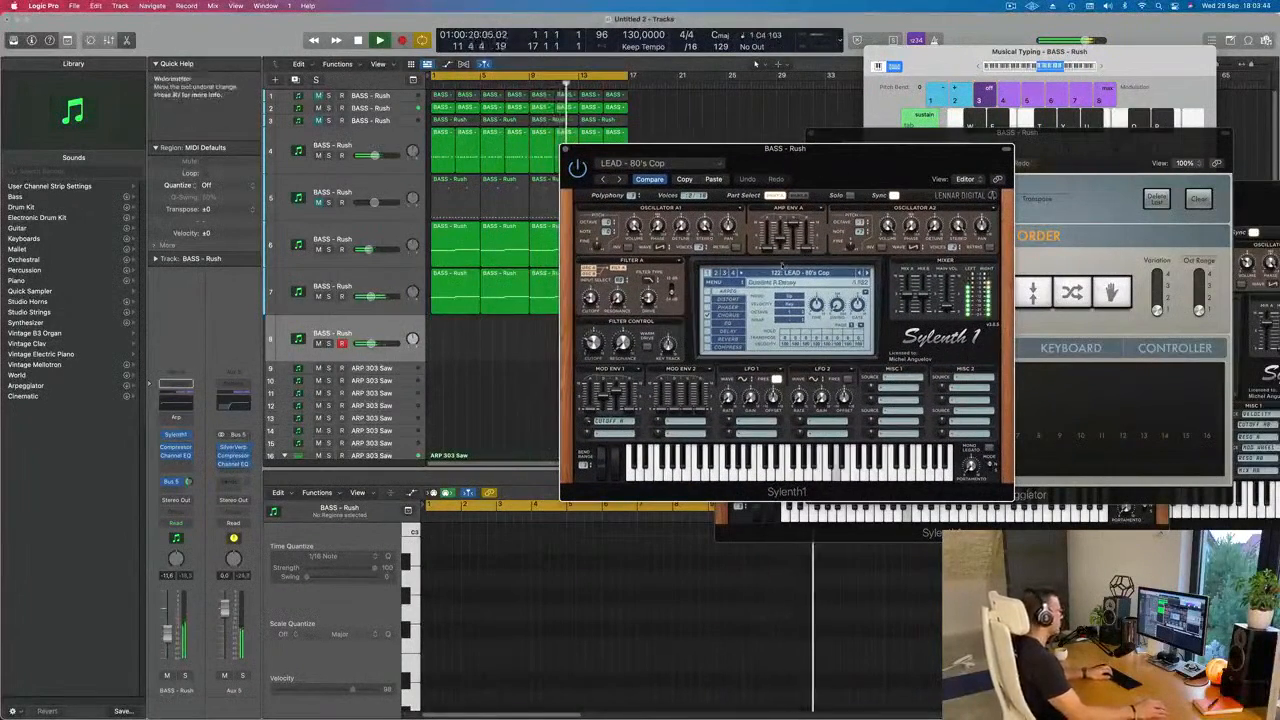
drag(860, 154, 852, 163)
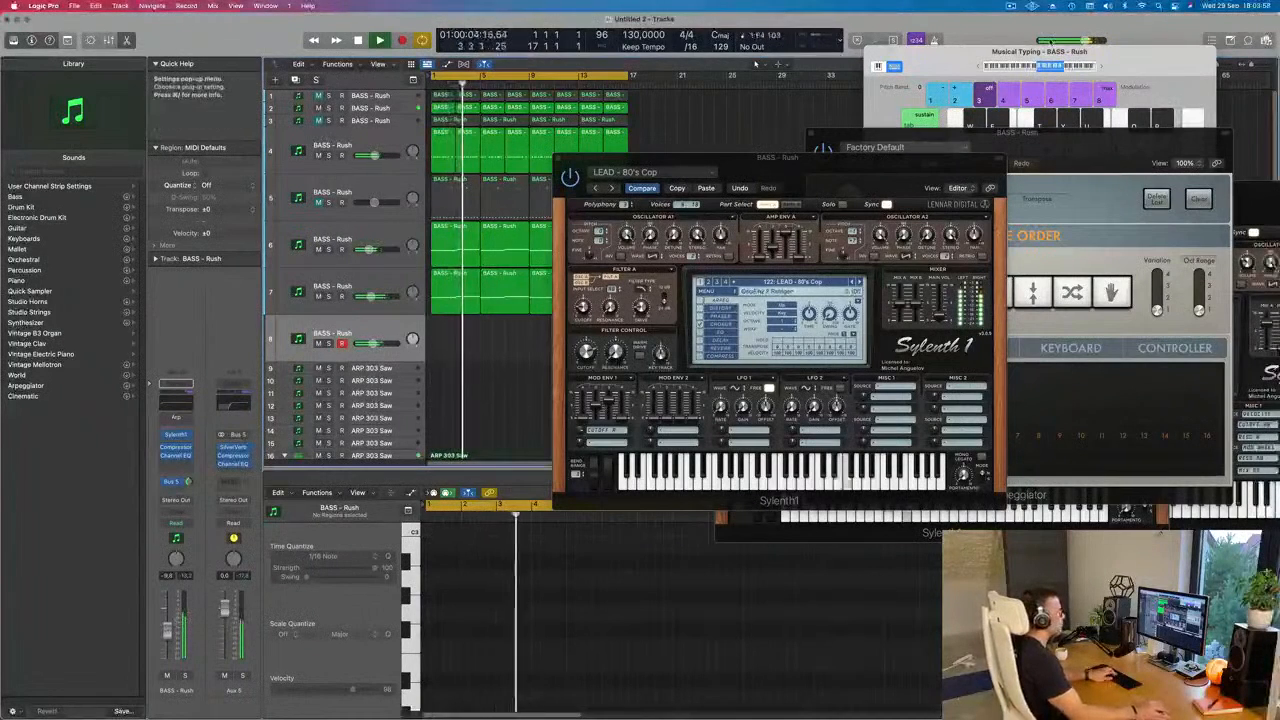
click(1105, 68)
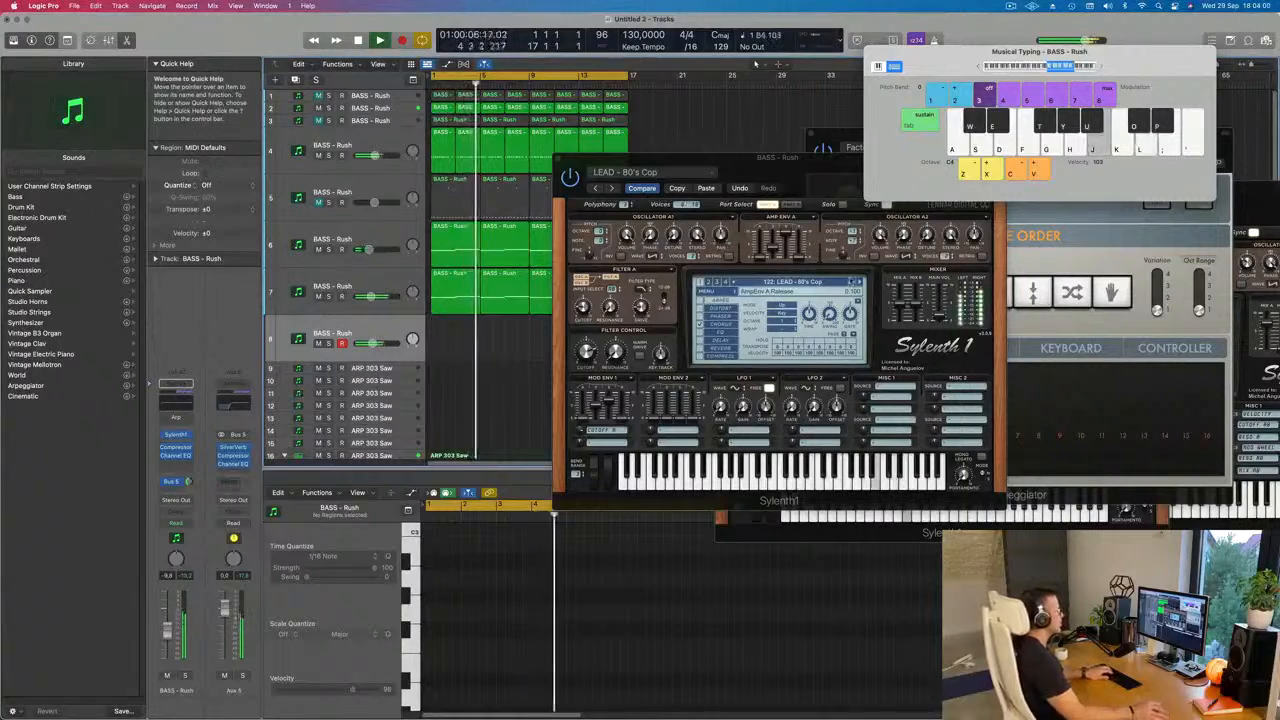
Step: Load the LEAD - Bad Ass Saw preset in track 8's Sylenth1 and lower the track's volume to -13.0 dB
click(856, 282)
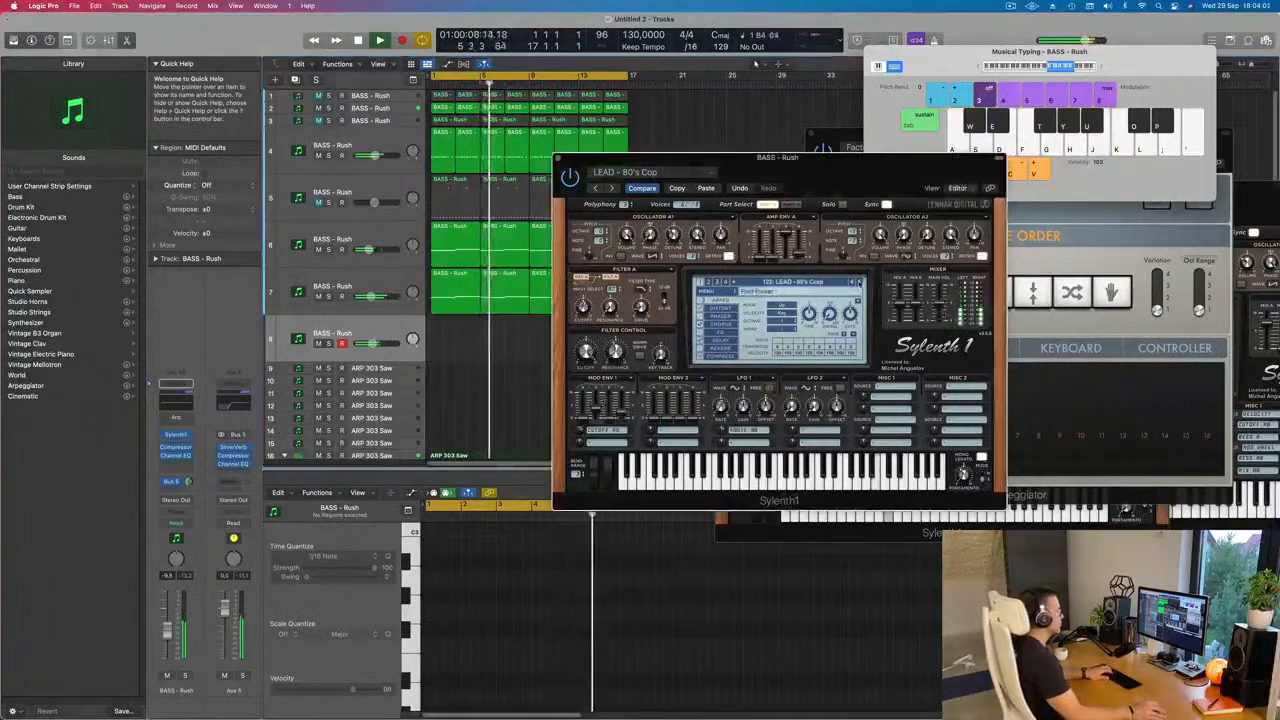
click(856, 282)
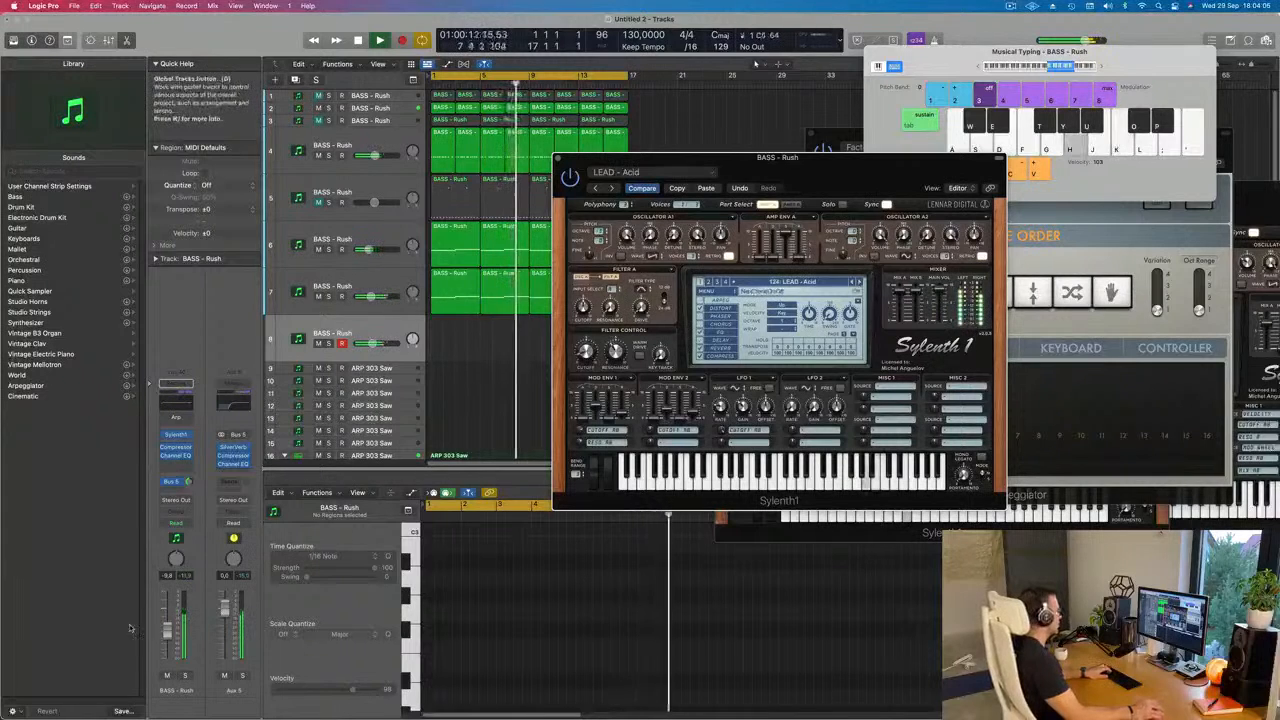
drag(168, 634, 169, 640)
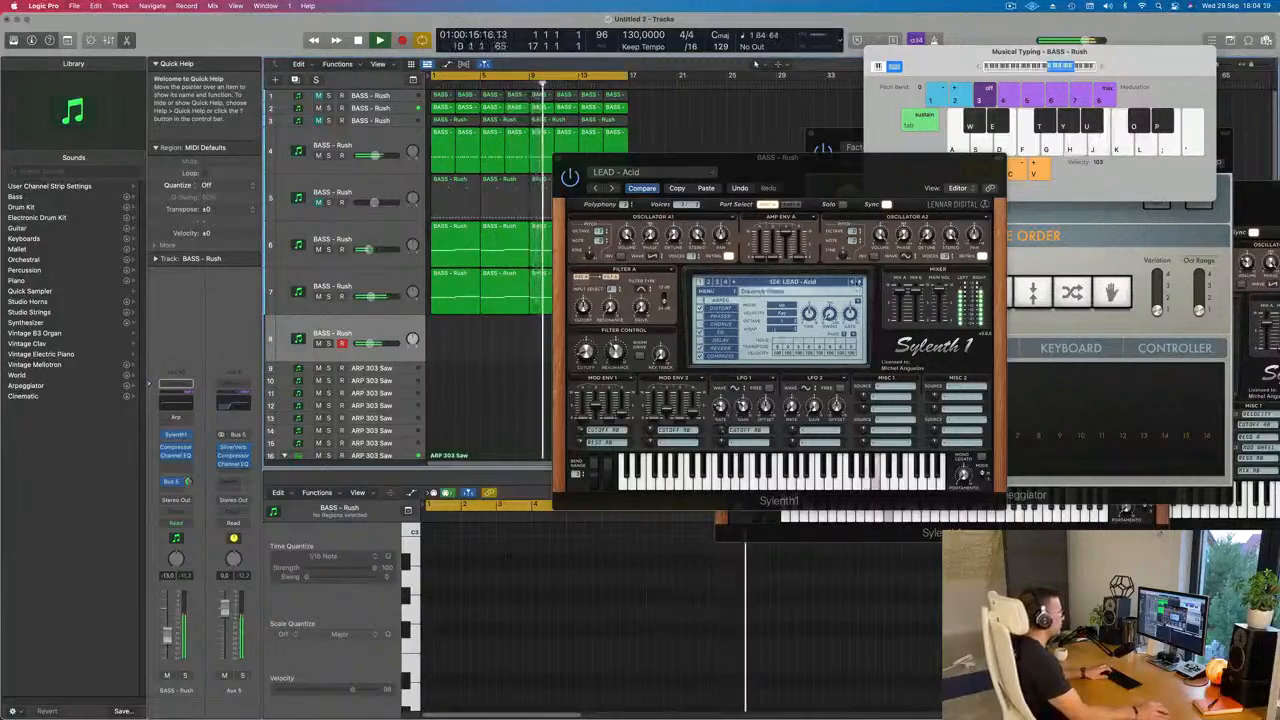
click(858, 282)
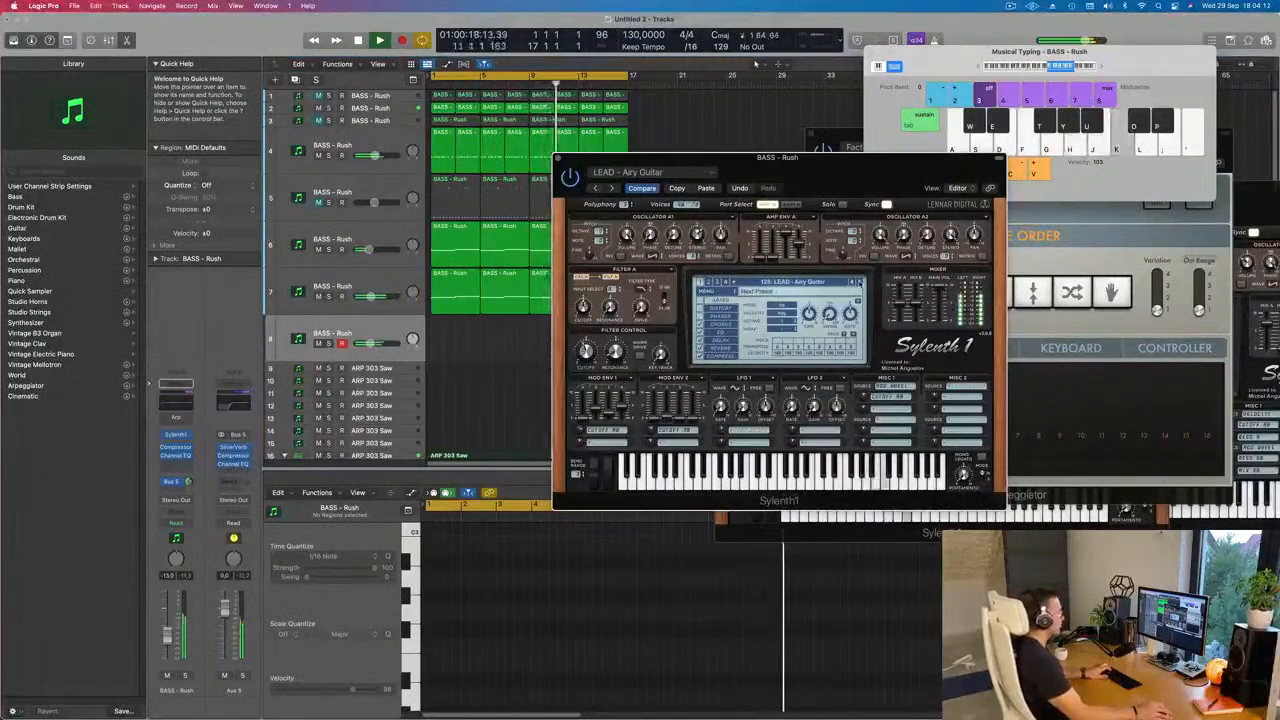
click(859, 282)
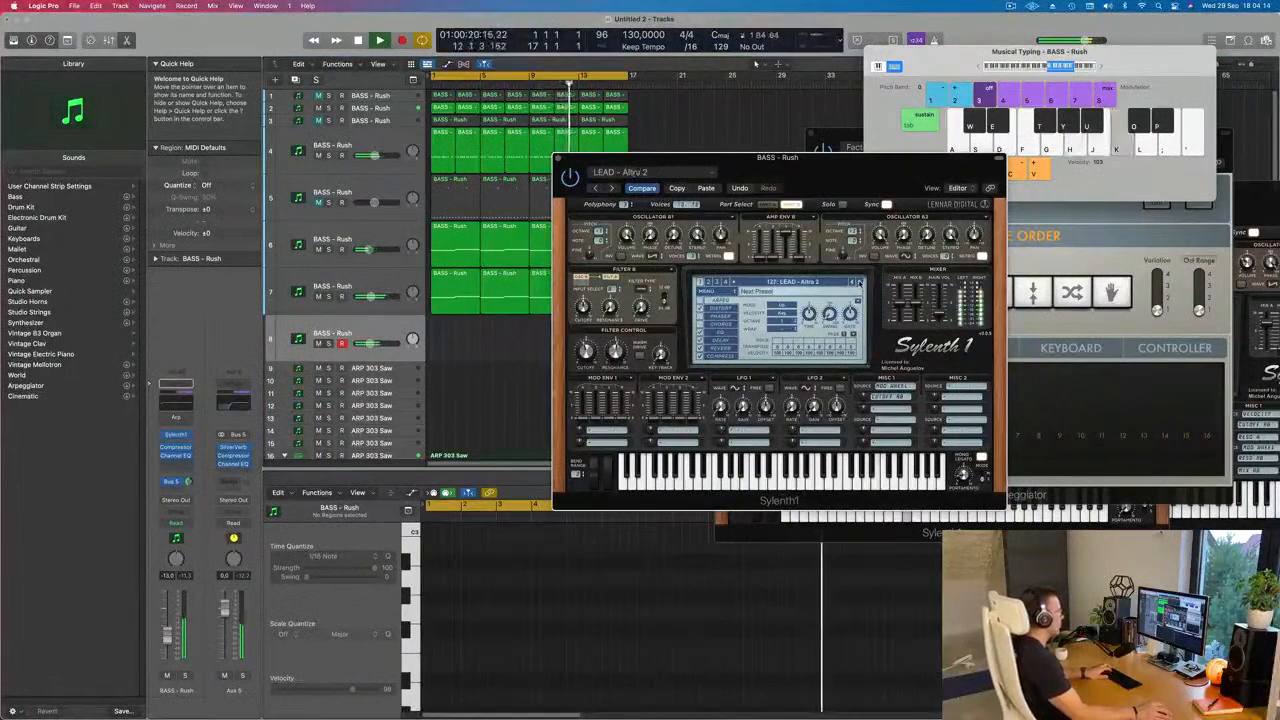
click(858, 282)
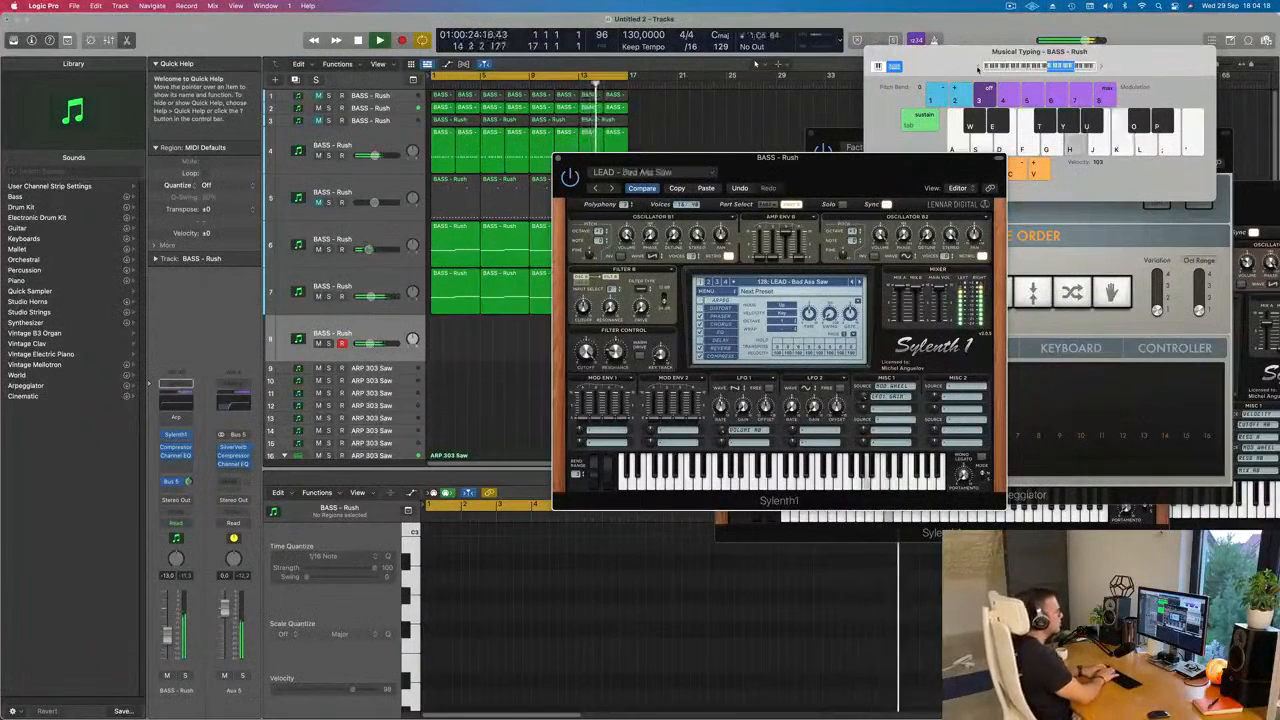
Step: Record a lead melody on track 8 from bar 1 with Musical Typing and stop around bar 13
key(f)
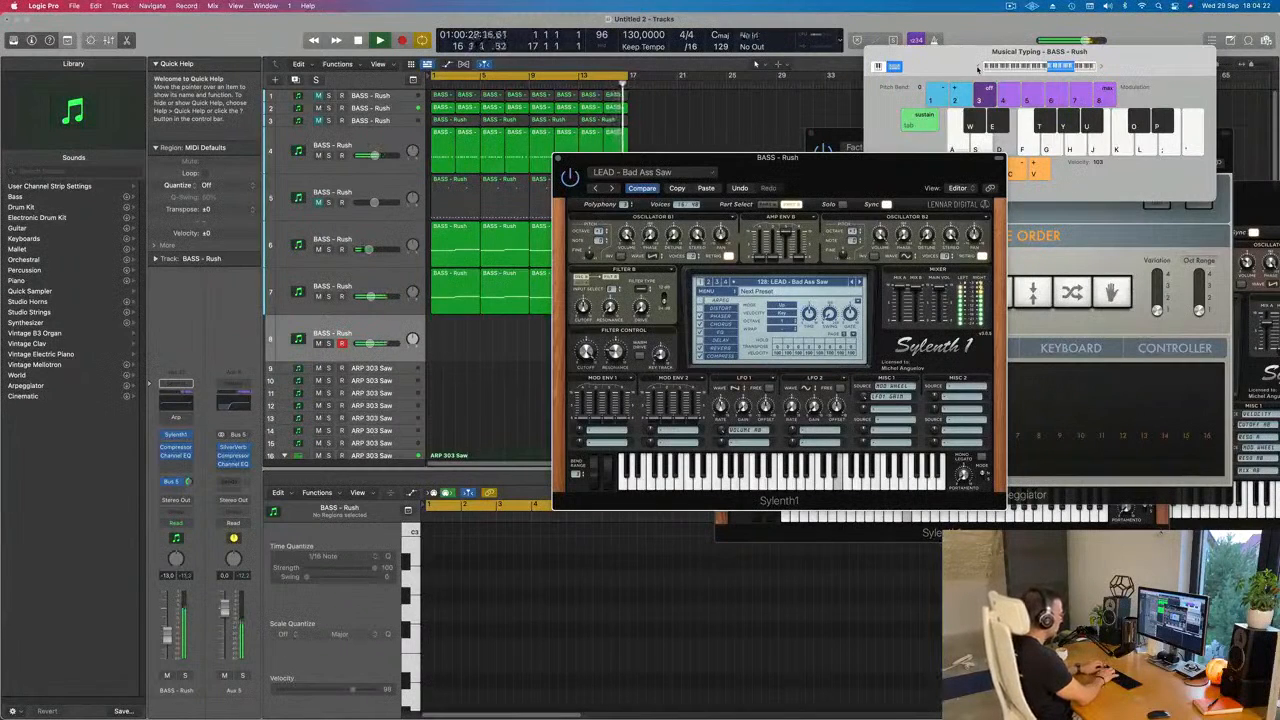
key(r)
key(d)
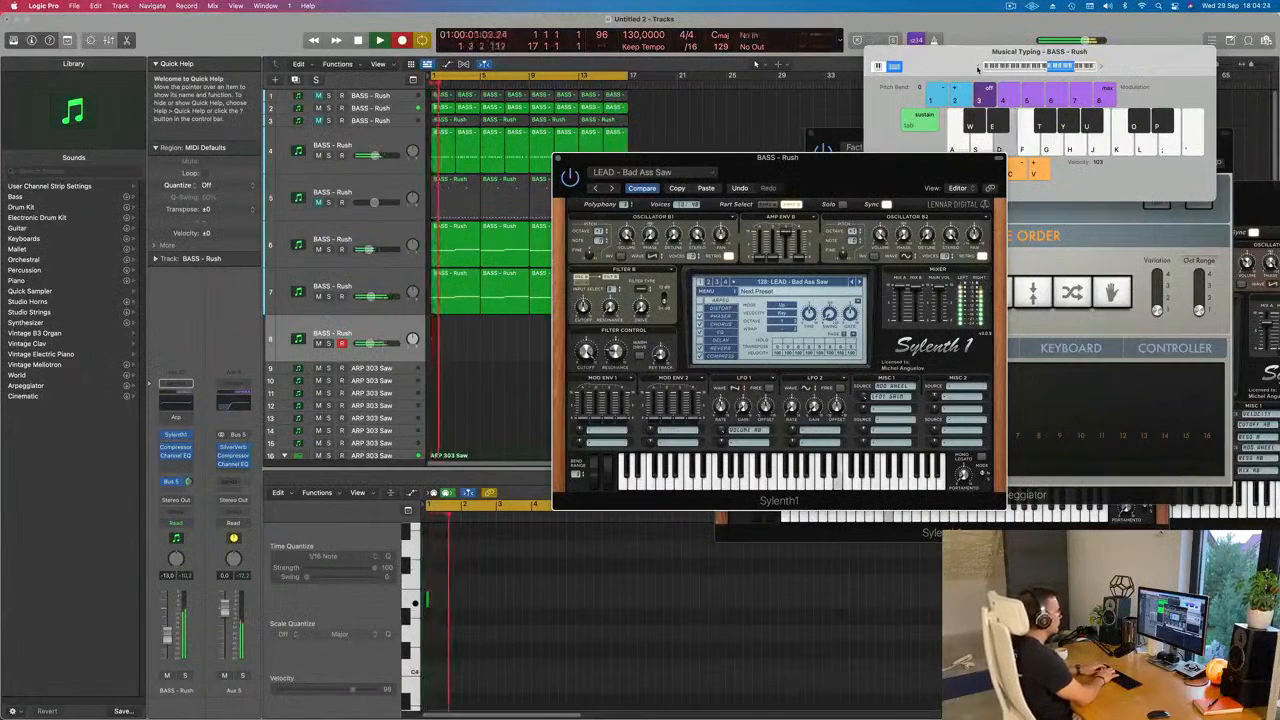
key(d)
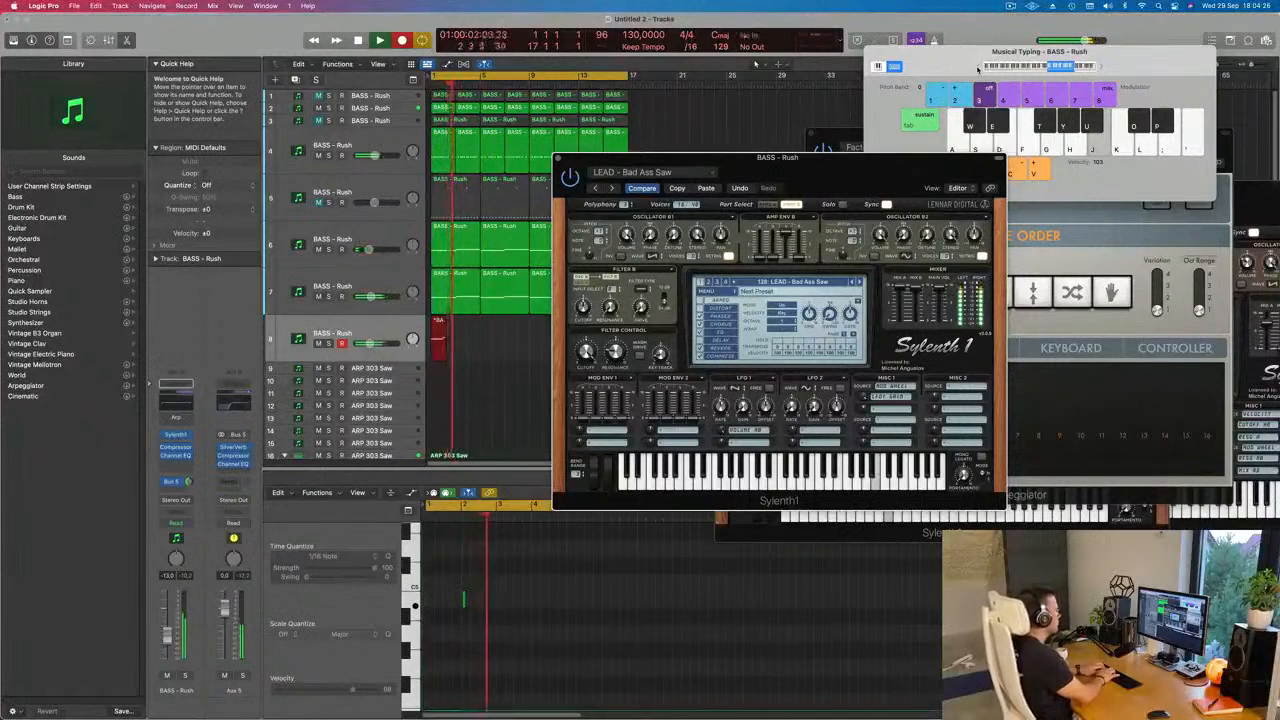
key(f)
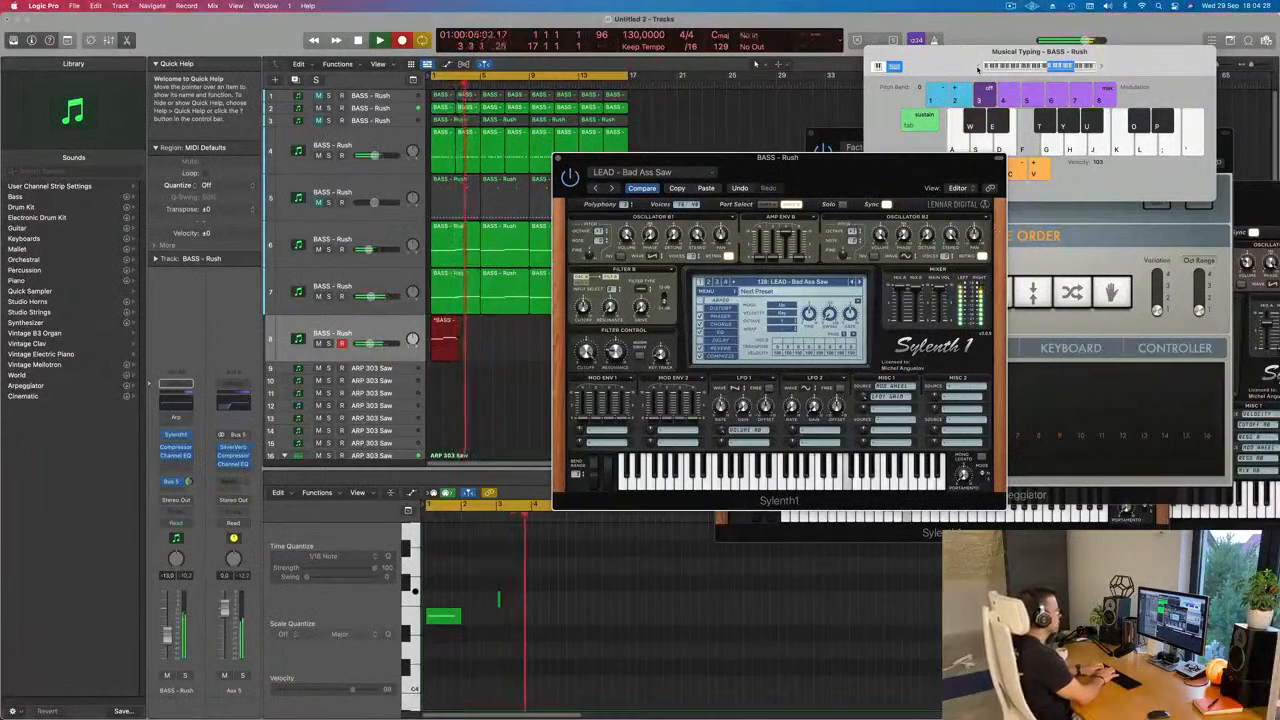
key(l)
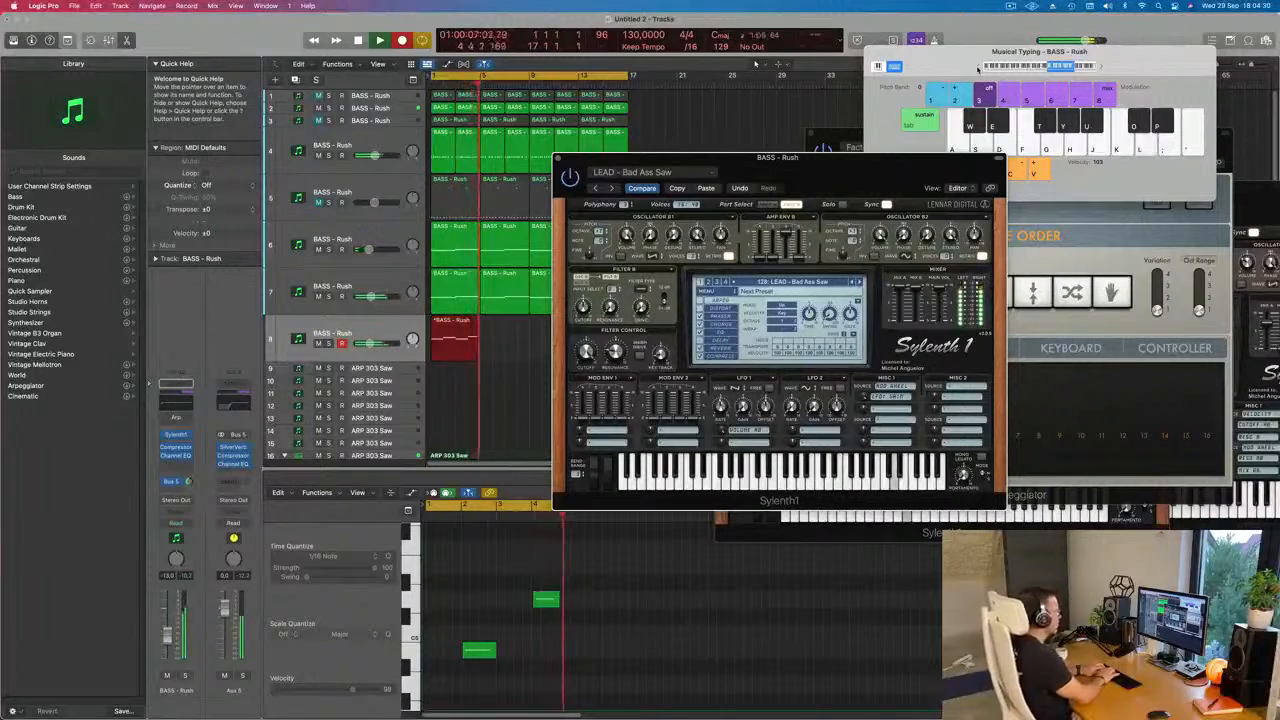
key(d)
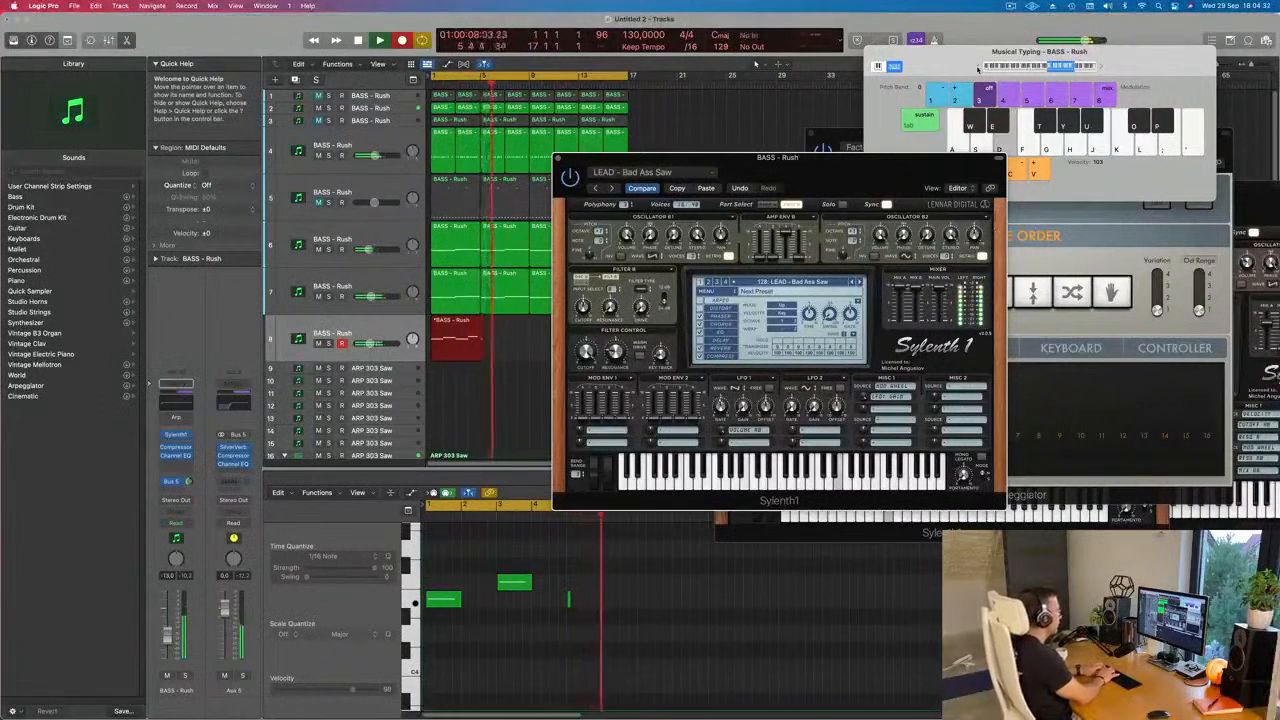
key(g)
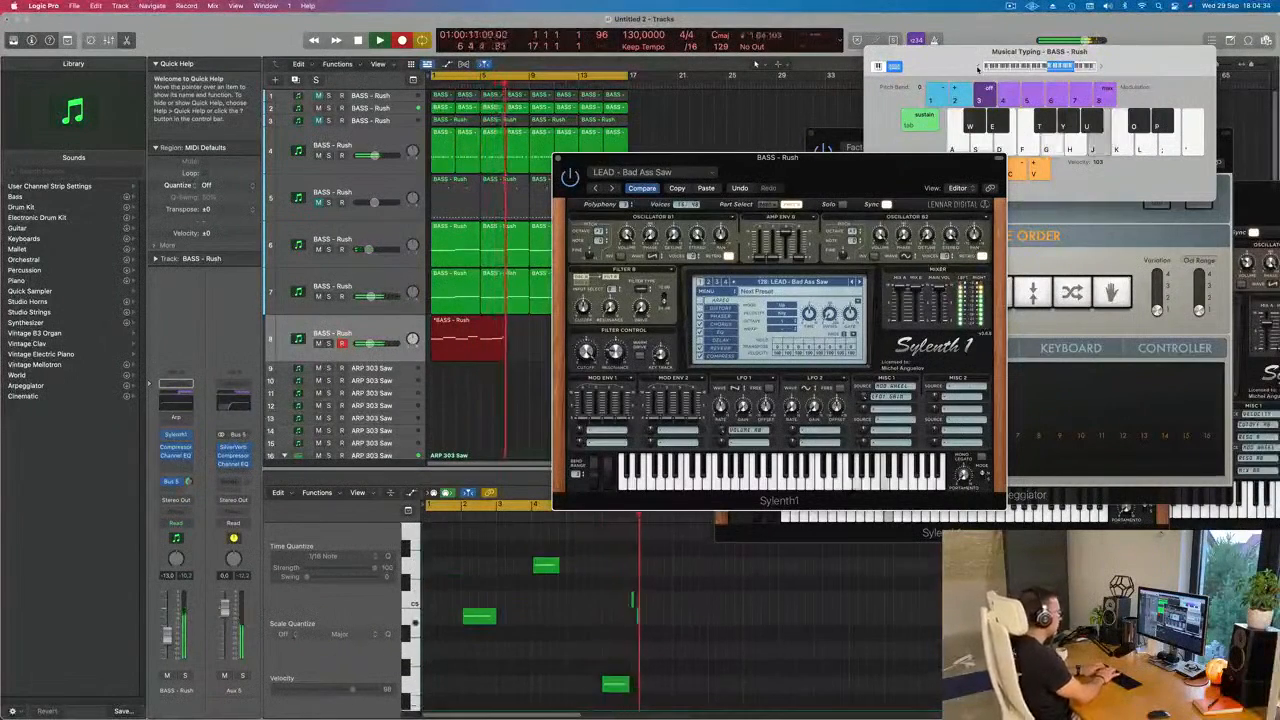
key(d)
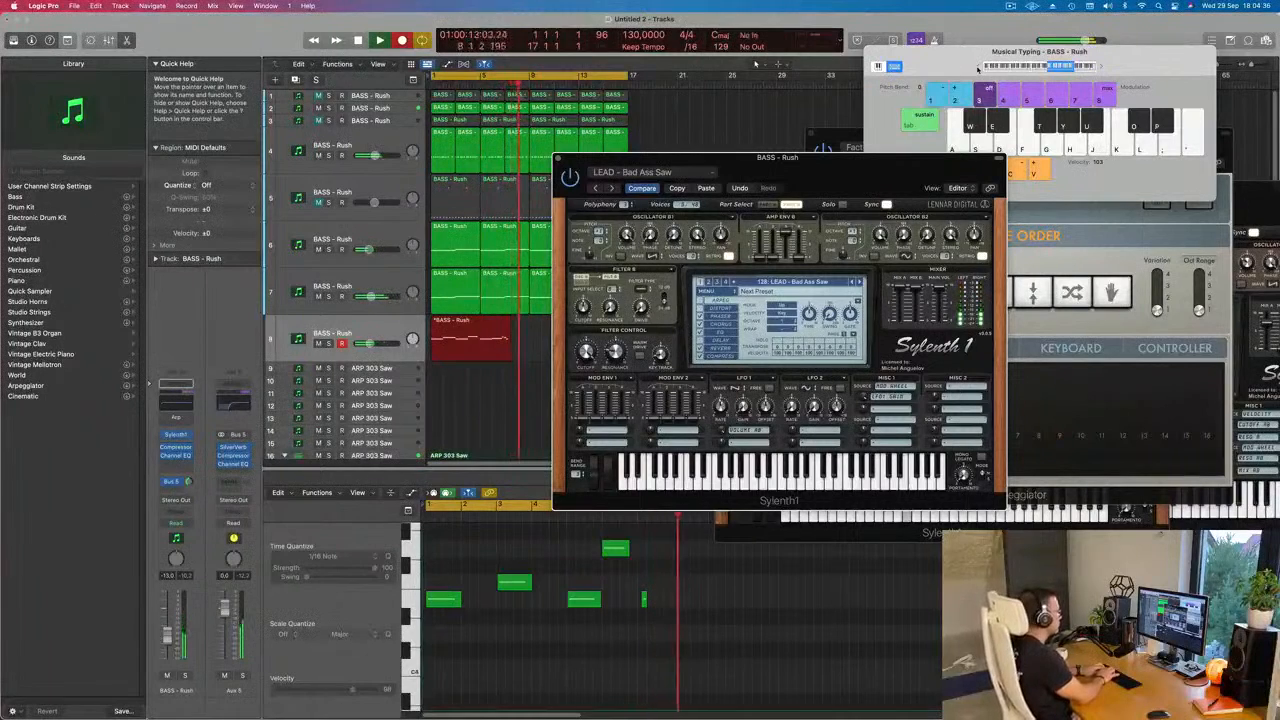
key(d)
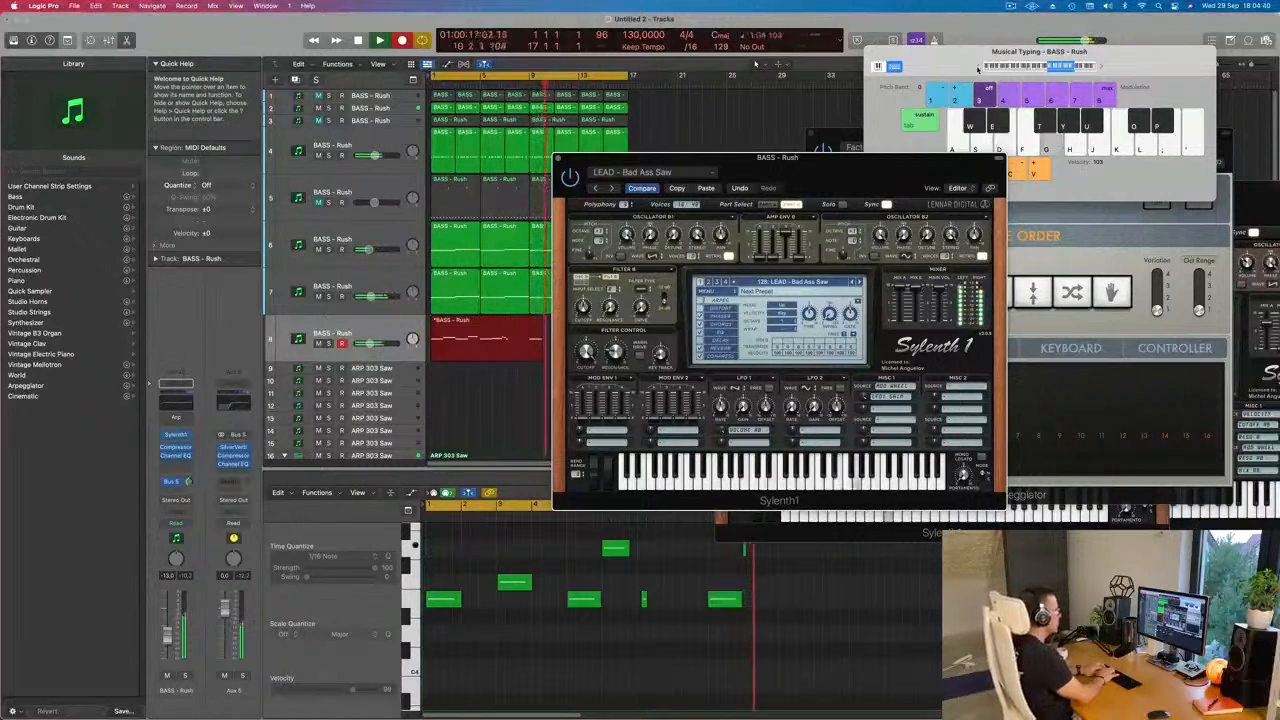
key(k)
key(j)
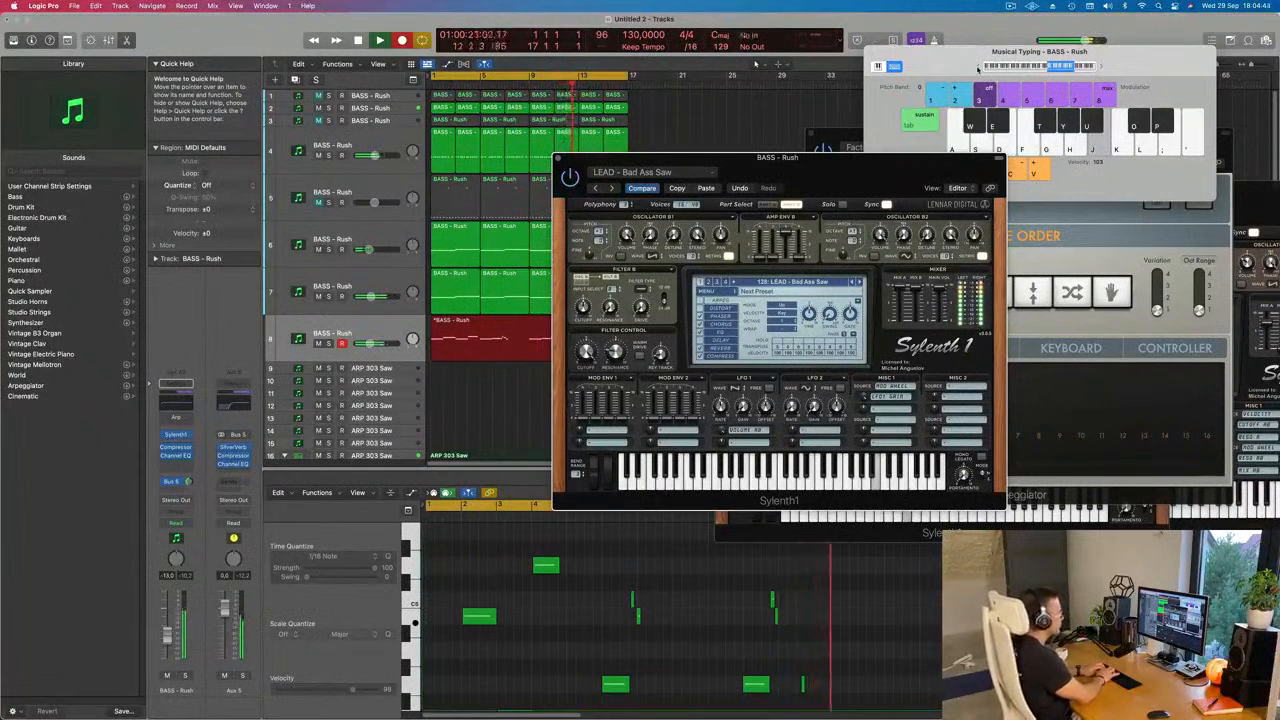
key(space)
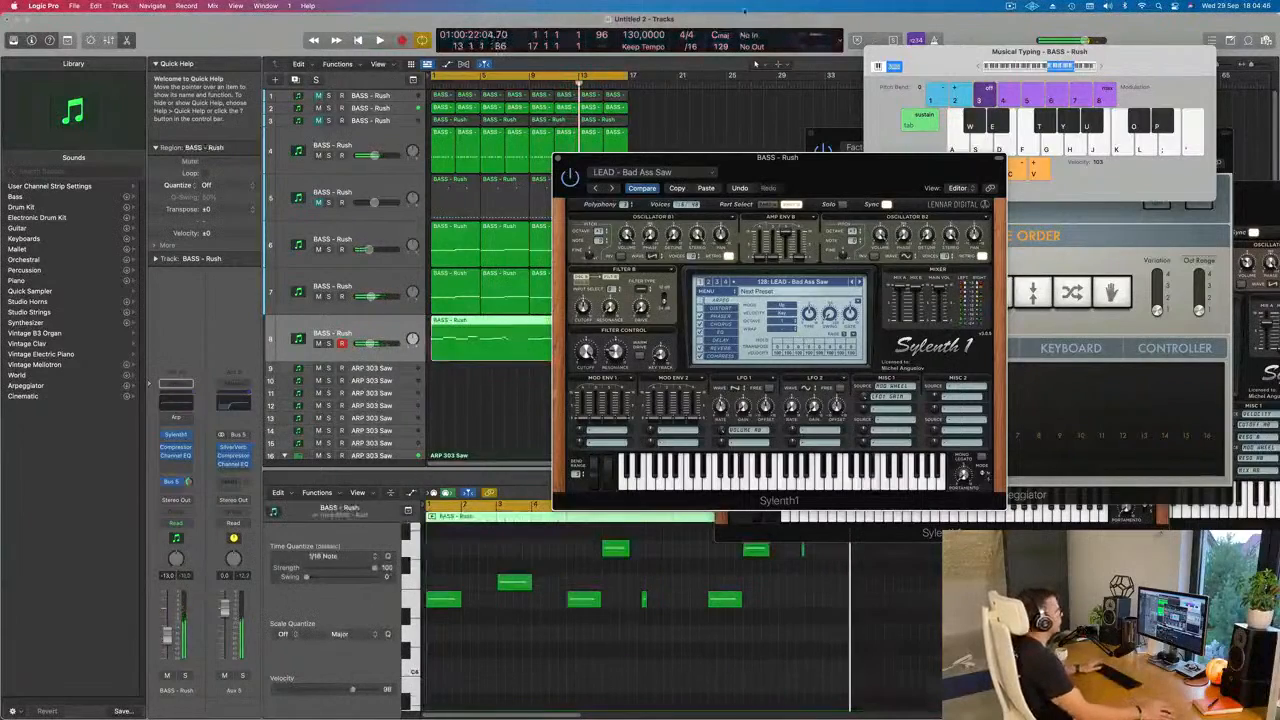
Step: Split track 8's recorded region at bar 9, splitting the notes that cross the cut
key(space)
click(836, 150)
drag(758, 159, 952, 128)
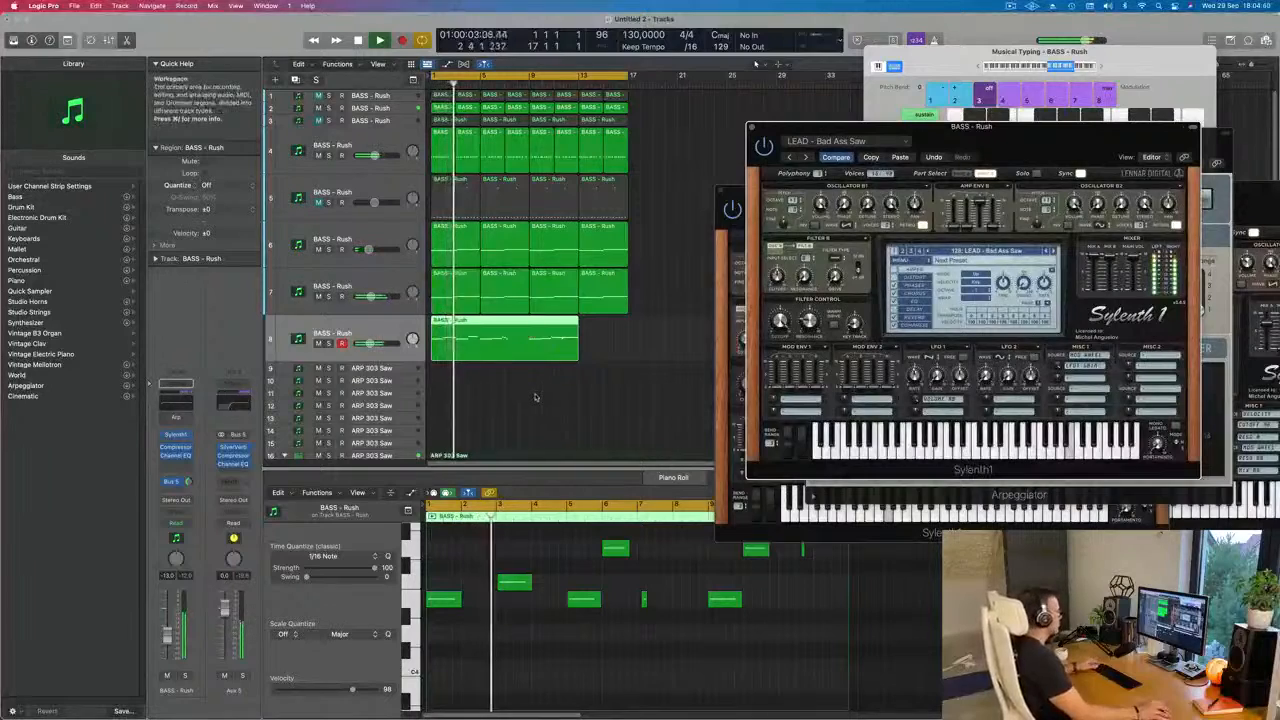
key(super+Left)
key(super+Right)
key(super+Right)
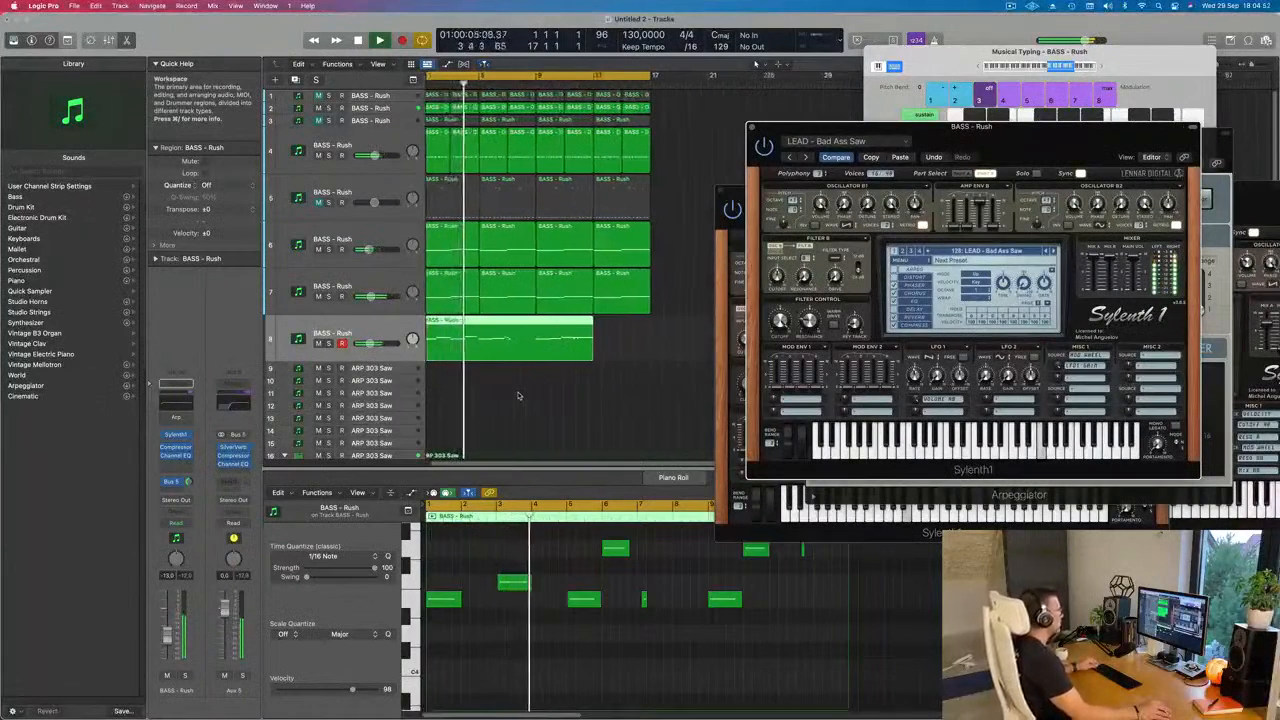
key(super+Left)
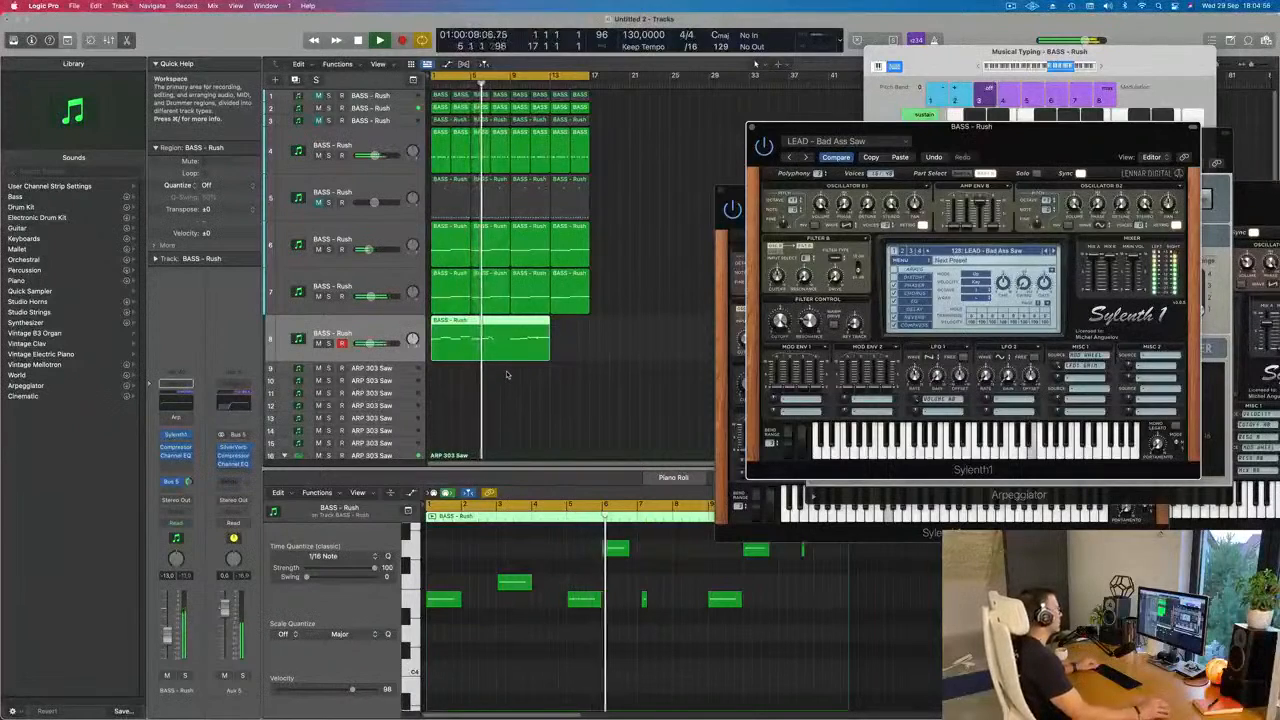
key(super+Right)
key(super+Left)
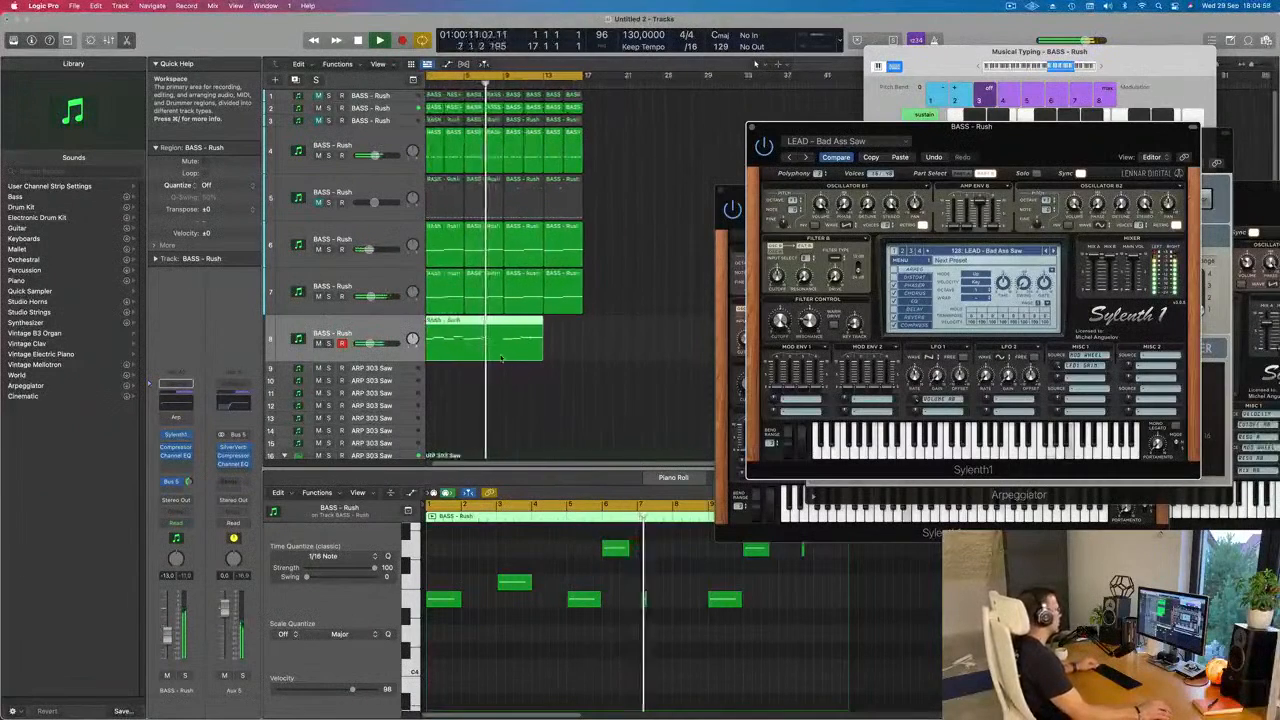
key(super+t)
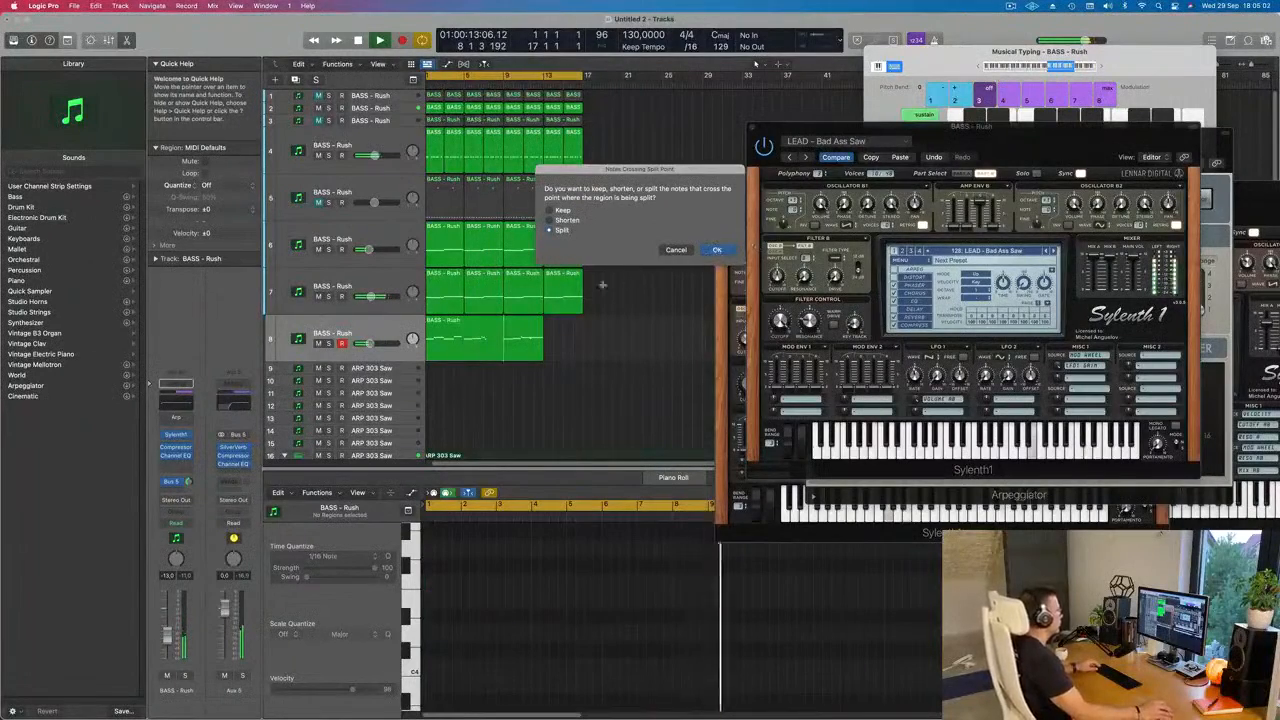
click(717, 250)
Step: Delete the first eight bars of track 8's recording and move the remaining region to bar 1
click(485, 334)
key(Delete)
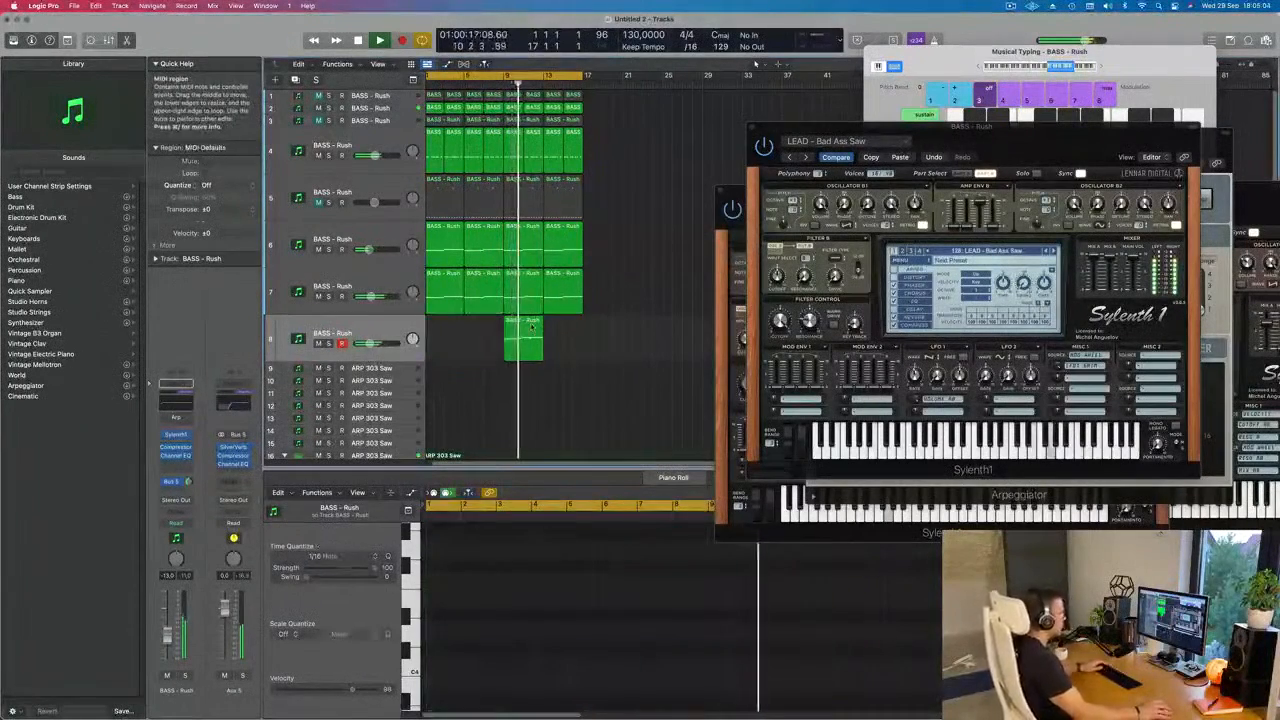
click(531, 326)
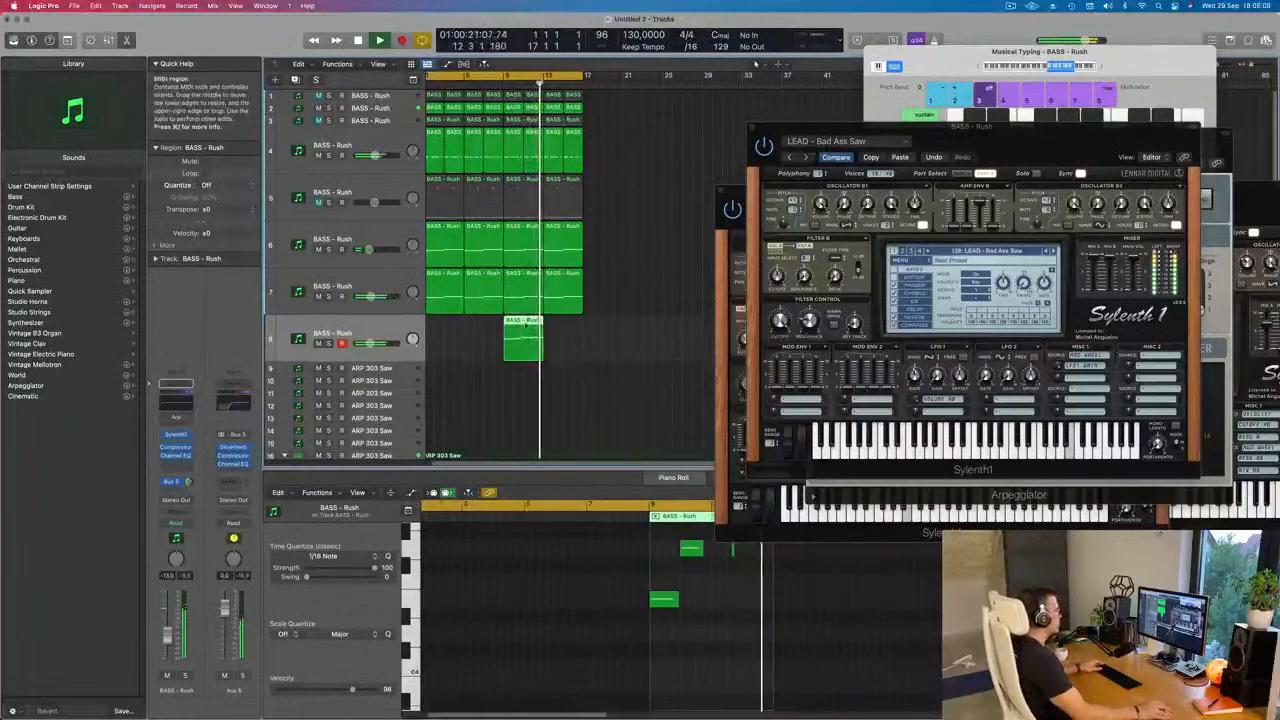
drag(525, 326, 452, 330)
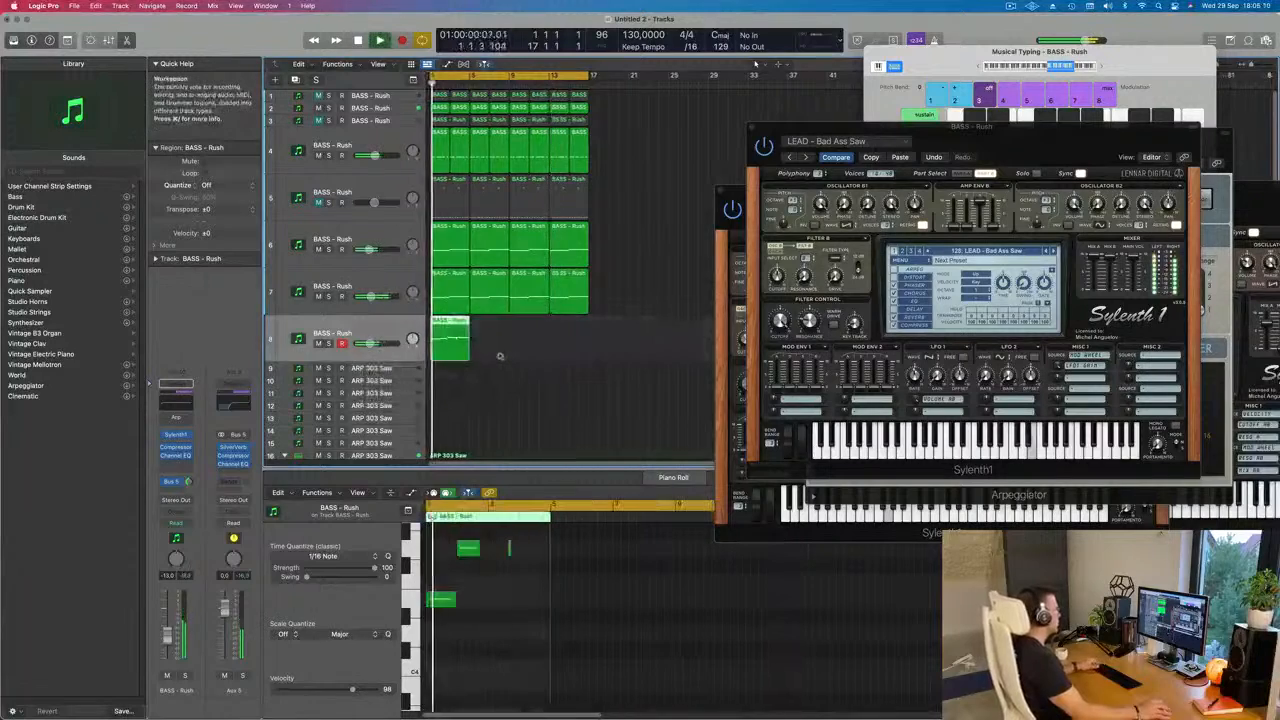
Step: Transpose all notes of track 8's region down one octave
scroll(500, 356, down, 2)
scroll(509, 571, up, 3)
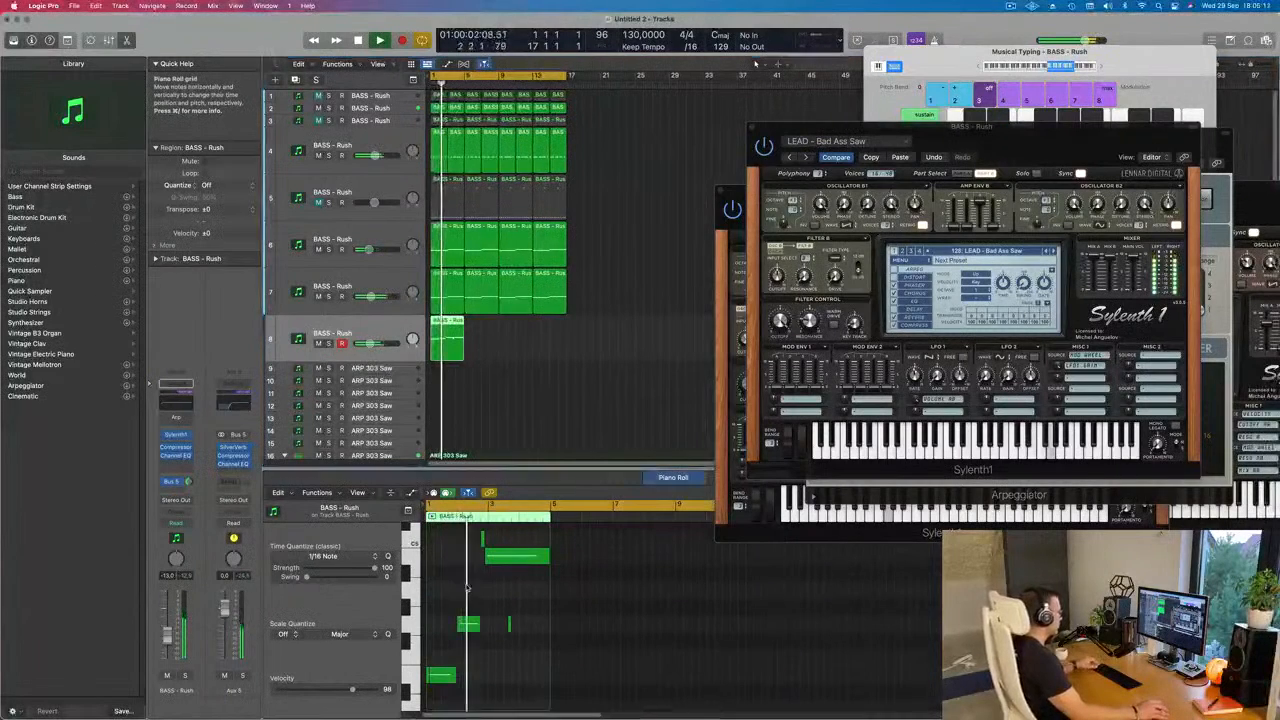
click(465, 585)
key(super+a)
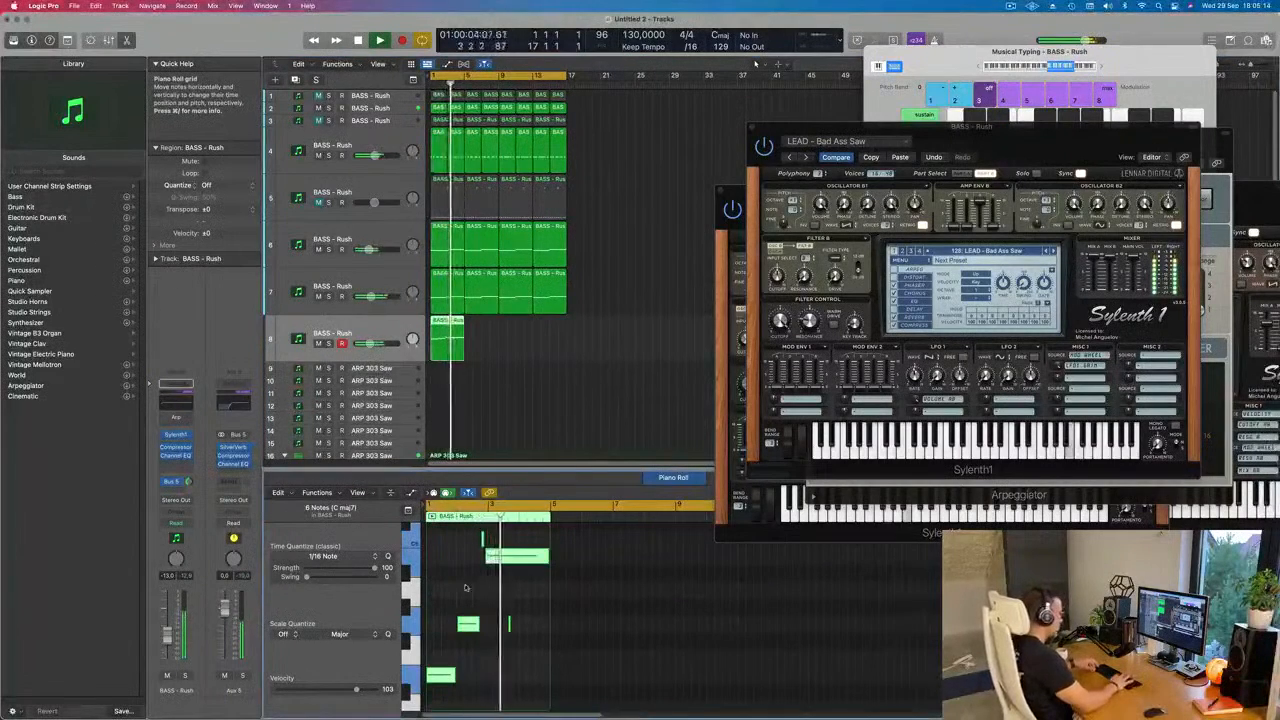
key(Delete)
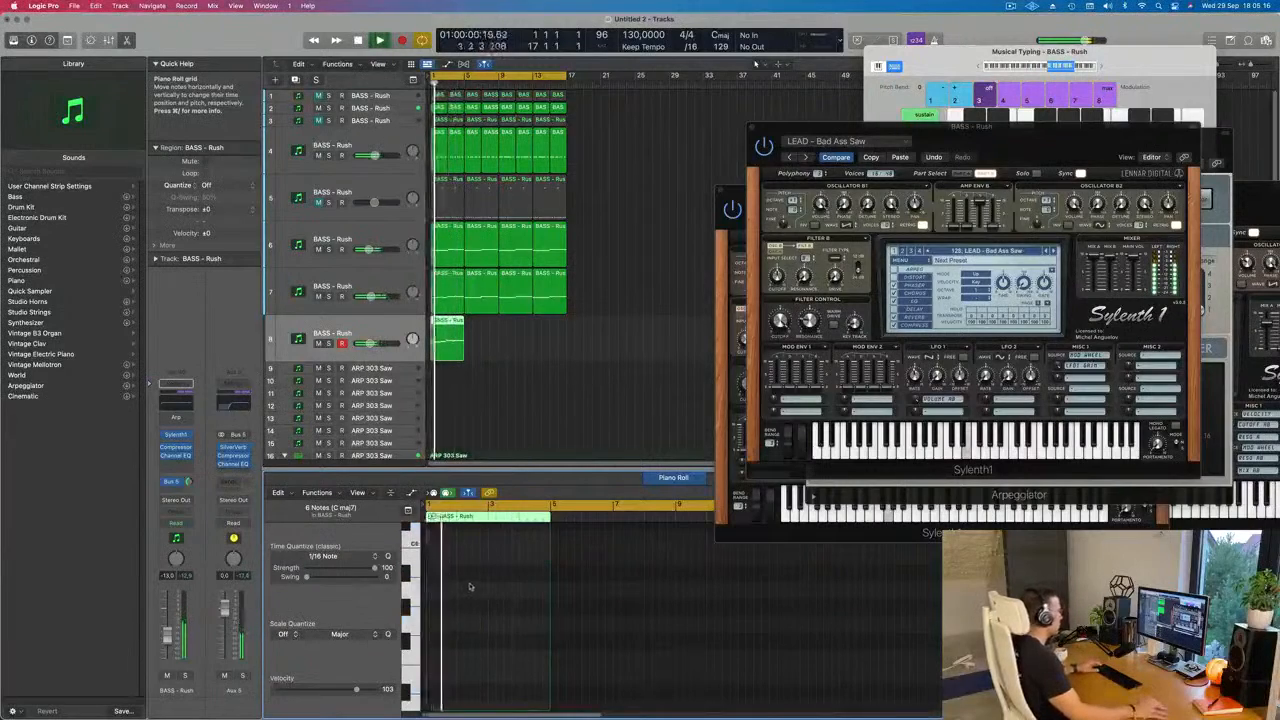
Step: Delete the very short stray note in bar 3 of track 8's region
scroll(470, 587, down, 5)
drag(514, 657, 505, 692)
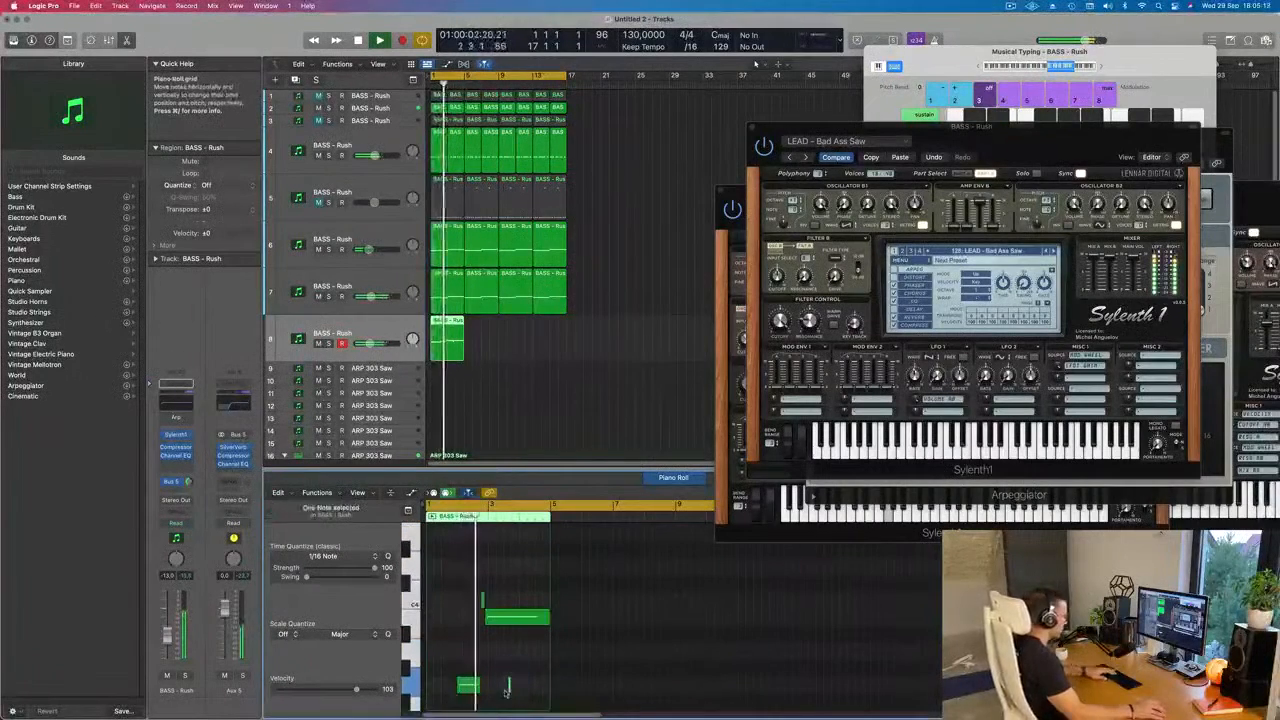
key(Delete)
scroll(513, 362, up, 3)
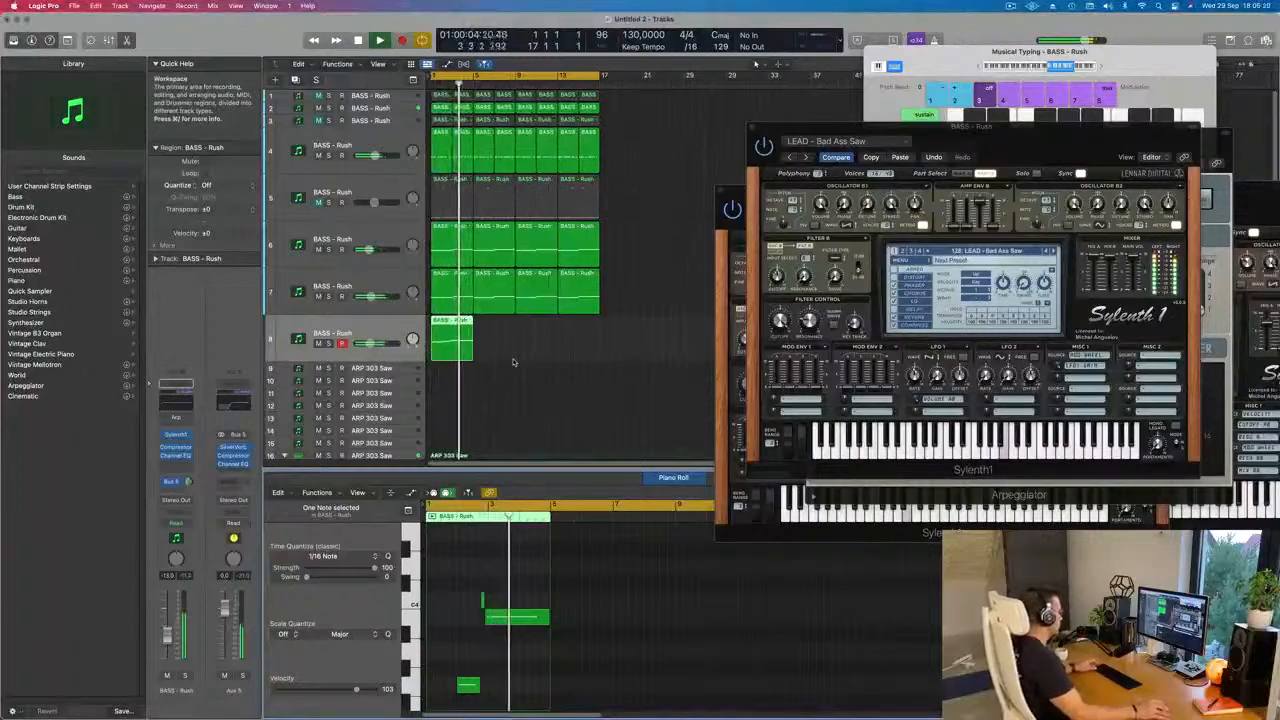
Step: Step back through the lead presets in track 8's Sylenth1 to LEAD - Acid while replaying the melody
key(space)
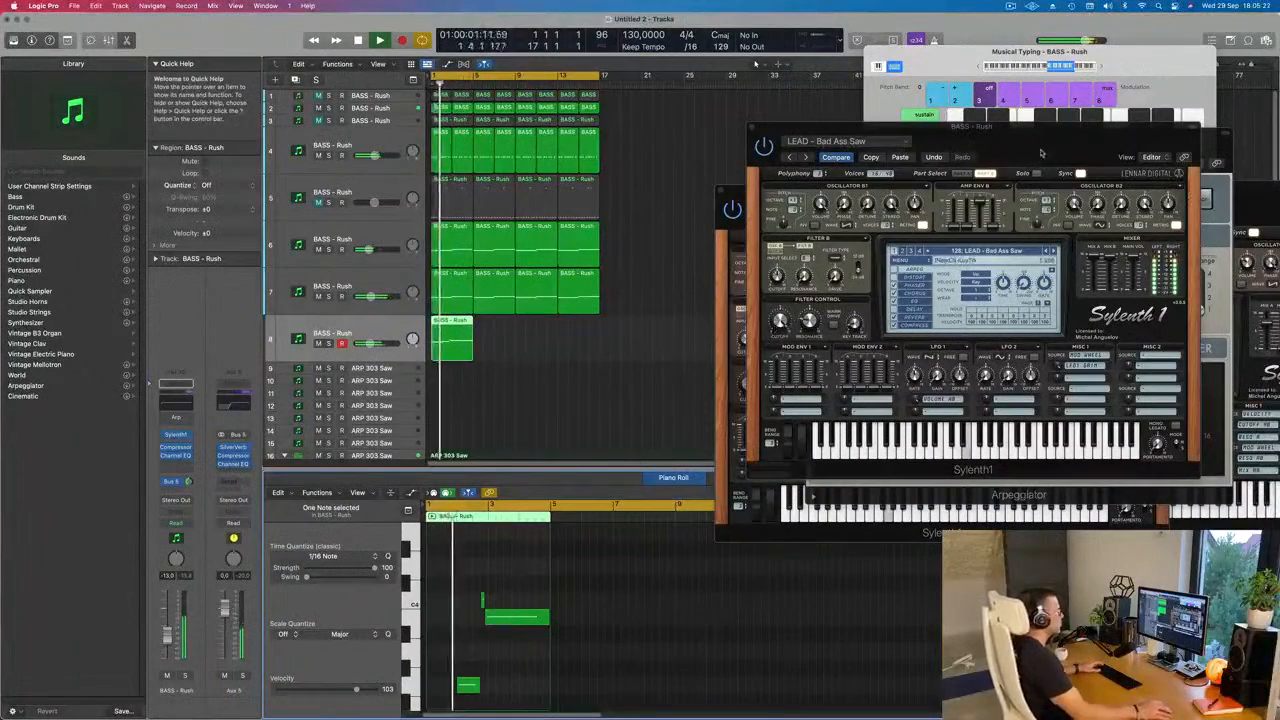
drag(1040, 153, 857, 236)
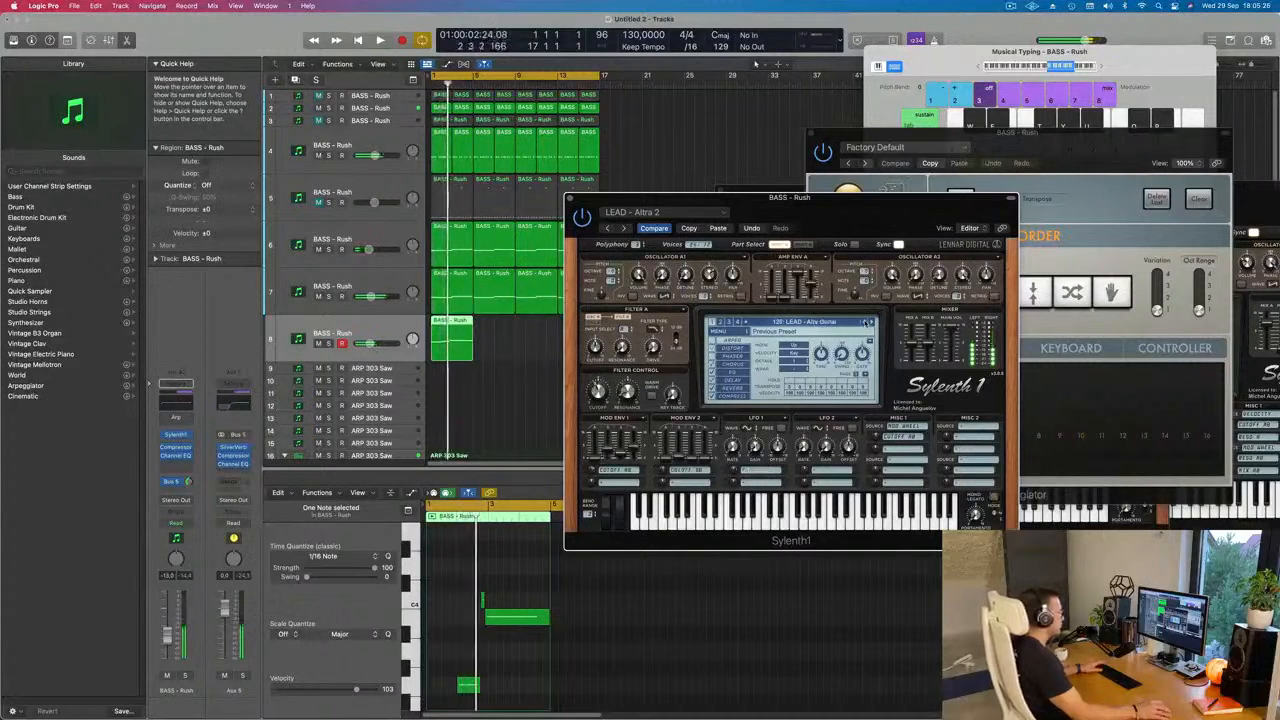
key(space)
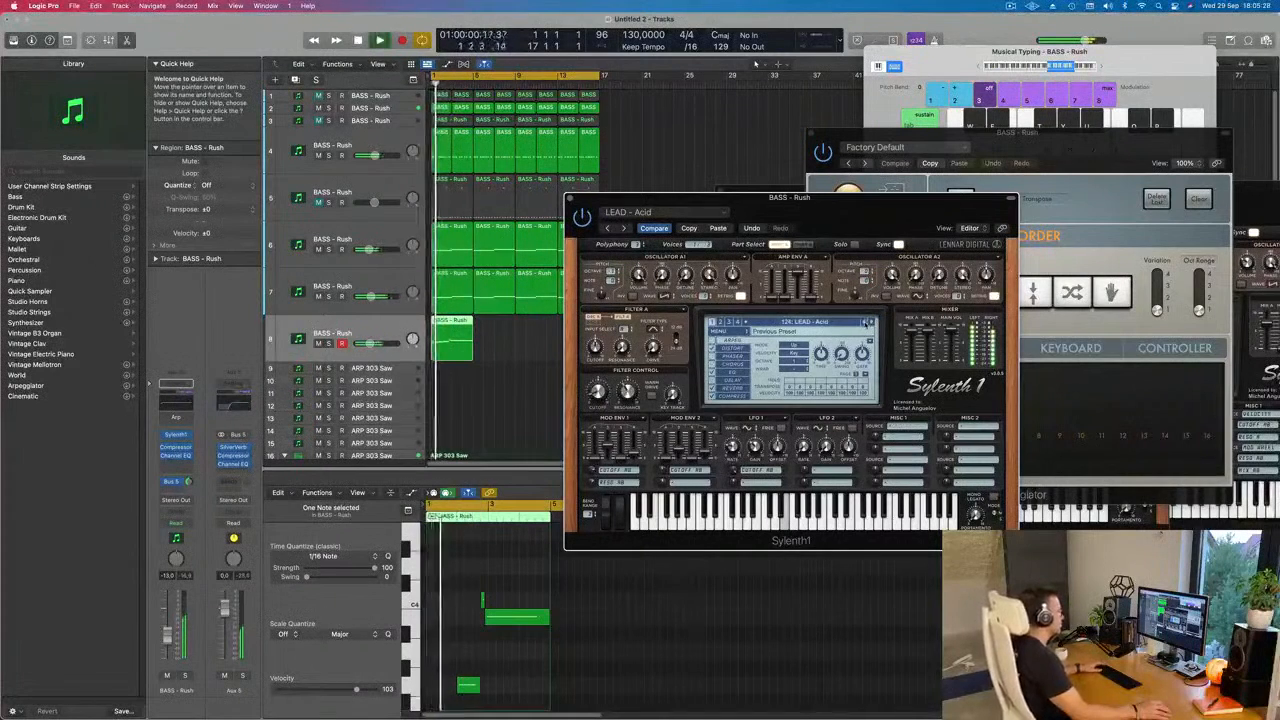
click(866, 322)
Step: Try an Arpeggiator MIDI effect on track 8 while the melody plays
key(space)
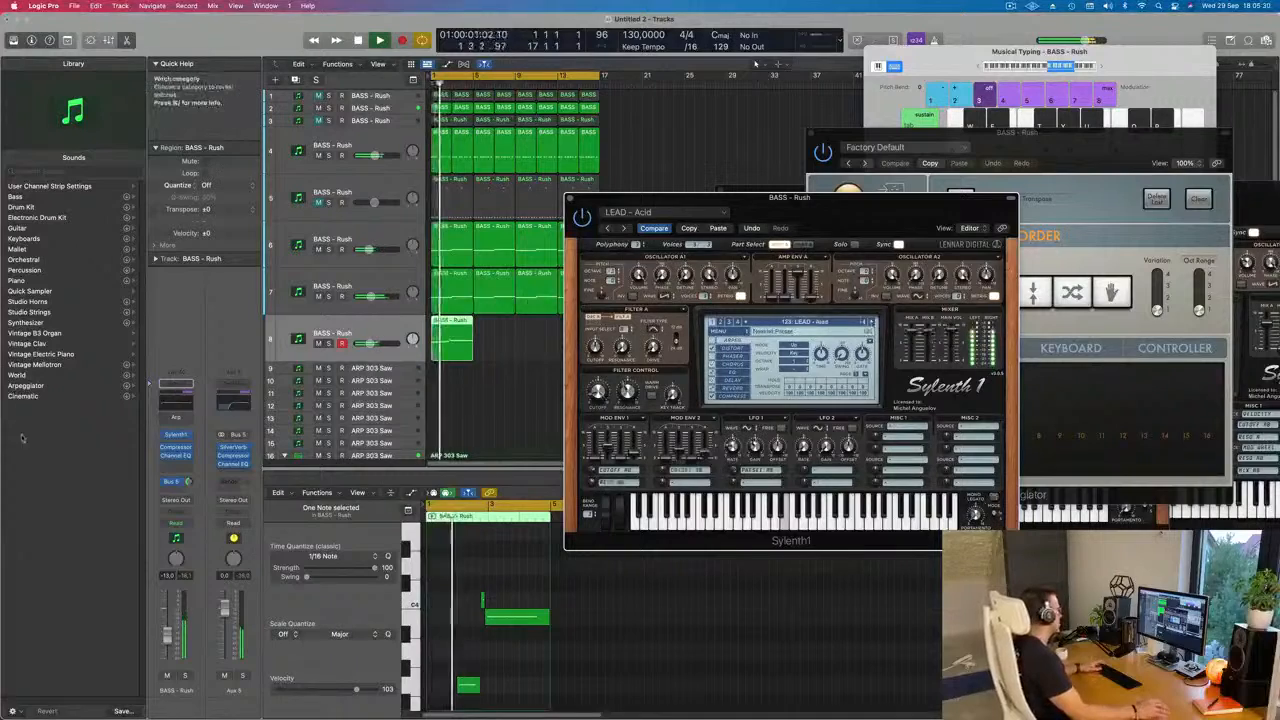
click(176, 420)
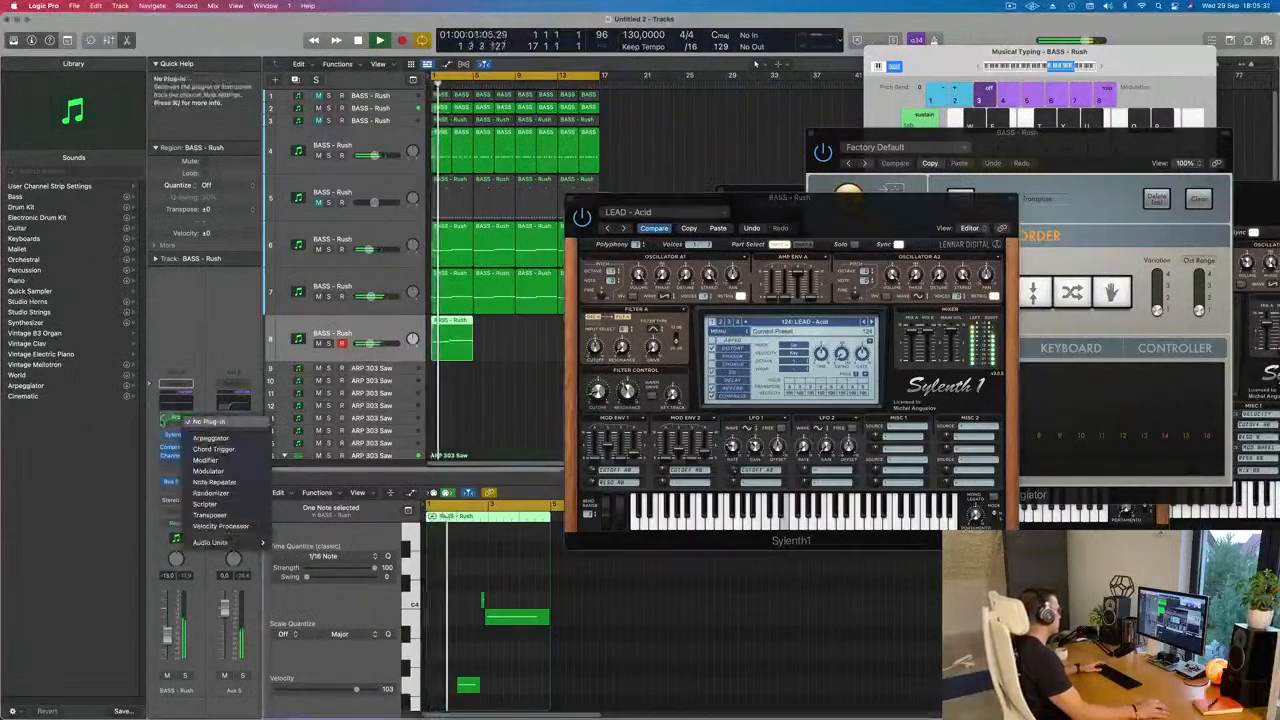
click(210, 438)
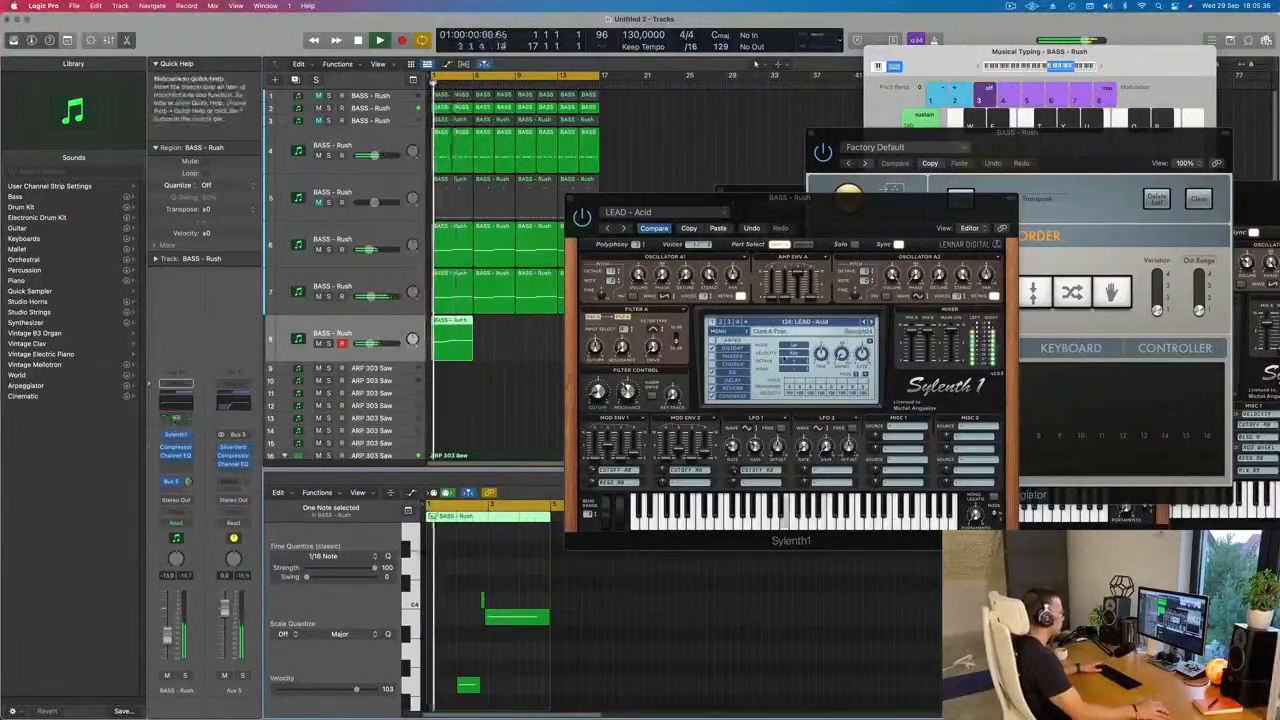
Step: Load the BASS - Wippenberg preset in track 8's Sylenth1, open the Channel EQ and move the plug-in windows clear of the arrangement
click(607, 229)
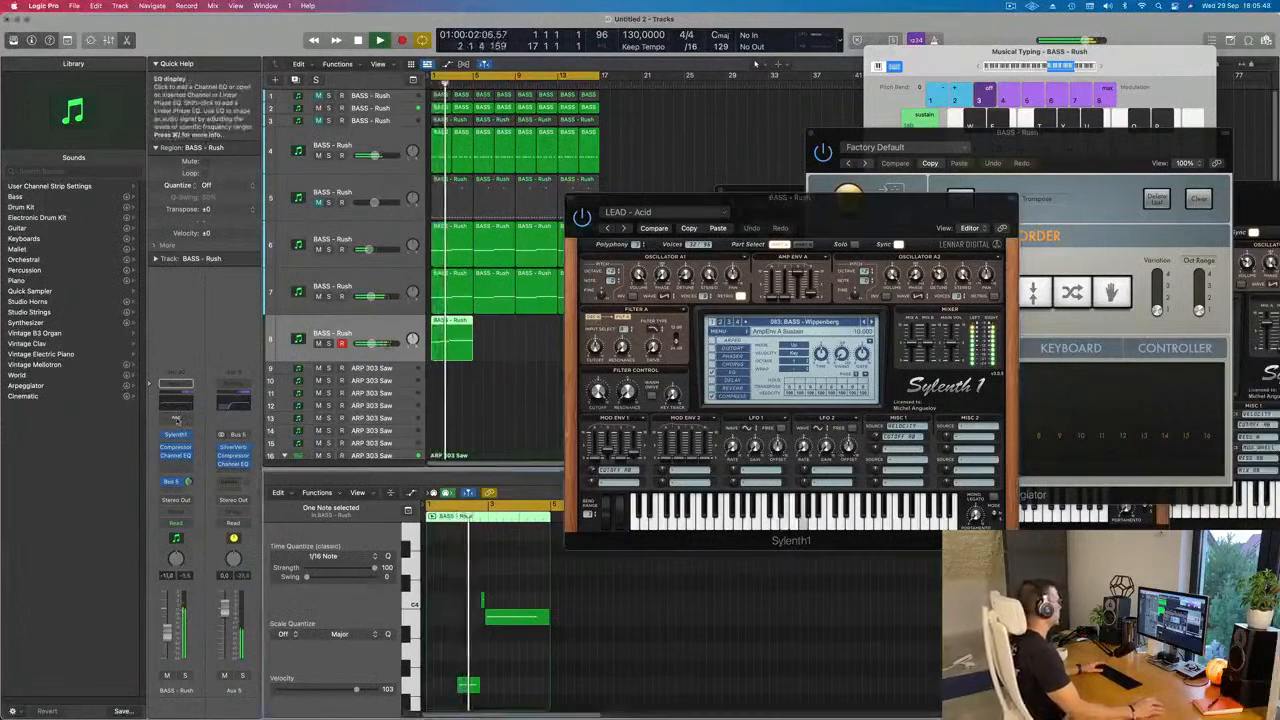
click(176, 456)
drag(573, 322, 622, 321)
drag(443, 305, 789, 274)
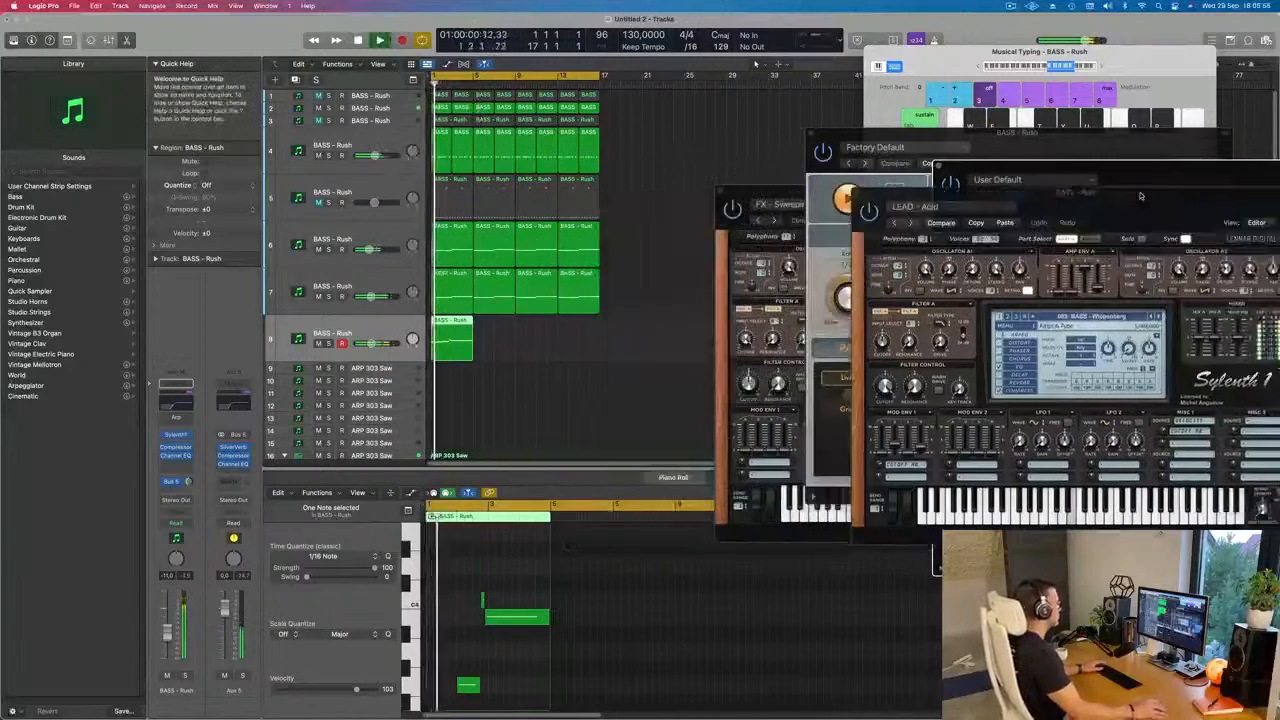
drag(520, 345, 420, 377)
Step: Repeat track 8's four-bar region three times so the melody fills bars 1 to 17
click(455, 340)
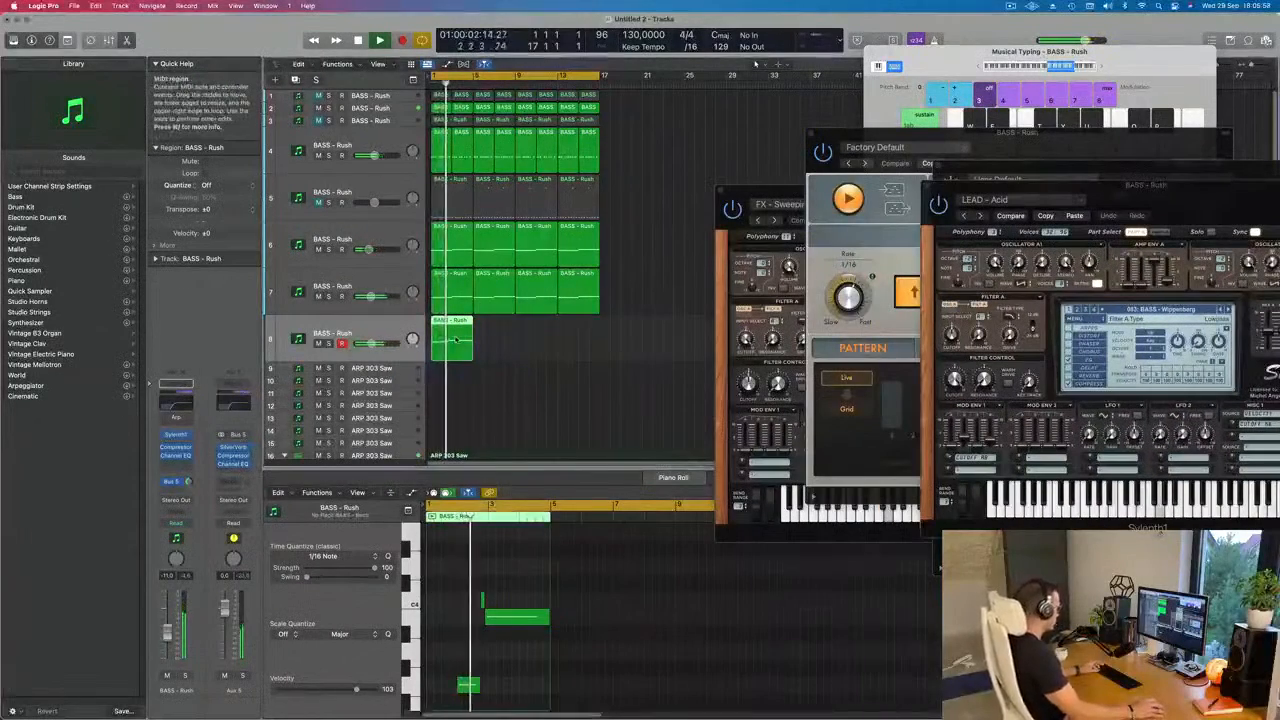
key(super+r)
key(super+r)
key(super+r)
key(super+Left)
key(super+Left)
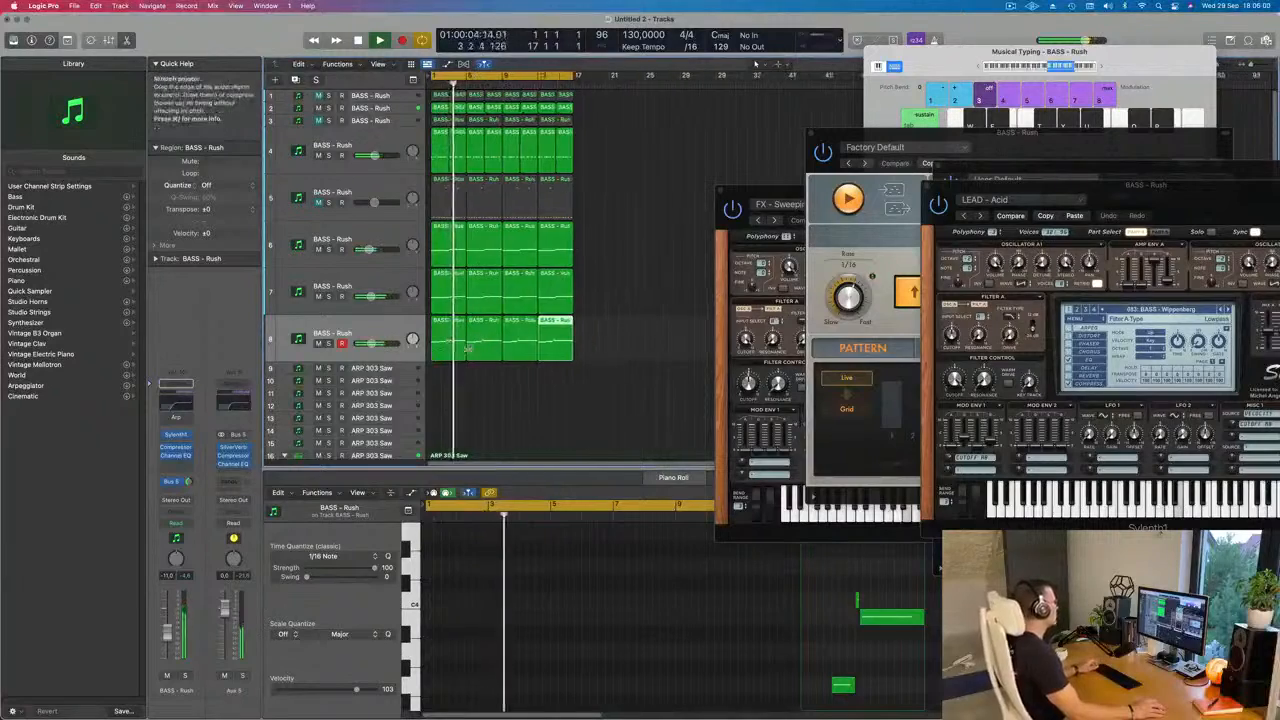
key(super+Up)
key(super+Up)
click(497, 339)
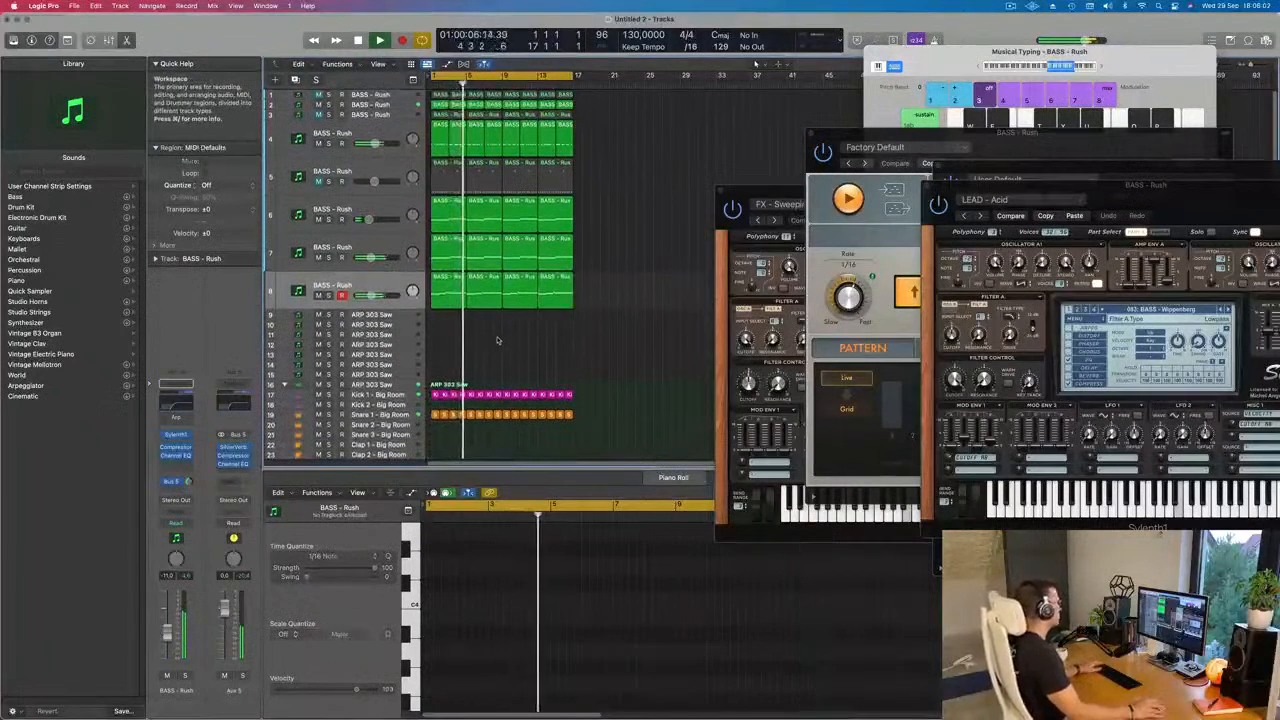
scroll(563, 351, right, 1)
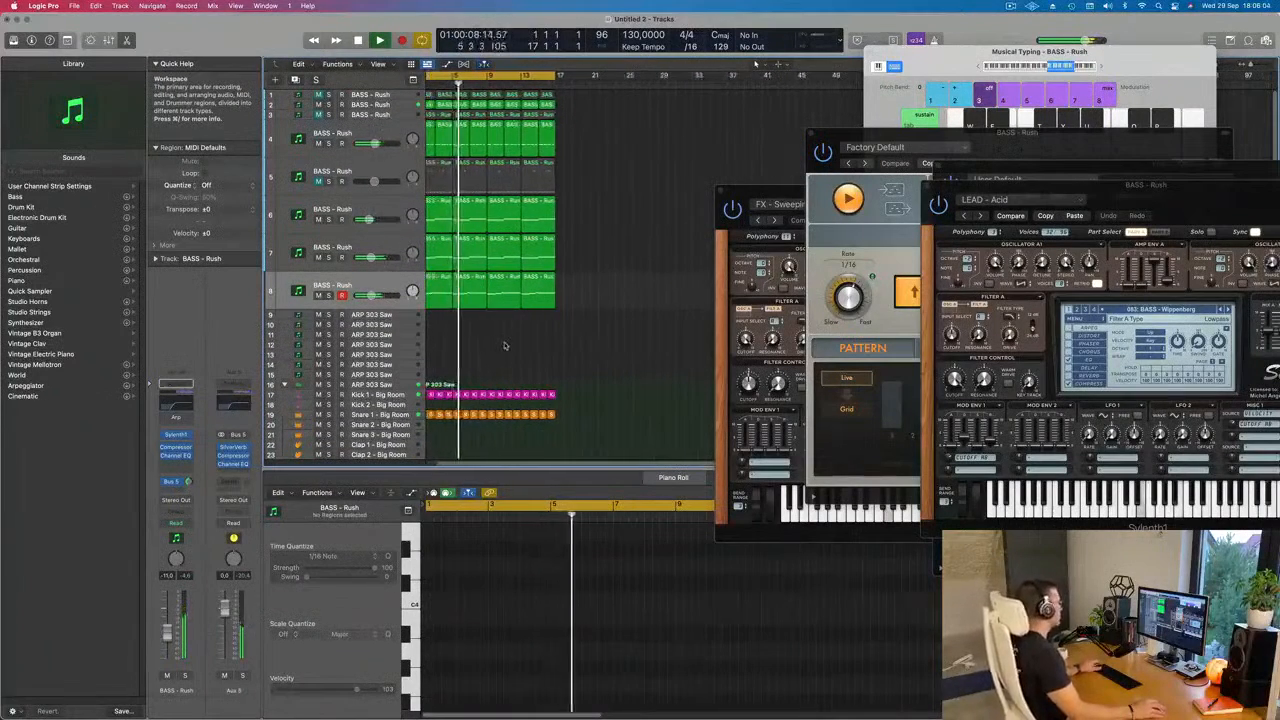
scroll(590, 348, left, 1)
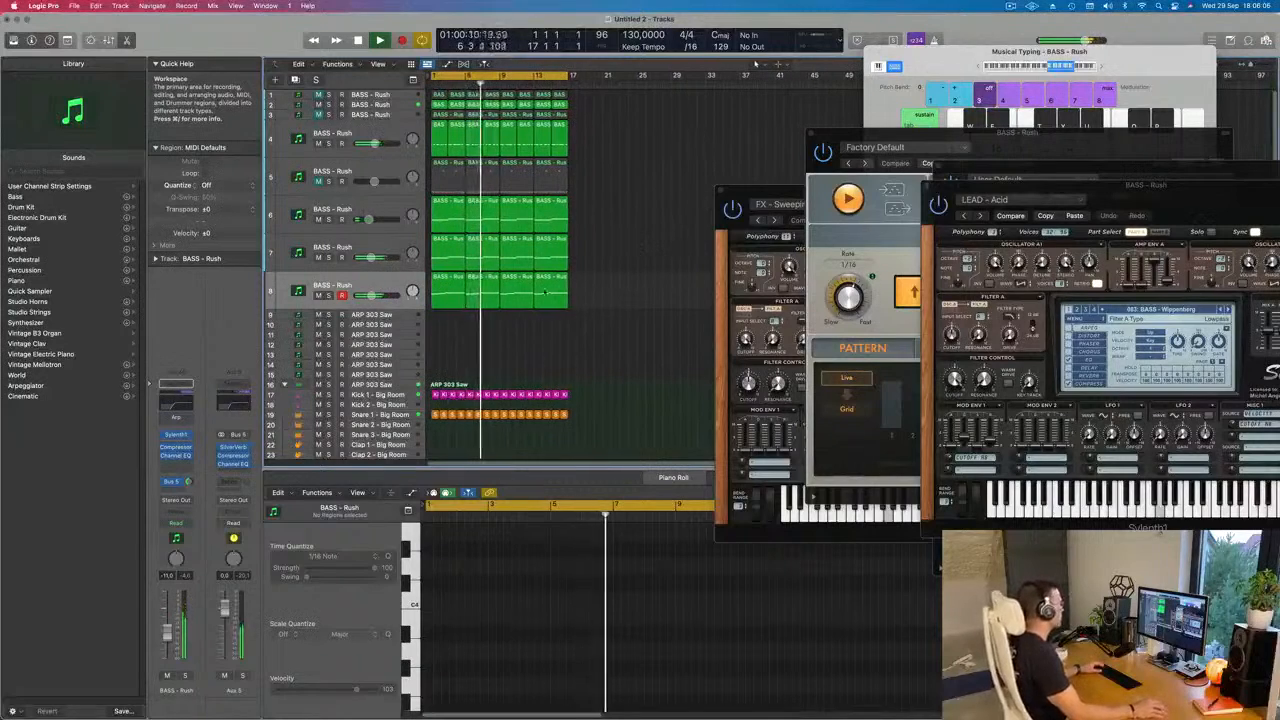
Step: In track 8's first region, shorten the long final note so it ends halfway through bar 4
click(487, 291)
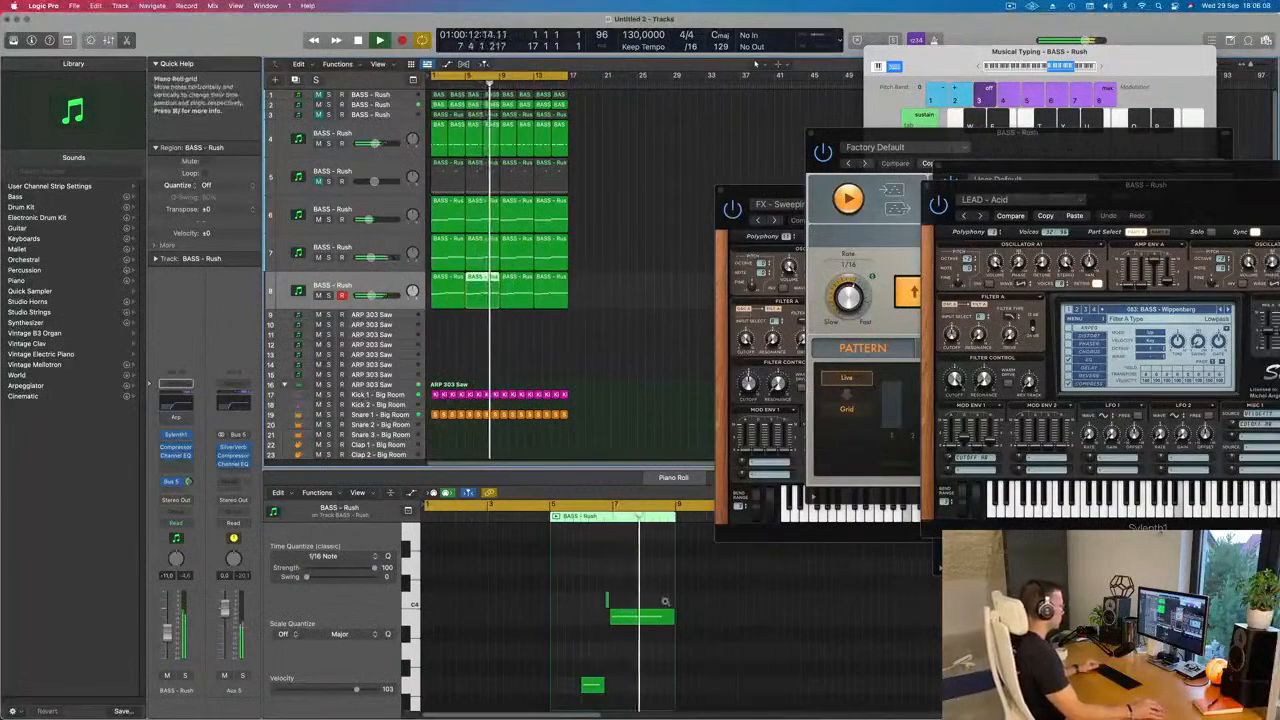
scroll(665, 601, up, 4)
scroll(667, 606, down, 3)
key(space)
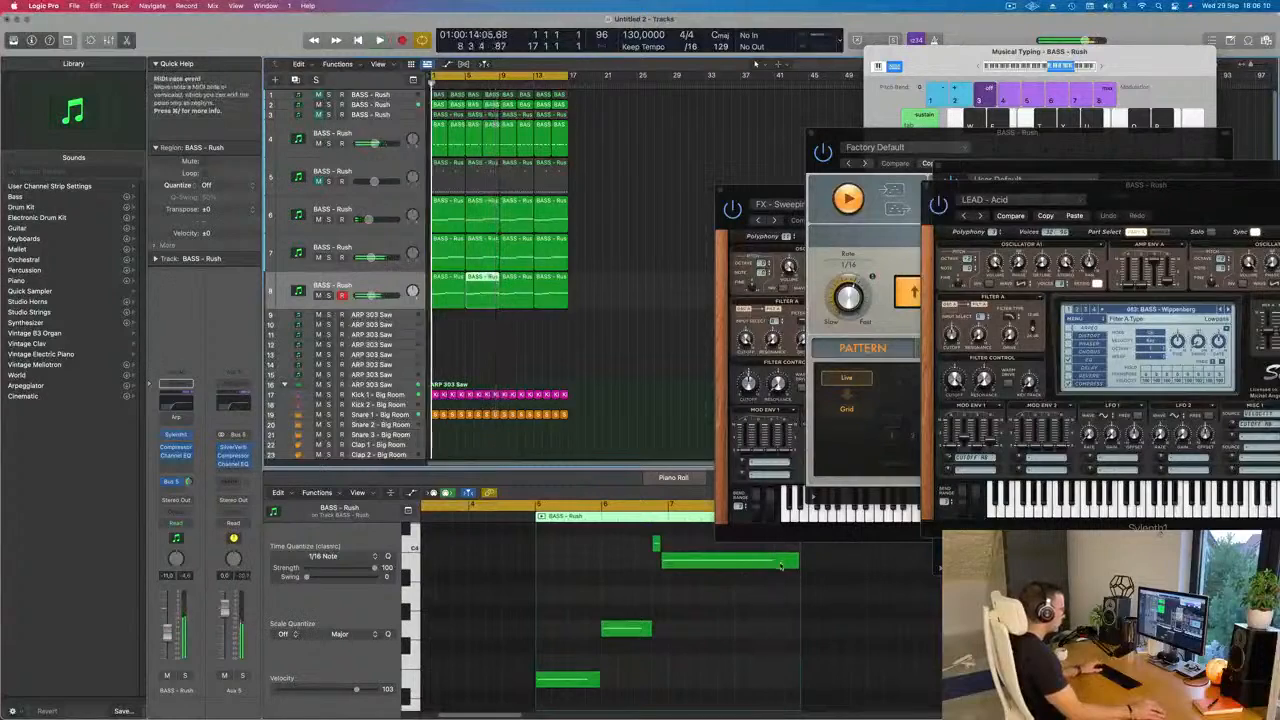
key(space)
click(449, 291)
key(space)
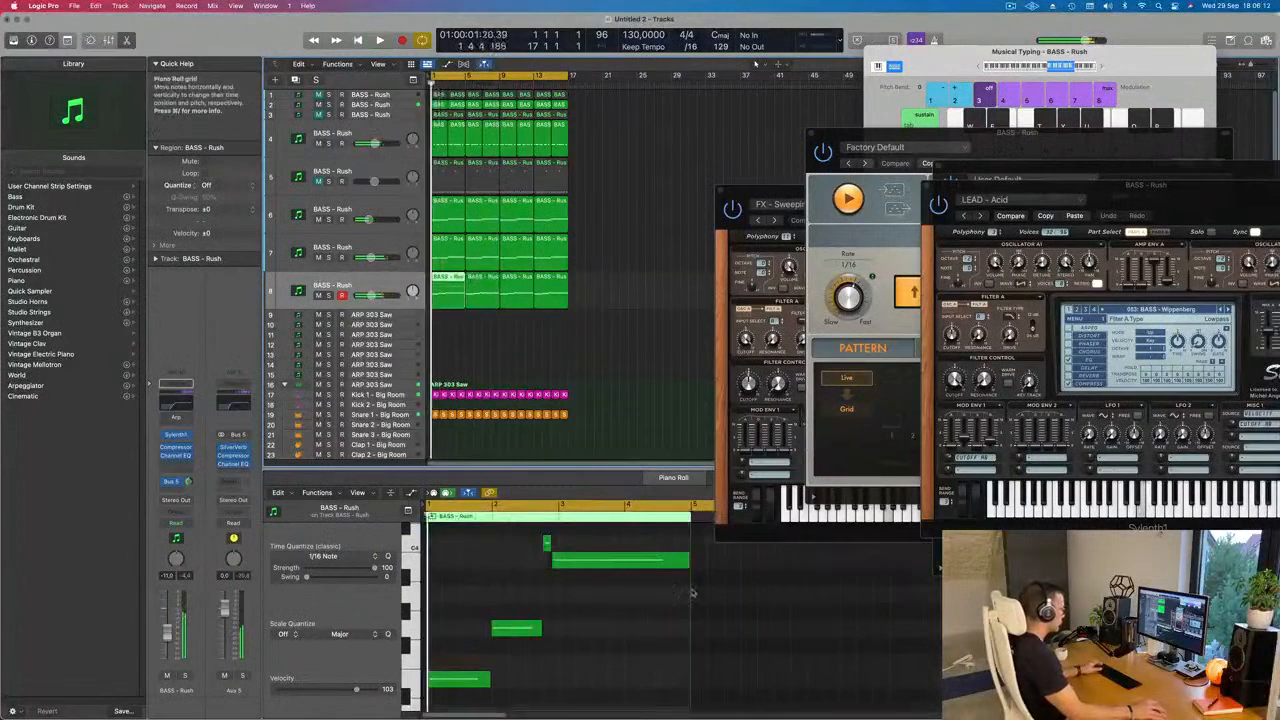
key(space)
click(685, 563)
drag(689, 563, 657, 563)
Step: Copy the bar 2 G3 note to position 4 3 1 with a length of two beats, and play back the melody
drag(518, 628, 688, 628)
key(space)
key(space)
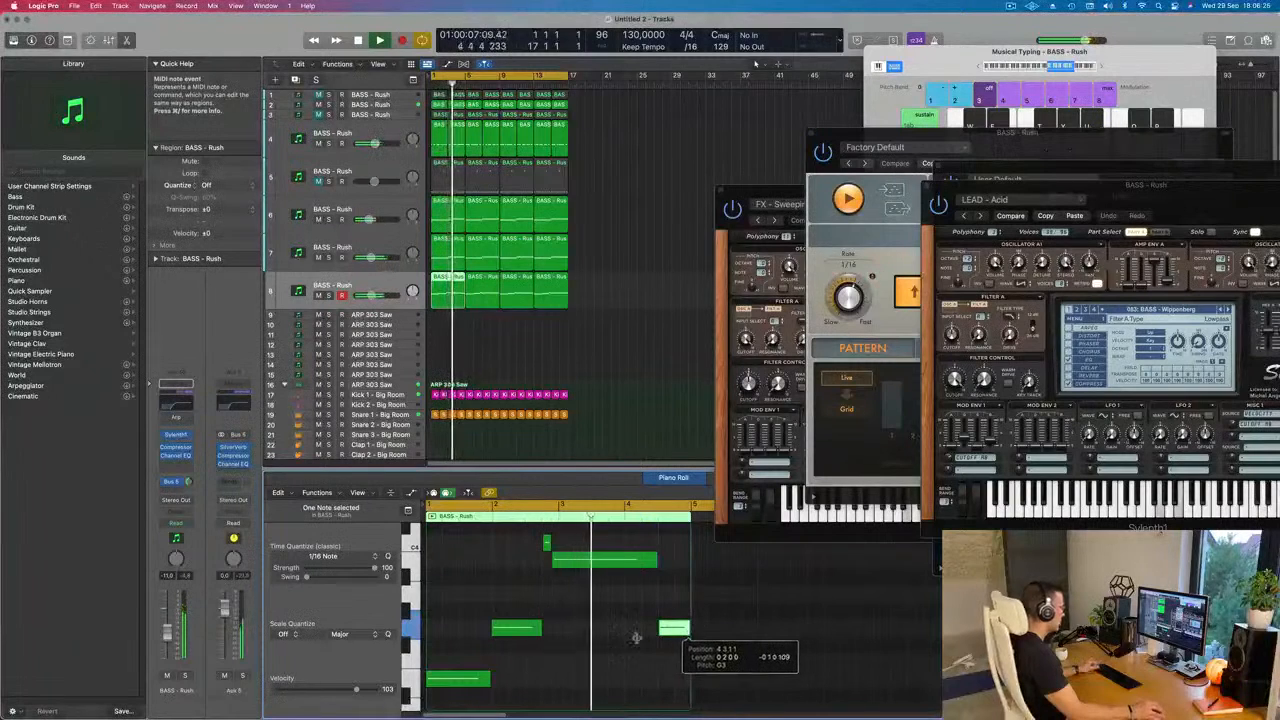
scroll(565, 617, down, 2)
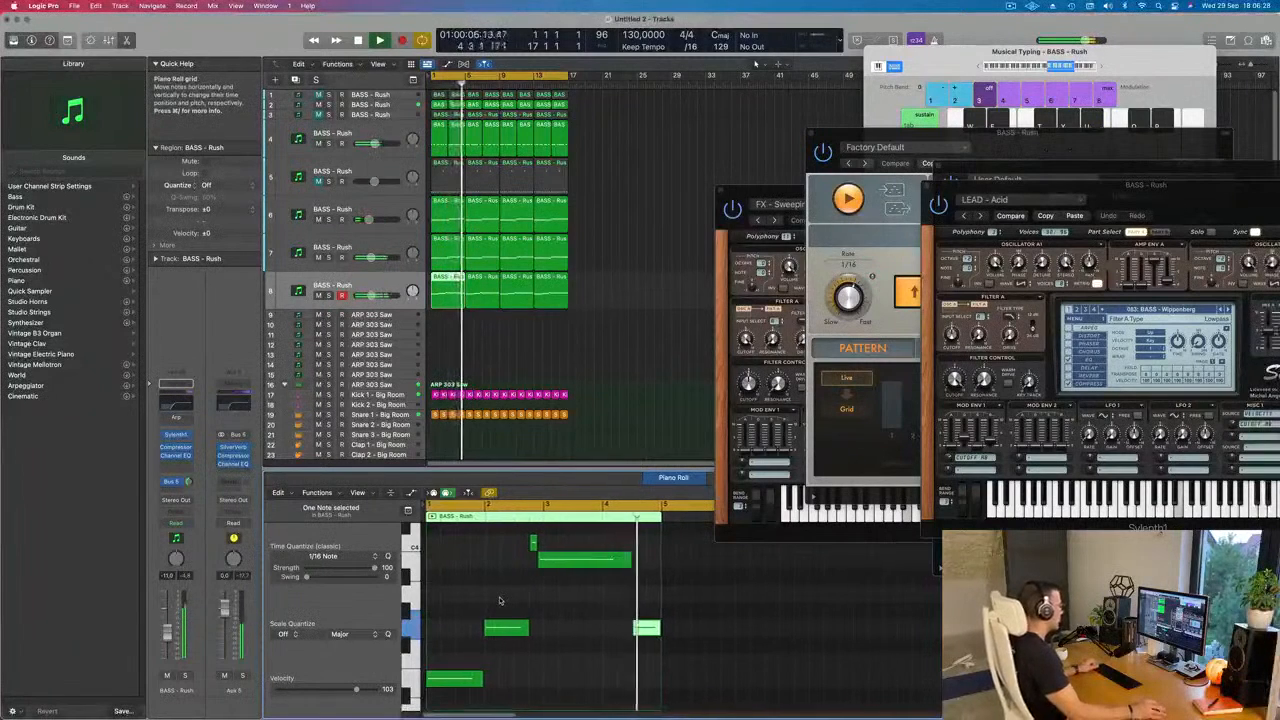
scroll(500, 599, down, 1)
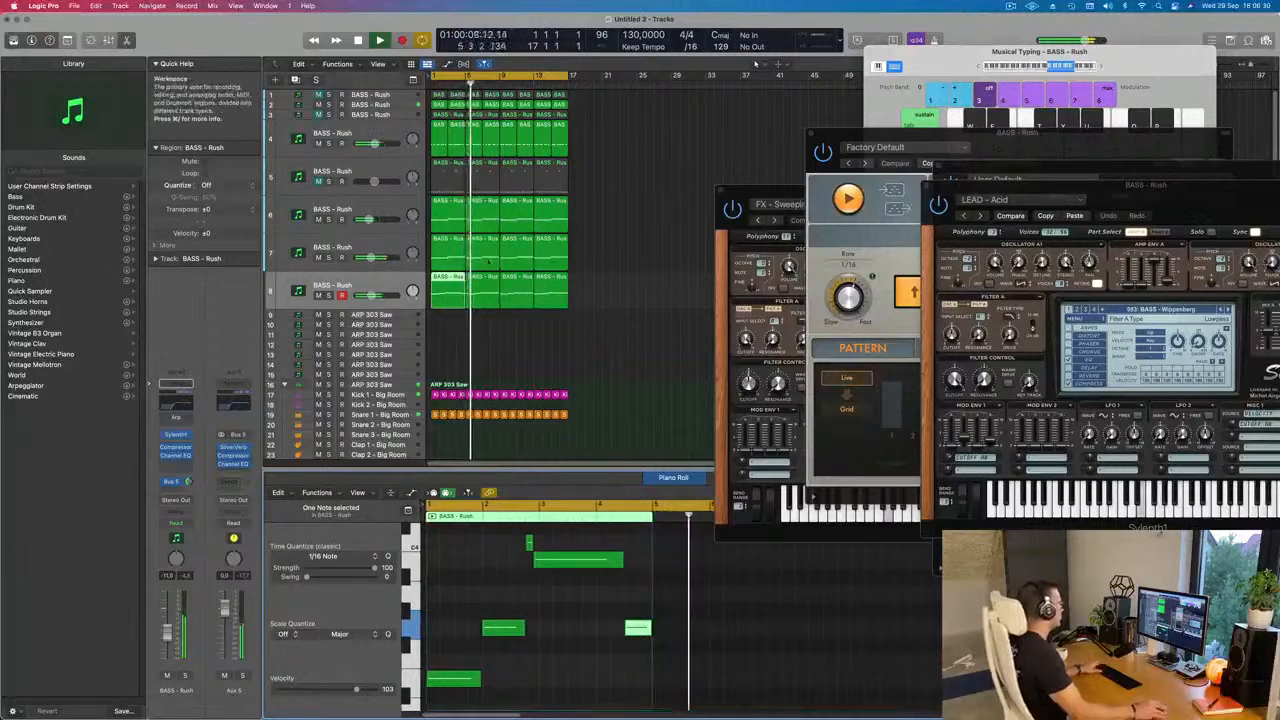
Step: Compare the mix with track 7 muted and unmuted, and check the preset in its Sylenth1
click(317, 257)
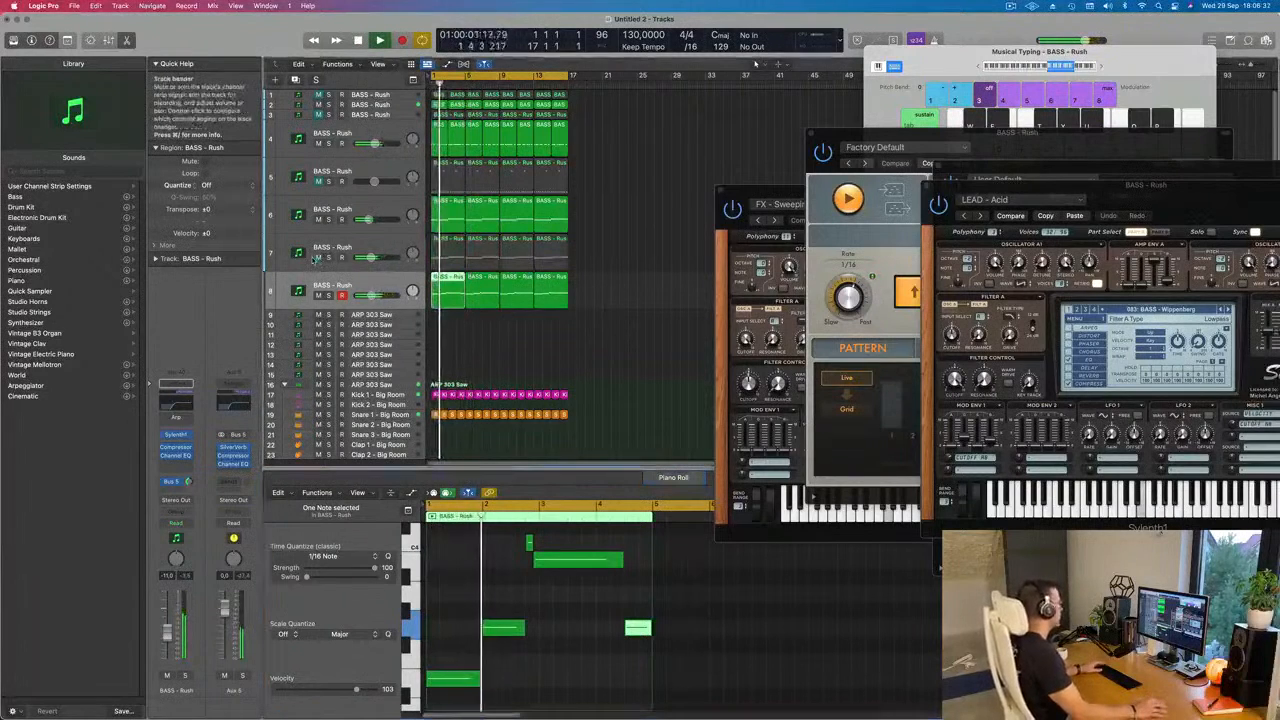
click(317, 258)
click(304, 260)
key(Return)
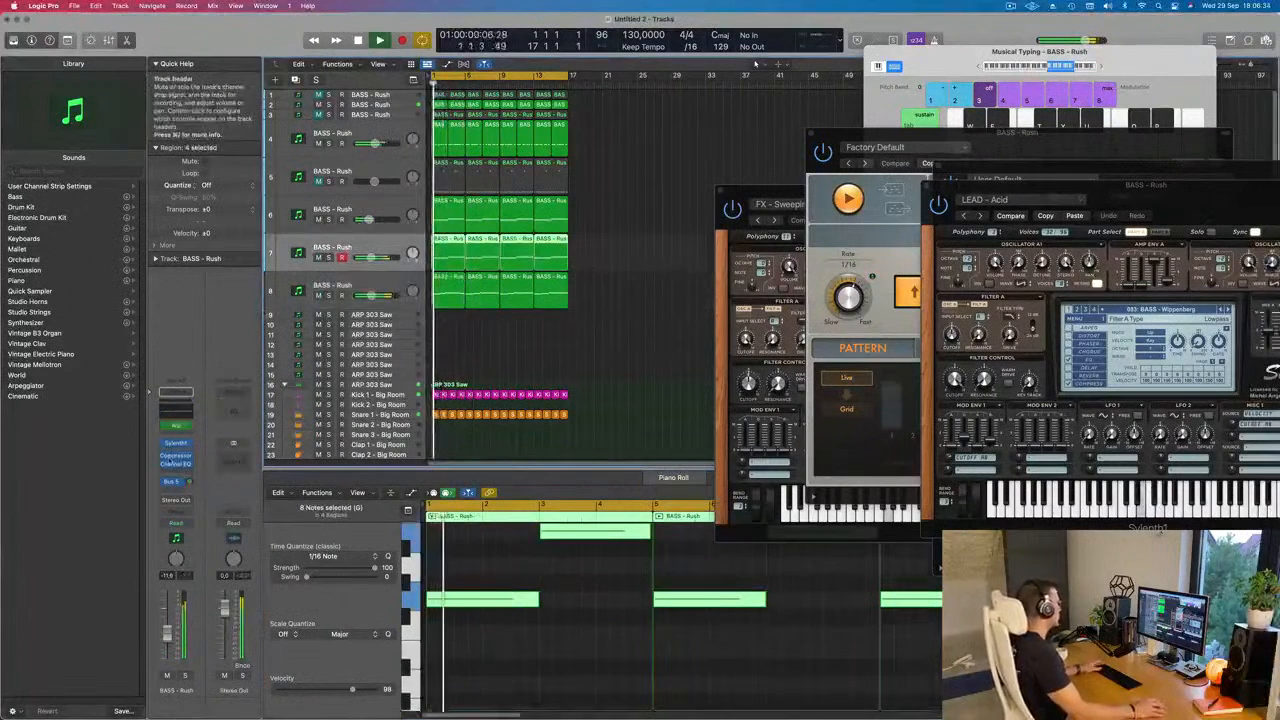
click(175, 443)
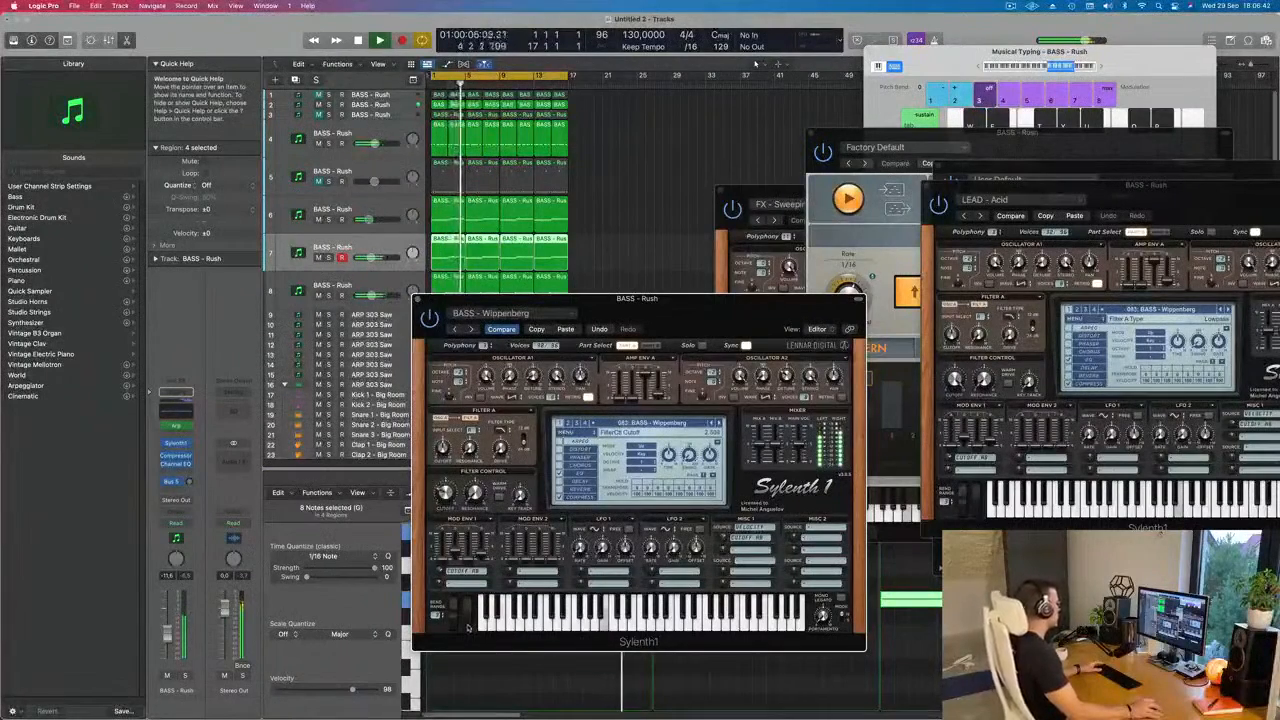
click(417, 299)
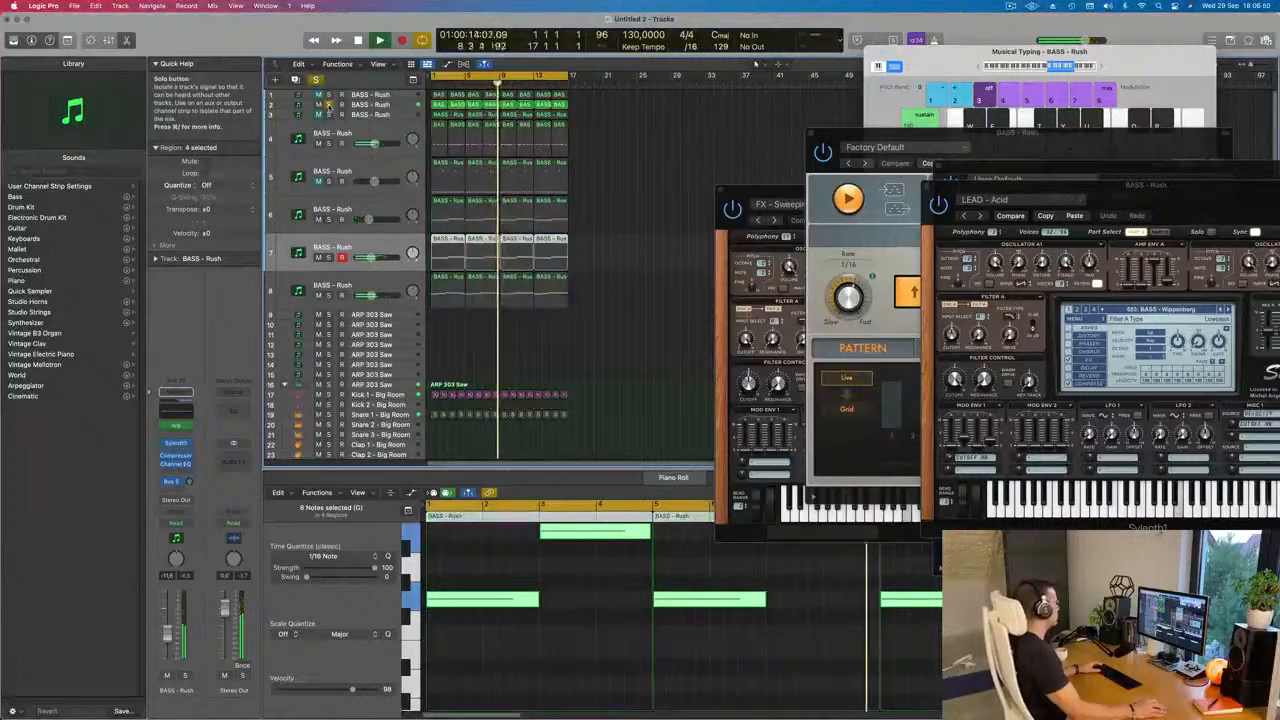
Step: End the solo listening of track 2 and replay the full mix from bar 1
click(328, 105)
key(Return)
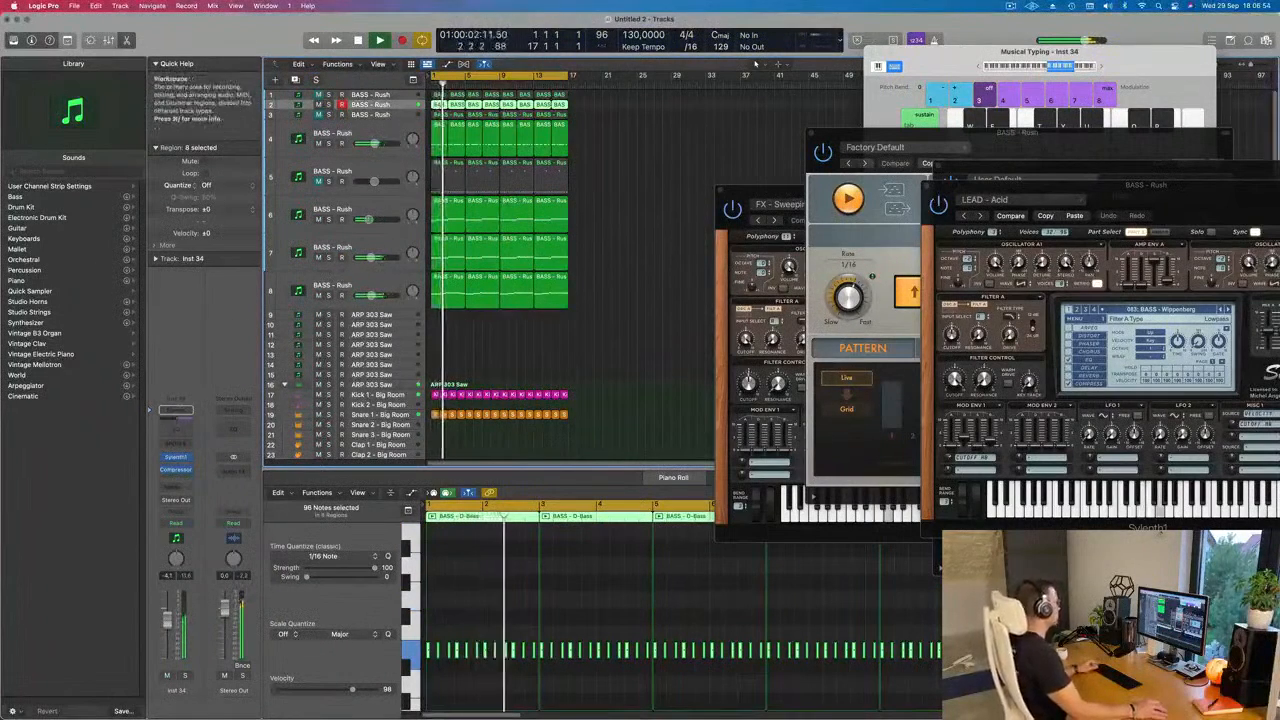
scroll(465, 350, down, 2)
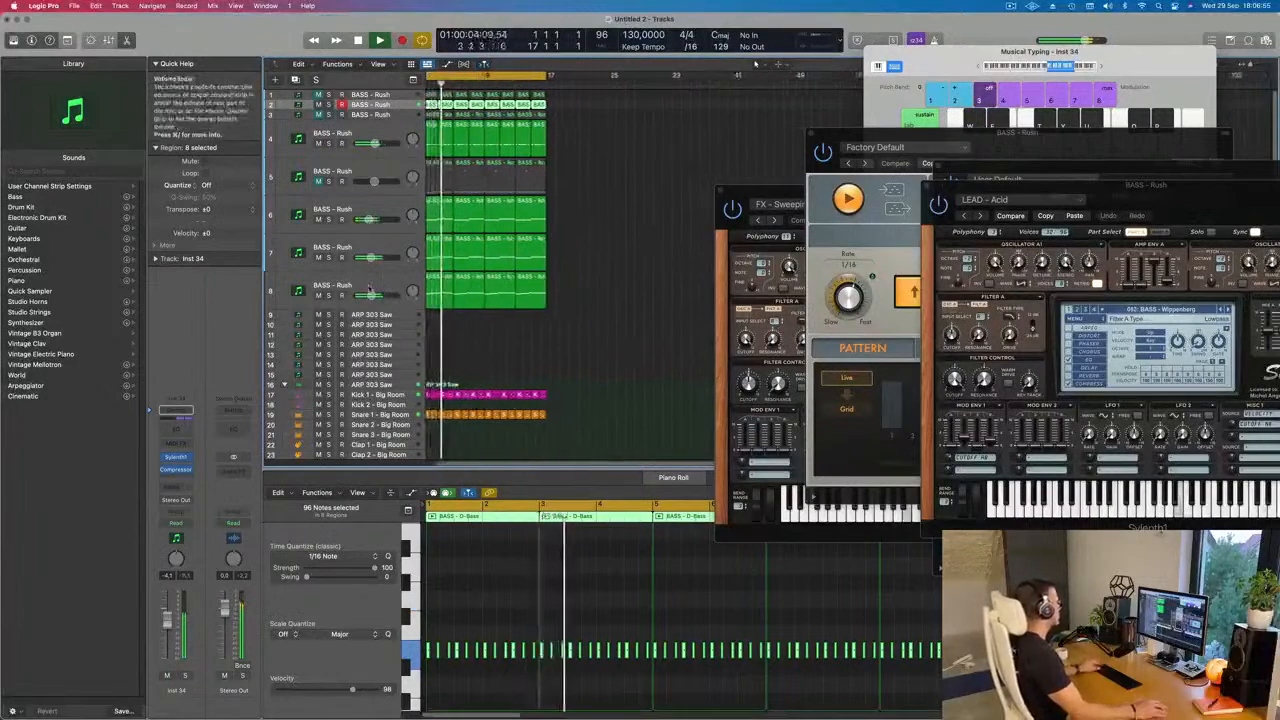
Step: Duplicate track 8 with its settings as a new empty track 9 and restart playback from bar 1
click(301, 292)
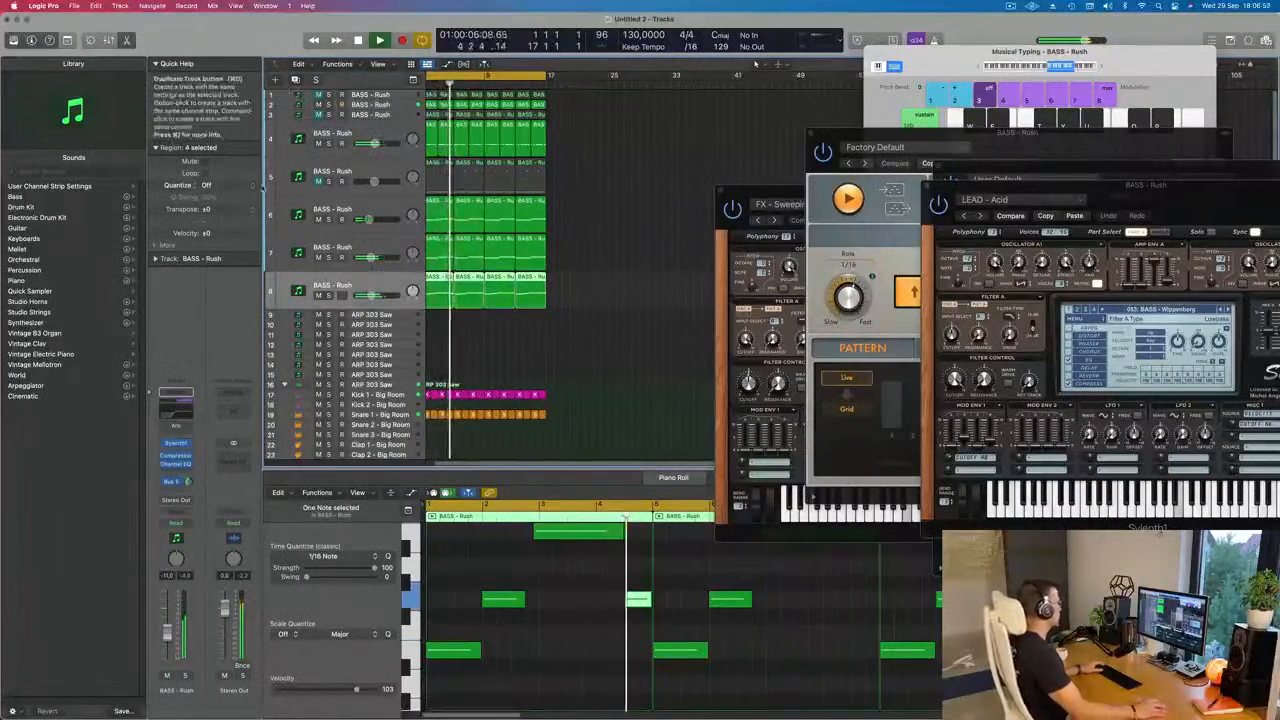
key(super+d)
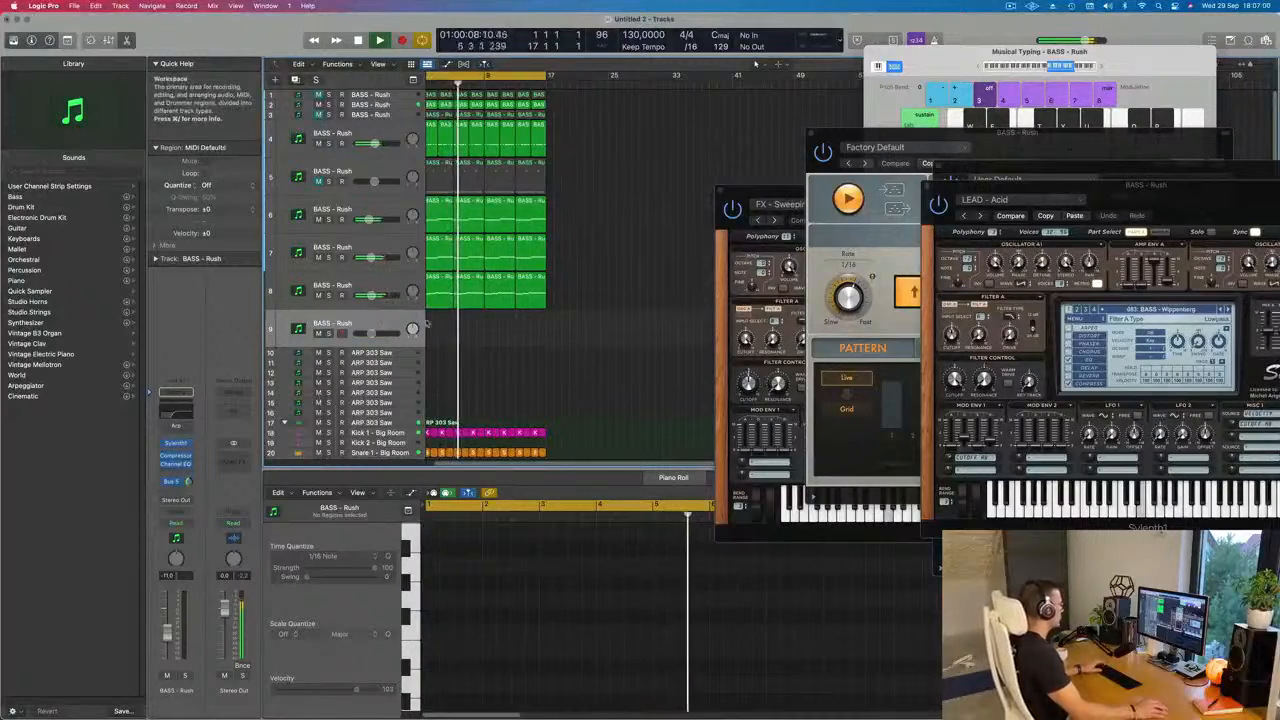
key(Return)
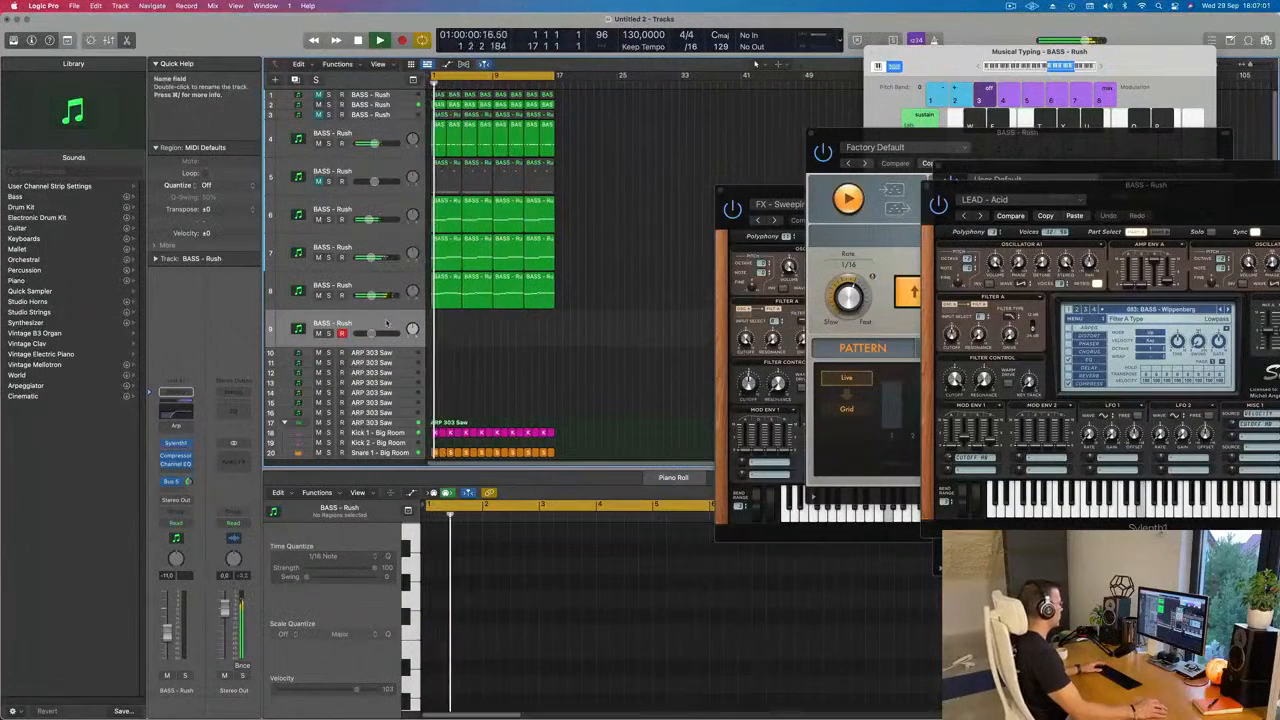
Step: Browse the bass and lead presets in track 9's Sylenth1 and load LEAD - Bad Ass Saw
click(176, 443)
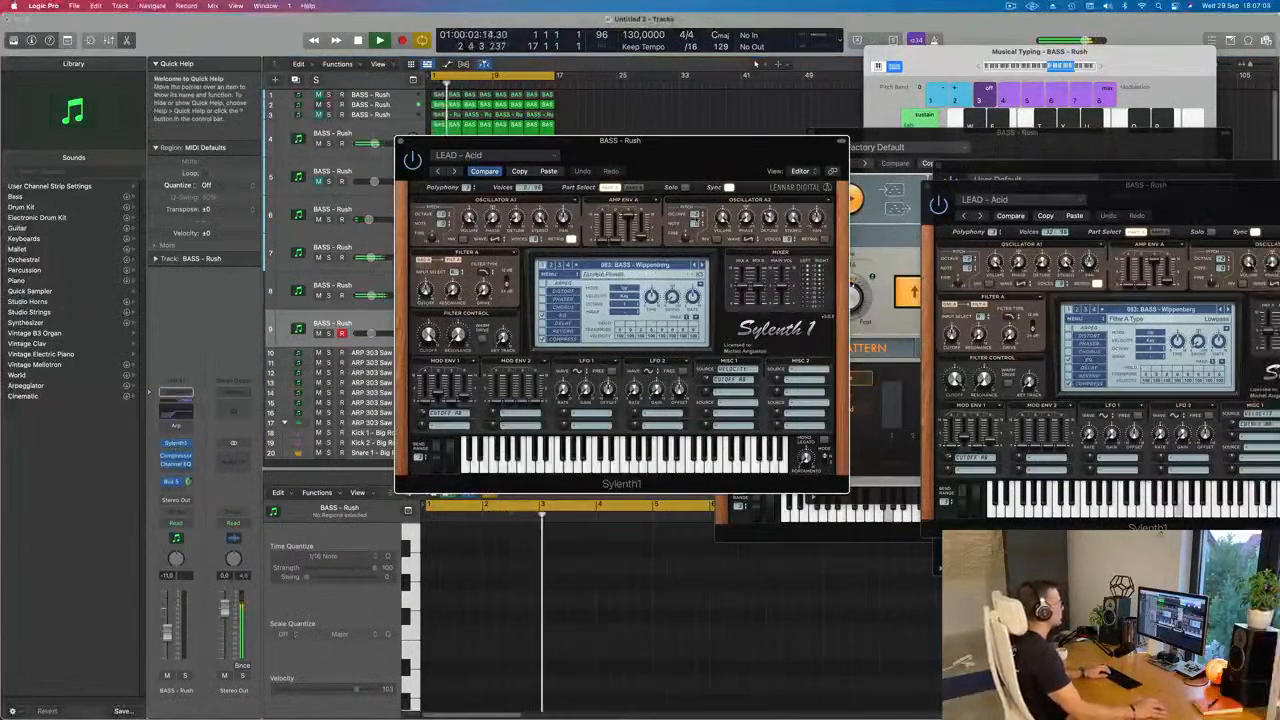
drag(715, 157, 691, 157)
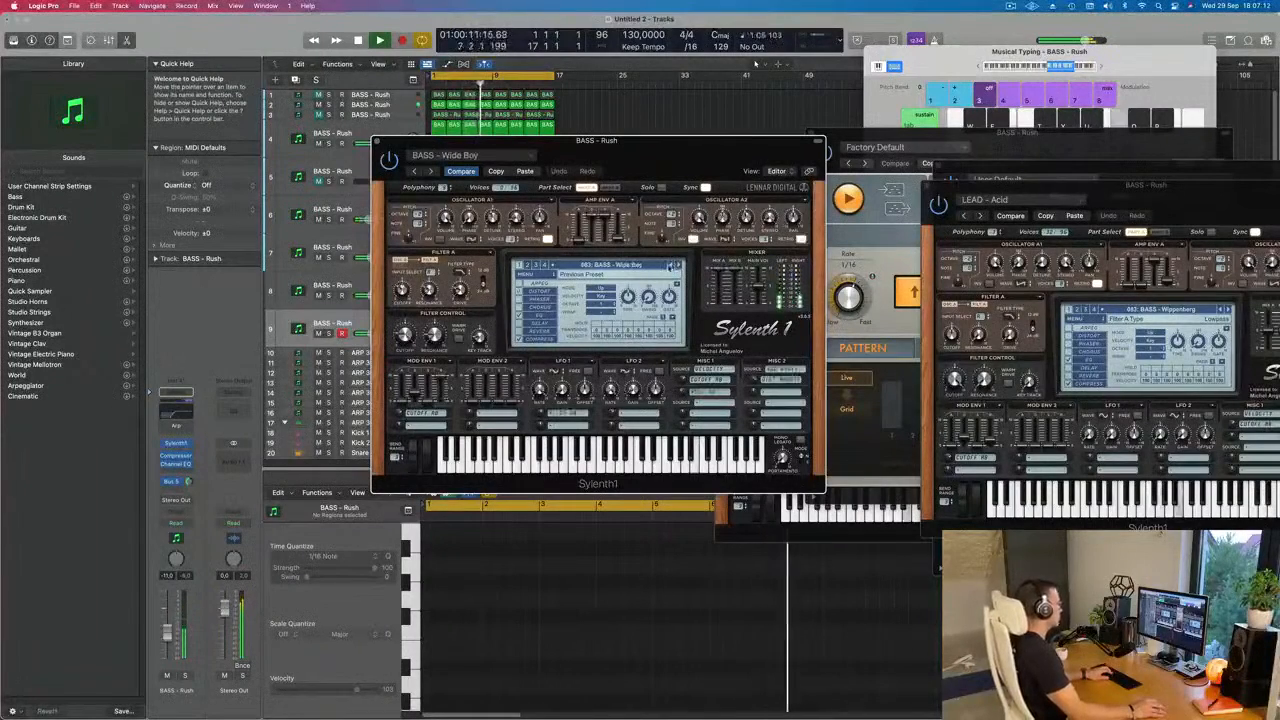
click(612, 265)
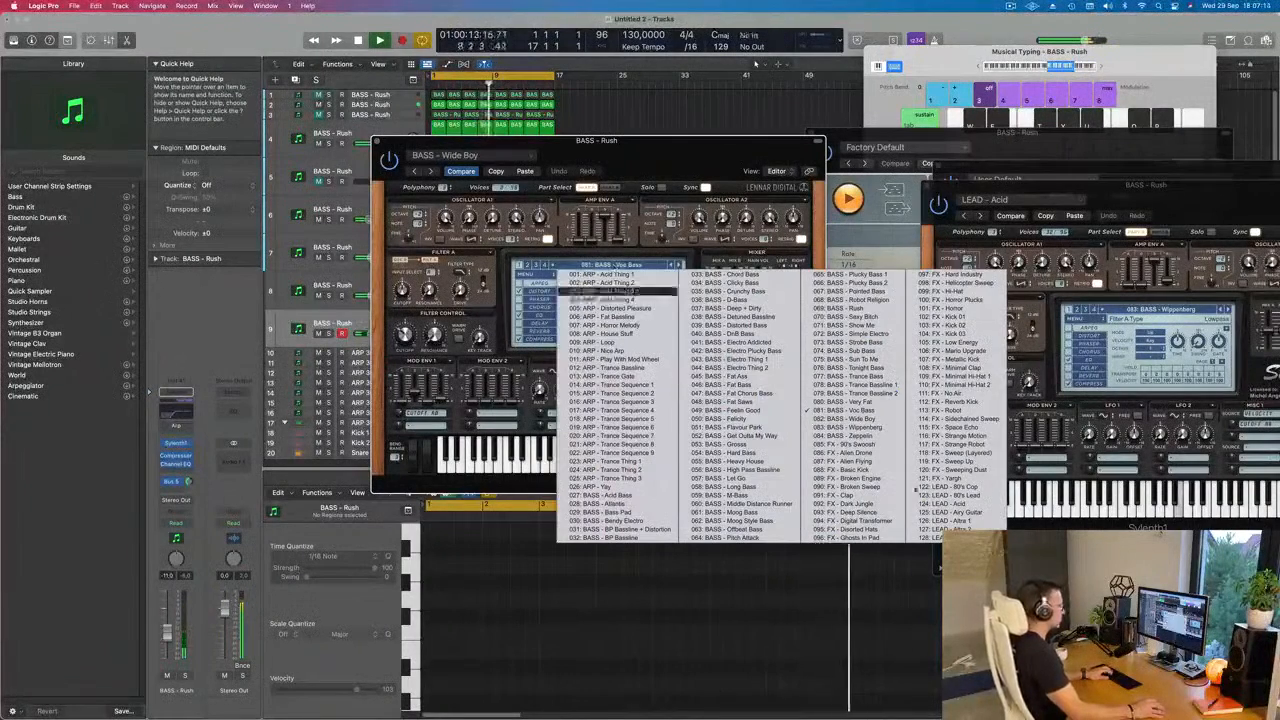
click(967, 511)
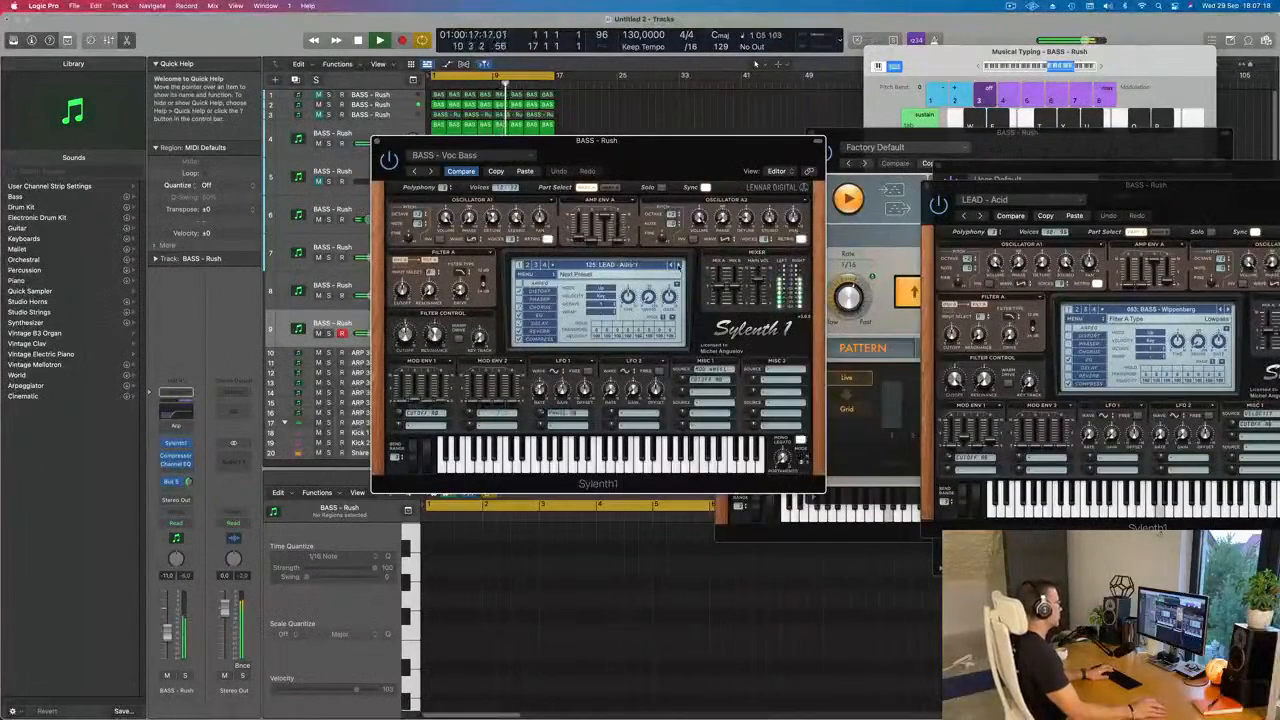
click(679, 266)
click(679, 266)
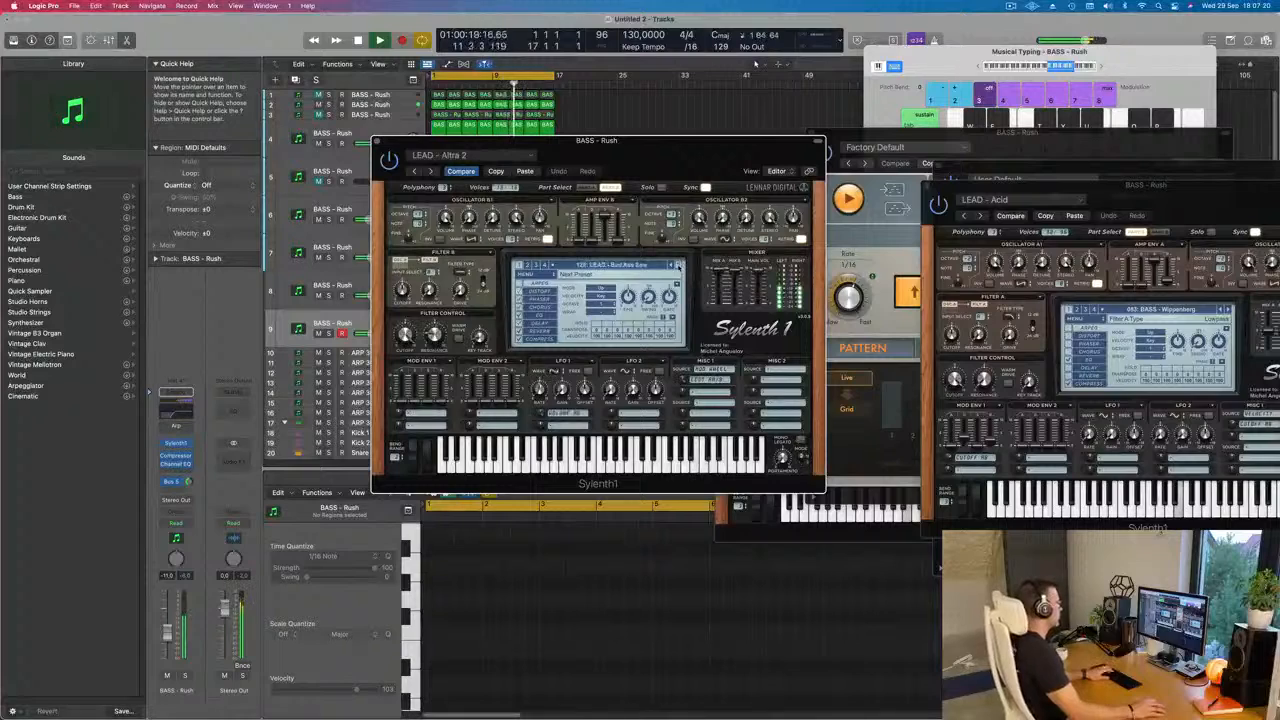
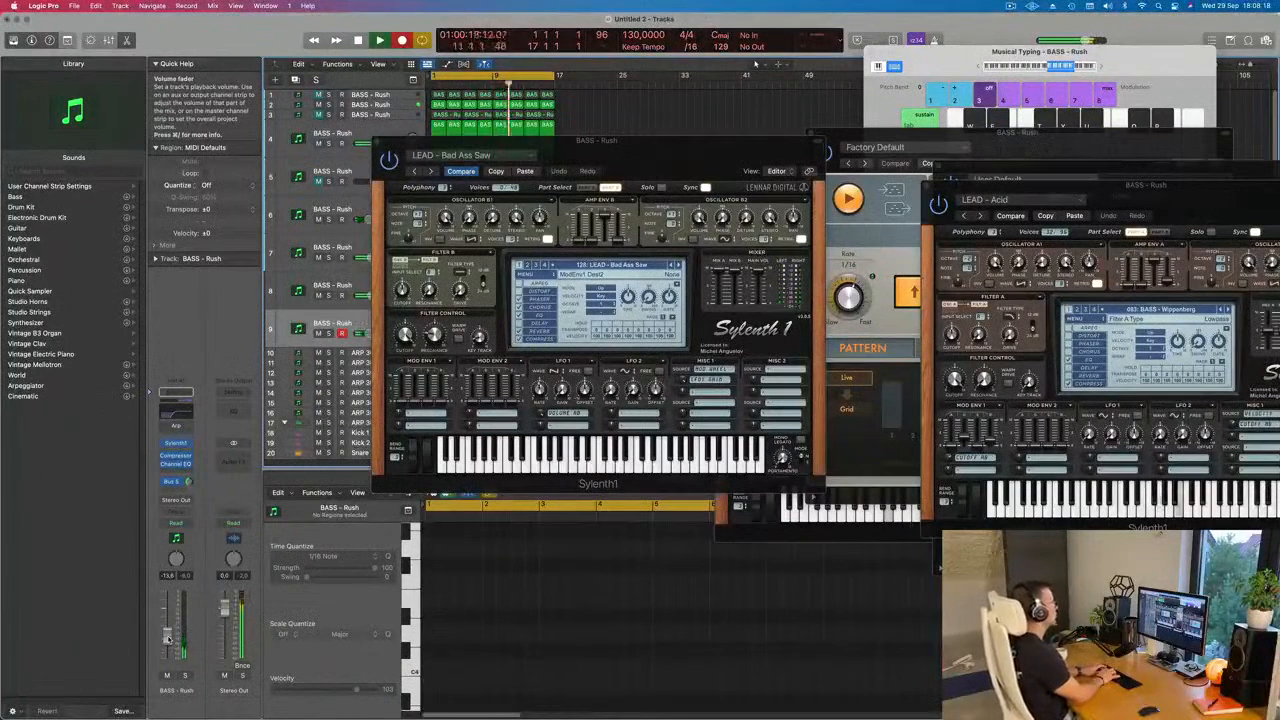
Step: Record a four-bar lead melody on track 9 starting at bar 1, built on one repeated low note
key(space)
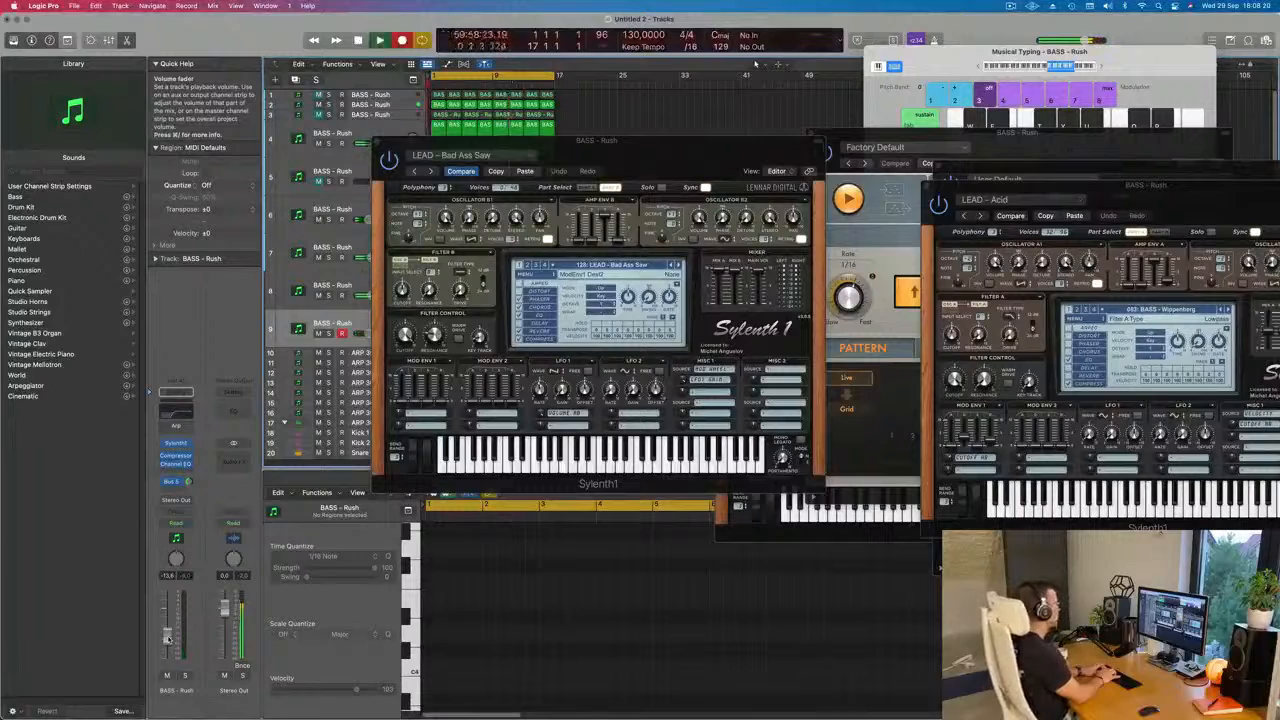
key(d)
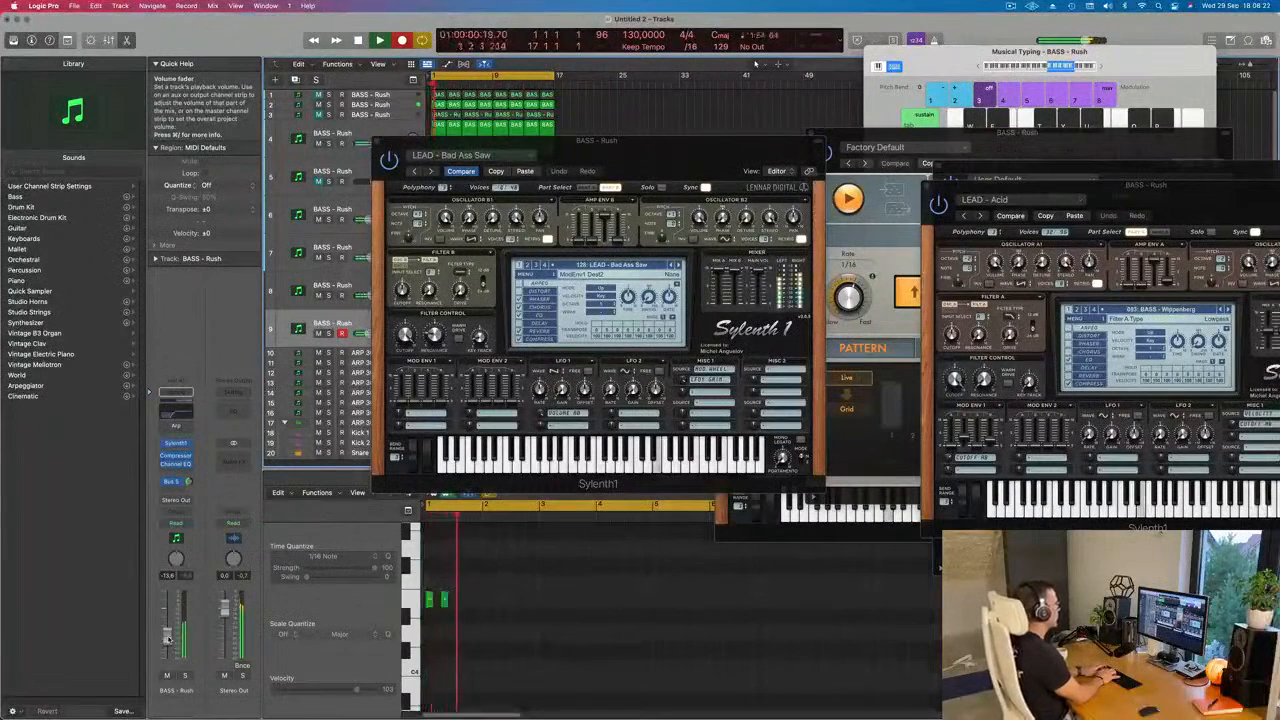
key(d)
key(d)
key(d)
key(d)
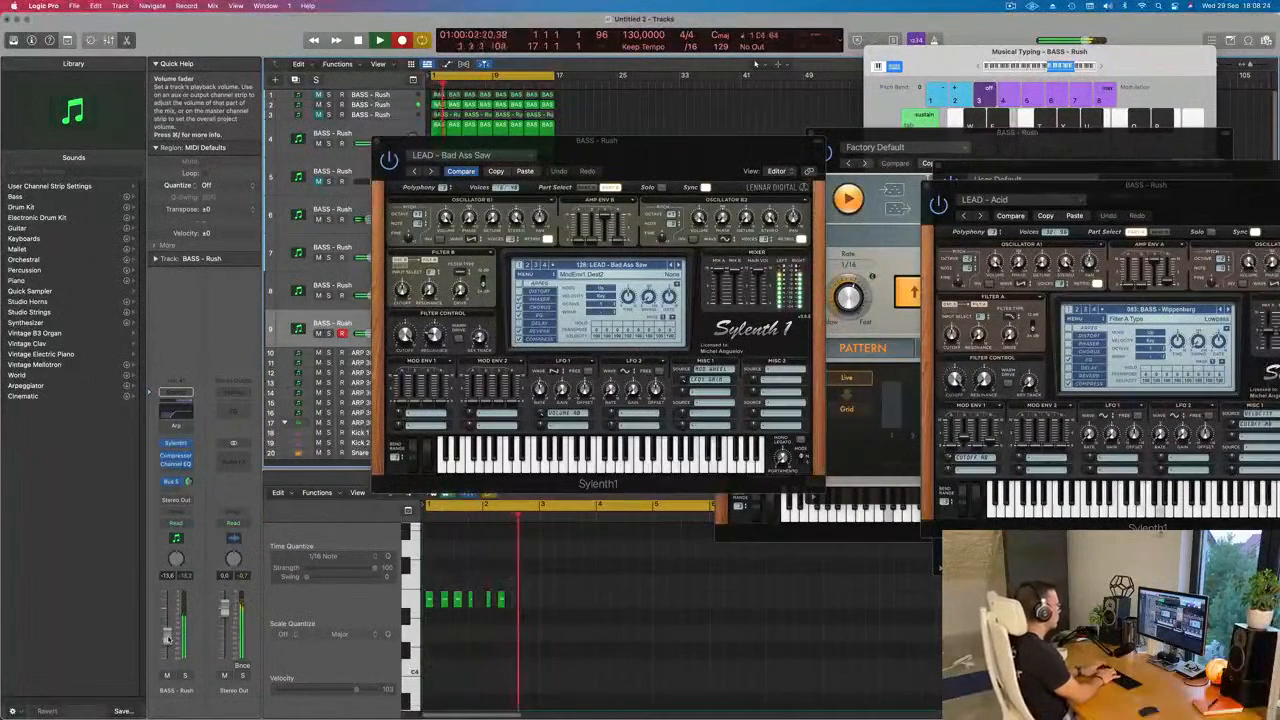
key(d)
key(d)
key(d)
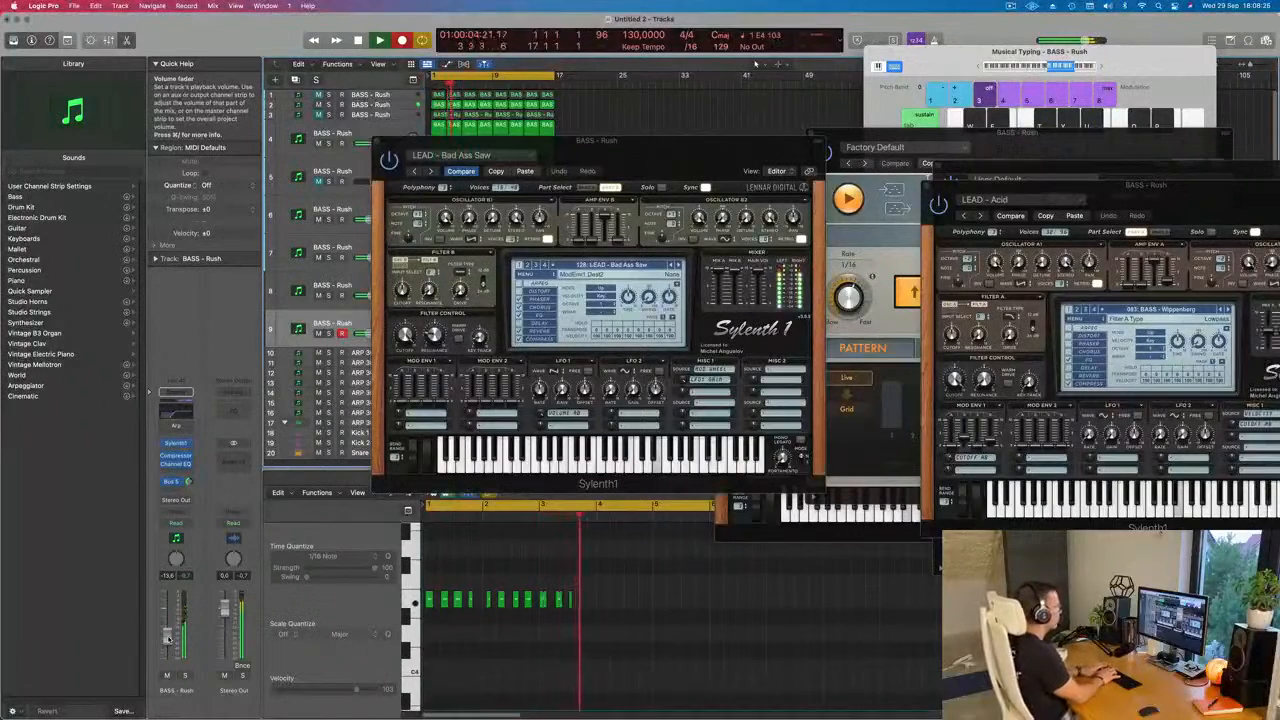
key(d)
key(d)
key(d)
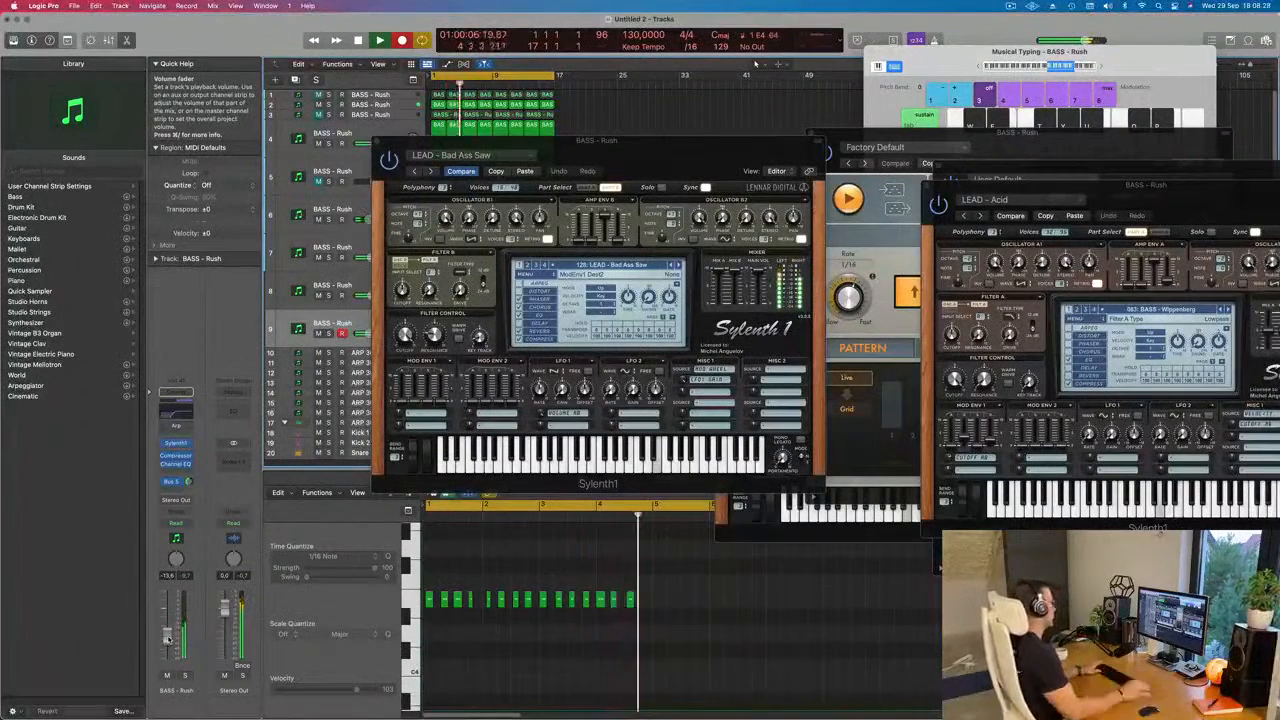
key(space)
Step: Move the Sylenth1 window clear of the Piano Roll and quantize all notes of the recorded melody to 1/16
key(space)
drag(679, 155, 1251, 123)
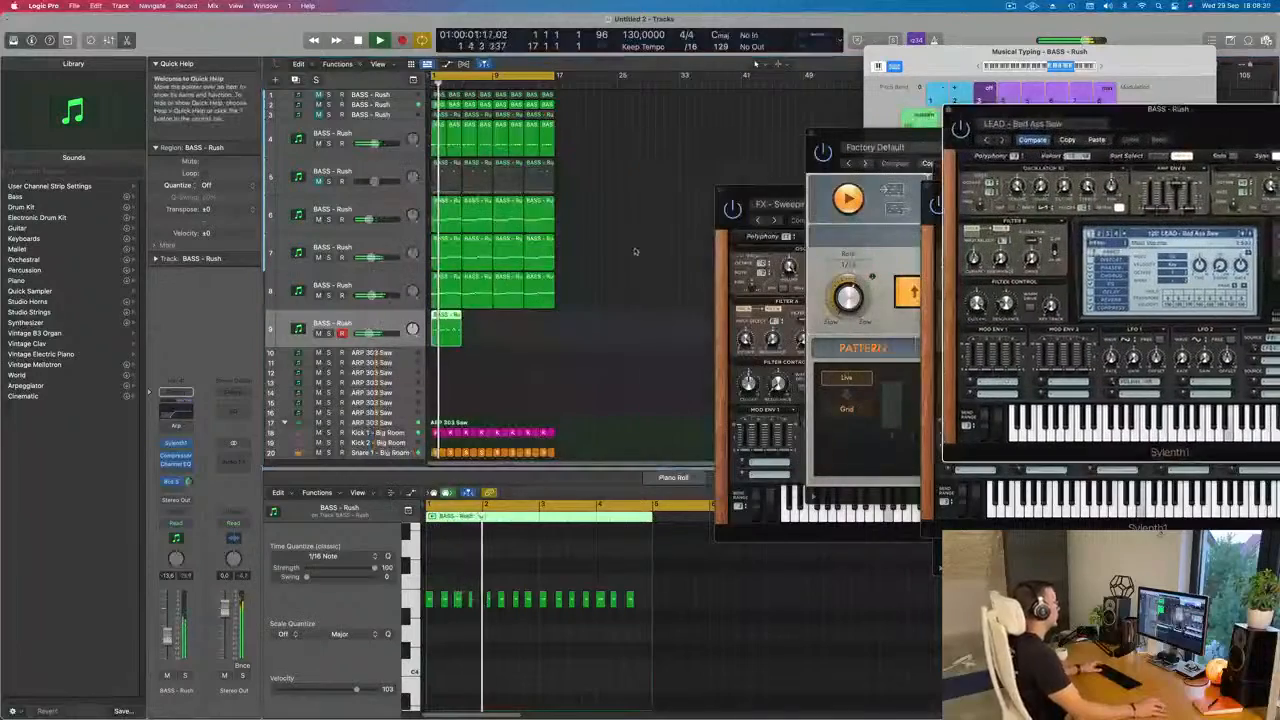
scroll(580, 583, up, 5)
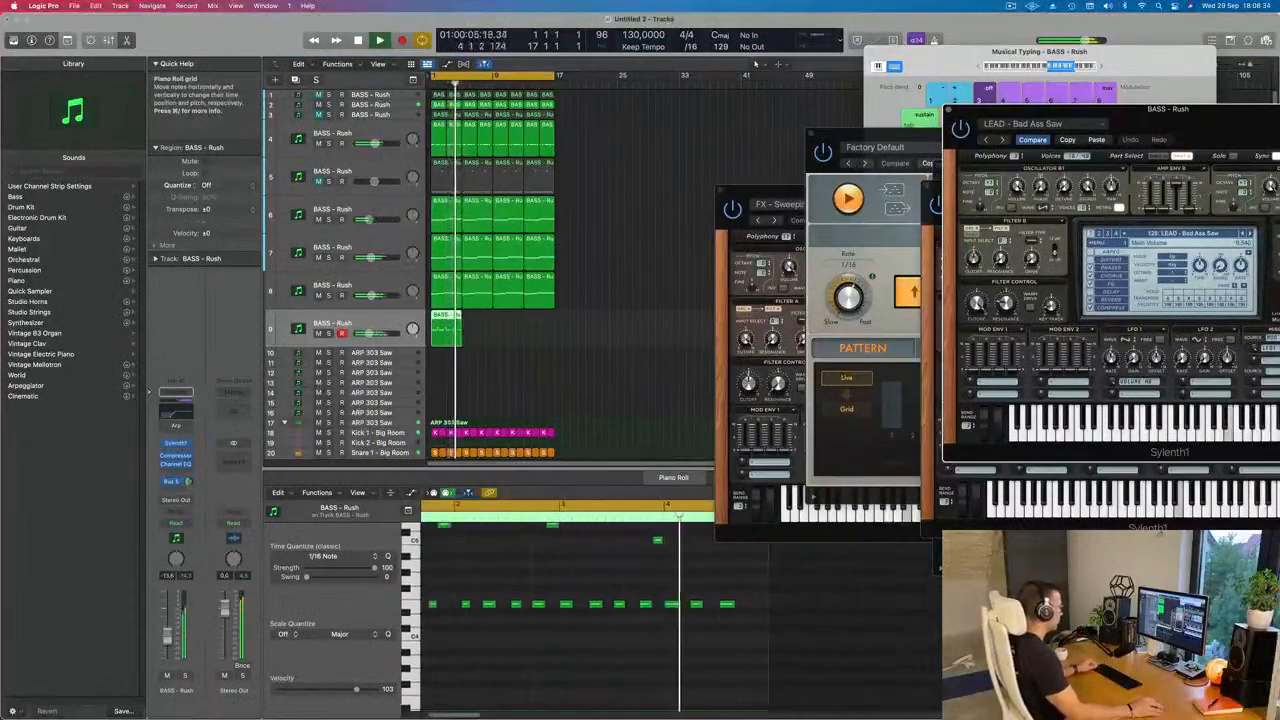
scroll(600, 585, down, 3)
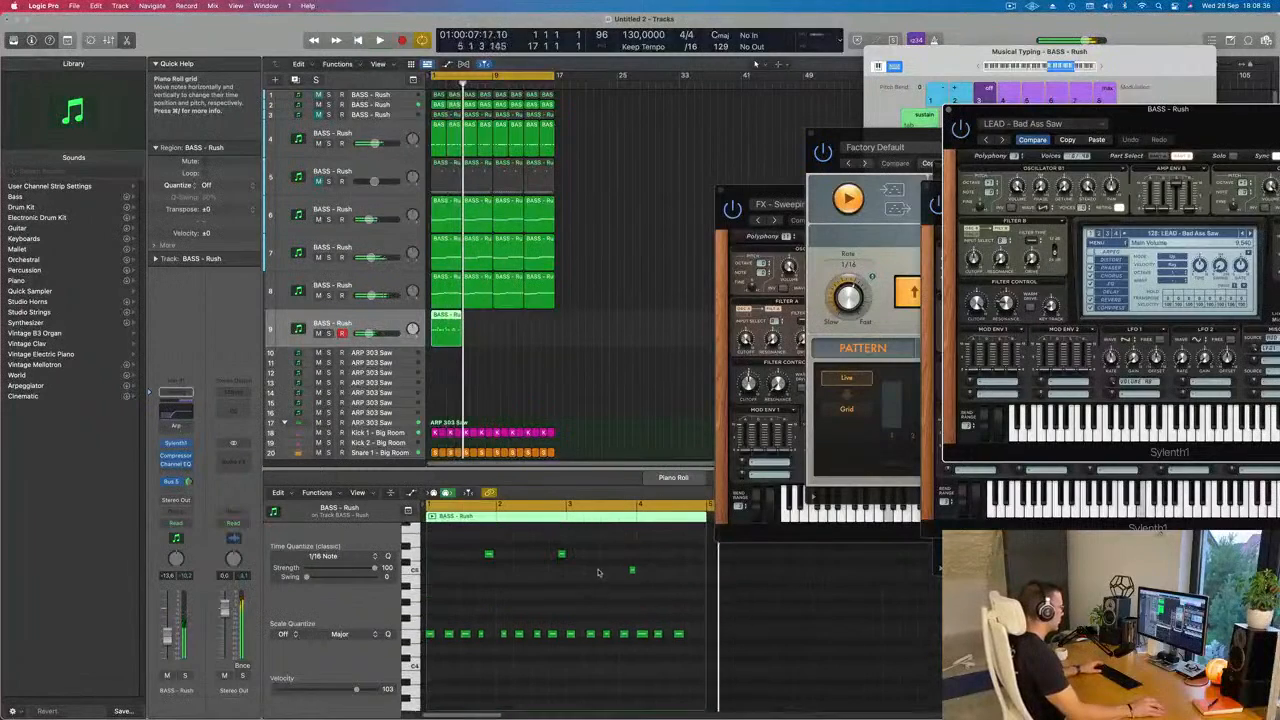
scroll(565, 560, up, 2)
click(561, 555)
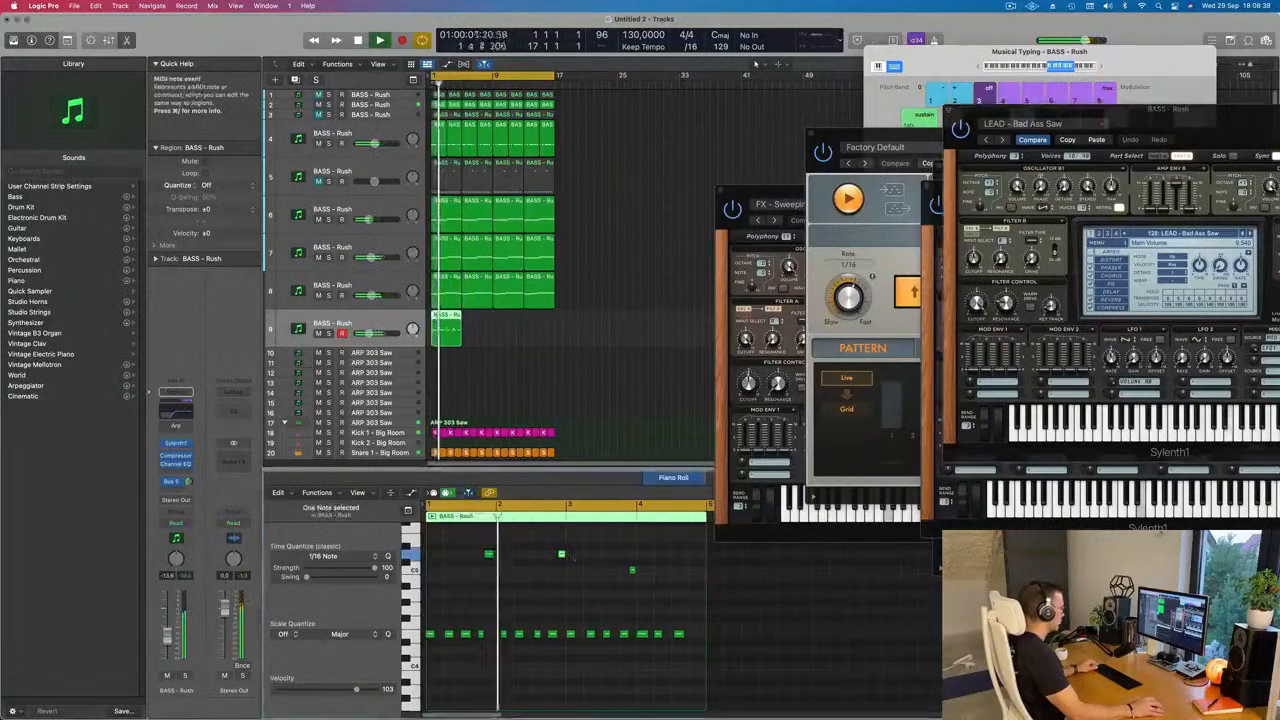
mouse_move(563, 555)
mouse_down()
mouse_move(577, 555)
mouse_move(562, 555)
mouse_up()
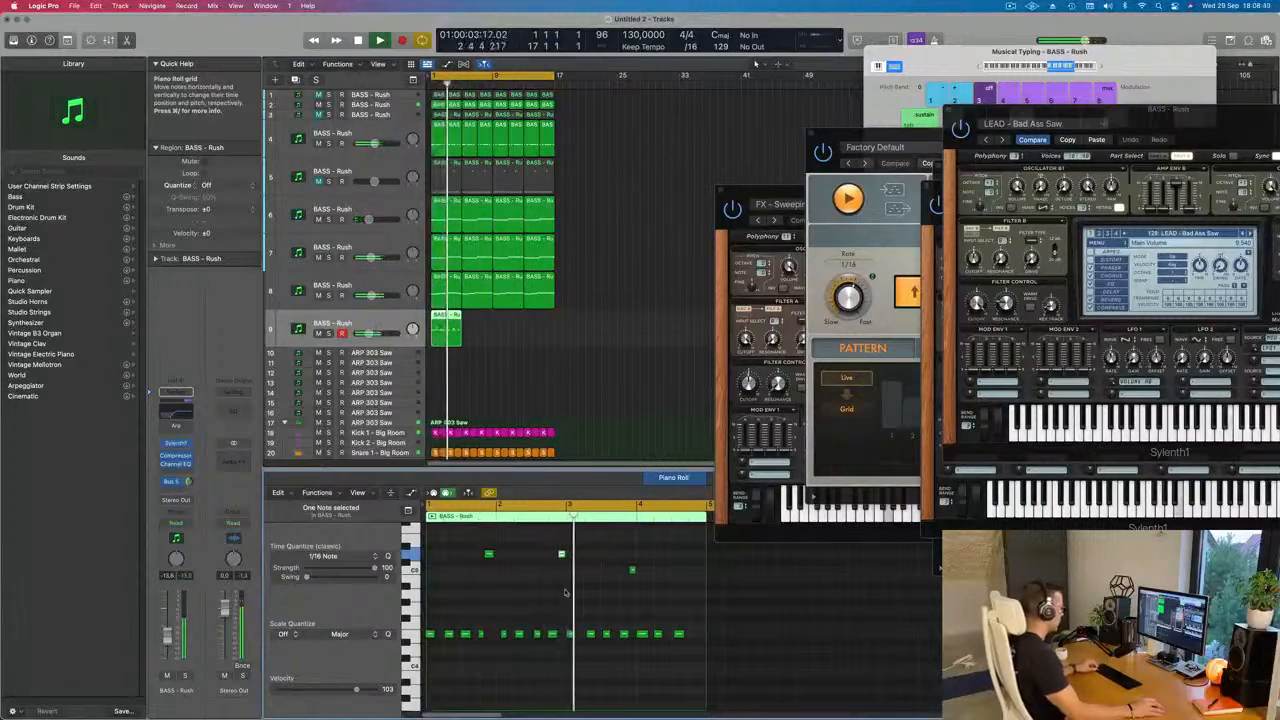
click(557, 598)
key(super+a)
key(q)
key(space)
key(space)
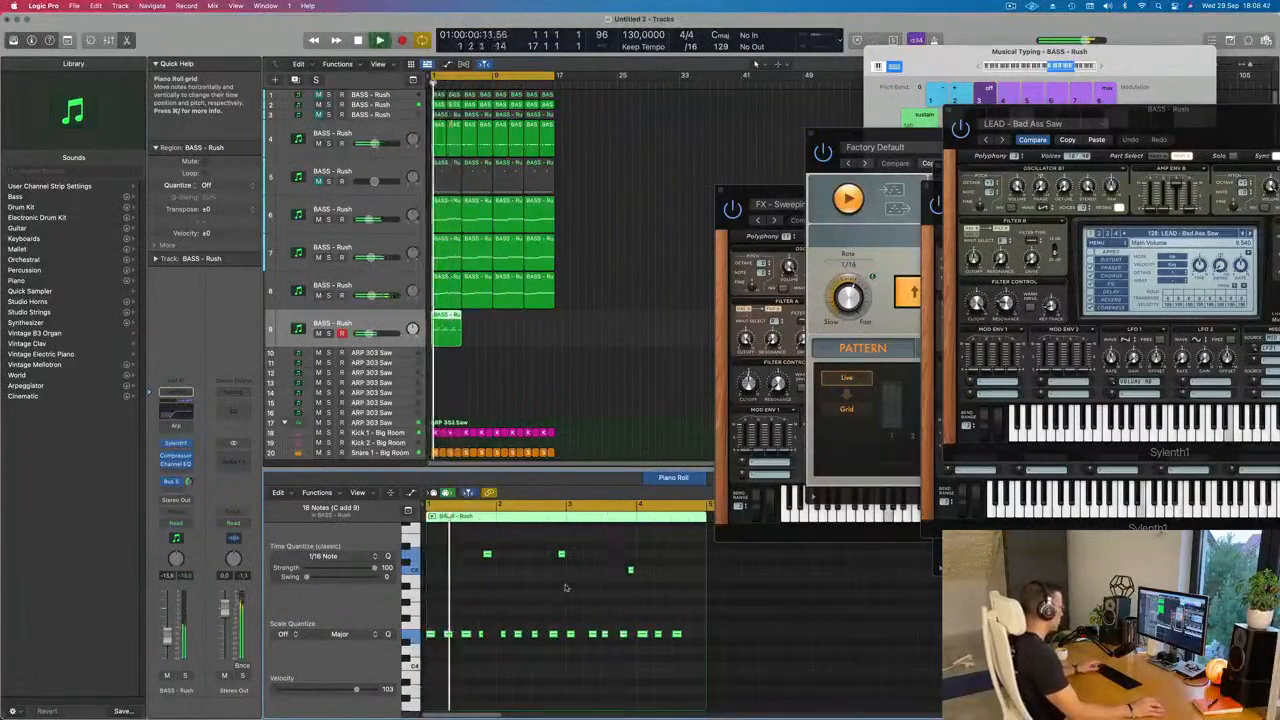
Step: Replay track 9's melody and shift its first high note, near the end of bar 1, slightly later
key(super+Right)
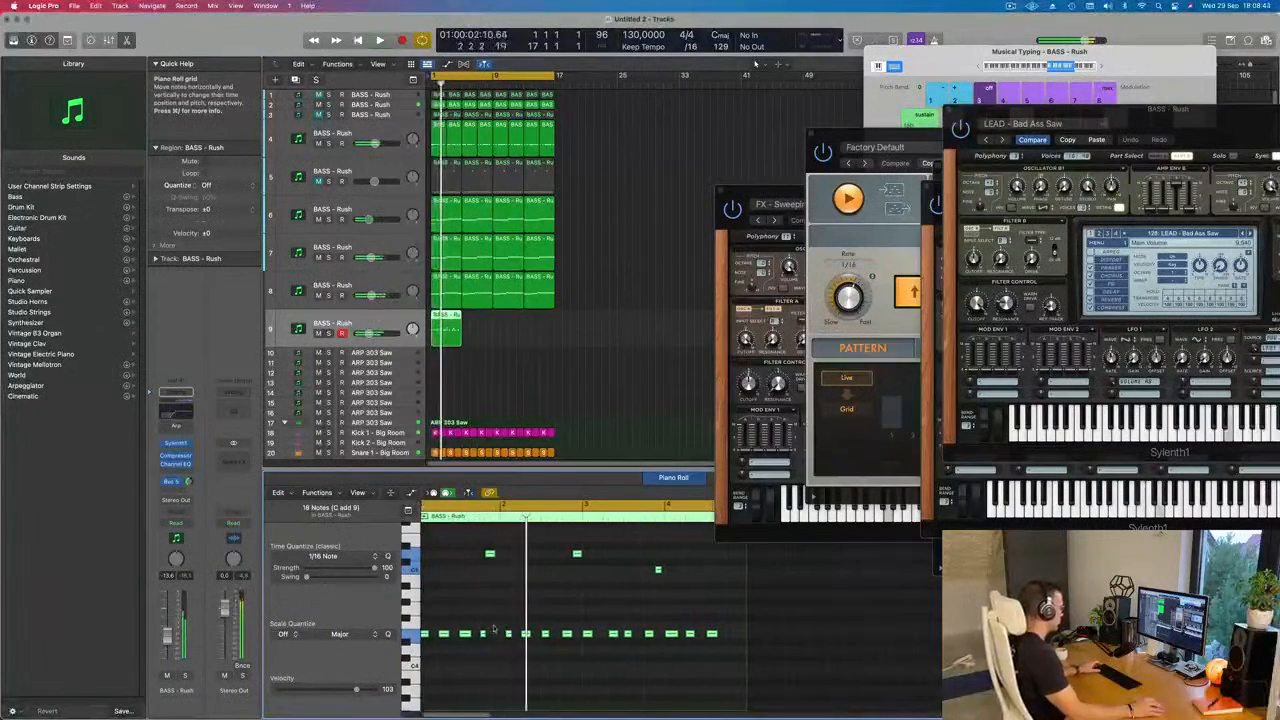
key(space)
scroll(493, 627, right, 3)
key(space)
key(space)
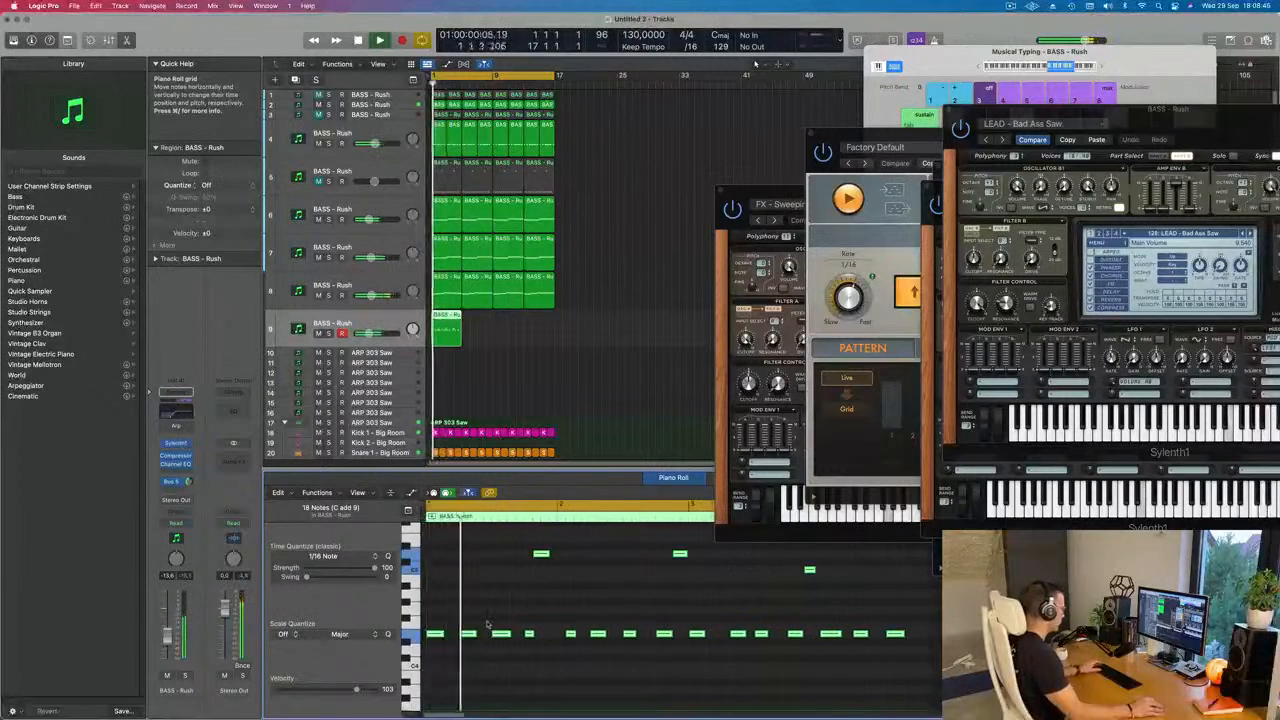
click(515, 621)
key(space)
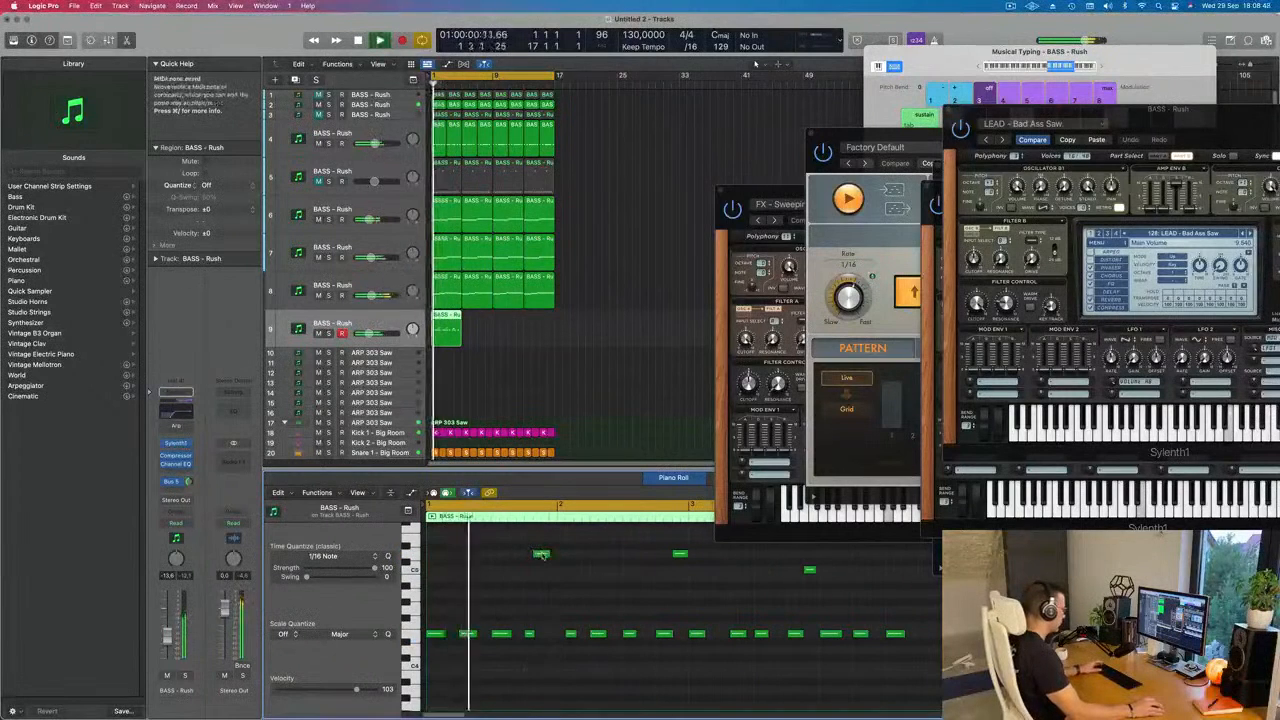
key(space)
drag(541, 555, 548, 558)
drag(549, 557, 549, 557)
Step: Shift the short low note near the end of bar 1 slightly later and replay the melody
scroll(586, 597, down, 1)
scroll(586, 597, down, 1)
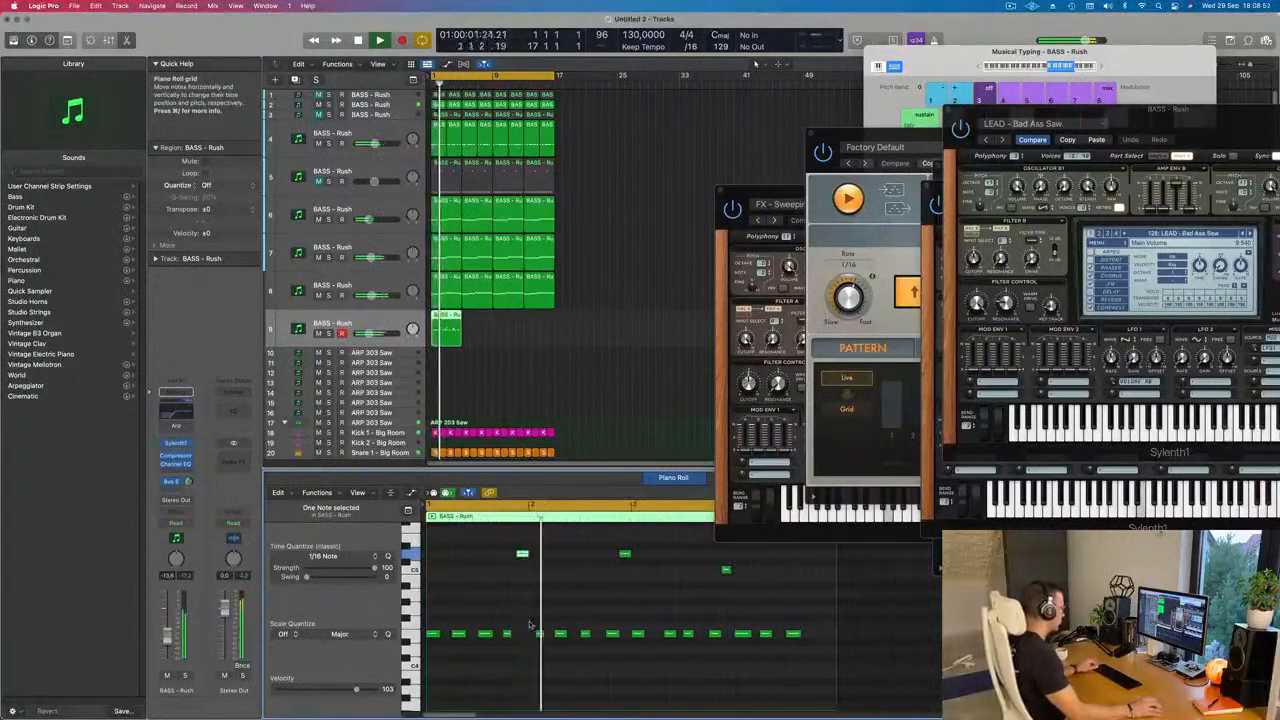
drag(507, 634, 512, 636)
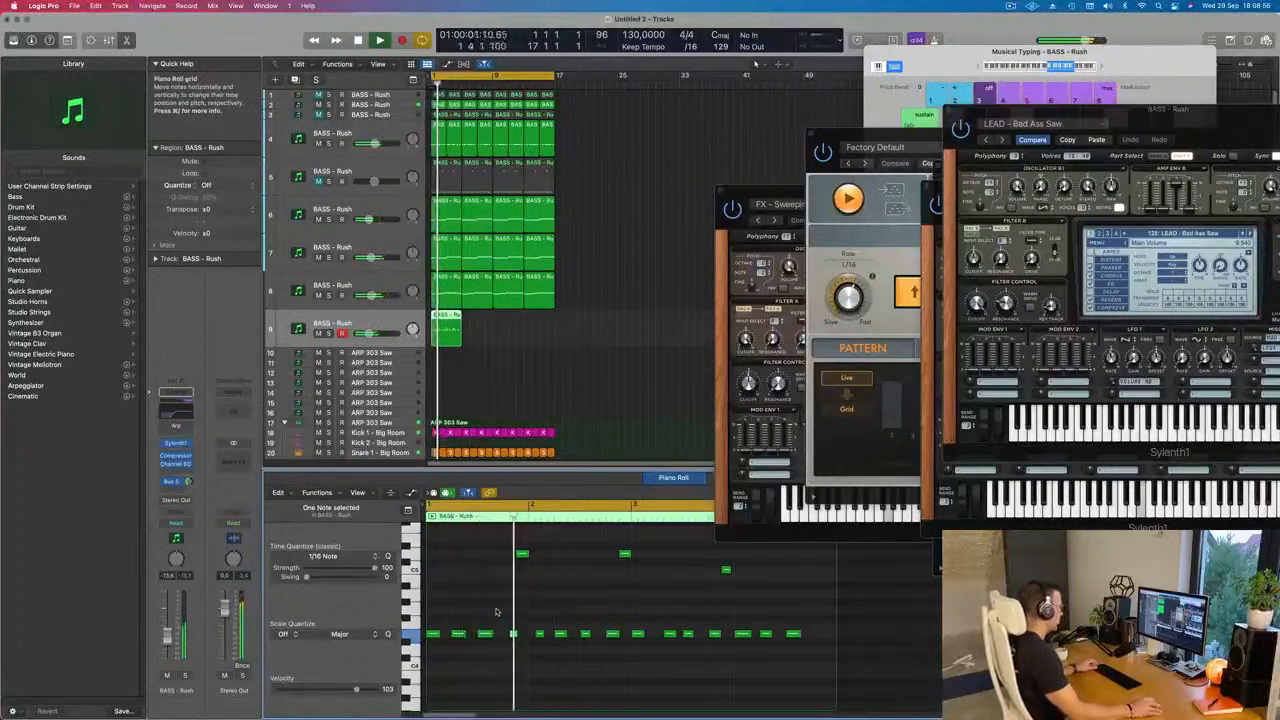
scroll(560, 612, up, 2)
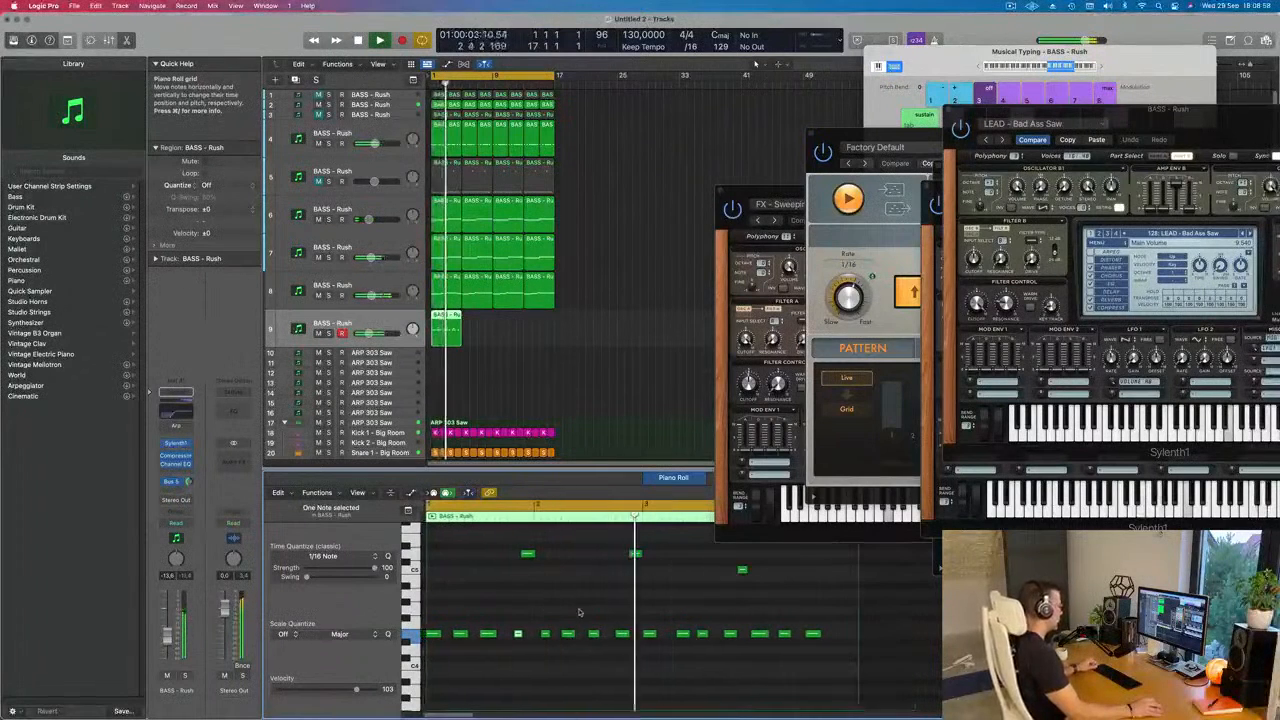
scroll(627, 612, down, 2)
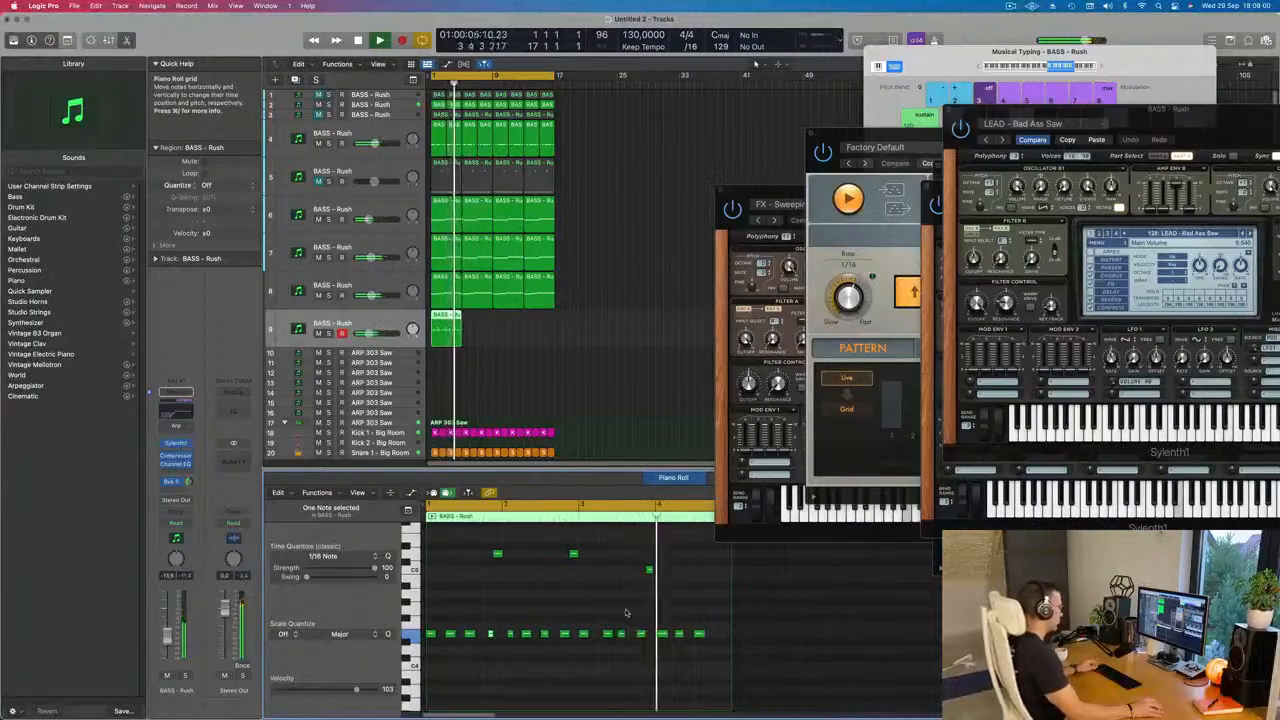
key(space)
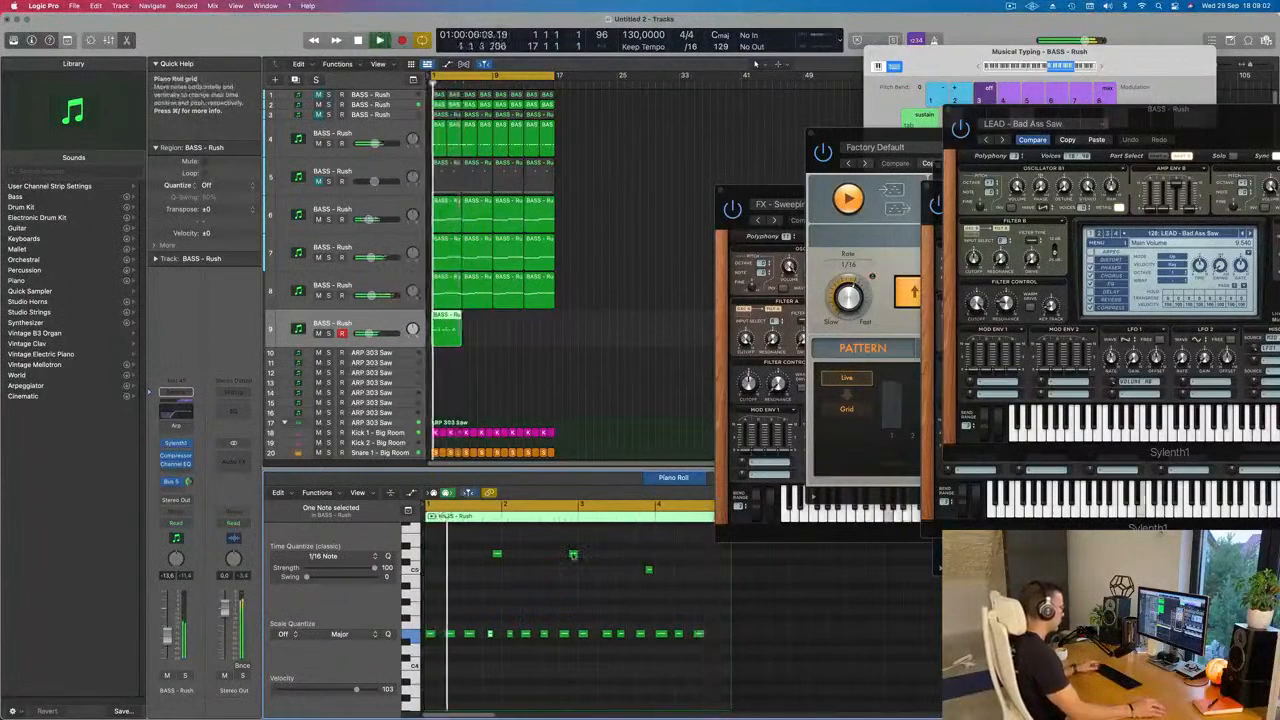
Step: Copy the high note just before bar 3 to the end of bar 4 at the same pitch
click(573, 554)
drag(574, 554, 728, 557)
scroll(665, 572, up, 2)
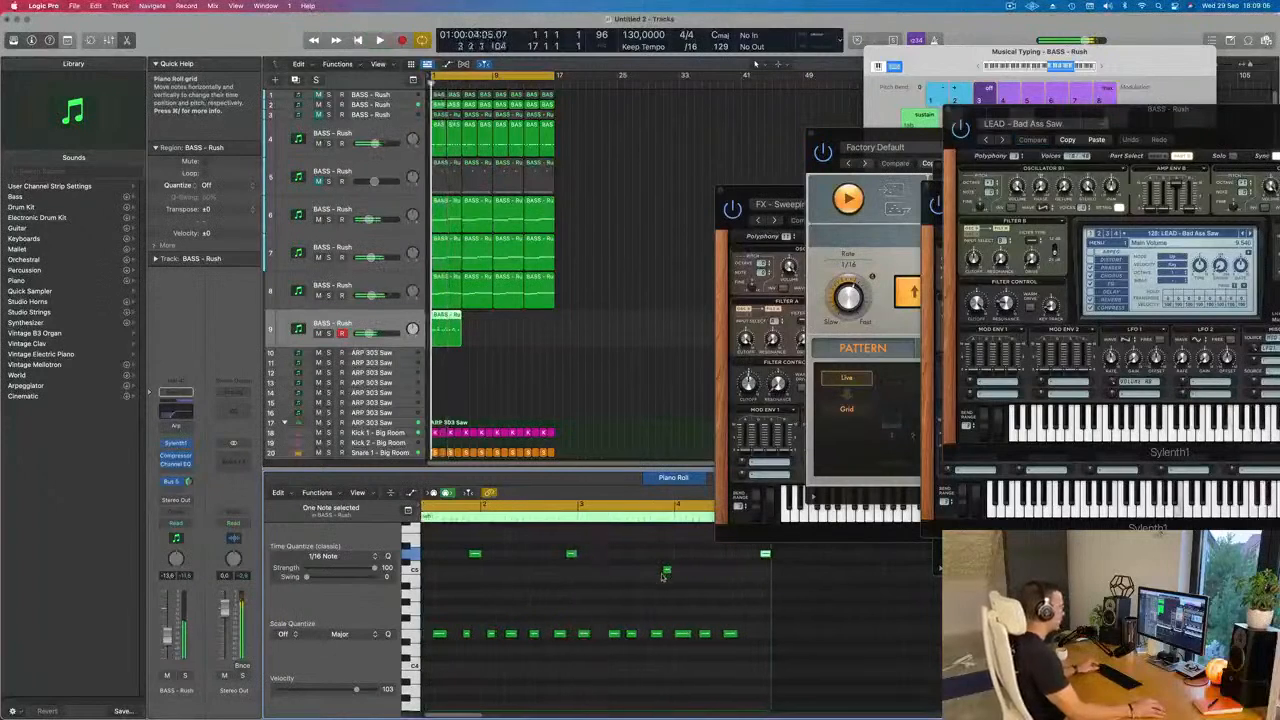
scroll(664, 573, up, 2)
scroll(655, 576, down, 2)
key(space)
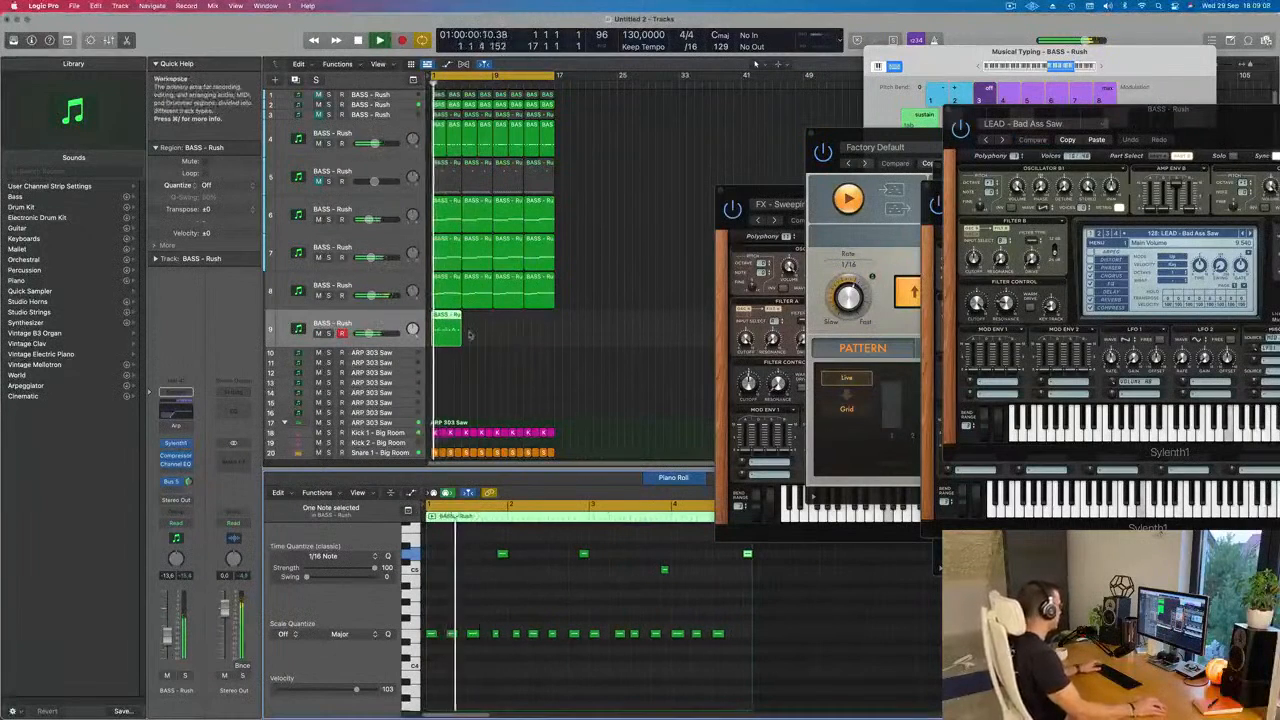
Step: Repeat track 9's four-bar region three times so it fills the arrangement up to bar 17
drag(470, 335, 444, 337)
key(super+r)
key(super+r)
key(super+r)
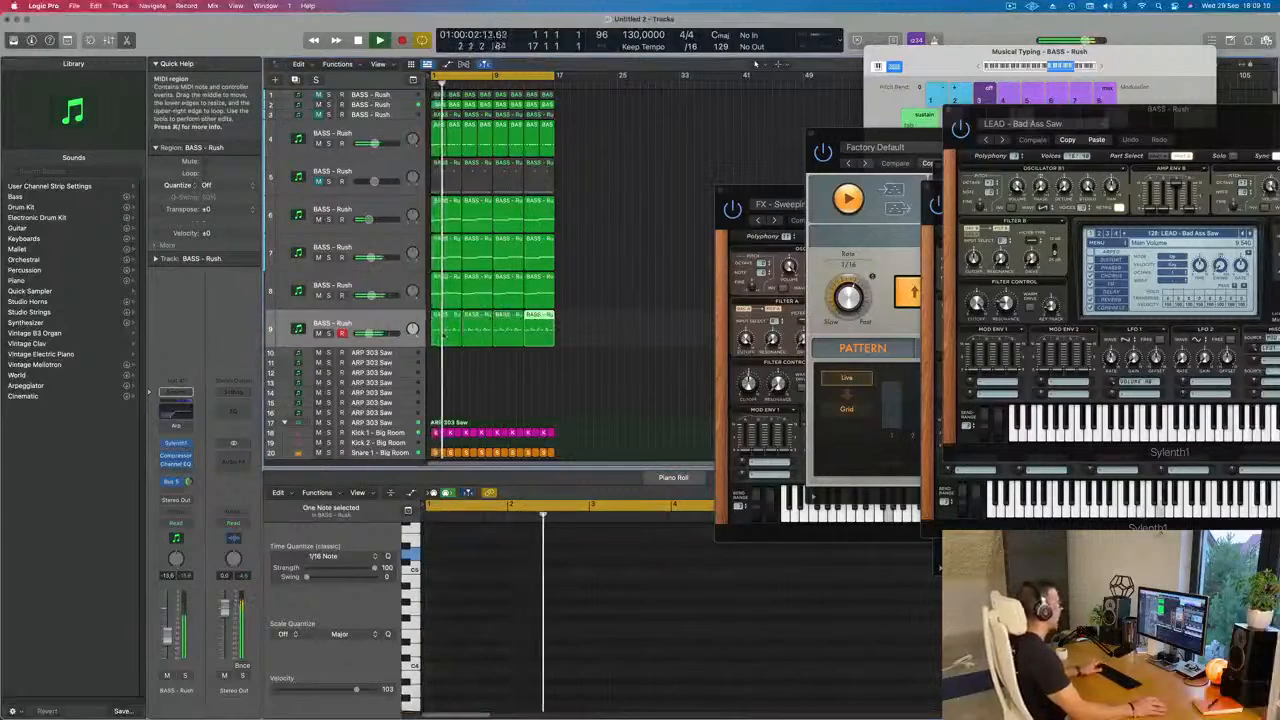
scroll(490, 370, down, 2)
click(492, 378)
key(space)
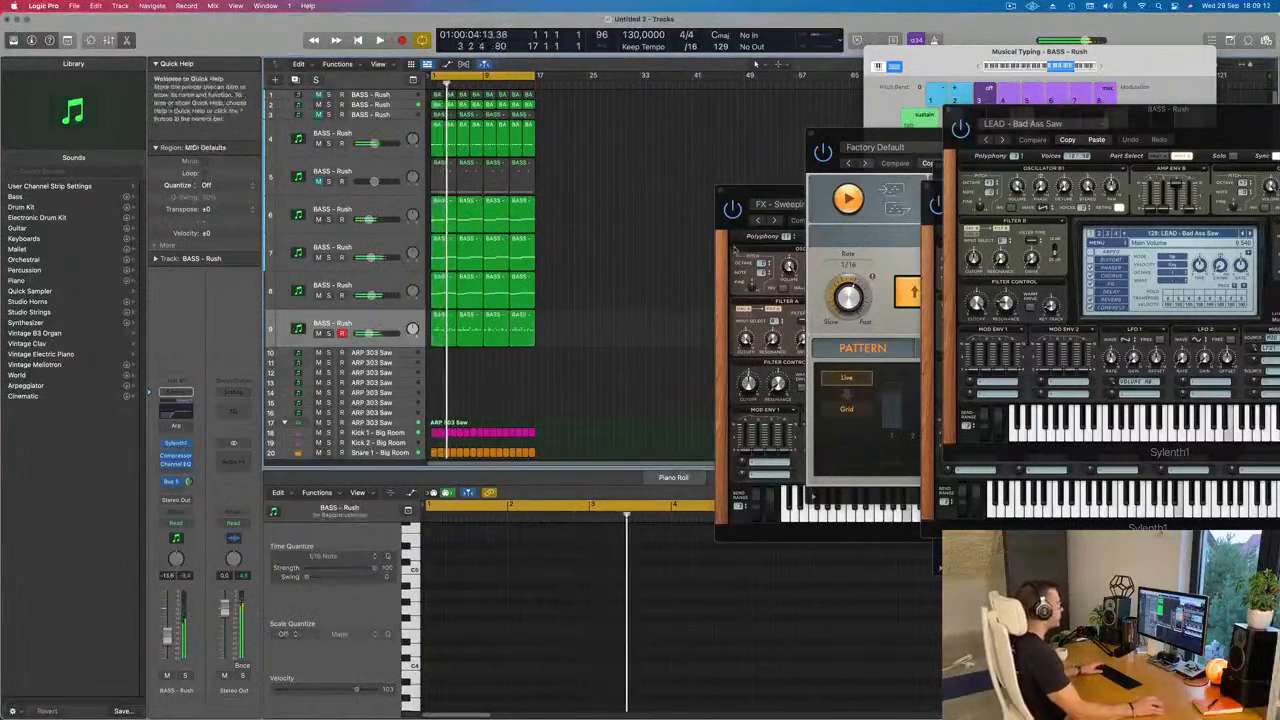
Step: Set track 9's Channel EQ to a 274 Hz low cut and a +2.7 dB high shelf at 3300 Hz
key(space)
click(340, 321)
key(space)
key(space)
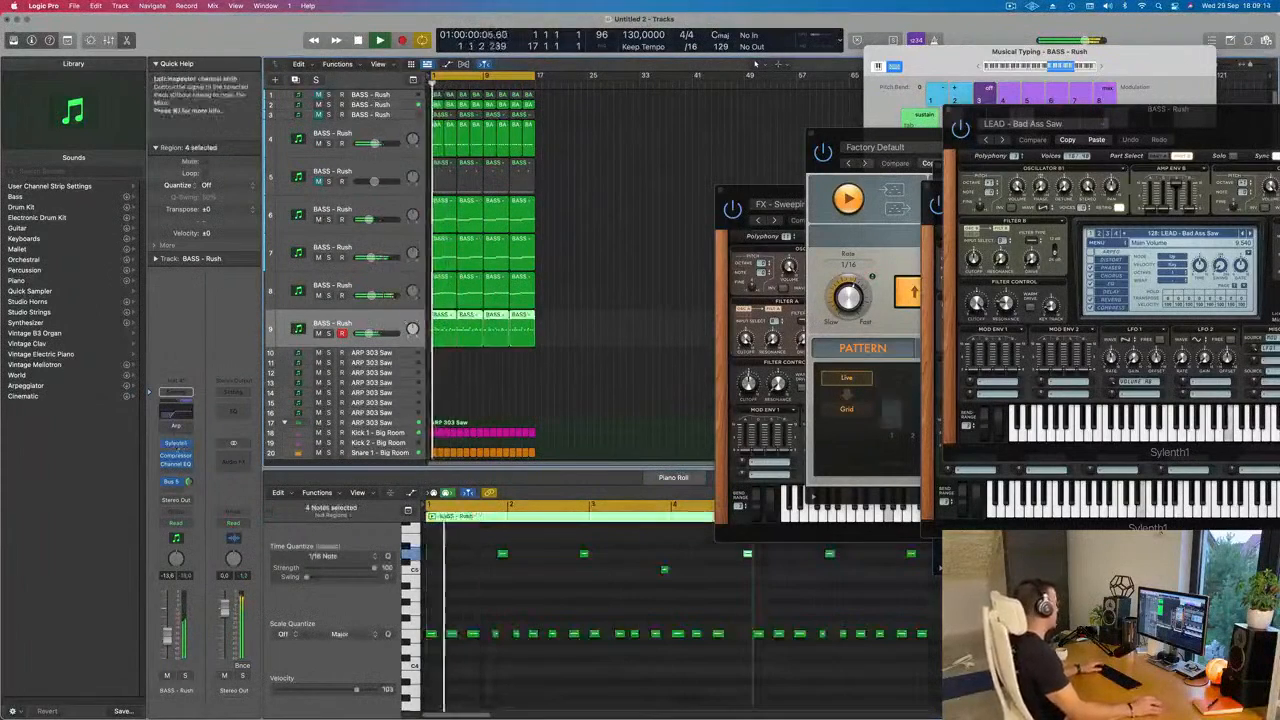
click(170, 415)
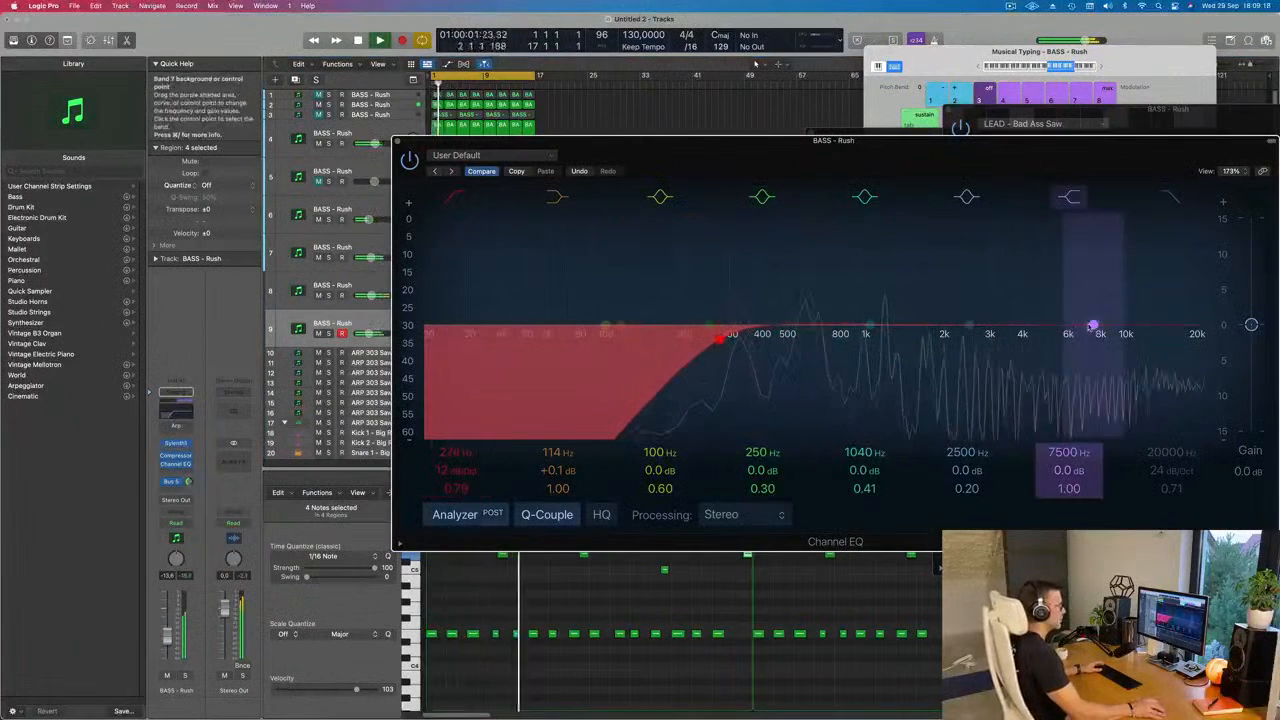
mouse_move(1092, 329)
mouse_down()
mouse_move(1025, 328)
mouse_move(1014, 303)
mouse_move(997, 301)
mouse_up()
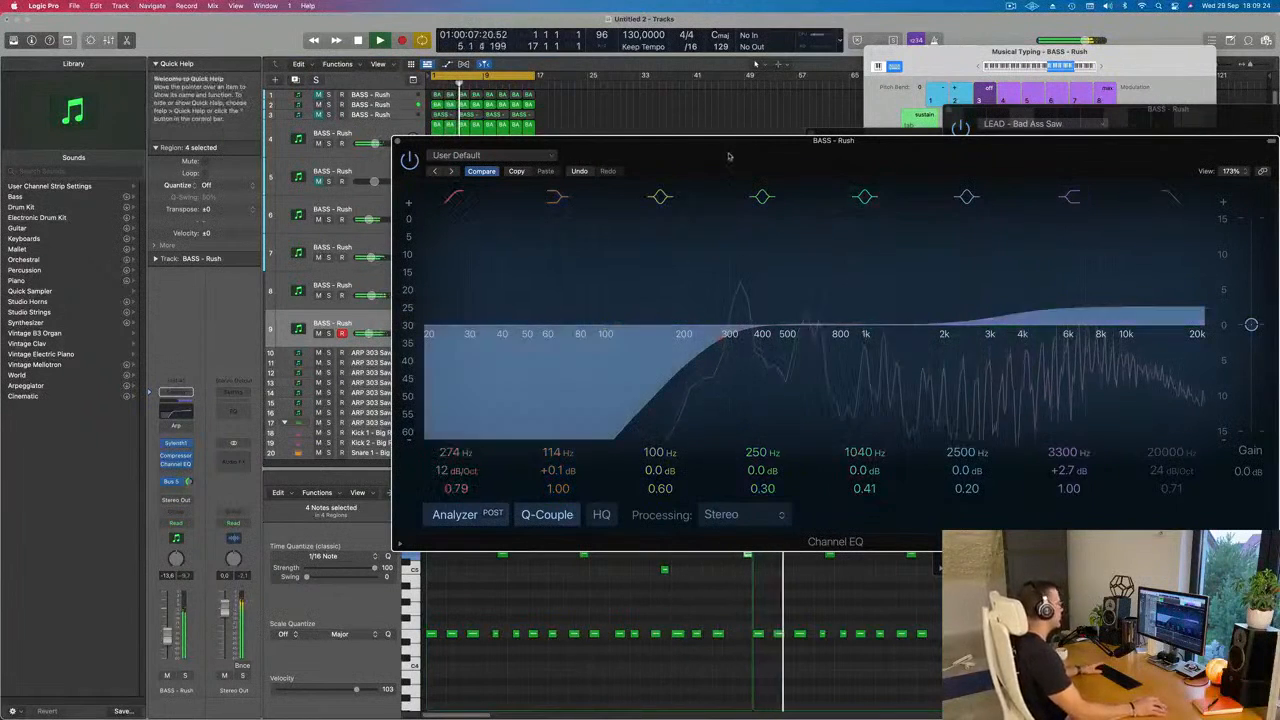
drag(722, 142, 662, 152)
key(super+w)
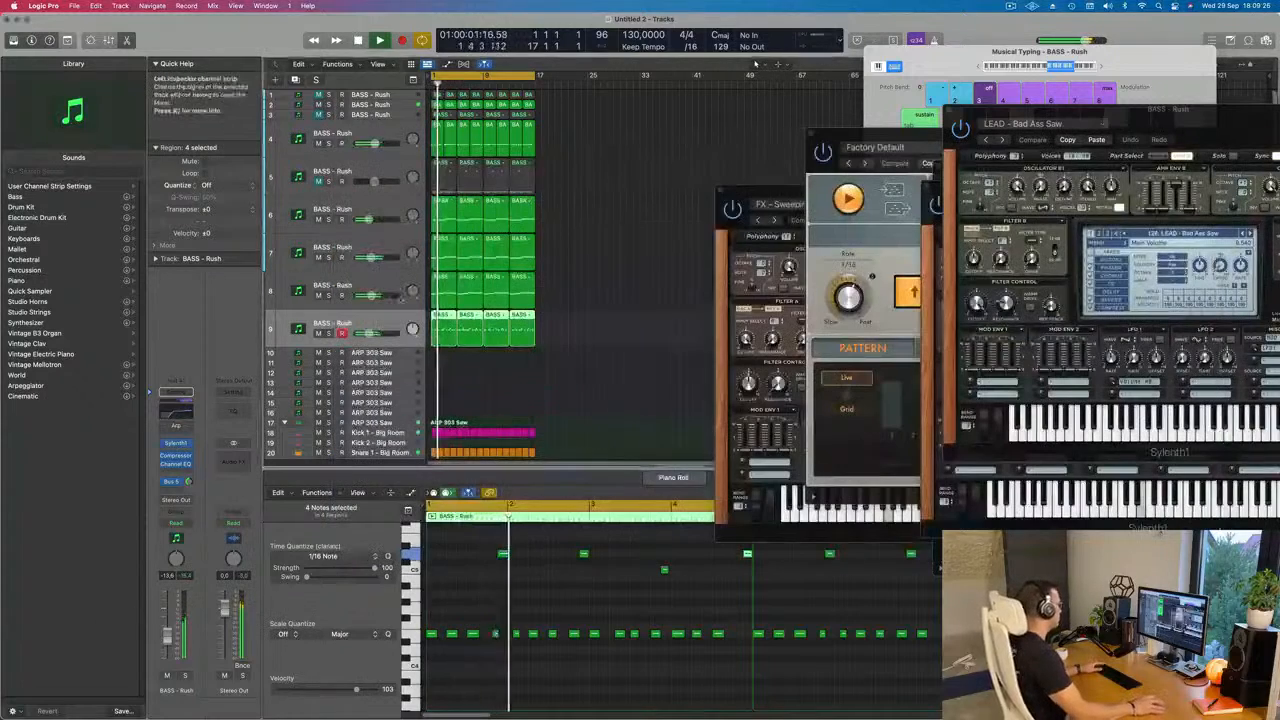
Step: Compare the mix with track 4 muted and unmuted
click(318, 144)
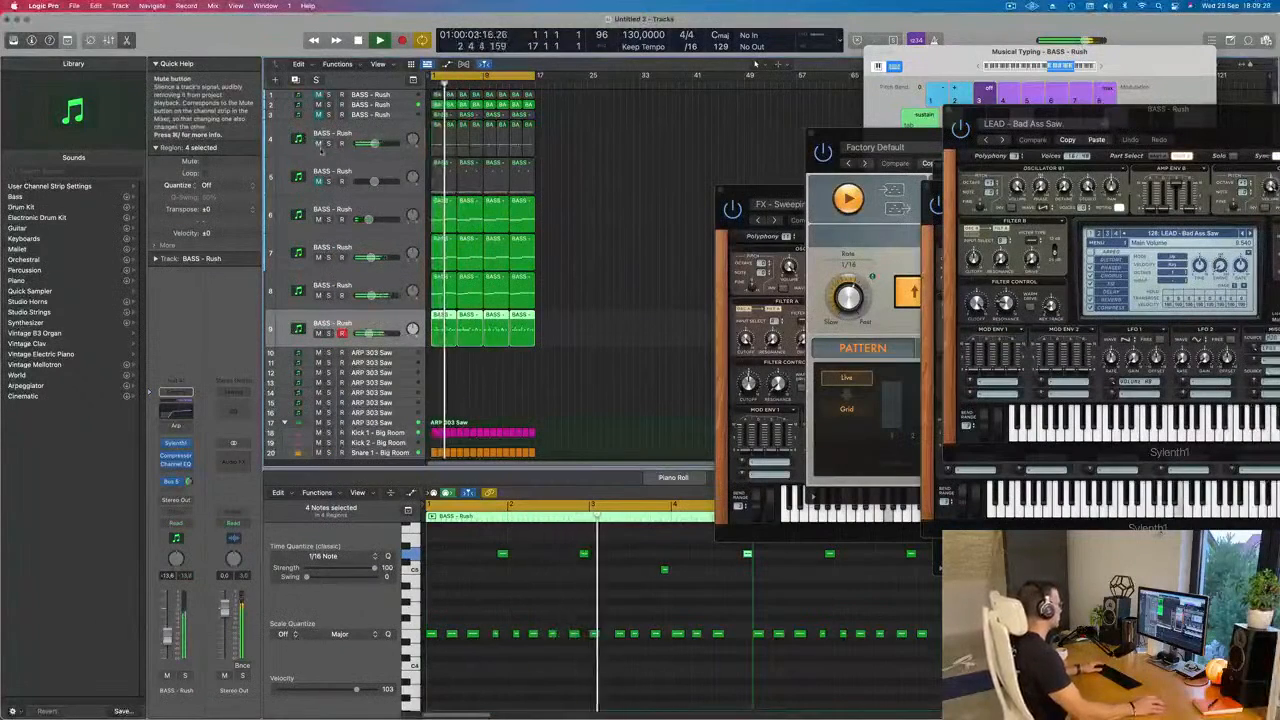
scroll(522, 312, up, 3)
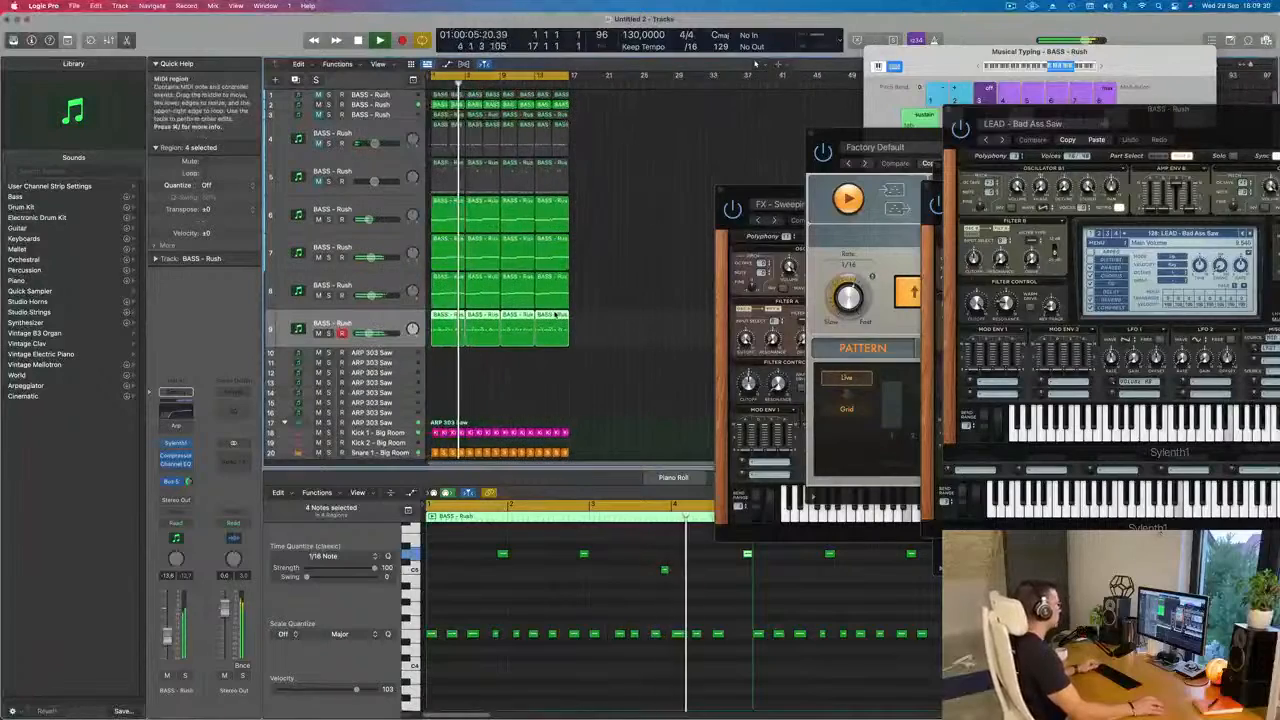
key(Return)
click(318, 144)
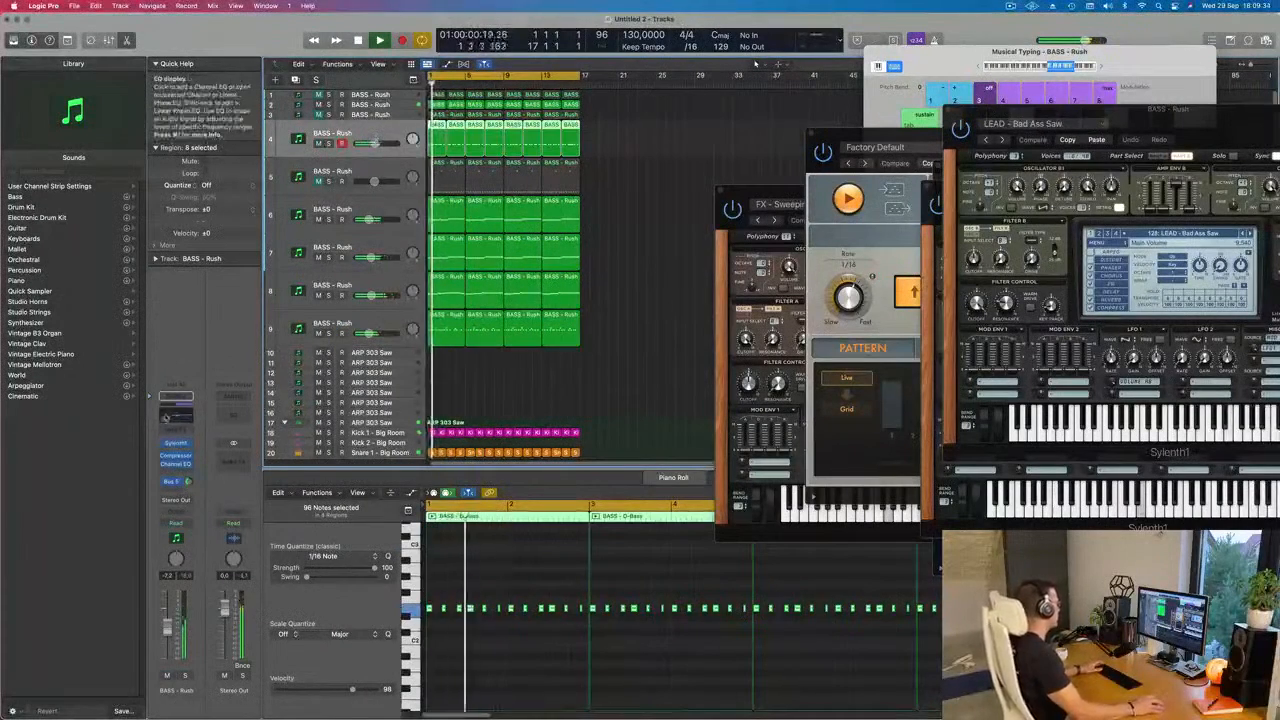
Step: Set track 4's Channel EQ to a 101 Hz low cut and a +0.9 dB boost at 228 Hz
click(176, 464)
click(604, 344)
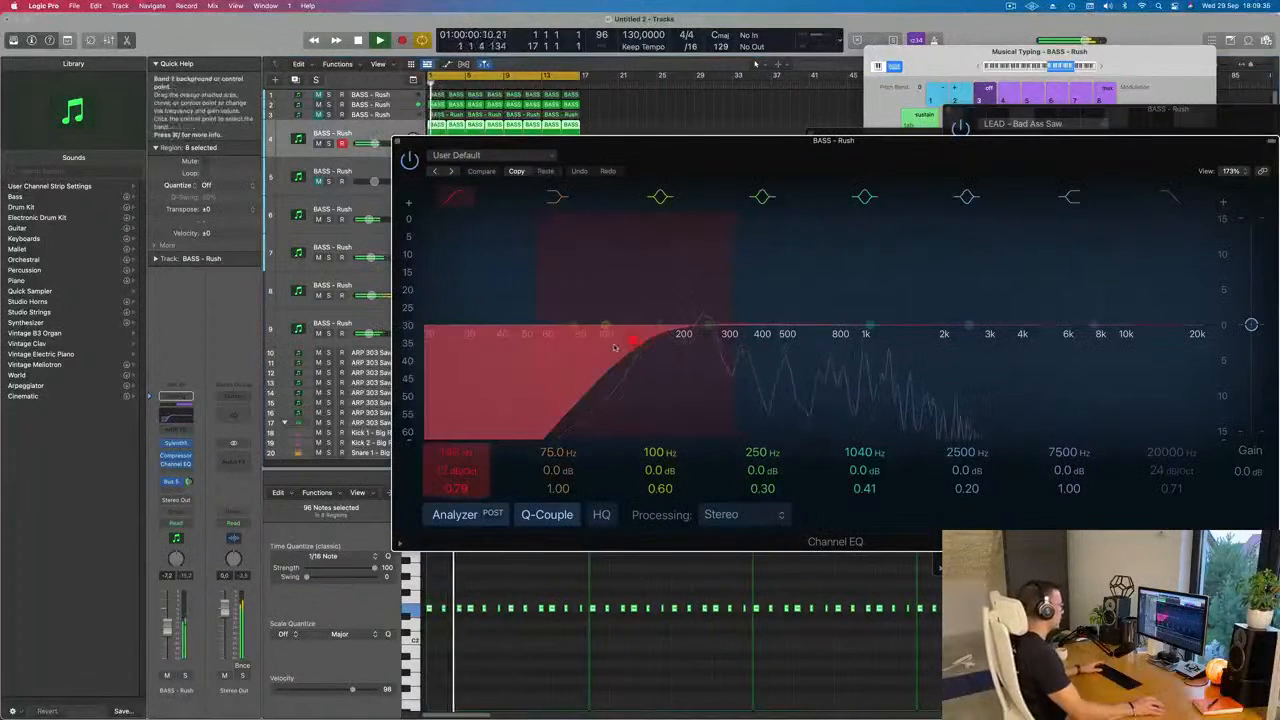
drag(708, 326, 702, 321)
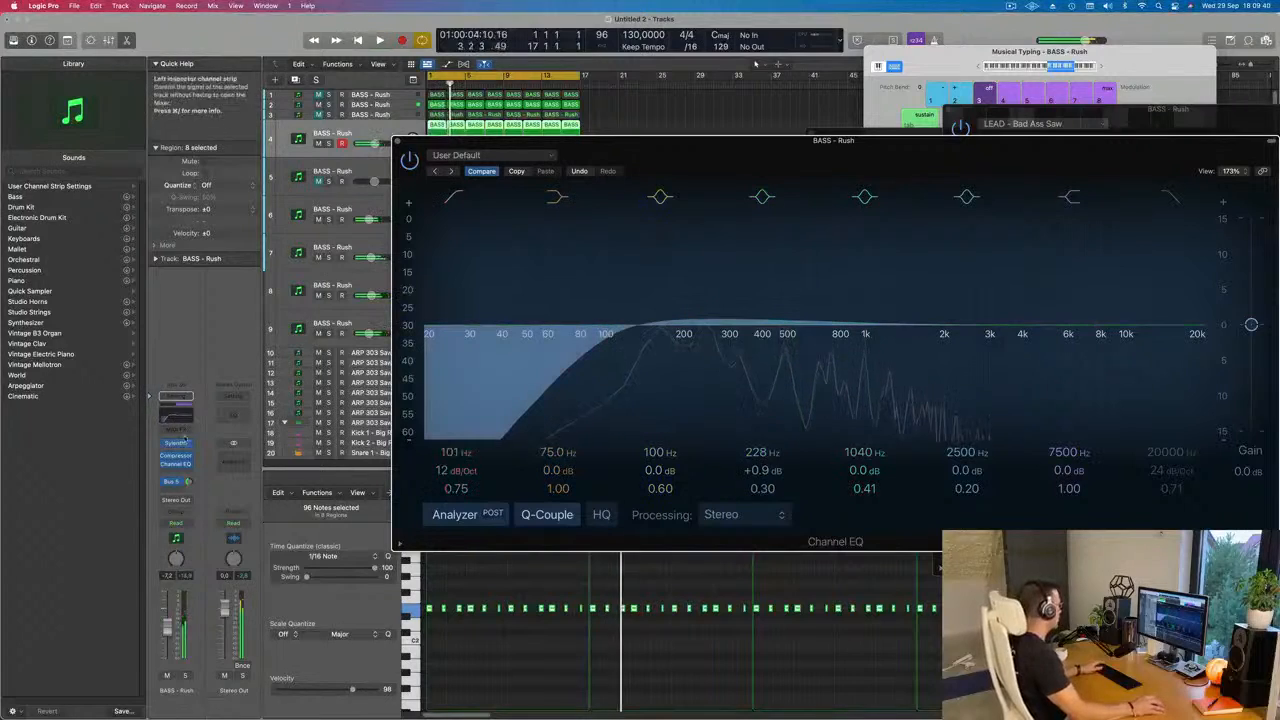
Step: Open track 4's Sylenth1 during playback and adjust the track's Bus 5 send level
click(176, 443)
key(space)
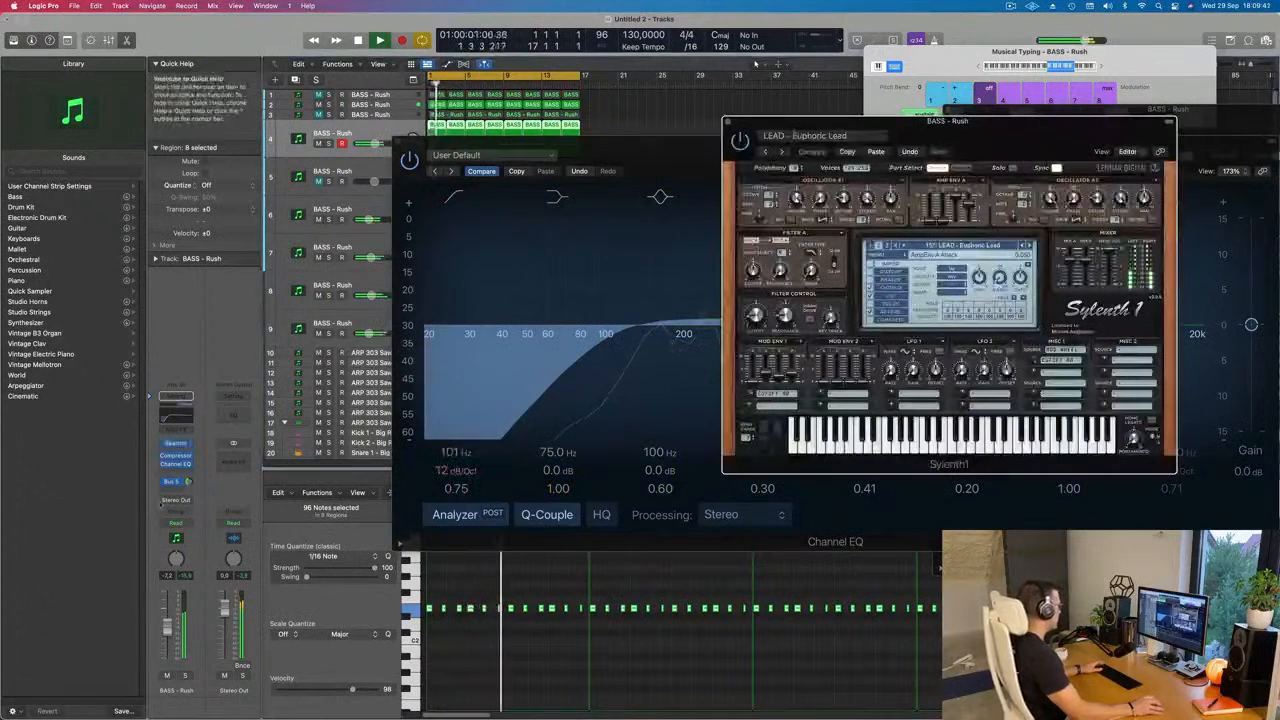
click(188, 482)
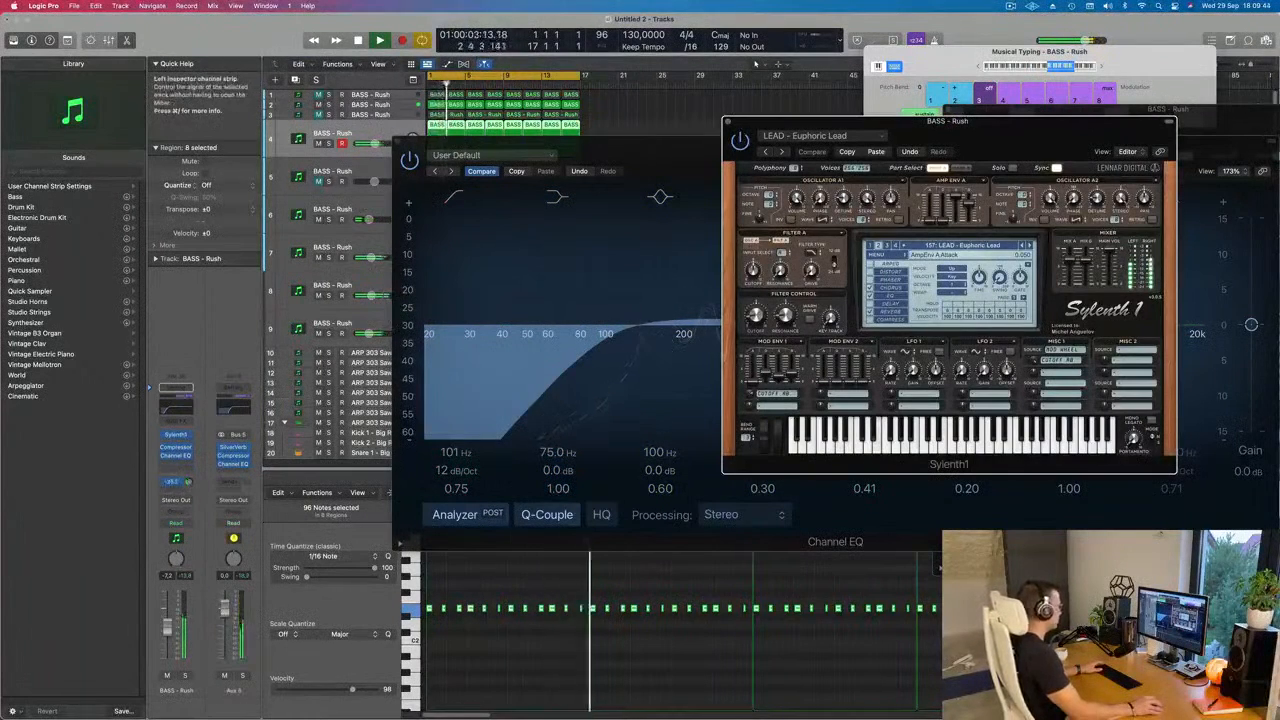
drag(188, 480, 188, 468)
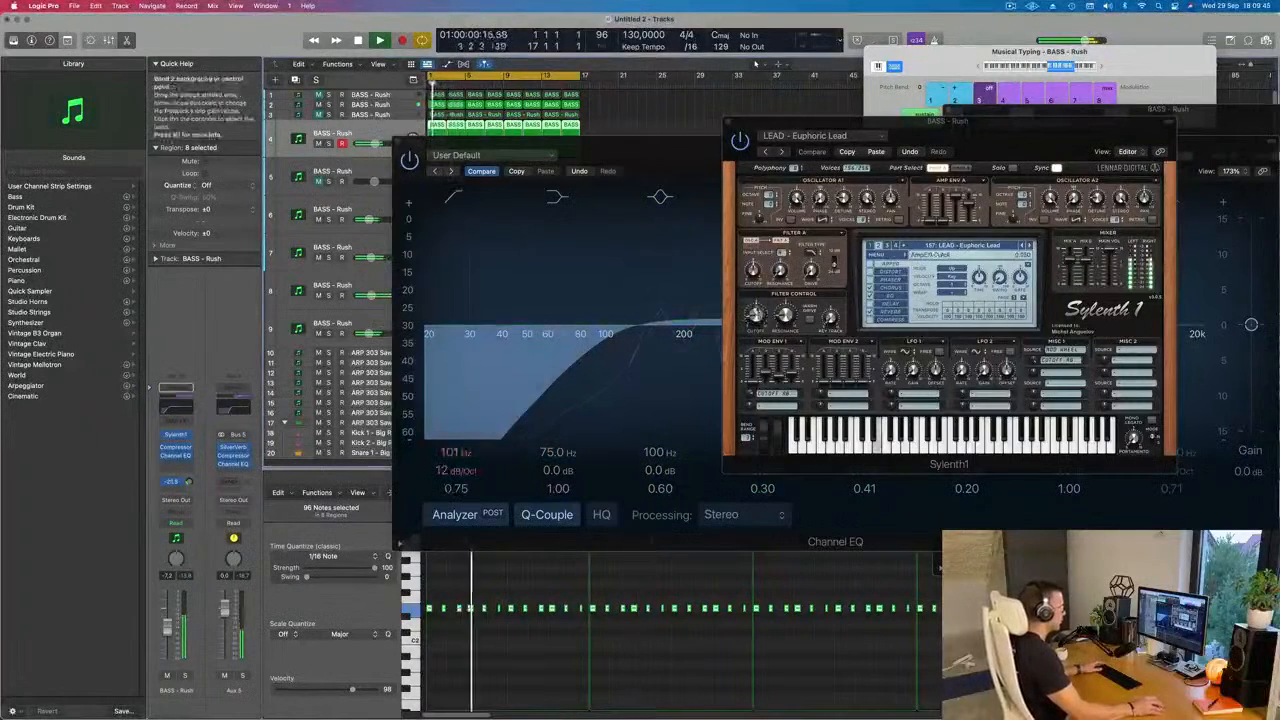
Step: Raise track 4's Sylenth1 filter cutoff and channel volume, closing the synth and EQ windows
drag(757, 317, 757, 314)
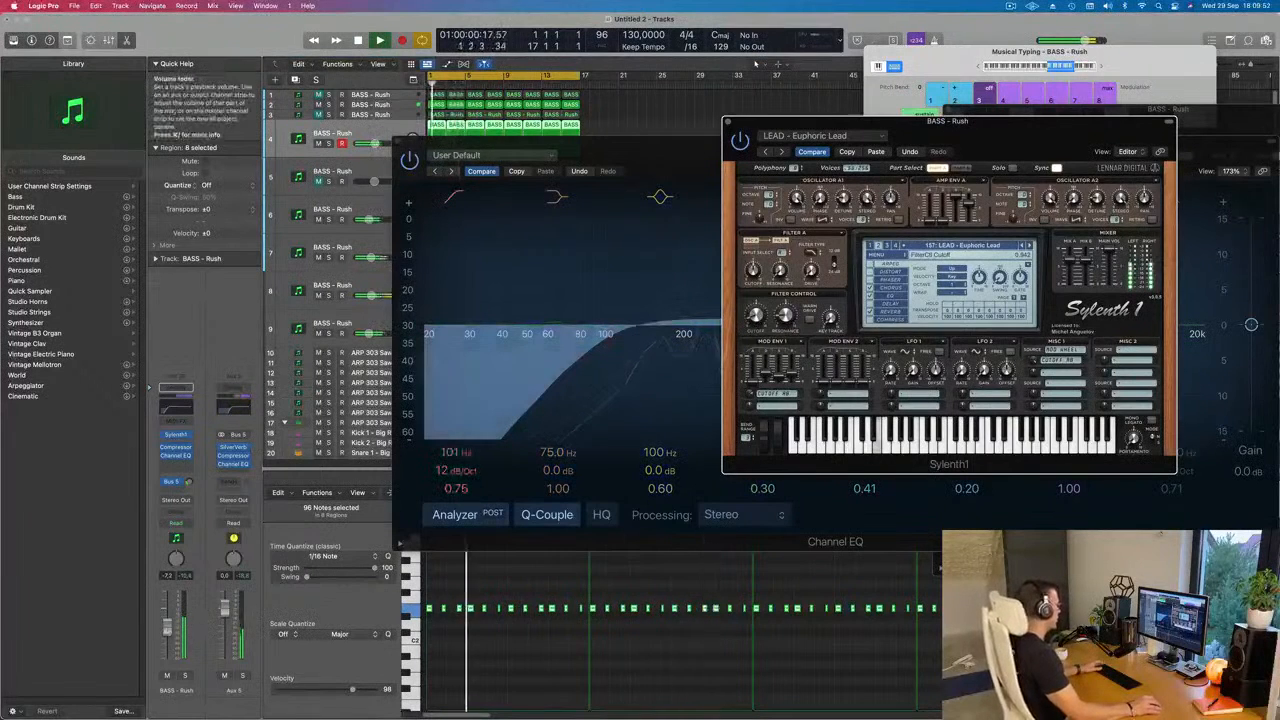
drag(168, 629, 168, 628)
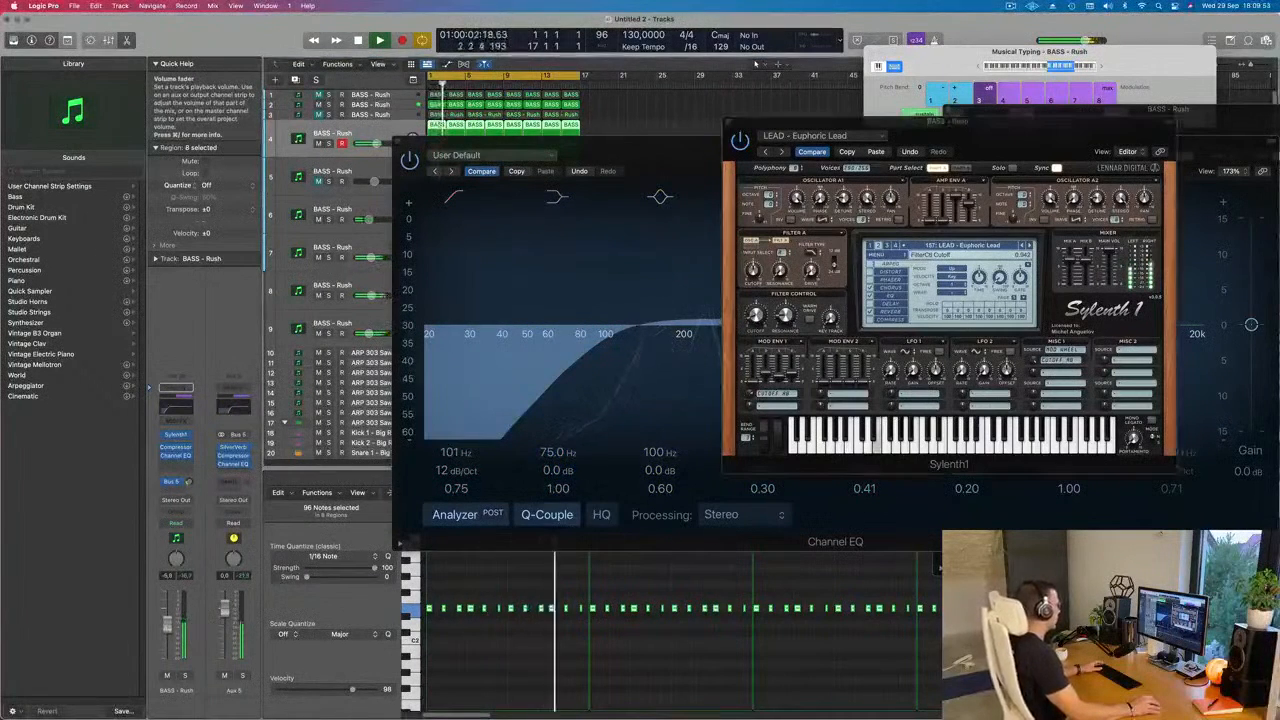
click(806, 121)
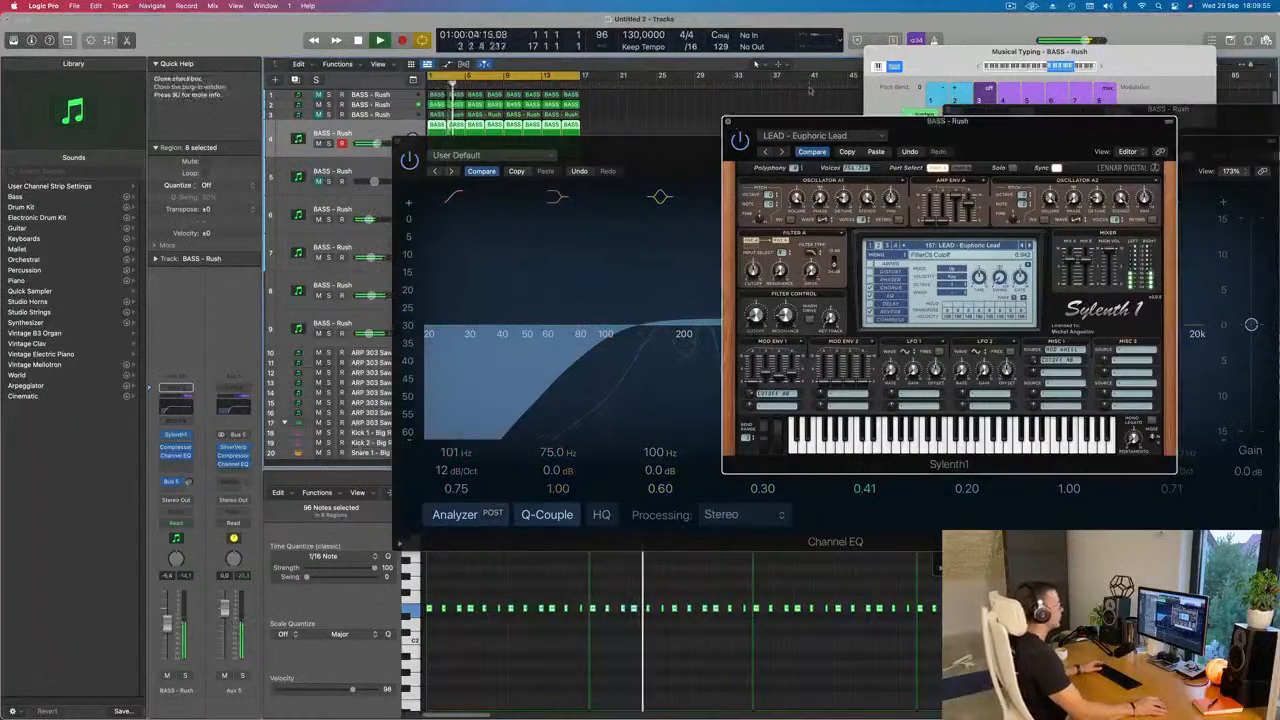
click(1010, 6)
click(735, 104)
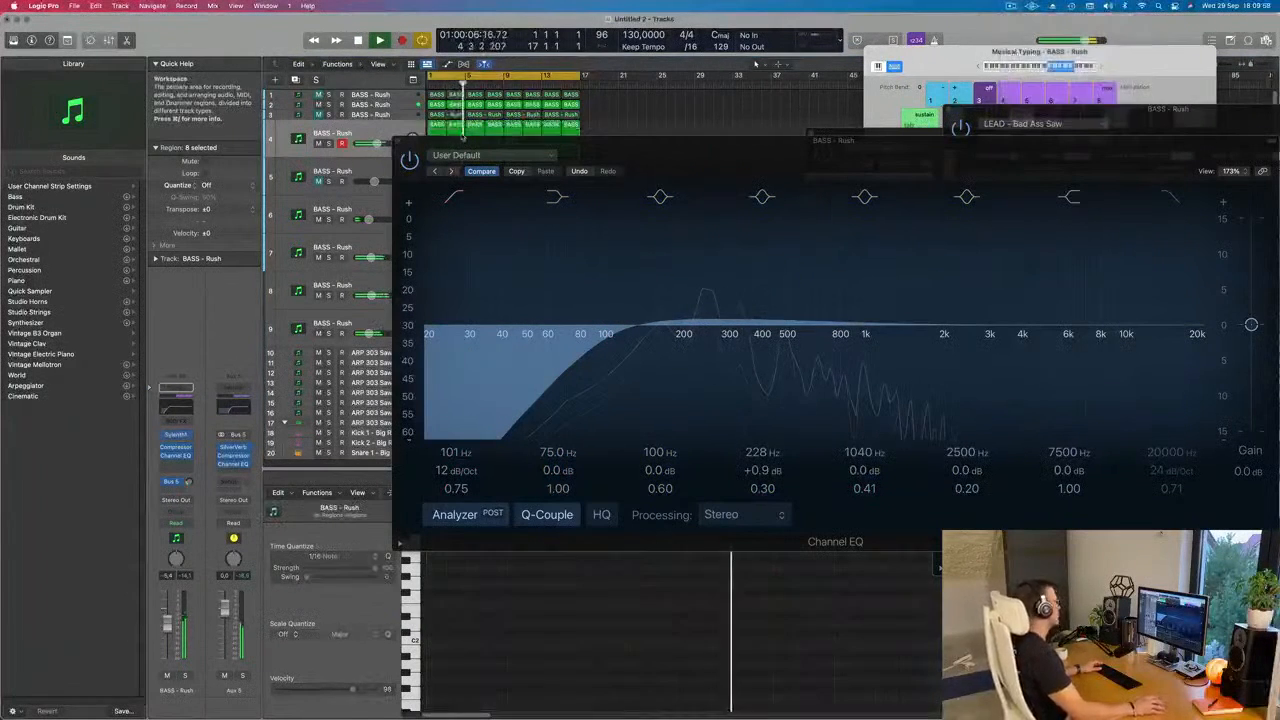
click(399, 141)
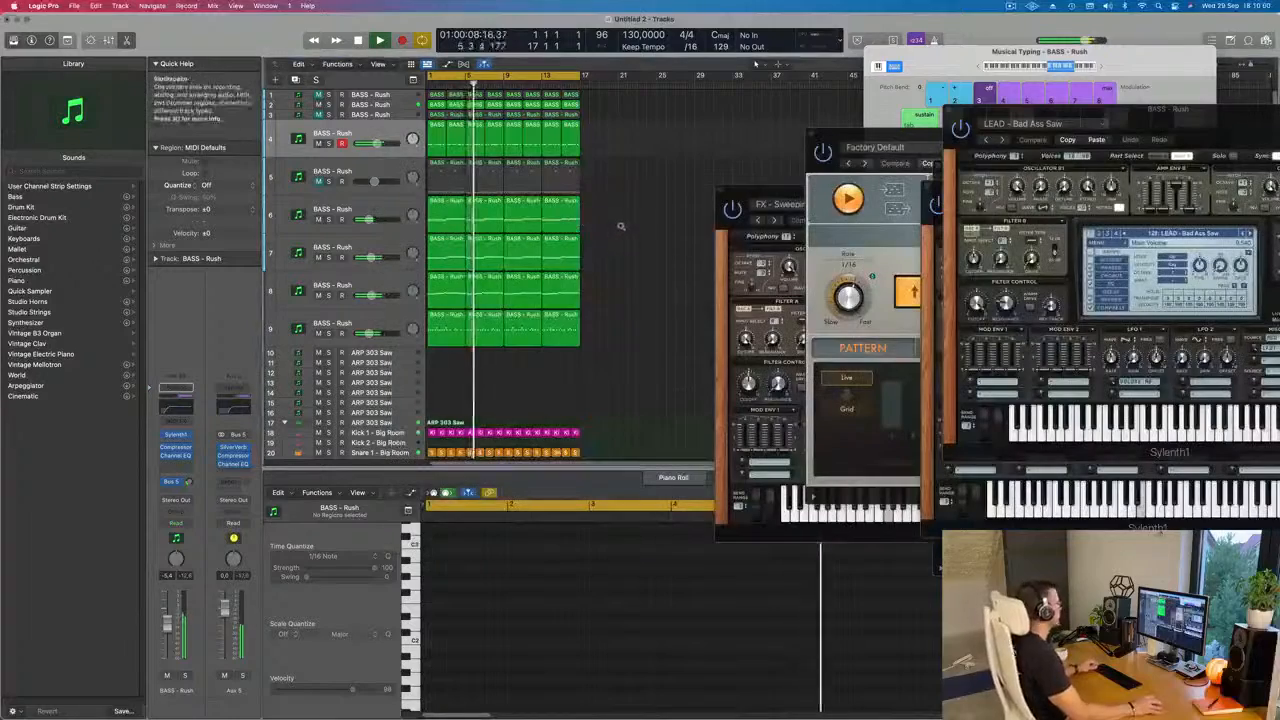
Step: Stop playback and move the Sylenth1 and Arpeggiator windows away from the track regions
scroll(610, 240, down, 3)
scroll(565, 354, up, 6)
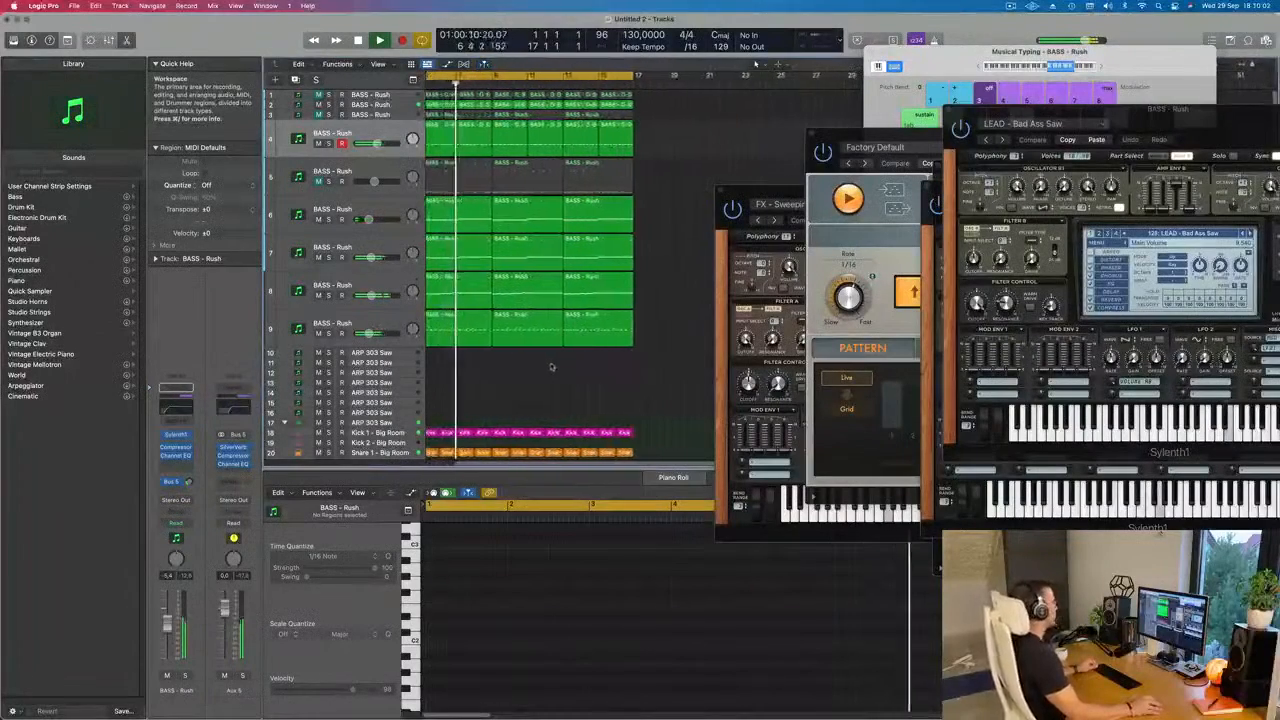
scroll(550, 367, up, 2)
scroll(493, 322, down, 2)
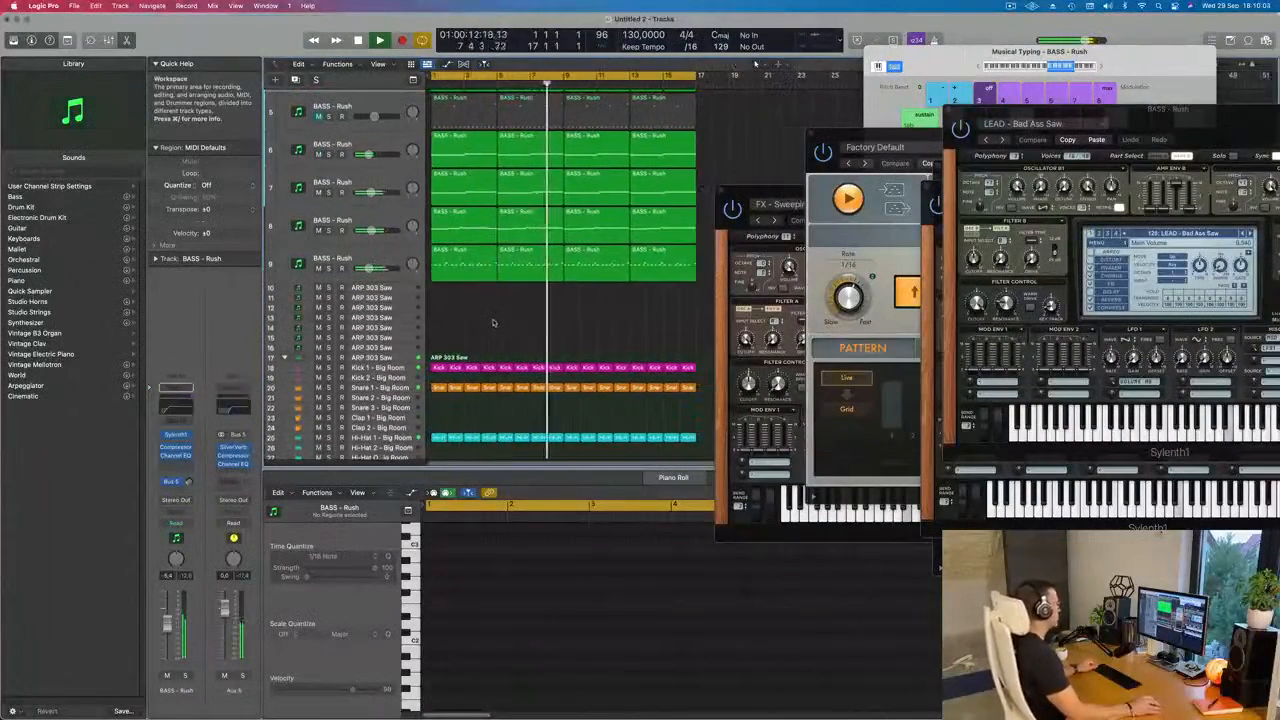
scroll(492, 321, down, 1)
scroll(492, 311, up, 2)
key(space)
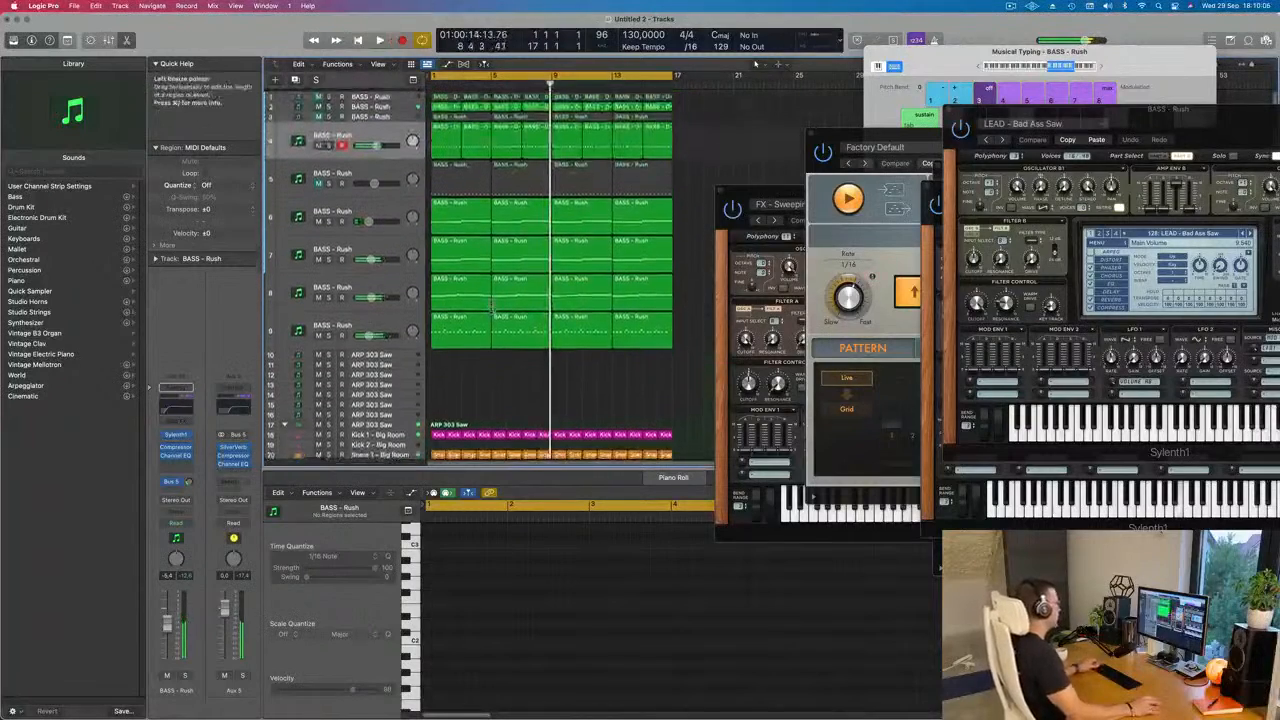
drag(732, 189, 1023, 209)
click(861, 138)
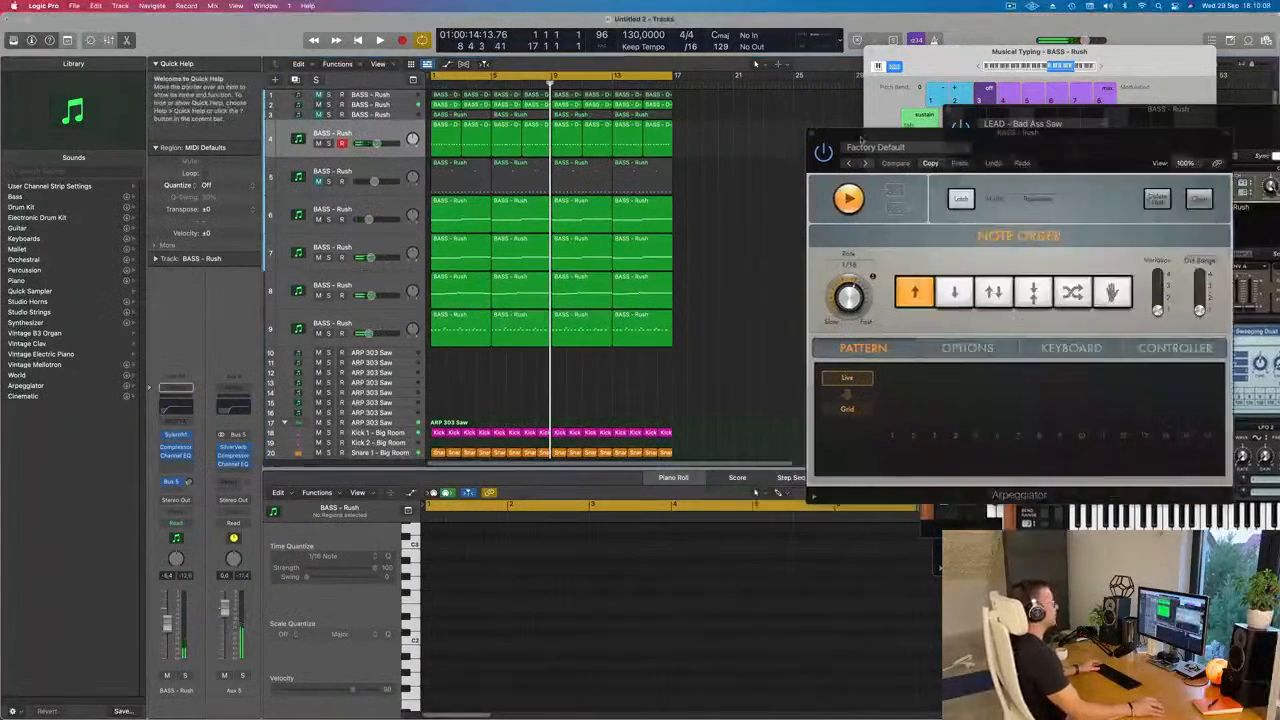
drag(861, 138, 1024, 164)
click(733, 233)
key(super+a)
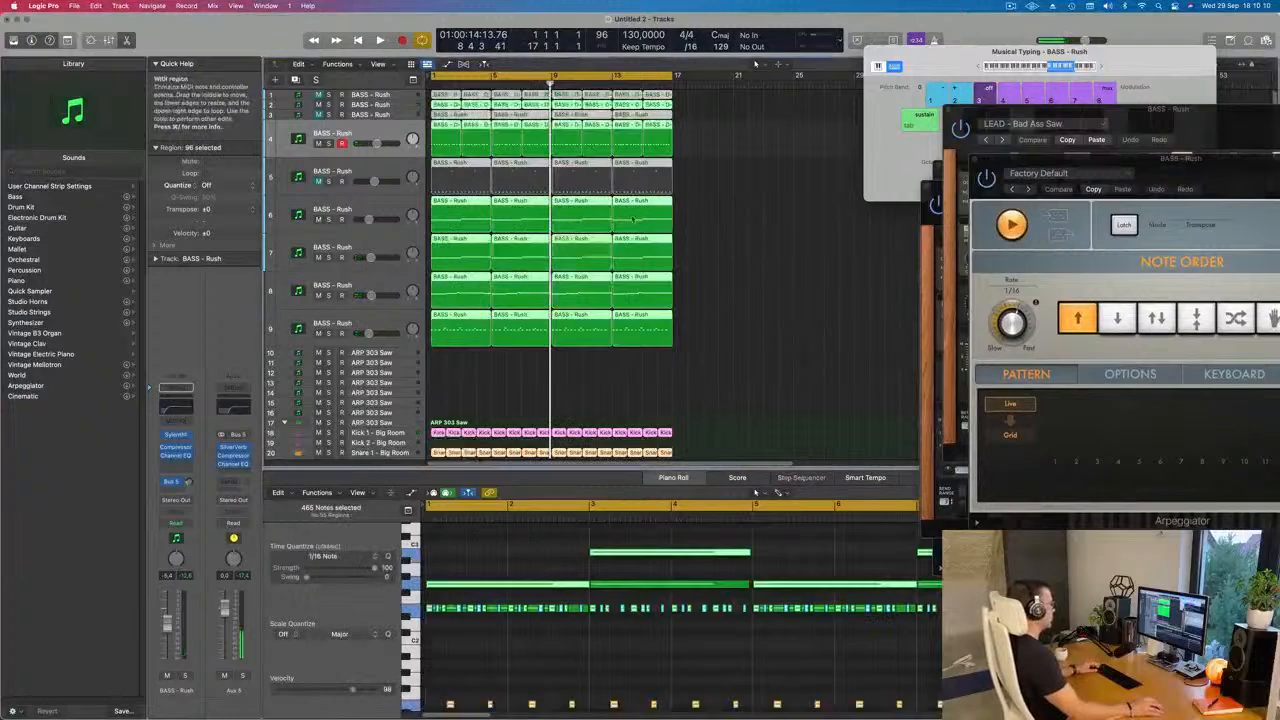
right_click(634, 203)
click(634, 207)
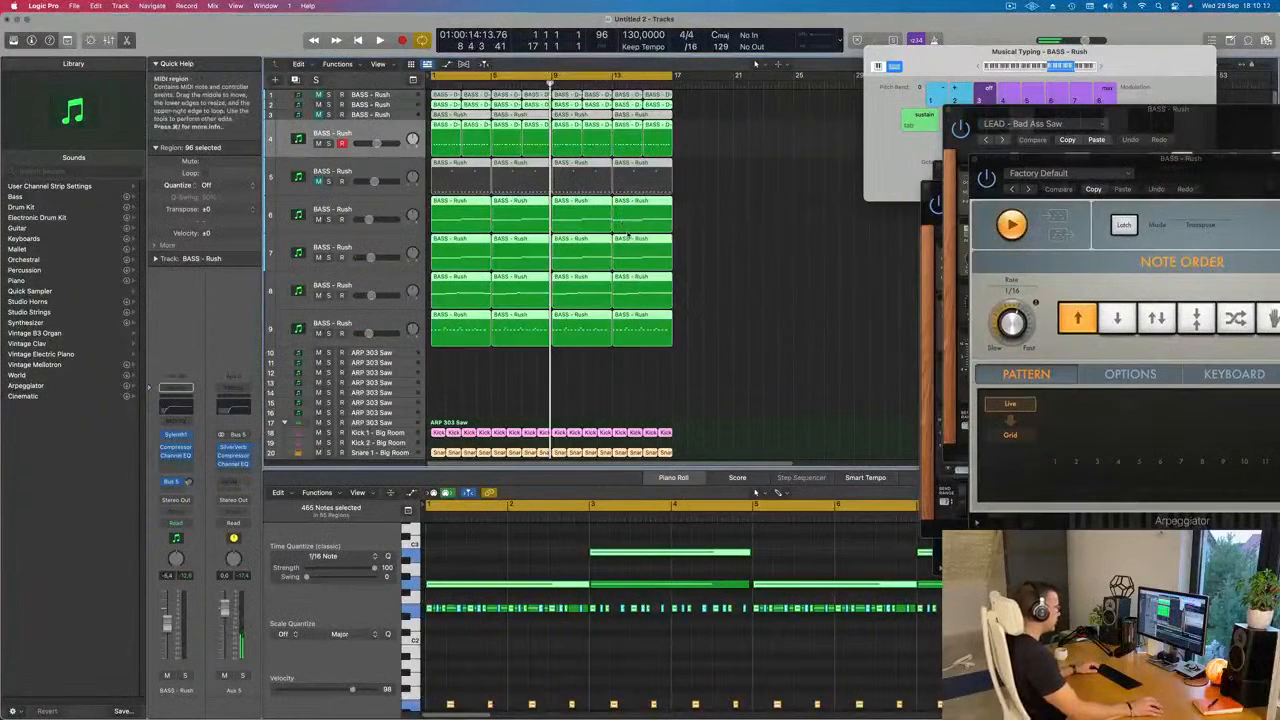
right_click(631, 236)
click(573, 240)
click(704, 187)
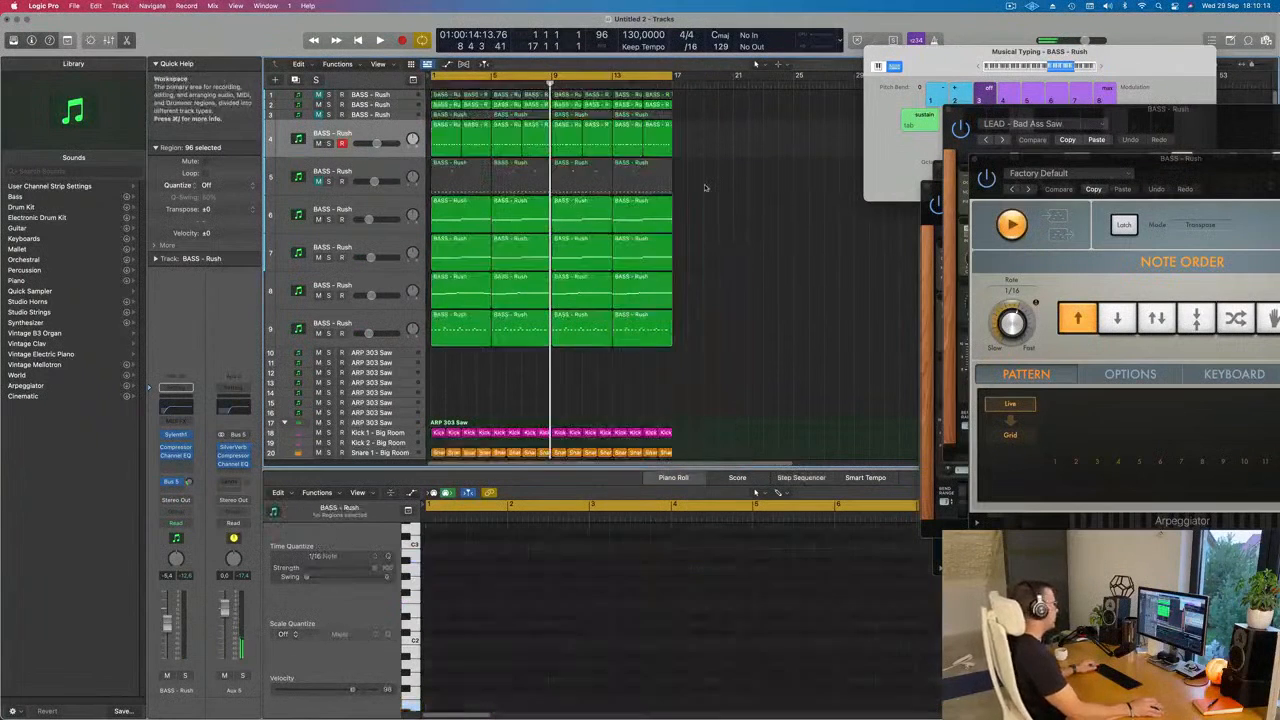
Step: Repeat all regions on every track three times, extending the arrangement to bar 65
key(space)
scroll(622, 342, down, 5)
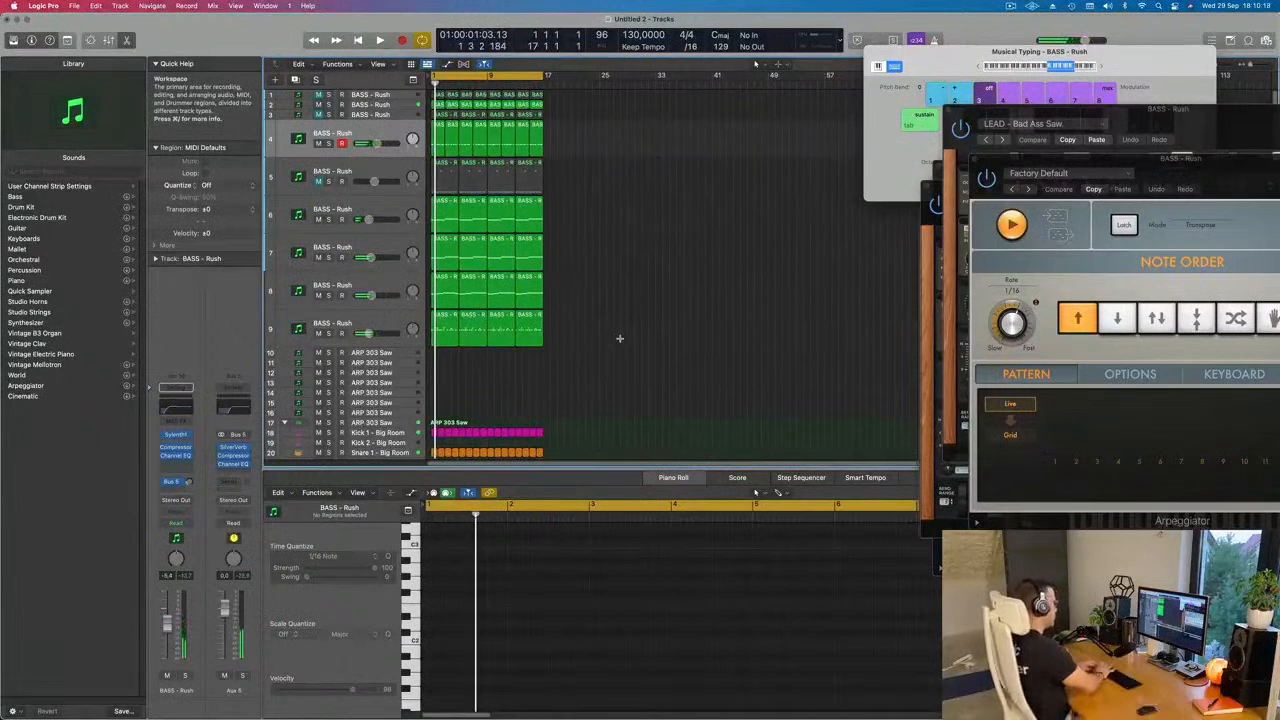
key(super+a)
key(super+r)
key(super+r)
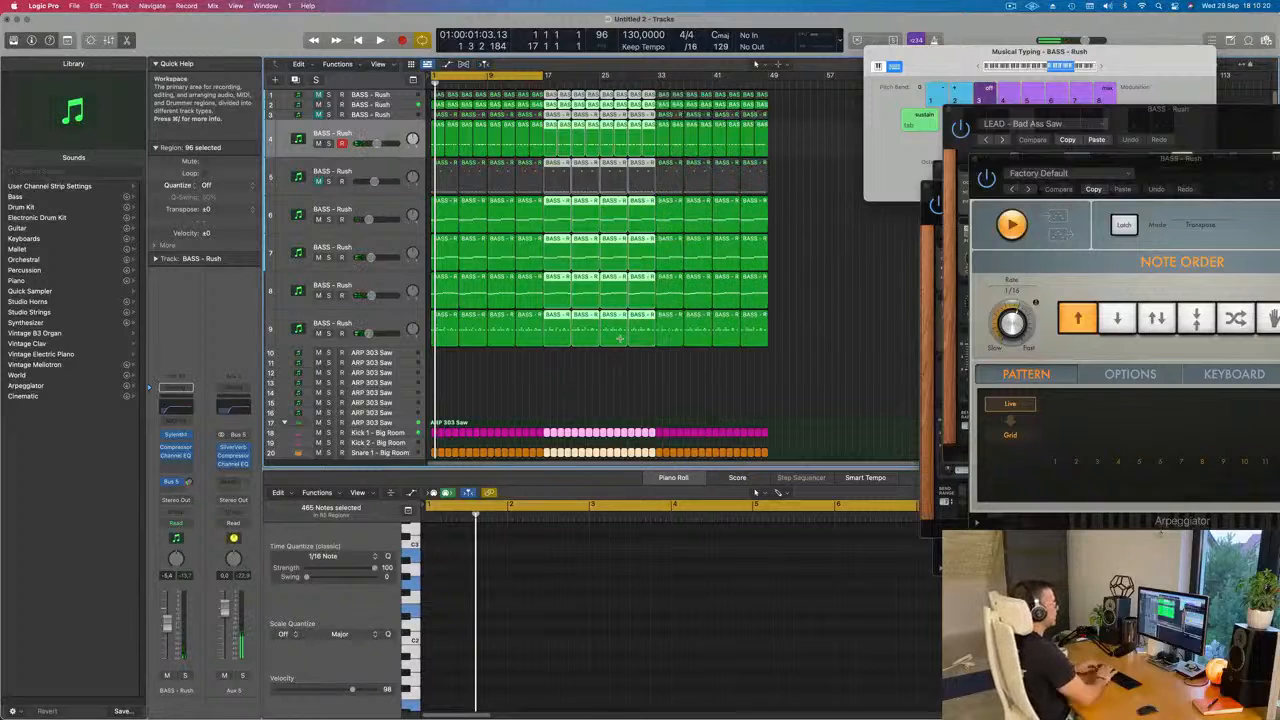
key(super+r)
key(z)
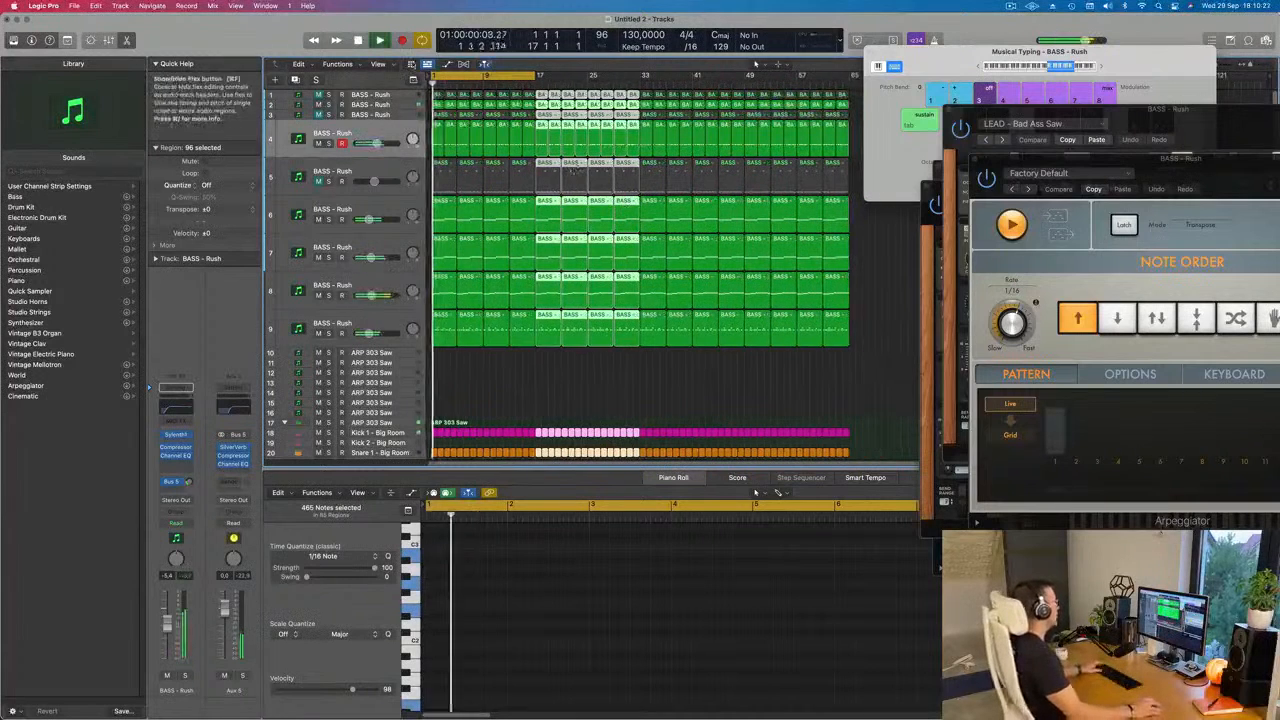
Step: Show the marquee ruler and the secondary ruler above the tracks
click(378, 64)
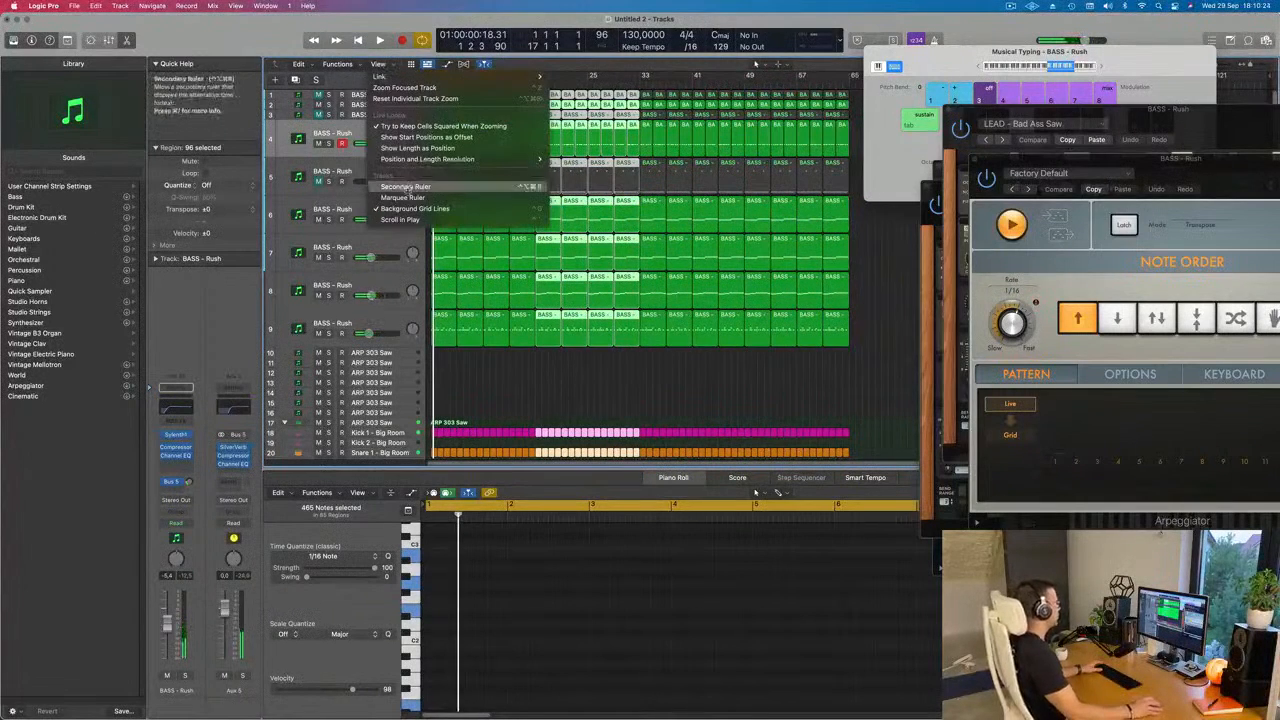
click(405, 187)
click(378, 64)
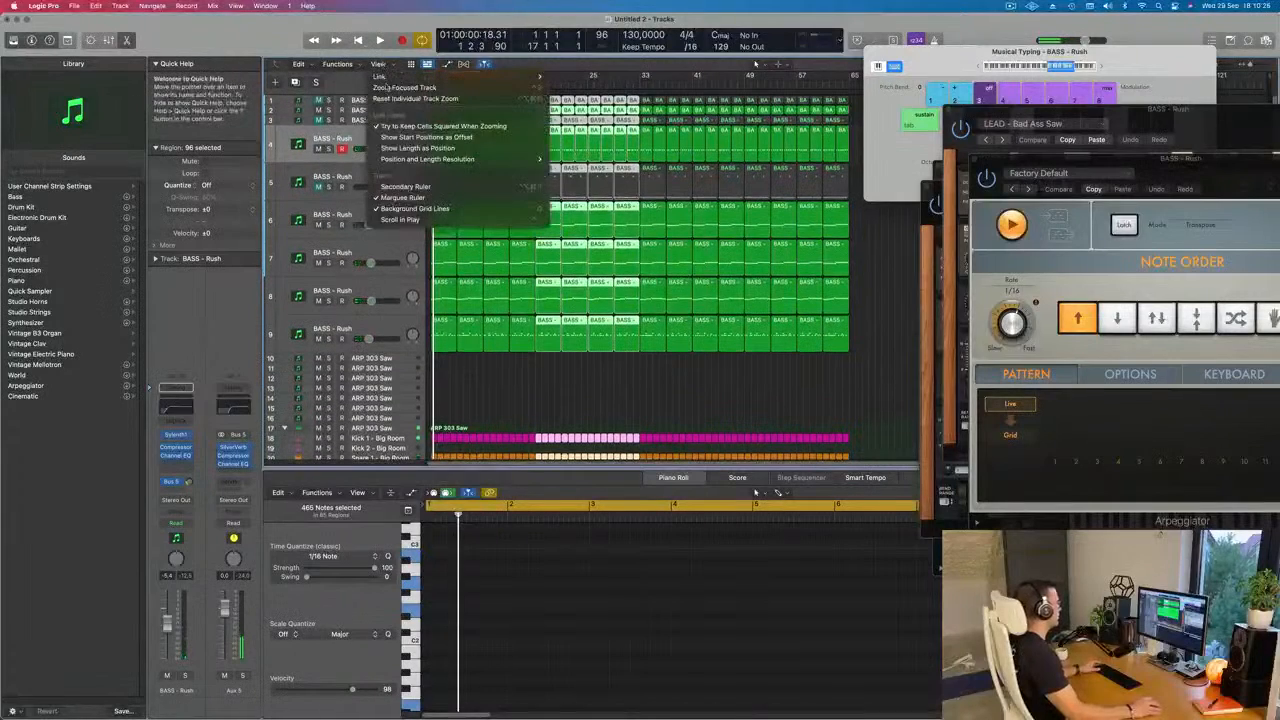
click(416, 187)
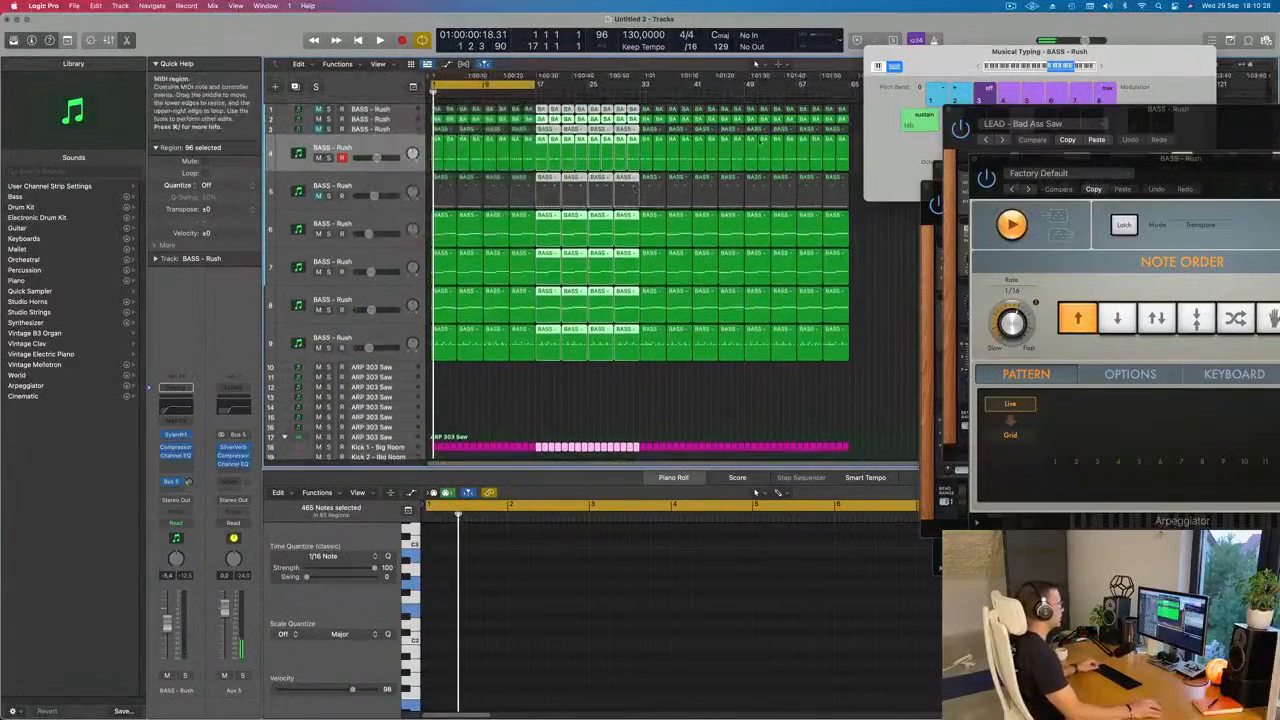
Step: Play the arrangement, clear the region selection, and replace the Musical Typing window with the Mixer
key(space)
scroll(494, 395, down, 4)
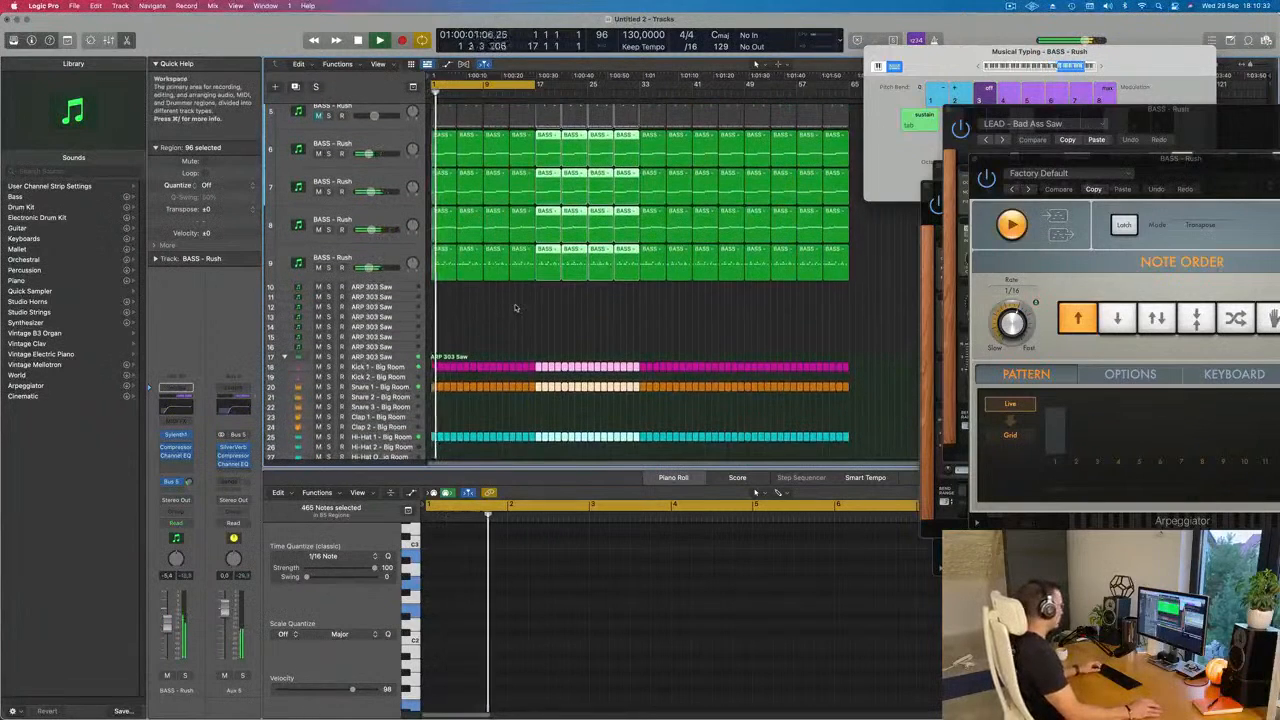
click(533, 320)
key(super+k)
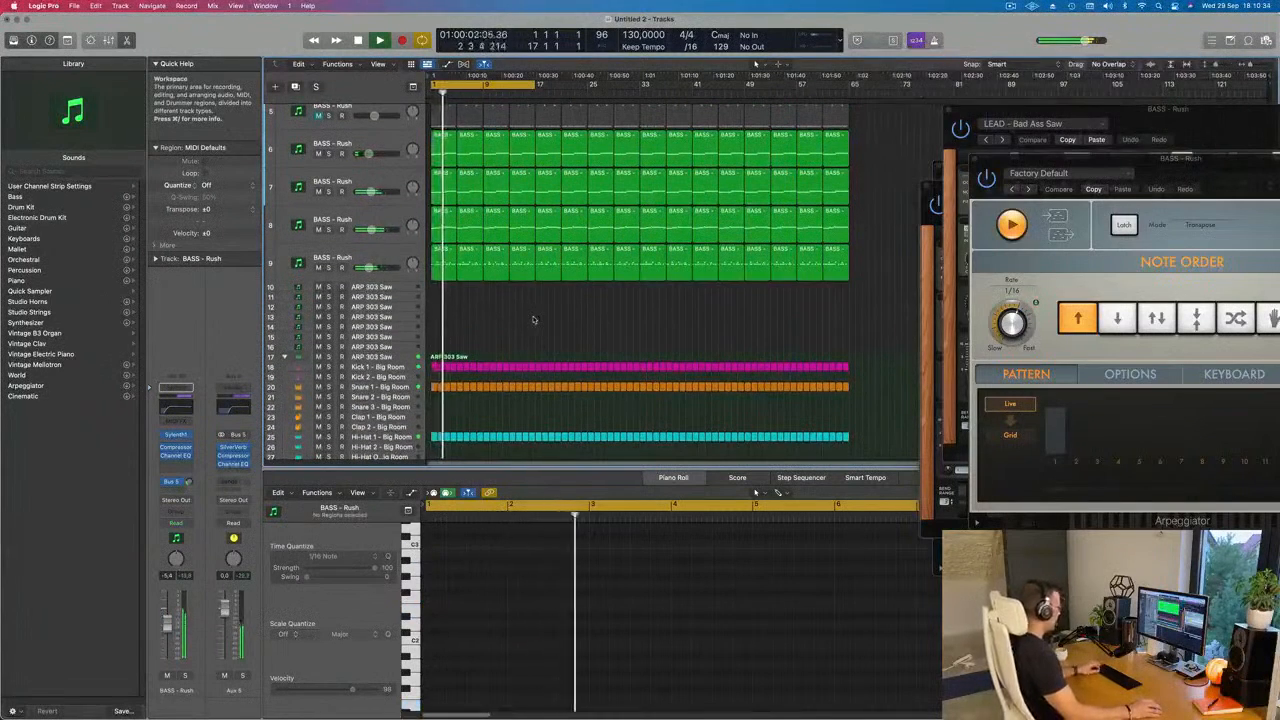
key(x)
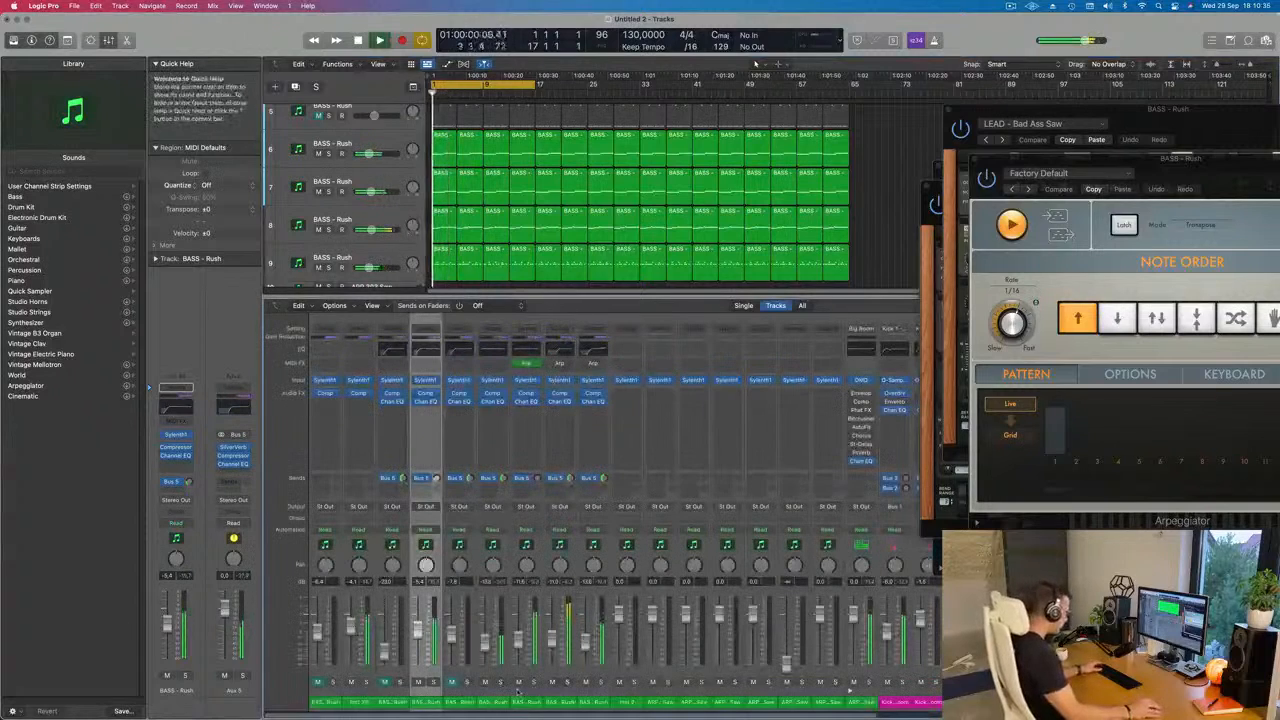
Step: Unmute the muted bass tracks and pull the faders of tracks 1 to 9 fully down in the Mixer
click(454, 684)
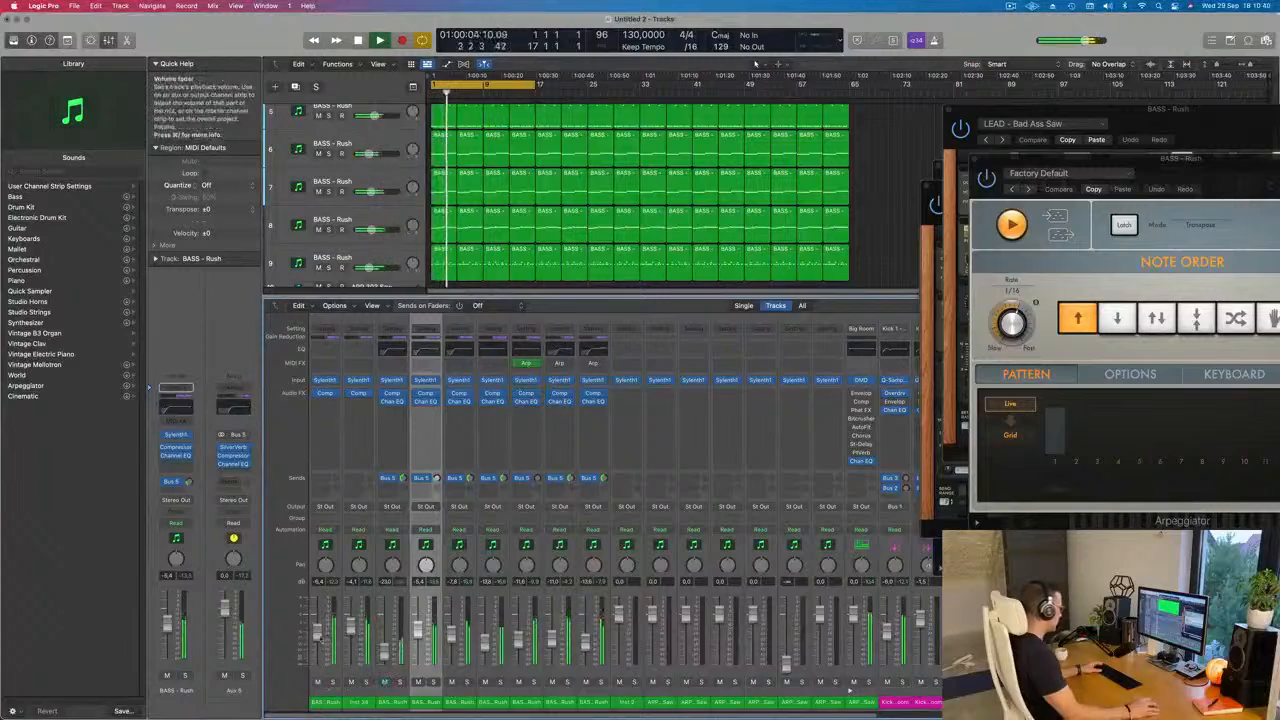
drag(319, 634, 340, 688)
drag(594, 706, 334, 710)
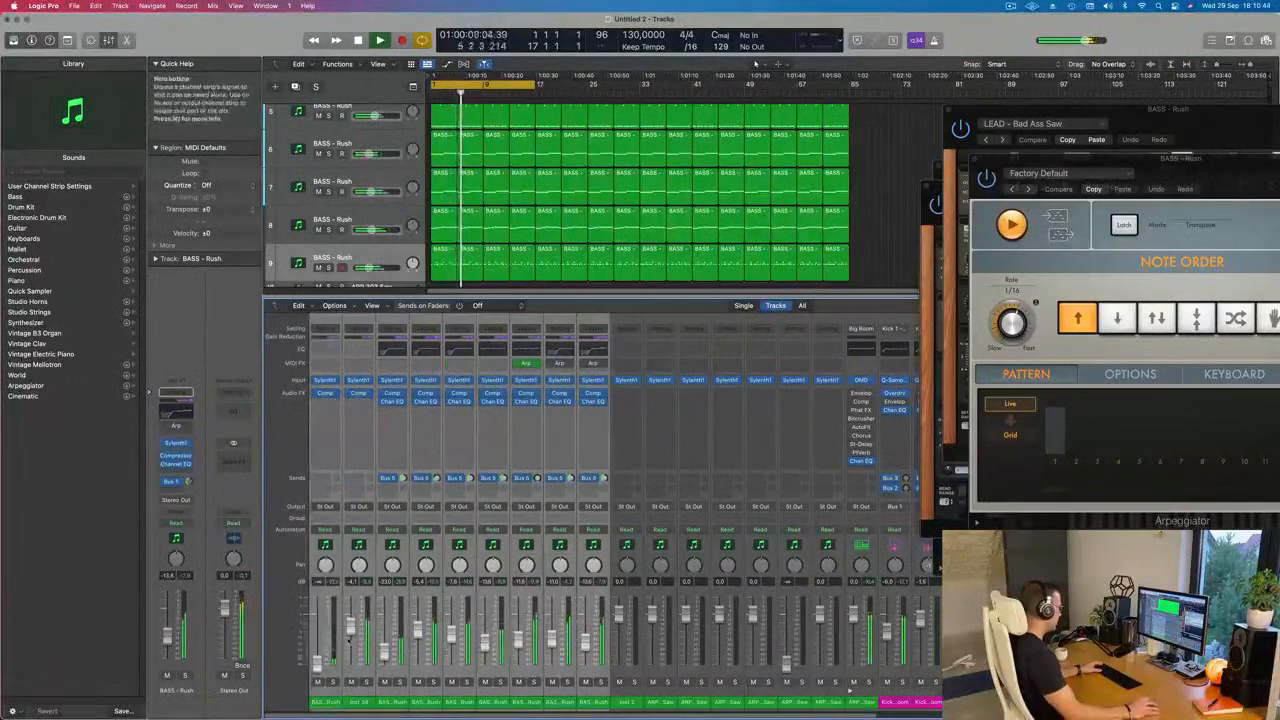
drag(351, 629, 351, 680)
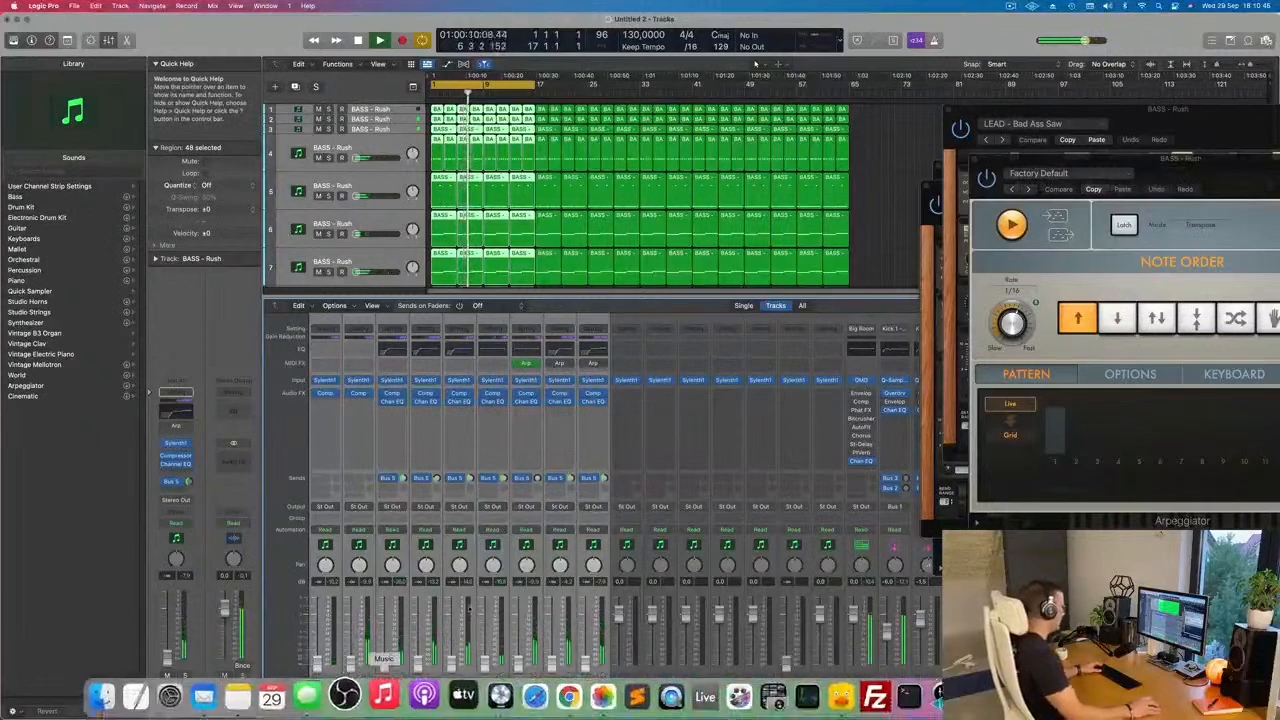
click(873, 194)
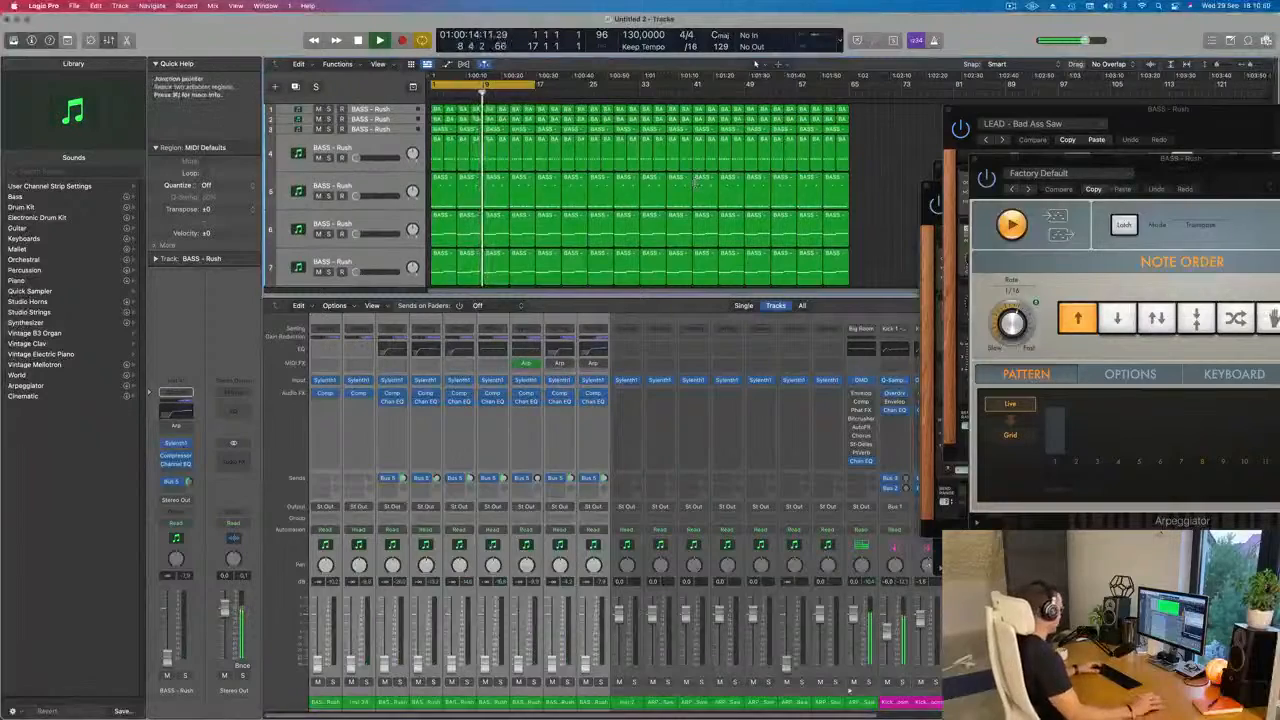
key(x)
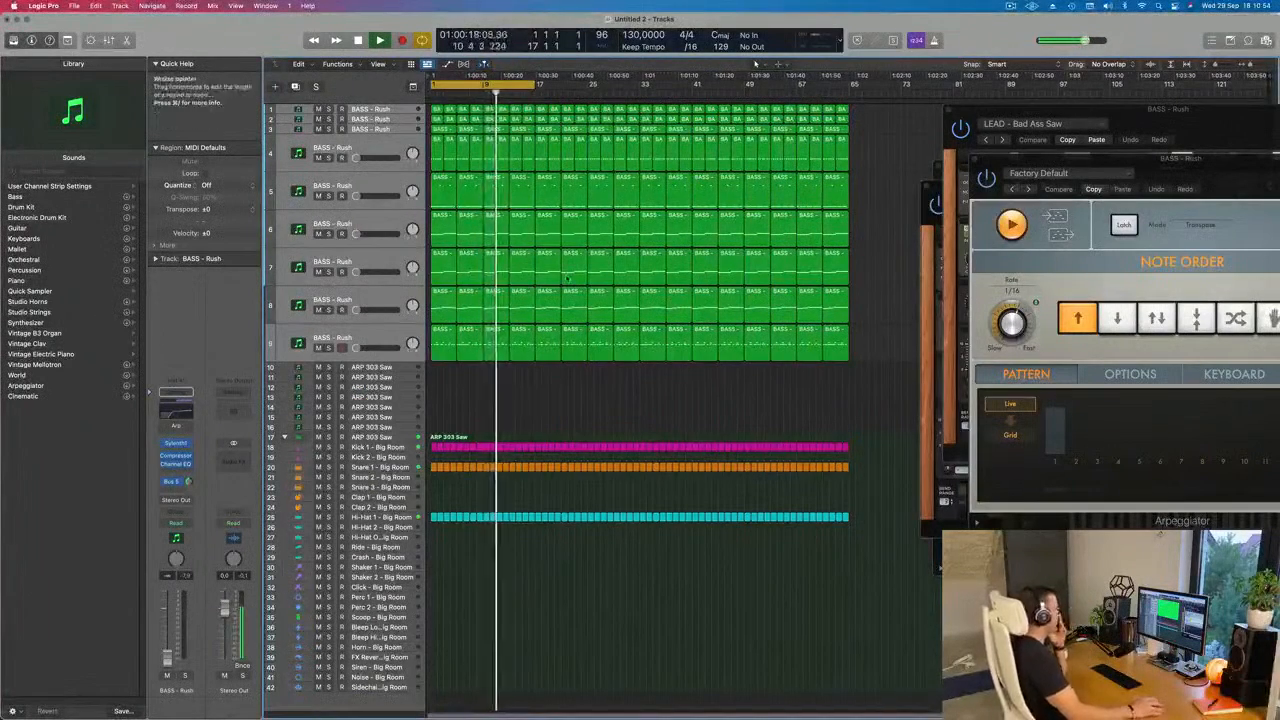
Step: Bring track 7 back in alongside the drums by setting its volume to -12.2 dB during playback
click(370, 262)
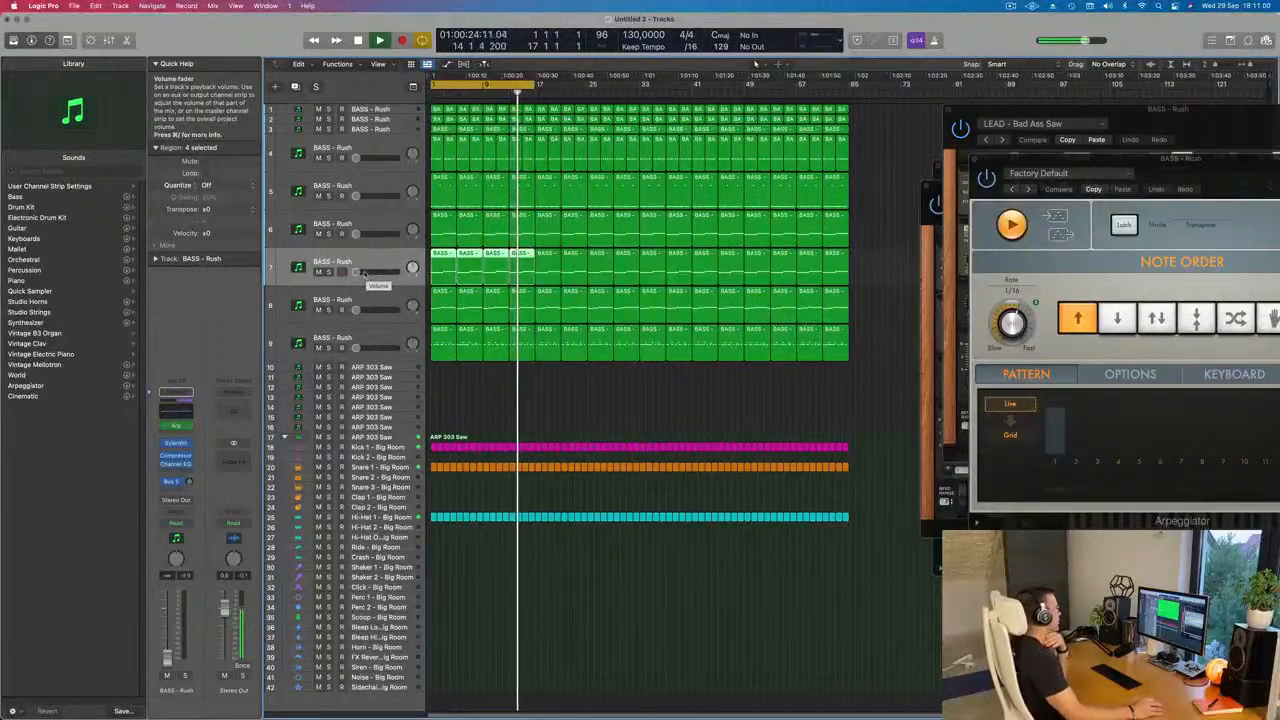
drag(364, 273, 366, 272)
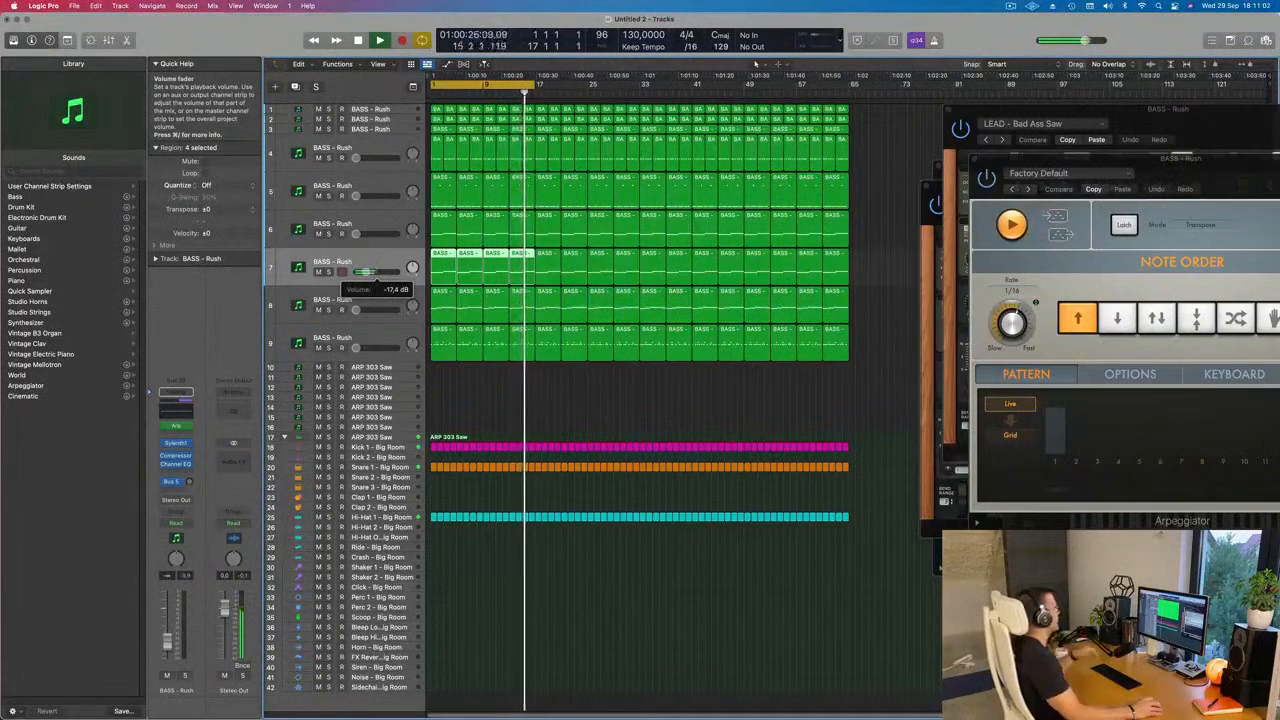
key(space)
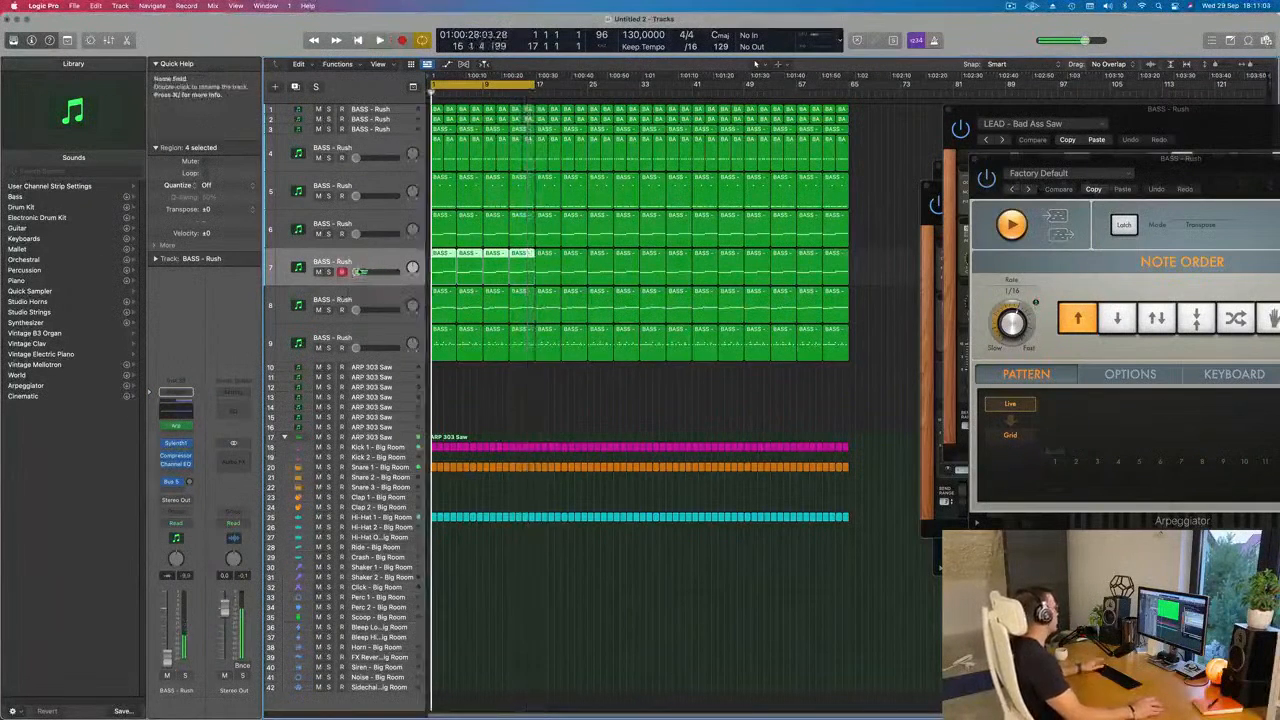
key(space)
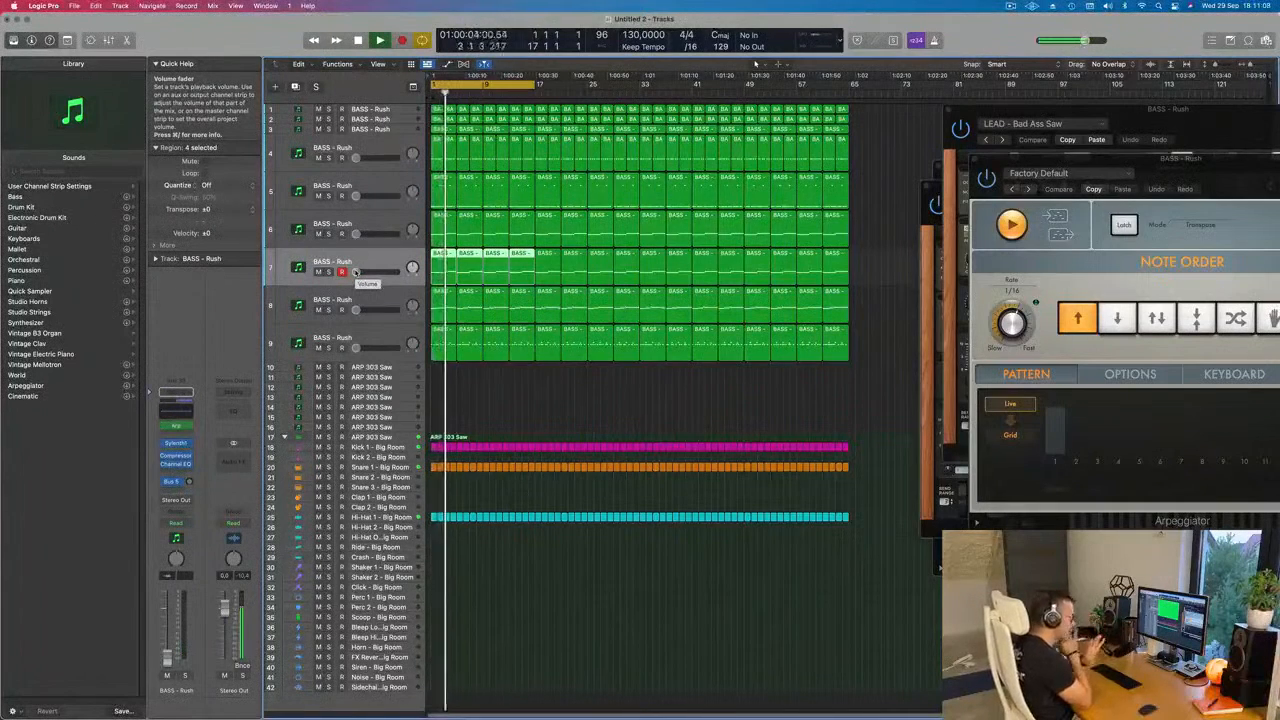
key(space)
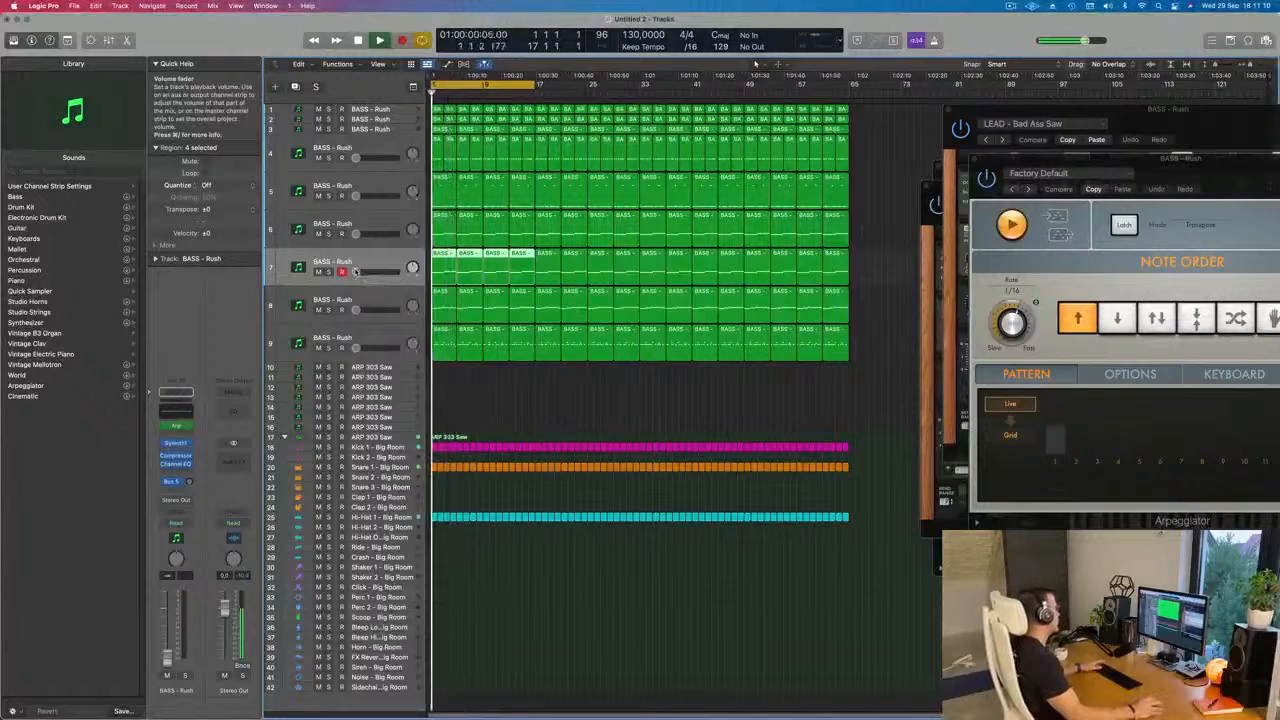
key(space)
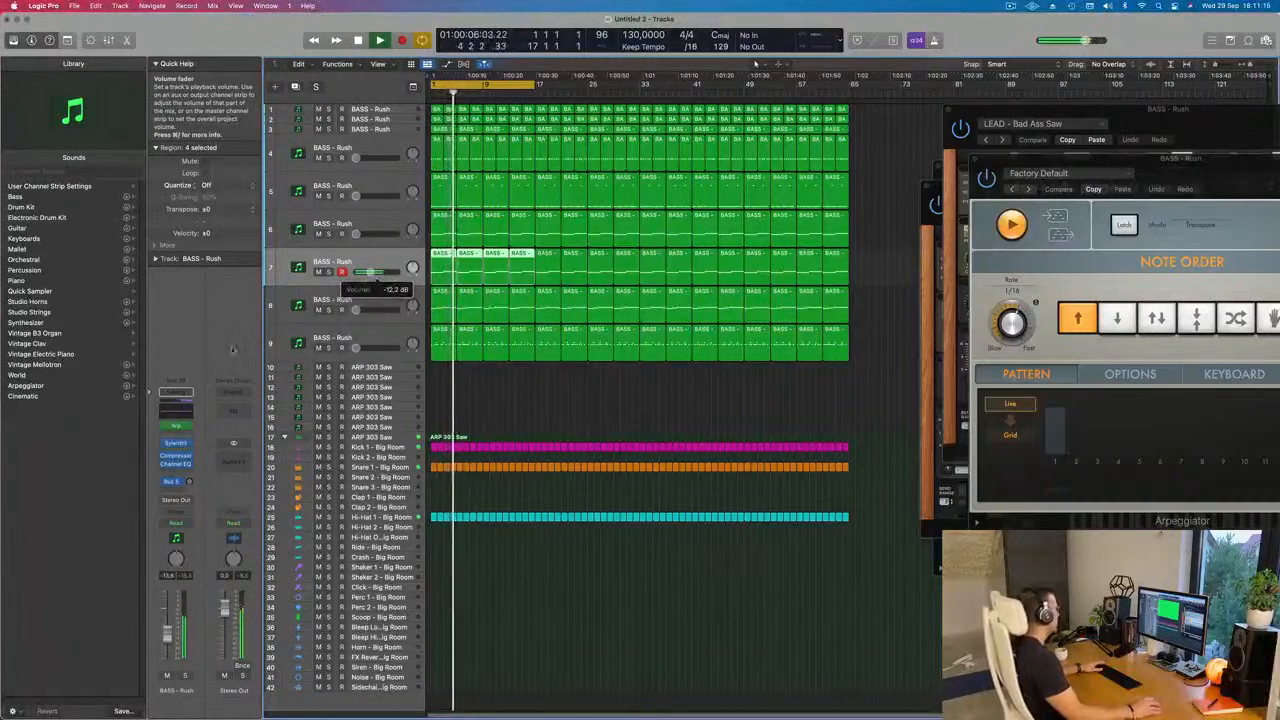
Step: Boost the low shelf in track 7's Channel EQ by +1.6 dB at 84 Hz and replay the arrangement
click(176, 464)
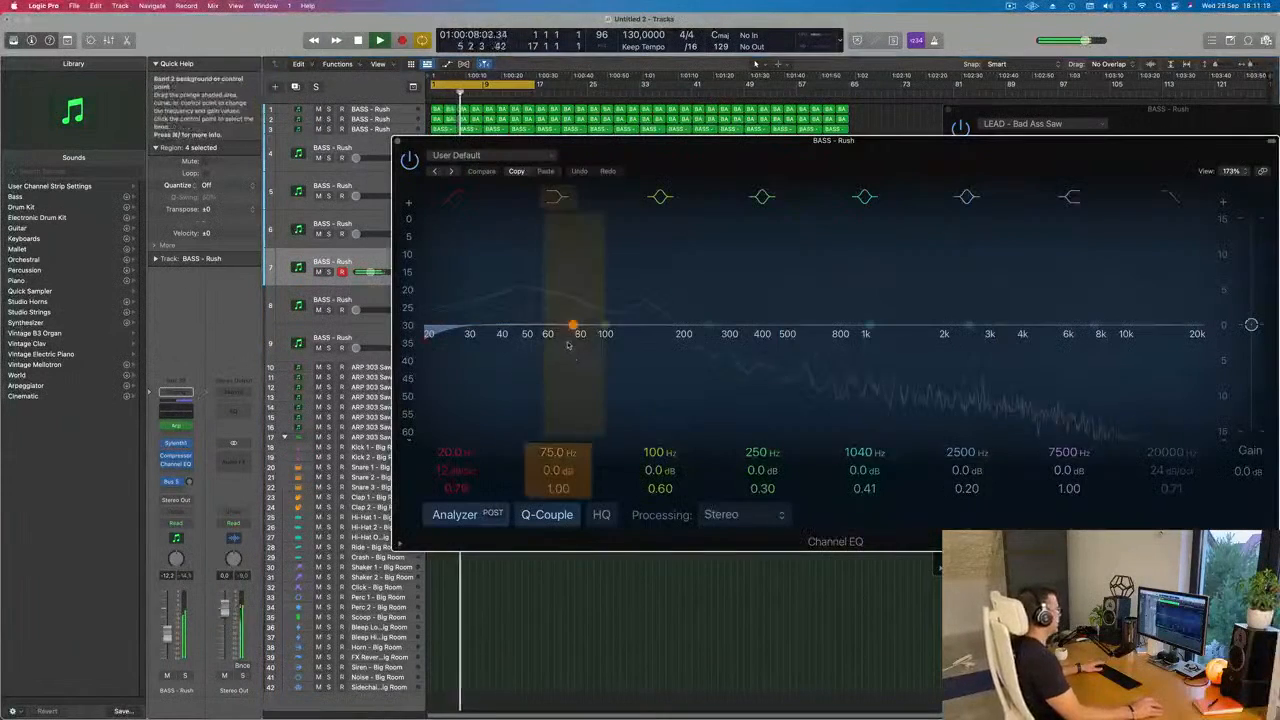
drag(567, 345, 582, 305)
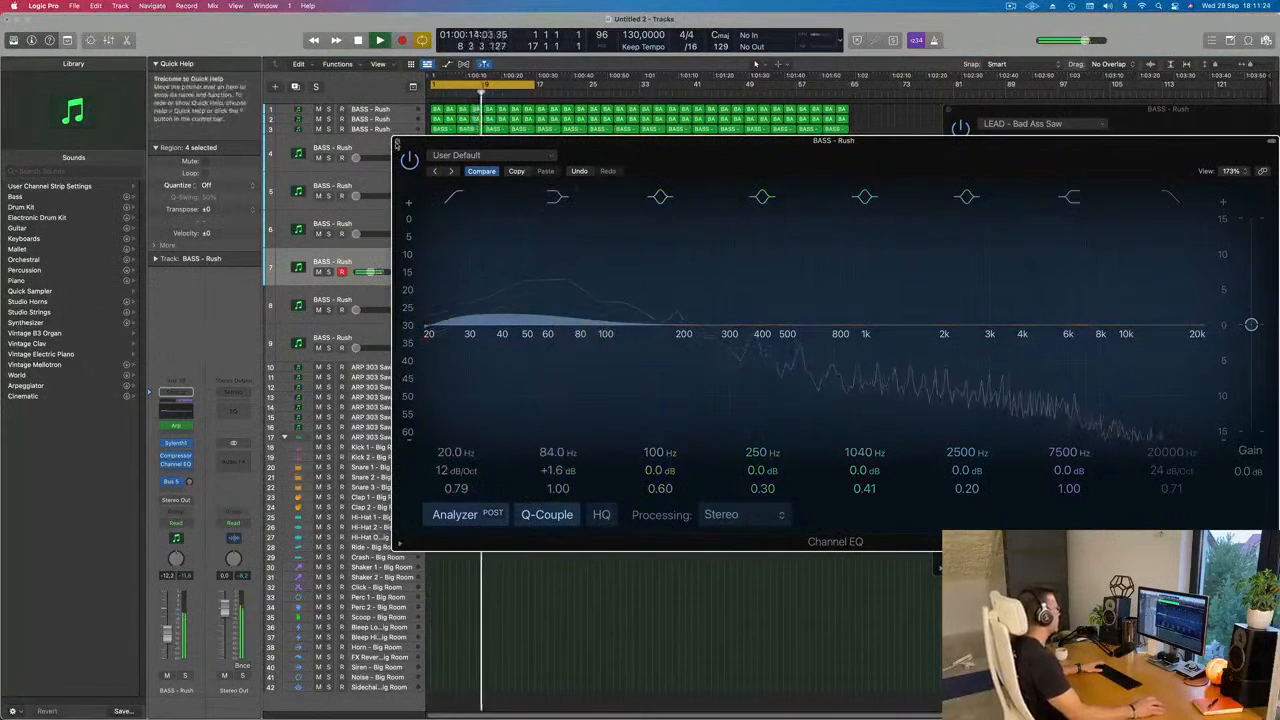
click(397, 141)
key(space)
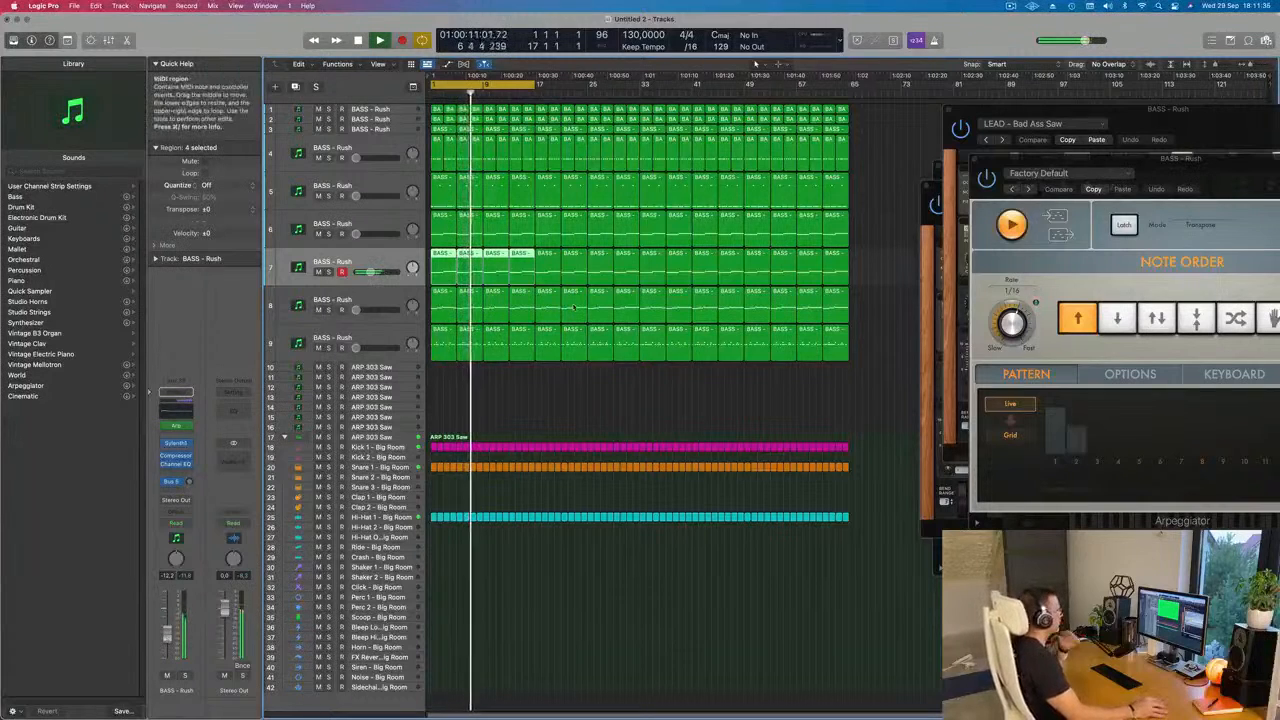
click(558, 396)
click(376, 333)
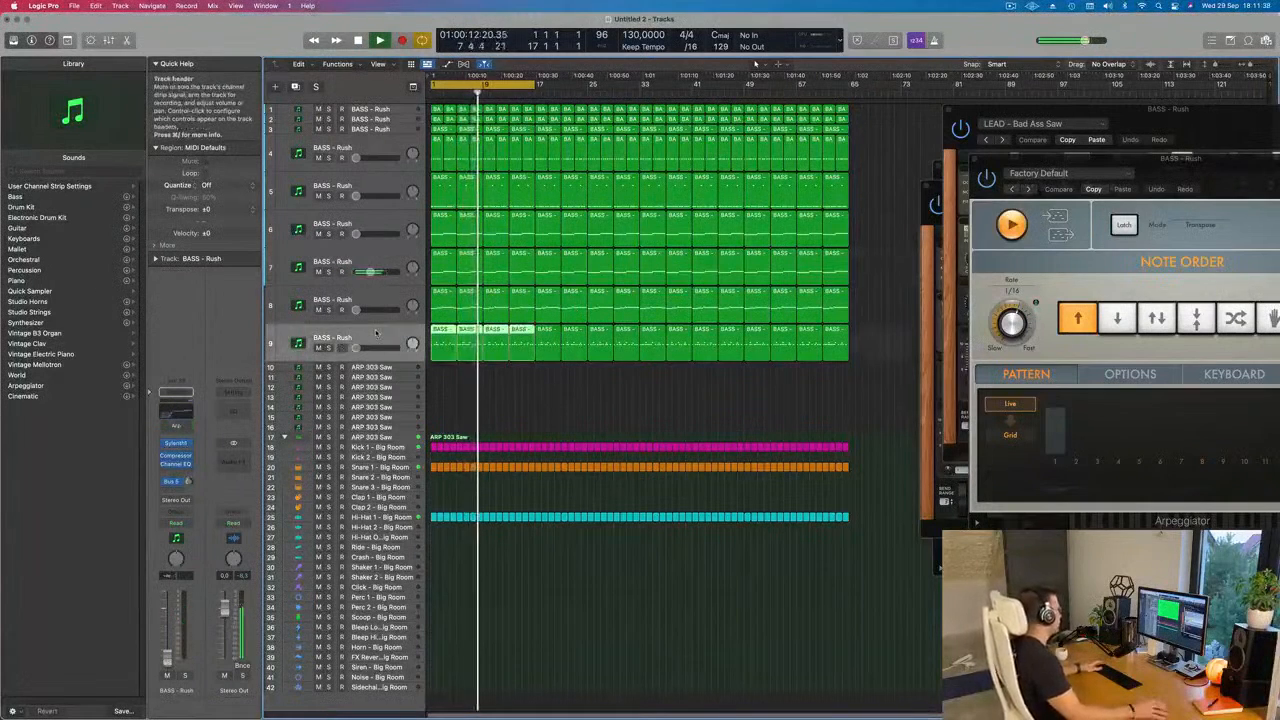
click(389, 291)
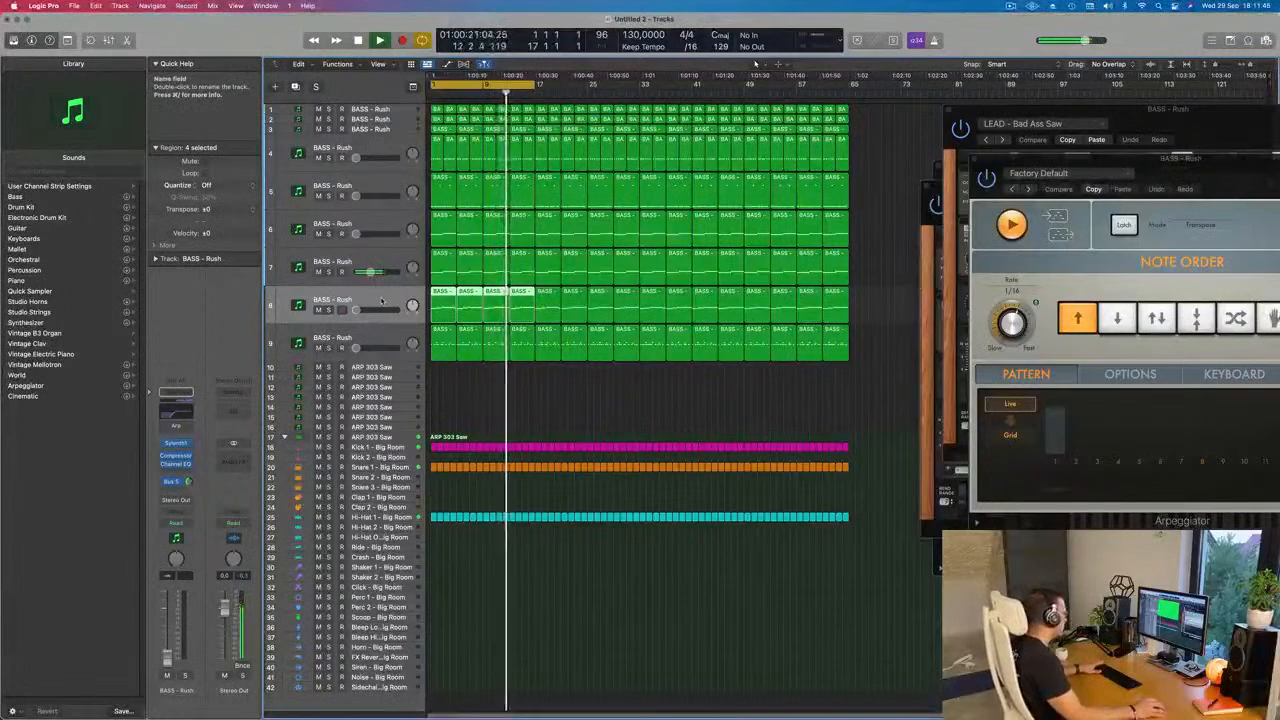
click(392, 222)
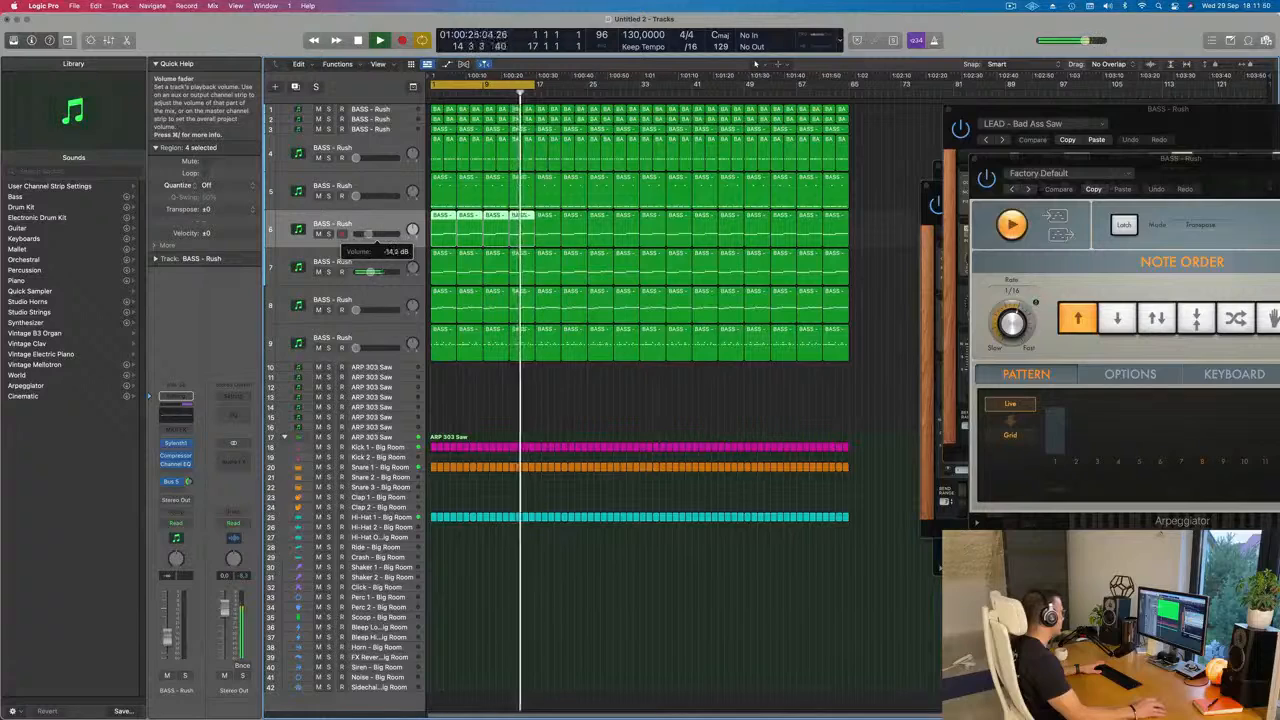
mouse_move(355, 233)
mouse_down()
mouse_move(370, 233)
mouse_move(357, 233)
mouse_up()
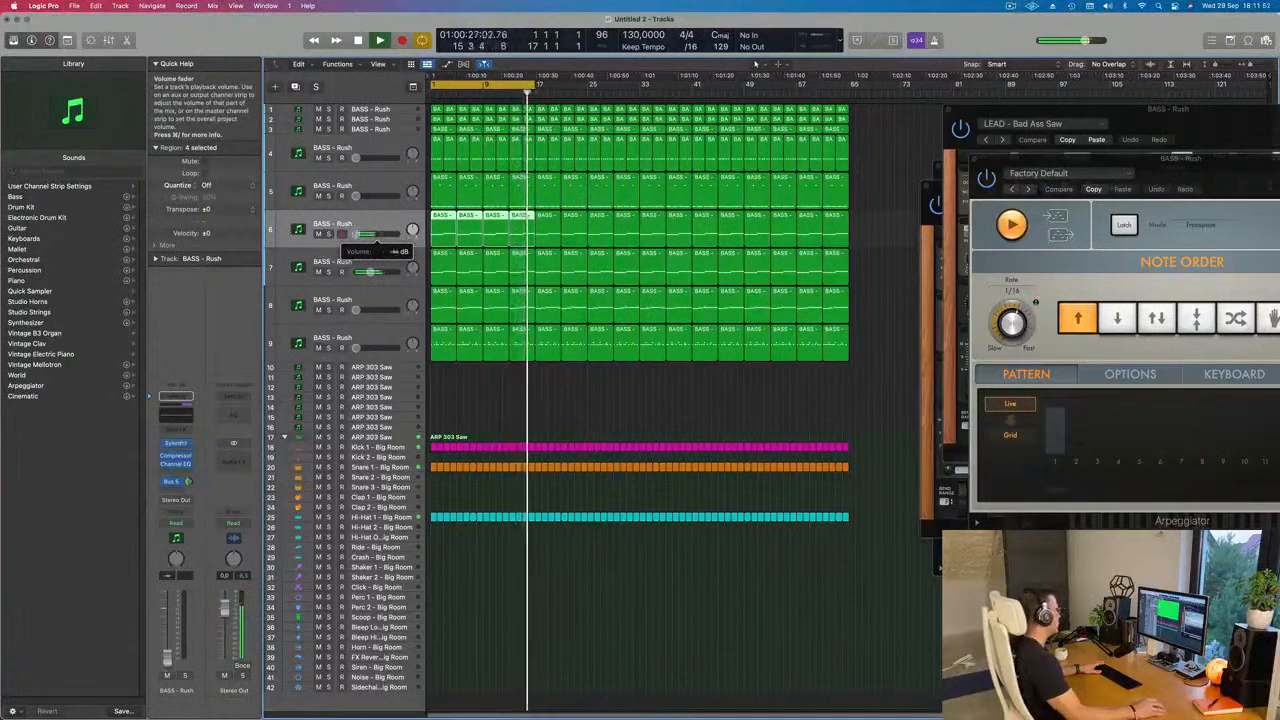
Step: Bring track 8 into the mix at -16 dB, replaying the arrangement from the start to judge its balance
click(362, 312)
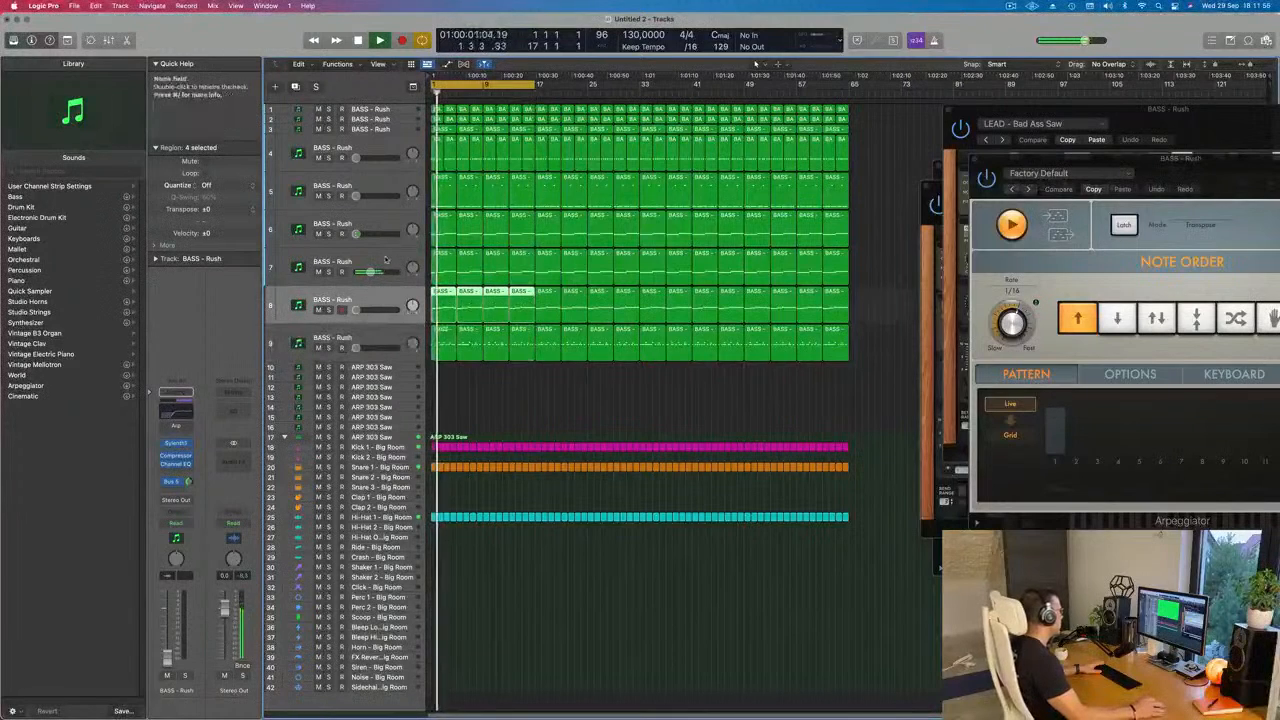
mouse_move(357, 310)
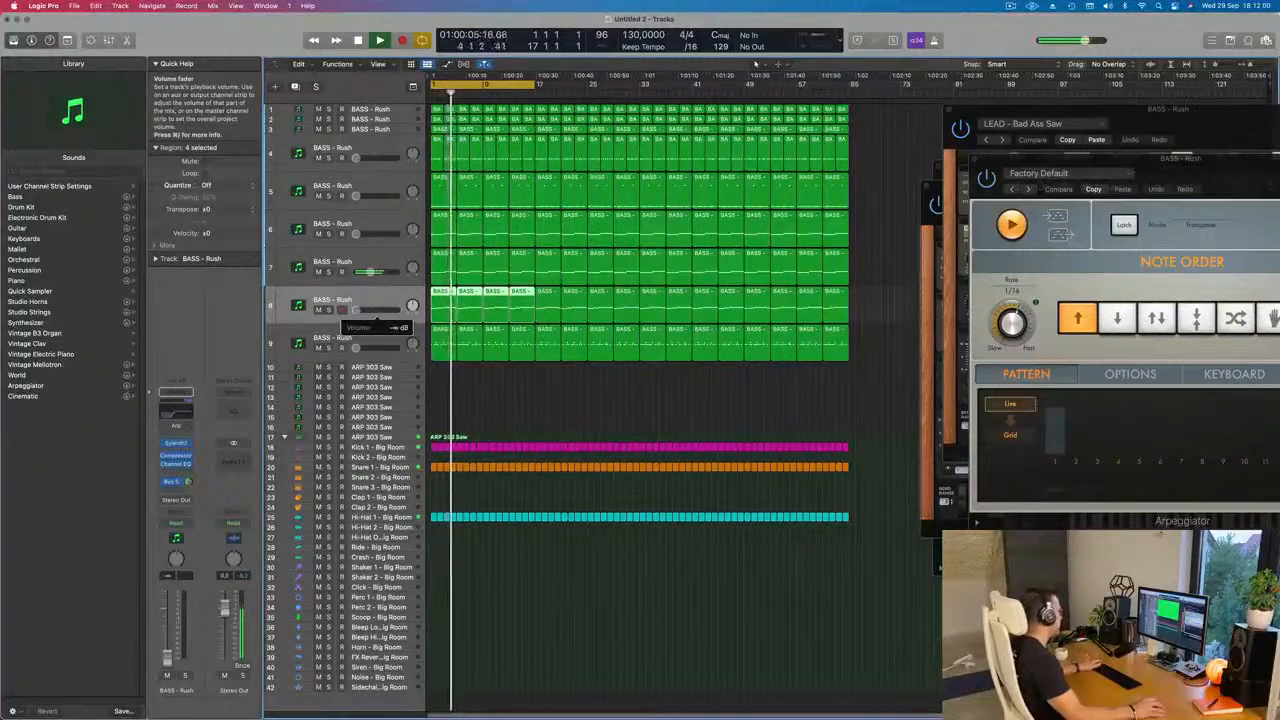
drag(356, 310, 374, 314)
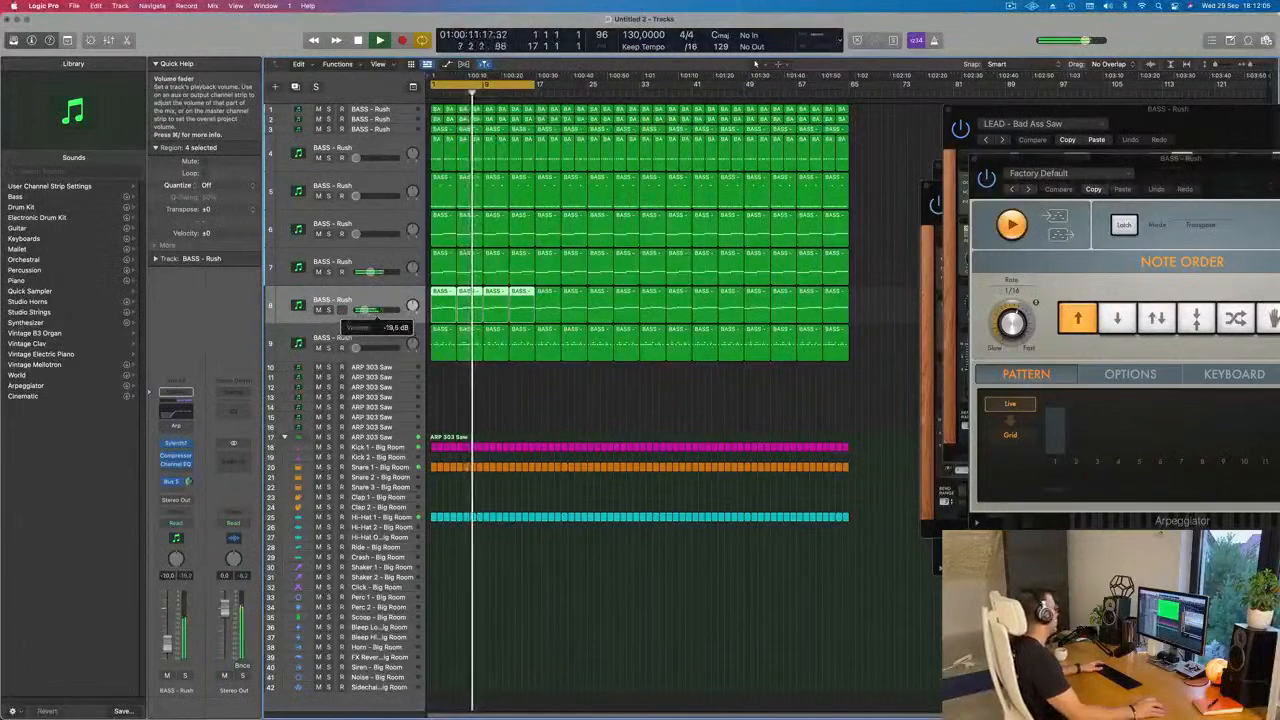
key(space)
key(space)
drag(366, 310, 369, 310)
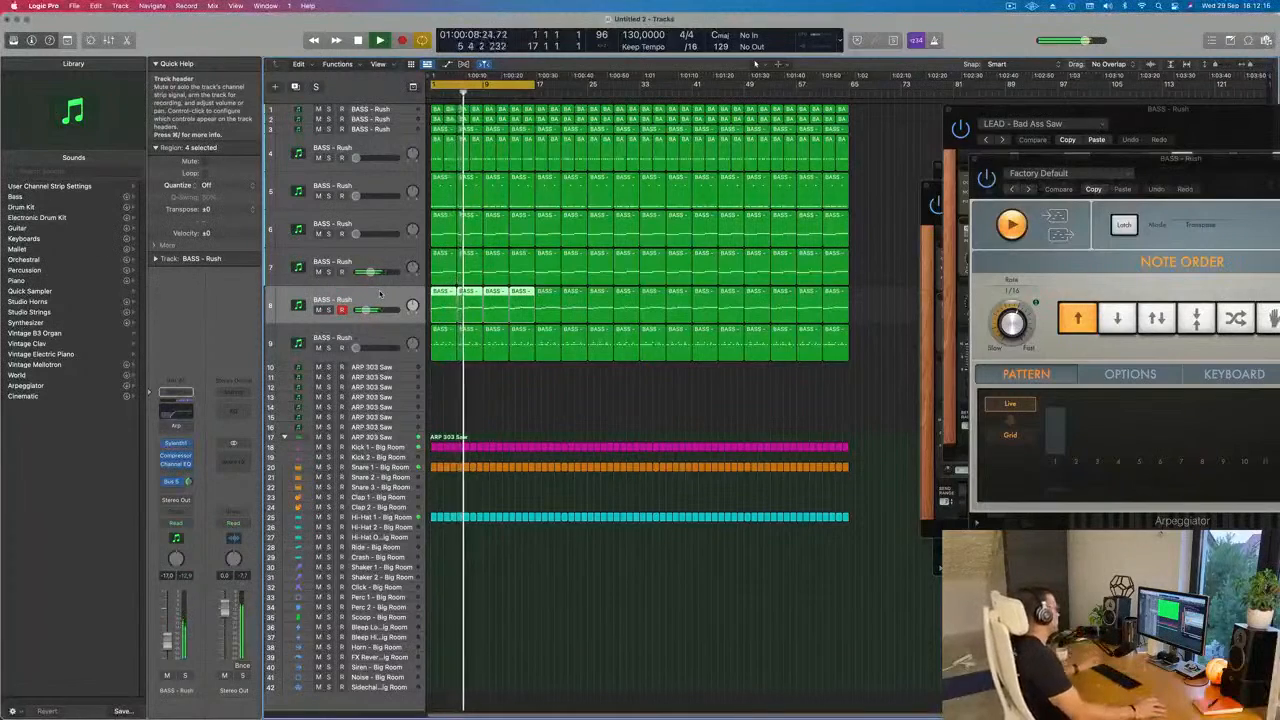
click(466, 345)
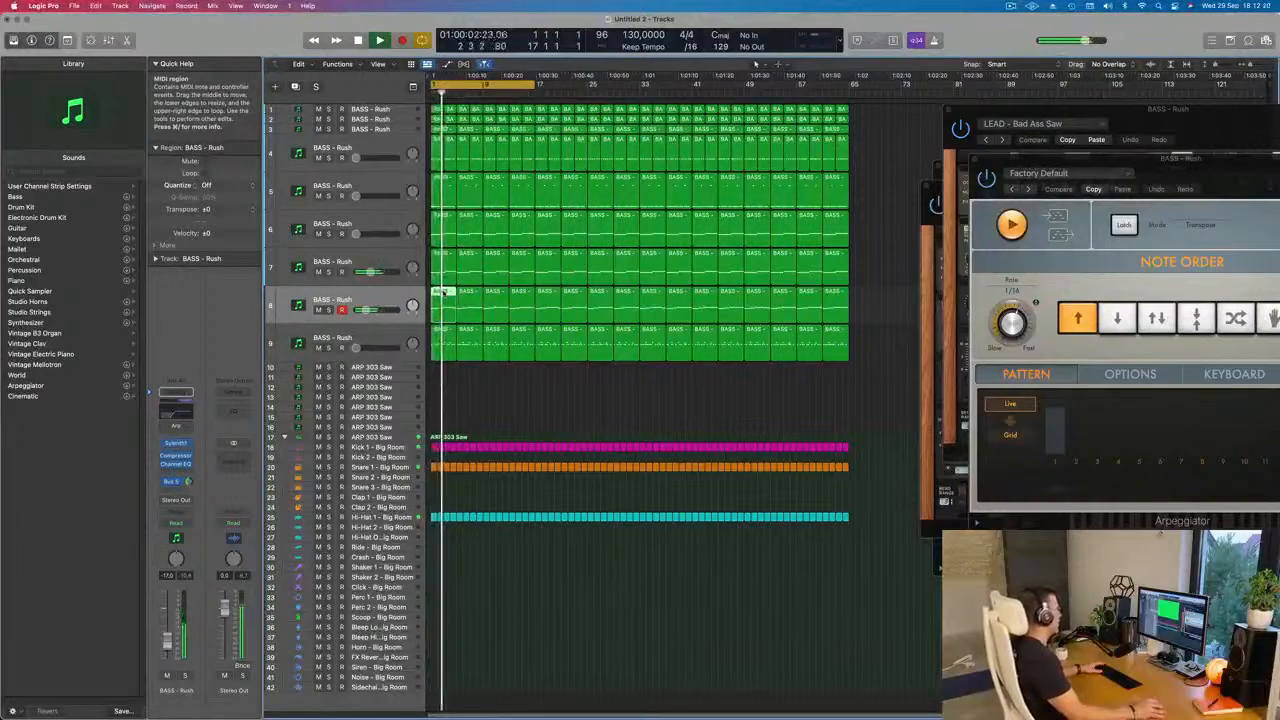
key(space)
key(space)
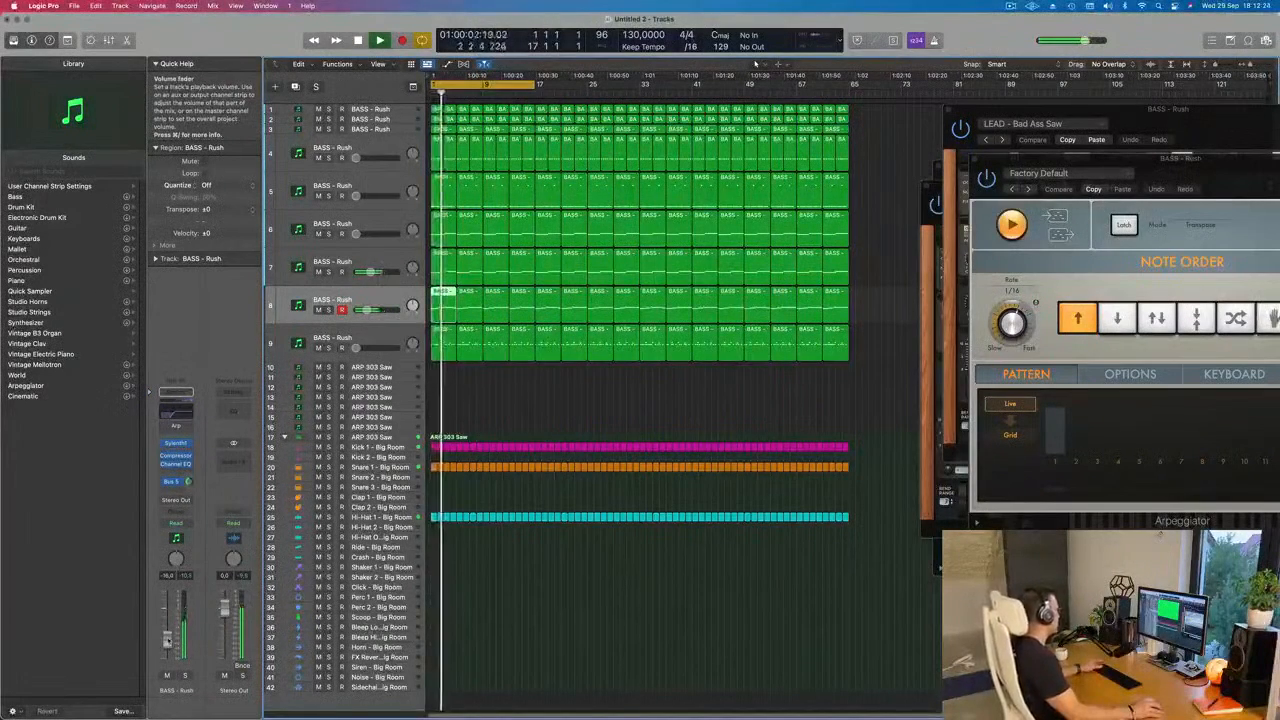
key(space)
key(space)
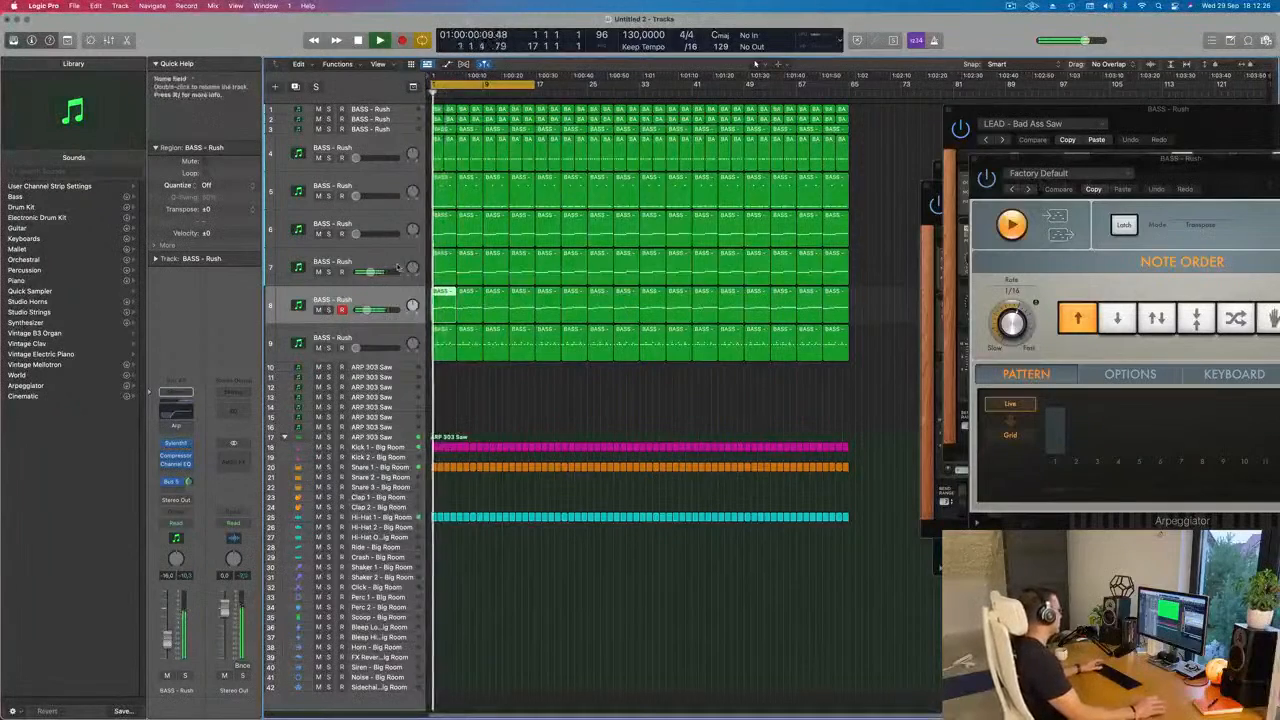
Step: Adjust the filter cutoff of track 7's BASS - Wippenberg patch in Sylenth1 during playback and close the plug-in
click(322, 263)
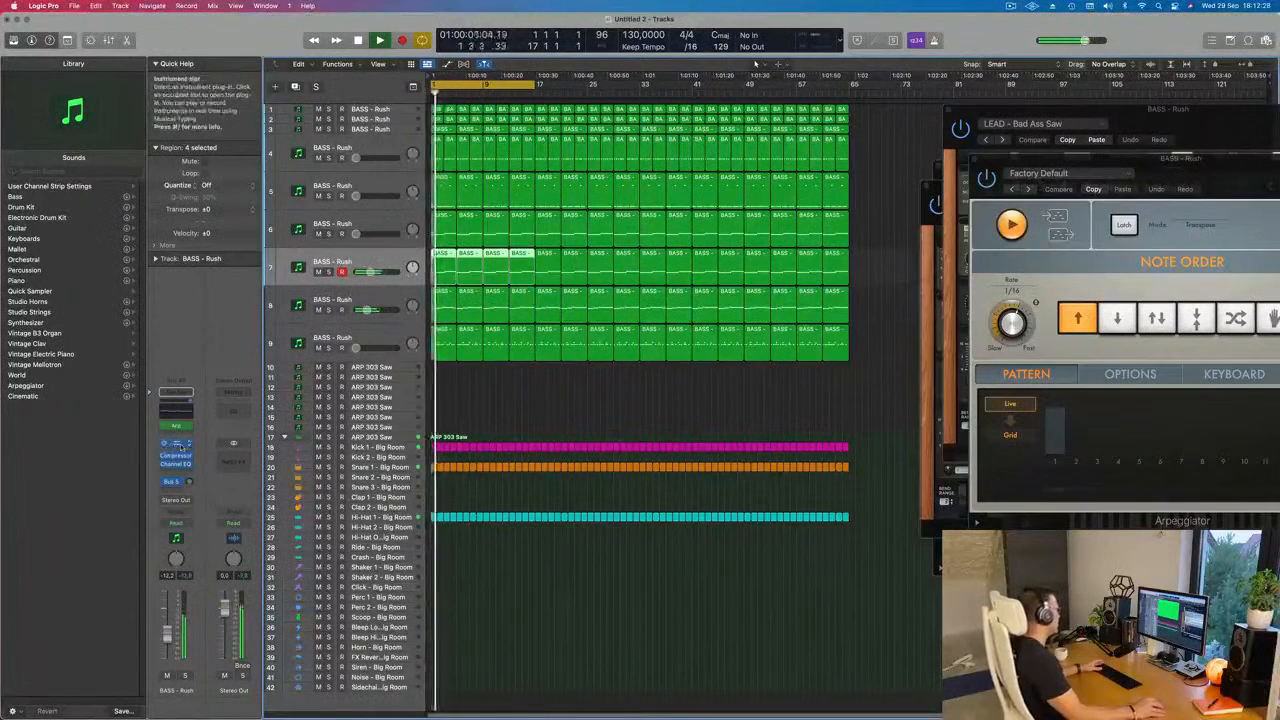
click(176, 444)
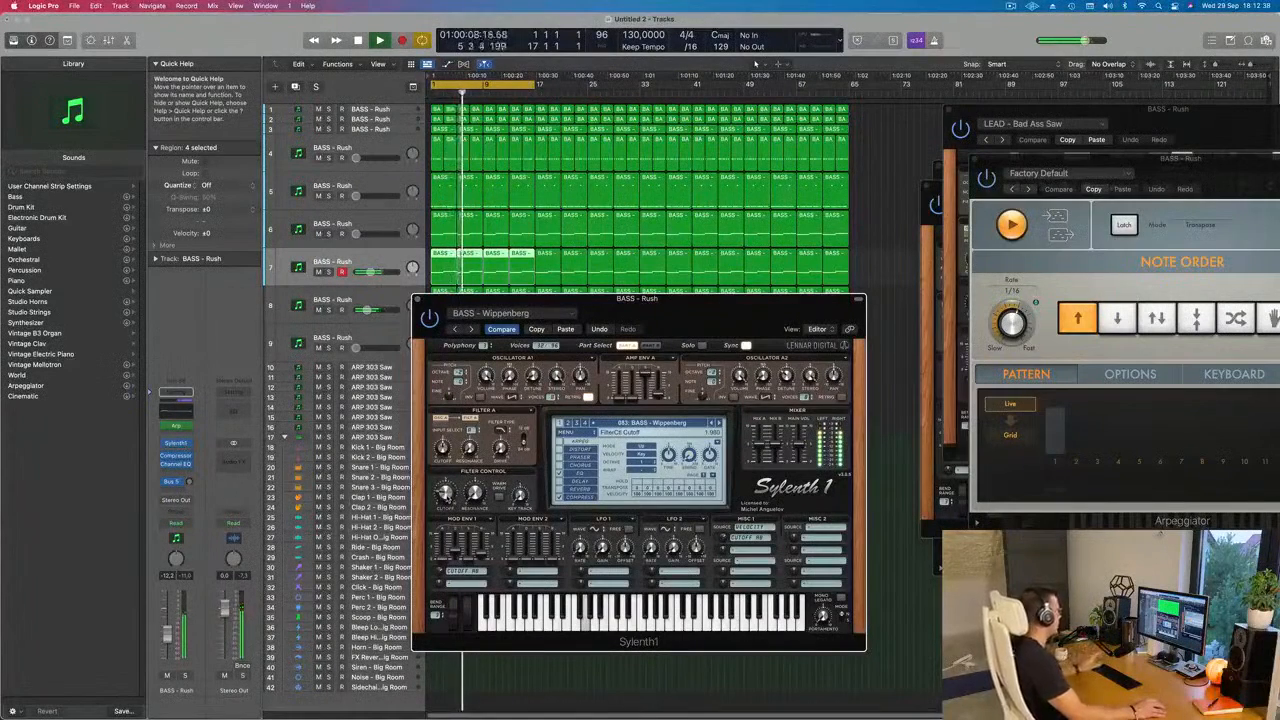
drag(540, 298, 513, 306)
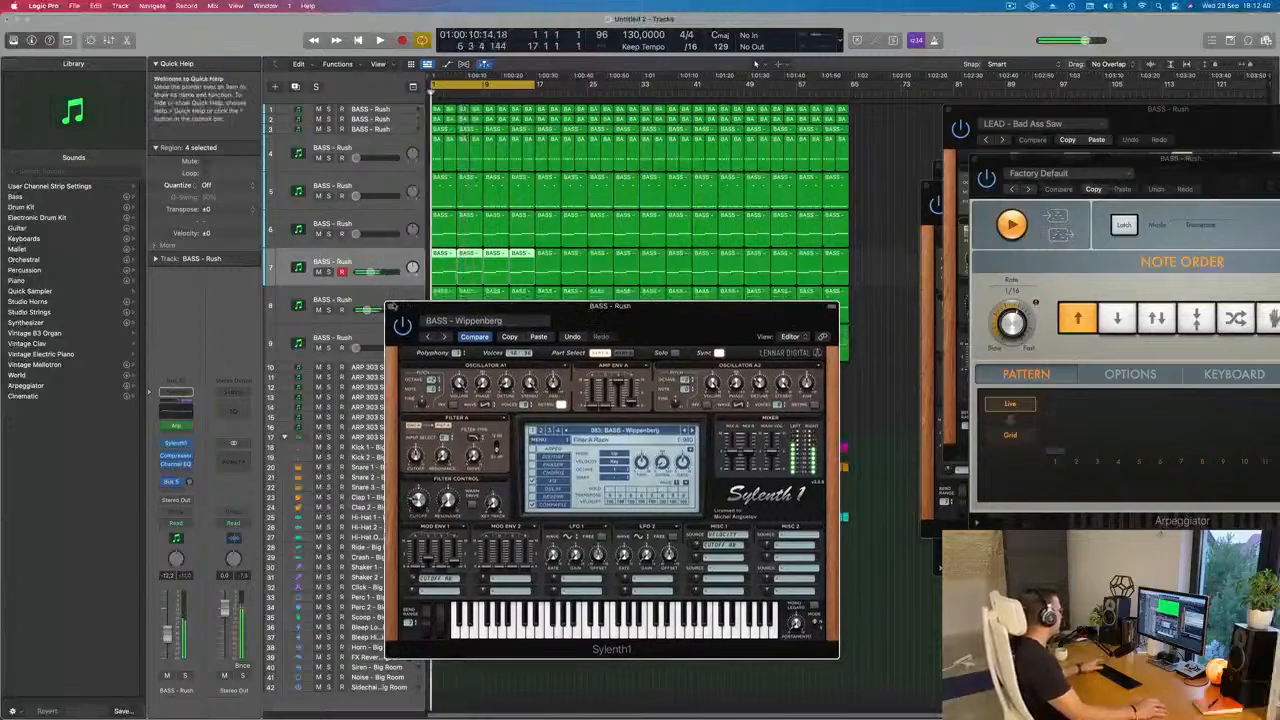
key(space)
click(392, 306)
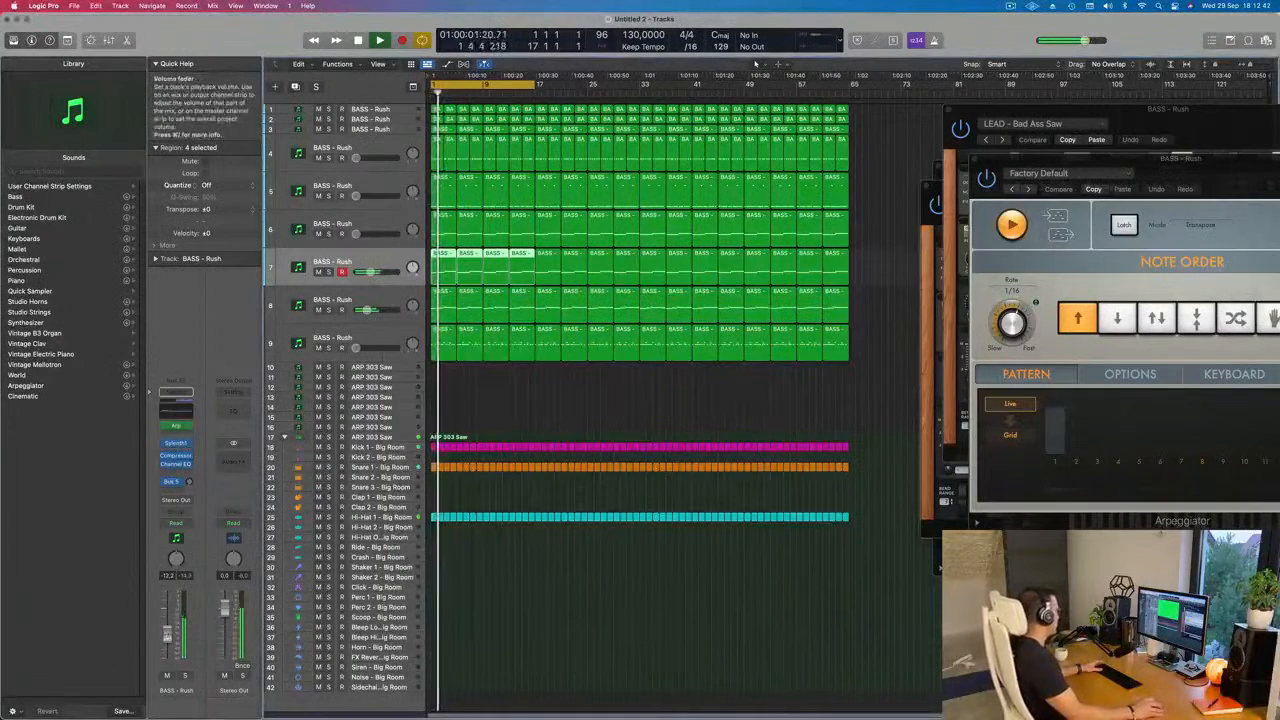
Step: Solo track 7 and track 8 one after the other to compare them, clearing each solo
click(185, 677)
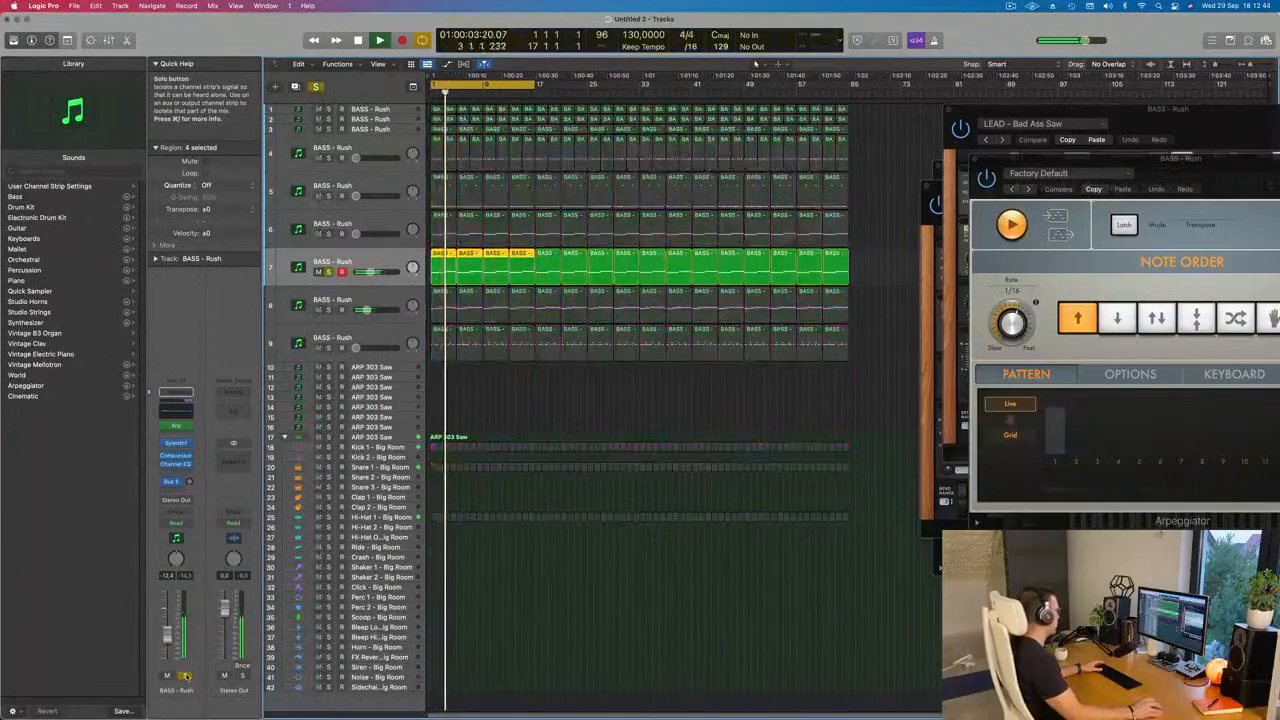
click(185, 677)
click(328, 310)
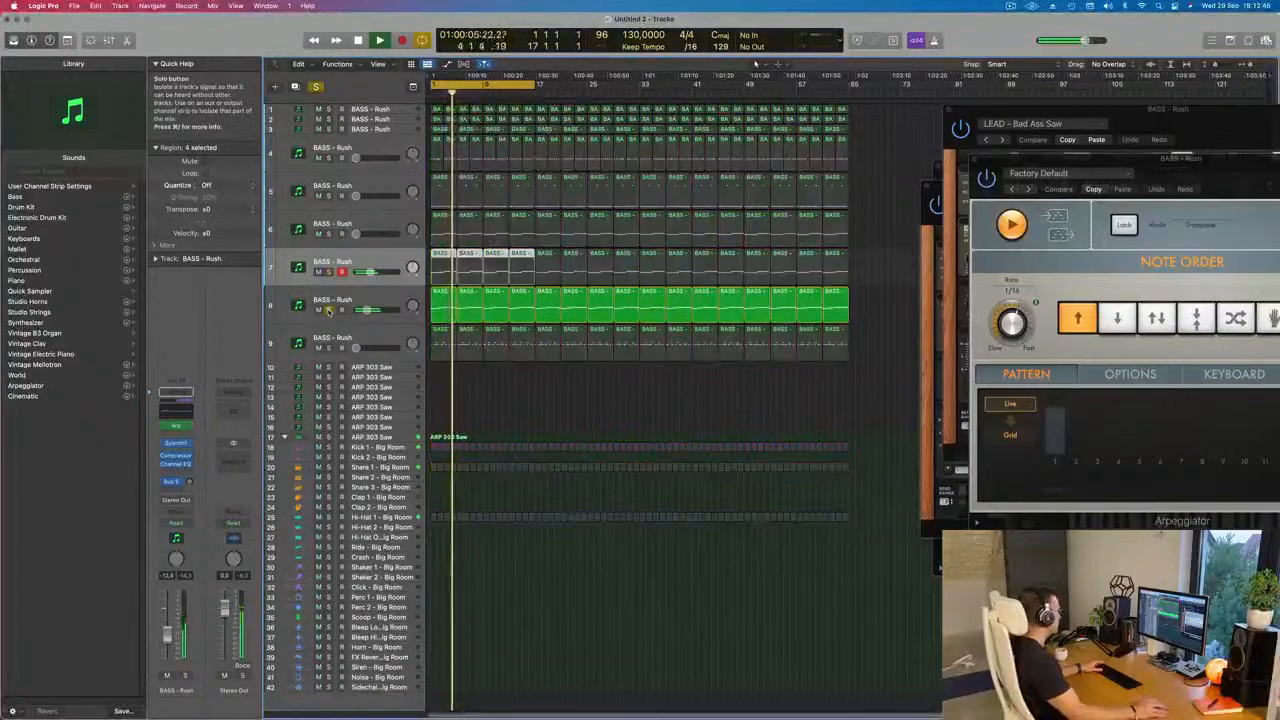
click(328, 310)
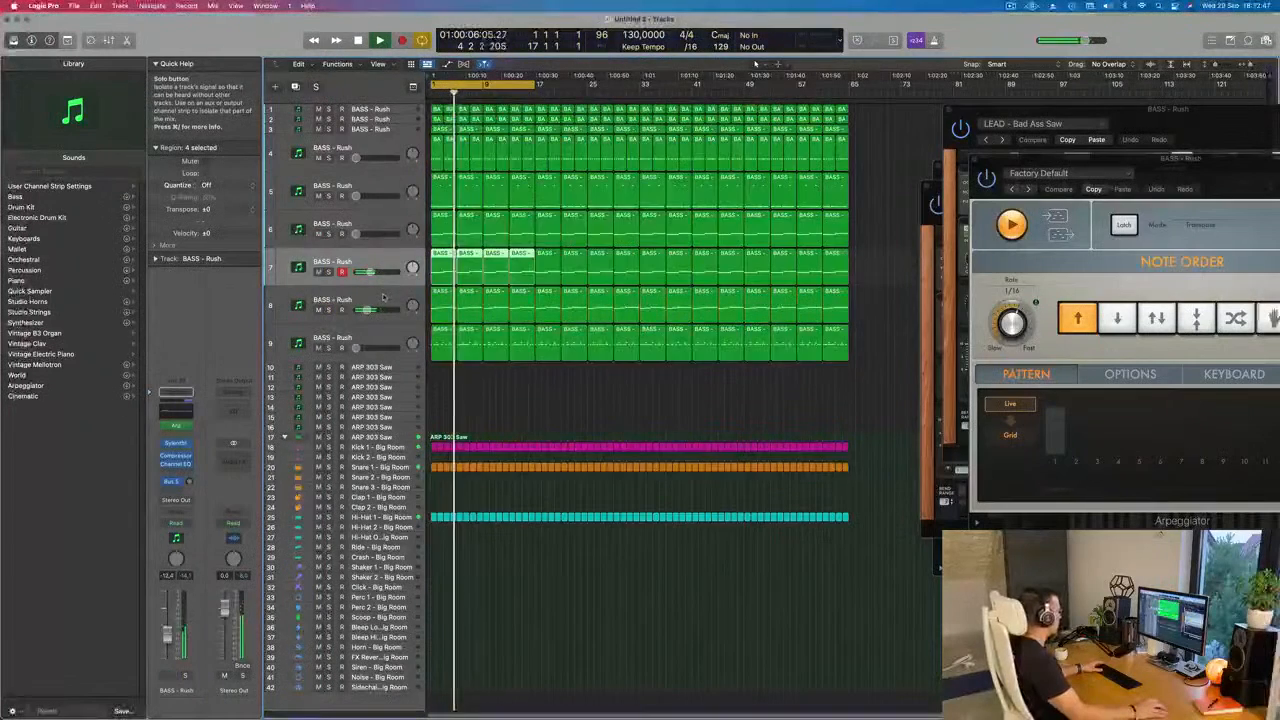
Step: Set the low cut in track 8's Channel EQ to 310 Hz at 24 dB/Oct and close the EQ
click(176, 414)
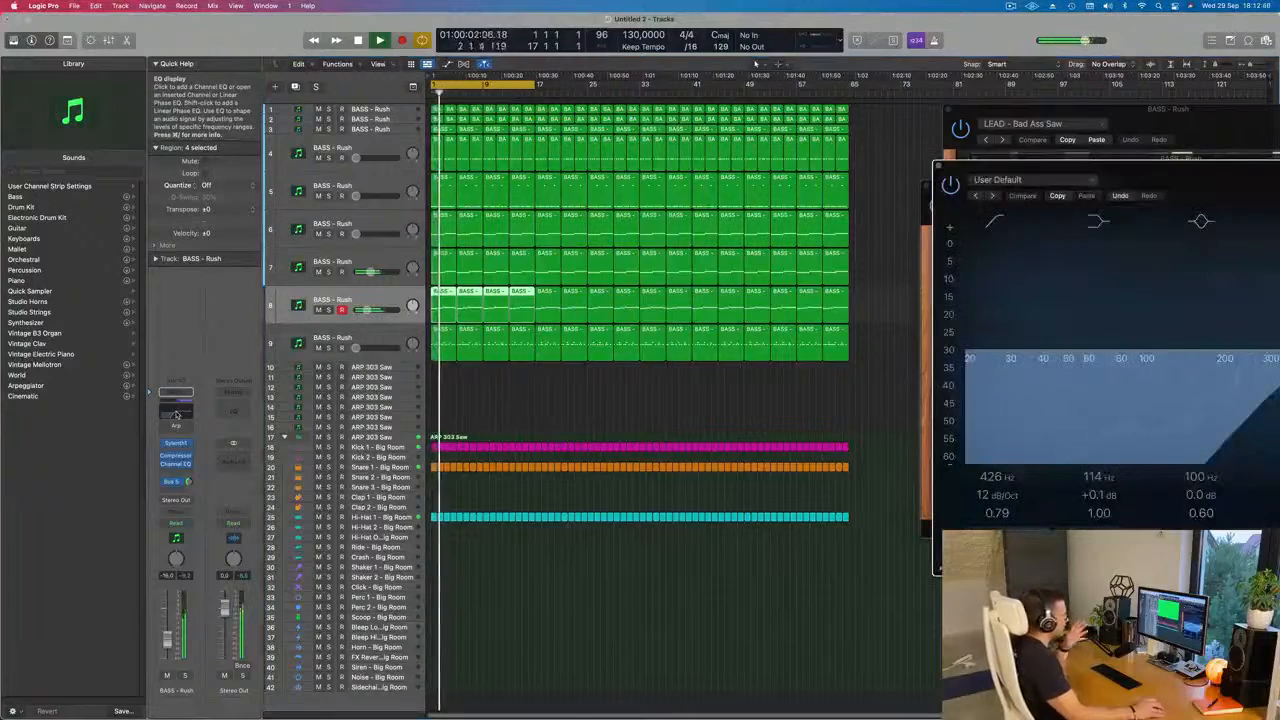
drag(1137, 158, 795, 130)
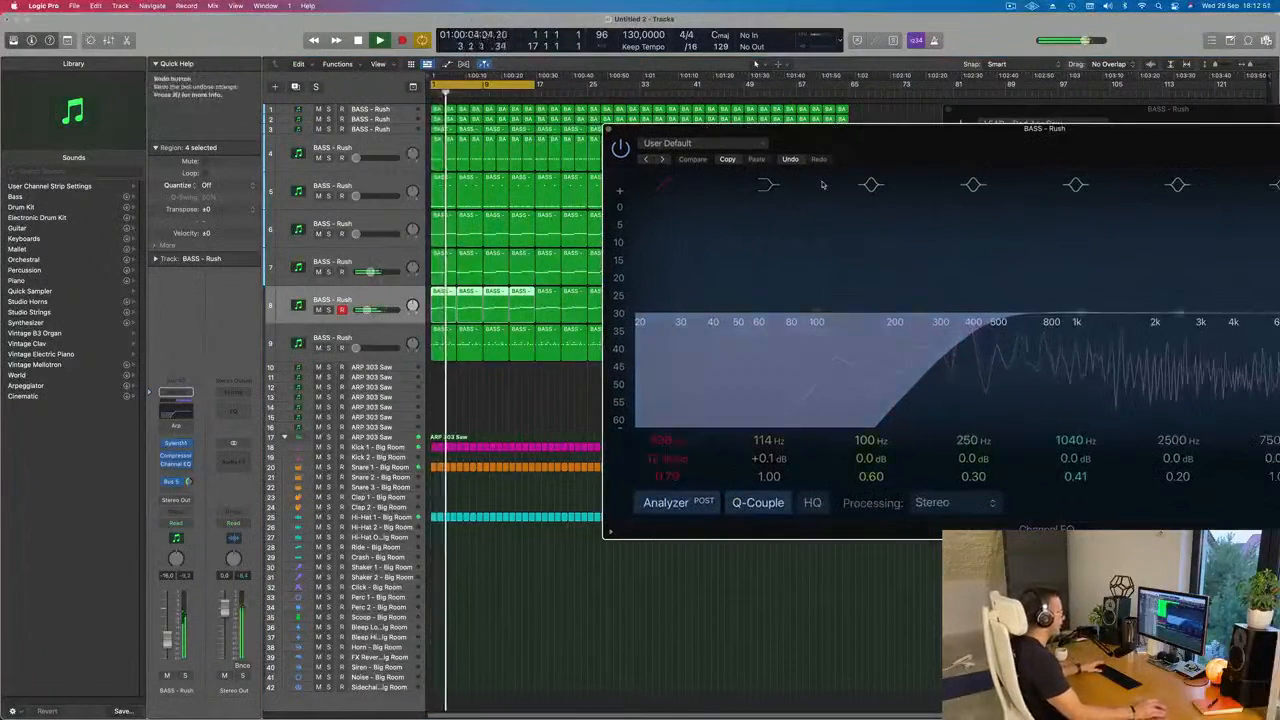
drag(986, 130, 880, 143)
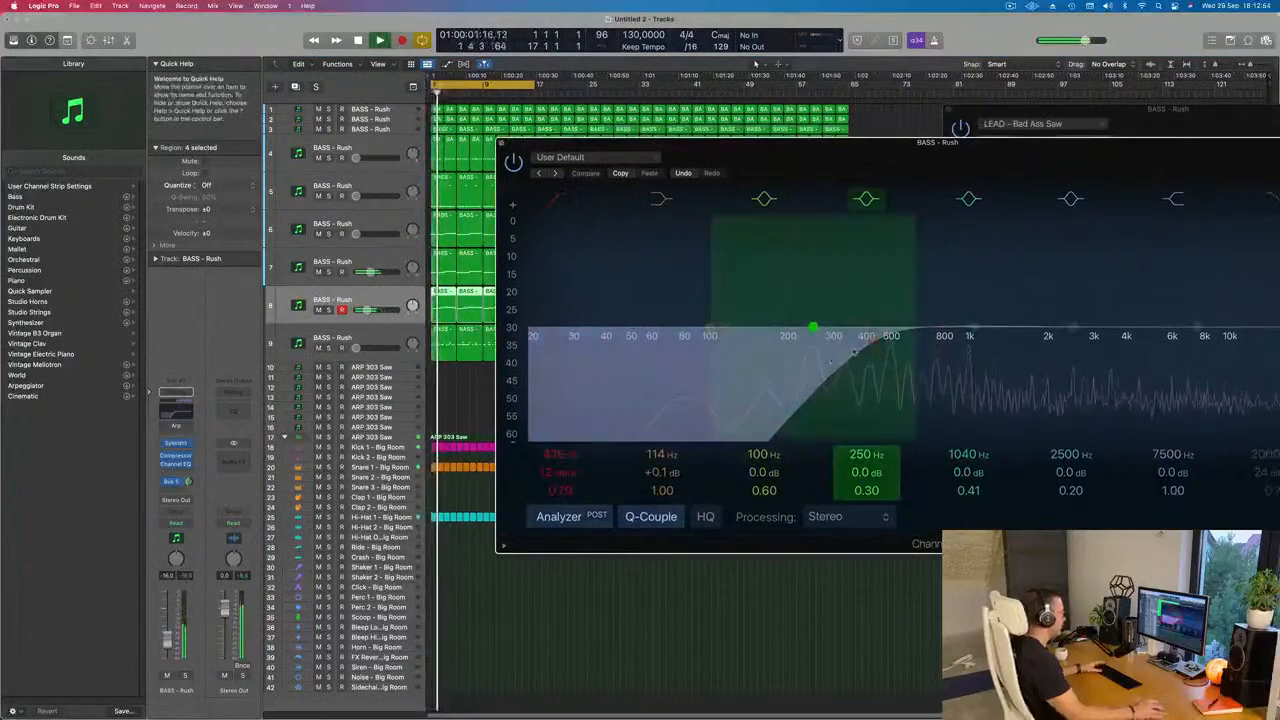
mouse_move(817, 340)
mouse_down()
mouse_move(898, 332)
mouse_move(838, 353)
mouse_up()
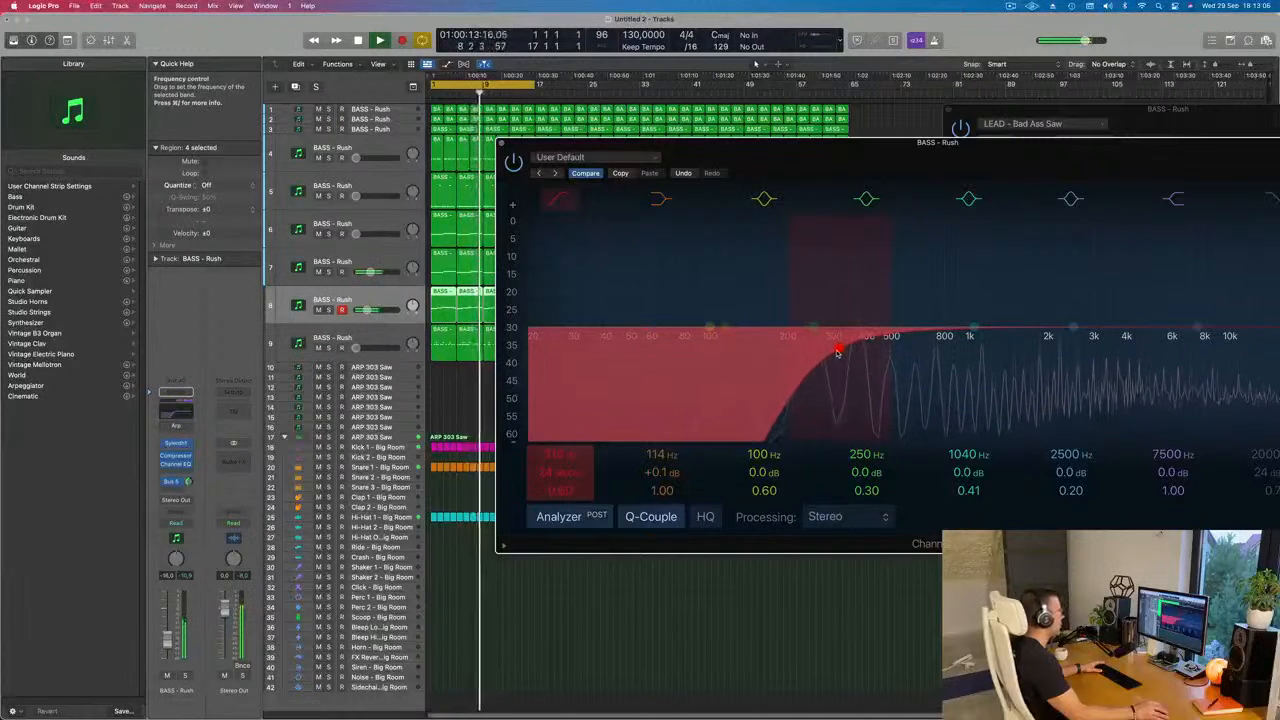
drag(862, 169, 792, 183)
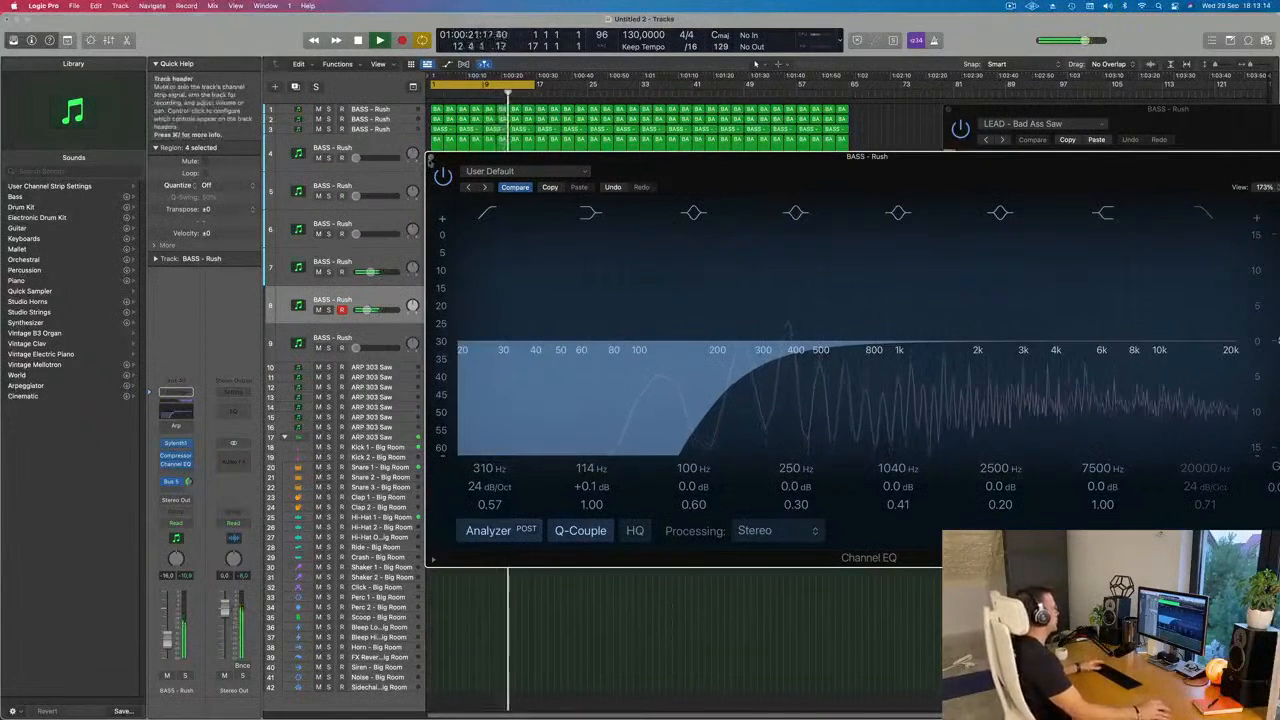
click(431, 157)
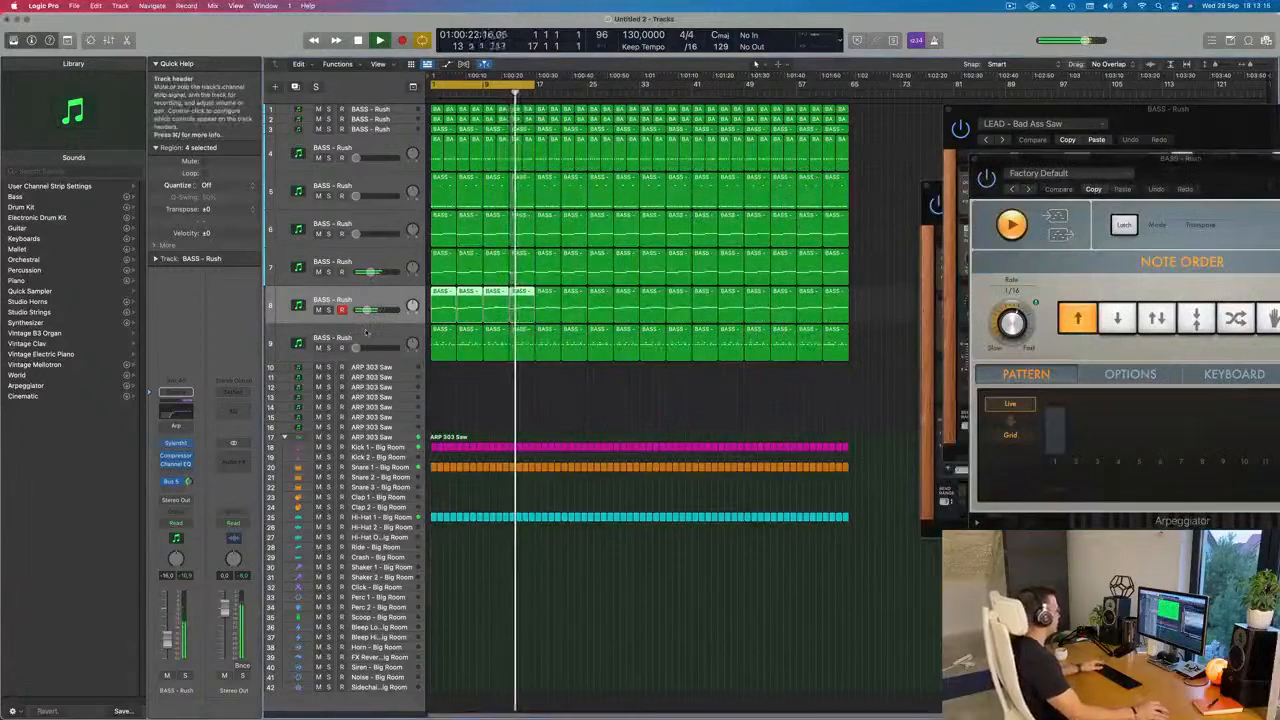
Step: Bring track 6 into the mix at about -15 dB and adjust its Bus 5 send
click(385, 331)
click(389, 224)
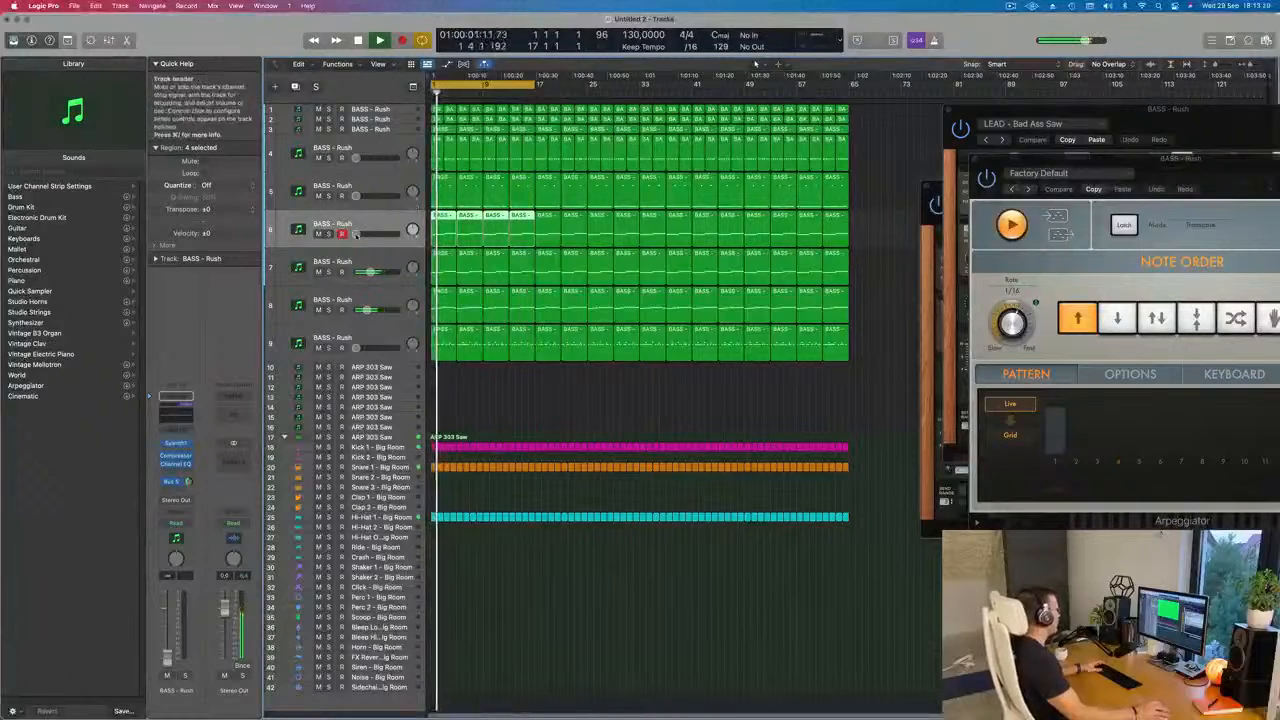
mouse_move(363, 235)
drag(363, 235, 376, 244)
drag(188, 482, 188, 481)
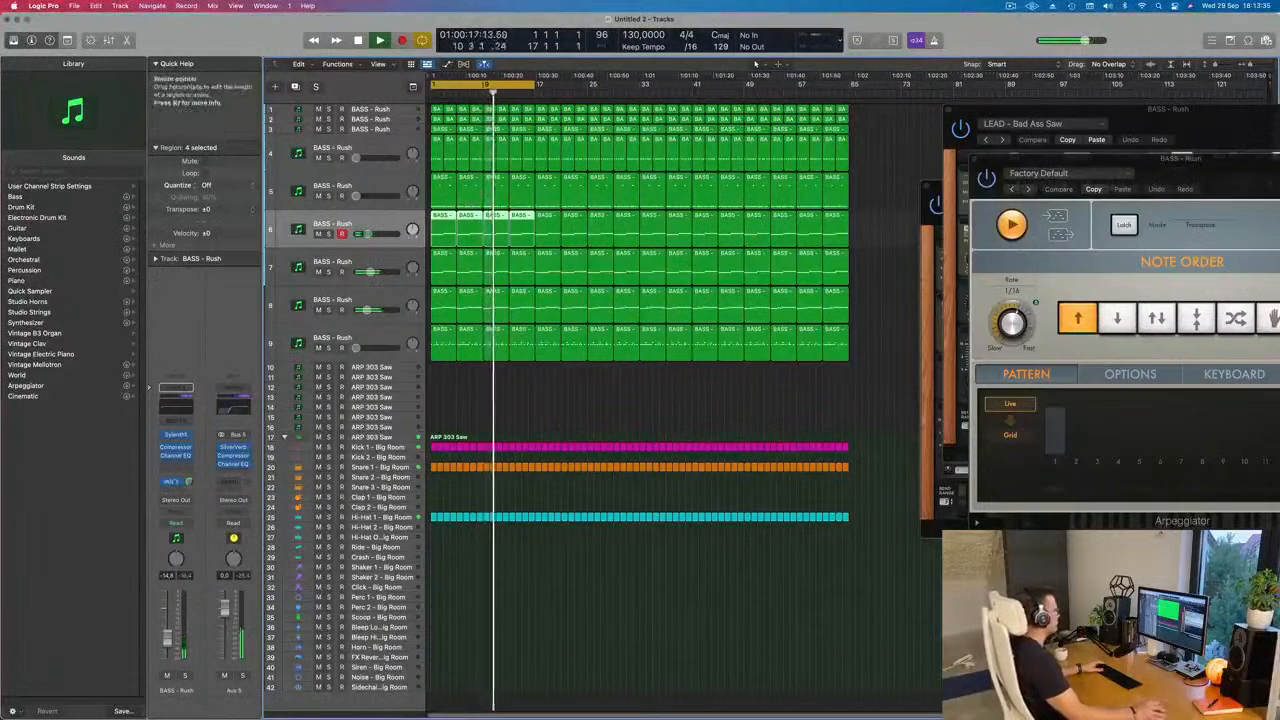
Step: Bring track 9 into the mix during playback by raising its volume to -16 dB
click(376, 341)
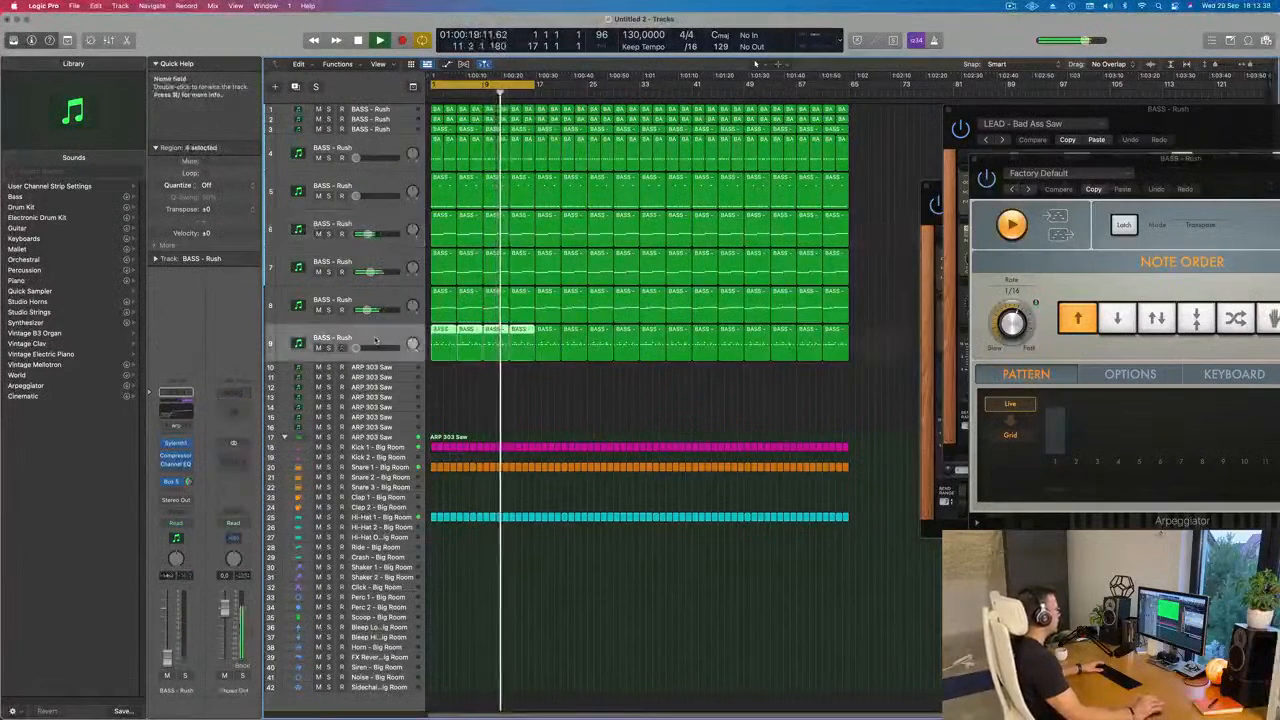
key(space)
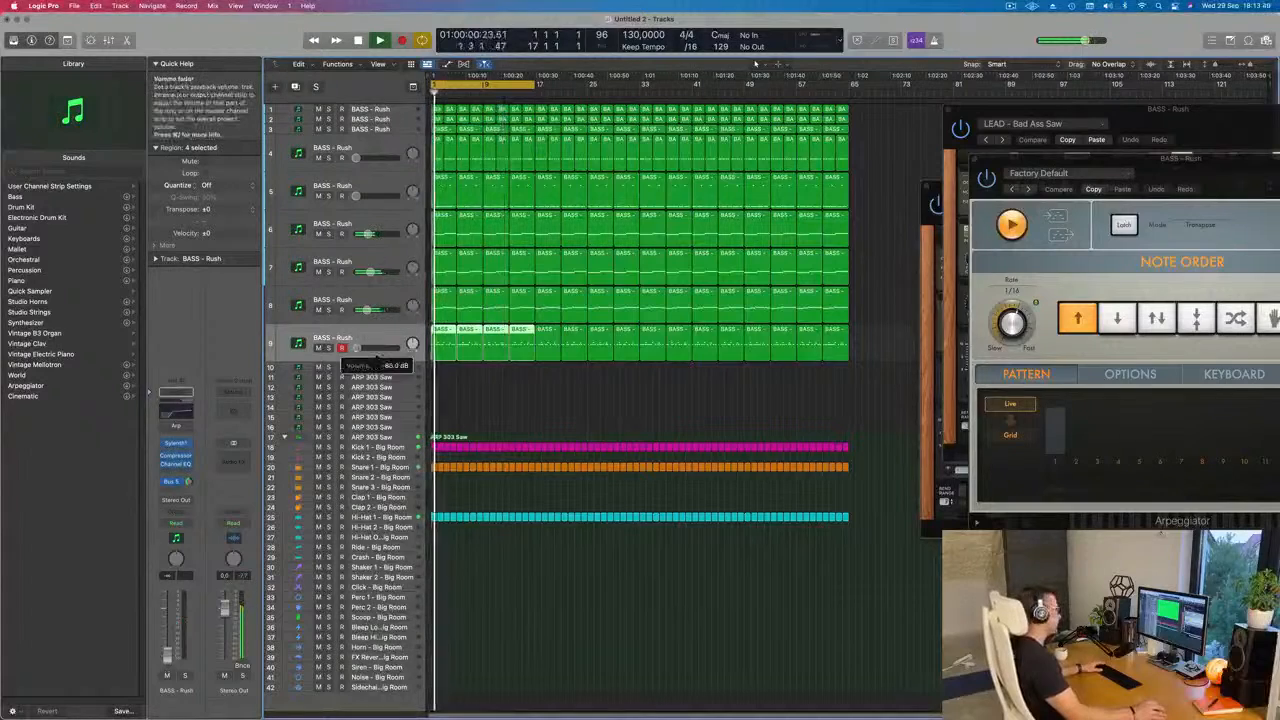
drag(377, 357, 381, 357)
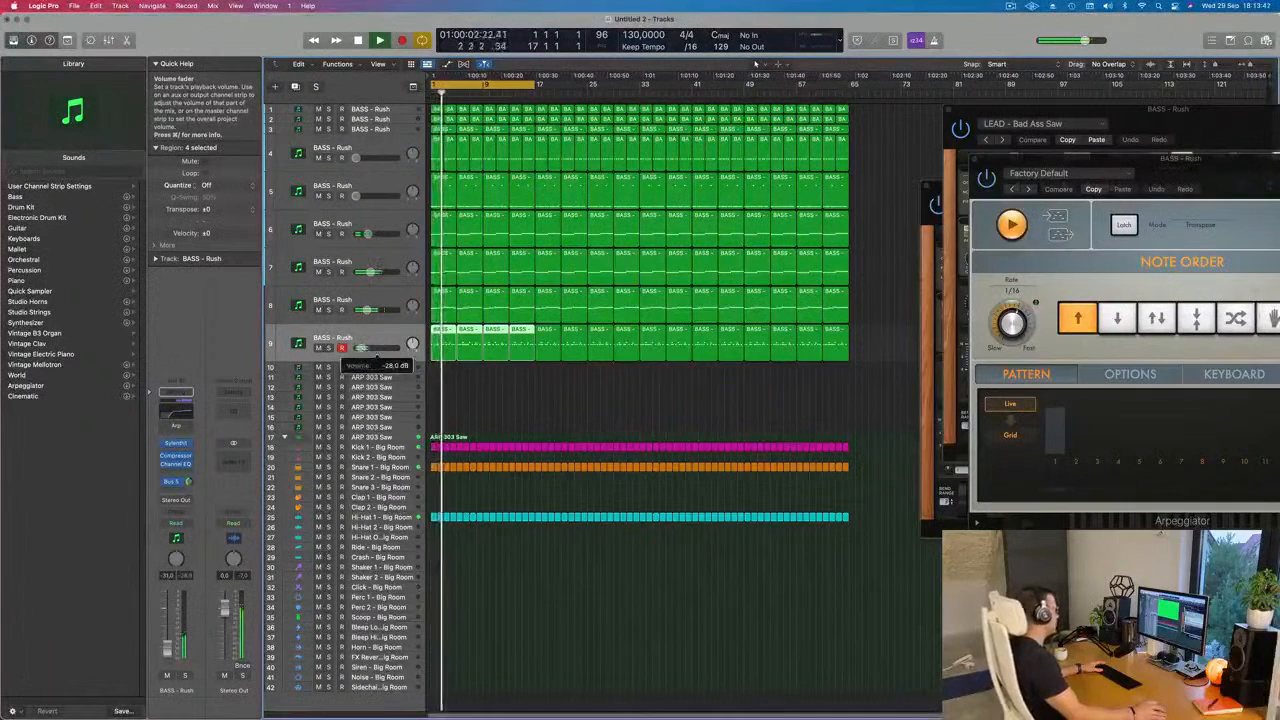
drag(381, 357, 384, 357)
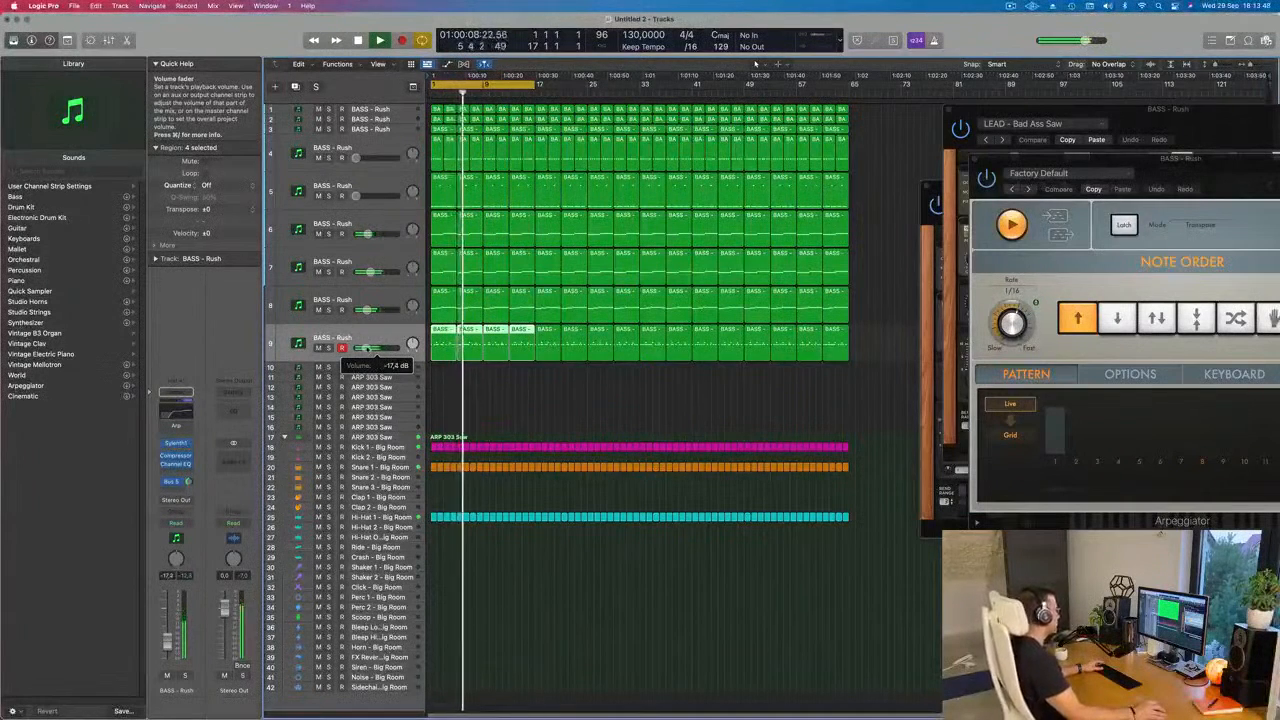
click(366, 348)
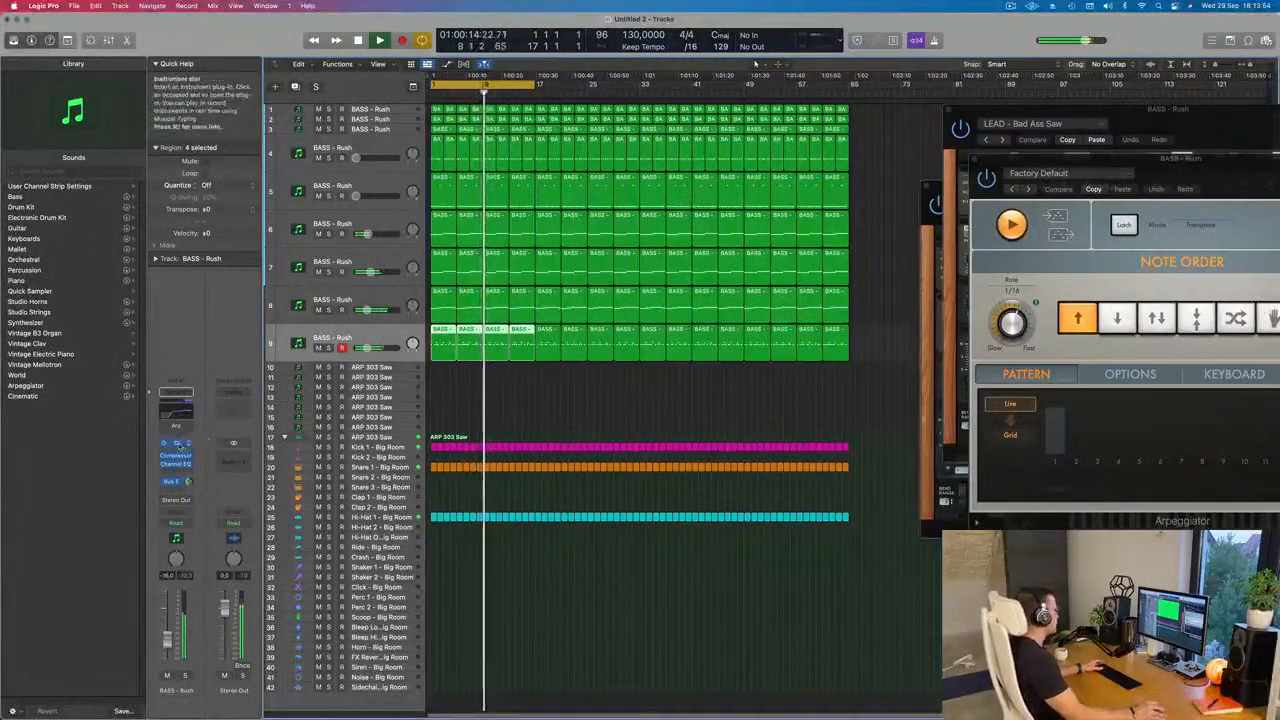
Step: Close track 9's open Sylenth1 window and adjust the 1040 Hz band in its Channel EQ during playback
click(179, 445)
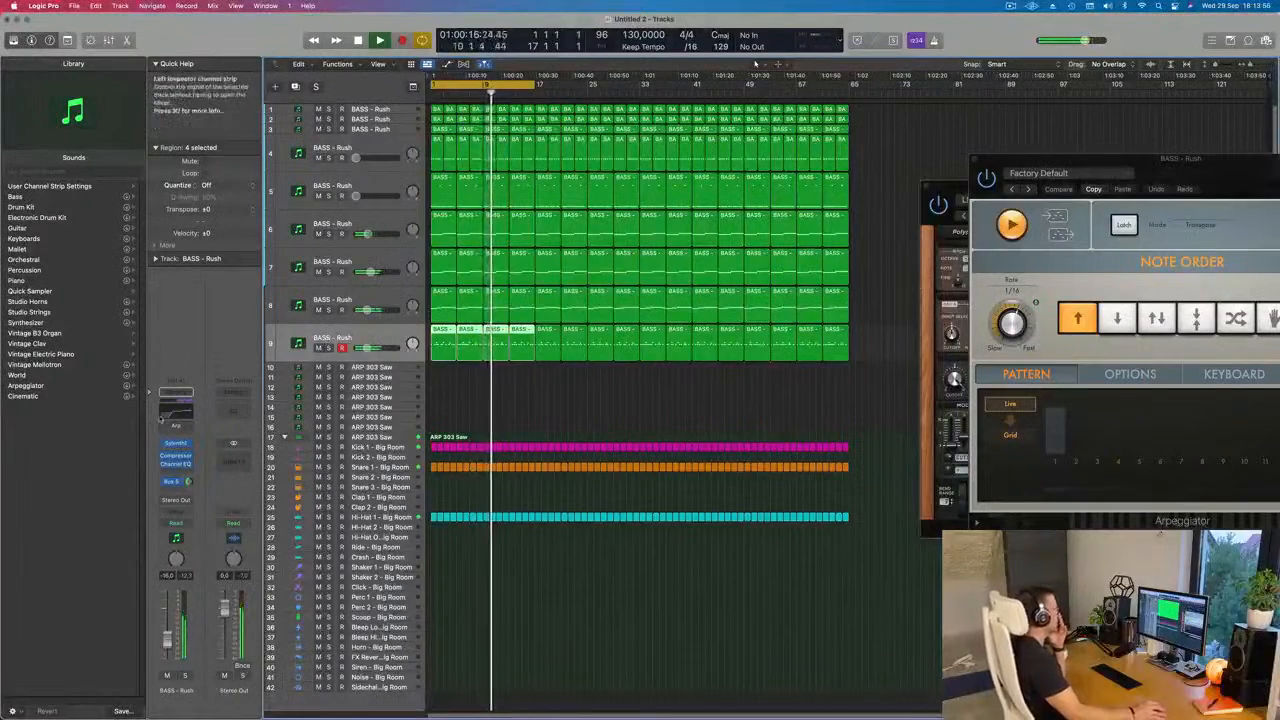
click(176, 463)
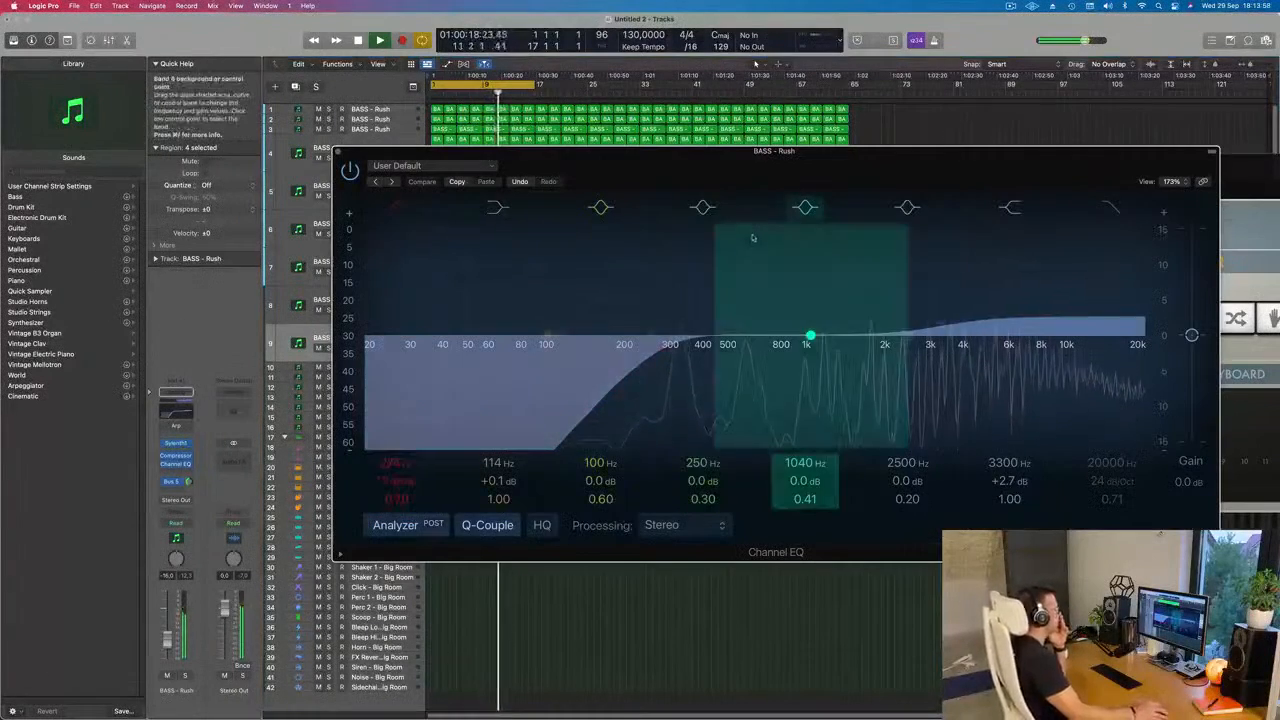
mouse_move(808, 337)
mouse_down()
mouse_move(700, 343)
mouse_move(705, 375)
mouse_up()
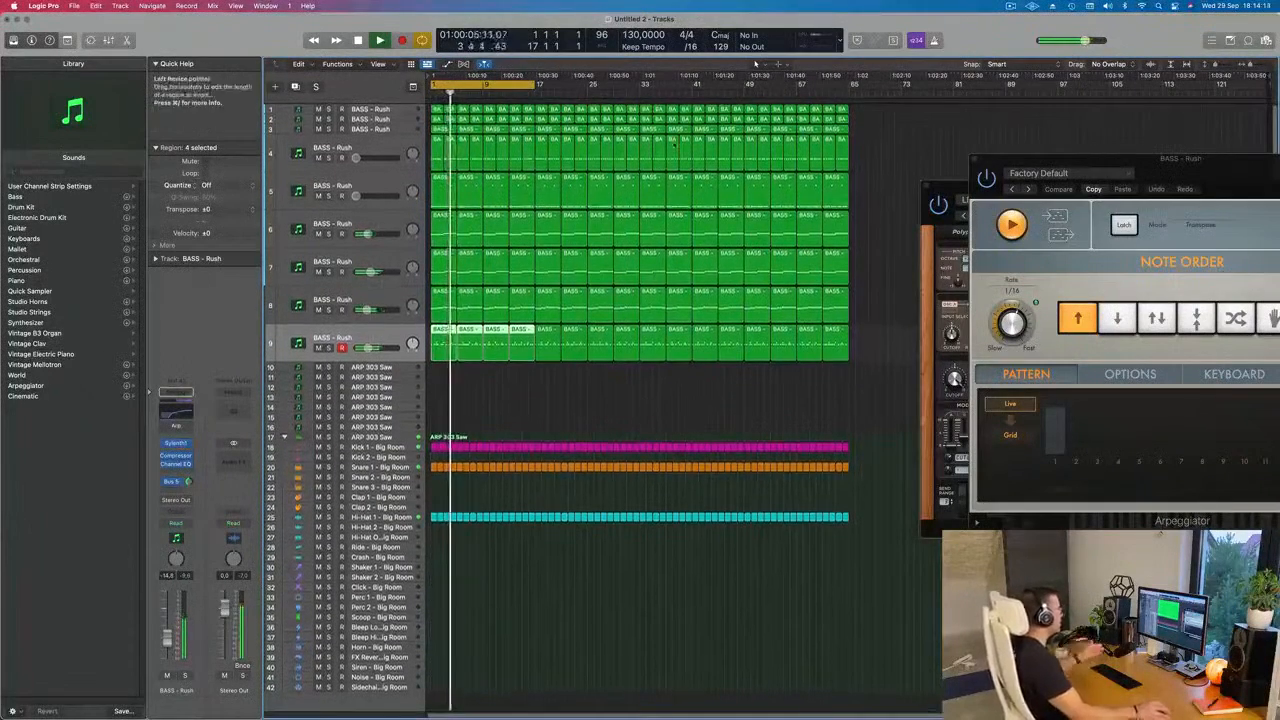
Step: Extend the cycle range to 64 bars so it covers the whole arrangement
click(388, 119)
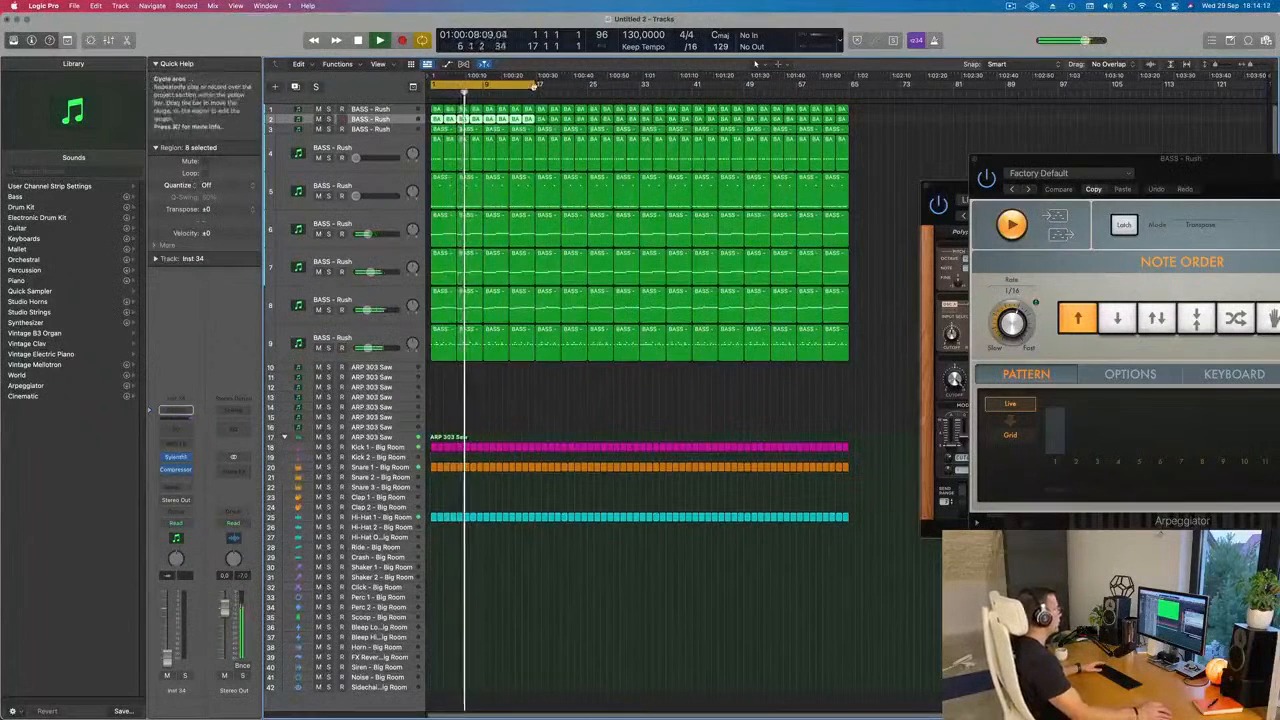
drag(537, 85, 847, 112)
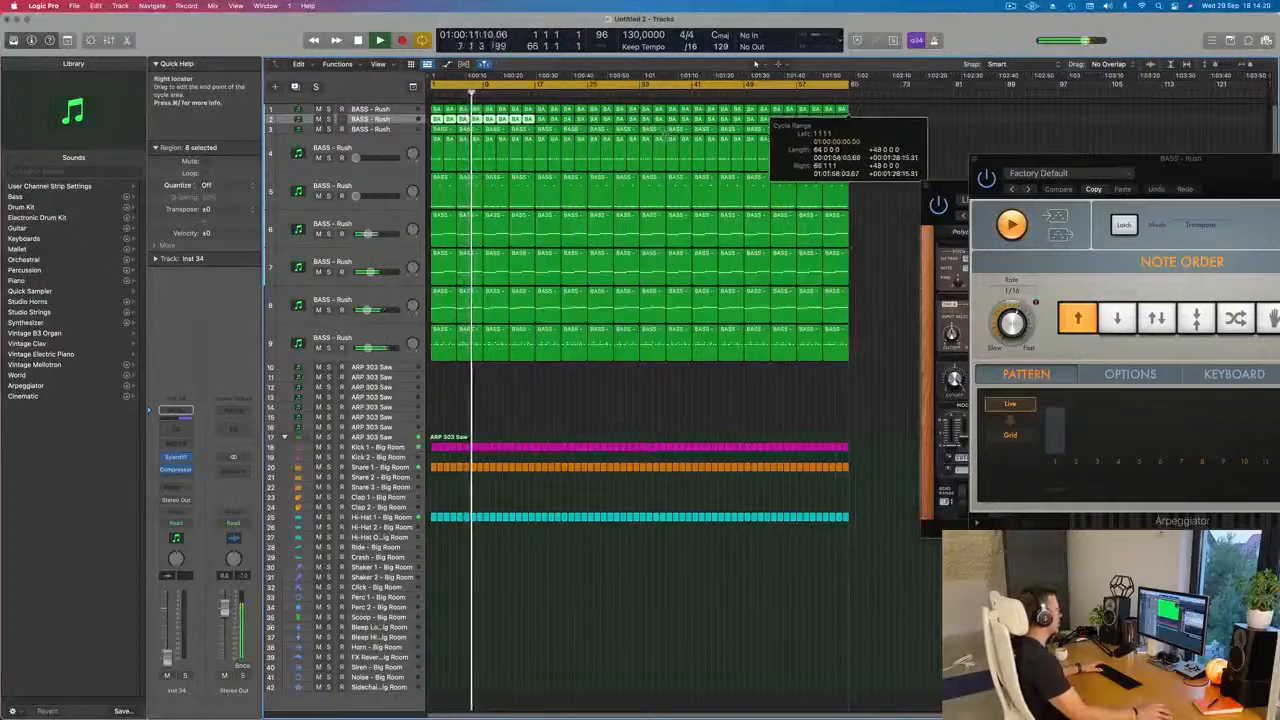
Step: Show the toolbar, enable Track Zoom and enlarge the height of BASS - Rush track 3
click(388, 130)
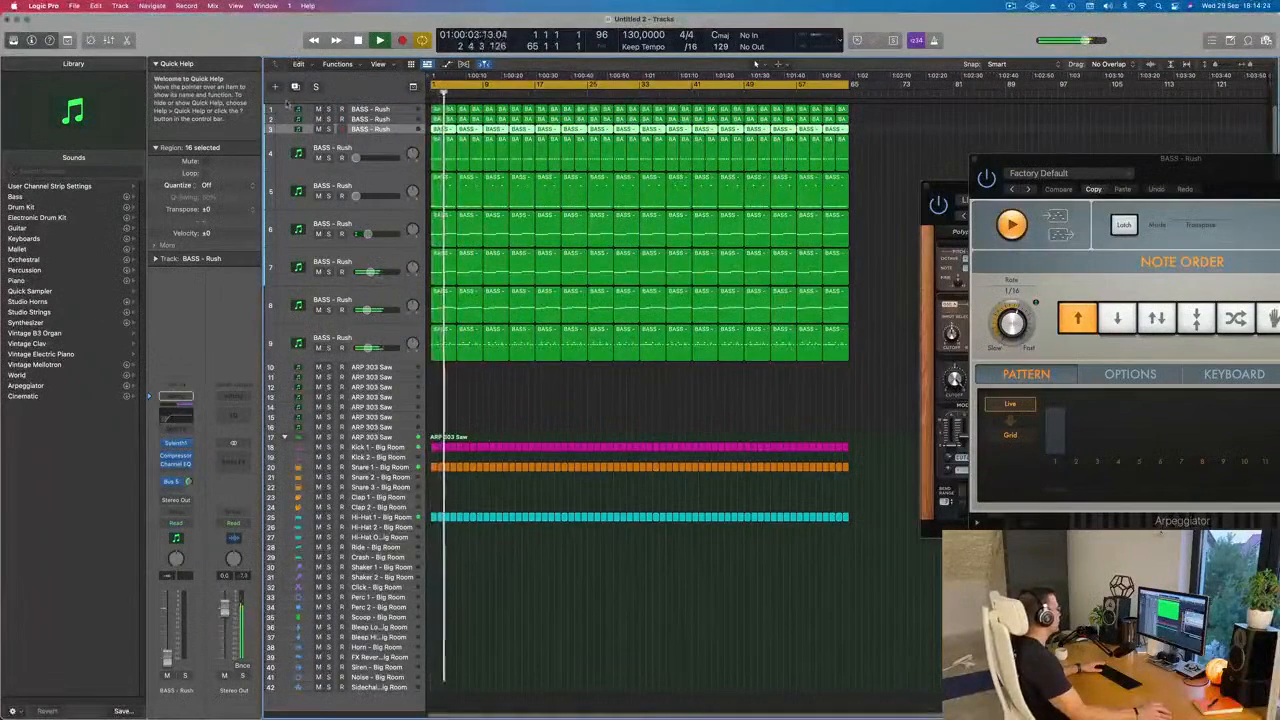
key(ctrl+alt+super+t)
click(136, 70)
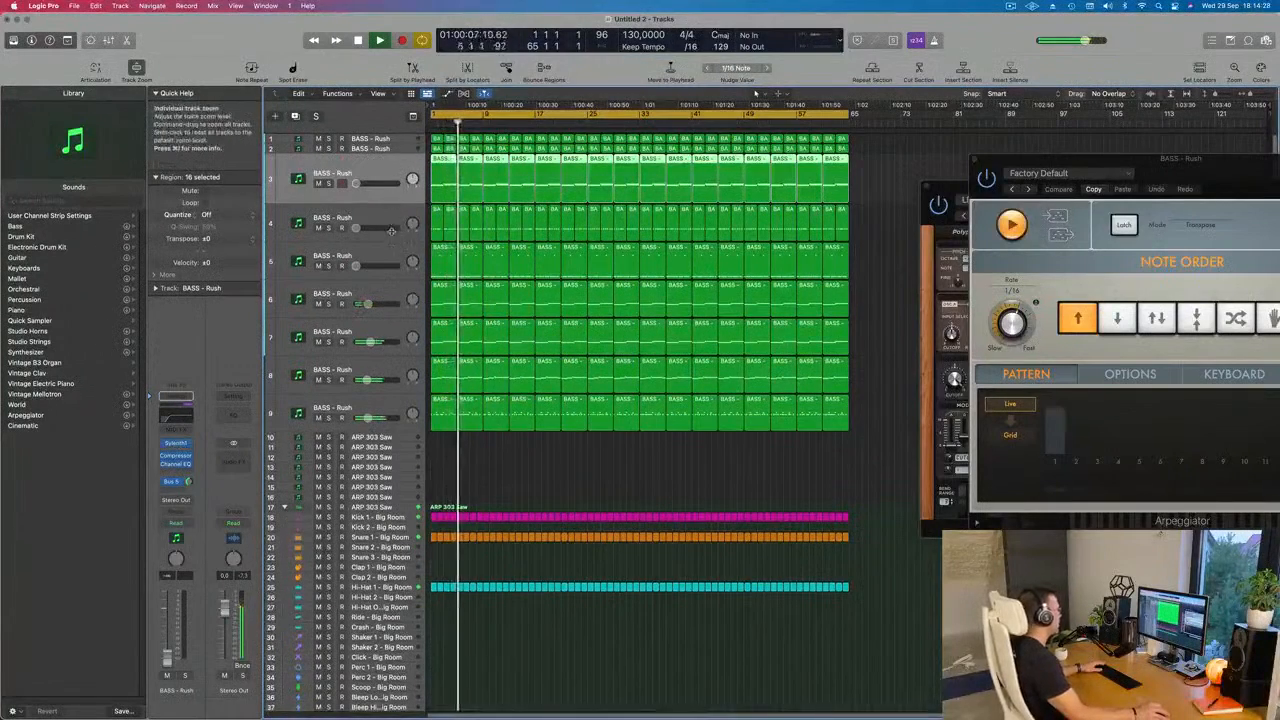
drag(392, 230, 392, 262)
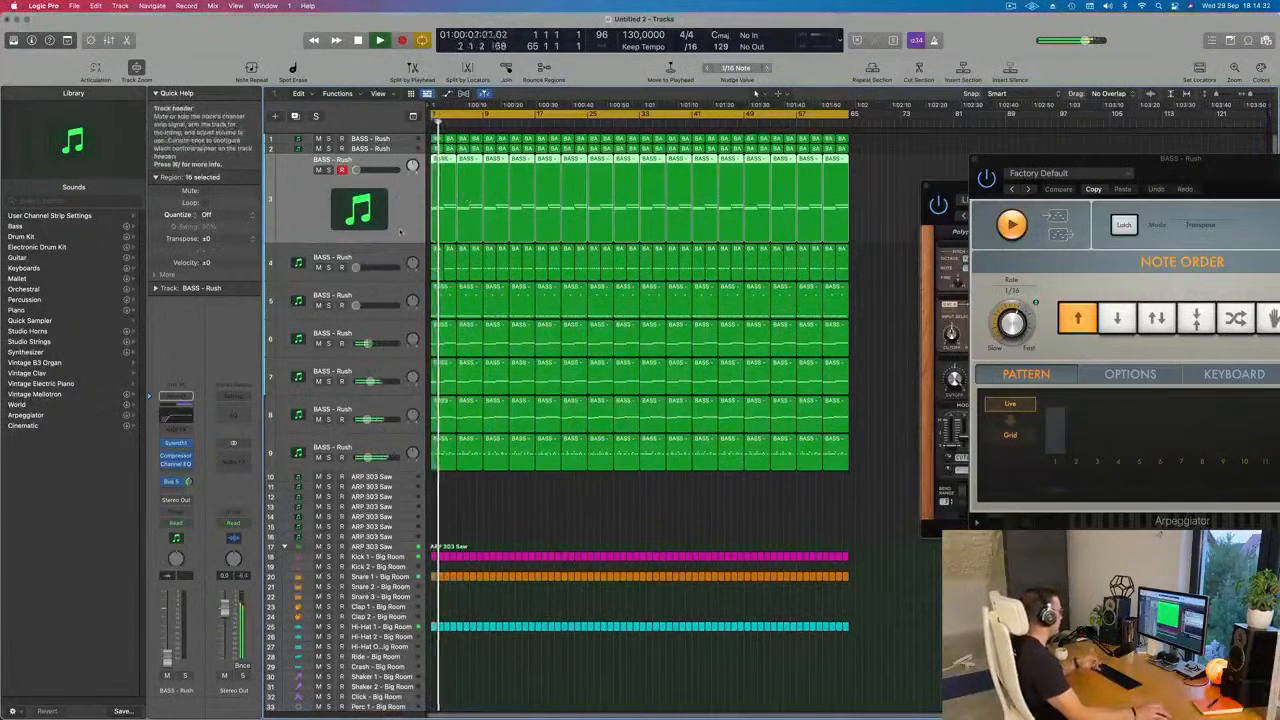
Step: Bring track 3 into the mix at about -22 dB during playback and check it briefly in solo
key(space)
key(space)
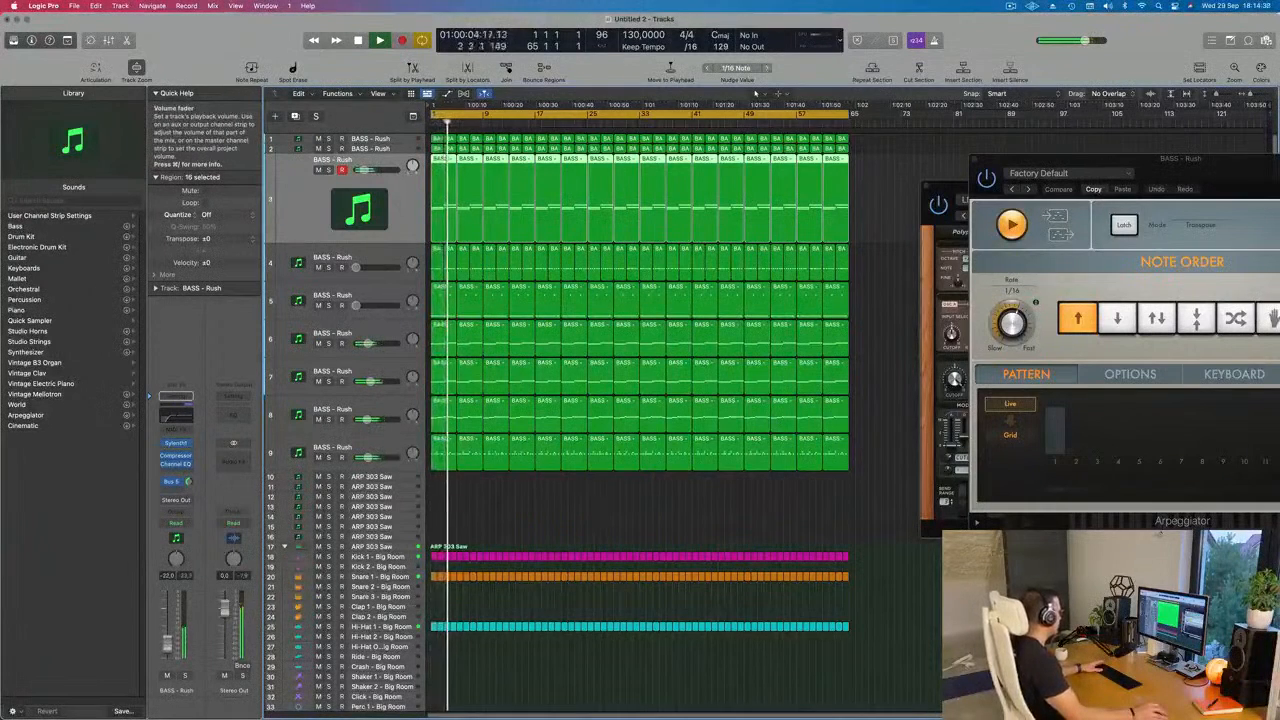
click(185, 677)
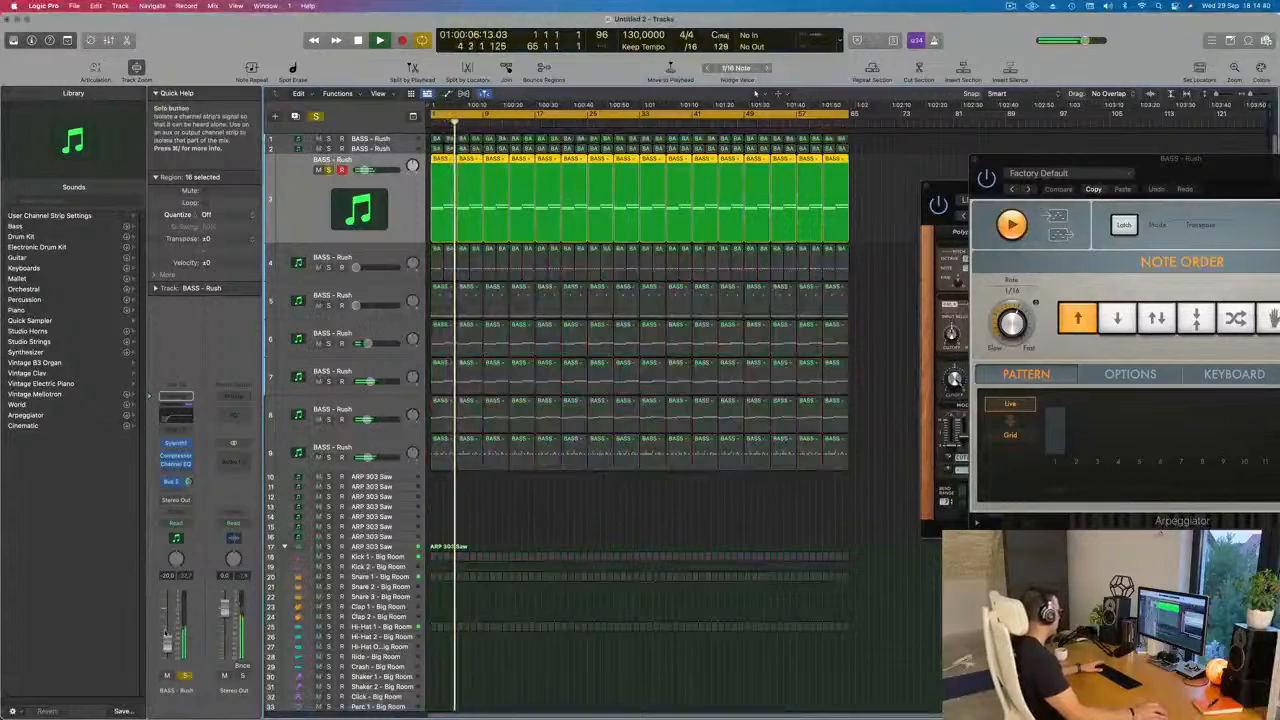
click(176, 675)
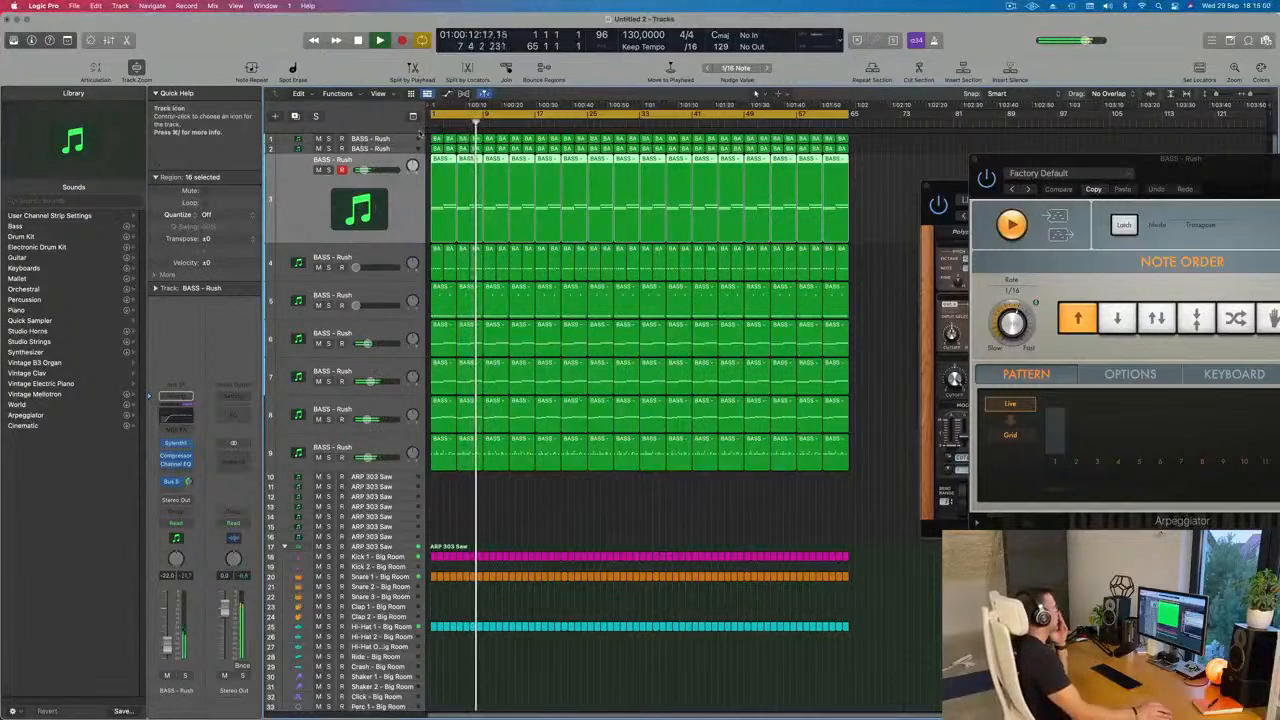
Step: Audition BASS - Rush tracks 1 and 2 within the playing mix
click(398, 151)
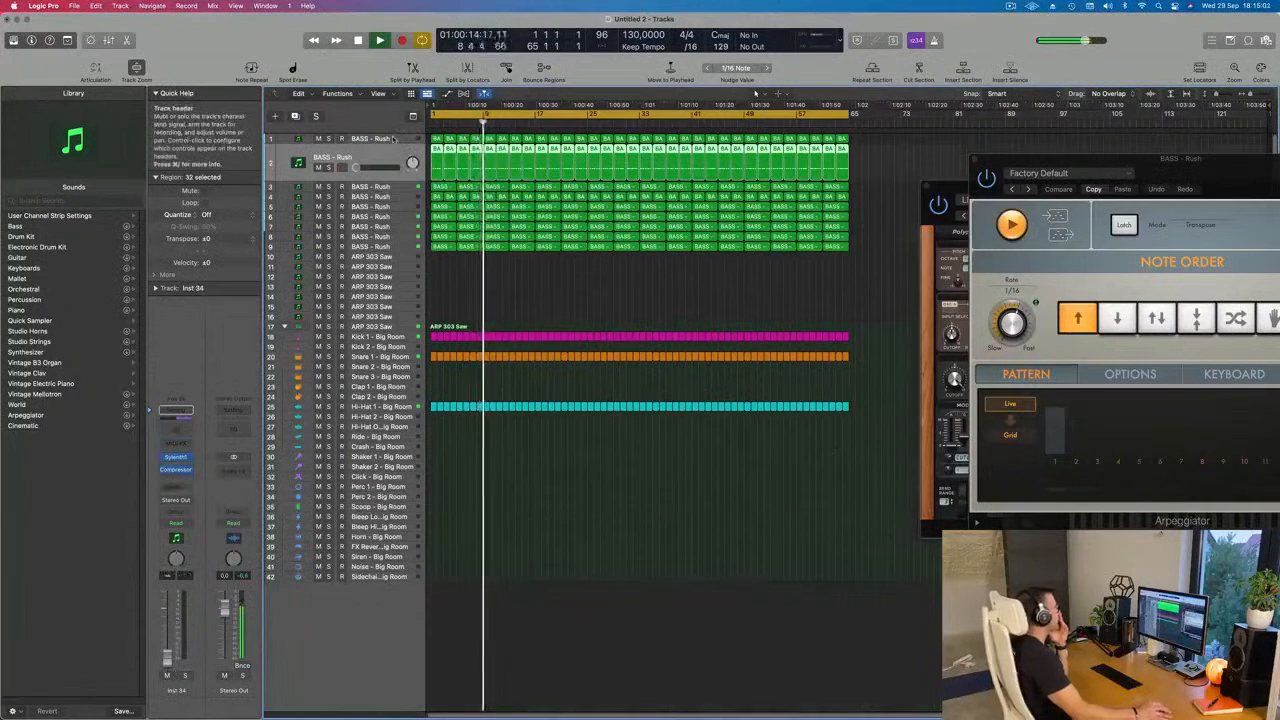
click(393, 138)
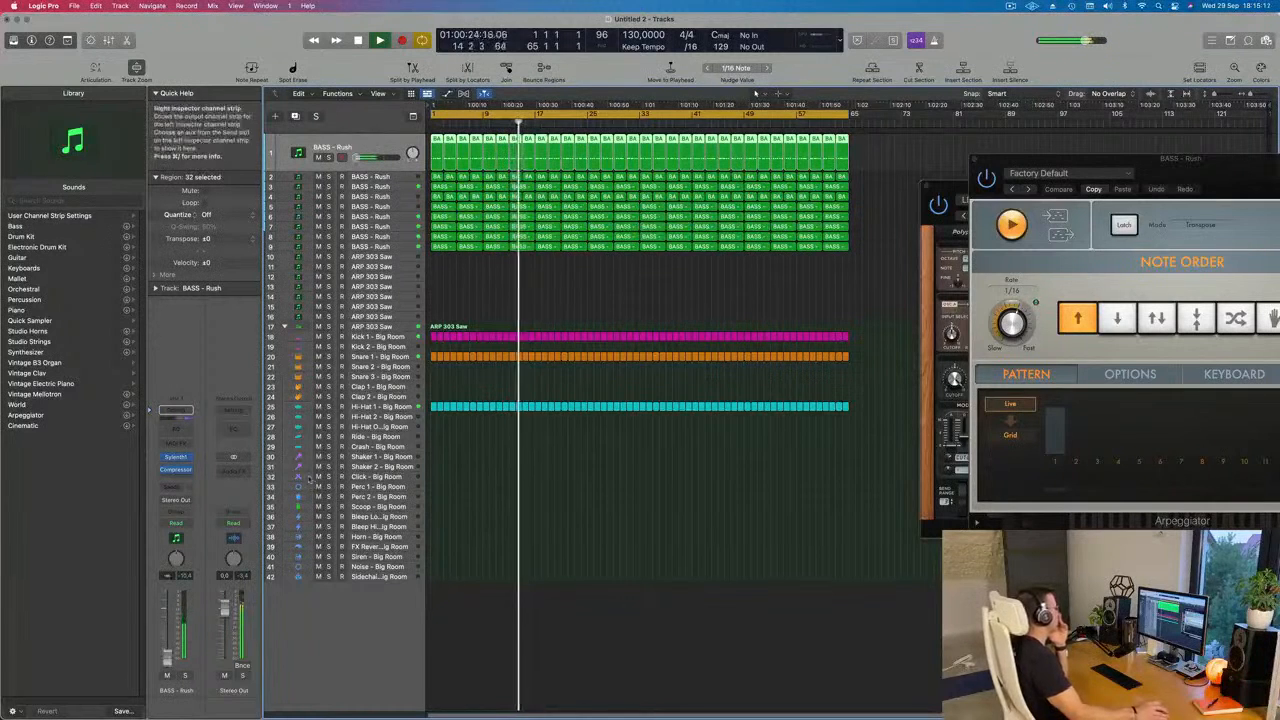
click(302, 177)
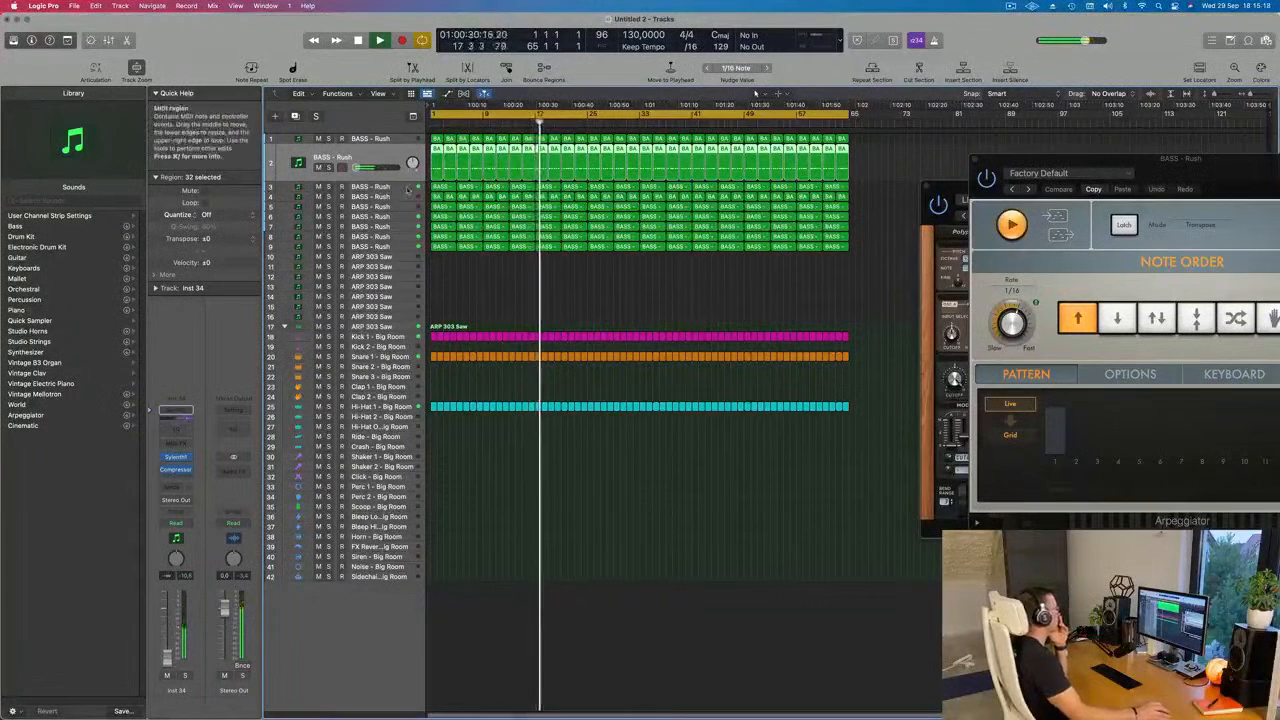
Step: Bring track 4 into the mix at about -10 dB and open its Sylenth1 instrument
click(397, 197)
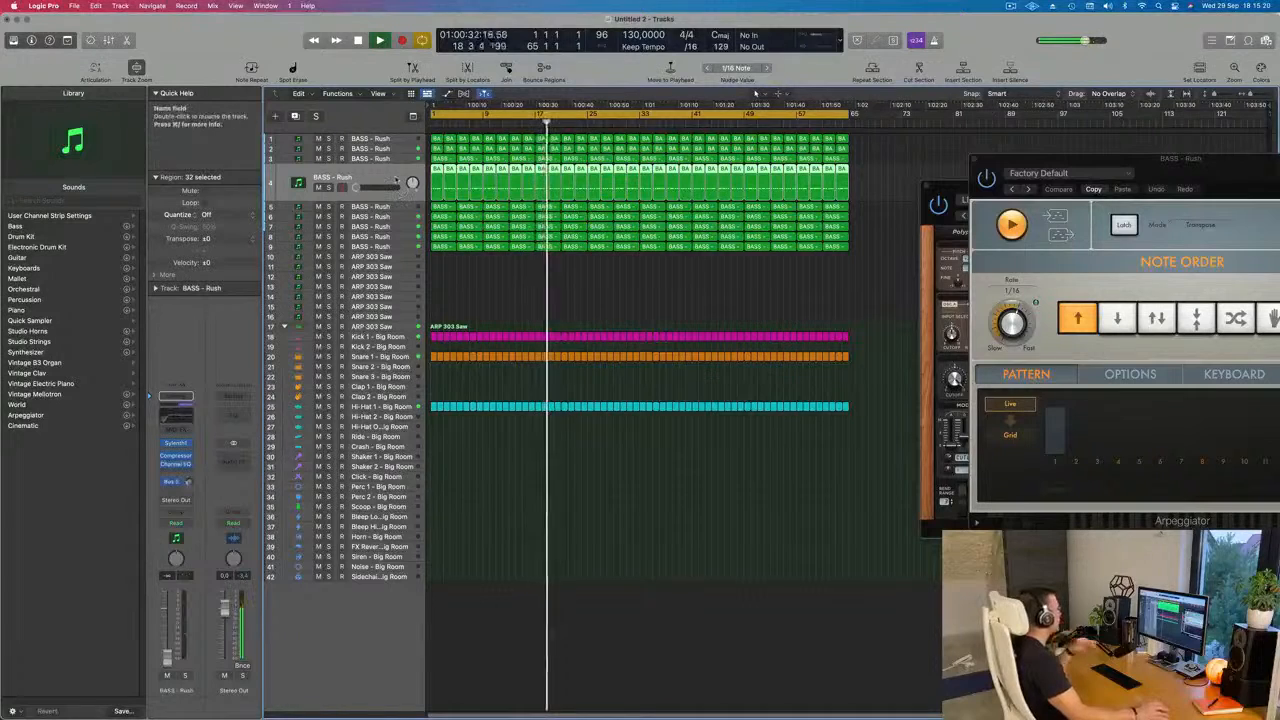
key(Return)
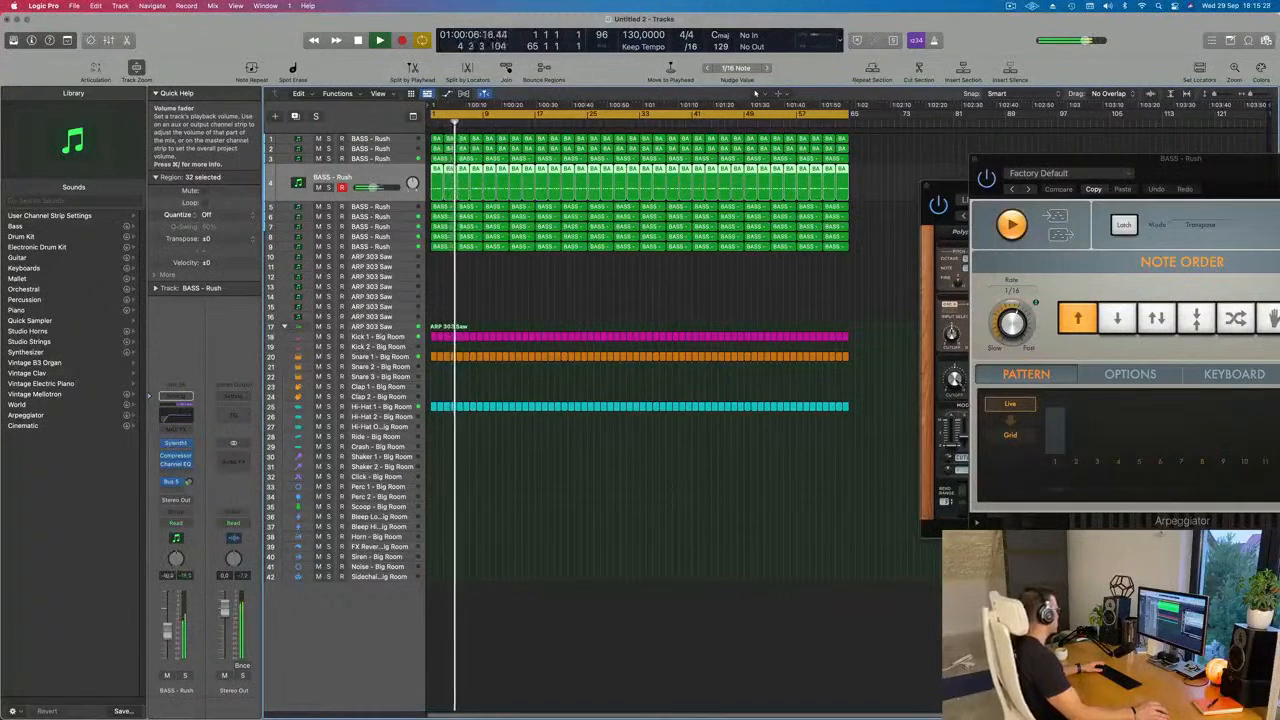
key(space)
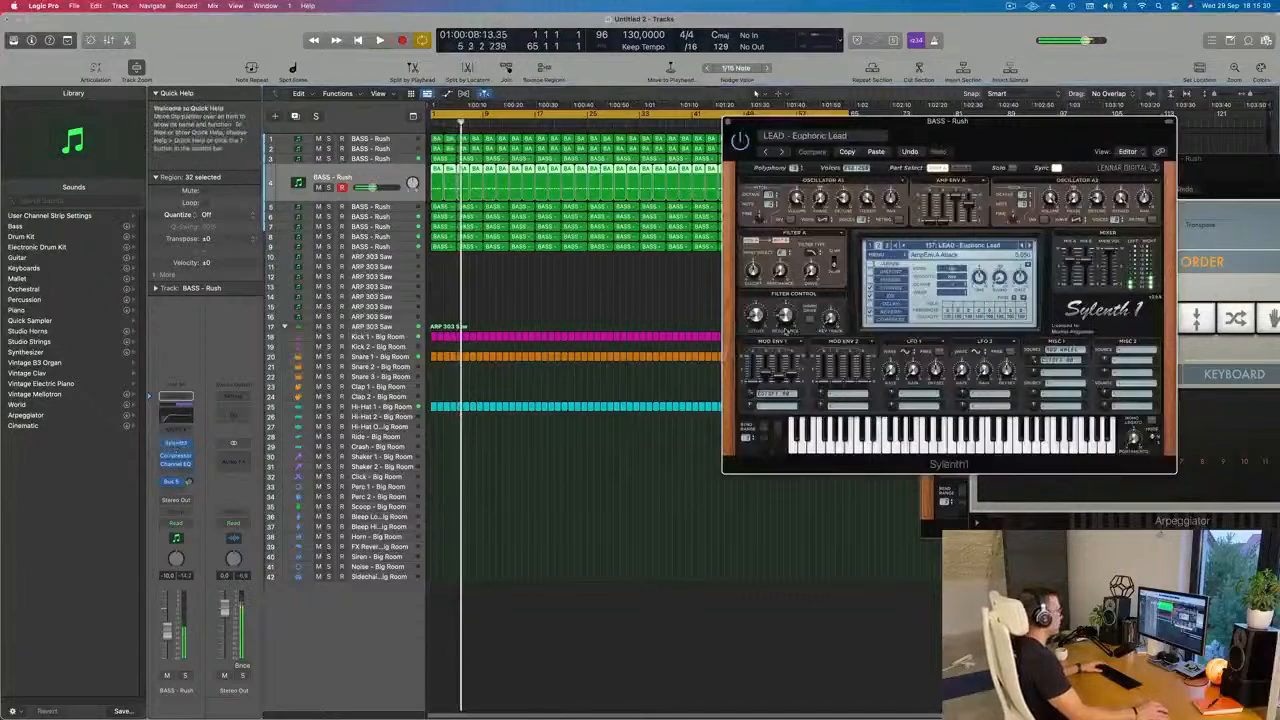
Step: Adjust the filter control cutoff in track 4's Sylenth1 during playback and lower the track's volume to about -14.6 dB
key(space)
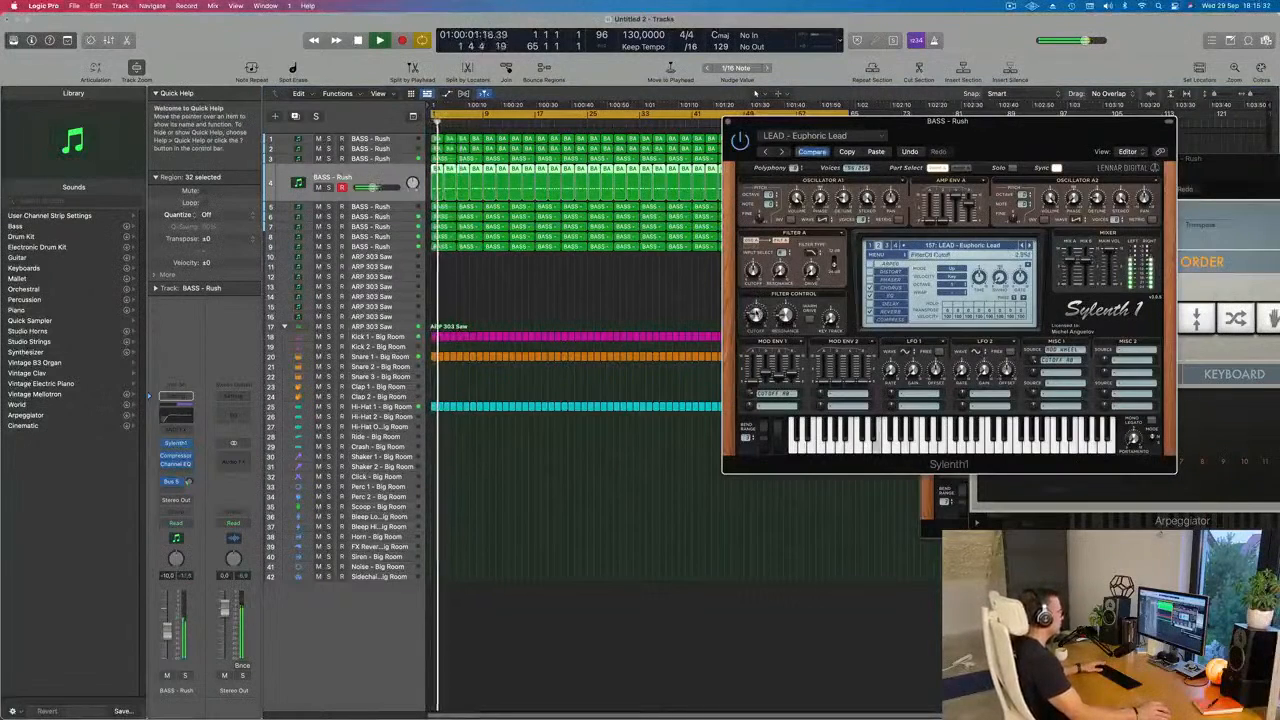
key(space)
key(space)
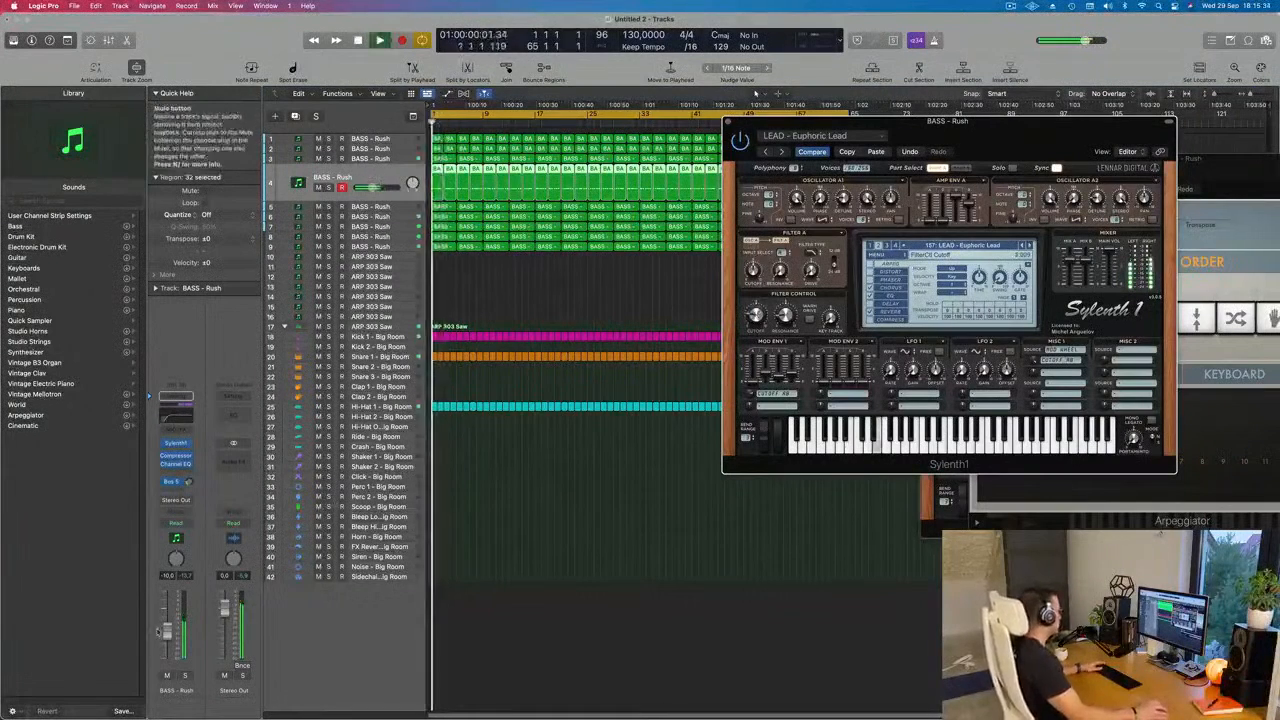
drag(167, 640, 167, 643)
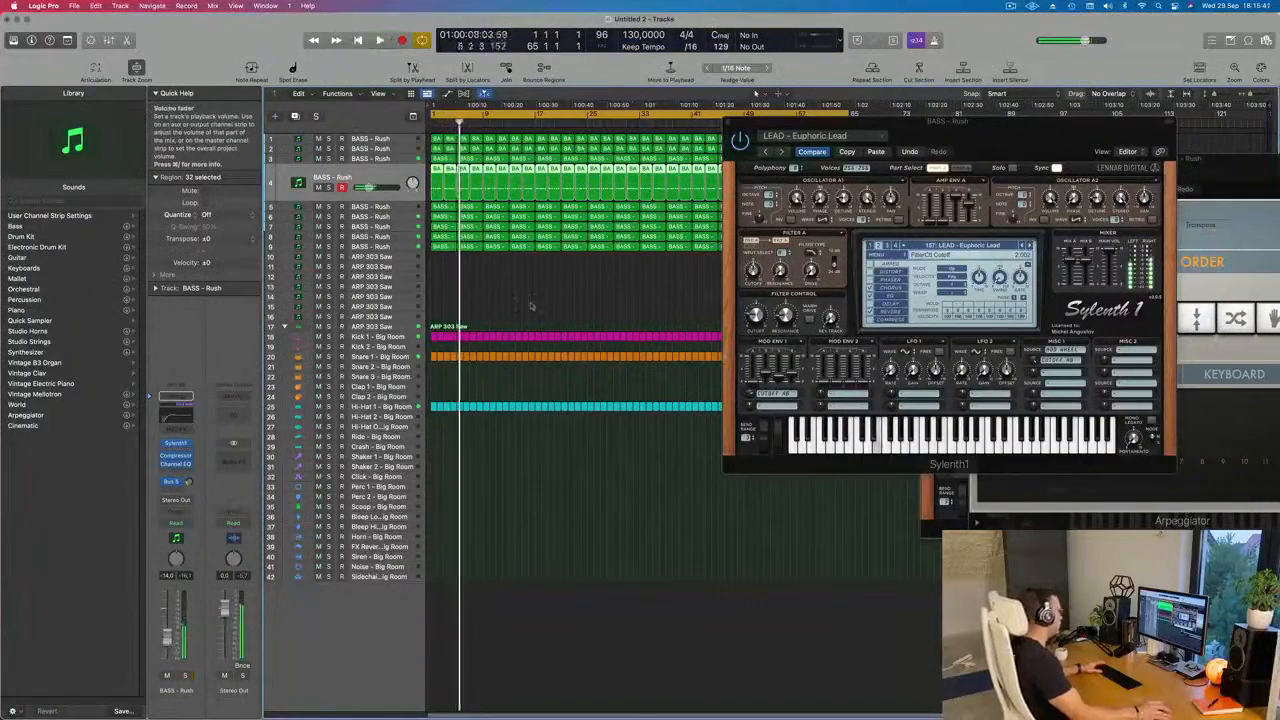
Step: Check track 4 briefly in solo, fine-tune its volume to about -13.8 dB and reposition its Sylenth1 window
drag(1031, 137, 780, 218)
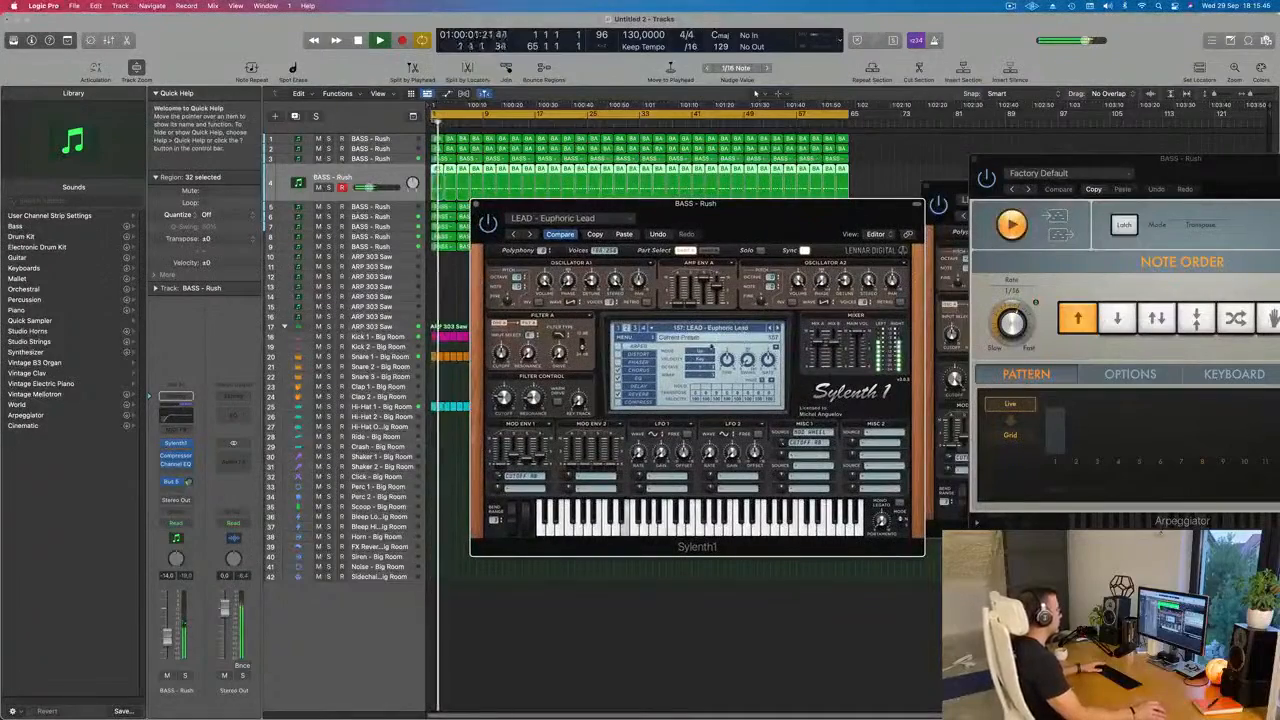
click(185, 676)
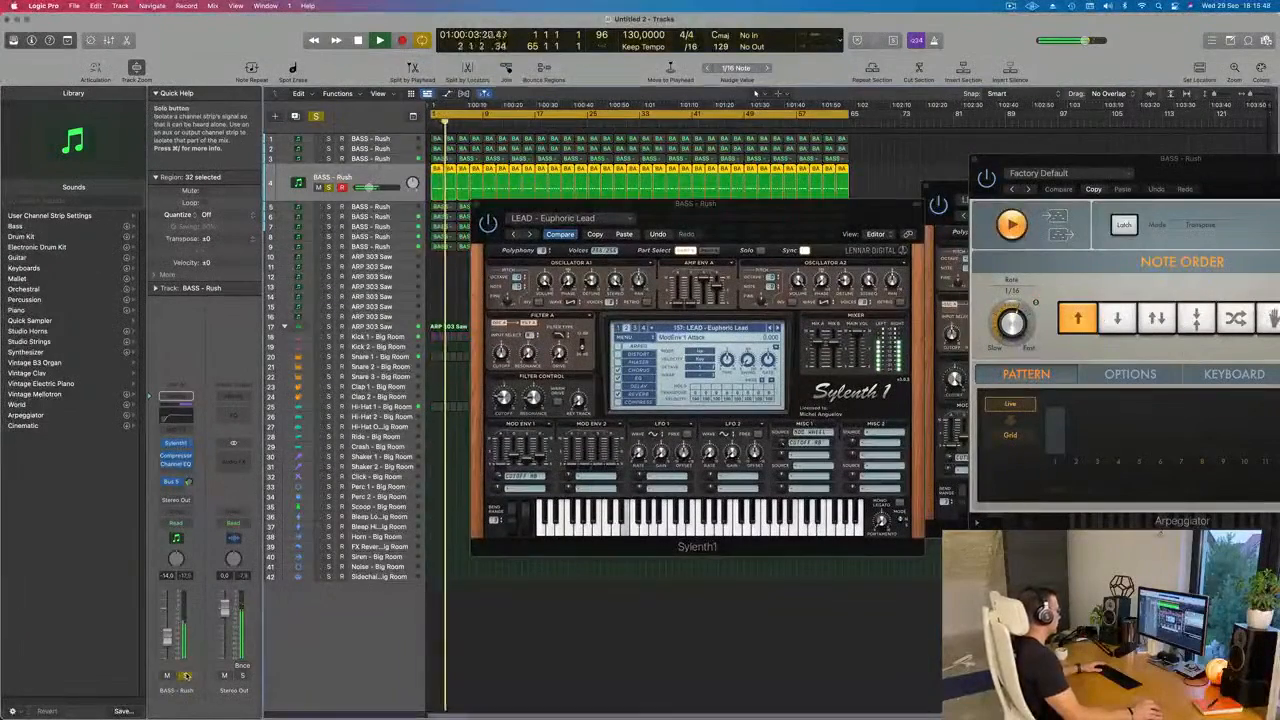
click(185, 676)
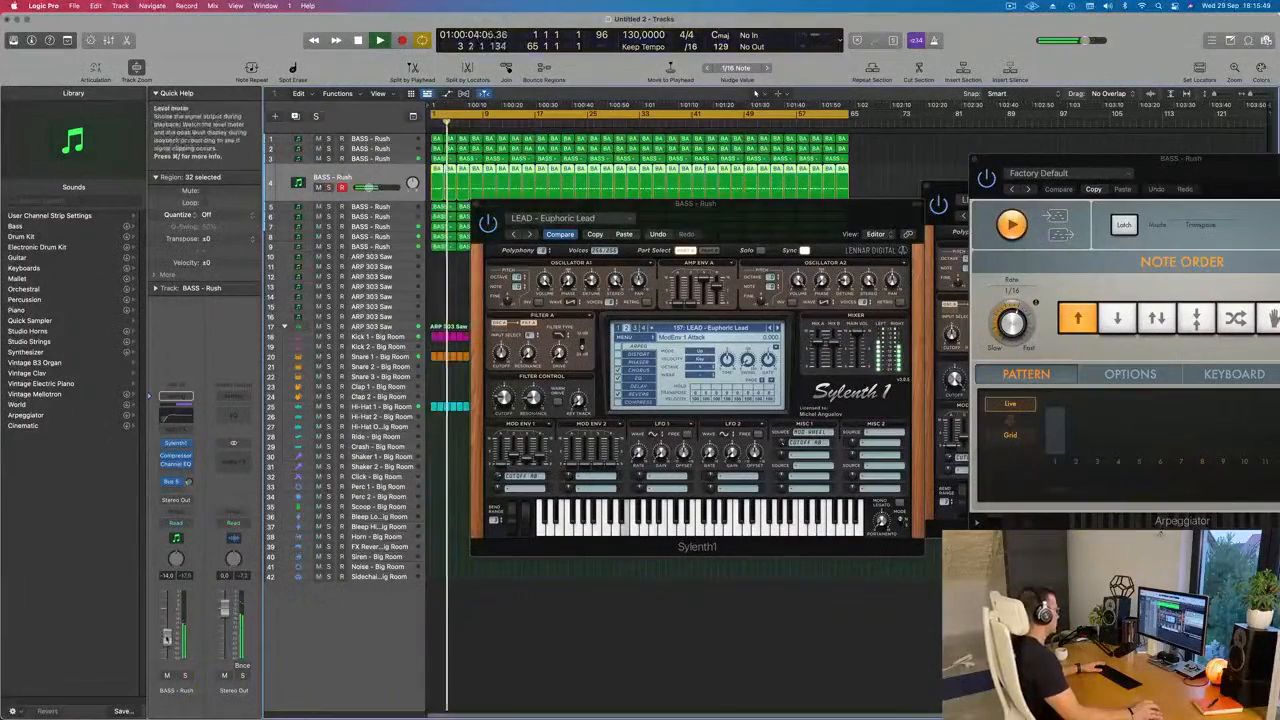
click(176, 444)
click(176, 444)
drag(788, 217, 823, 180)
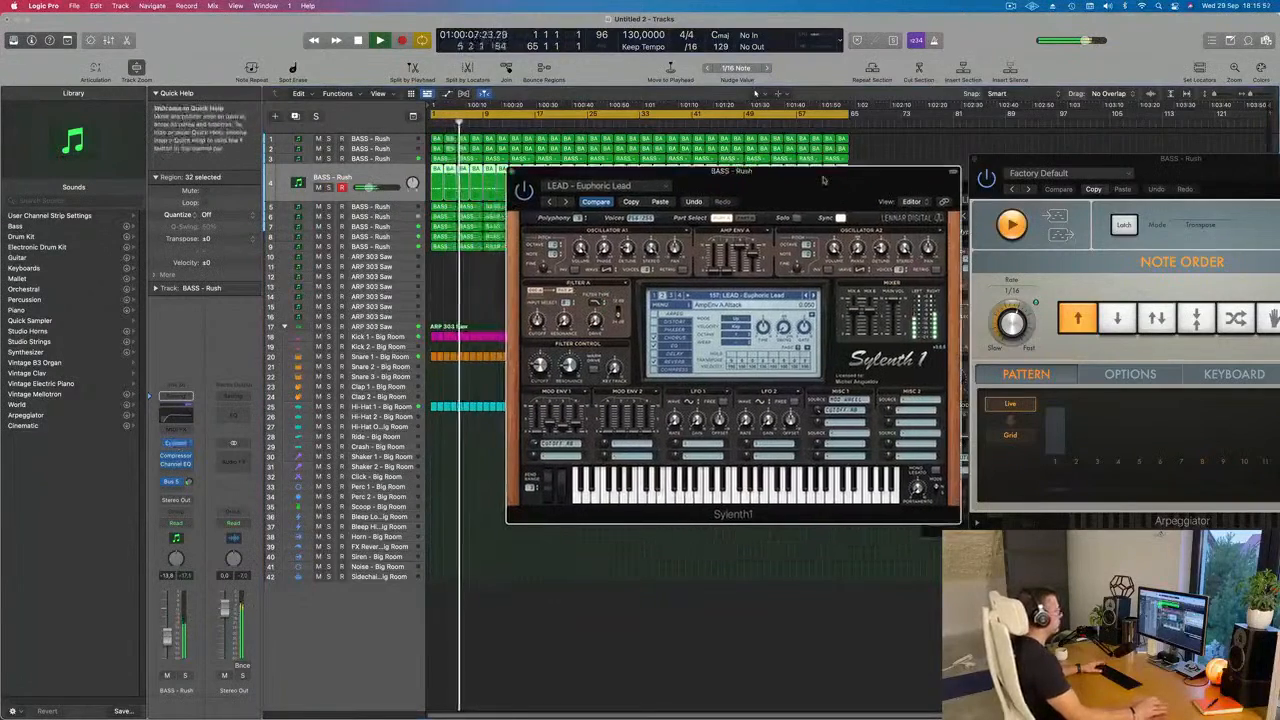
Step: Load the PLUCK - 4AM preset in track 4's Sylenth1 and raise the track's volume to about -12.2 dB
key(Return)
click(727, 296)
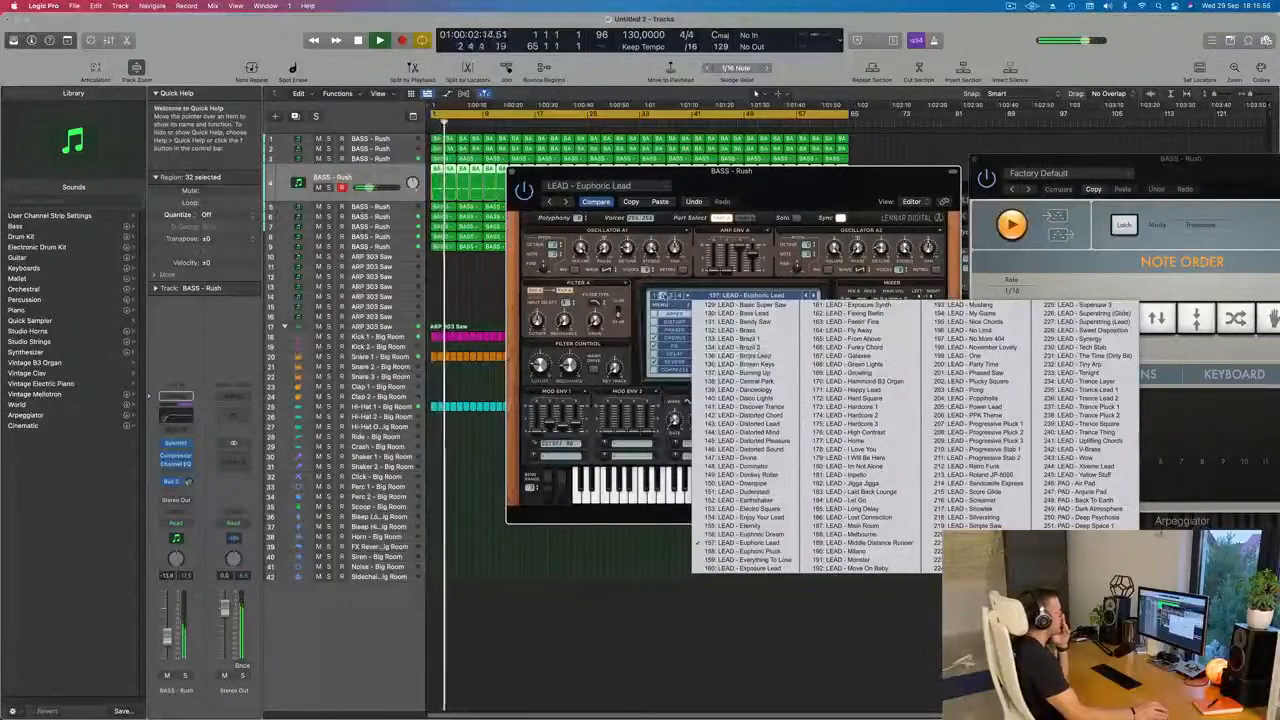
click(671, 296)
click(706, 296)
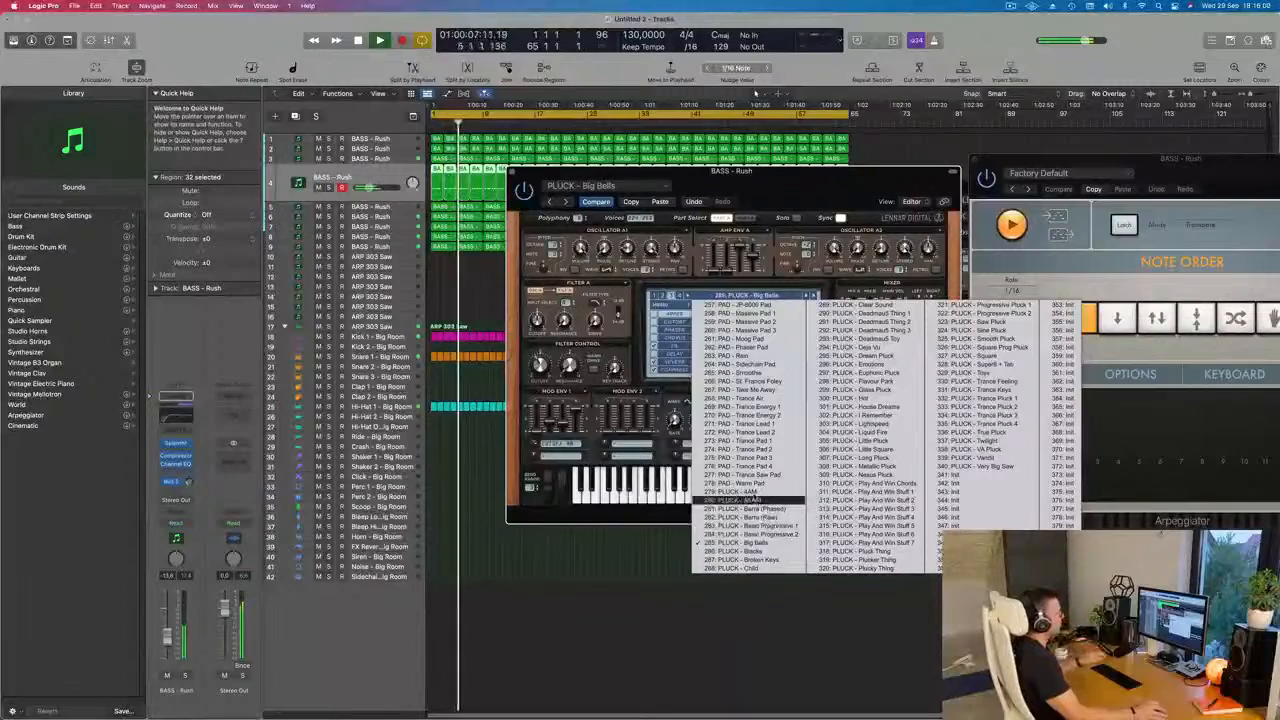
click(752, 499)
drag(815, 200, 856, 285)
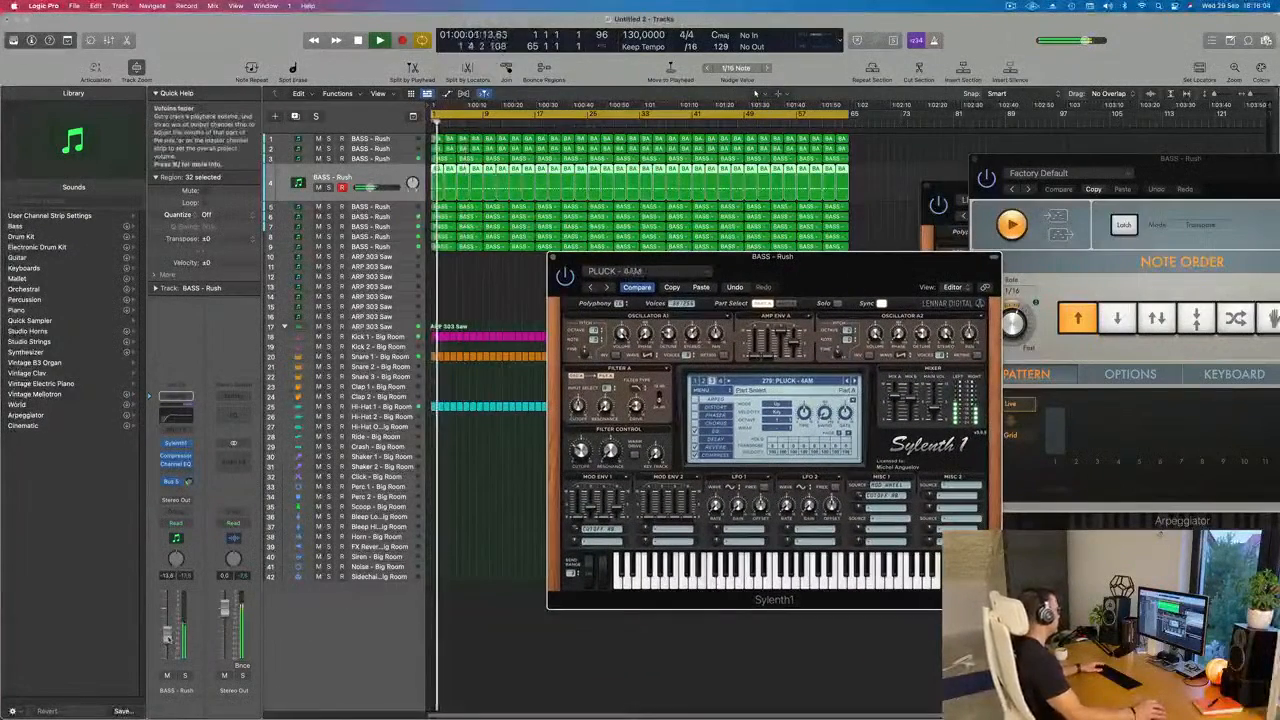
drag(168, 638, 168, 634)
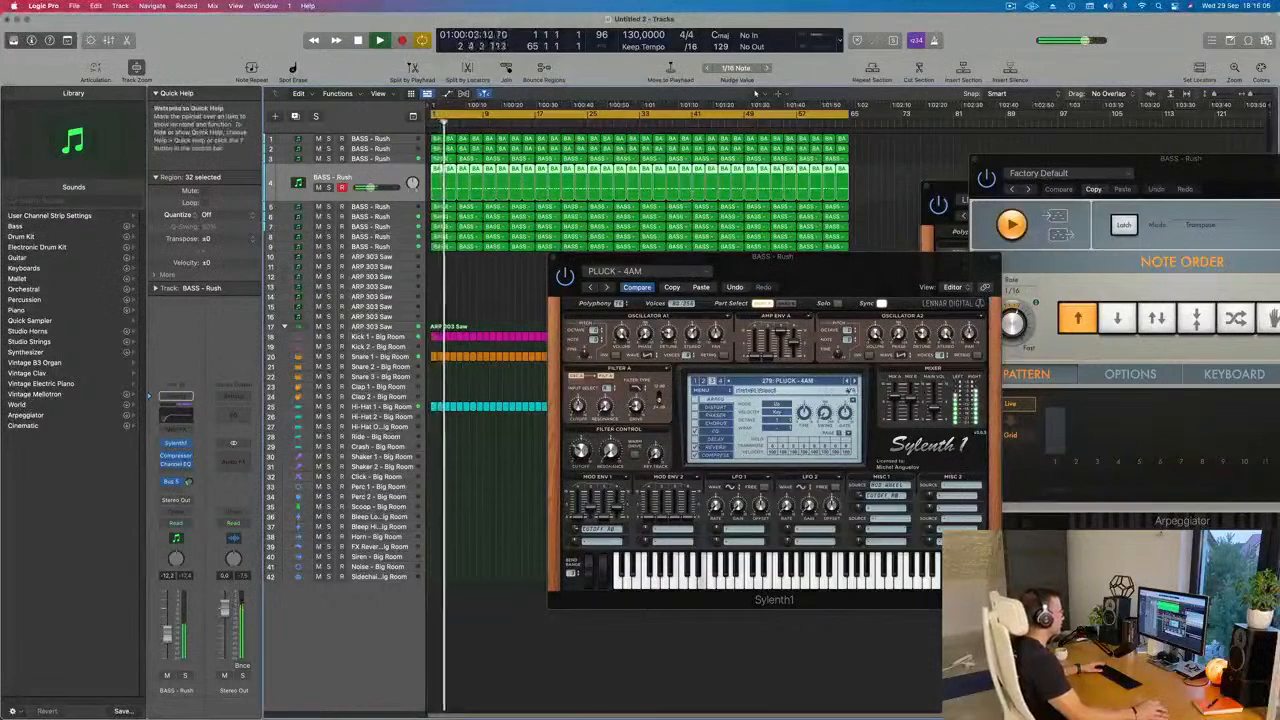
Step: Step forward through track 4's Sylenth1 pluck presets during playback as far as PLUCK - Child
click(853, 381)
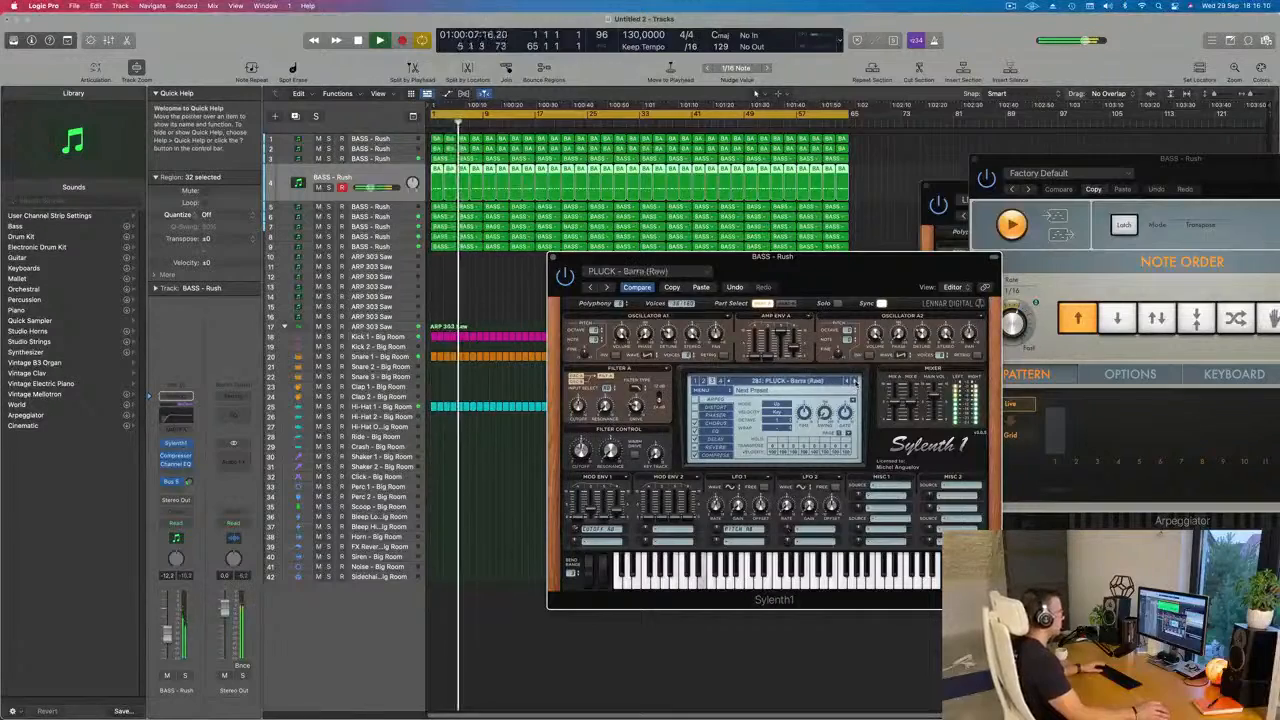
click(855, 381)
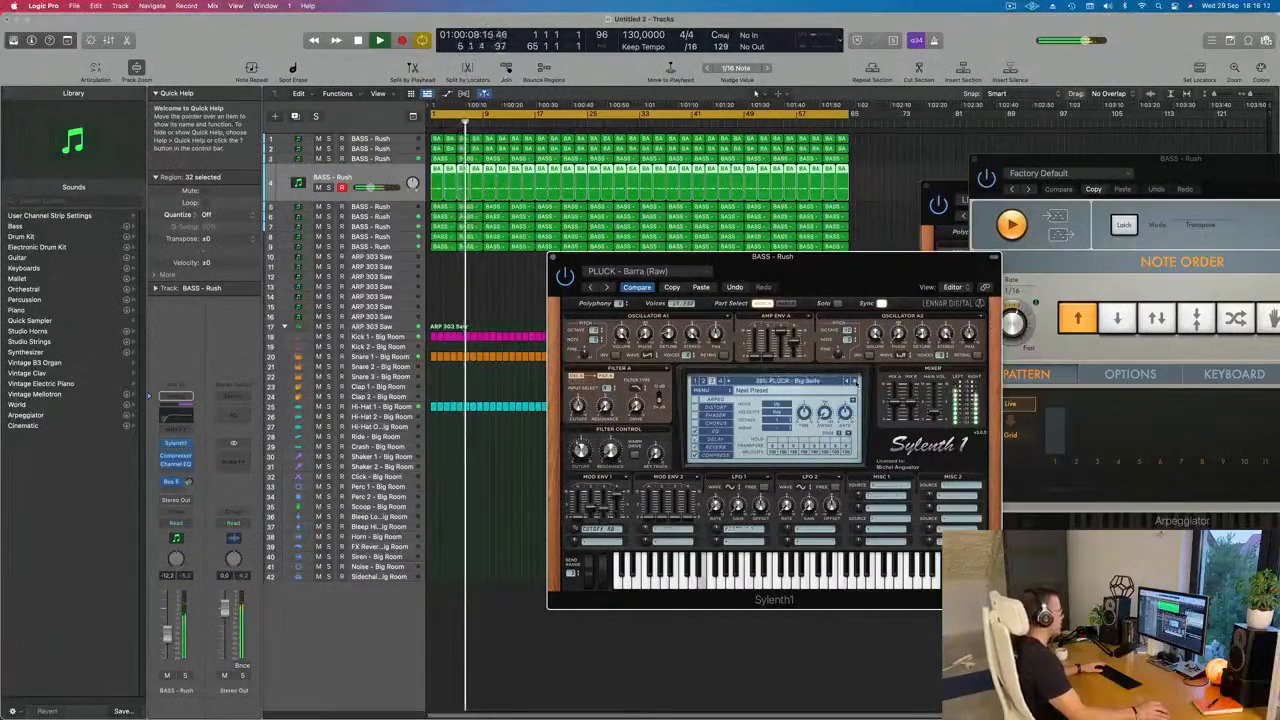
click(855, 381)
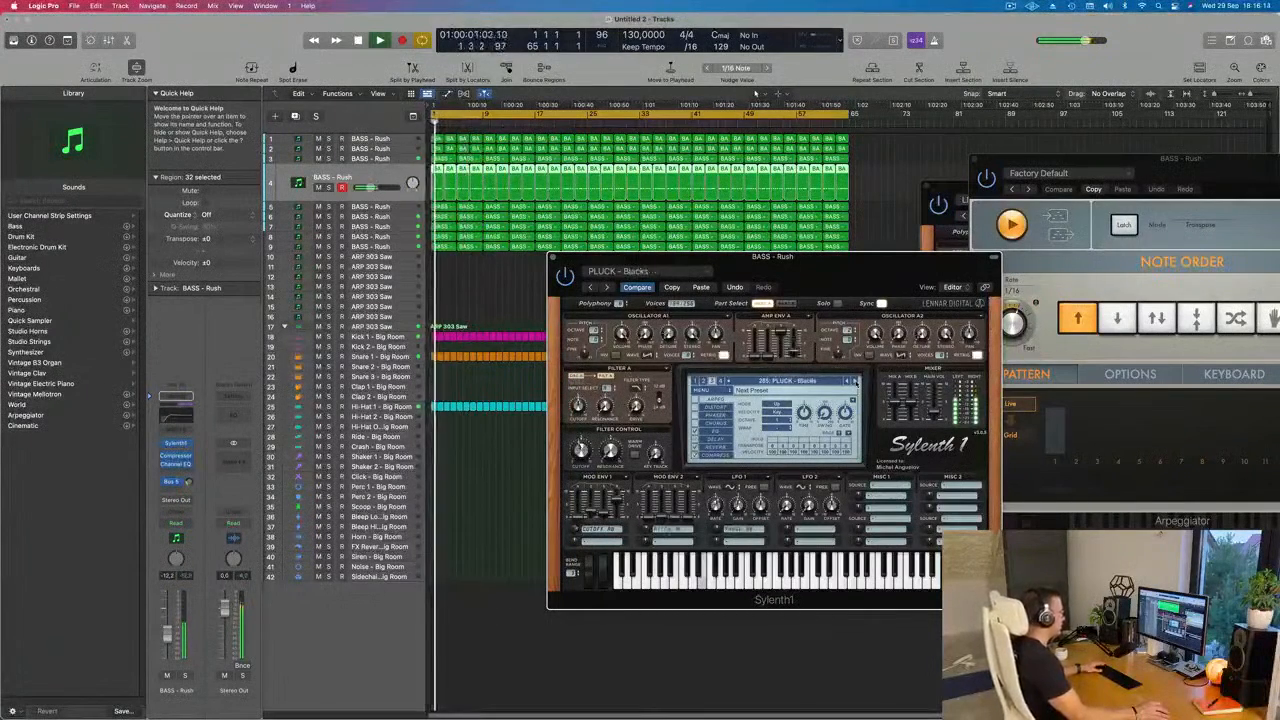
click(855, 381)
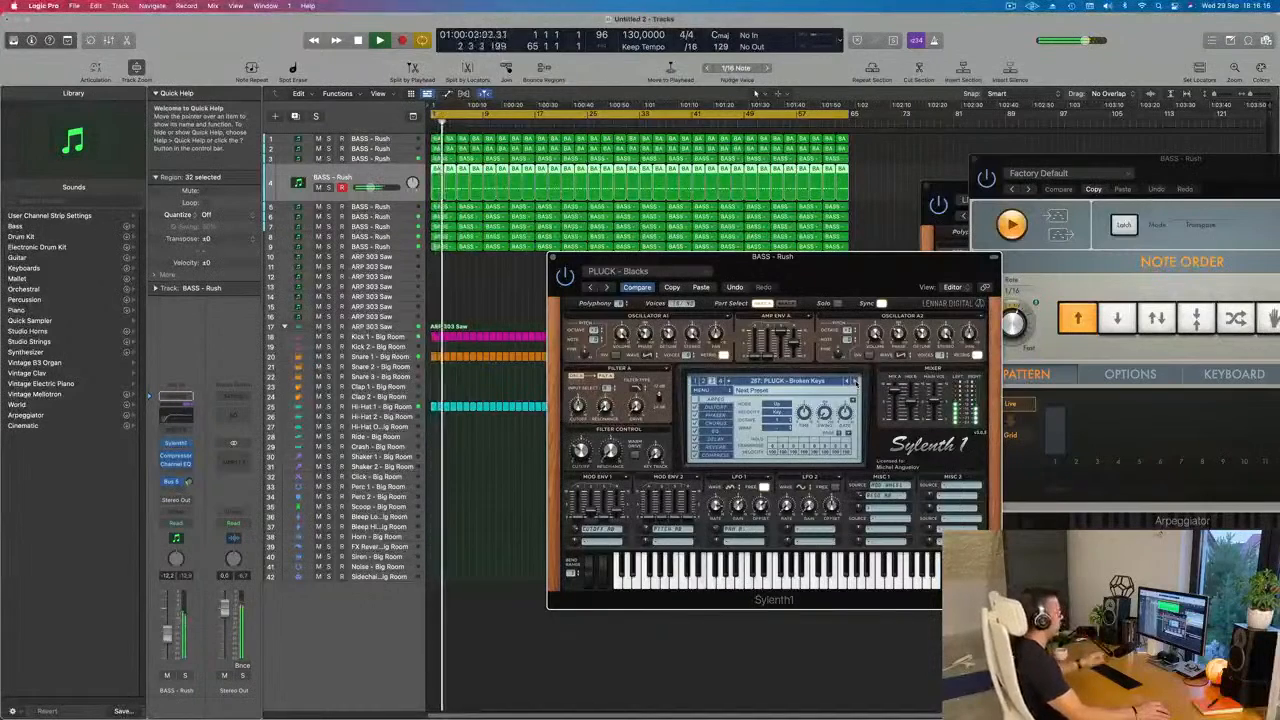
click(855, 381)
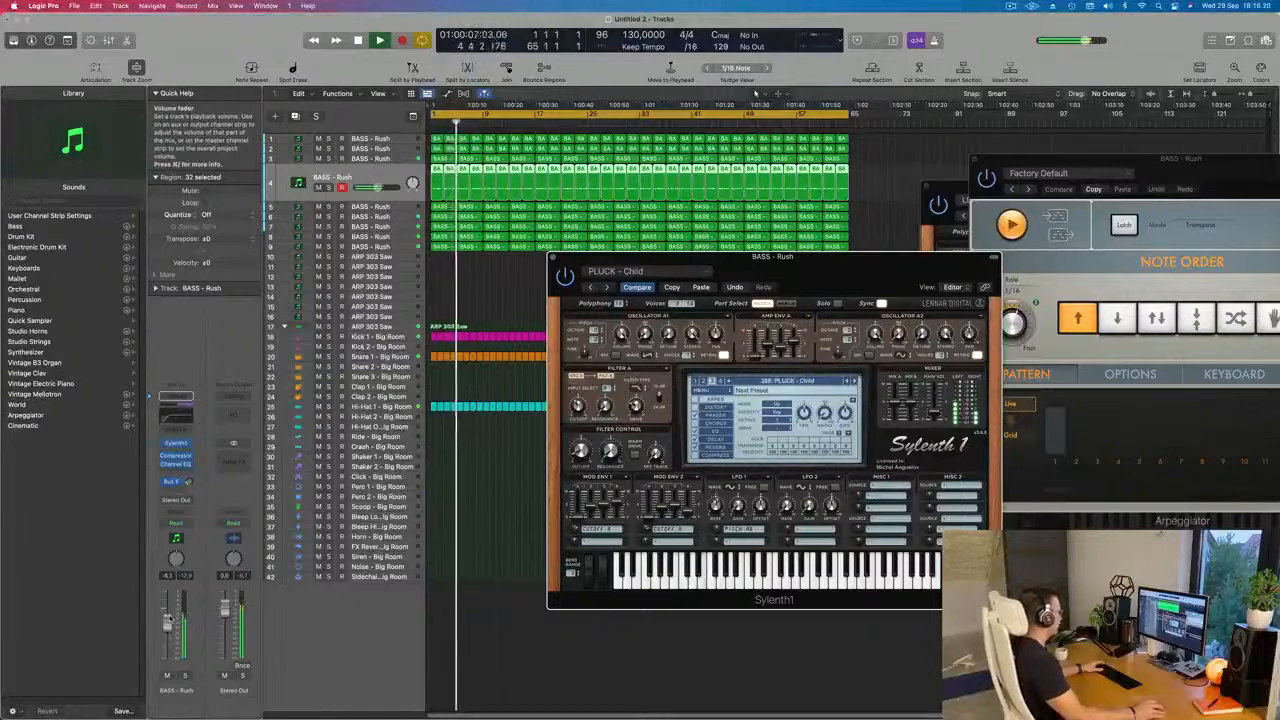
Step: Raise track 4's volume to about -6.1 dB and adjust its Bus 5 send
drag(168, 627, 168, 622)
click(180, 481)
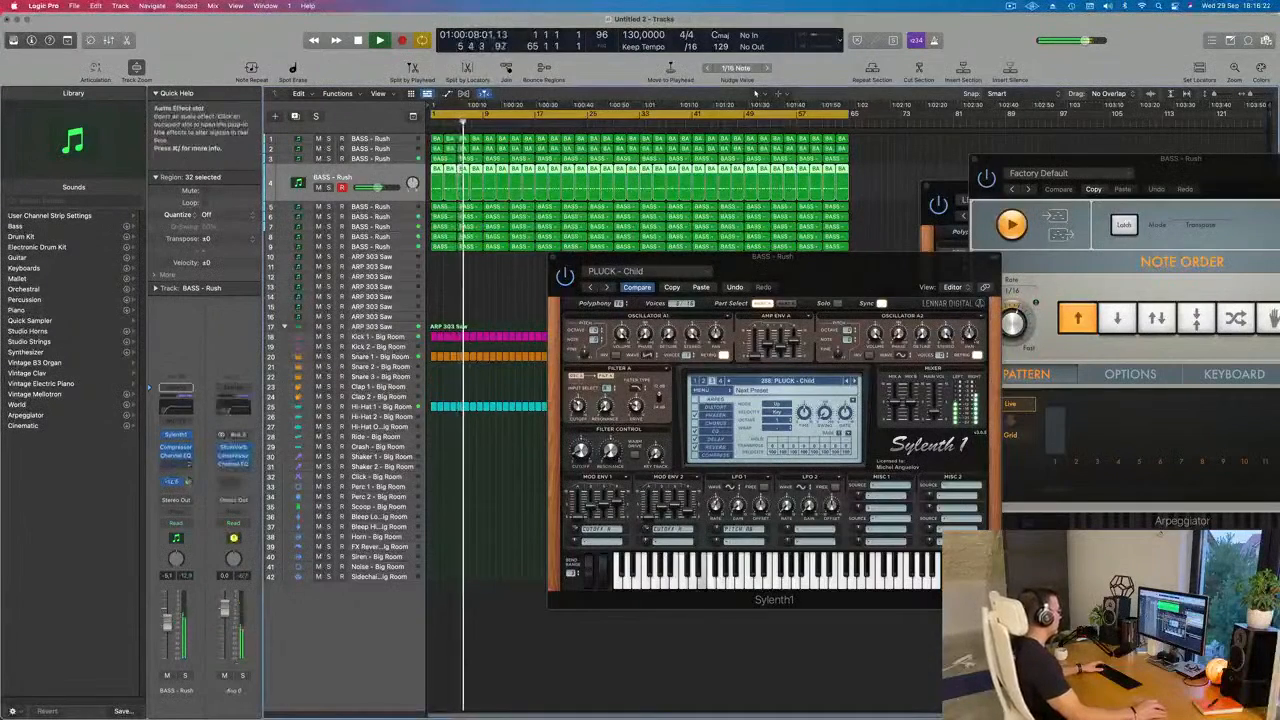
Step: Step forward through track 4's Sylenth1 pluck presets during playback, from PLUCK - Child as far as PLUCK - Hot
click(853, 381)
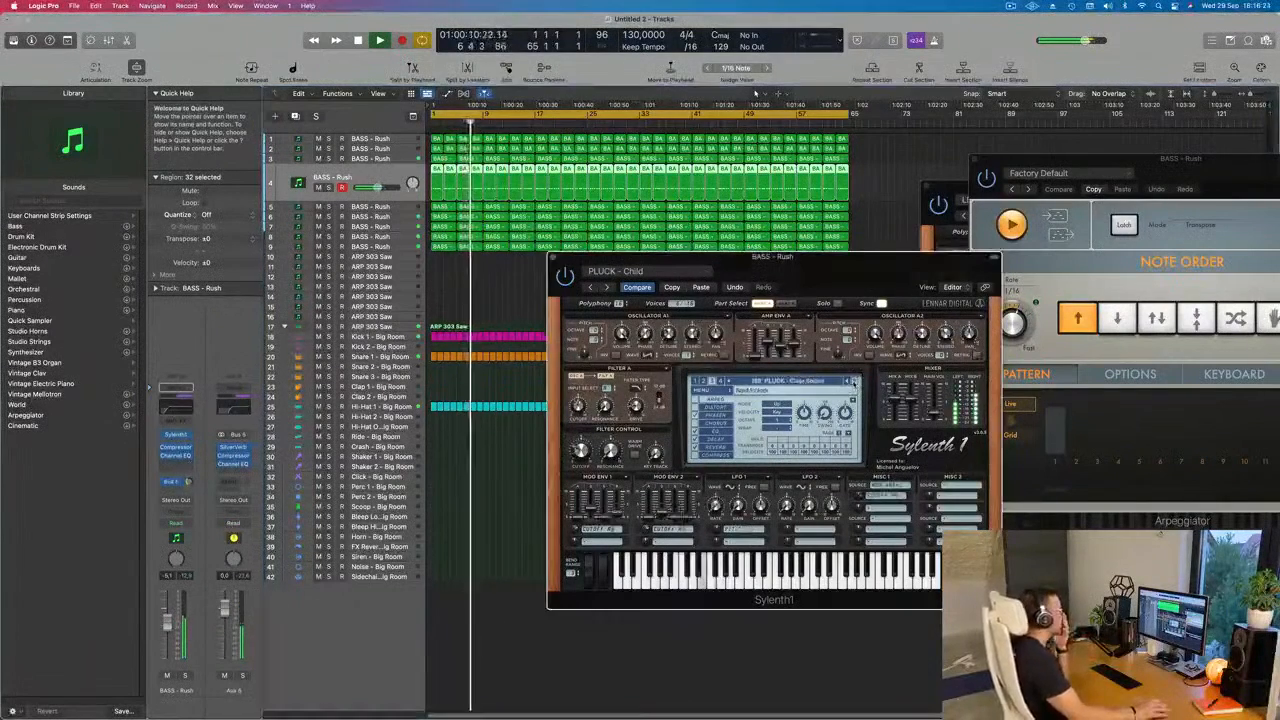
click(853, 381)
click(853, 381)
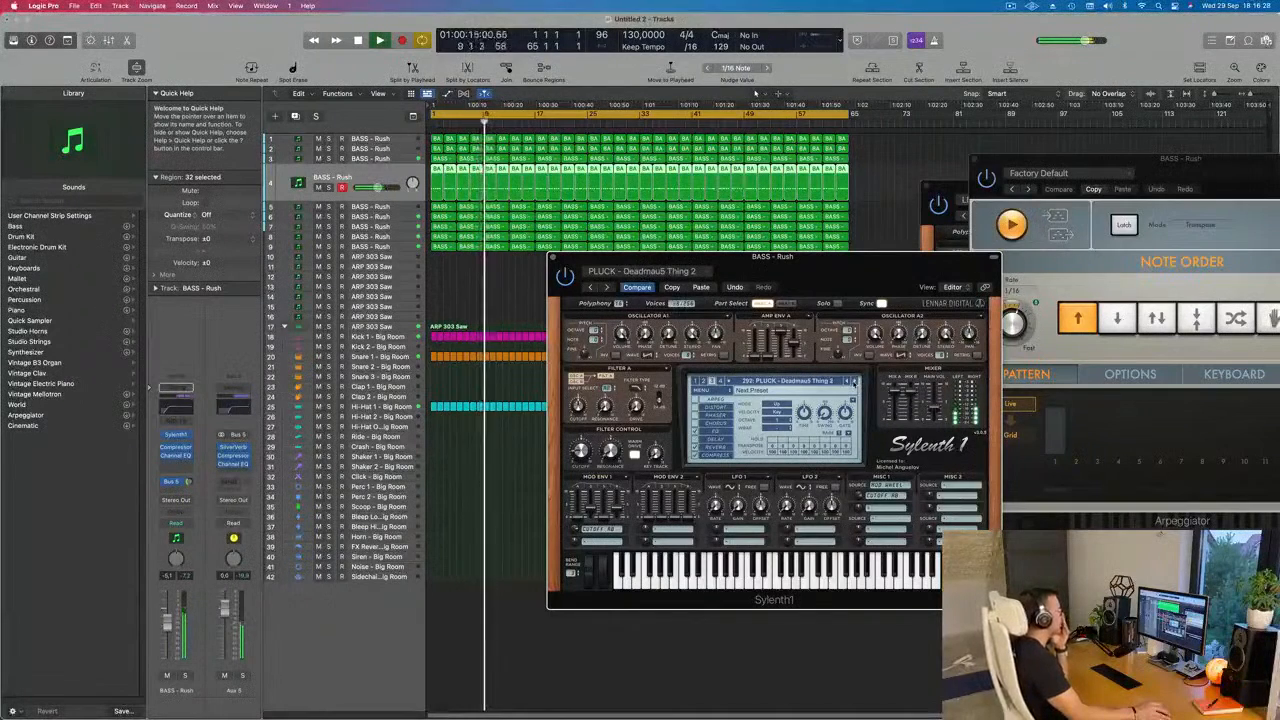
click(853, 381)
click(853, 381)
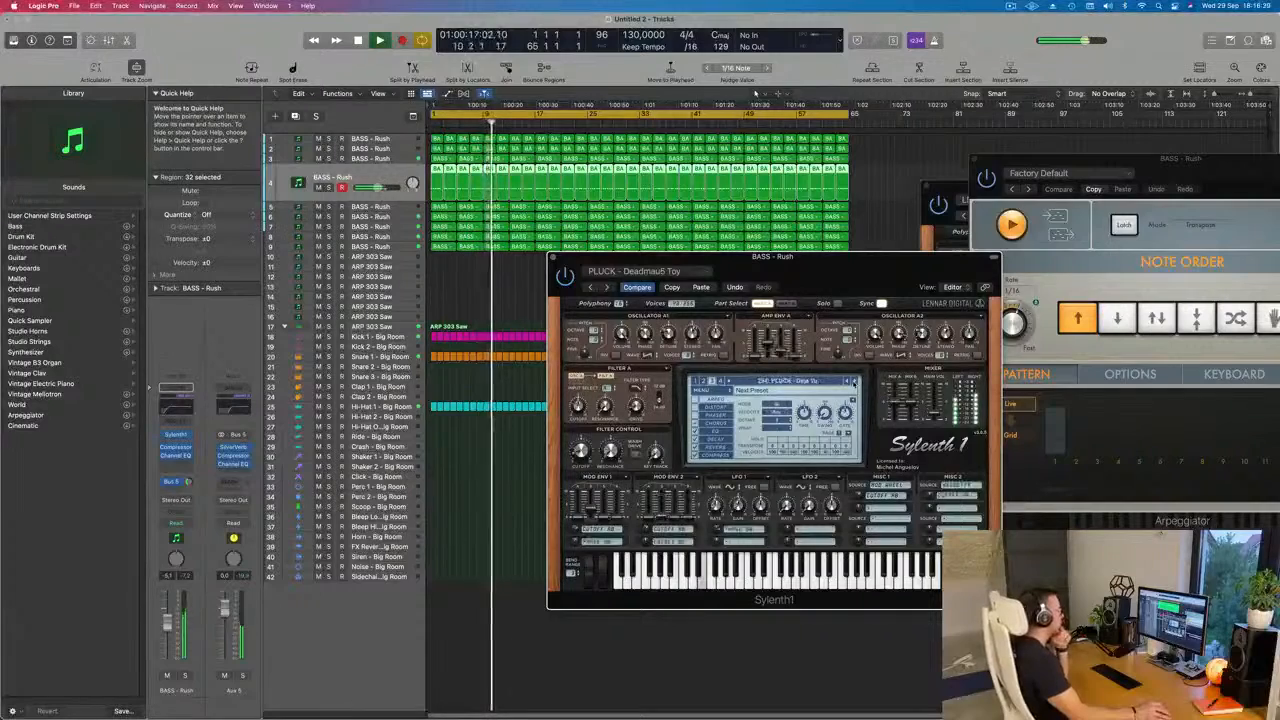
click(853, 381)
click(853, 381)
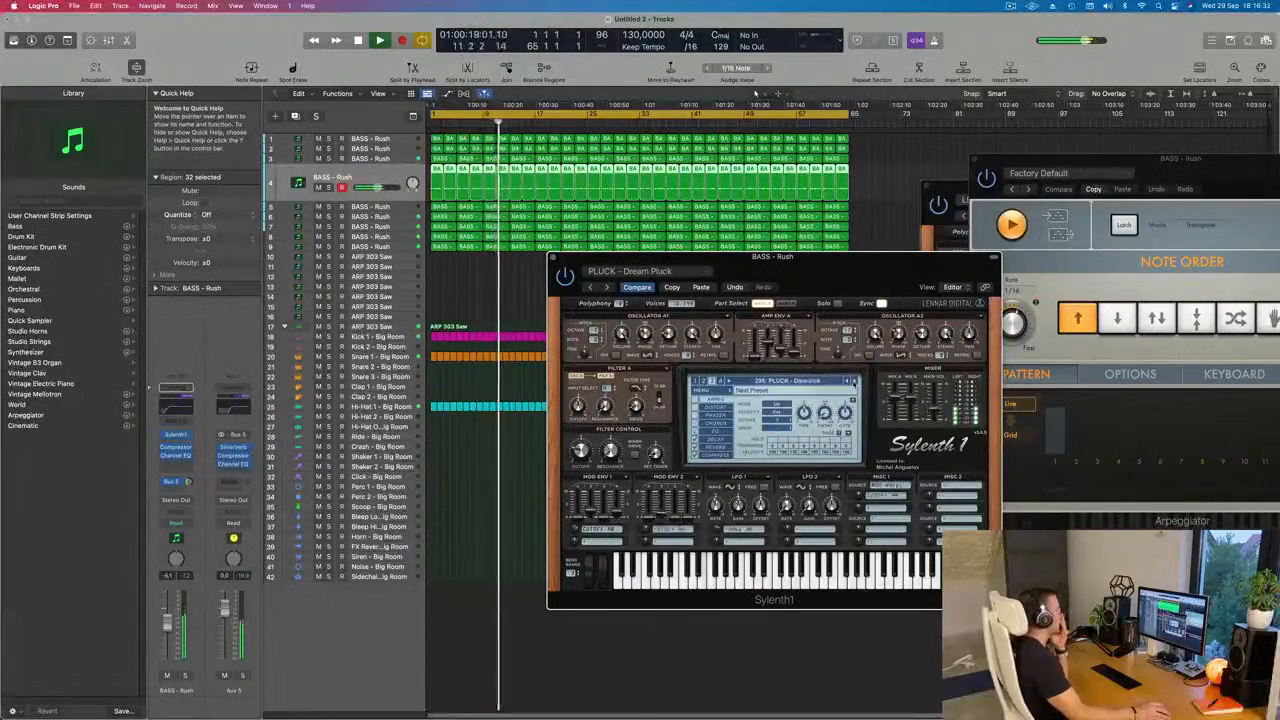
click(853, 381)
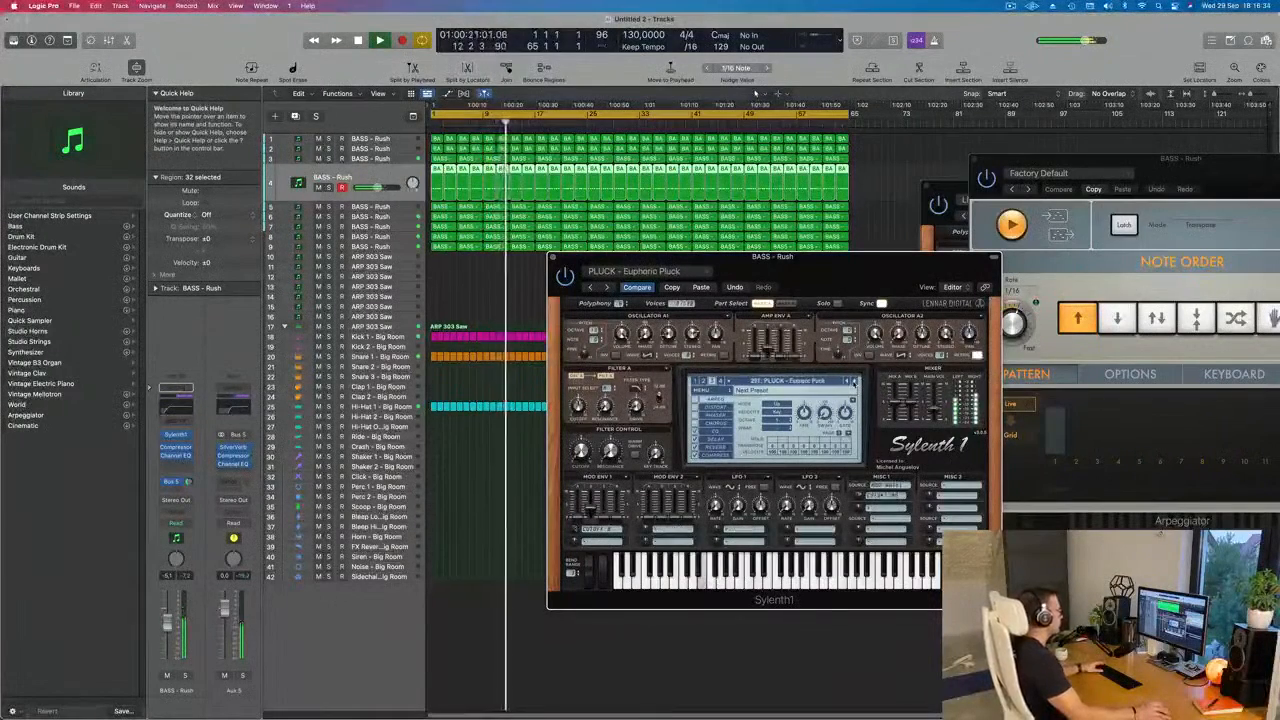
click(853, 381)
click(853, 381)
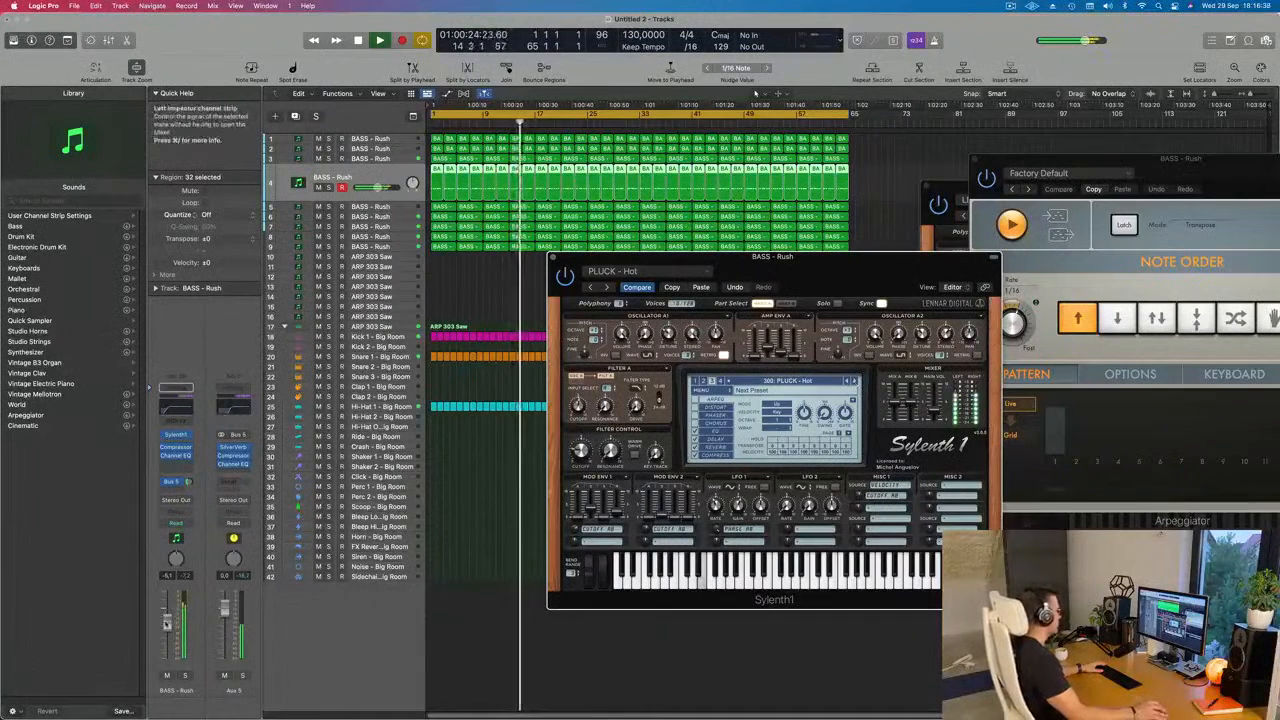
Step: Step track 4's Sylenth1 on to PLUCK - Little Pluck at a track volume of about -12.2 dB and check it briefly in solo
drag(167, 622, 167, 636)
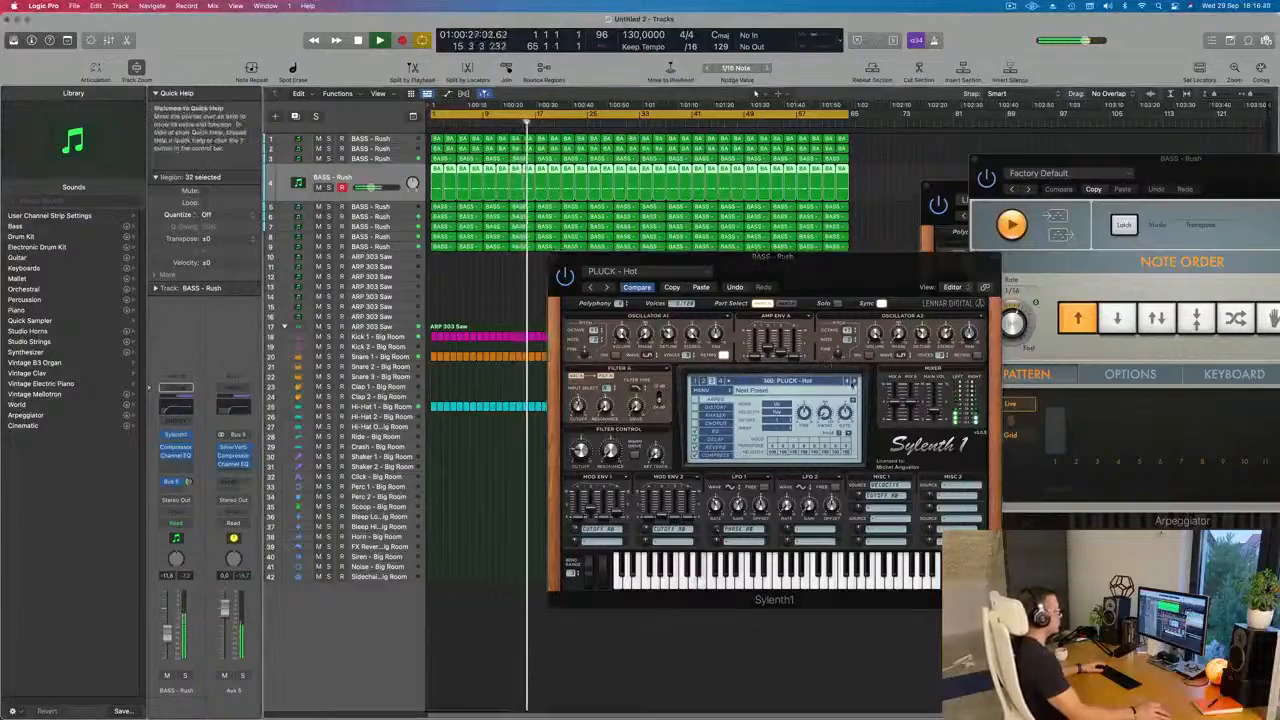
click(853, 381)
click(853, 381)
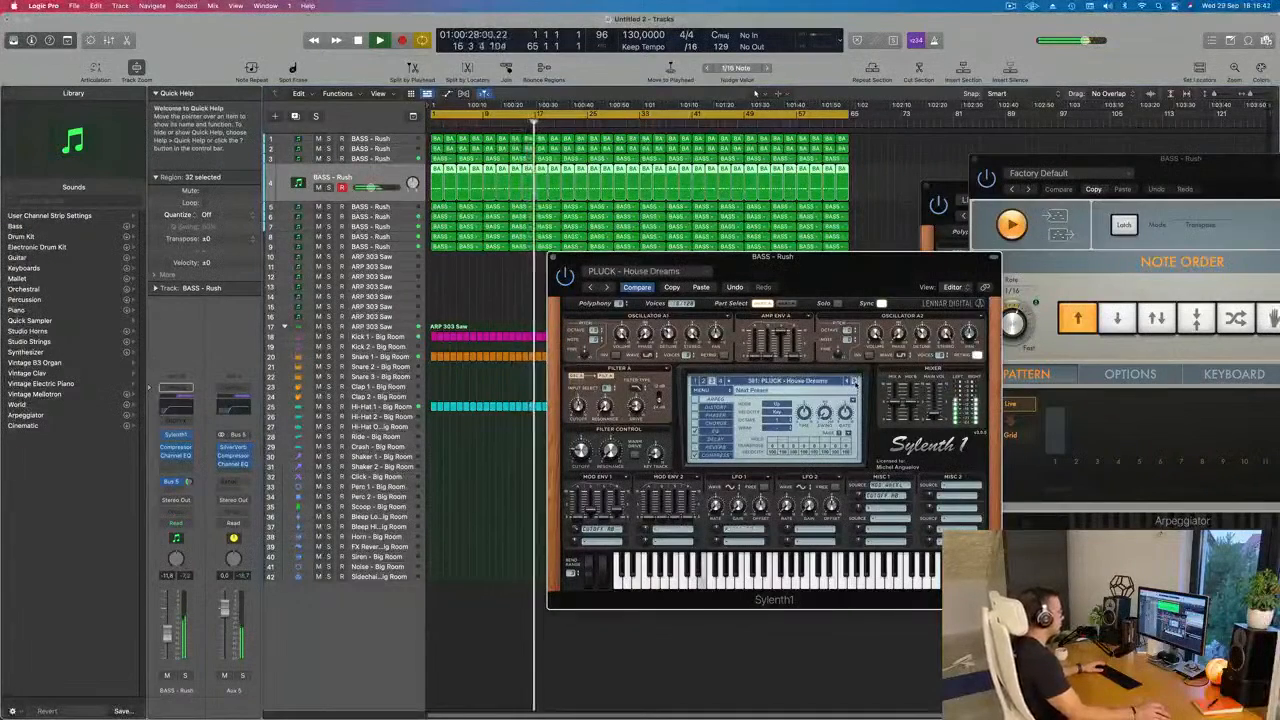
click(853, 381)
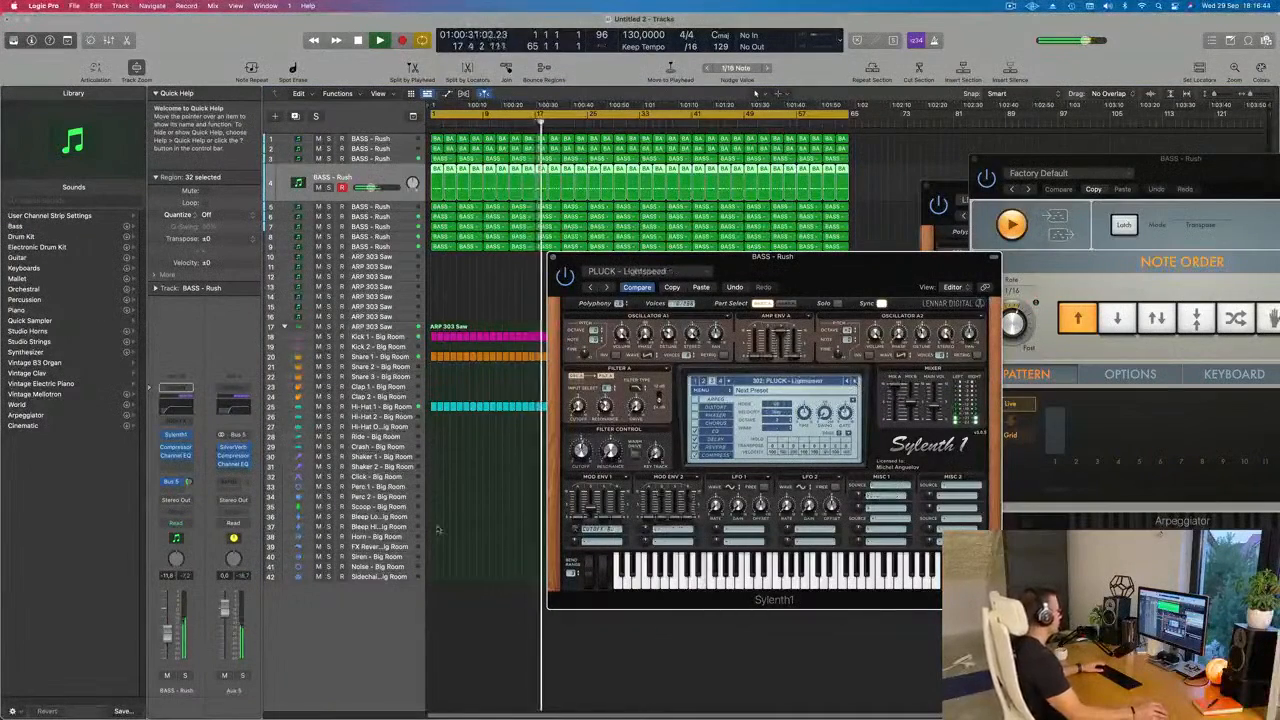
click(853, 381)
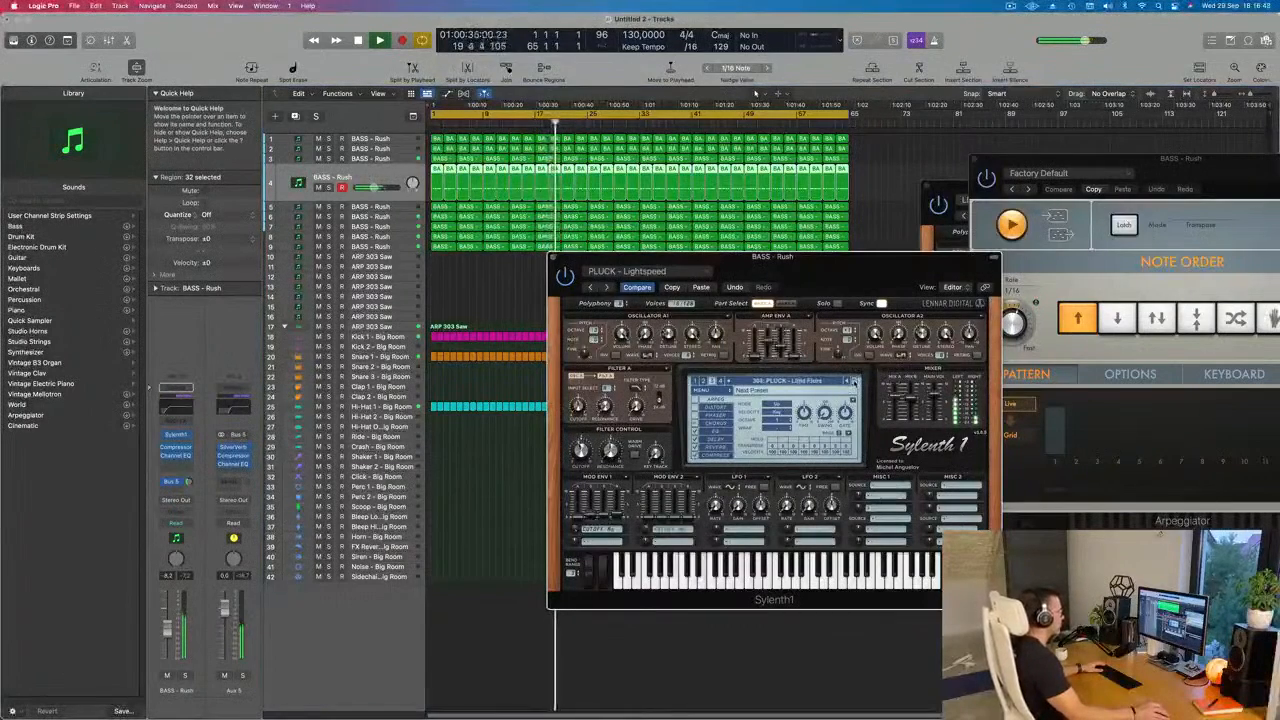
click(853, 381)
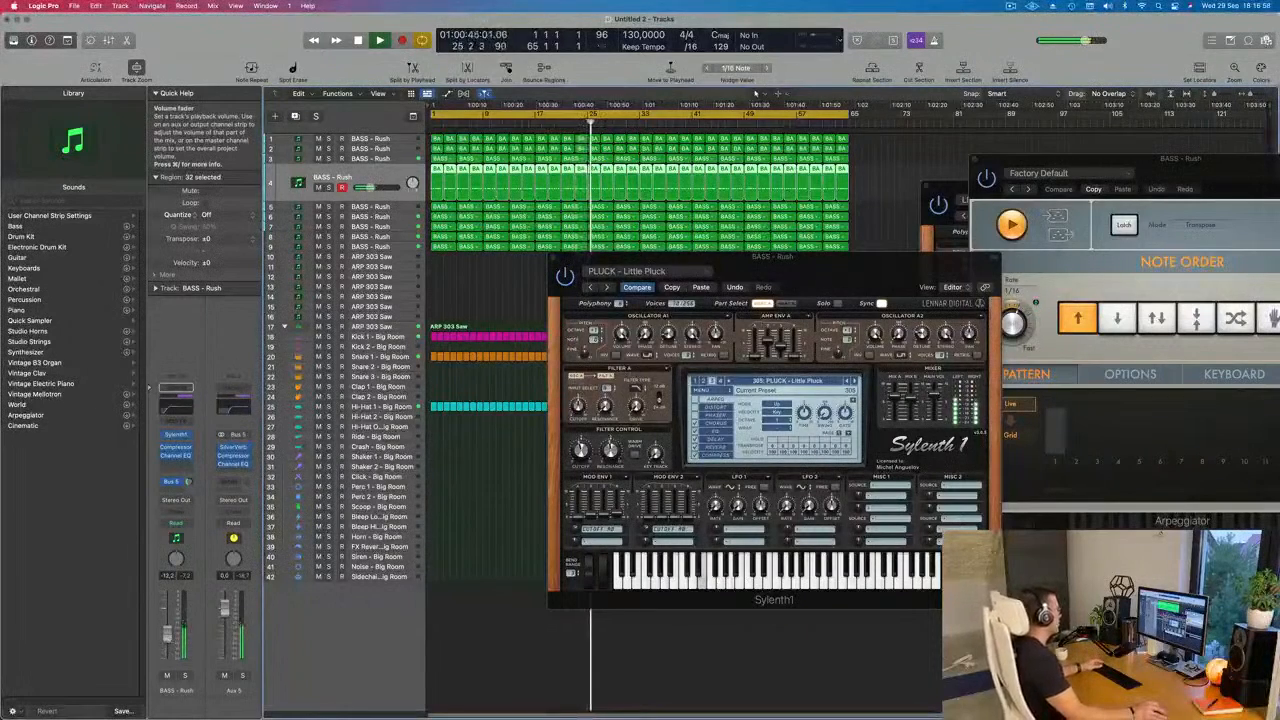
click(185, 677)
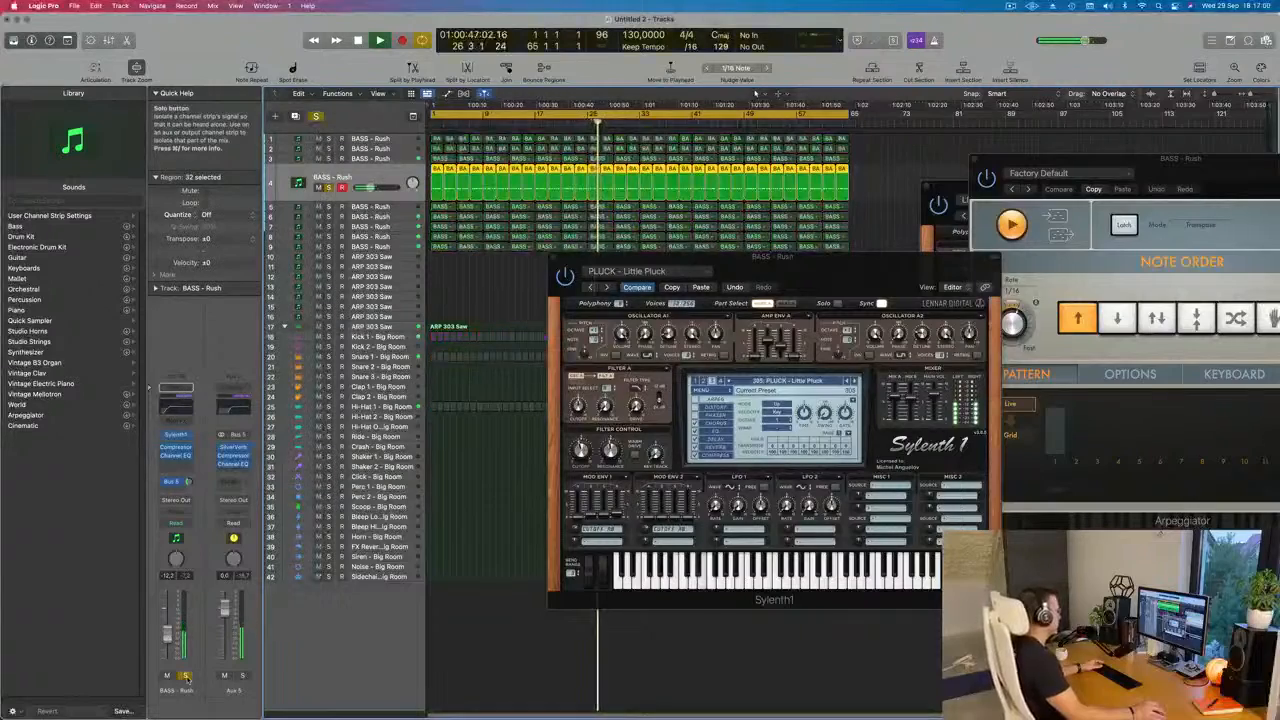
click(187, 679)
Step: Audition the Sylenth1 pluck presets on track 4 that follow PLUCK - Little Pluck, as far as PLUCK - Trance Pluck 3
click(852, 381)
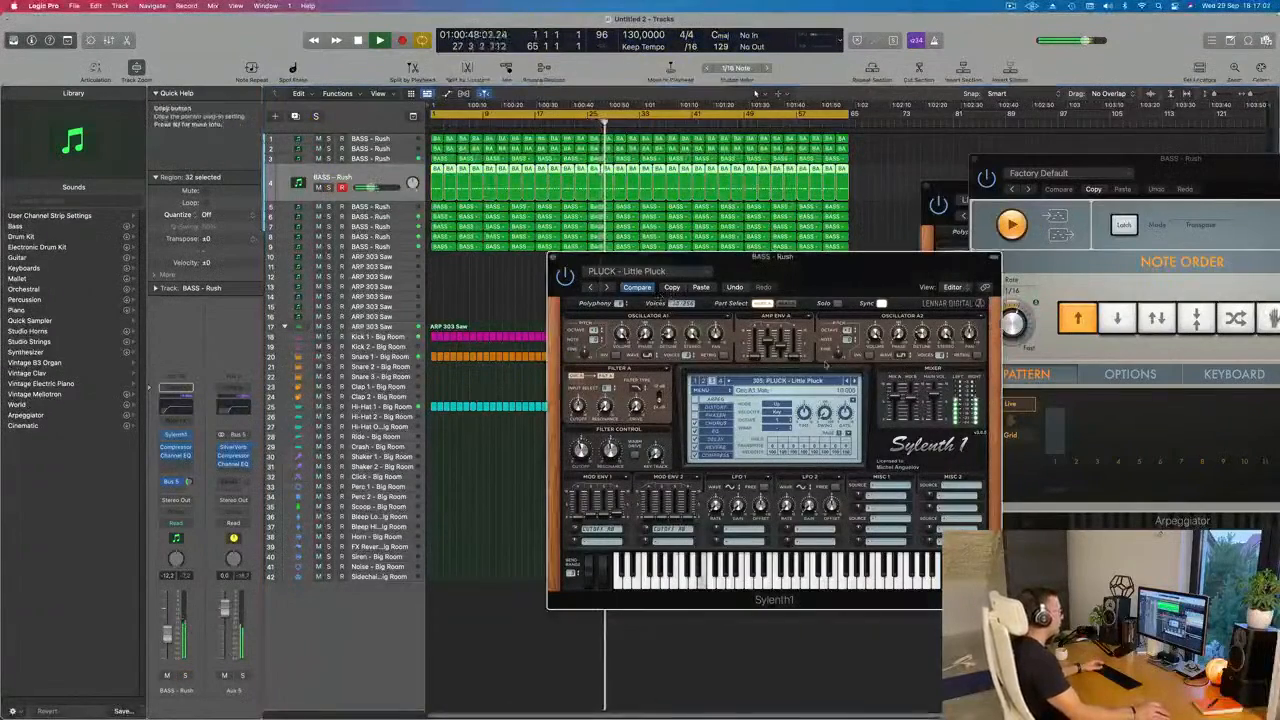
click(852, 381)
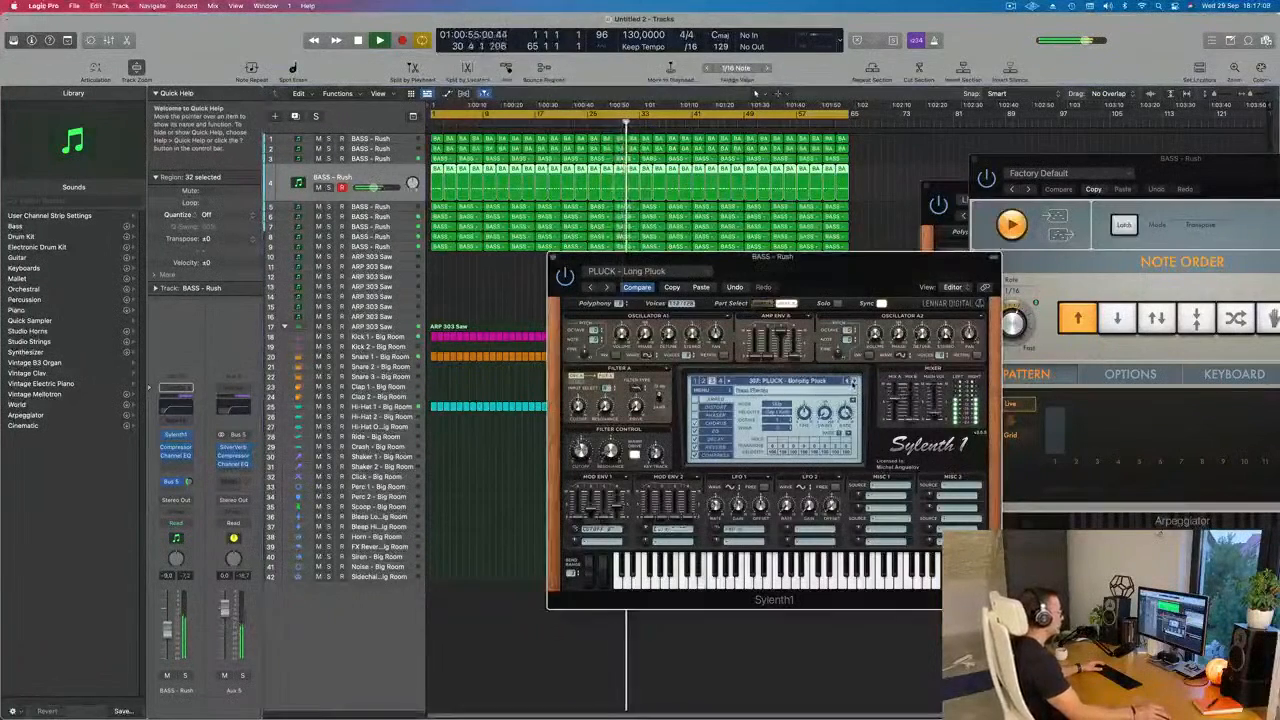
click(852, 381)
click(852, 381)
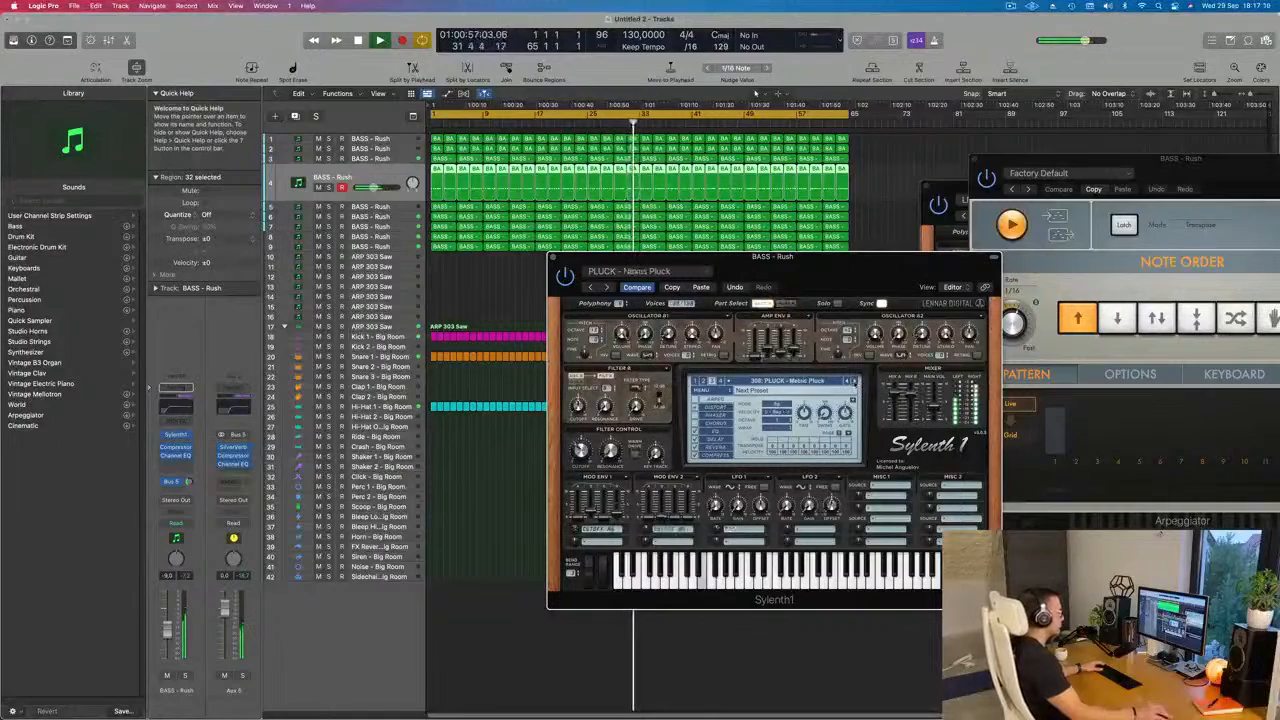
click(853, 381)
click(853, 381)
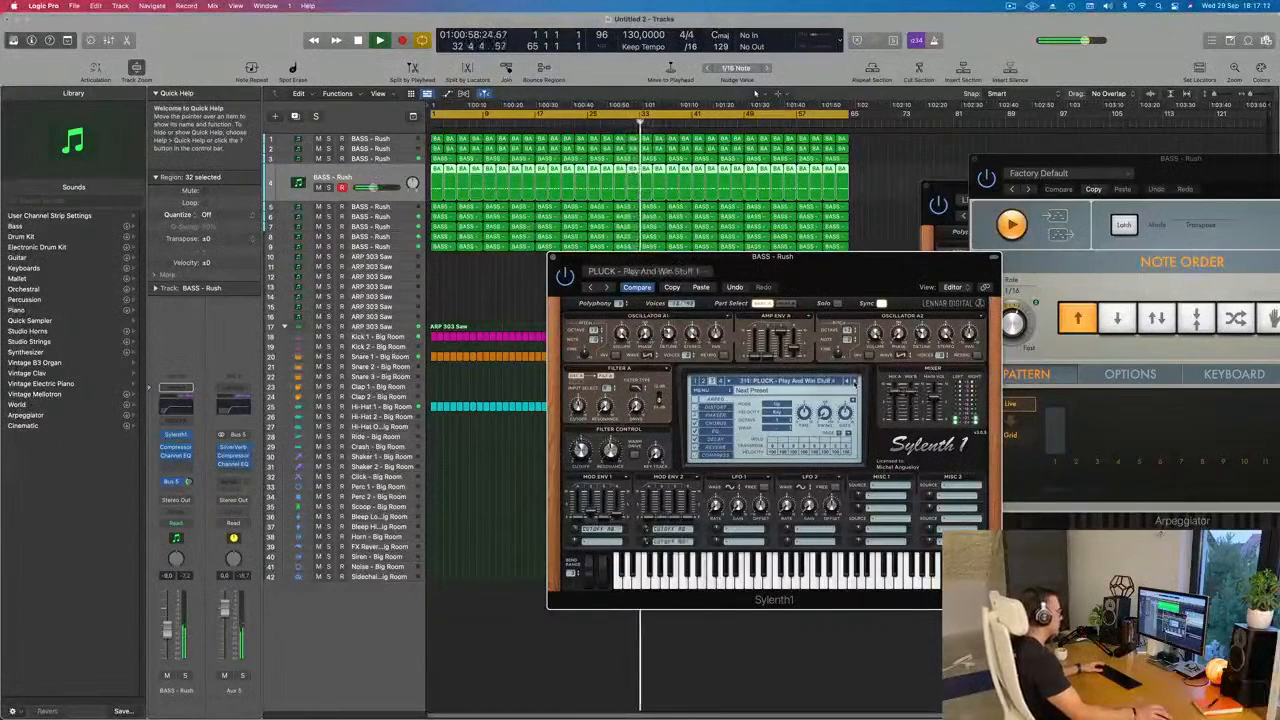
click(853, 381)
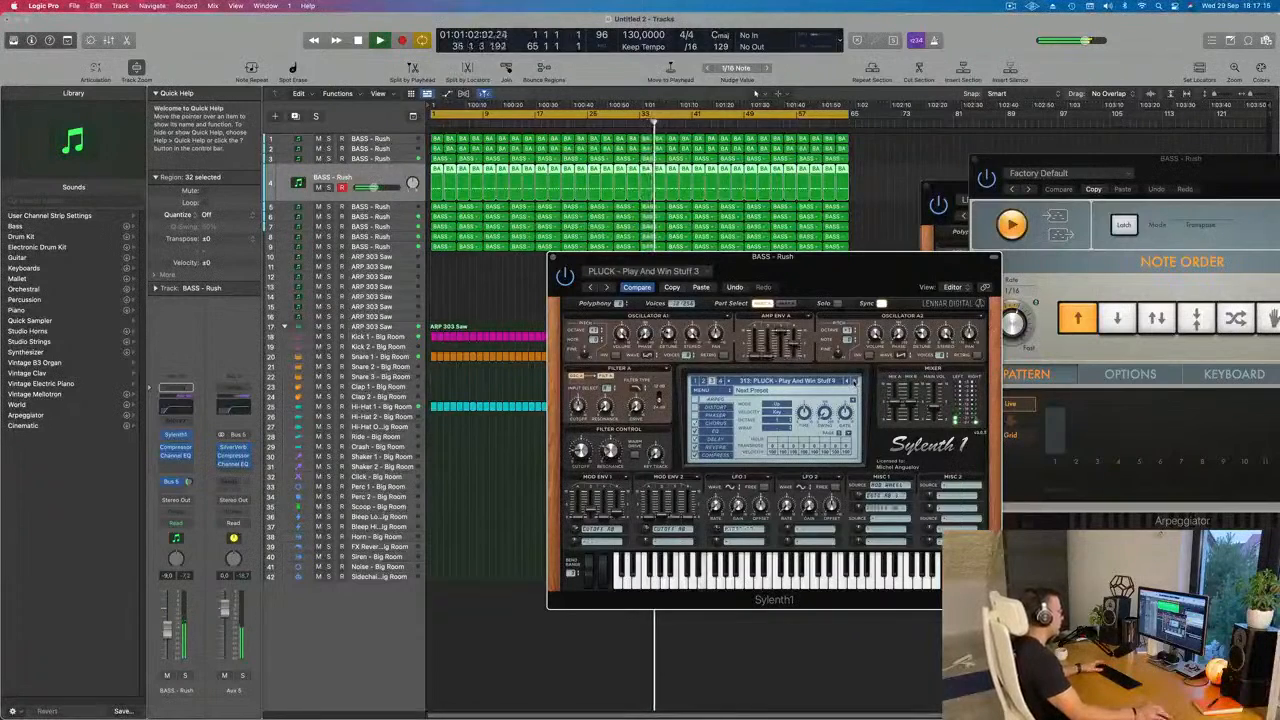
click(853, 381)
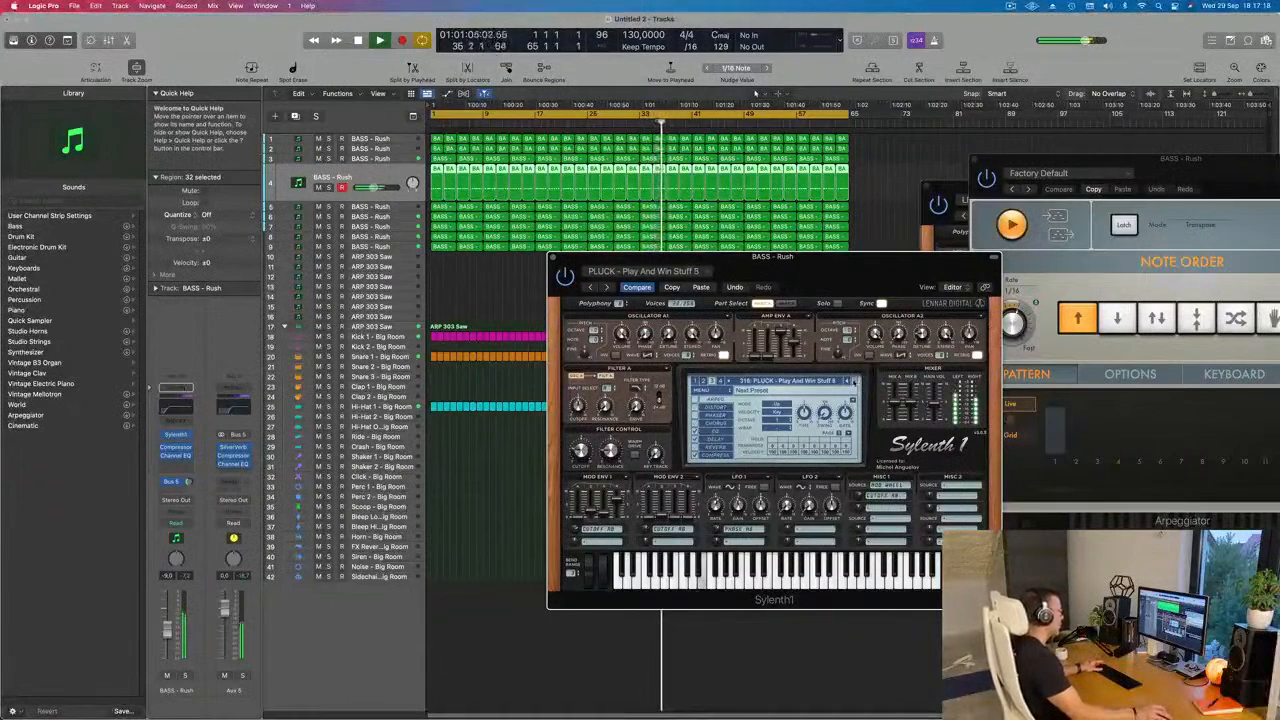
click(853, 381)
click(853, 381)
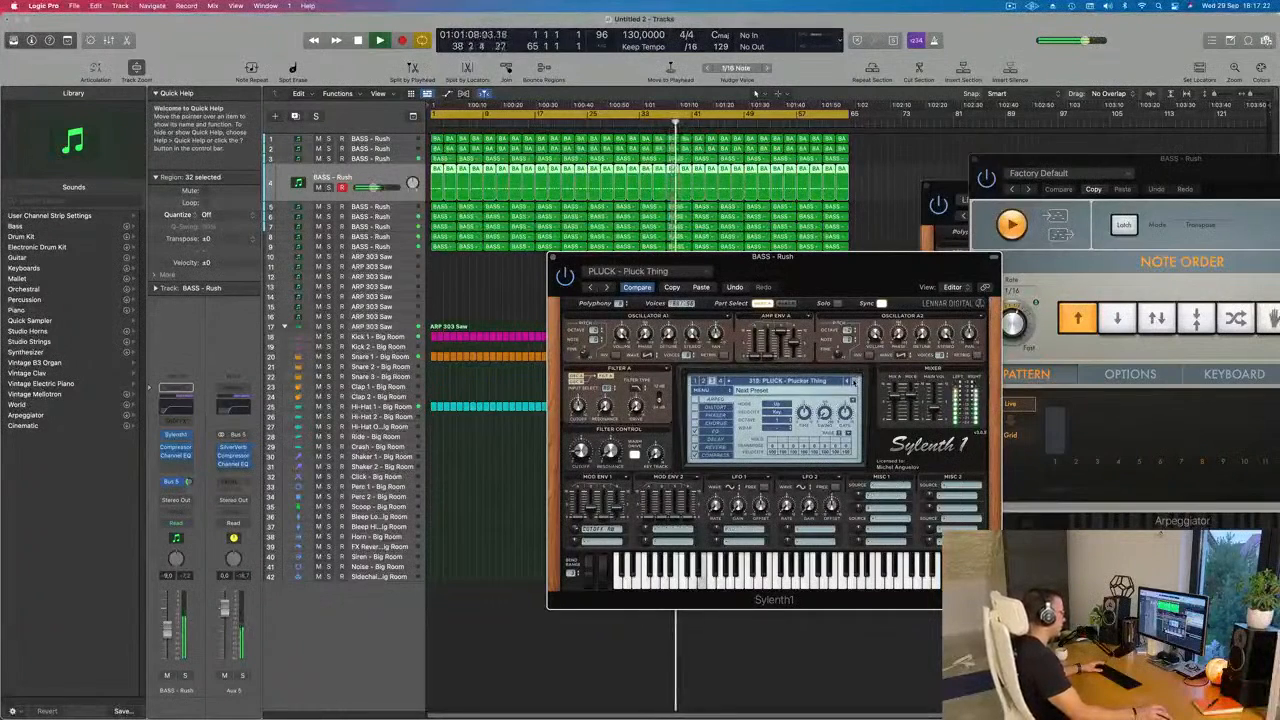
click(853, 381)
click(853, 381)
click(853, 381)
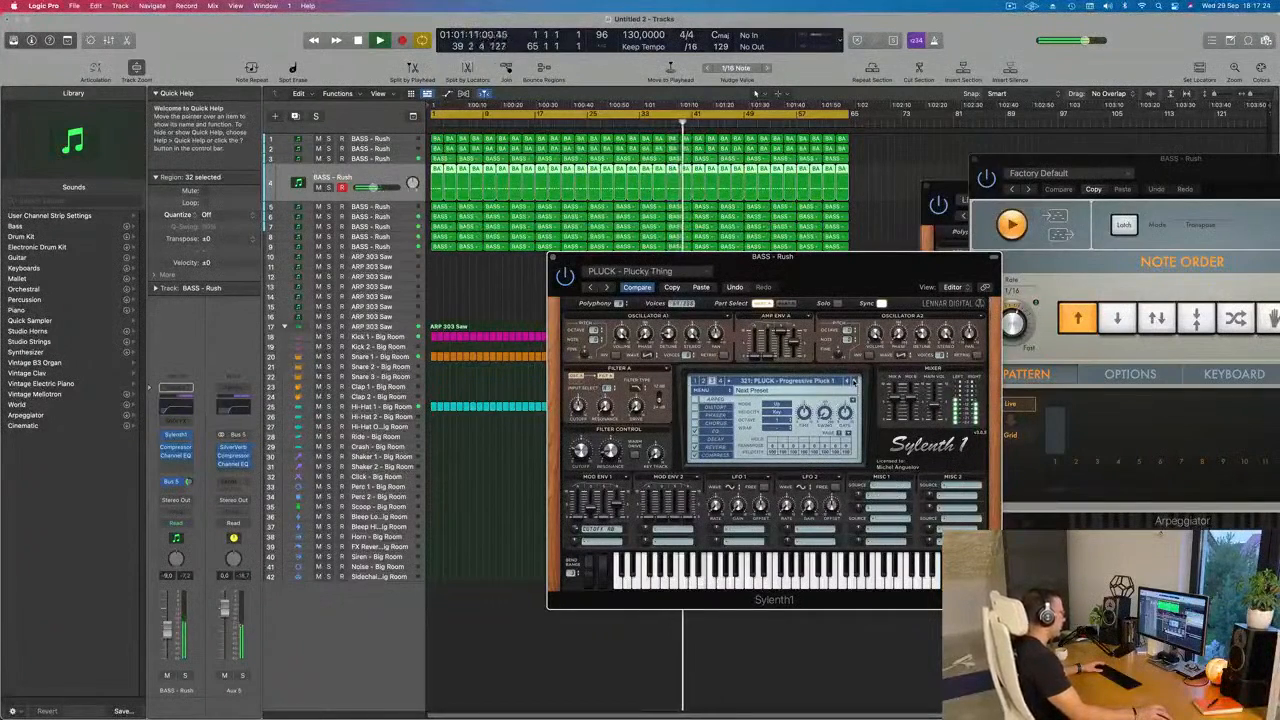
click(853, 381)
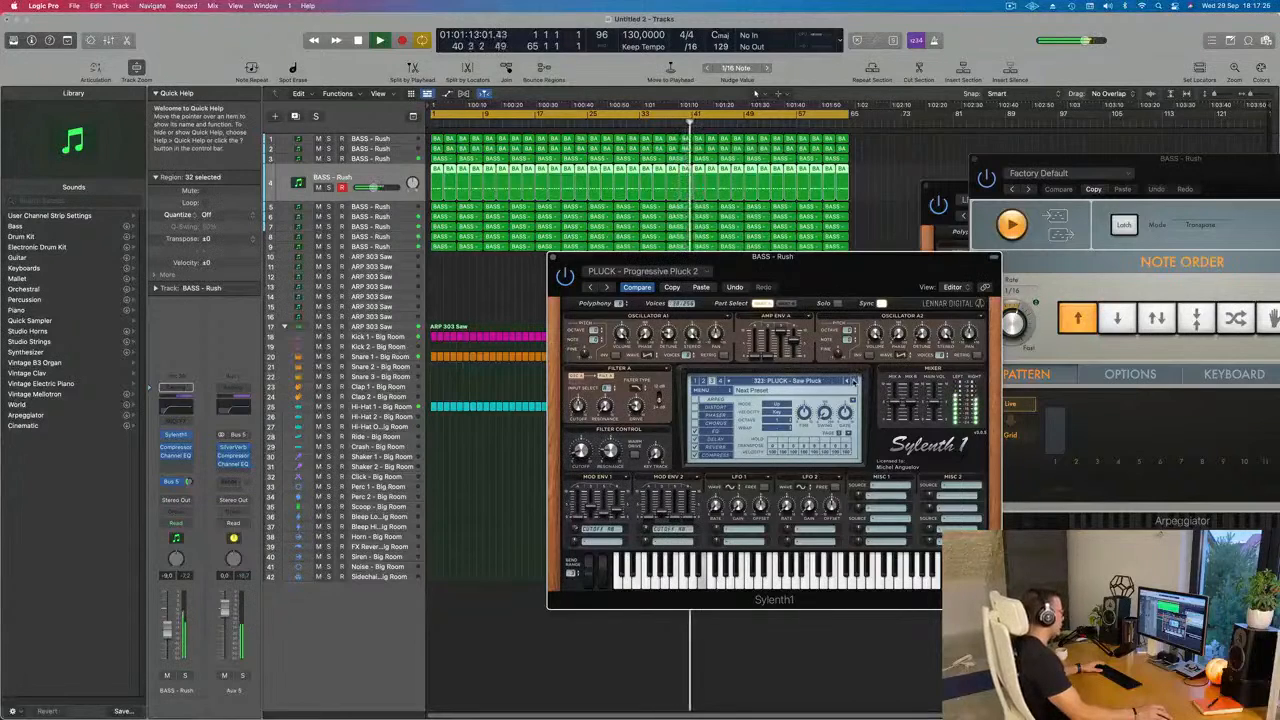
click(853, 381)
click(853, 381)
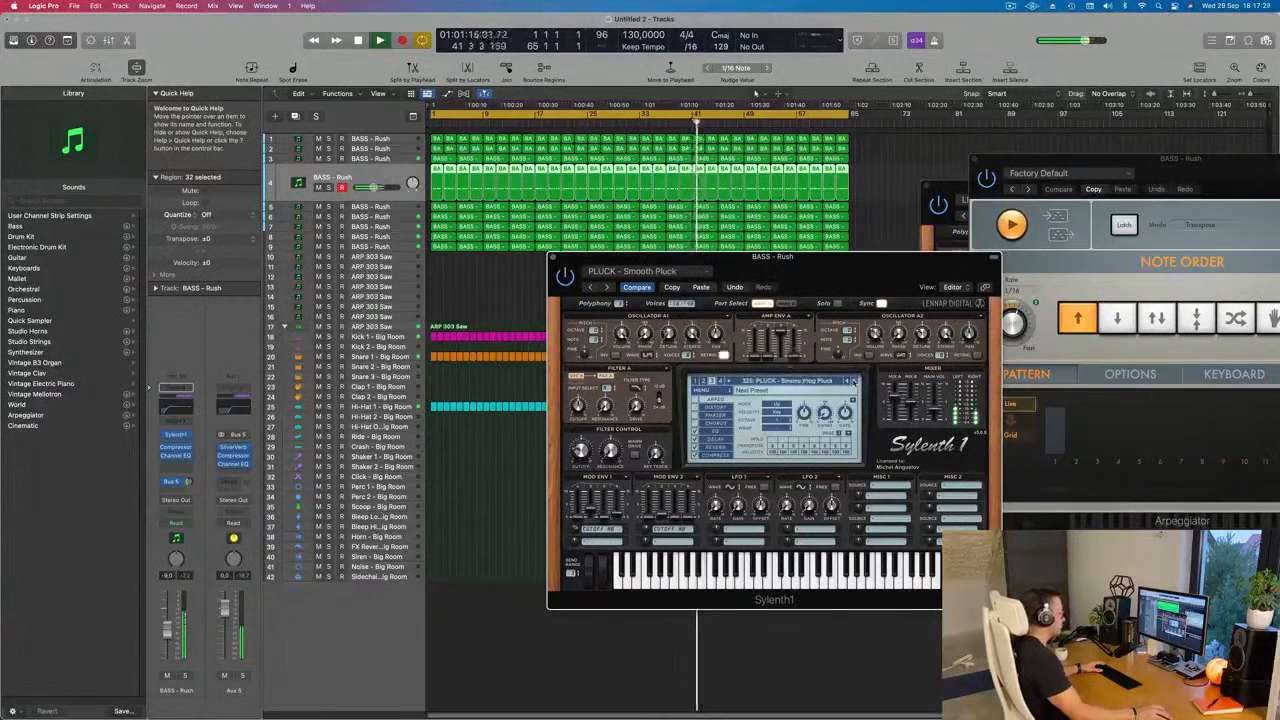
click(853, 381)
click(853, 381)
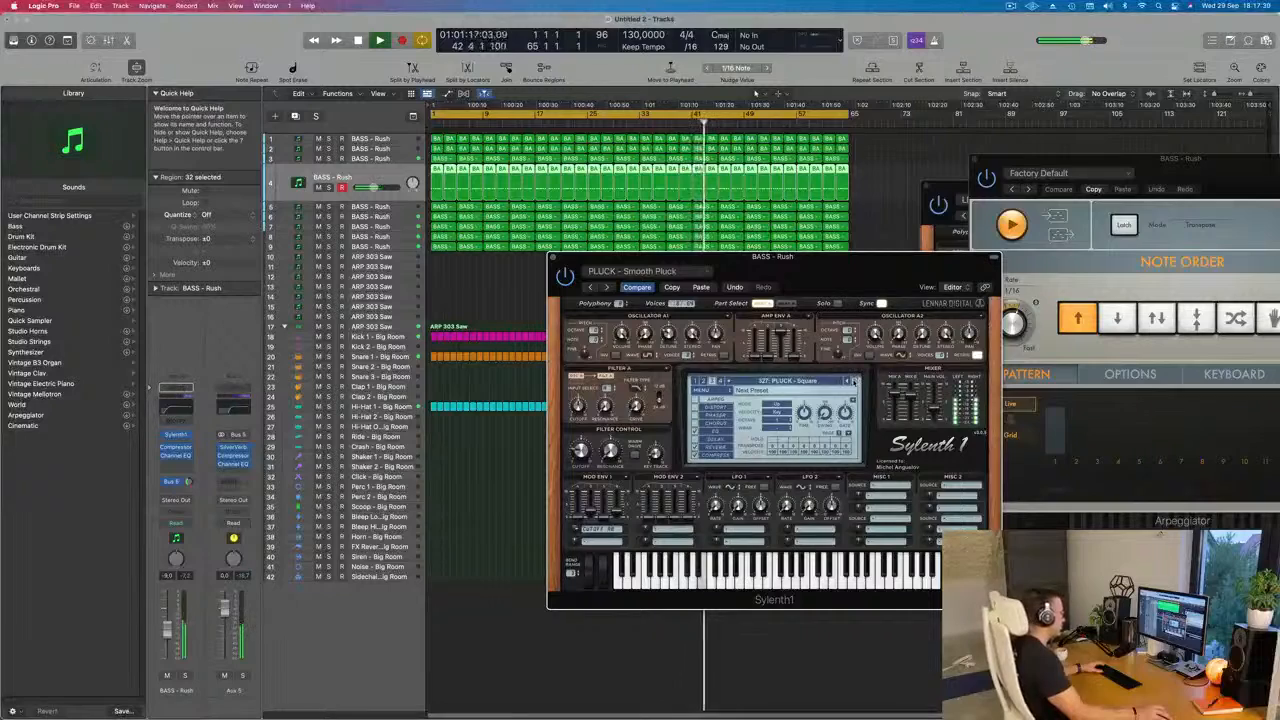
click(853, 381)
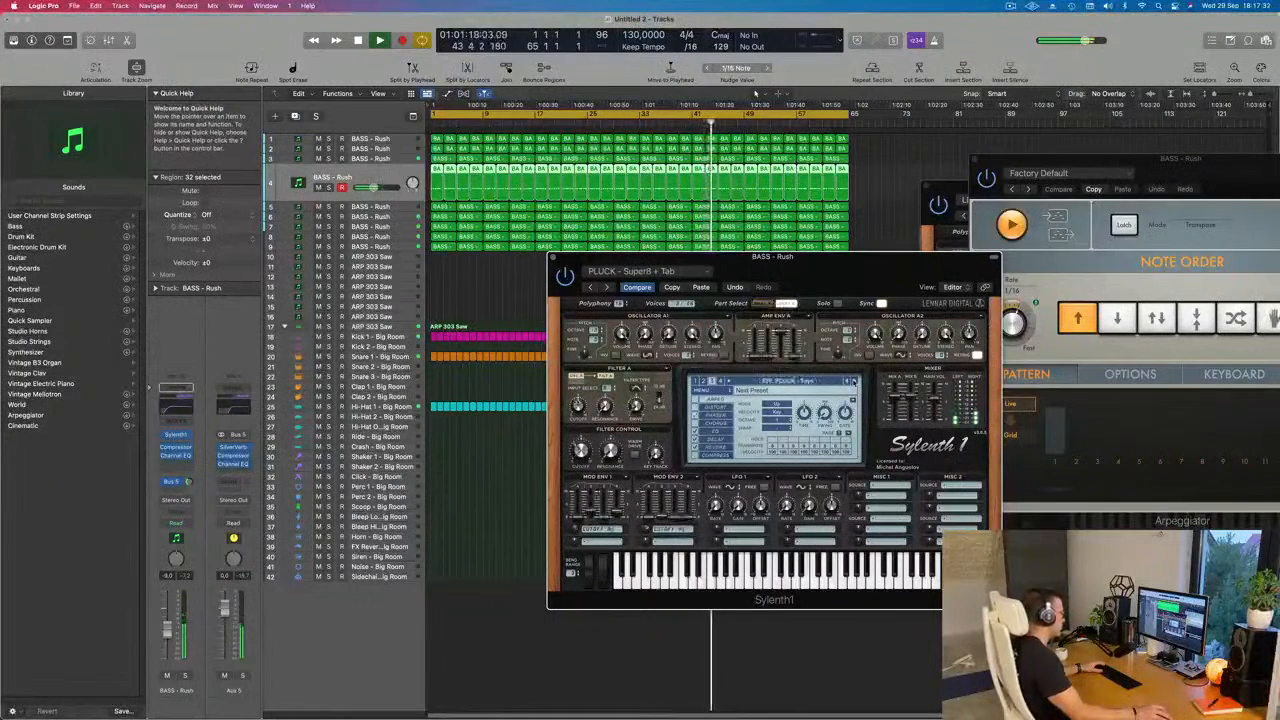
click(853, 381)
click(853, 381)
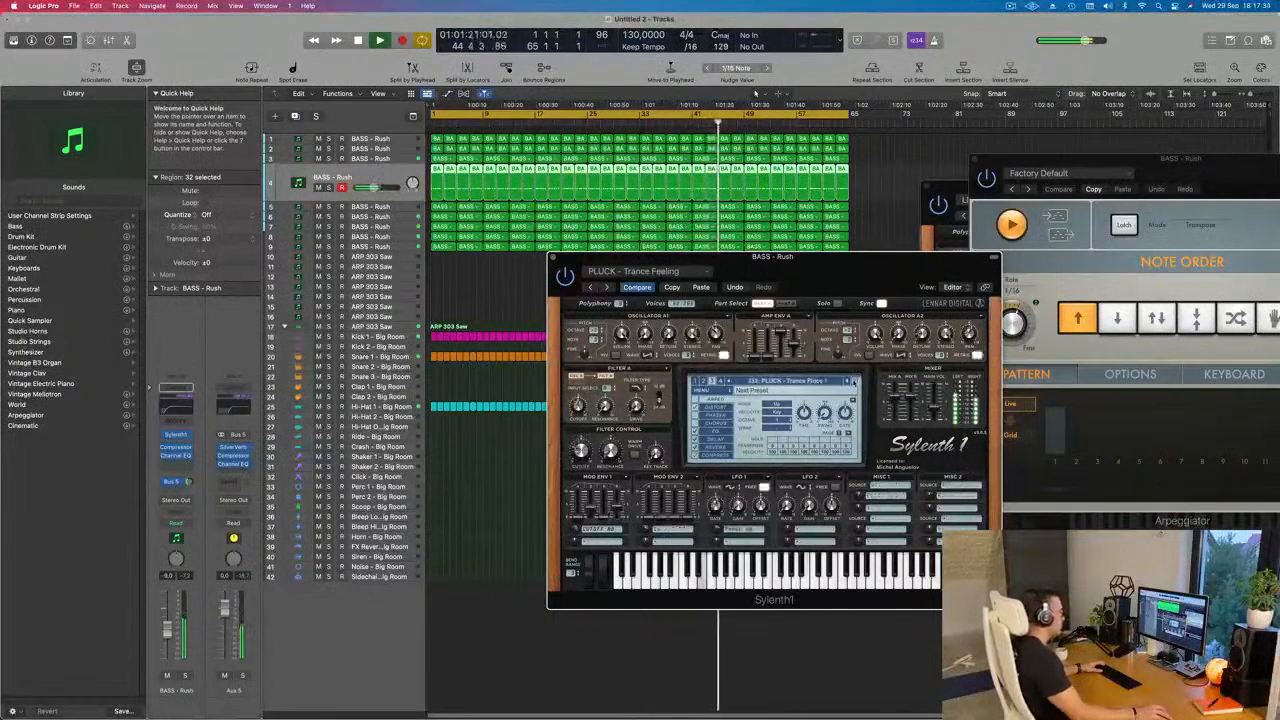
click(853, 381)
click(853, 381)
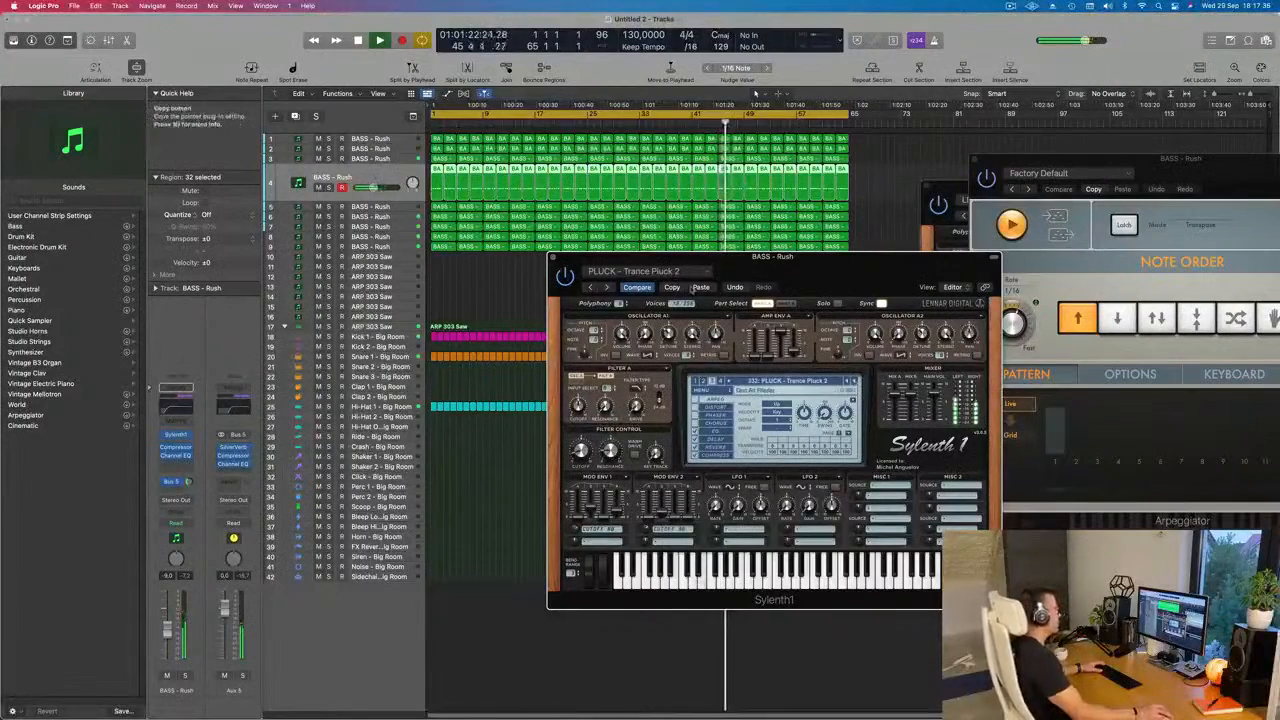
Step: Return track 4's Sylenth1 to PLUCK - Little Pluck, adjust its filter cutoff and close the plug-in window
drag(886, 269, 868, 263)
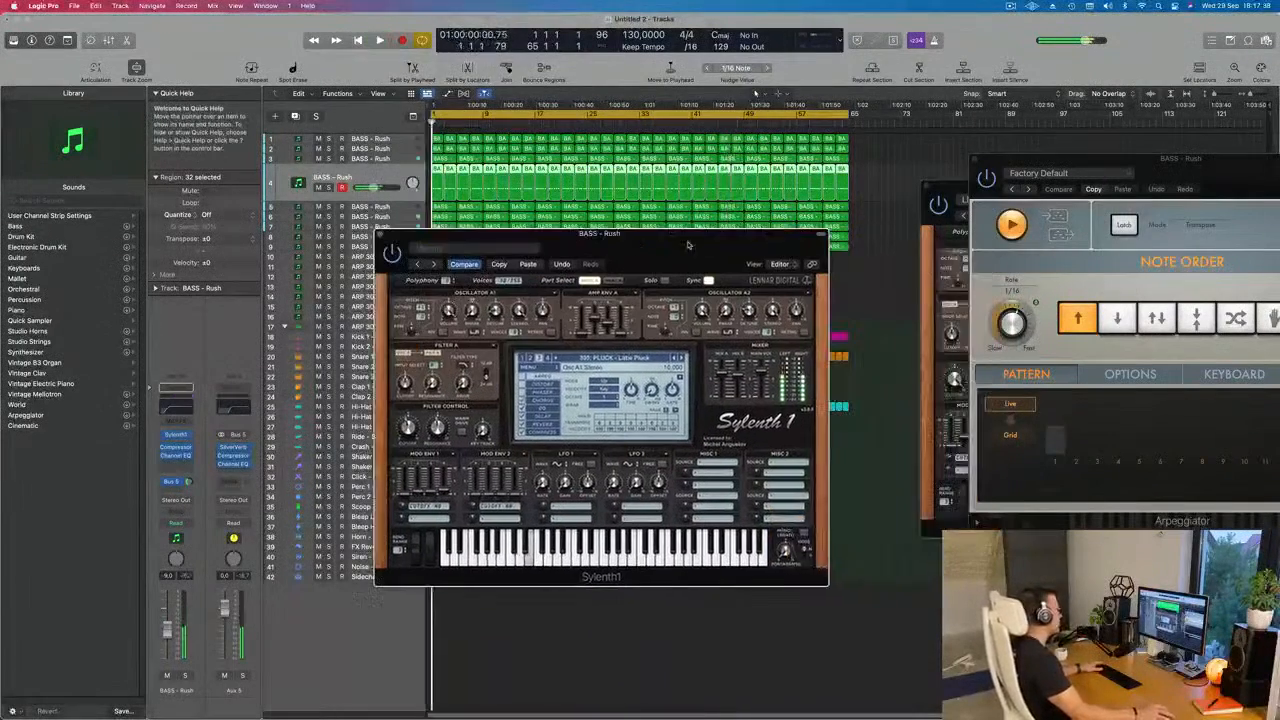
key(super+w)
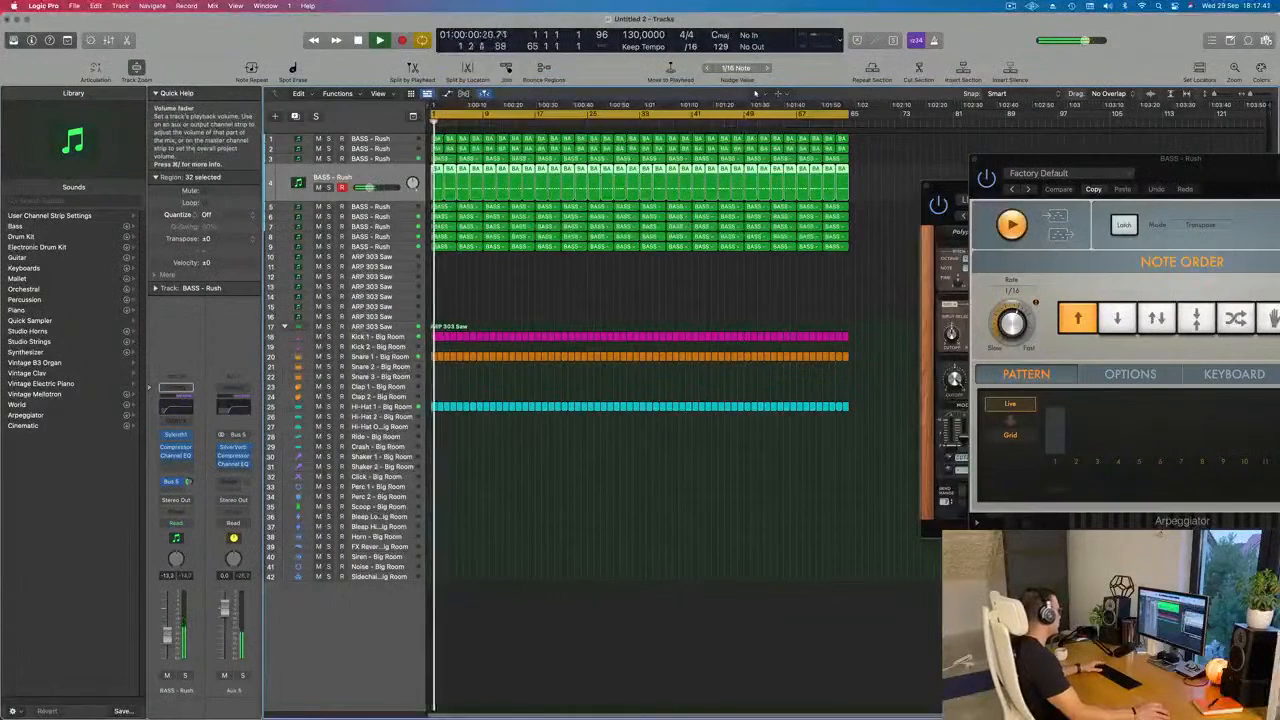
click(176, 435)
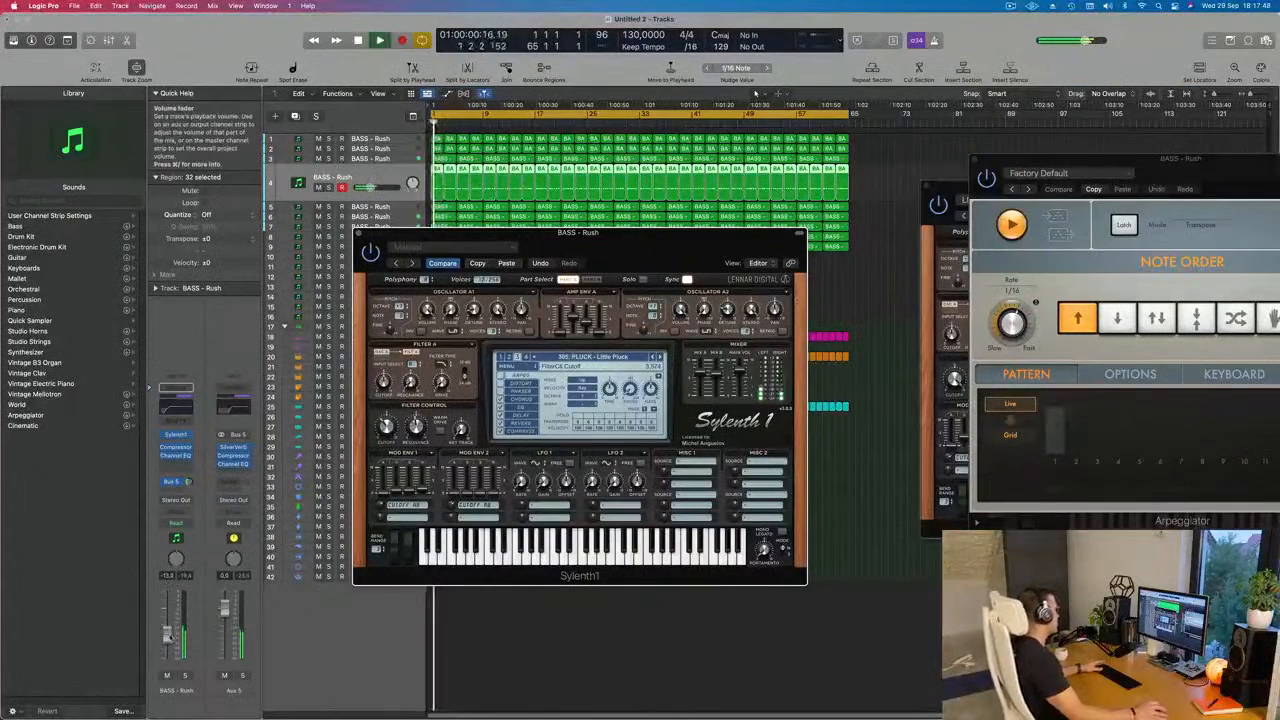
drag(420, 232, 354, 362)
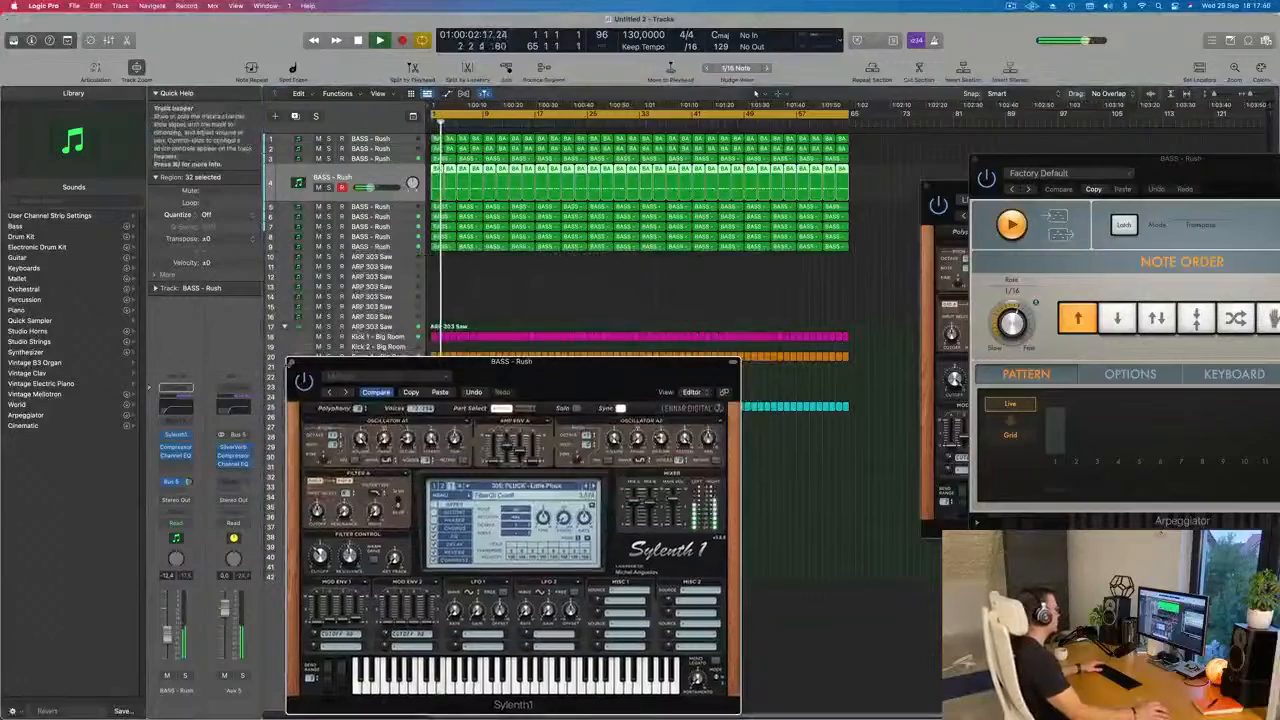
click(293, 362)
Step: Lower track 4's volume to about -13.3 dB during playback and select BASS - Rush track 5
scroll(632, 537, up, 5)
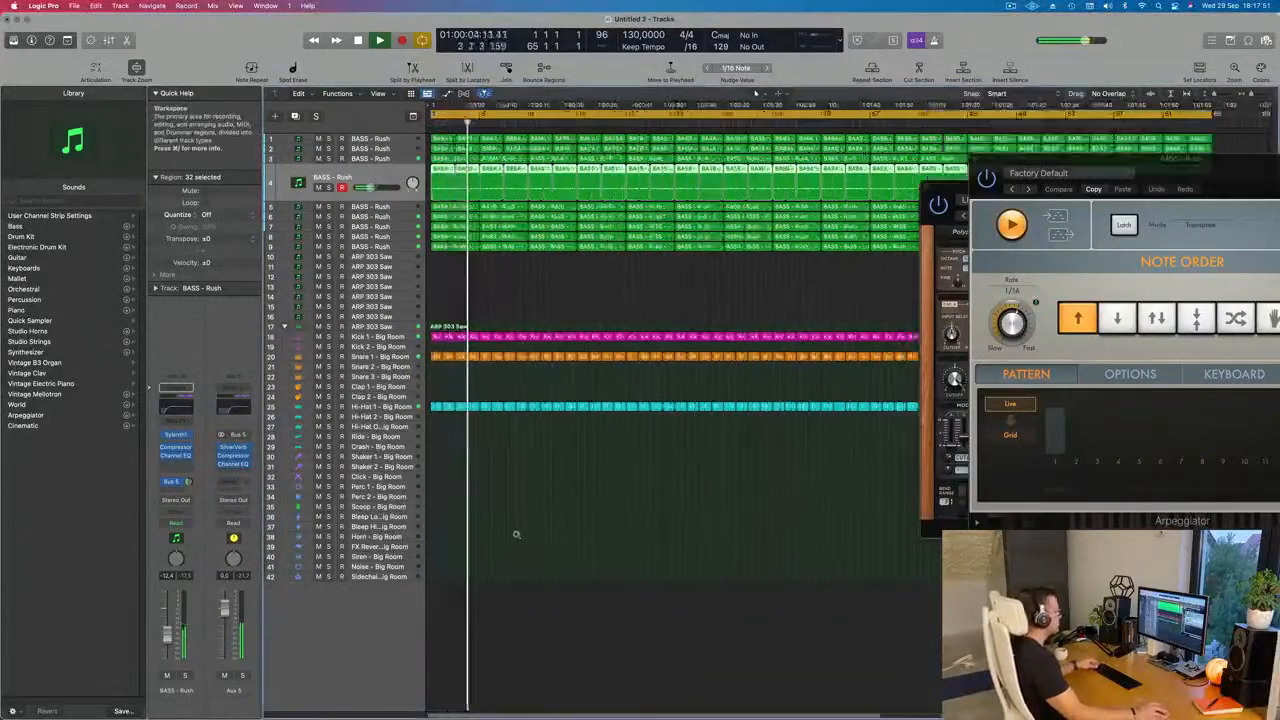
scroll(522, 534, down, 2)
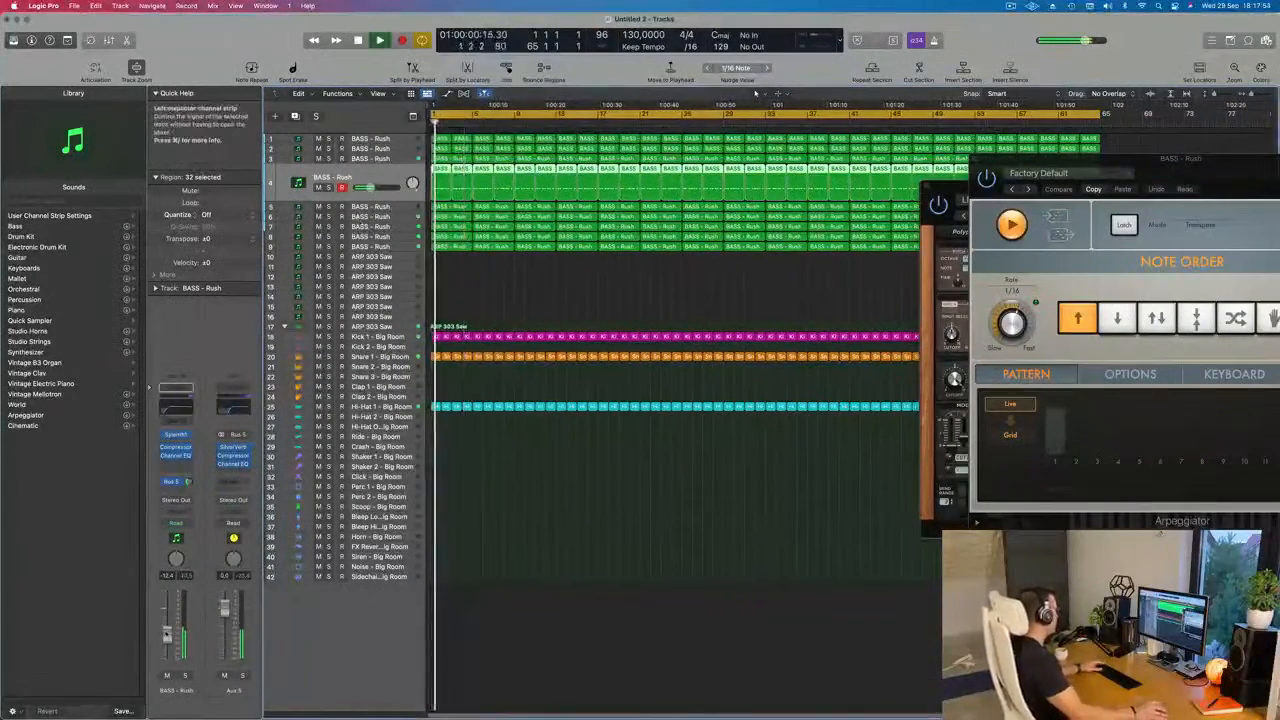
scroll(603, 380, down, 2)
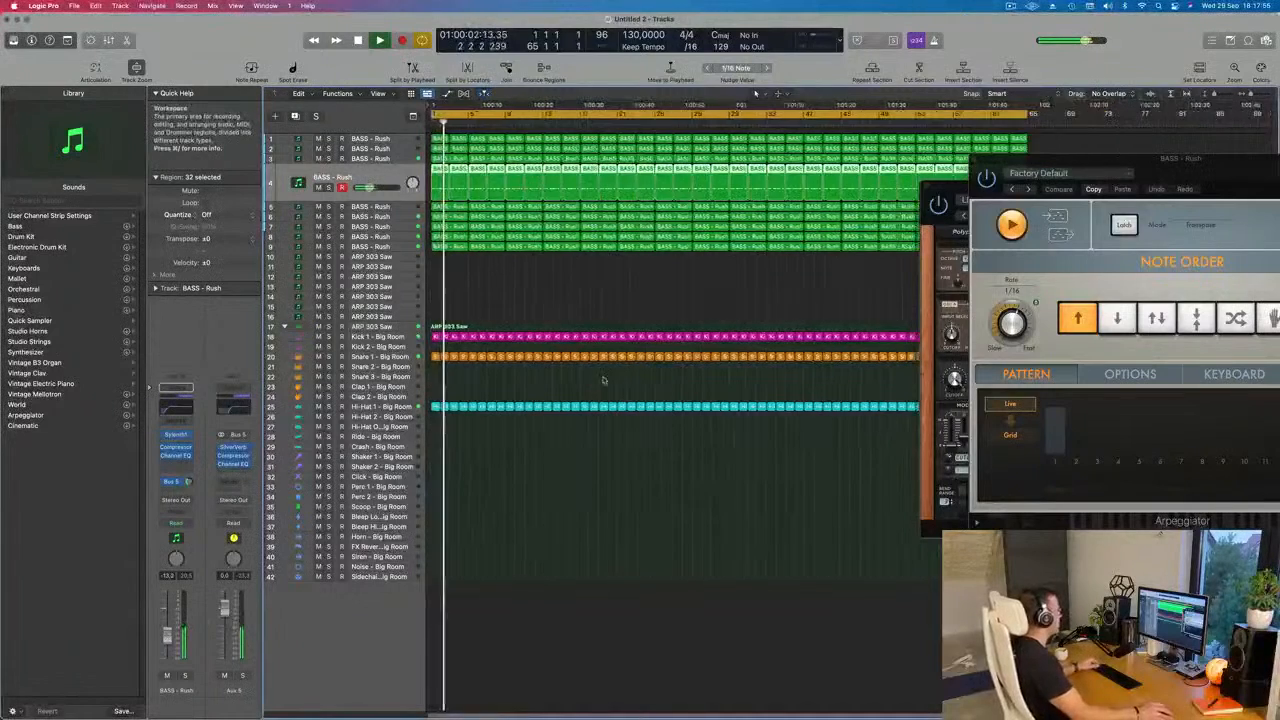
click(575, 283)
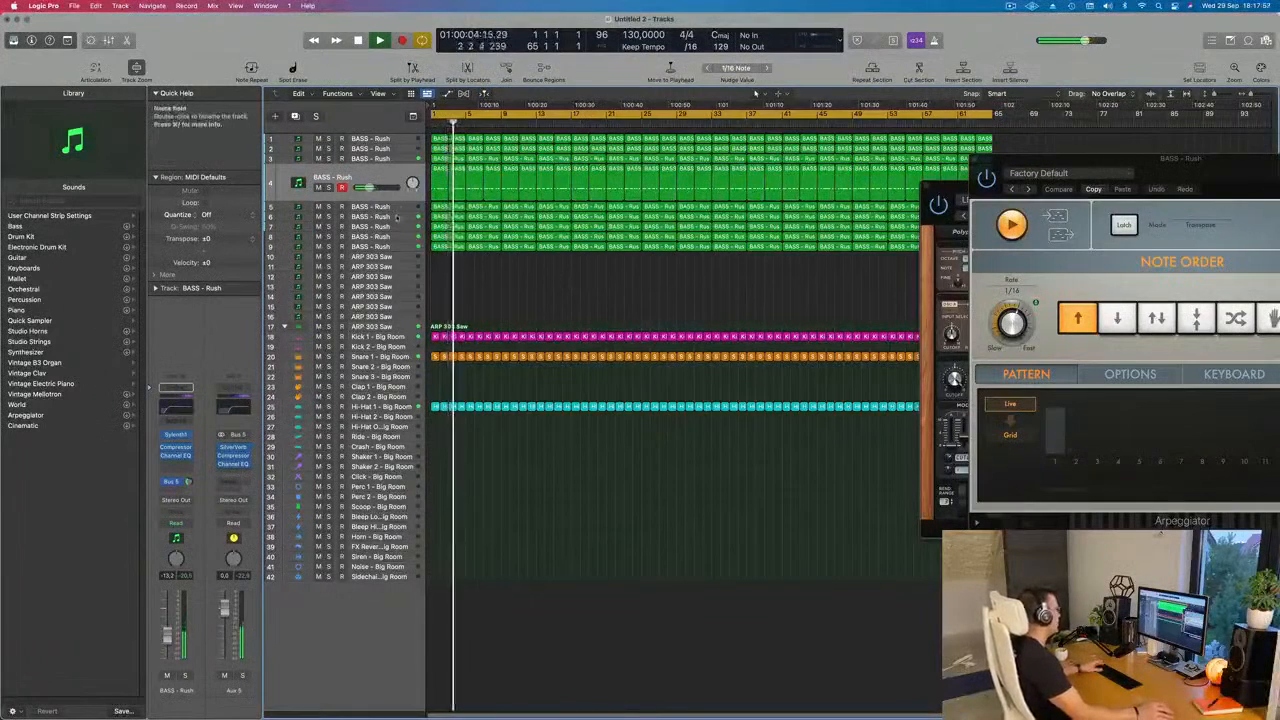
click(369, 189)
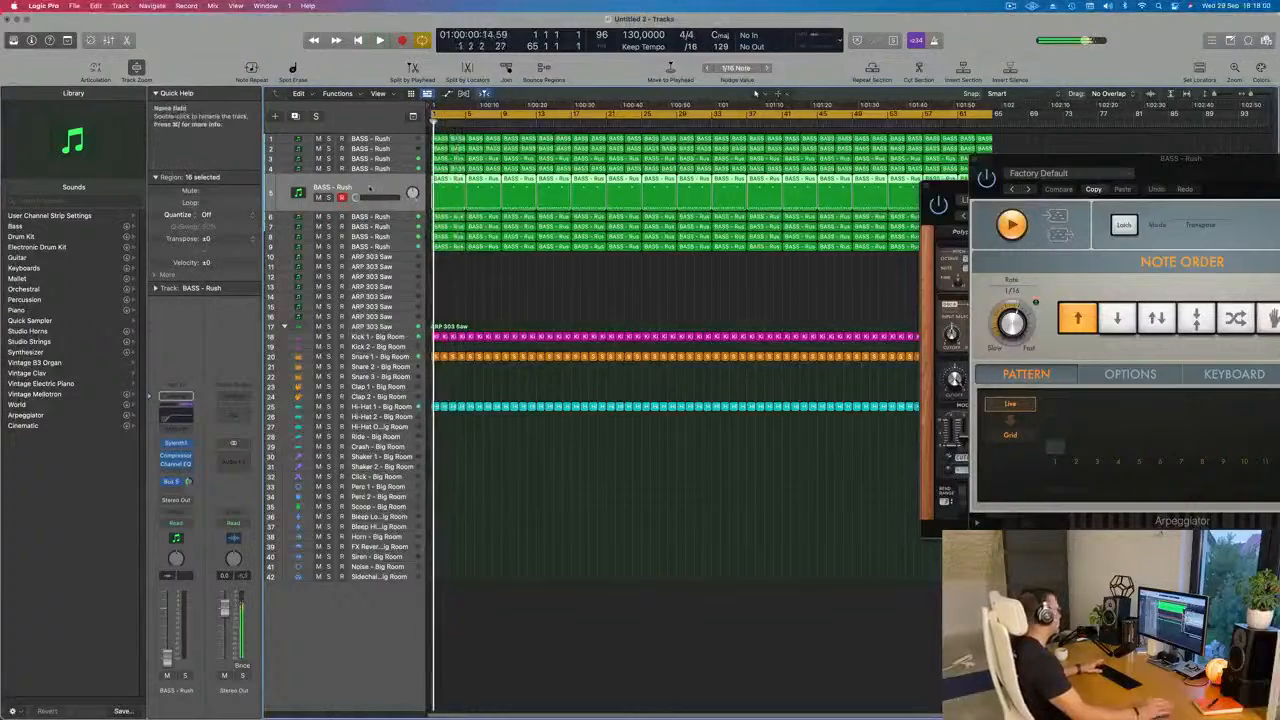
Step: Raise BASS - Rush track 5's volume to about -10.2 dB during playback, checking it briefly in solo
key(space)
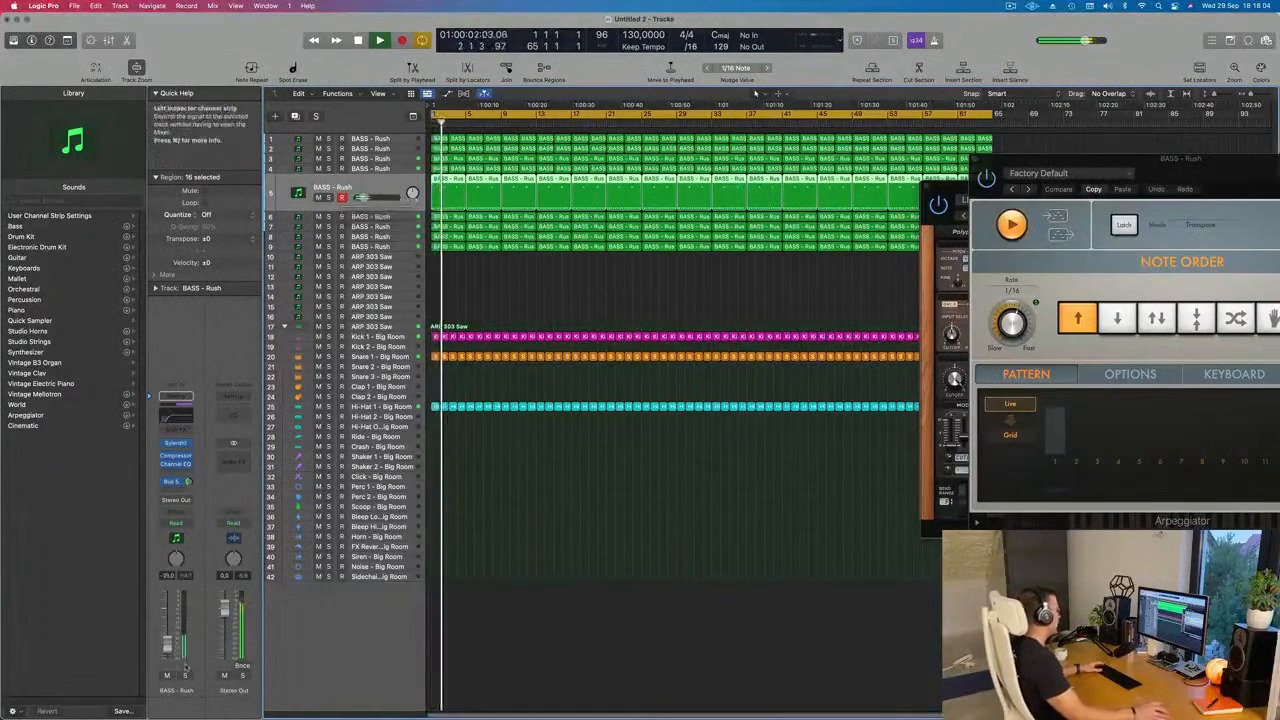
click(329, 197)
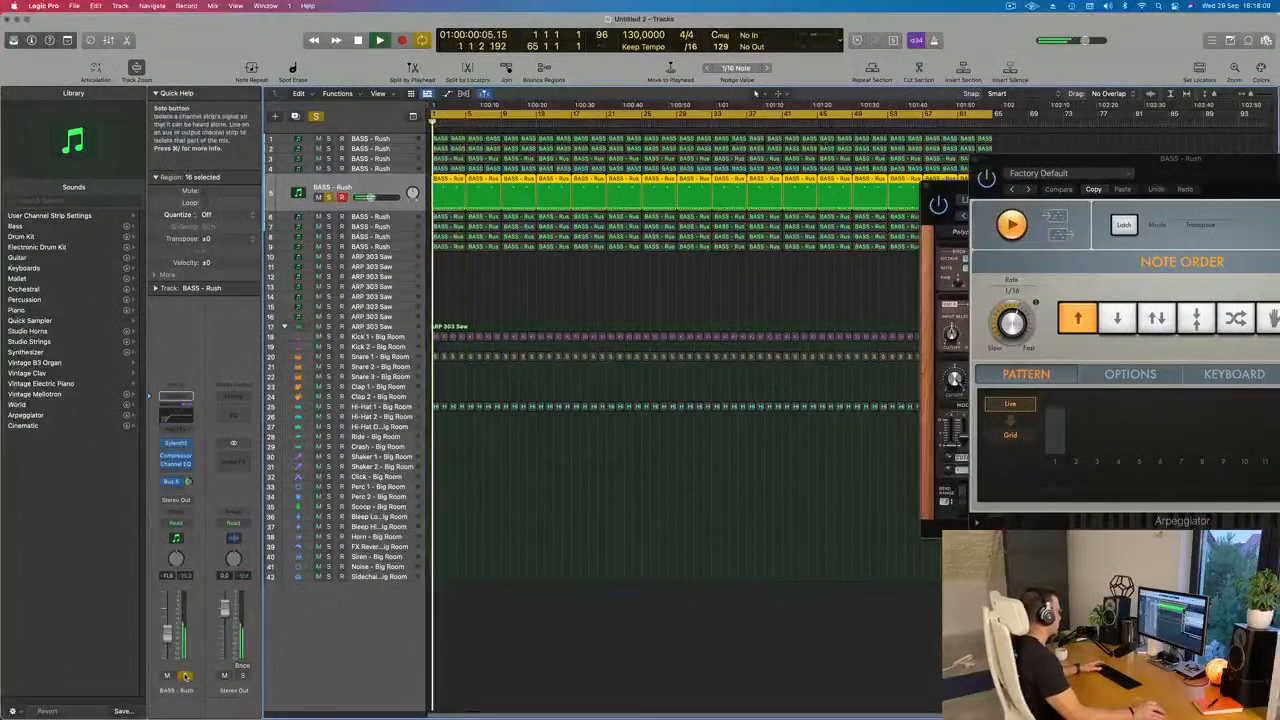
click(185, 675)
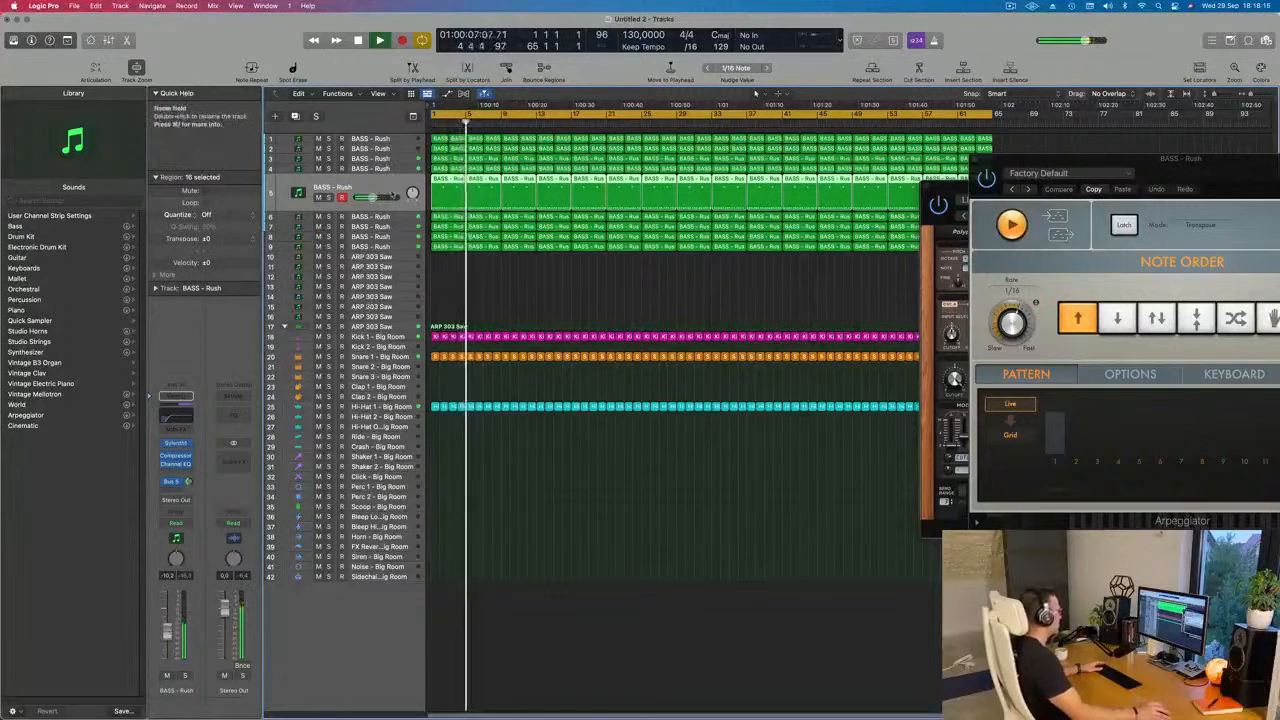
Step: Review BASS - Rush tracks 1, 2 and 4 in turn during playback, briefly soloing tracks 2 and 4
drag(335, 187, 395, 127)
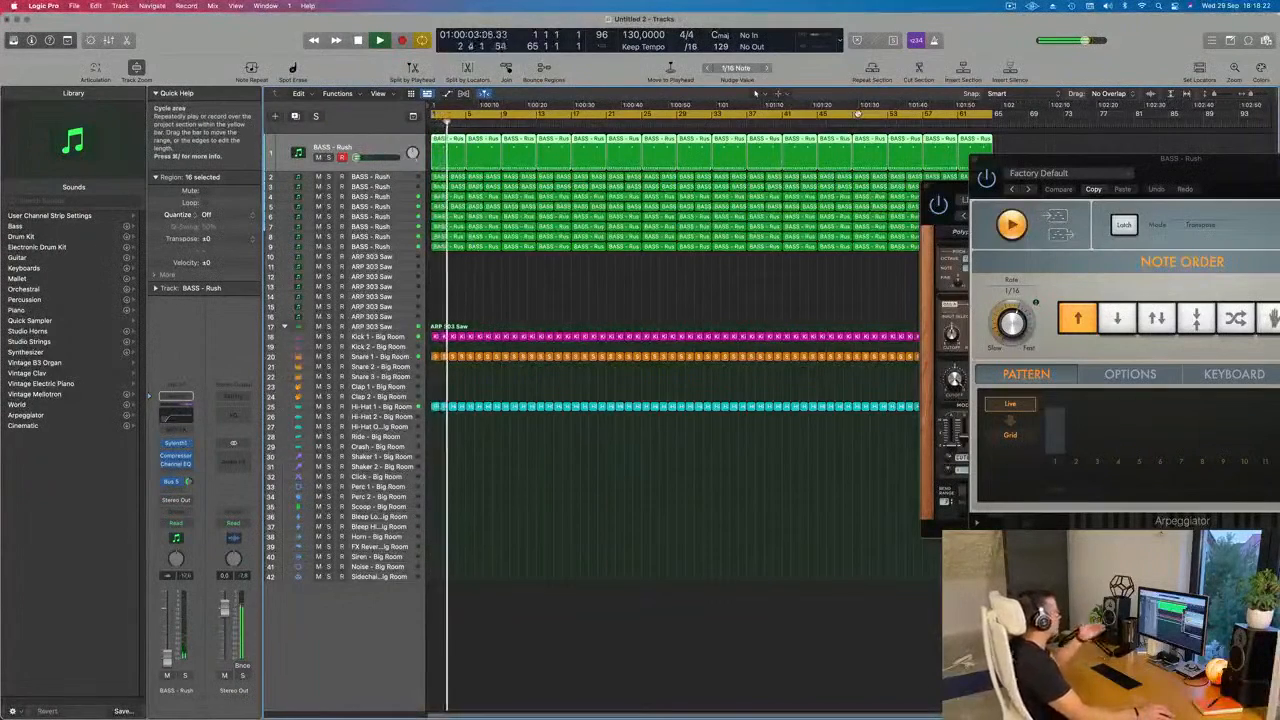
click(503, 289)
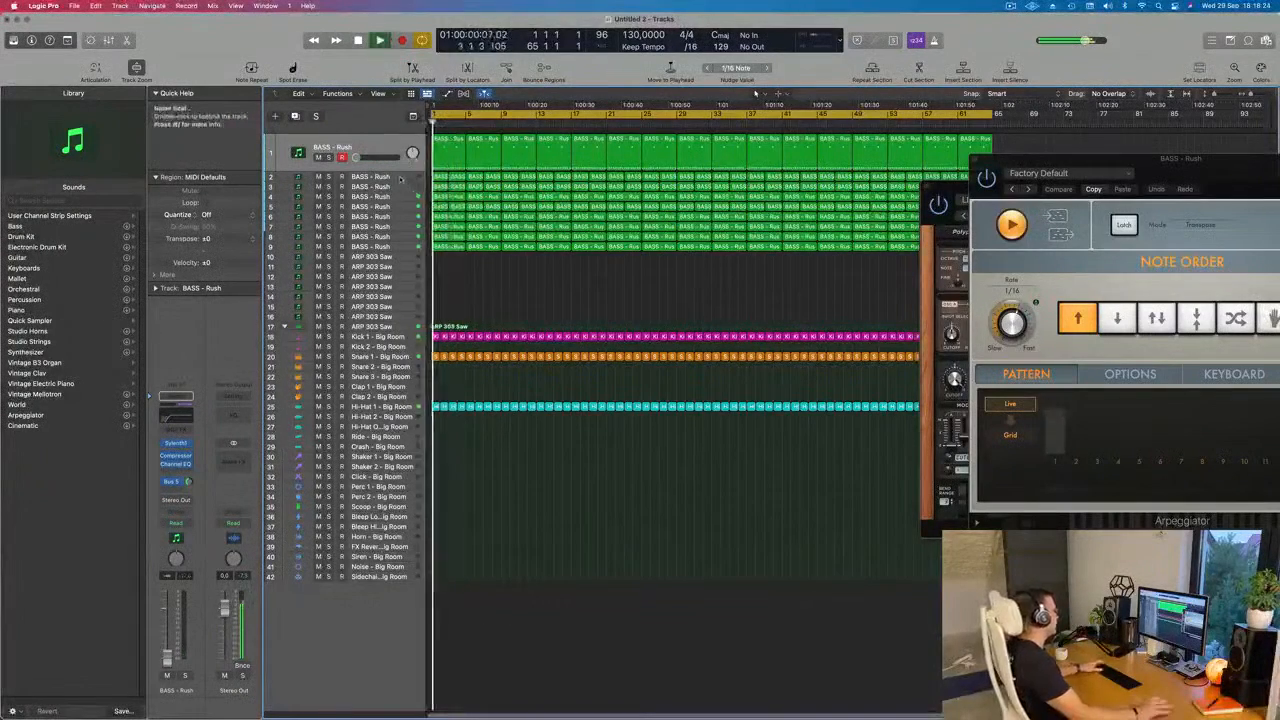
click(400, 177)
click(328, 167)
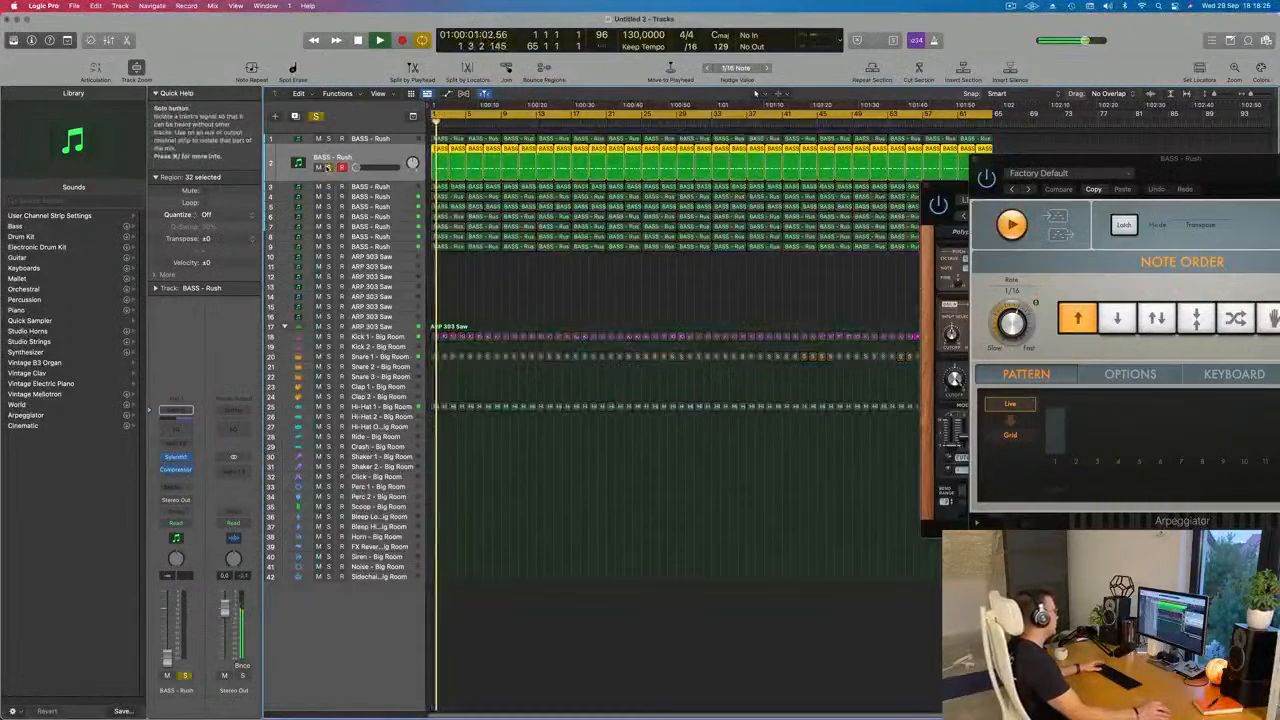
click(328, 167)
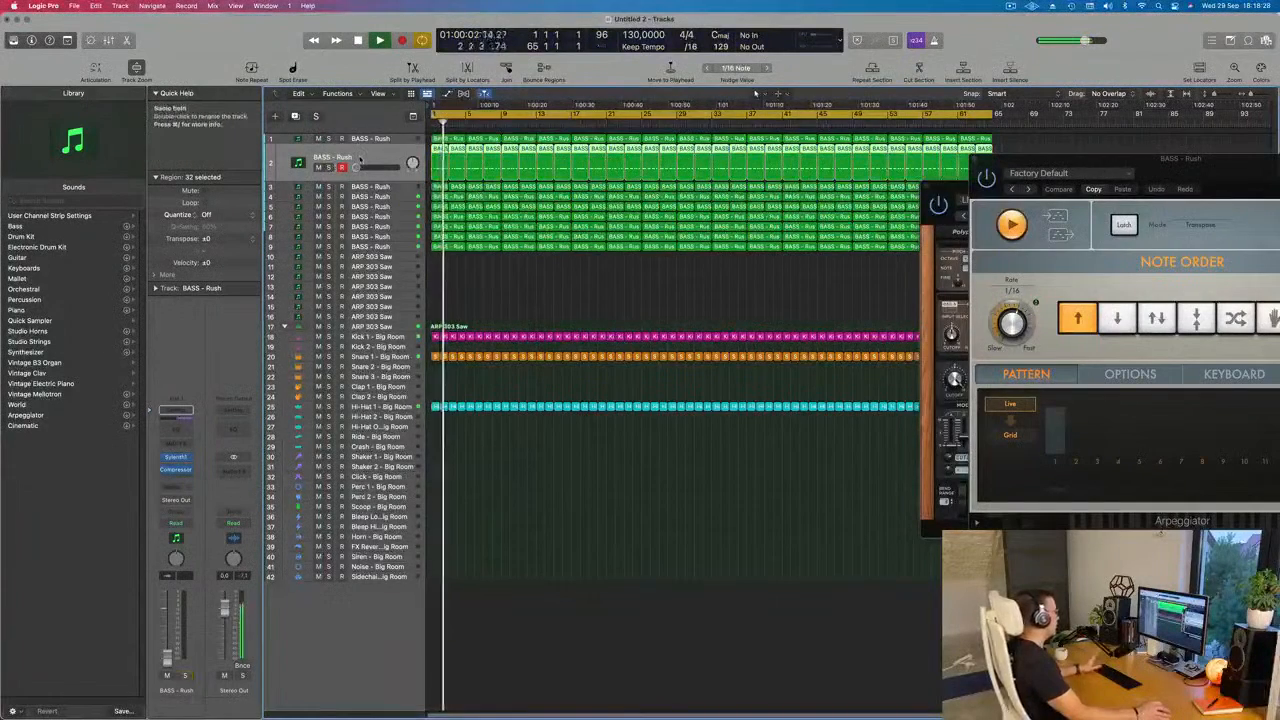
click(402, 195)
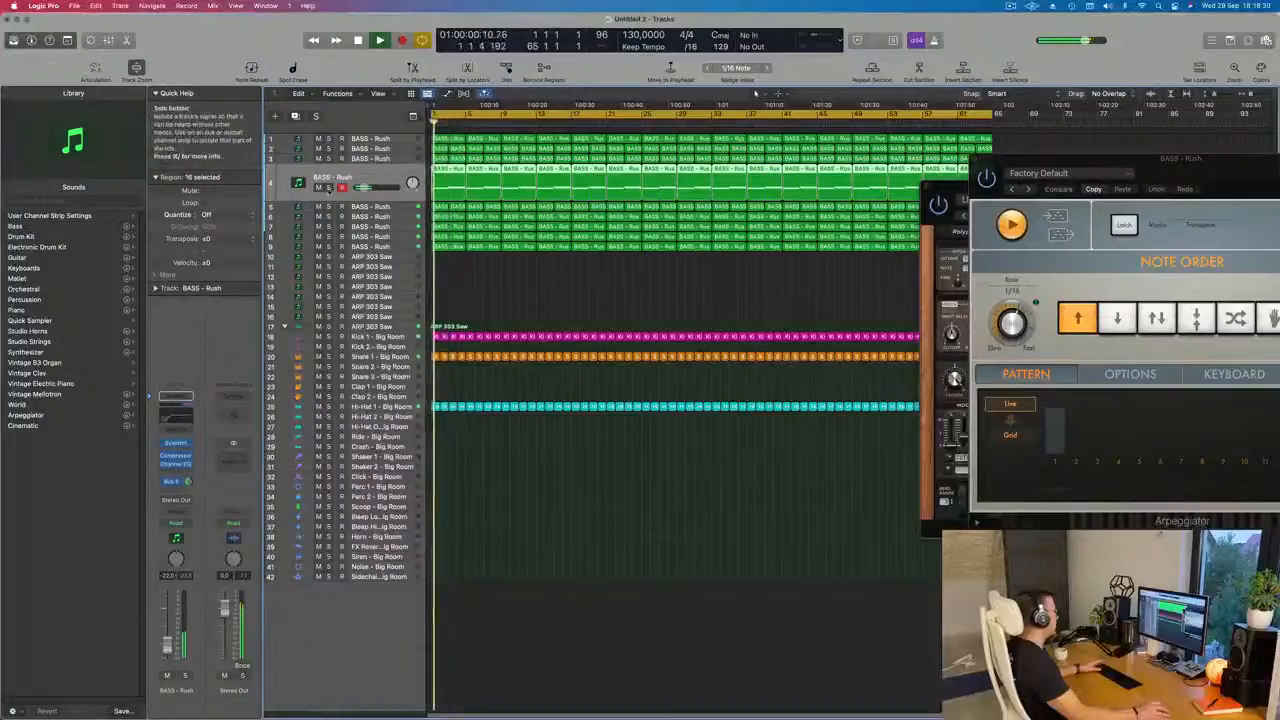
key(s)
key(s)
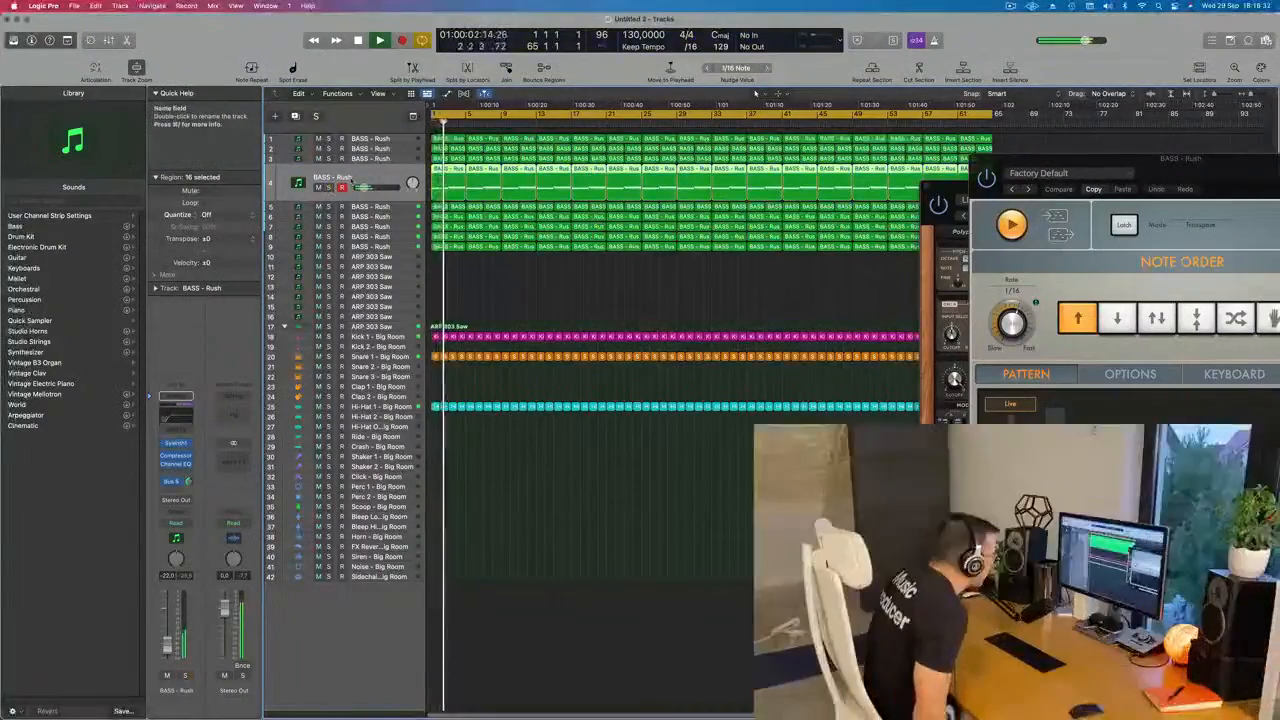